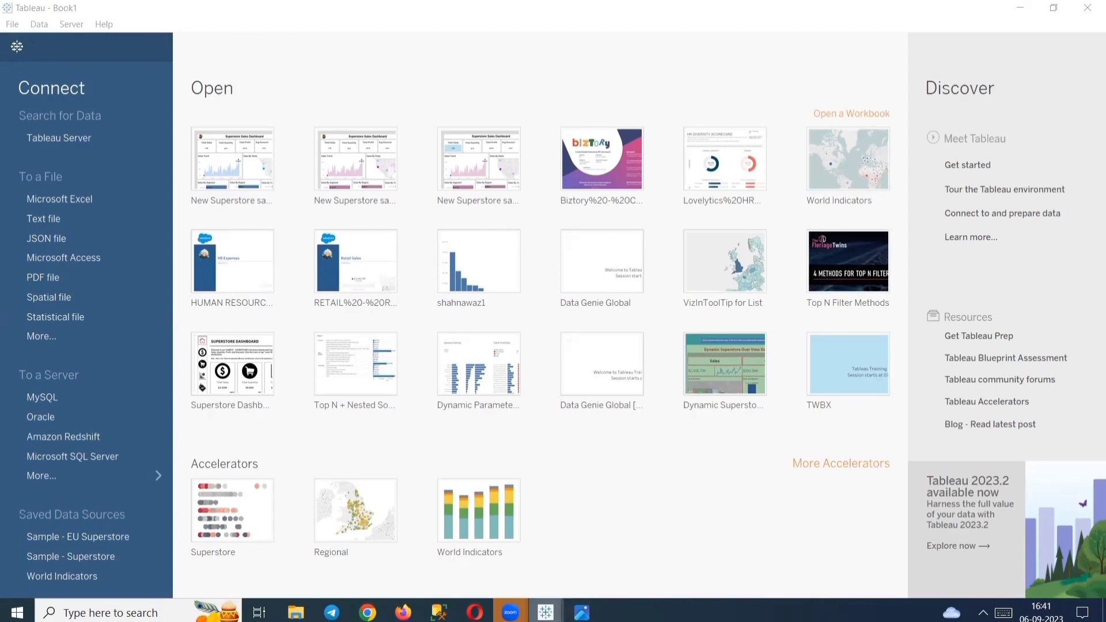
# View the rough layout sketch and the Canva background in the image viewer, and switch to Tableau's New Superstore sales Dashboard workbook.
pyautogui.click(581, 612)
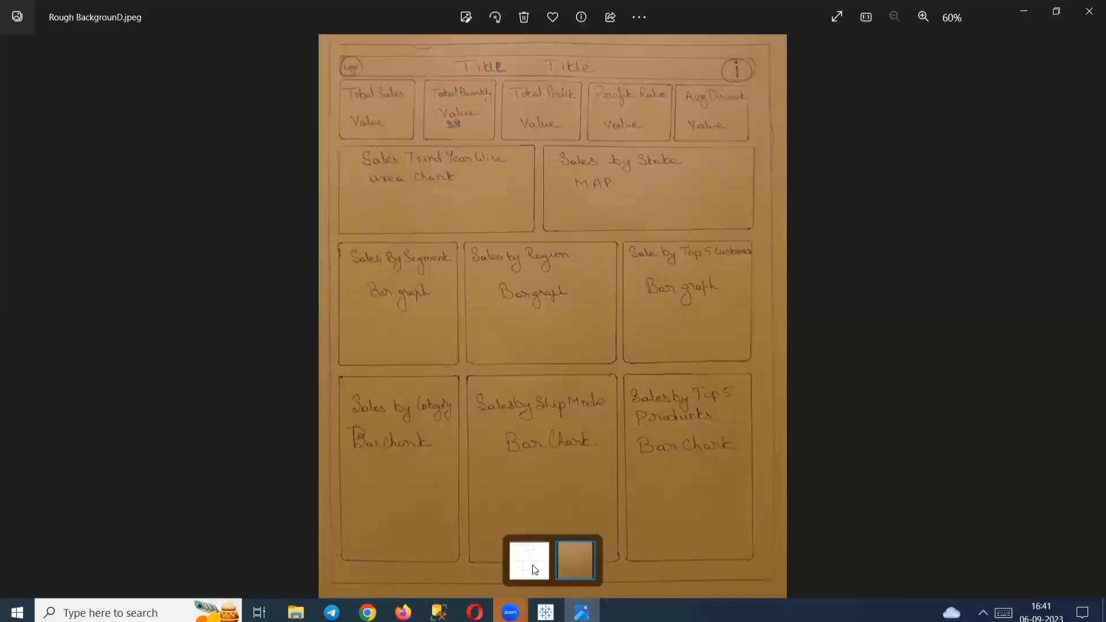
pyautogui.click(545, 612)
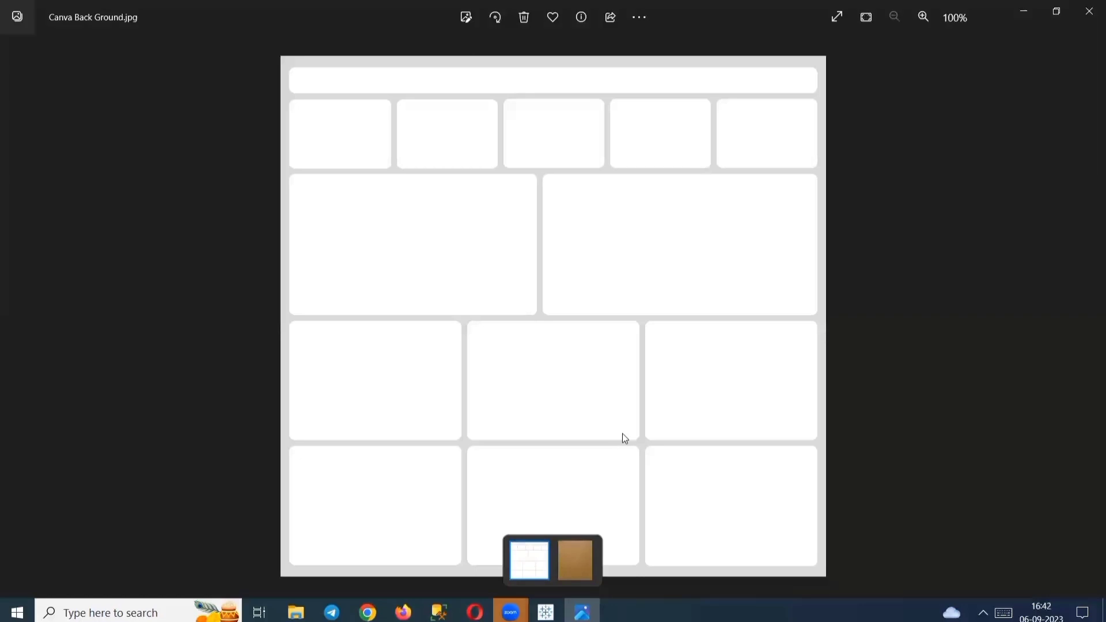
pyautogui.click(546, 612)
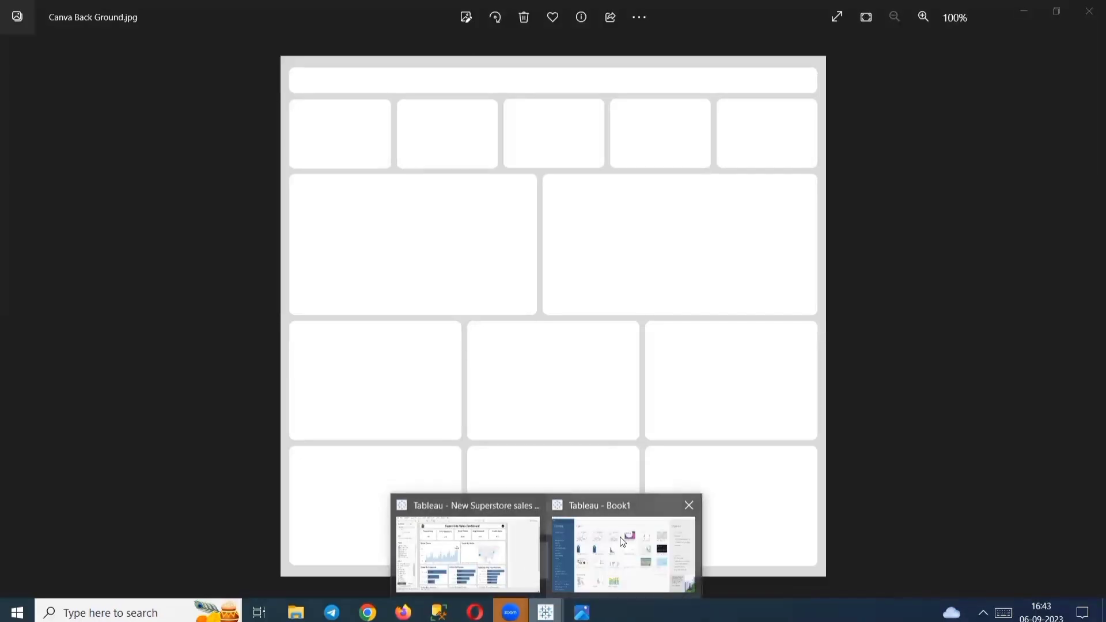
pyautogui.click(519, 549)
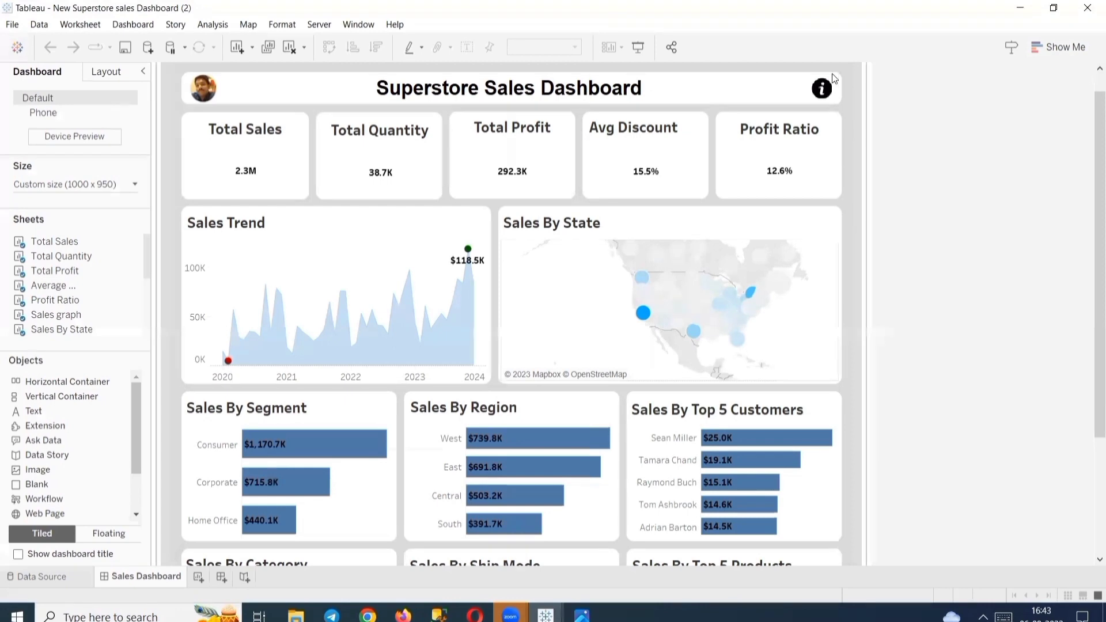
# Show the hidden container behind the info icon in the Superstore Sales Dashboard header, and hide it again.
pyautogui.click(826, 86)
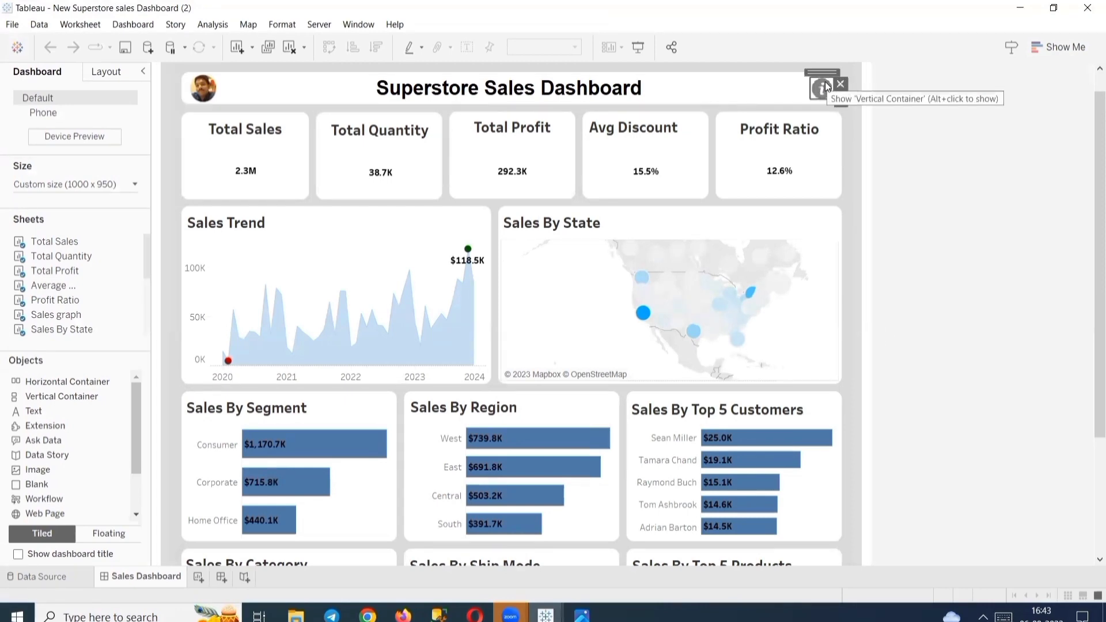
pyautogui.keyDown('alt'); pyautogui.click(826, 87); pyautogui.keyUp('alt')
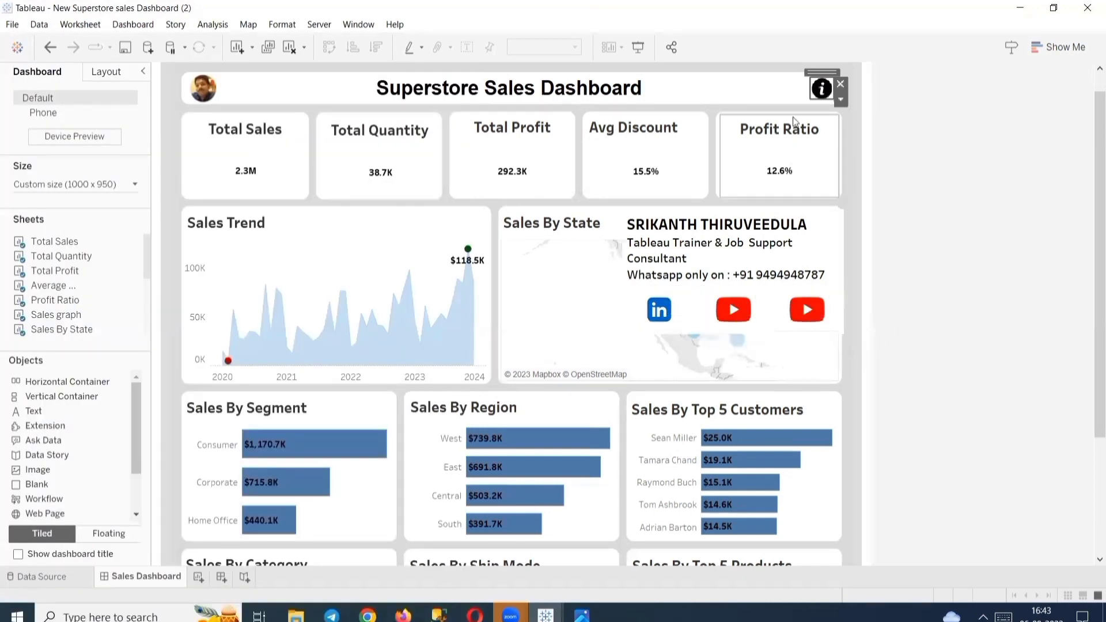
pyautogui.click(821, 89)
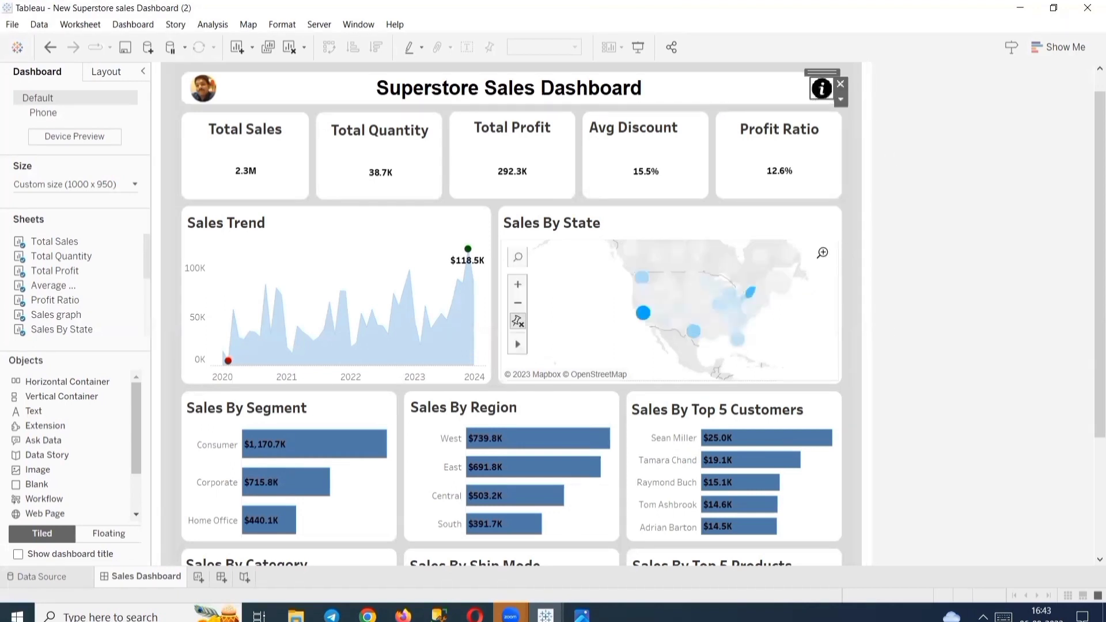
# Examine the finished dashboard's KPI cards, sales trend, state map and bar charts from the header down to the last row.
pyautogui.scroll(-4, 1072, 165)
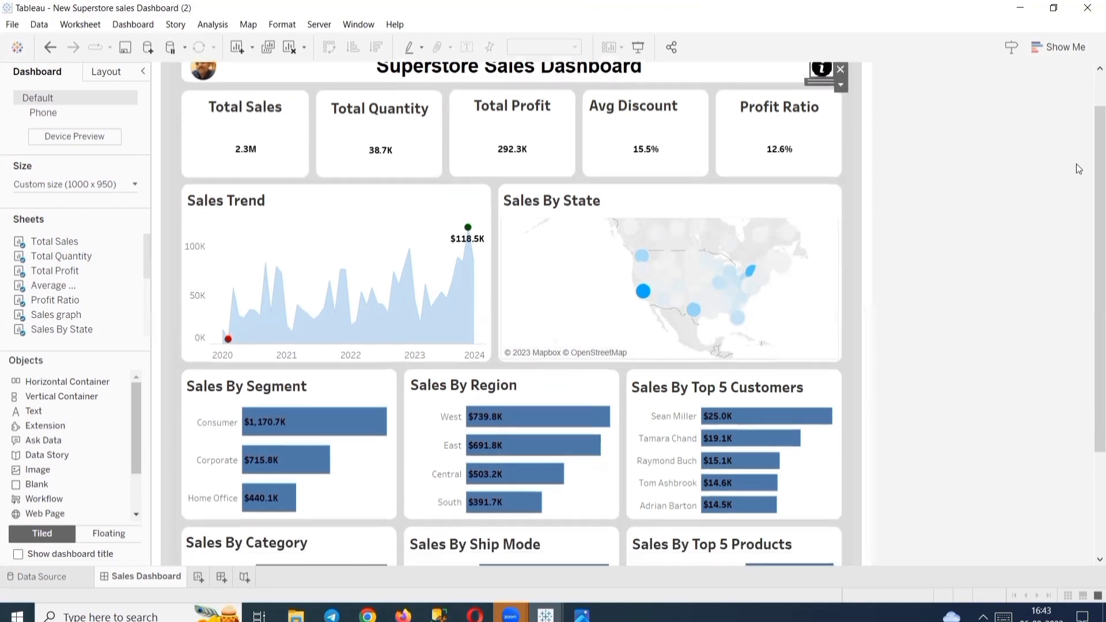
pyautogui.scroll(-3, 1065, 168)
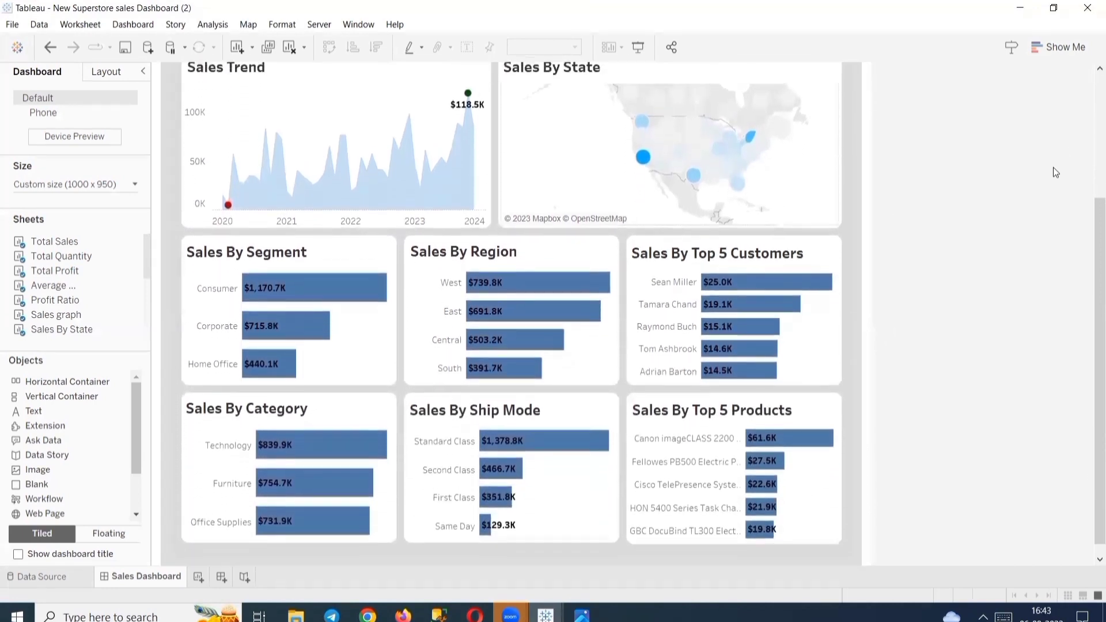
pyautogui.scroll(4, 1053, 167)
pyautogui.scroll(4, 1052, 167)
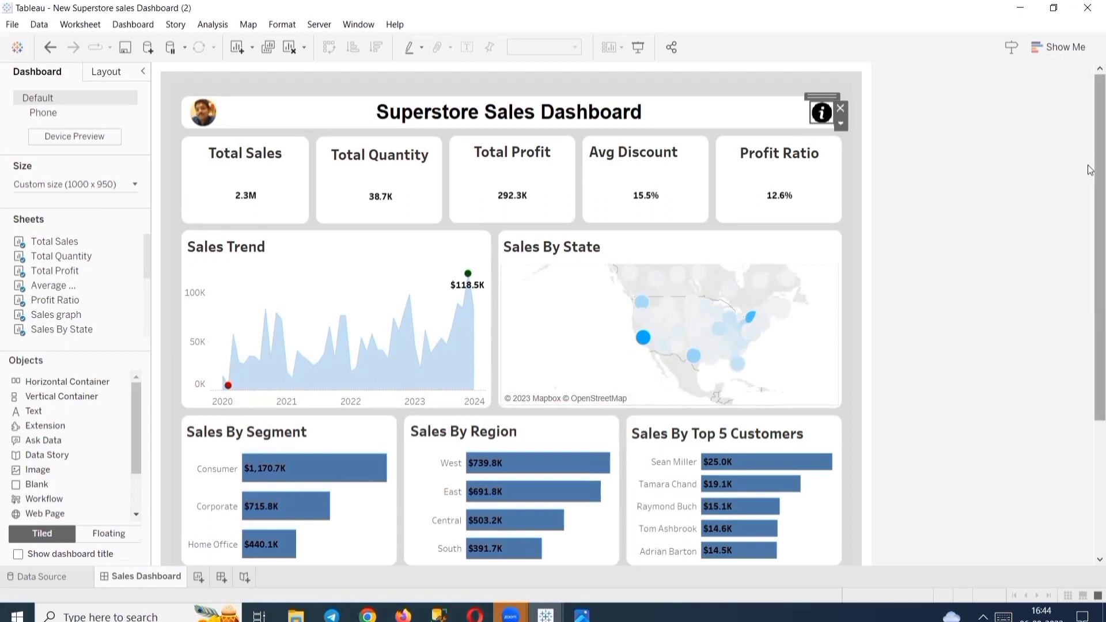
pyautogui.scroll(-3, 1089, 193)
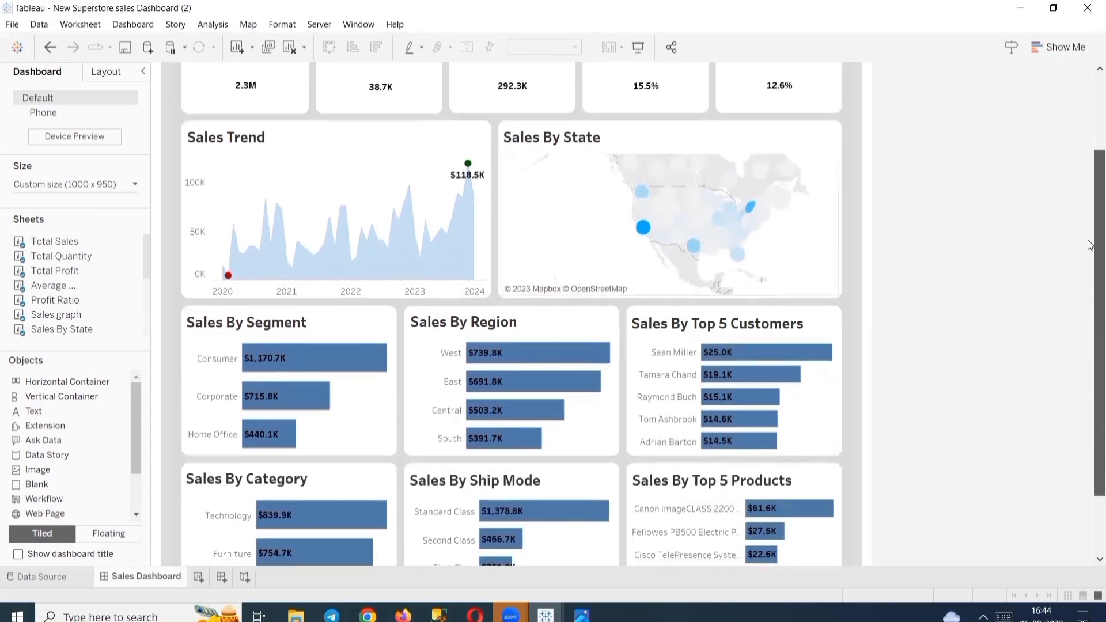
pyautogui.scroll(-1, 1089, 265)
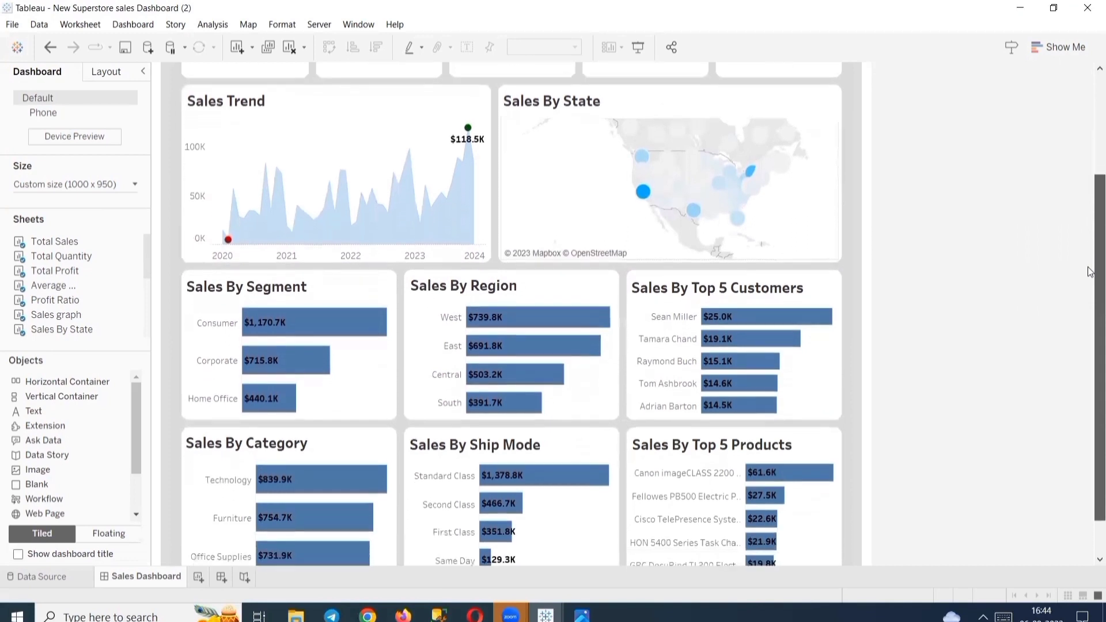
pyautogui.scroll(-1, 1089, 288)
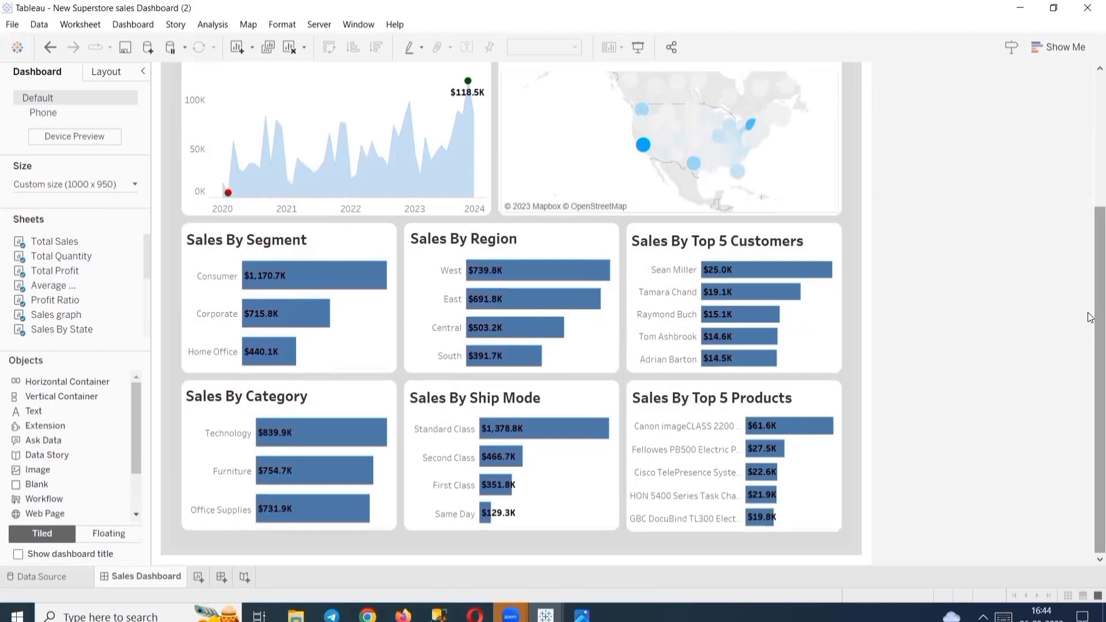
pyautogui.scroll(5, 1097, 318)
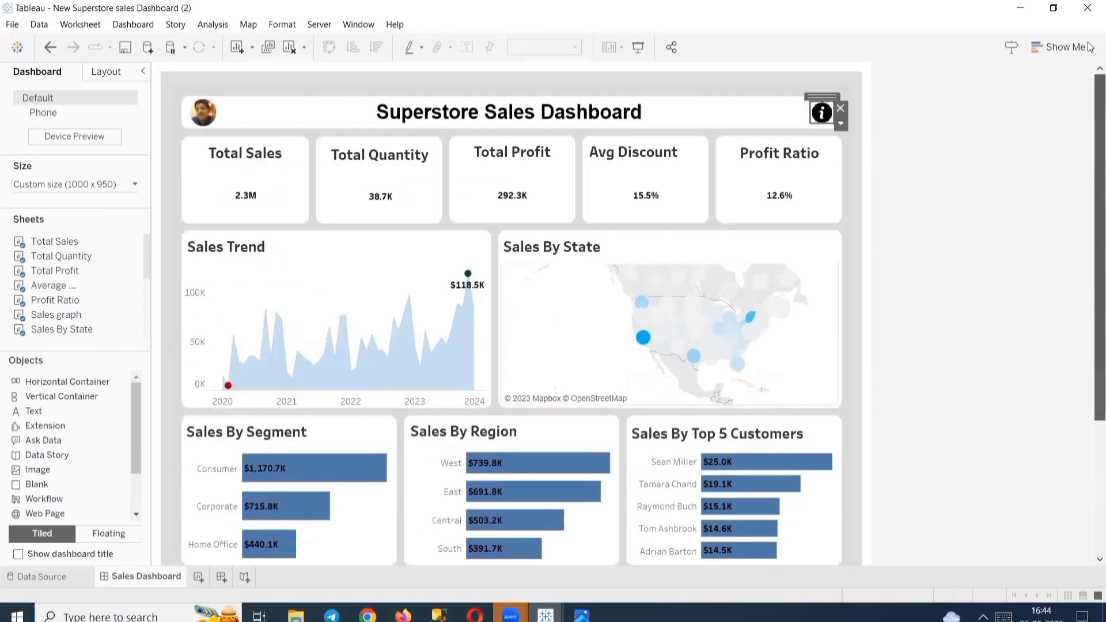
# Switch to the blank Book1 workbook and connect it to the saved Sample - Superstore data source.
pyautogui.click(1017, 6)
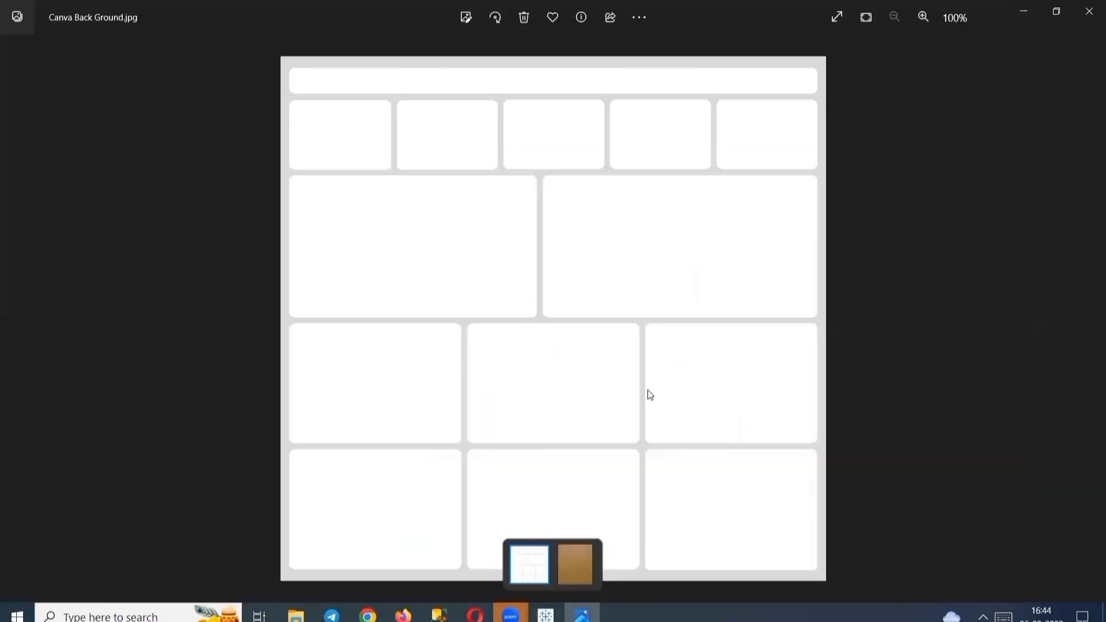
pyautogui.click(546, 615)
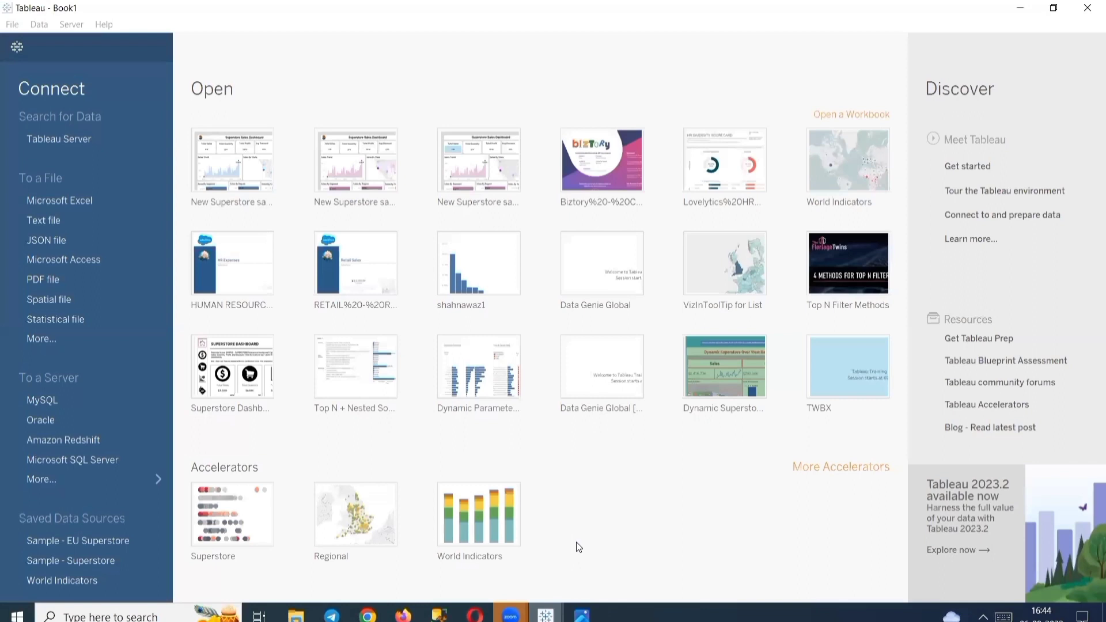
pyautogui.click(576, 542)
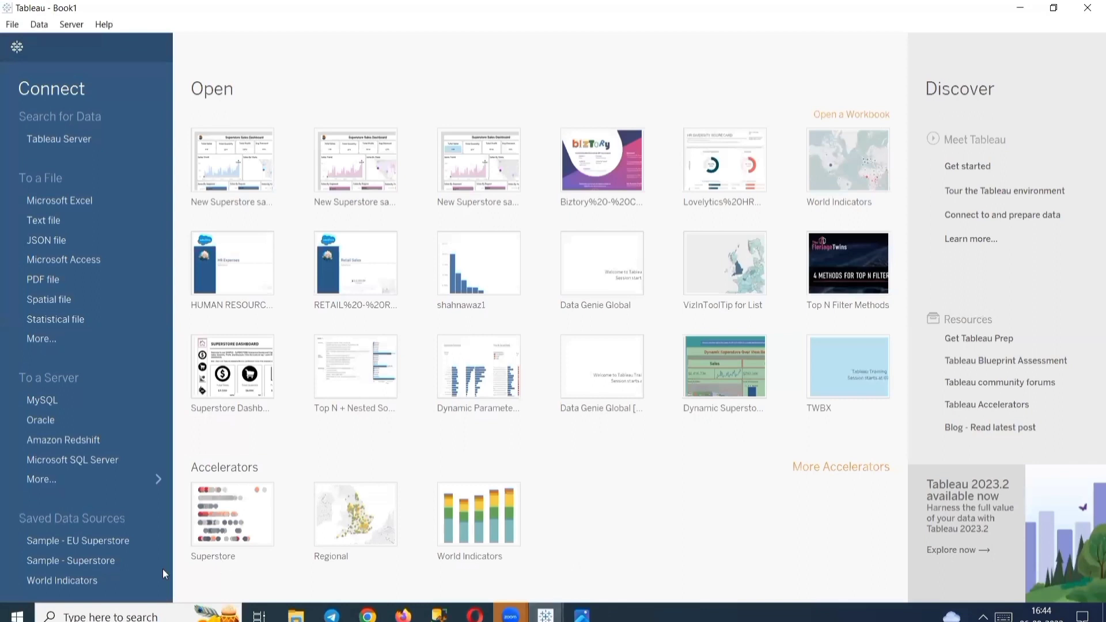
pyautogui.click(92, 564)
# Rename Sheet 1 as Total Sales.
pyautogui.doubleClick(125, 577)
pyautogui.write('T')
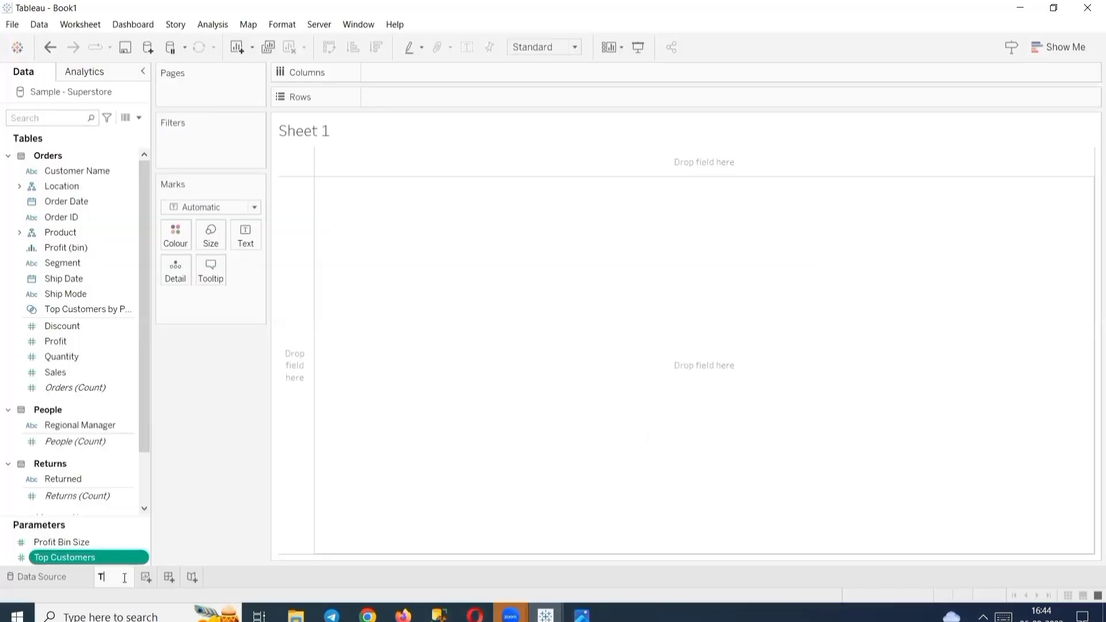
pyautogui.write('otal Sales')
pyautogui.press('Return')
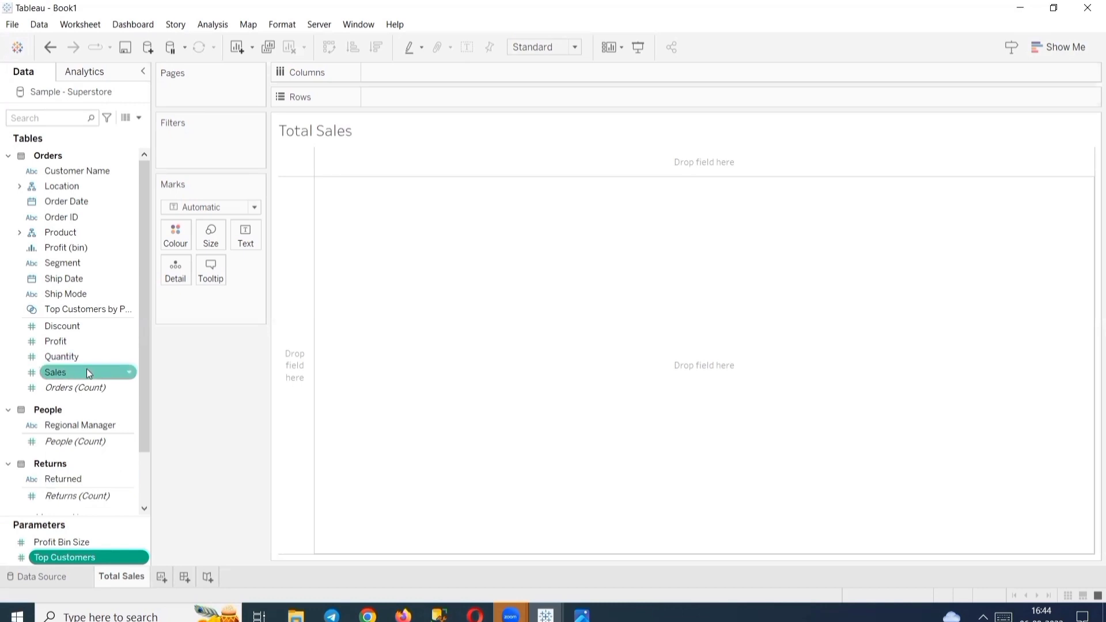
# Display the sum of Sales as a text mark and fit the sheet to Entire View.
pyautogui.moveTo(89, 374); pyautogui.dragTo(249, 230)
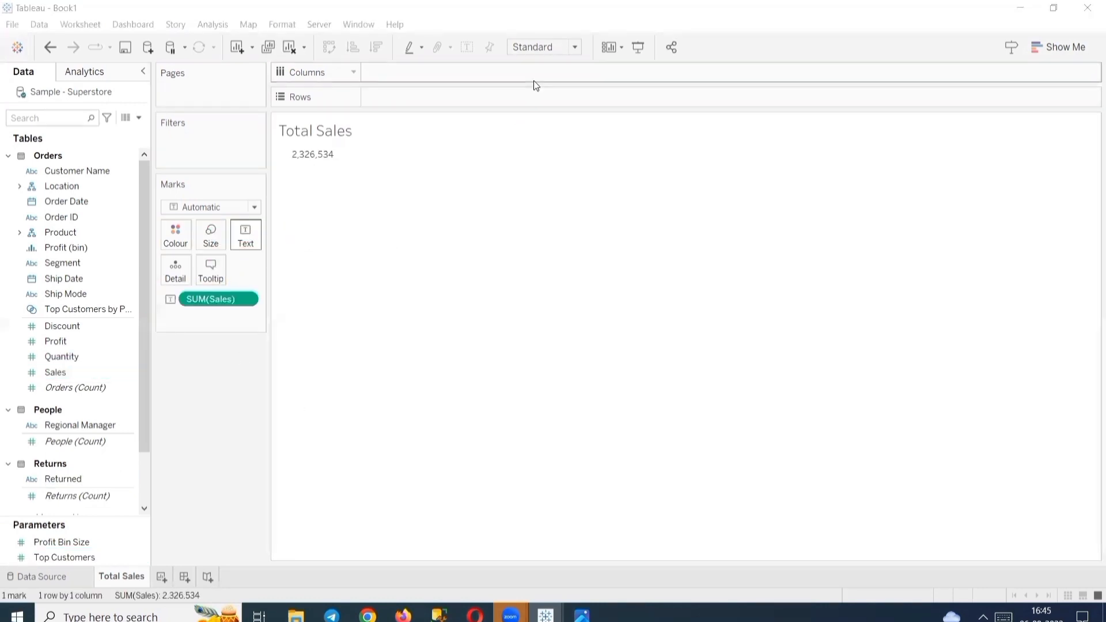
pyautogui.click(541, 46)
pyautogui.click(536, 98)
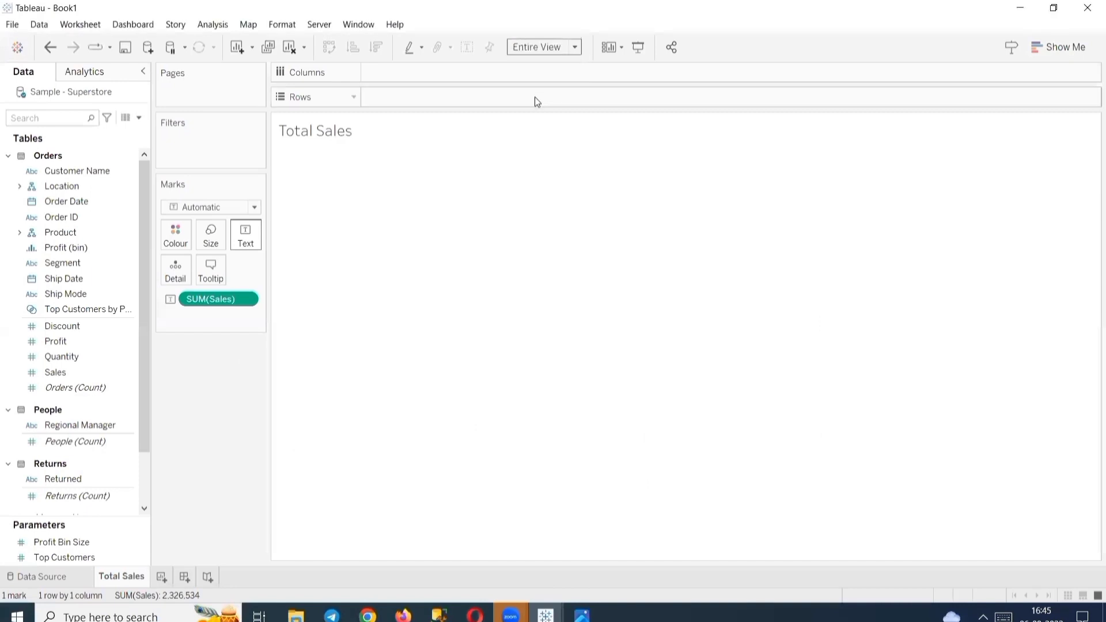
# Set the alignment of the Sales text mark to Centre.
pyautogui.click(251, 244)
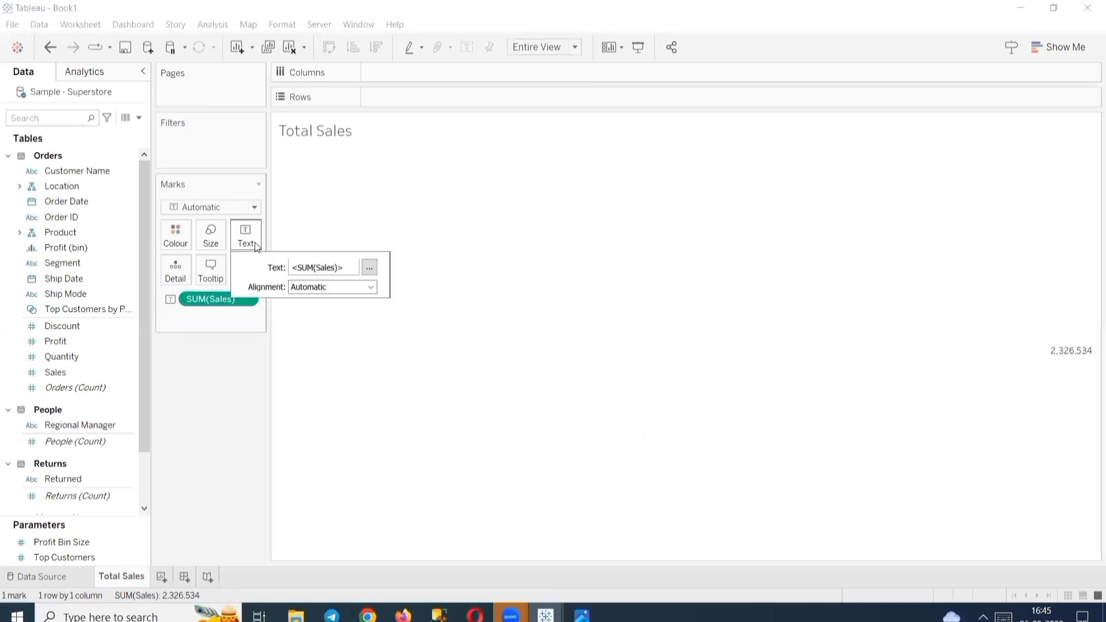
pyautogui.click(340, 289)
pyautogui.click(328, 346)
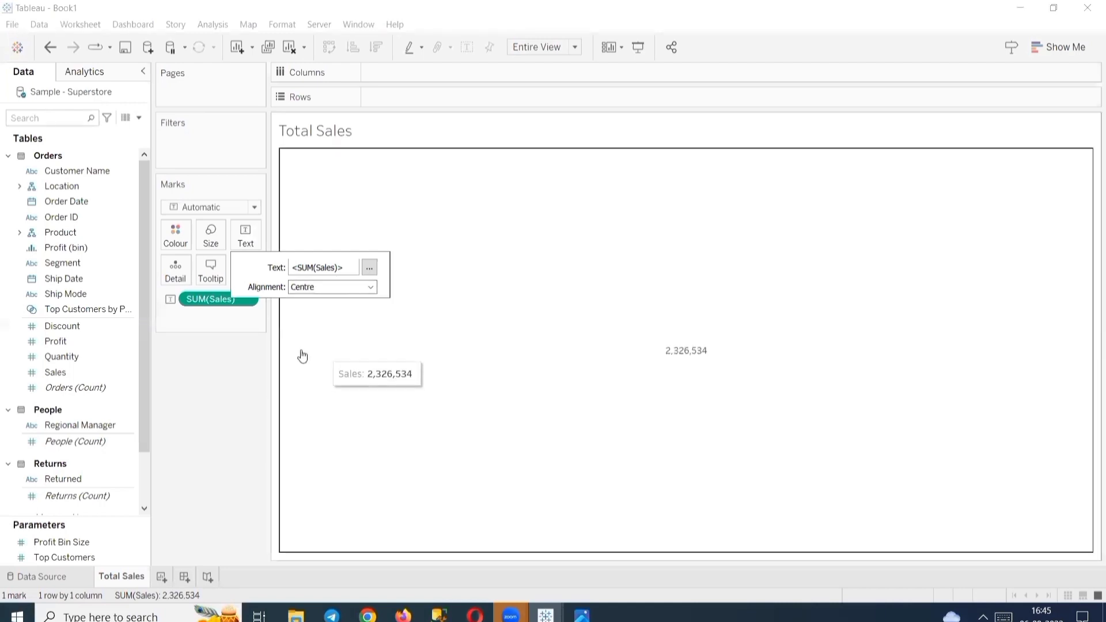
pyautogui.click(240, 379)
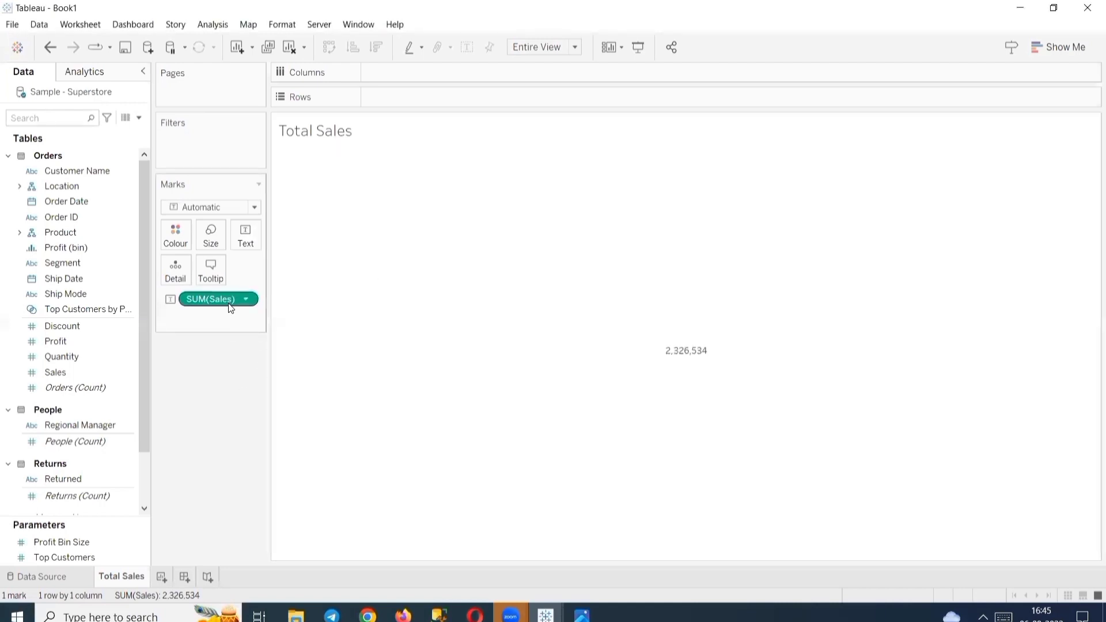
# Format the SUM(Sales) pane's default font as bold (Tableau Bold).
pyautogui.rightClick(230, 305)
pyautogui.click(249, 354)
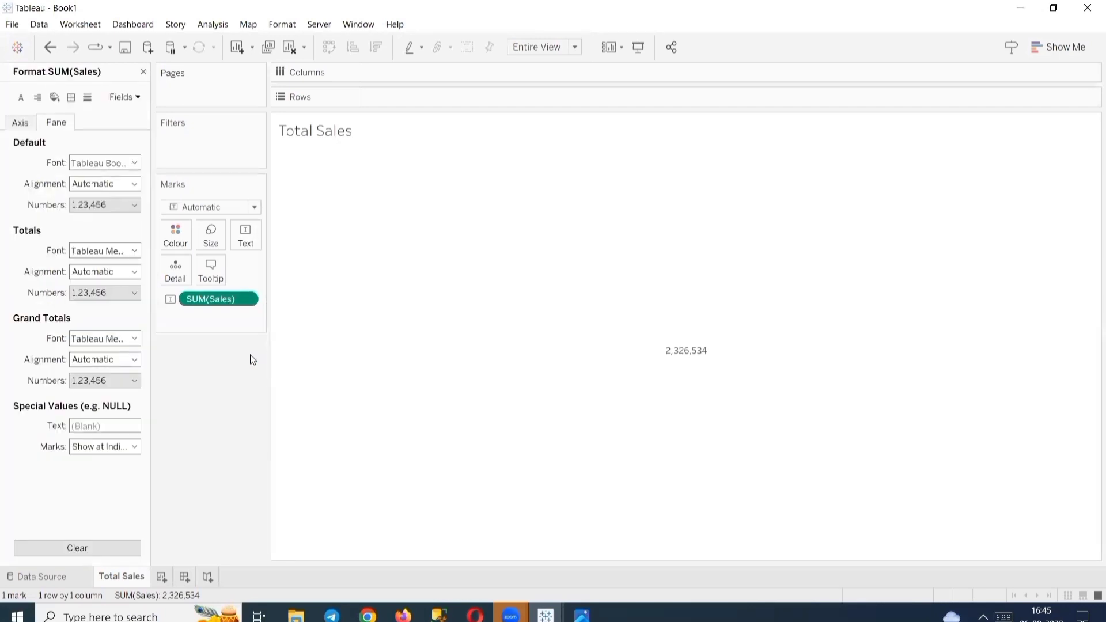
pyautogui.click(97, 158)
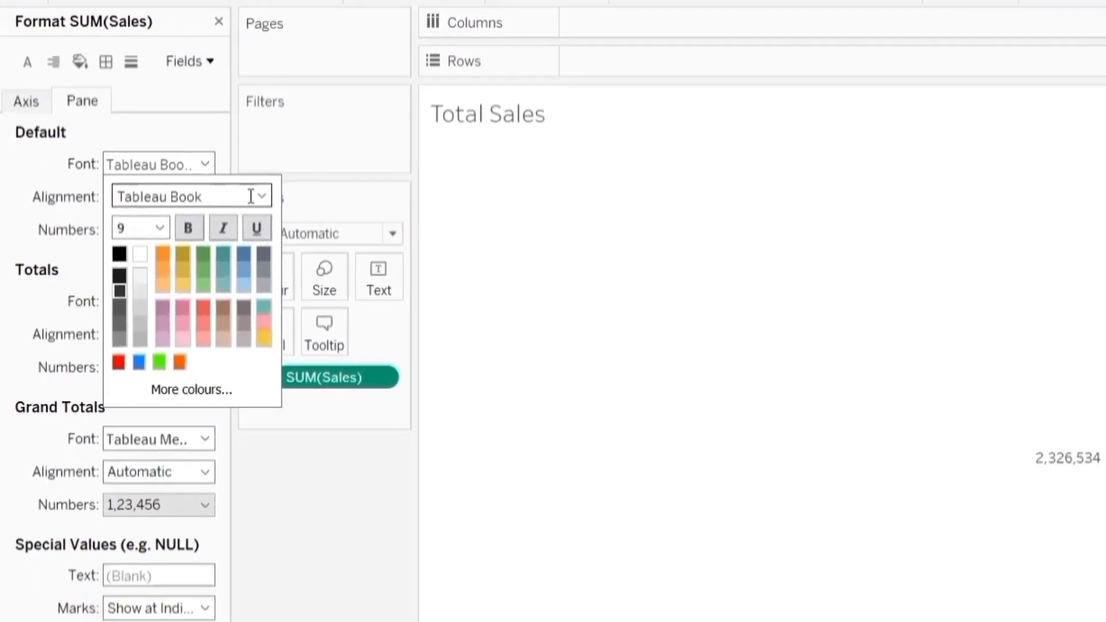
pyautogui.click(276, 198)
pyautogui.click(199, 233)
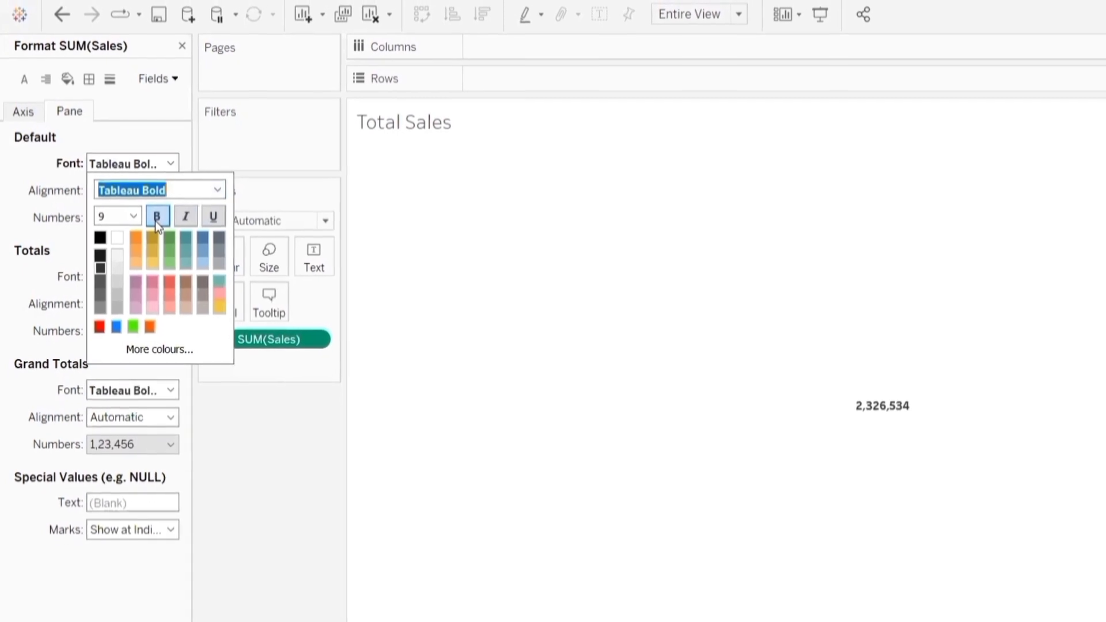
pyautogui.click(163, 219)
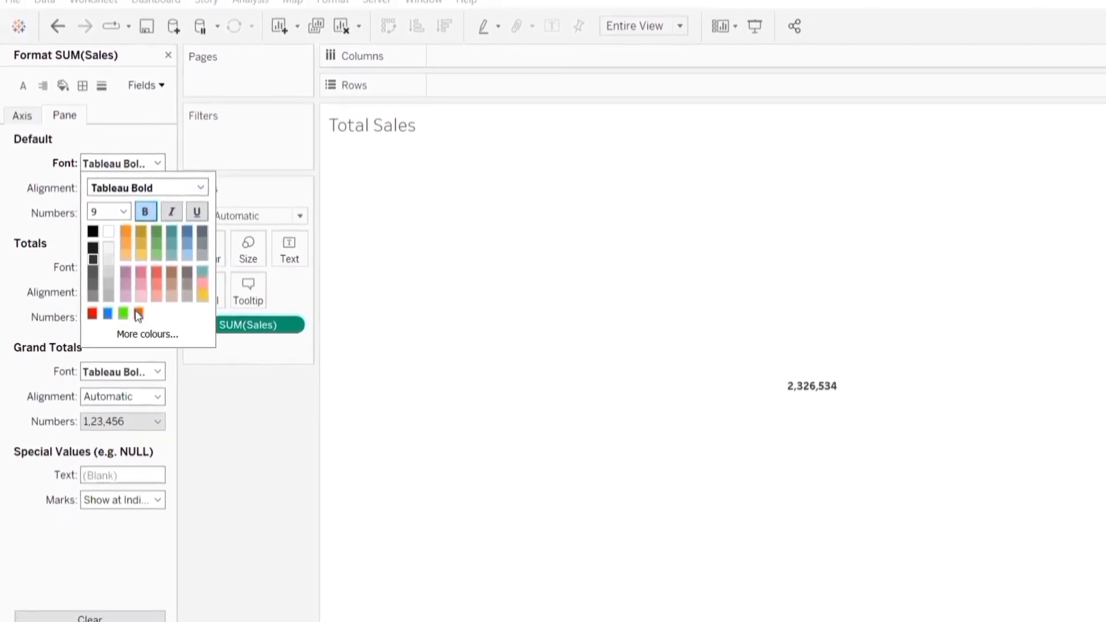
pyautogui.click(246, 393)
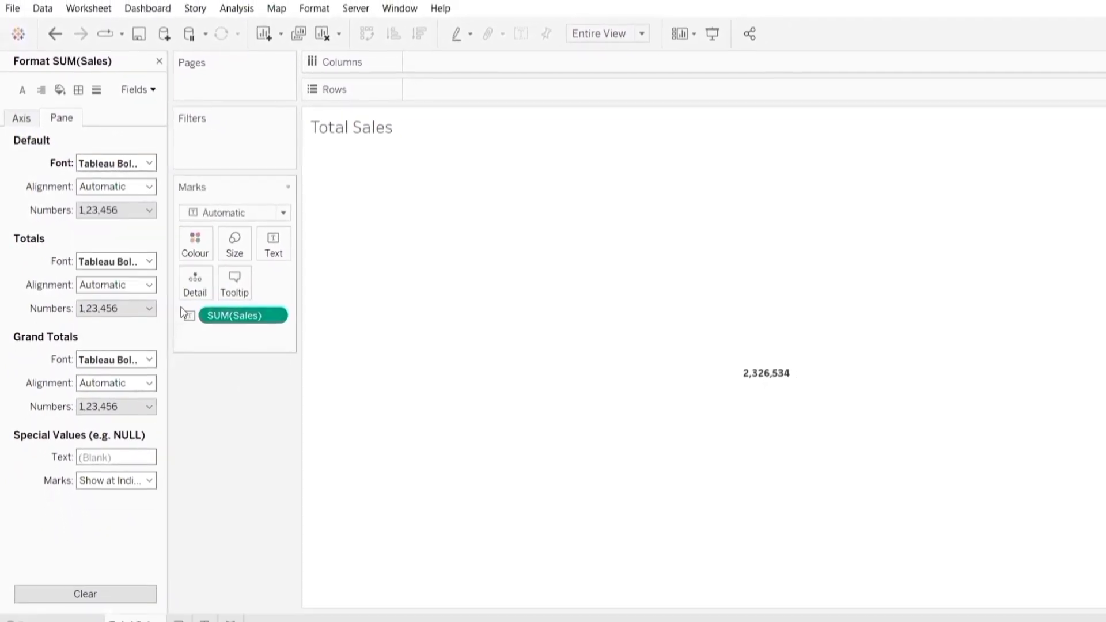
# Set the default number format of SUM(Sales) to Number (Custom) with 1 decimal place and Millions (M) display units.
pyautogui.click(136, 214)
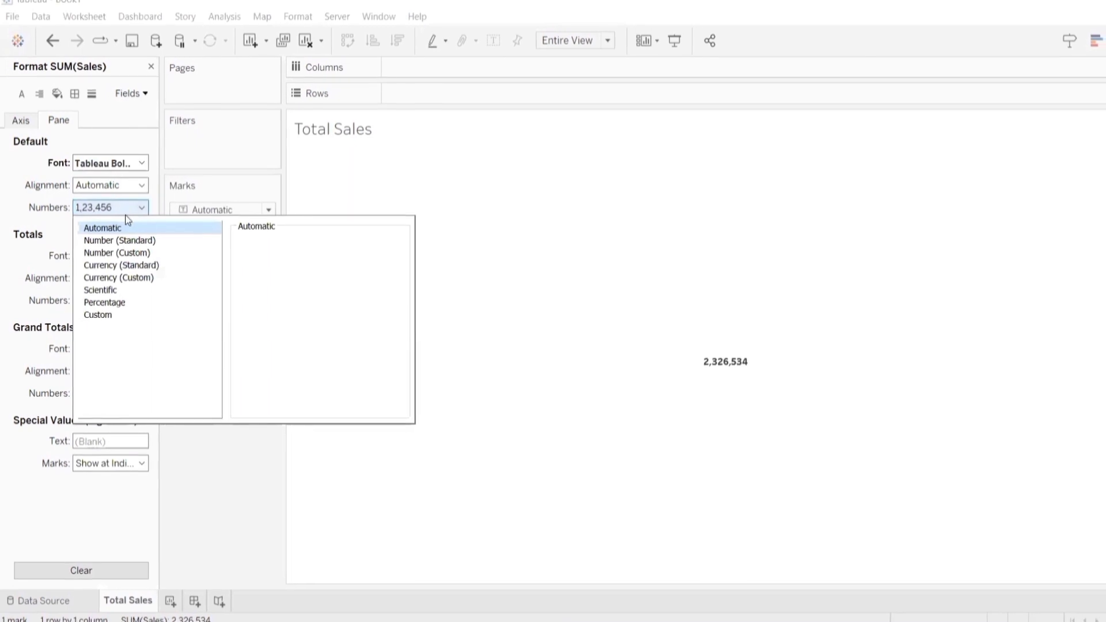
pyautogui.click(117, 252)
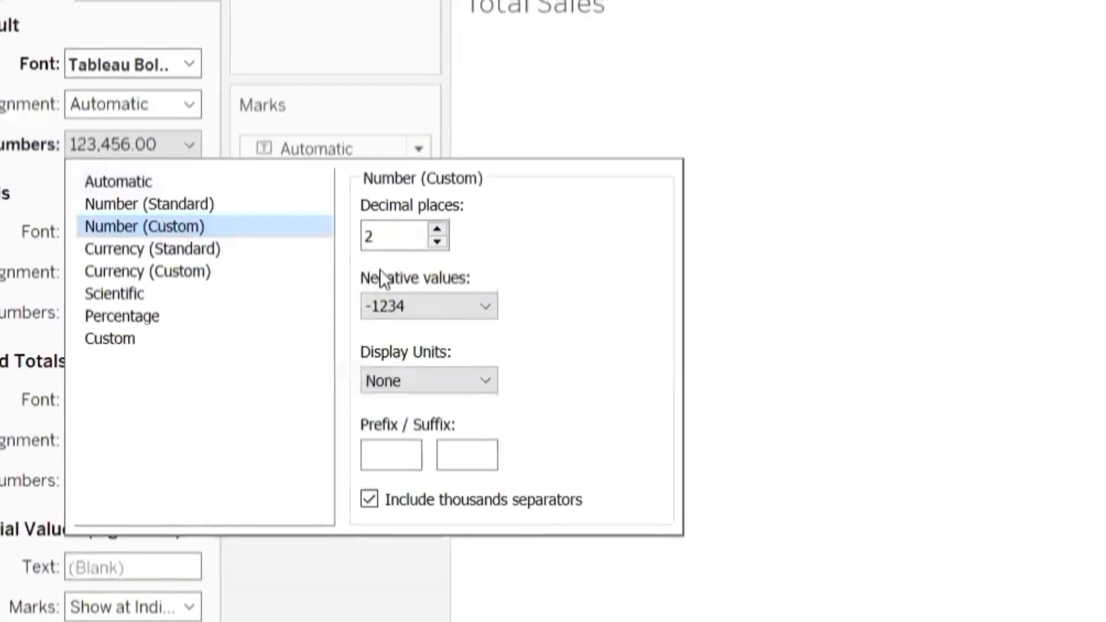
pyautogui.click(437, 228)
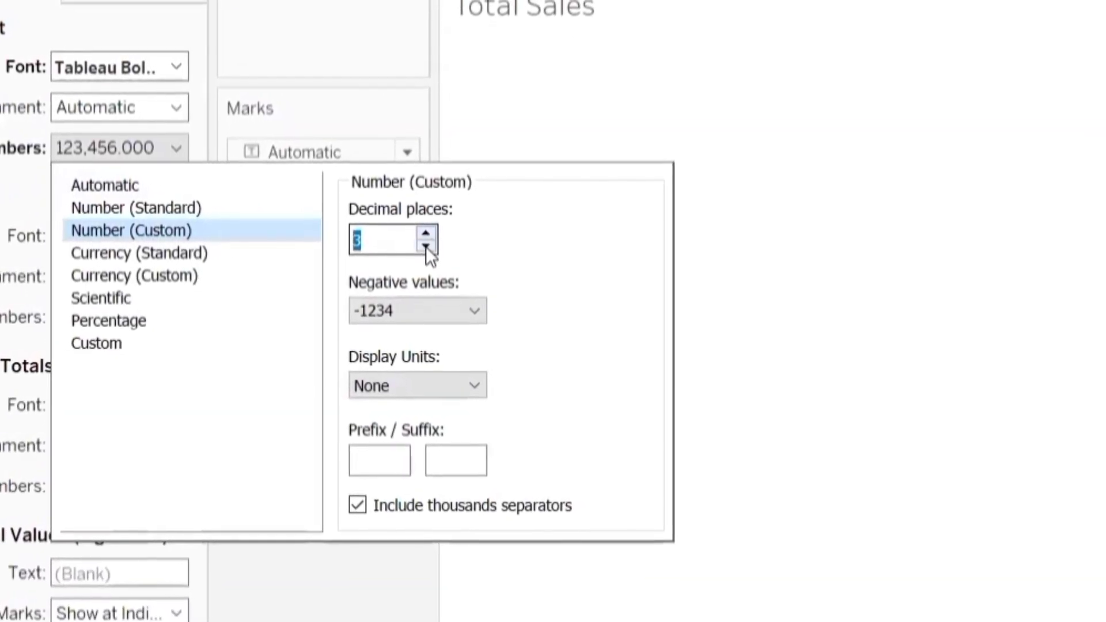
pyautogui.click(429, 244)
pyautogui.click(428, 245)
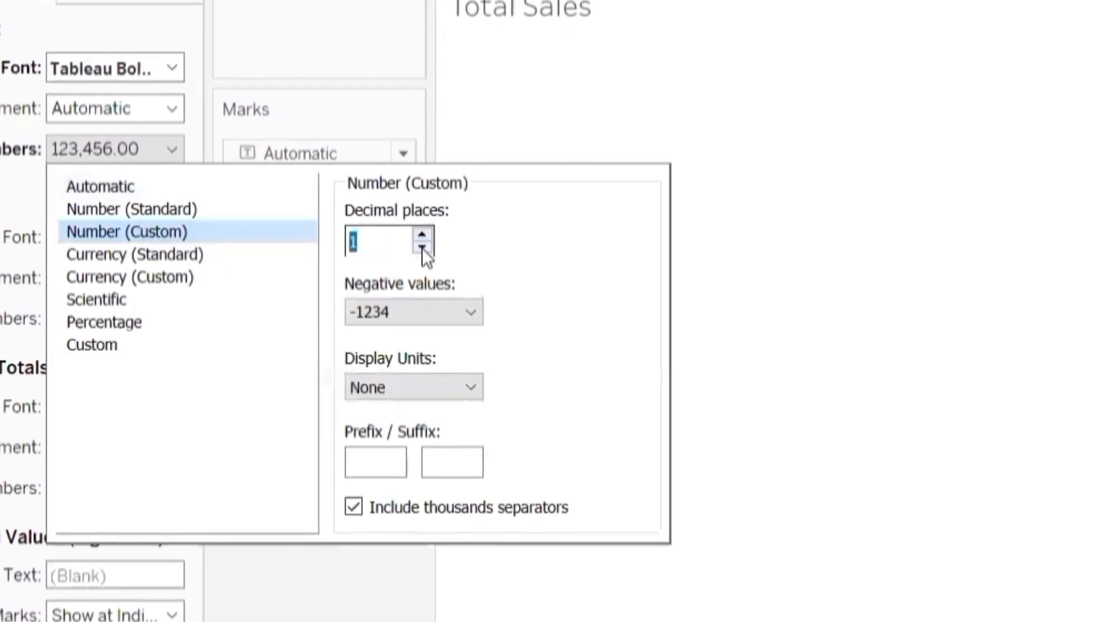
pyautogui.click(426, 389)
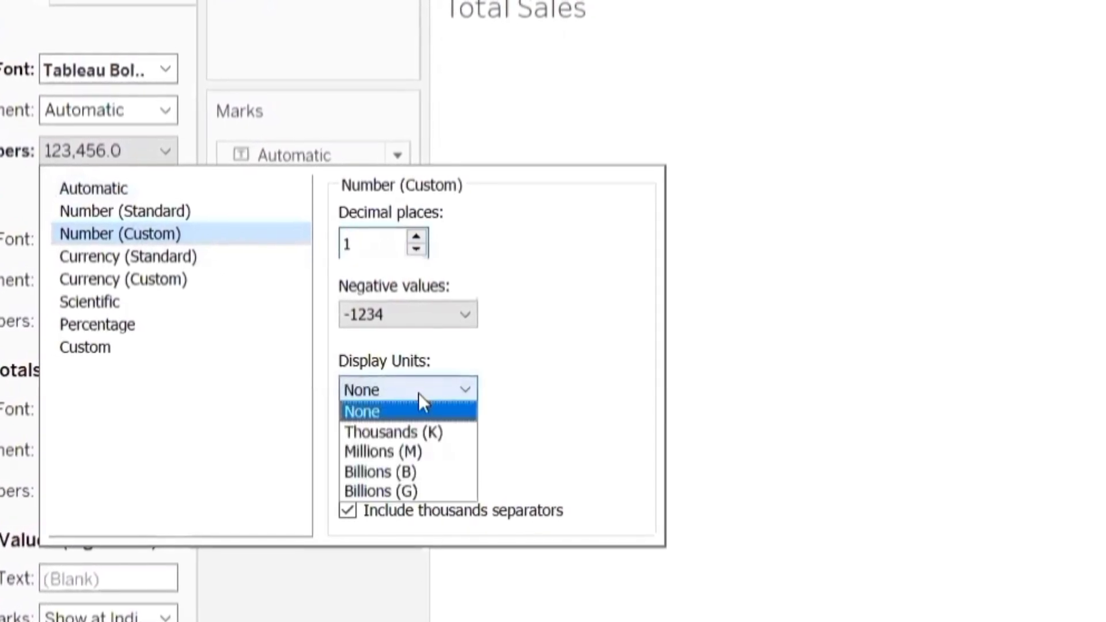
pyautogui.click(408, 453)
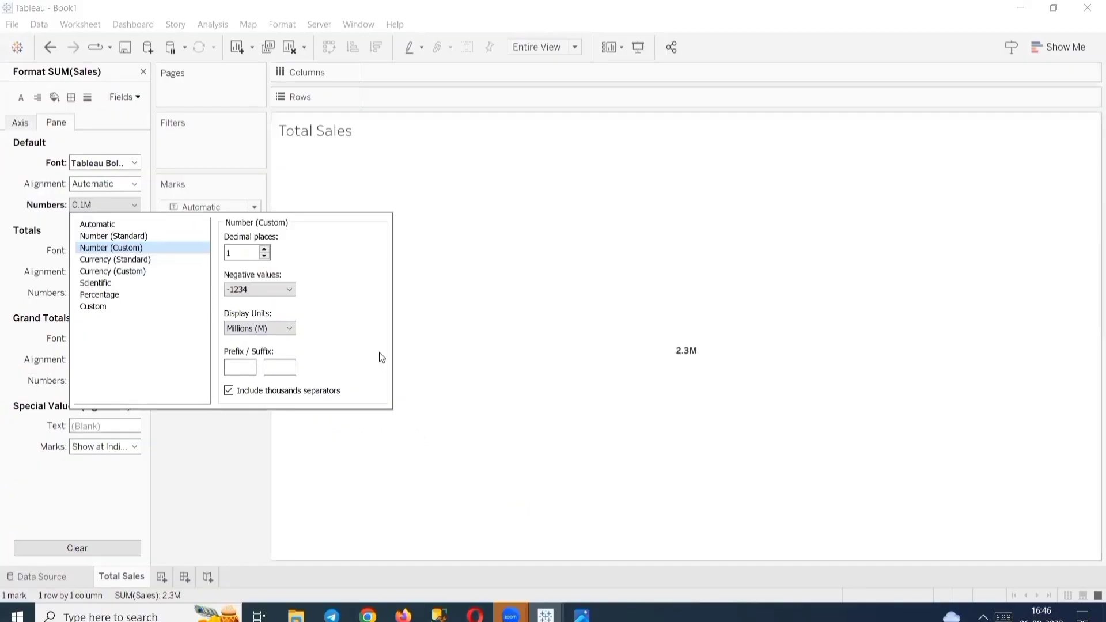
# Centre the Total Sales sheet title and set its font to Tableau Bold.
pyautogui.click(214, 436)
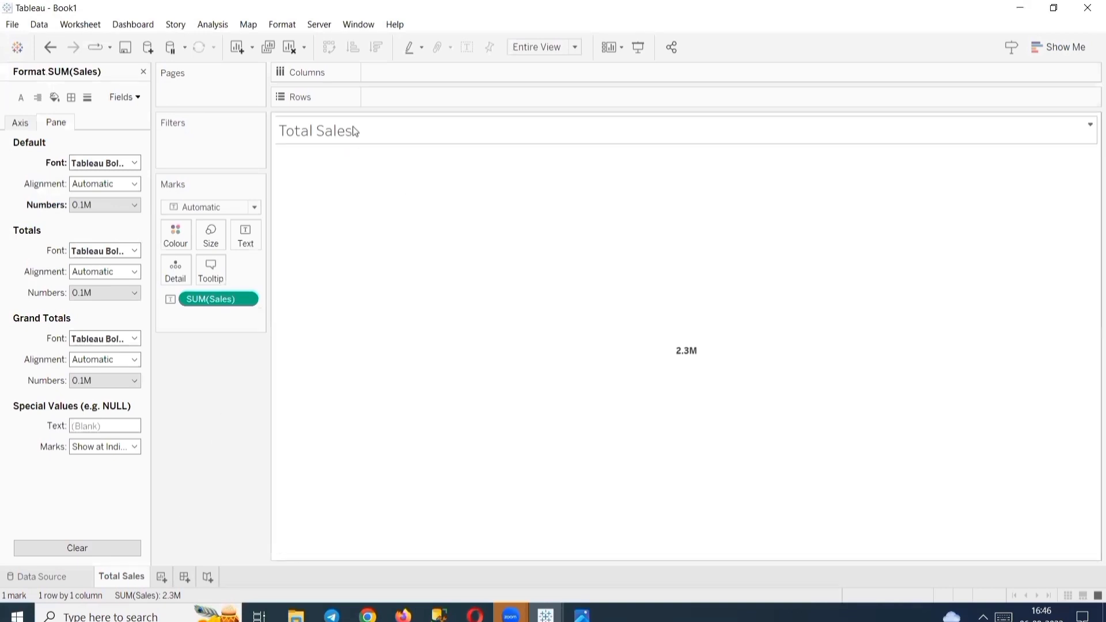
pyautogui.doubleClick(367, 133)
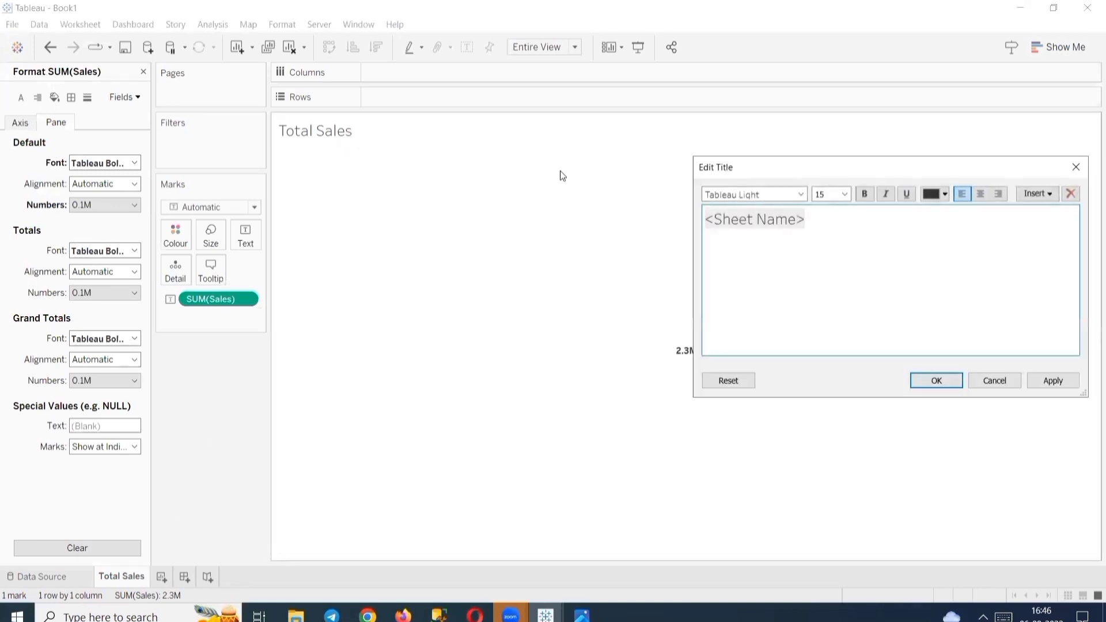
pyautogui.moveTo(806, 219); pyautogui.dragTo(667, 197)
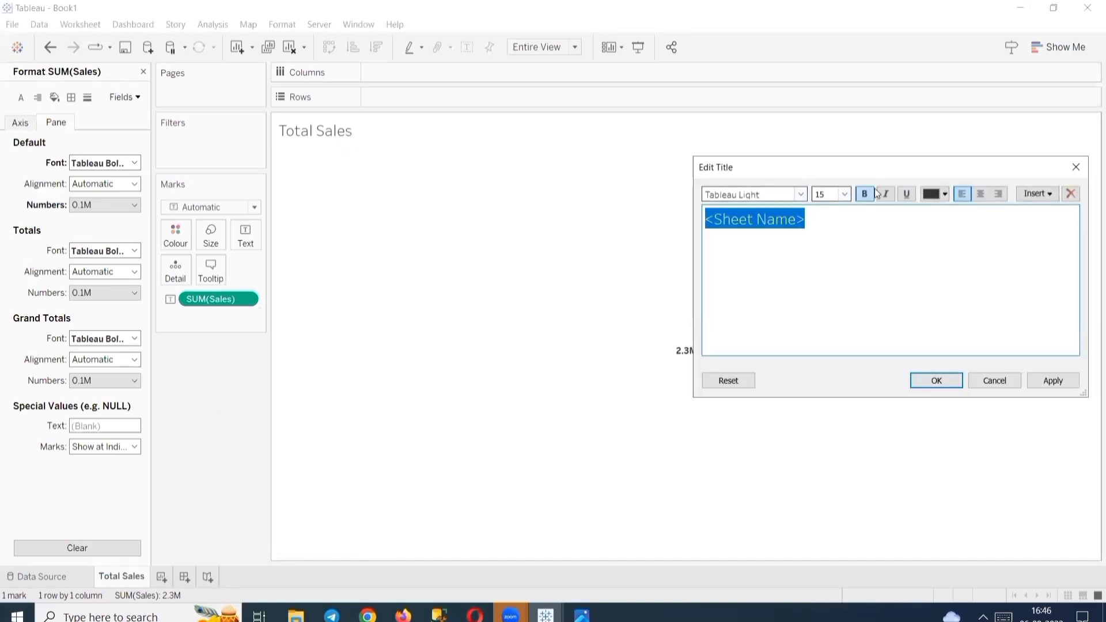
pyautogui.click(980, 194)
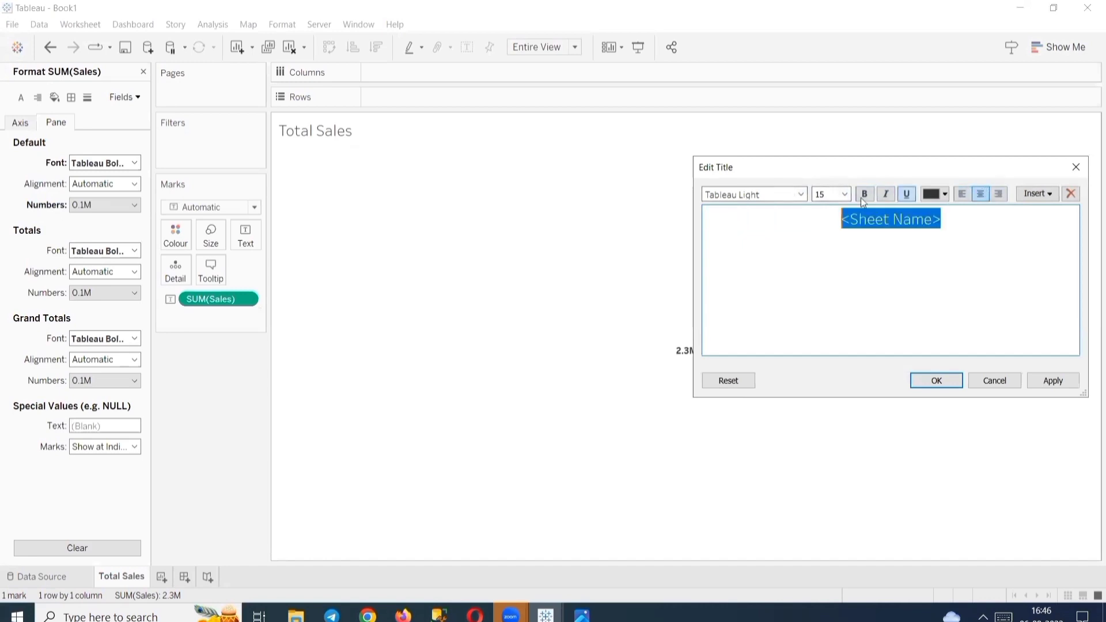
pyautogui.click(799, 194)
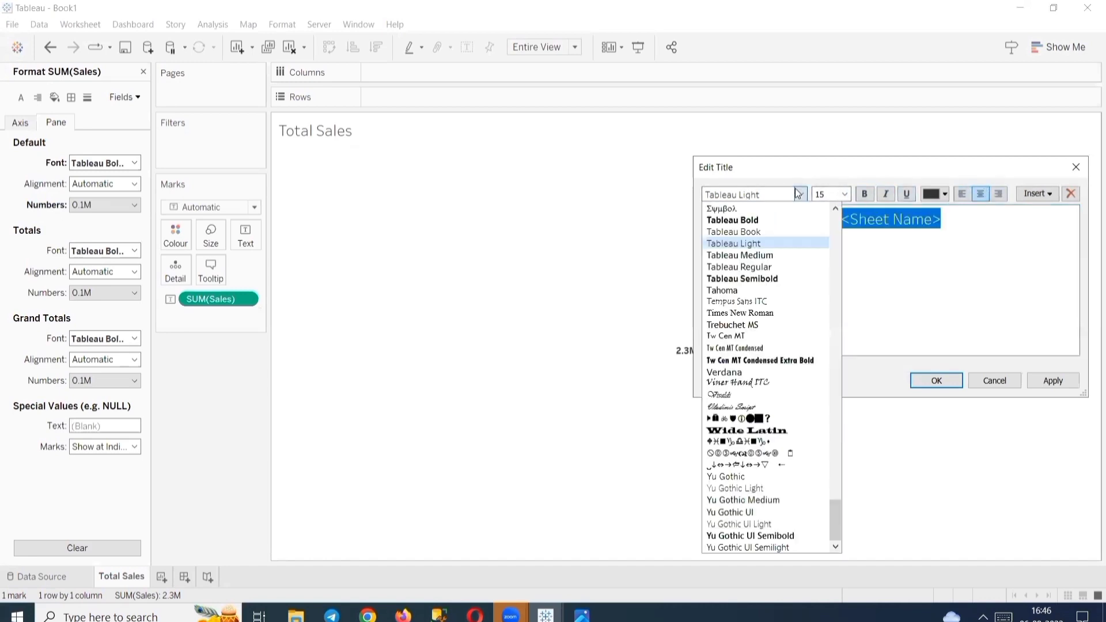
pyautogui.click(777, 221)
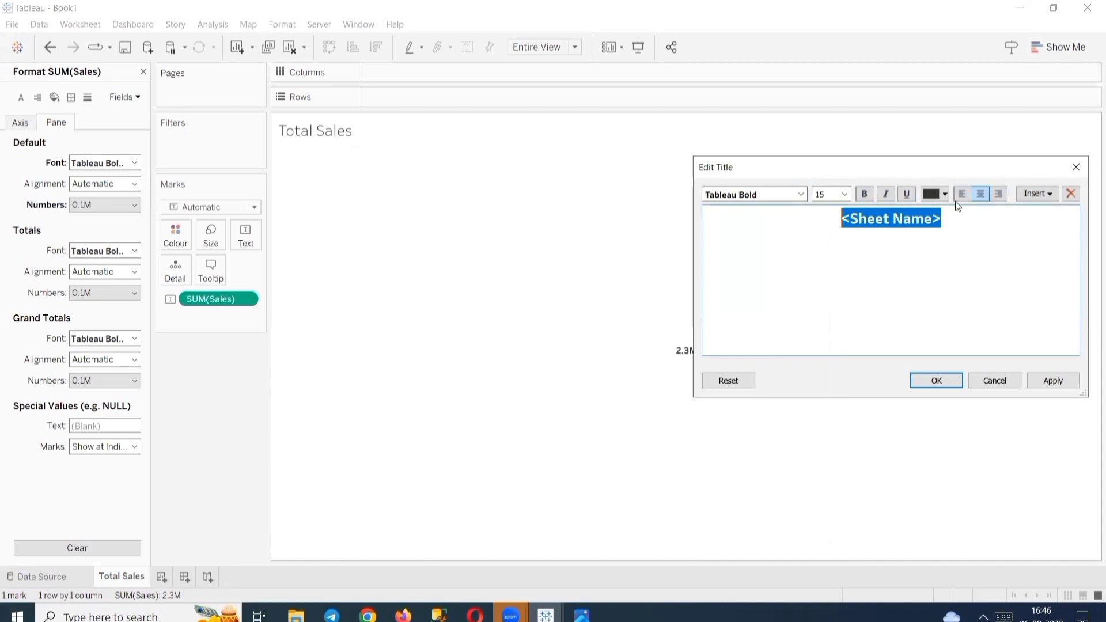
pyautogui.click(1051, 375)
pyautogui.click(936, 380)
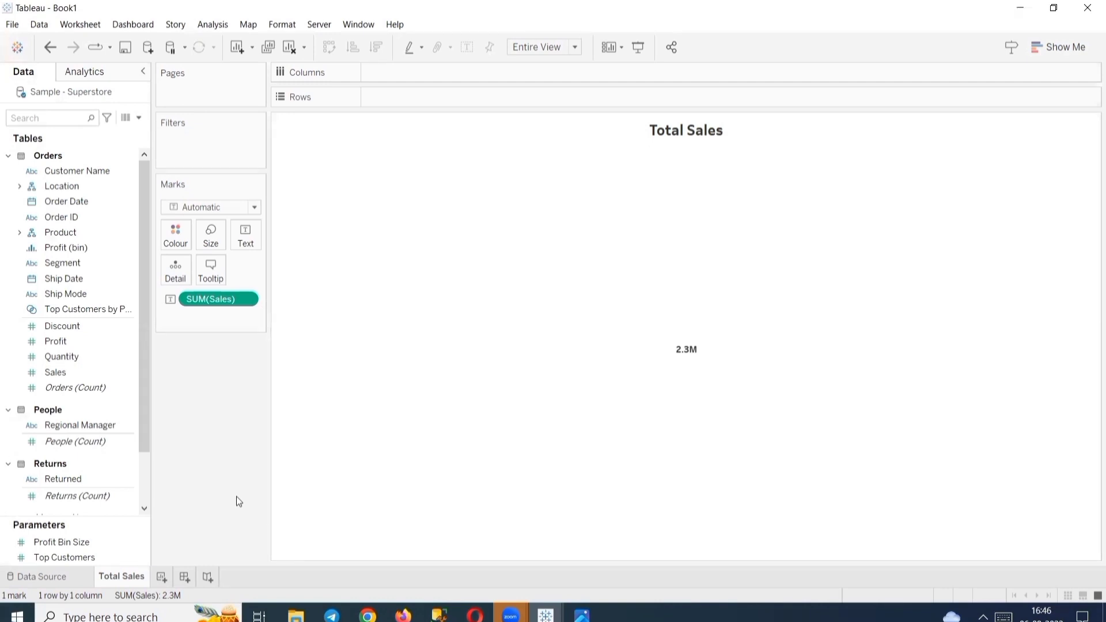
# Add a new worksheet and name it Total Quantity.
pyautogui.click(161, 581)
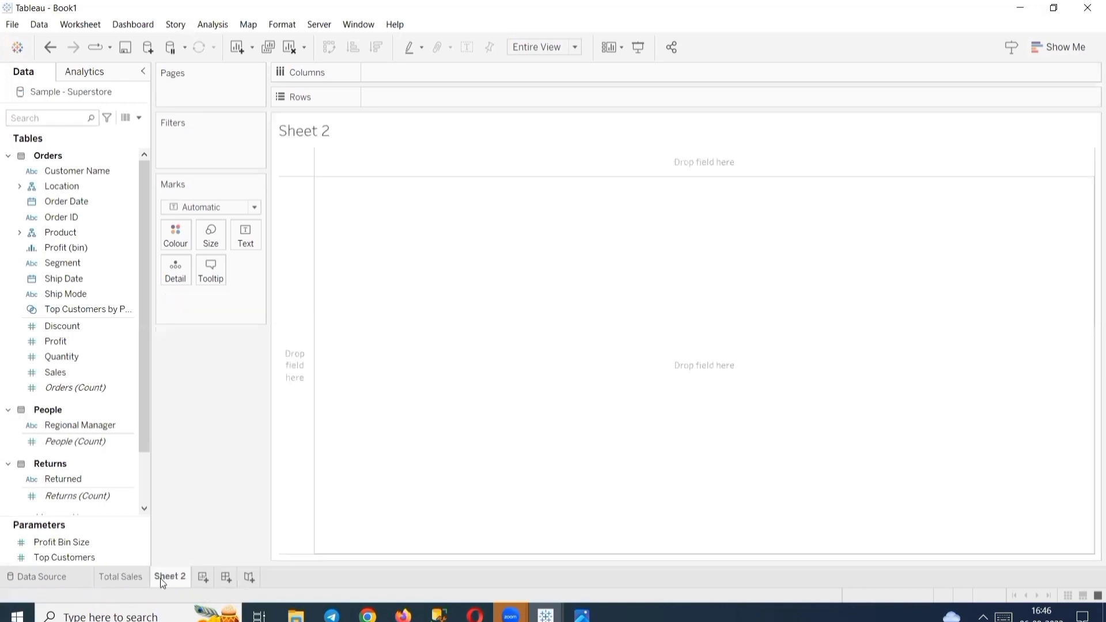
pyautogui.doubleClick(162, 578)
pyautogui.write('Total')
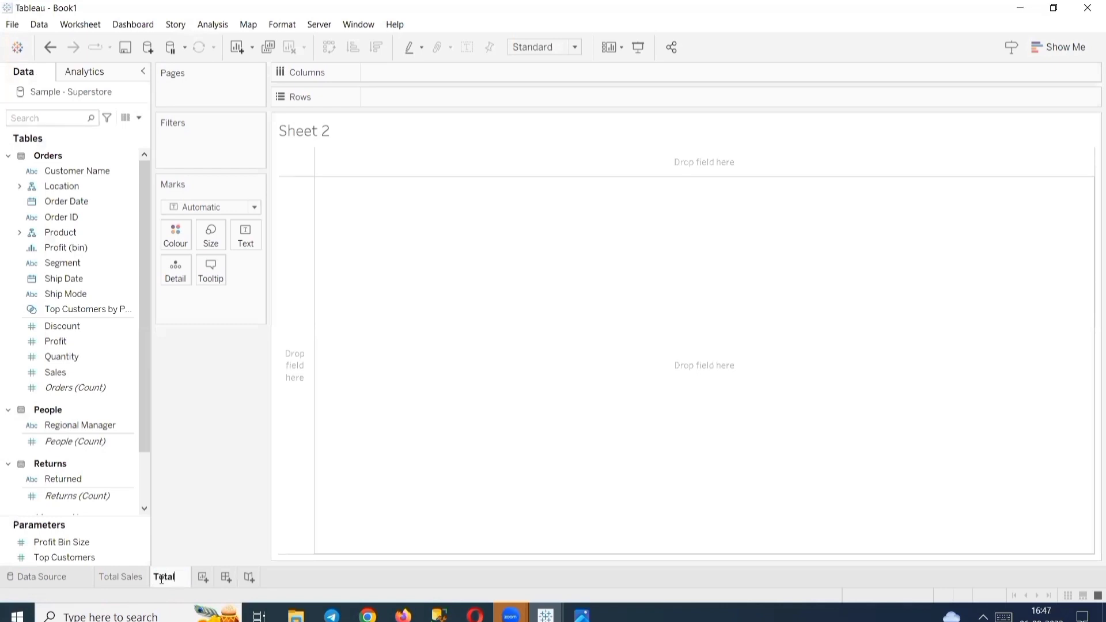
pyautogui.write(' Quantity')
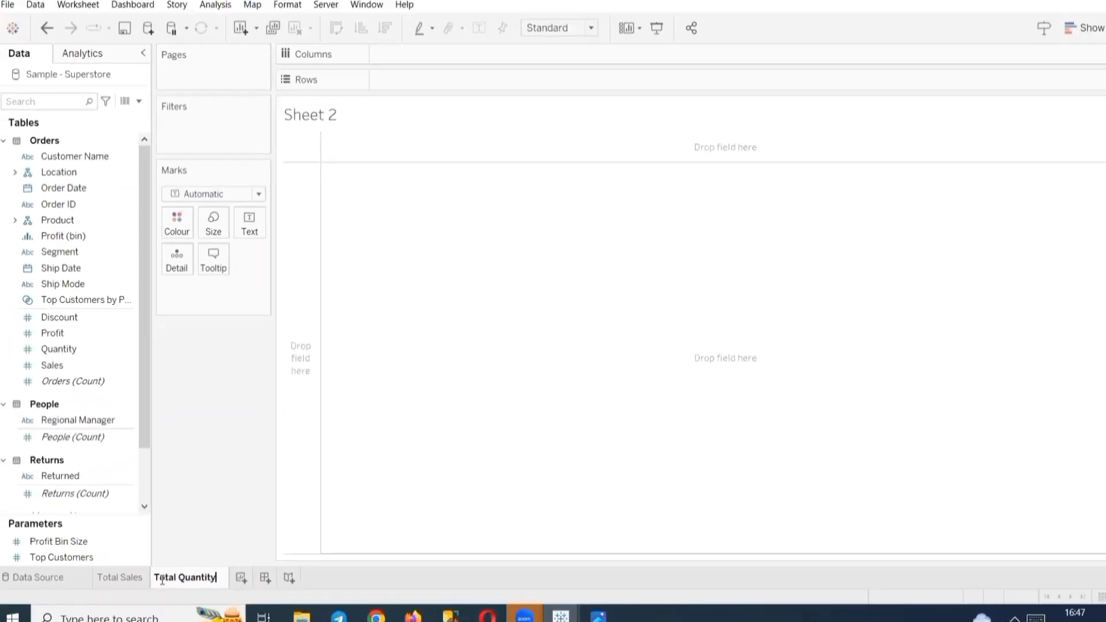
pyautogui.click(234, 397)
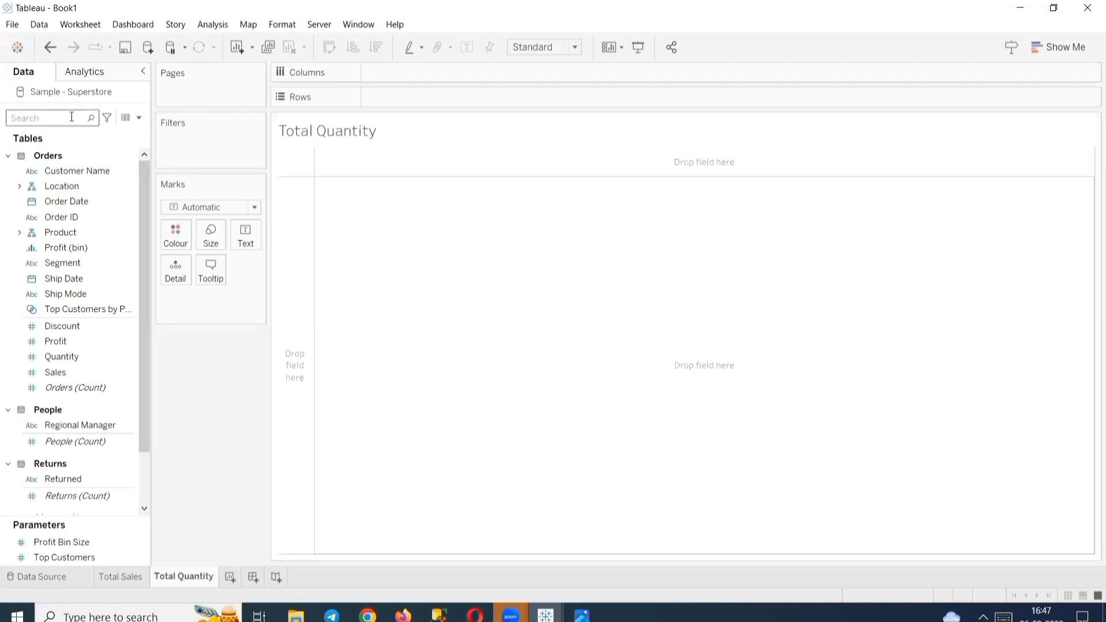
# Display the sum of Quantity as a text mark and fit the sheet to Entire View.
pyautogui.click(66, 186)
pyautogui.moveTo(87, 371); pyautogui.dragTo(235, 239)
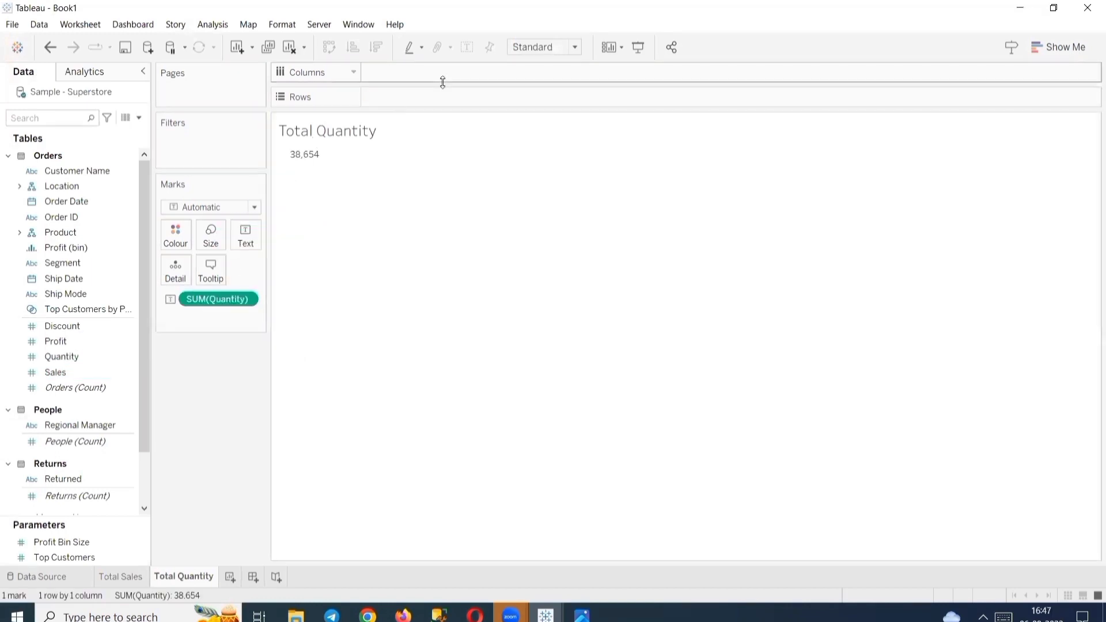
pyautogui.click(541, 47)
pyautogui.click(531, 99)
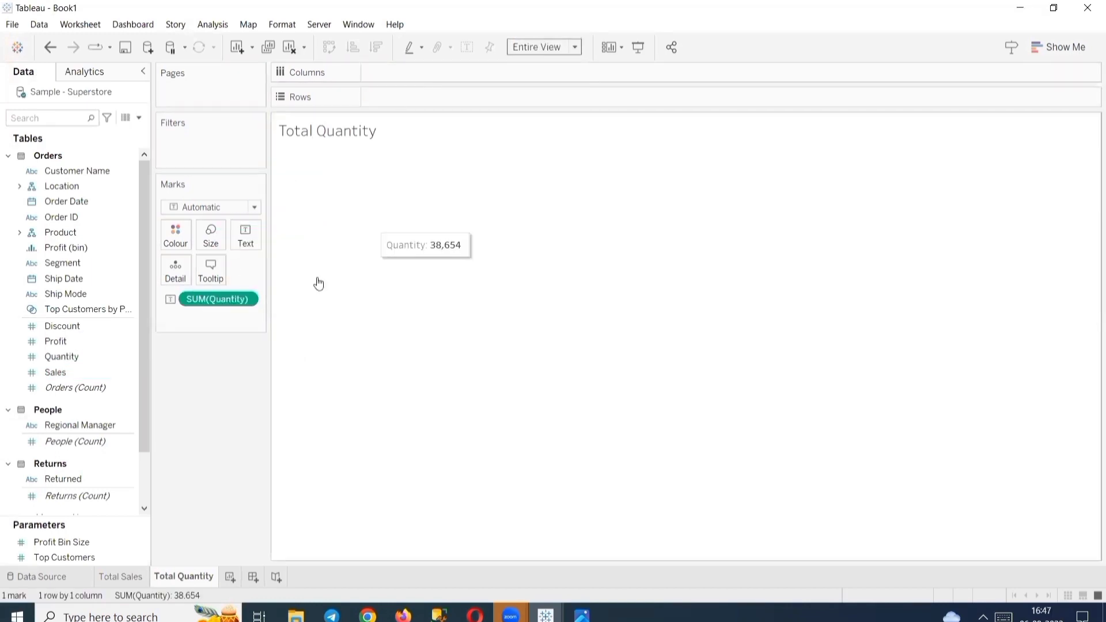
# Set the horizontal alignment of the Quantity text mark to Centre.
pyautogui.click(244, 237)
pyautogui.click(319, 287)
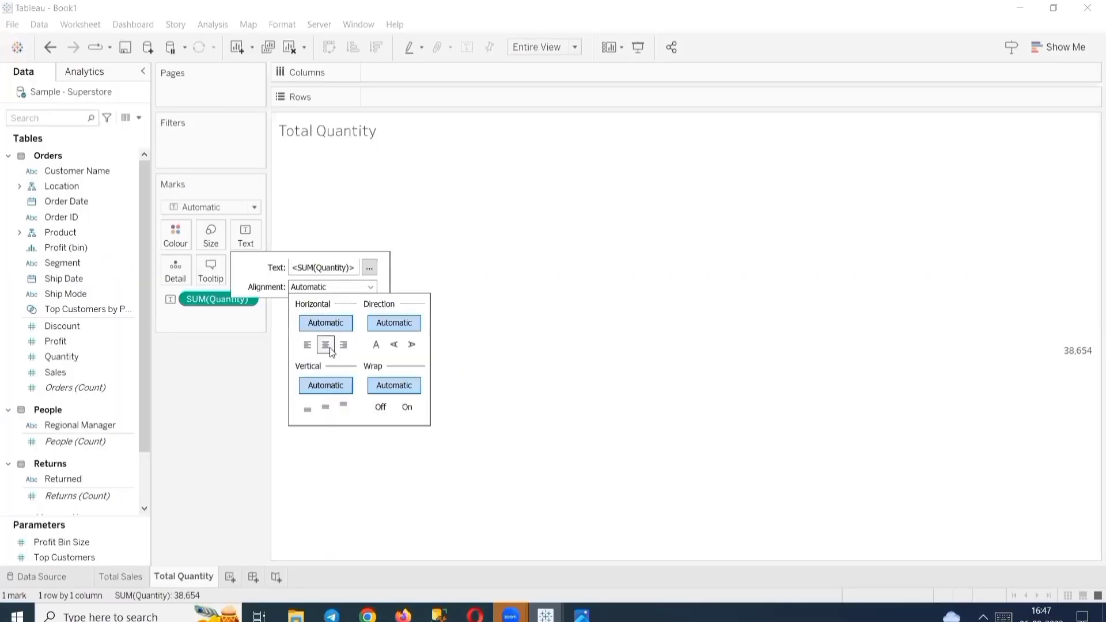
pyautogui.click(324, 343)
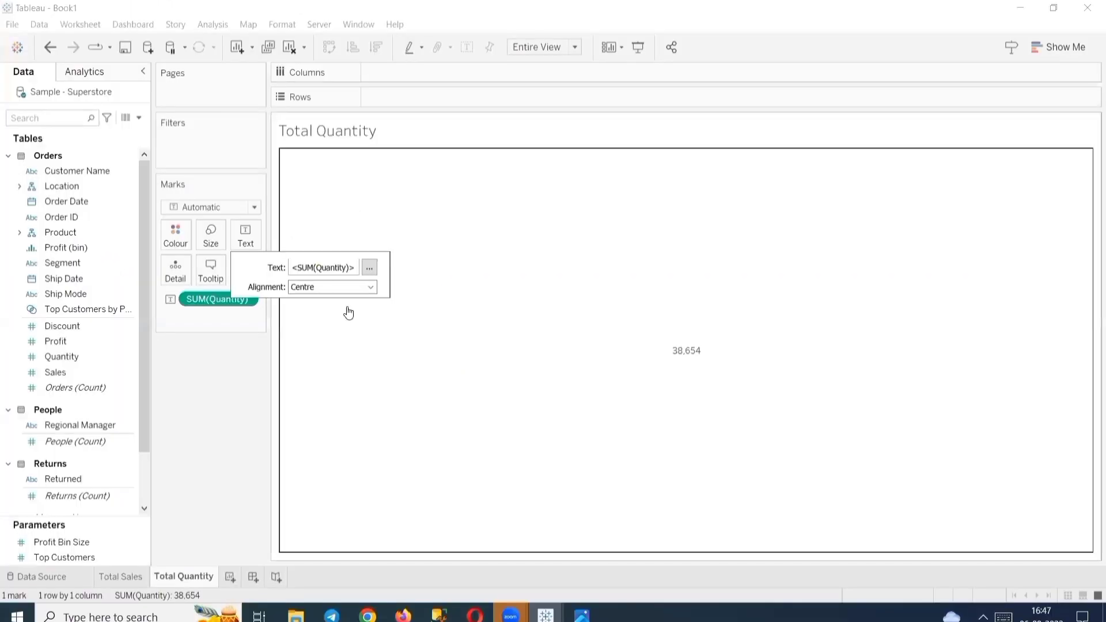
pyautogui.click(369, 267)
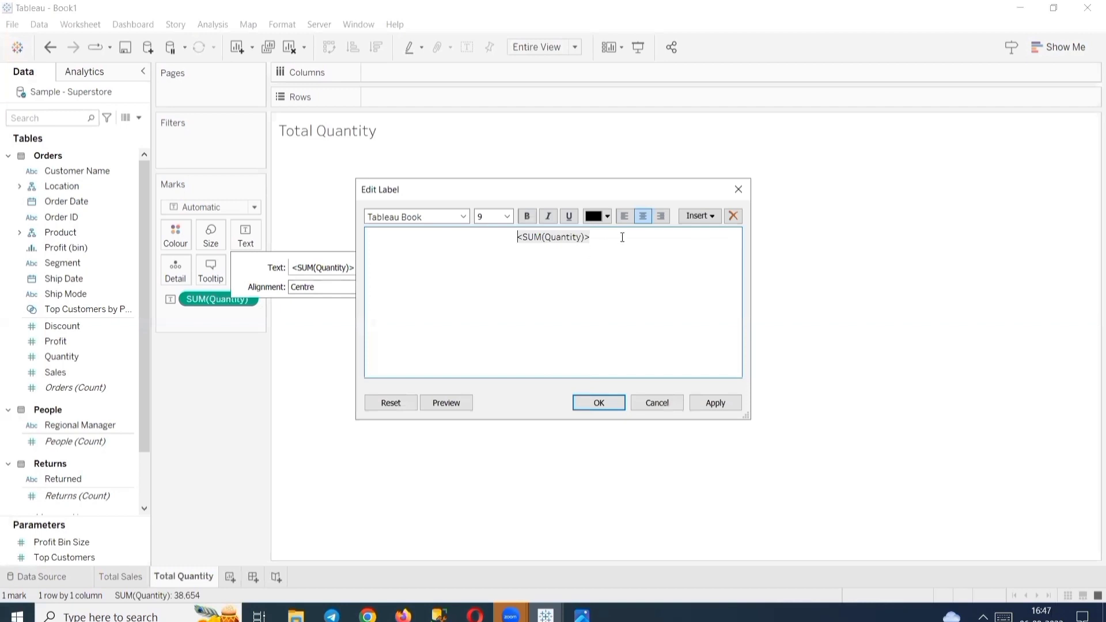
pyautogui.moveTo(622, 237); pyautogui.dragTo(478, 240)
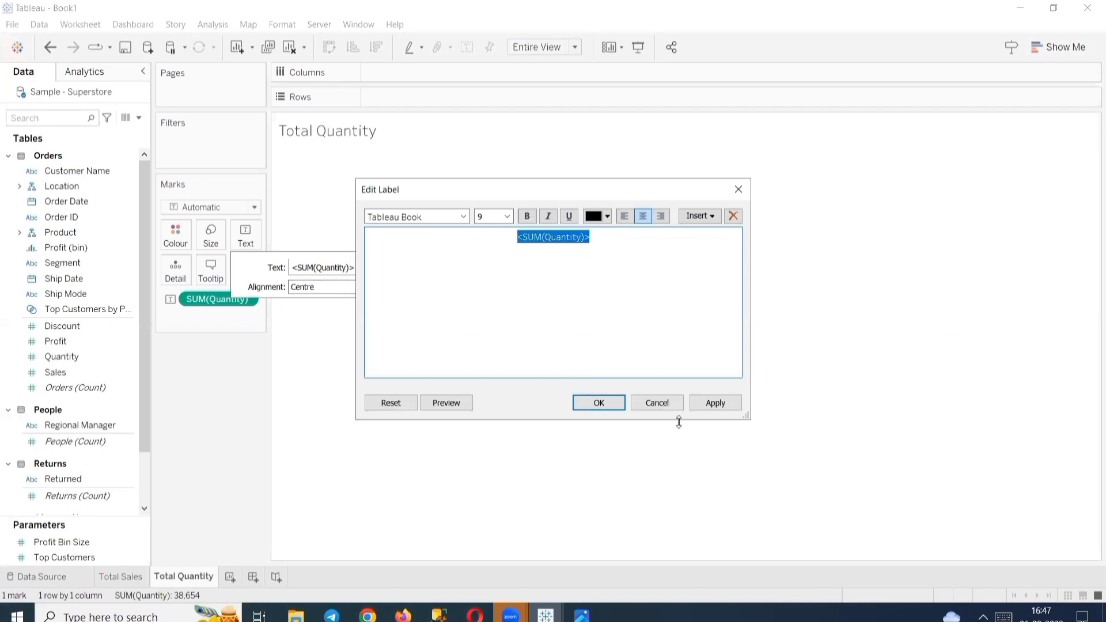
pyautogui.click(656, 403)
pyautogui.click(230, 344)
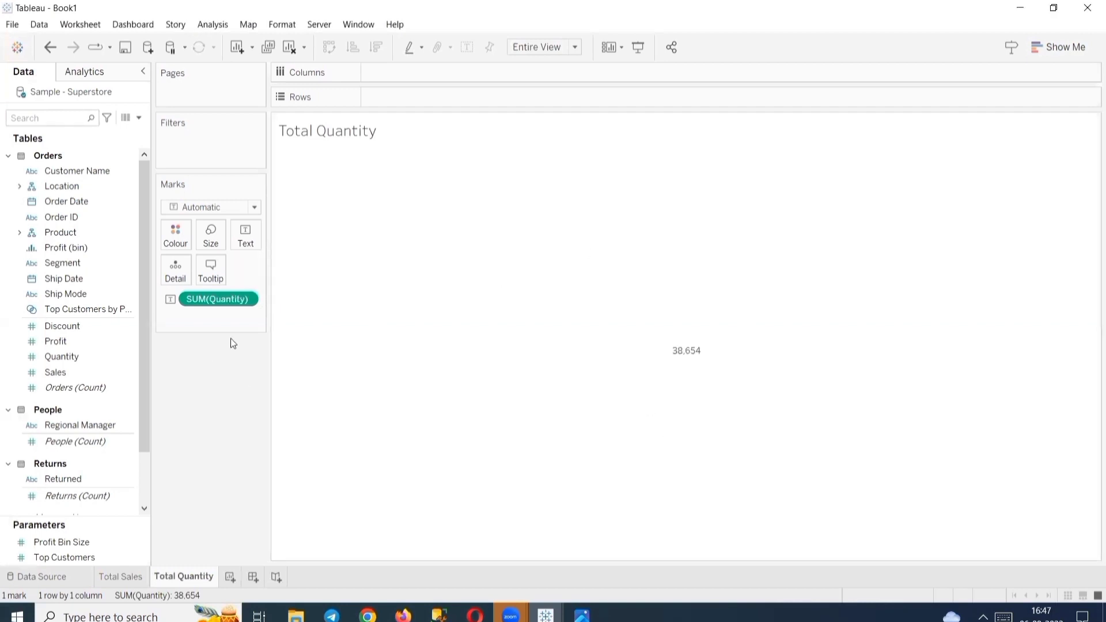
# Format the SUM(Quantity) pane's default font as bold (Tableau Bold).
pyautogui.rightClick(236, 296)
pyautogui.click(271, 362)
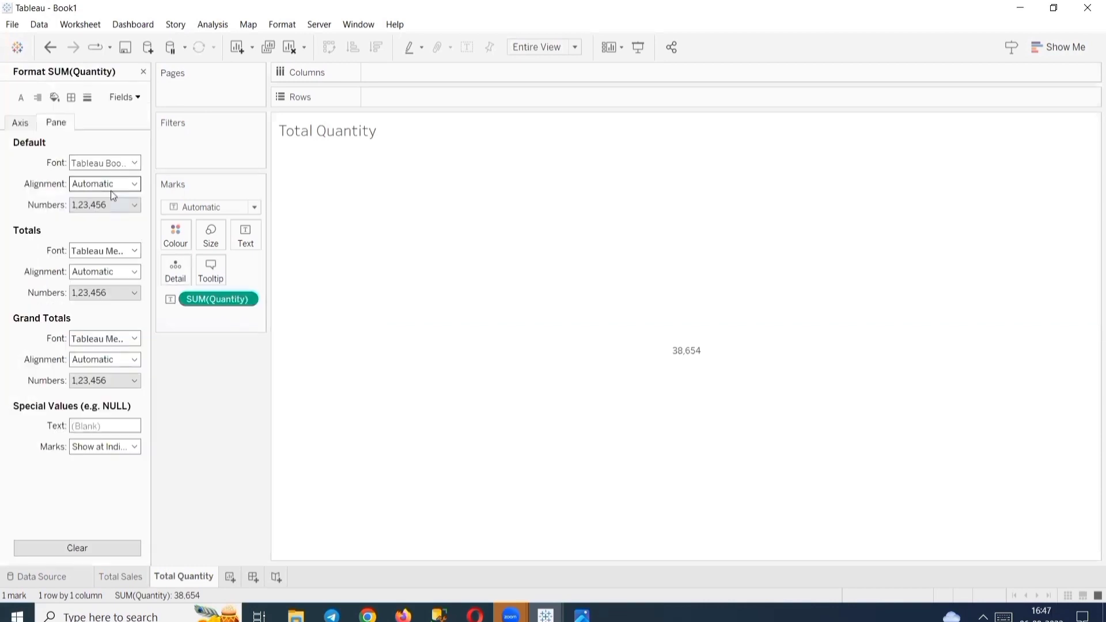
pyautogui.click(119, 163)
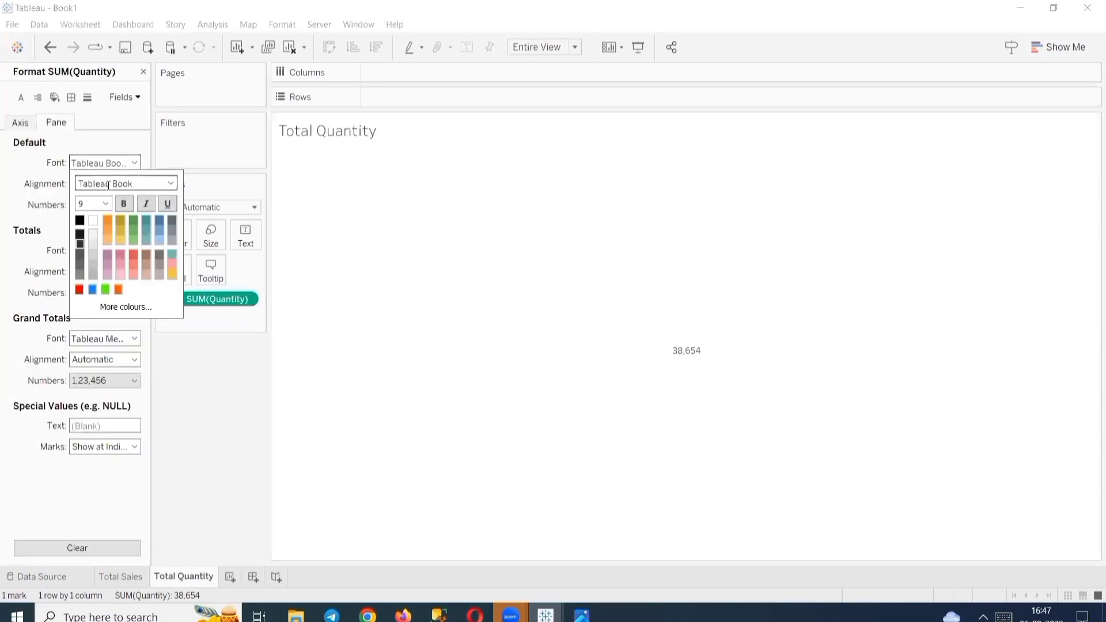
pyautogui.click(160, 184)
pyautogui.click(173, 184)
pyautogui.click(143, 208)
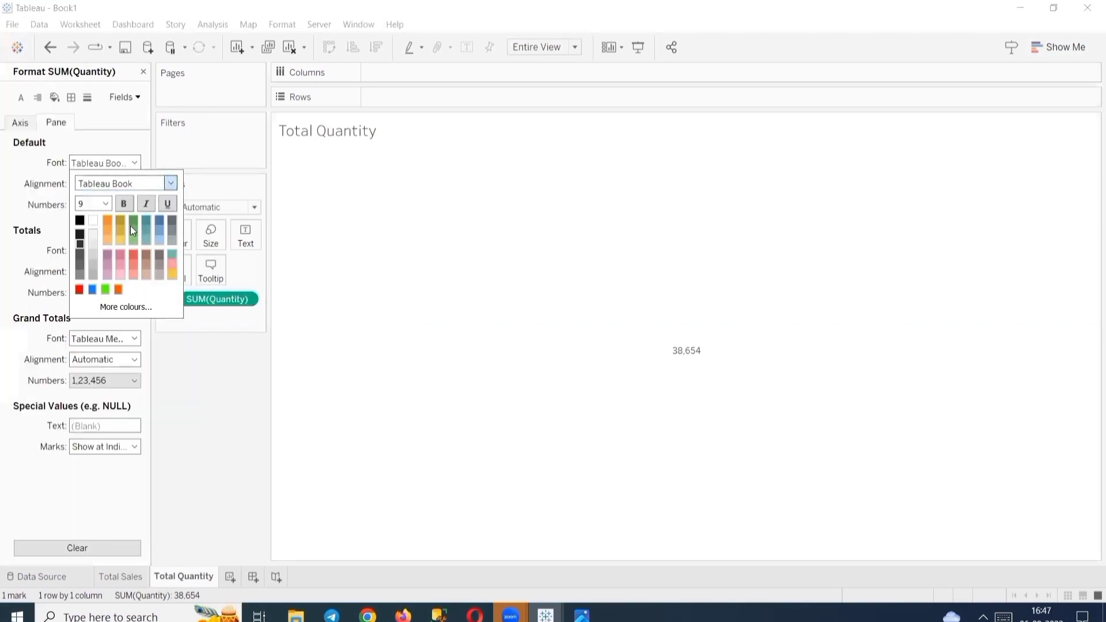
pyautogui.click(125, 204)
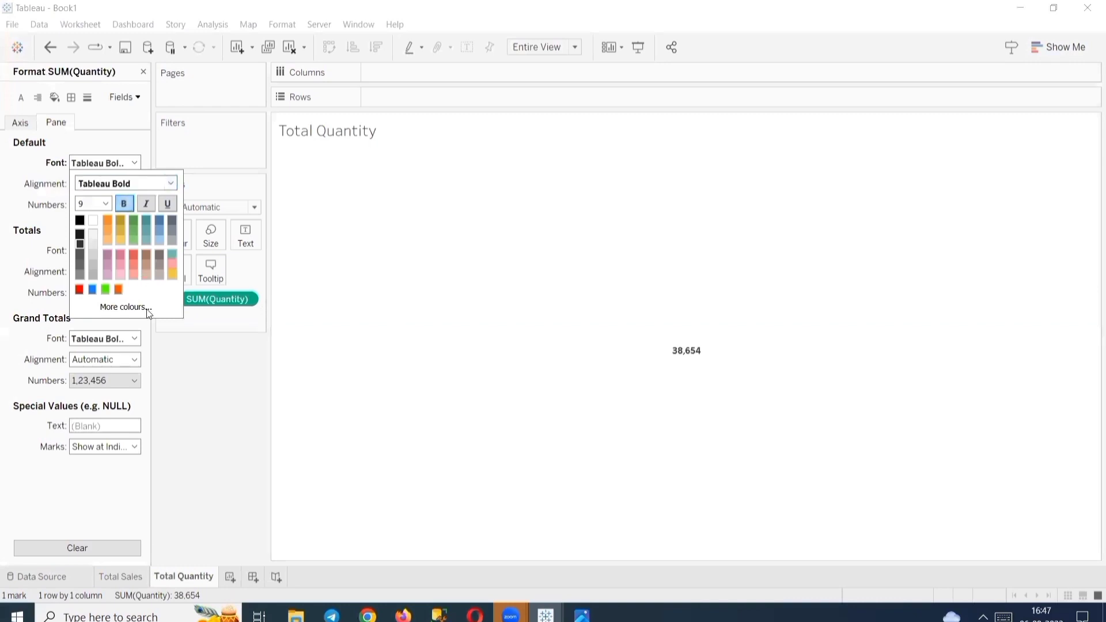
pyautogui.click(147, 326)
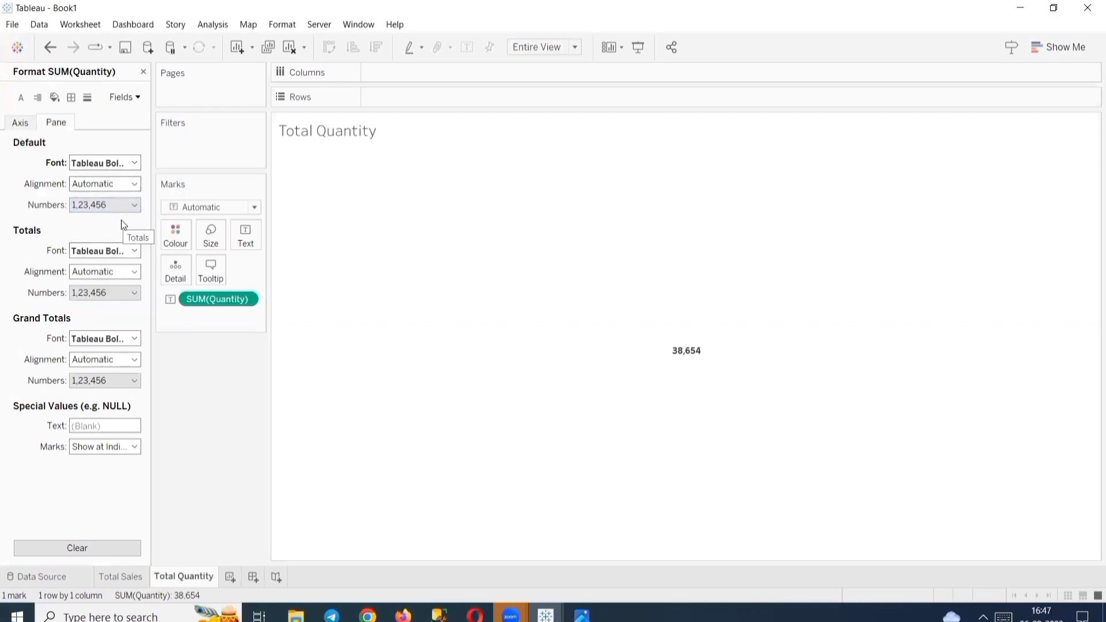
# Set the default number format of SUM(Quantity) to Number (Custom) with 1 decimal place and Thousands (K) display units.
pyautogui.click(125, 208)
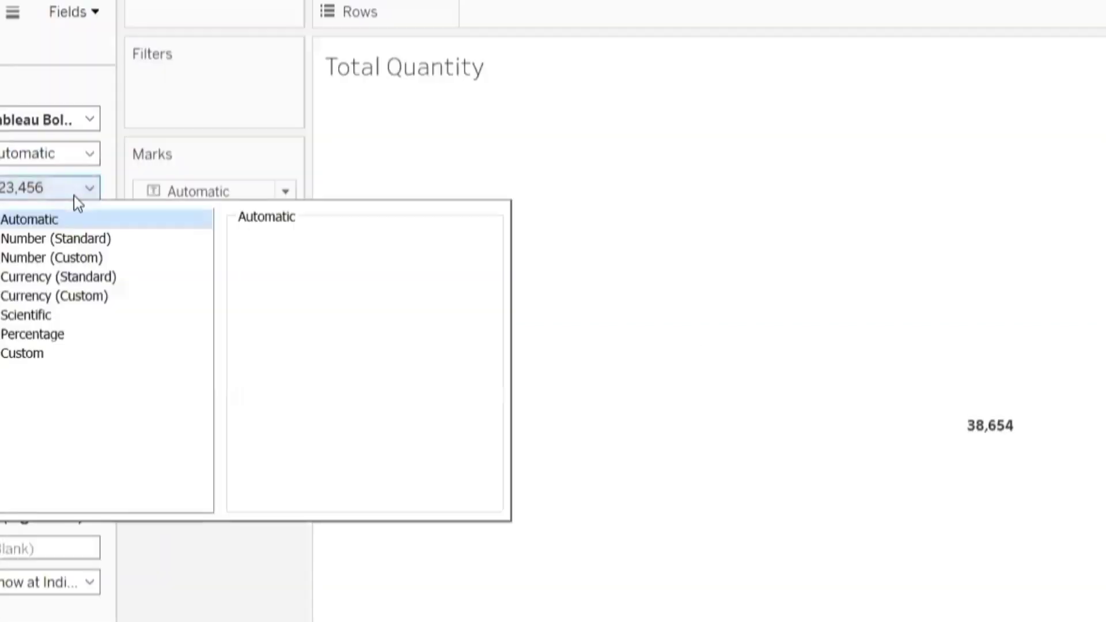
pyautogui.click(93, 262)
pyautogui.click(303, 271)
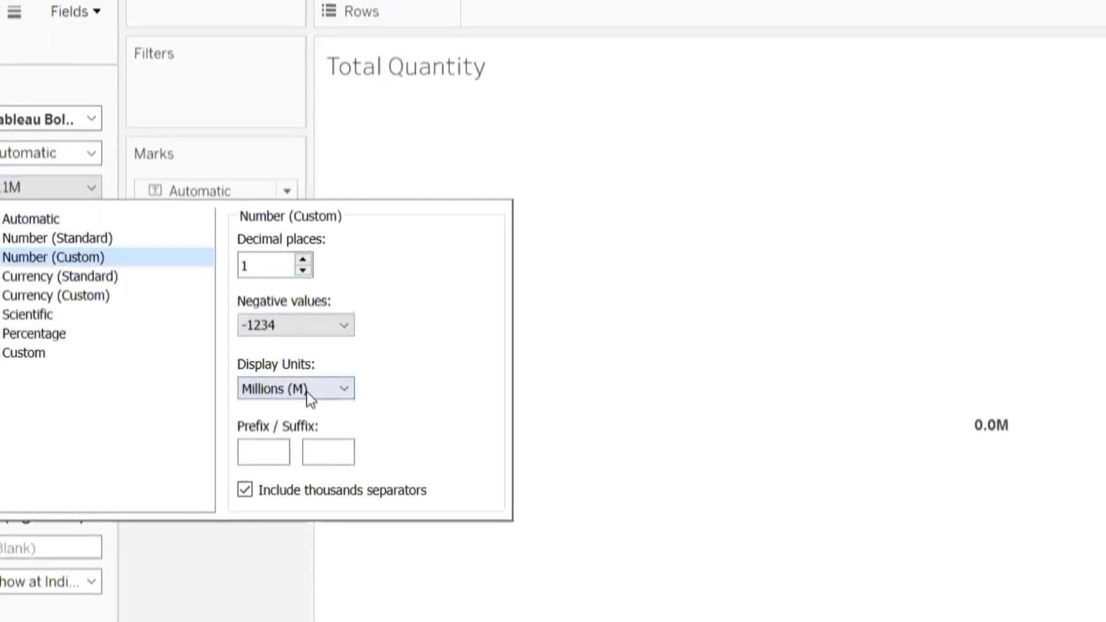
pyautogui.click(306, 393)
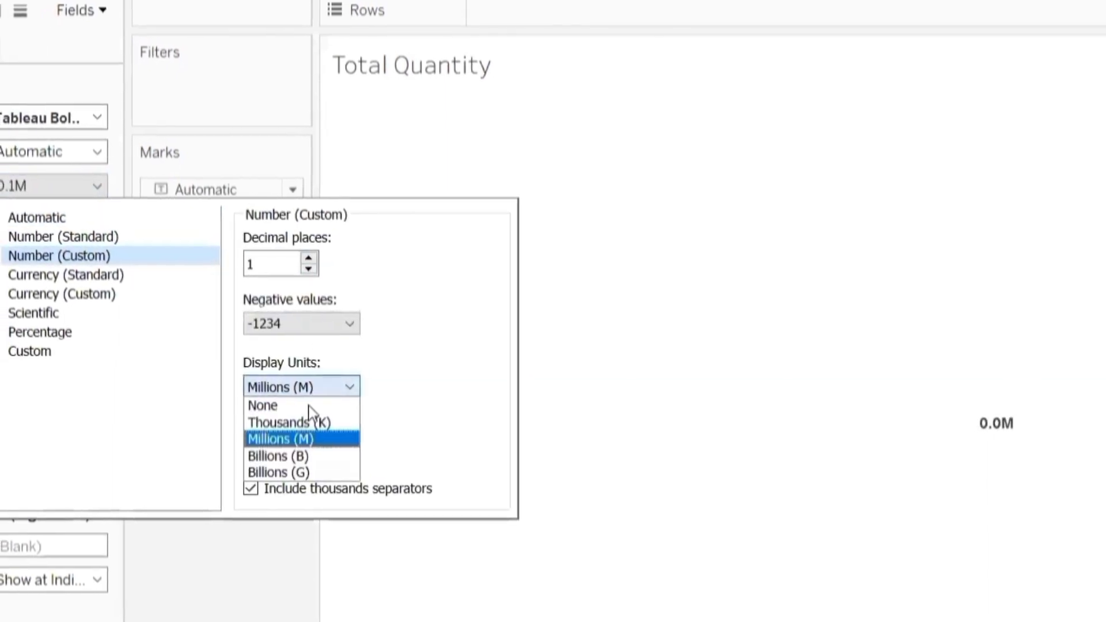
pyautogui.click(311, 422)
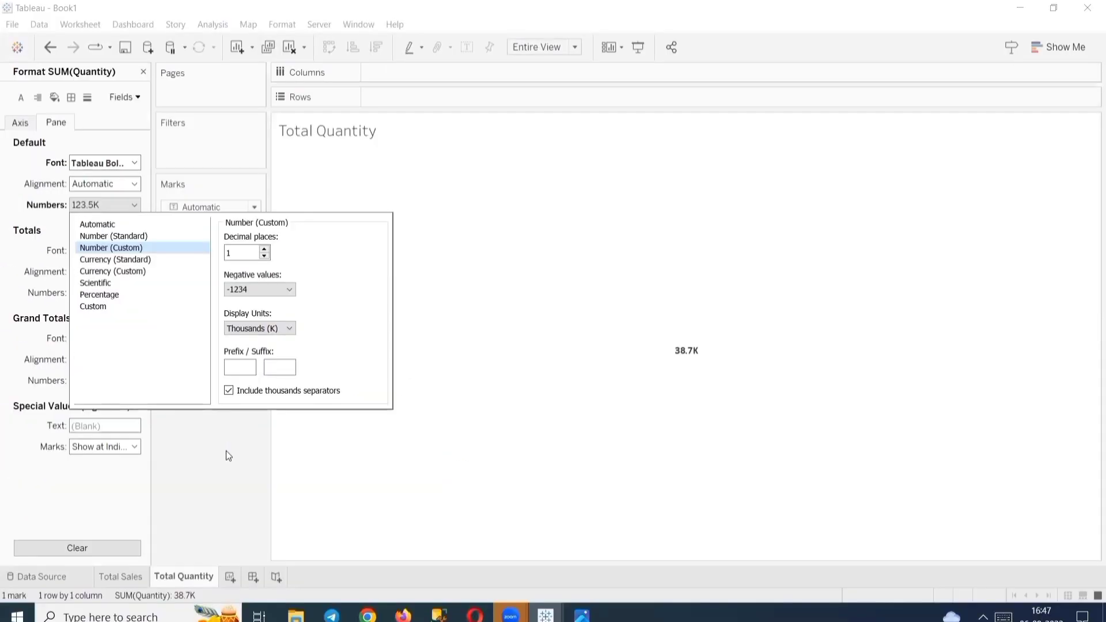
pyautogui.click(226, 451)
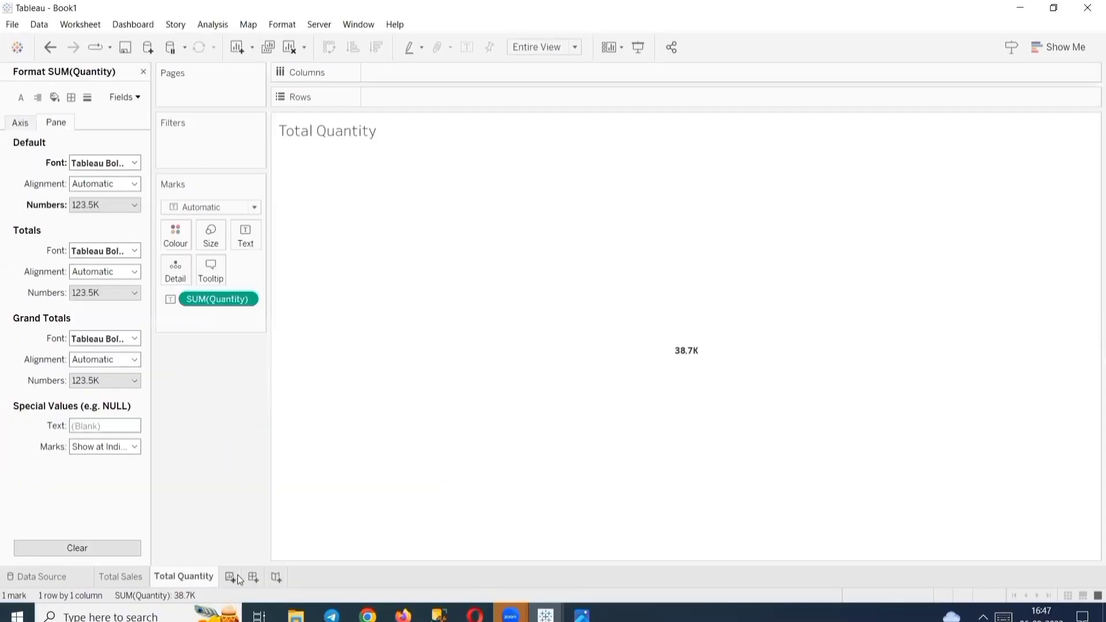
# Centre the Total Quantity sheet title and set its font to Tableau Bold.
pyautogui.doubleClick(450, 134)
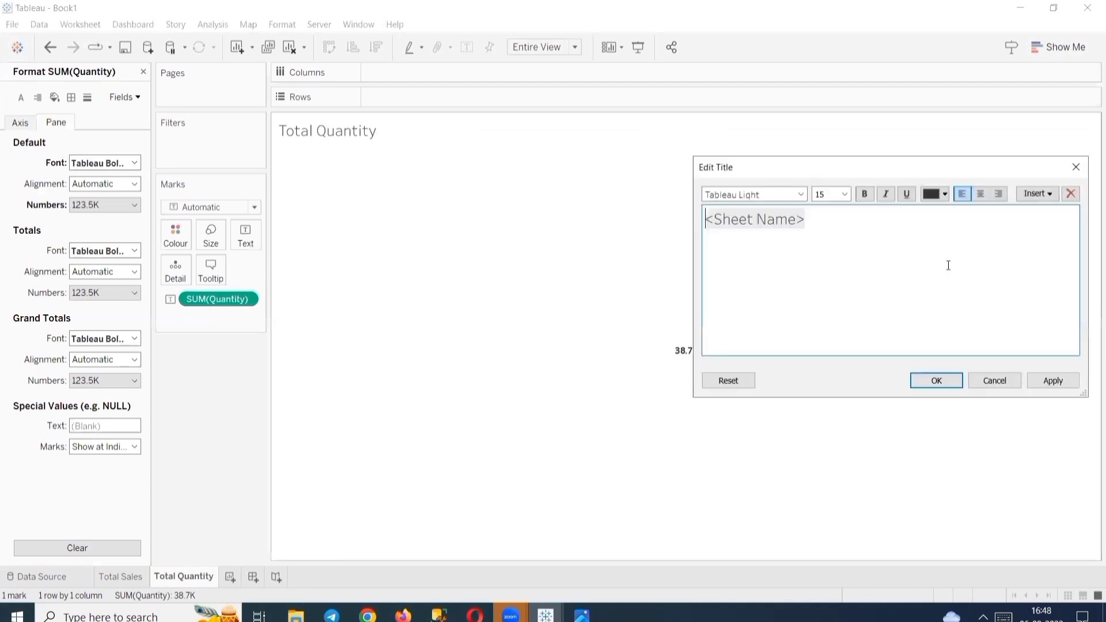
pyautogui.hotkey('ctrl', 'a')
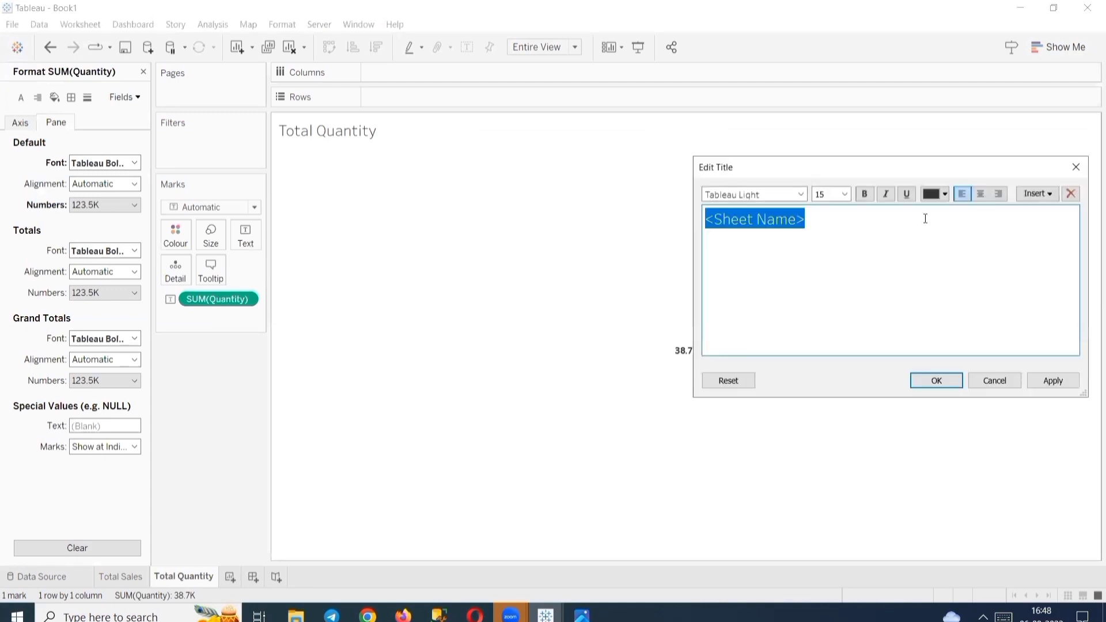
pyautogui.click(984, 191)
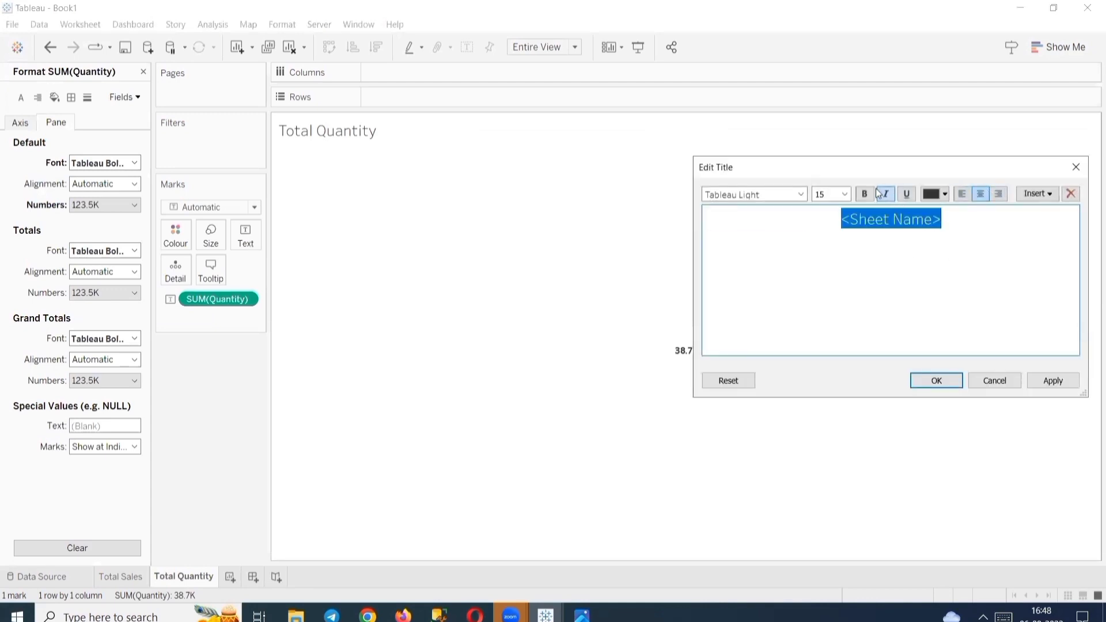
pyautogui.click(799, 194)
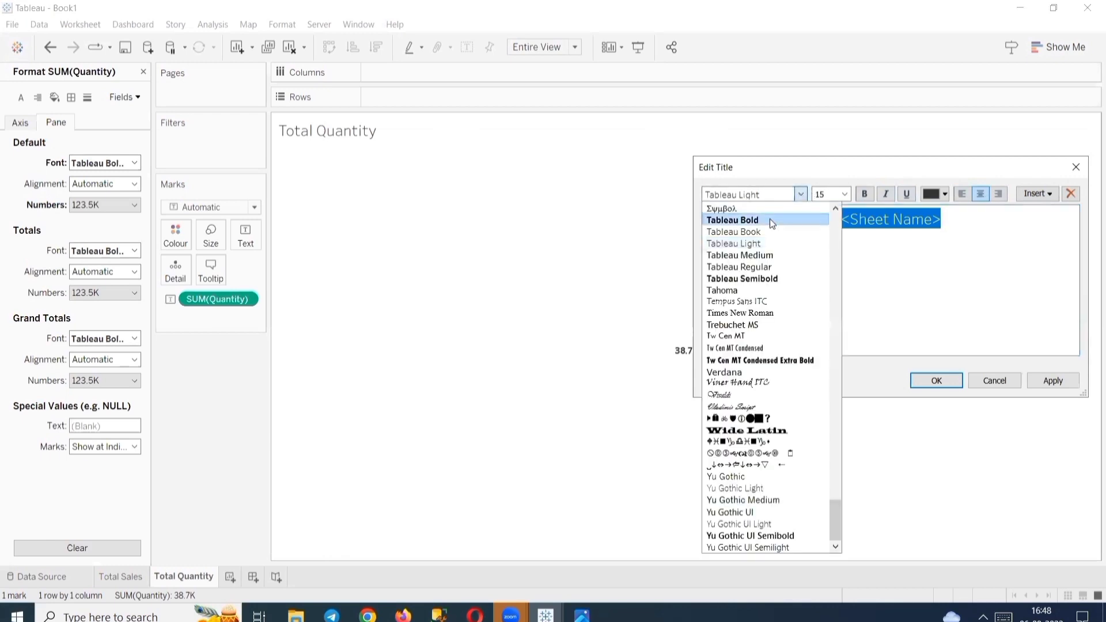
pyautogui.click(769, 219)
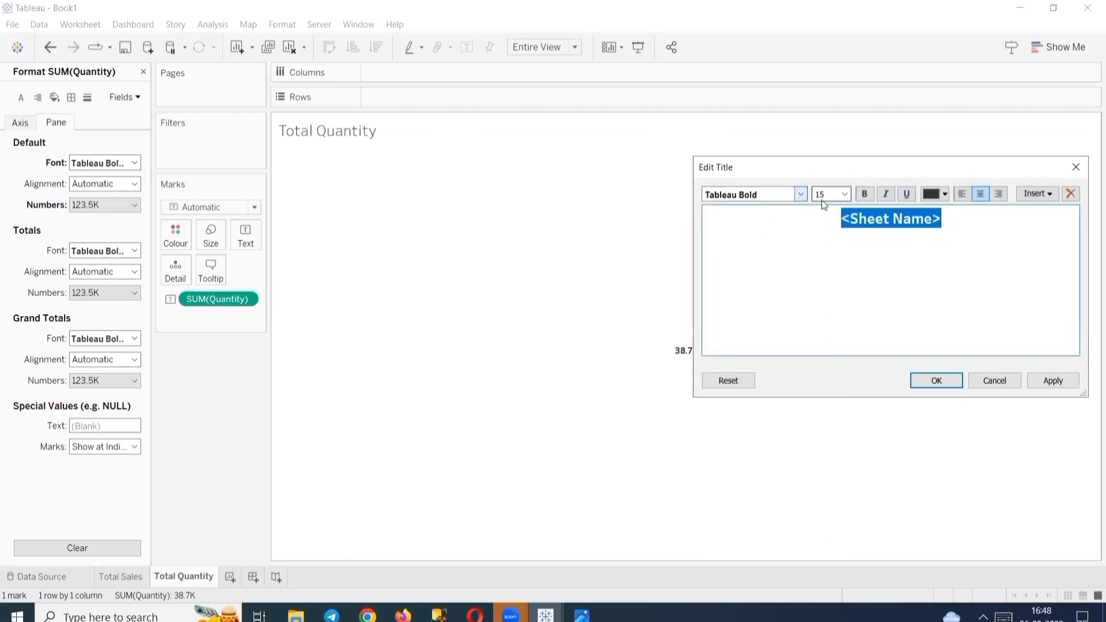
pyautogui.click(1049, 381)
pyautogui.click(939, 379)
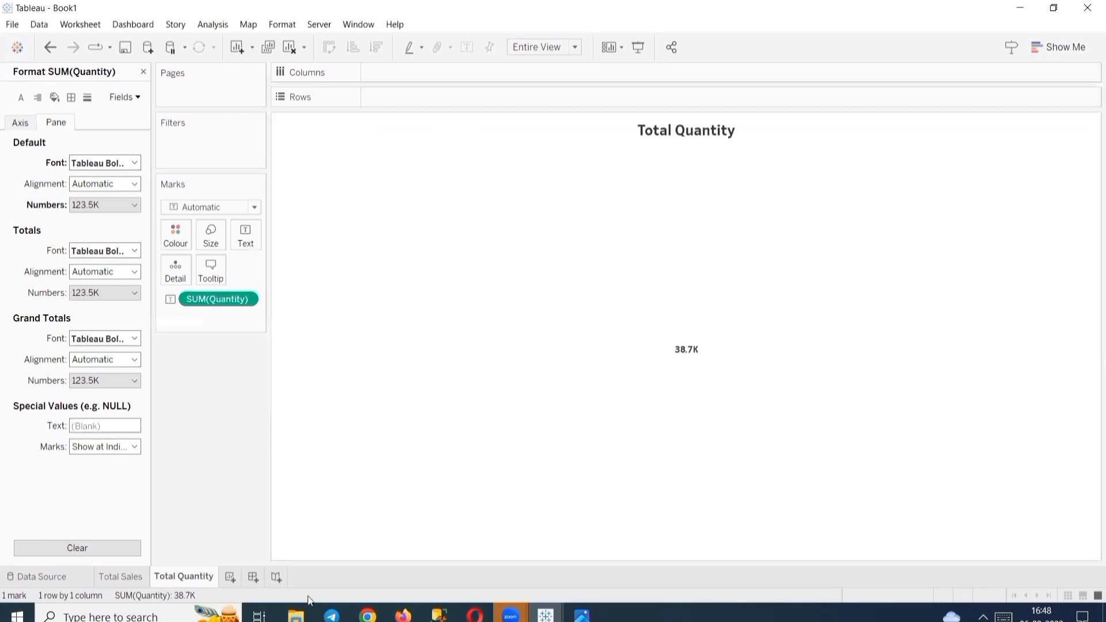
# Add a new worksheet named Total Profit and place the Profit measure on its text mark.
pyautogui.click(230, 576)
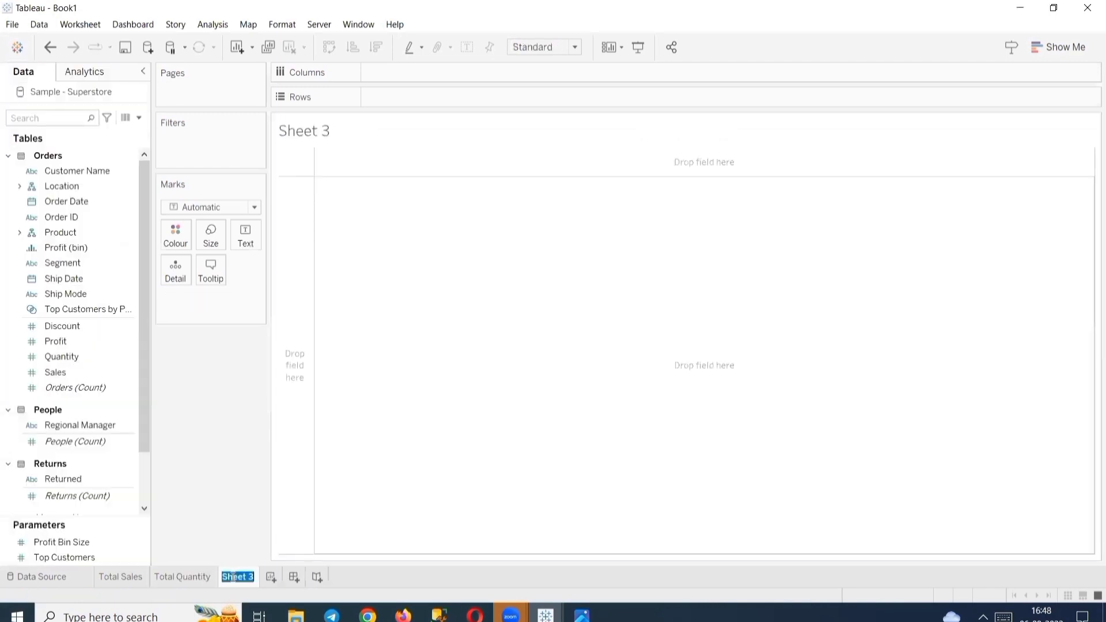
pyautogui.write('to')
pyautogui.press('BackSpace')
pyautogui.press('BackSpace')
pyautogui.press('BackSpace')
pyautogui.write('tal Profit')
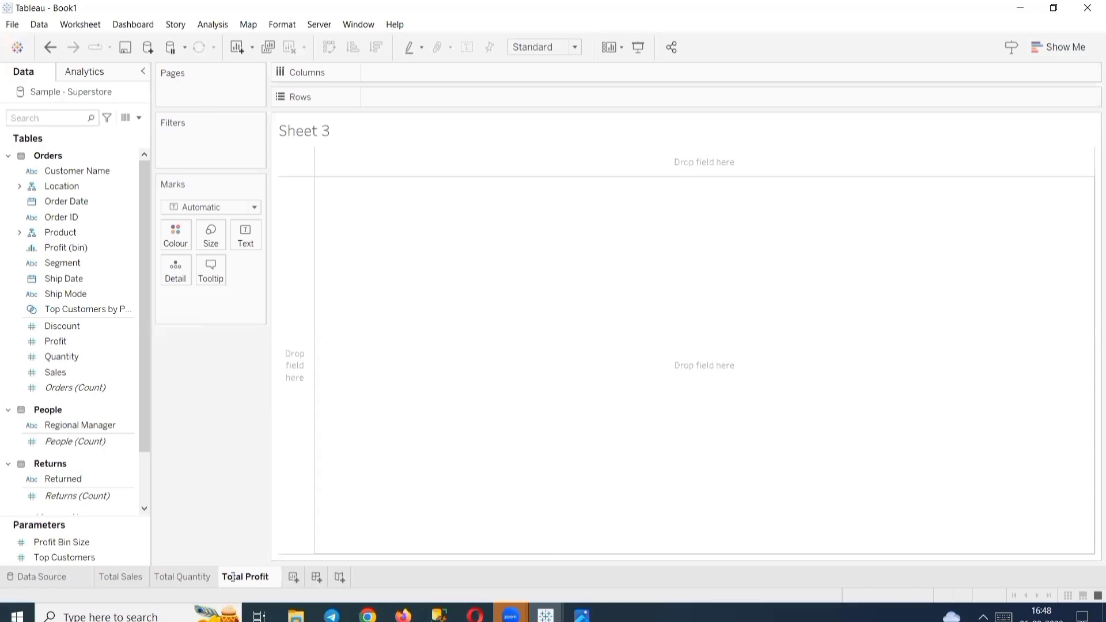
pyautogui.press('Return')
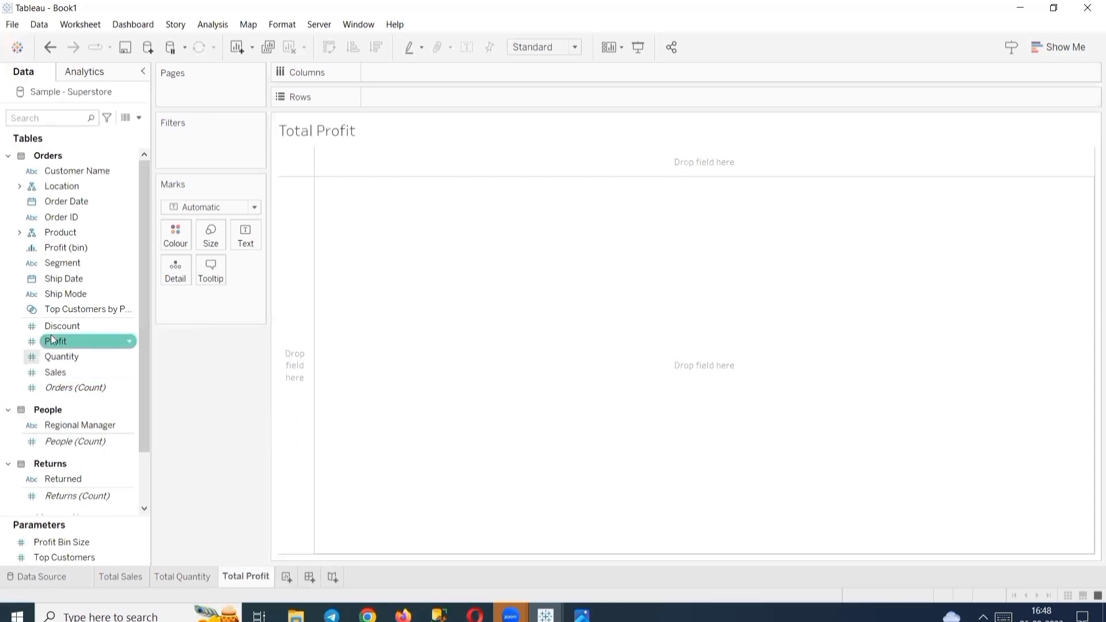
pyautogui.moveTo(66, 341); pyautogui.dragTo(247, 234)
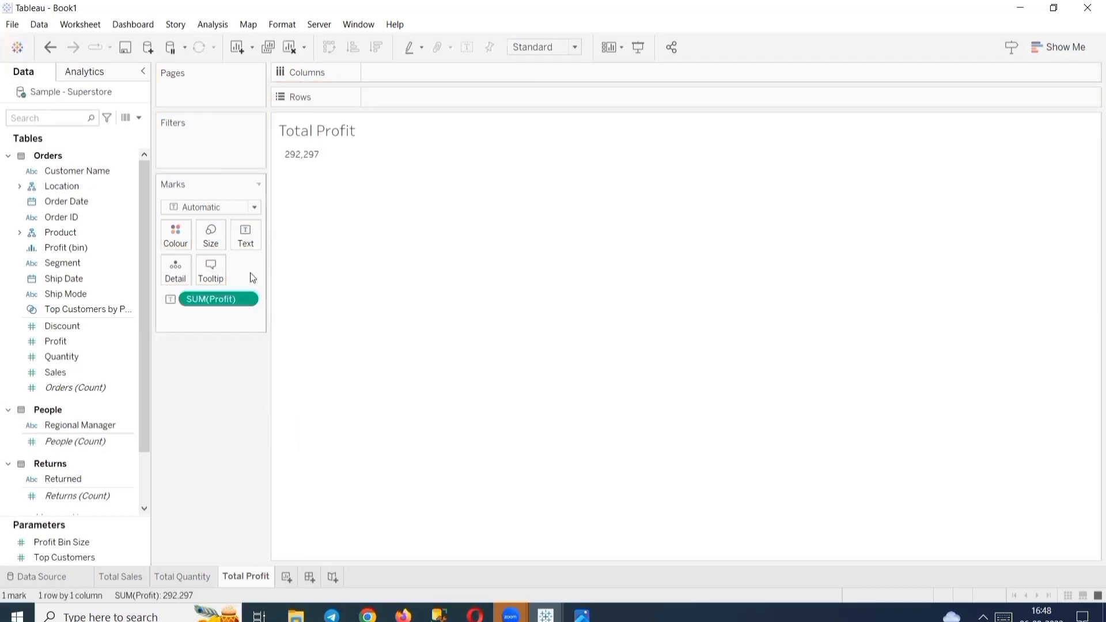
# Set the default pane font of SUM(Profit) to Tableau Bold.
pyautogui.rightClick(224, 305)
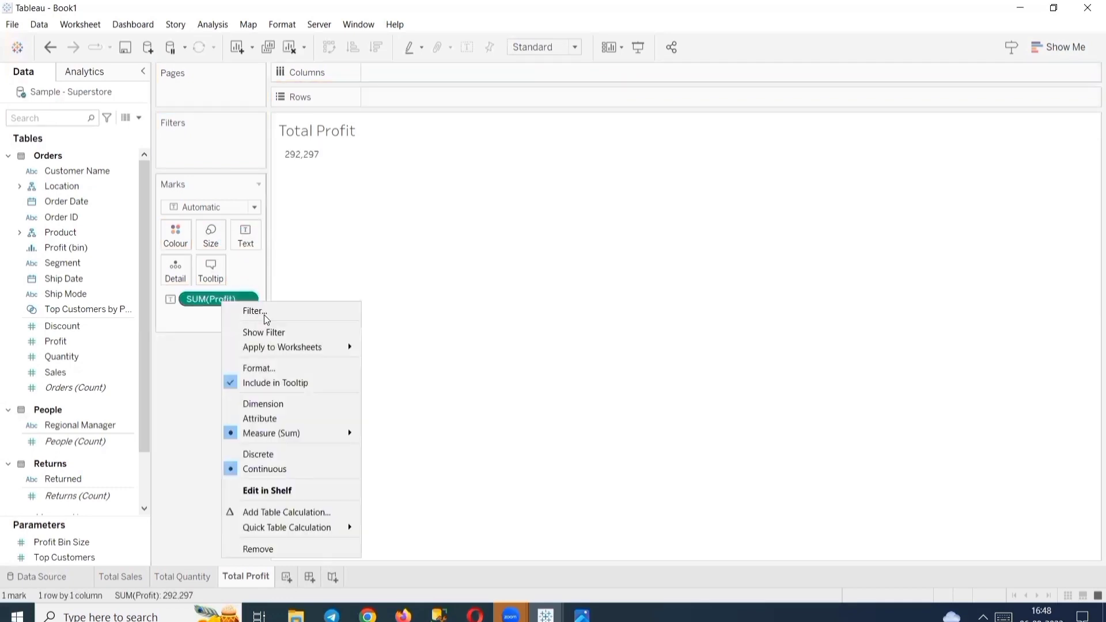
pyautogui.click(286, 367)
pyautogui.click(117, 166)
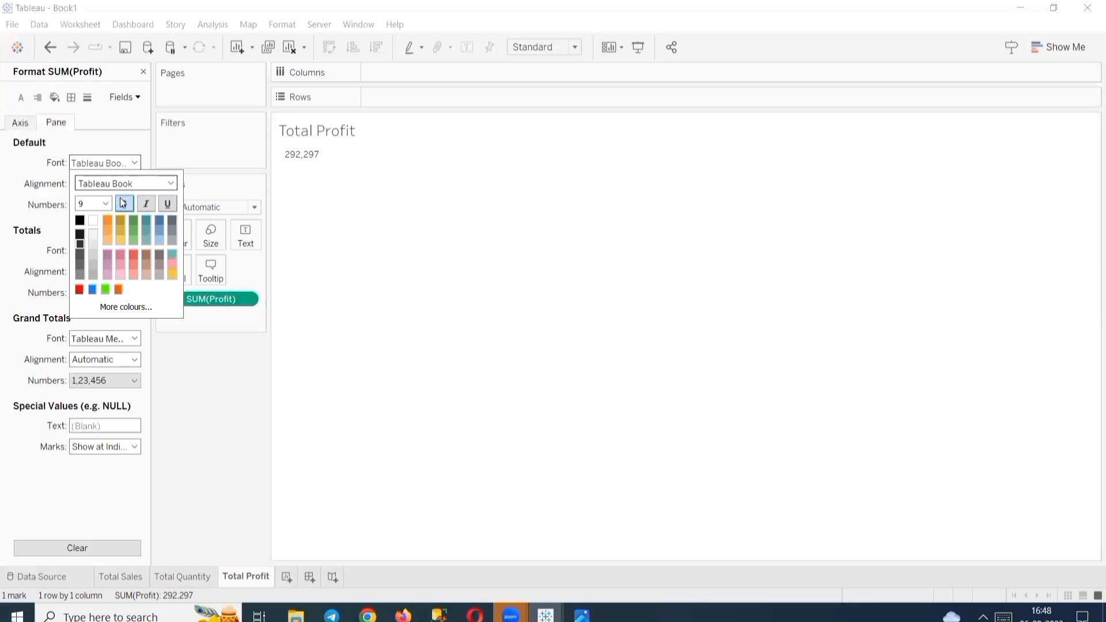
pyautogui.click(126, 182)
pyautogui.click(171, 183)
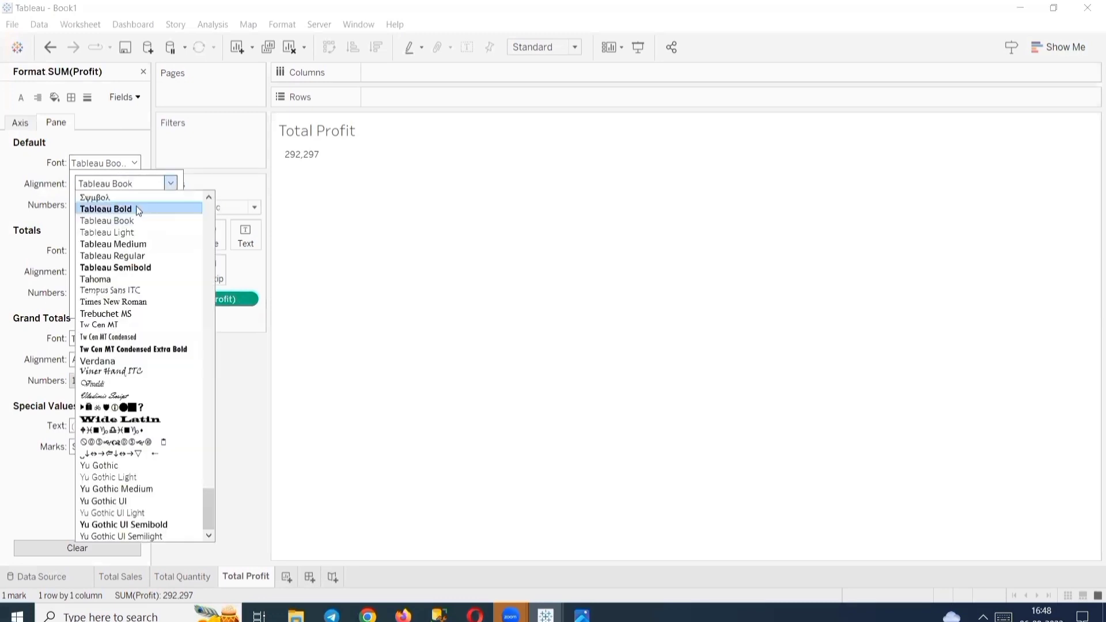
pyautogui.click(136, 206)
pyautogui.click(125, 208)
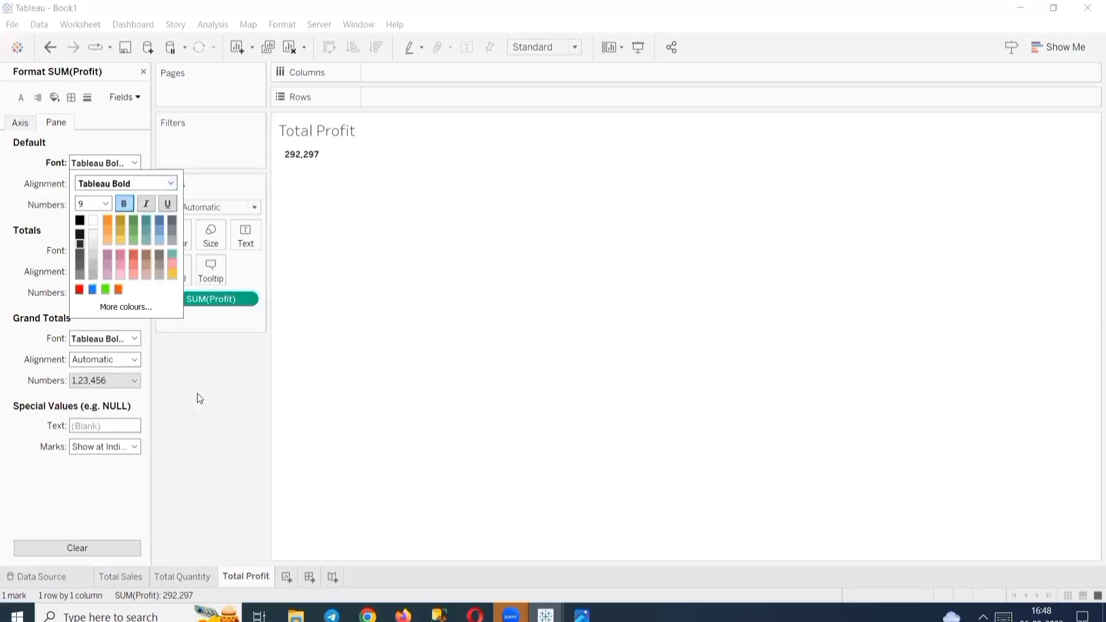
pyautogui.click(197, 392)
# Set the default number format of SUM(Profit) to Number (Custom) with 1 decimal place and Thousands (K) display units.
pyautogui.click(101, 206)
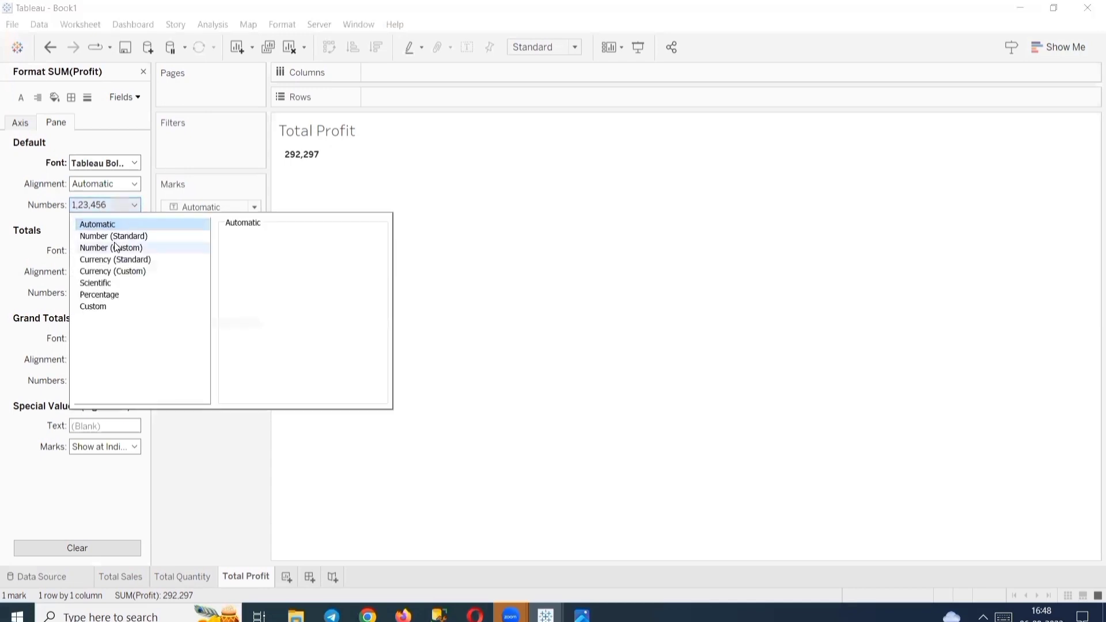
pyautogui.click(122, 248)
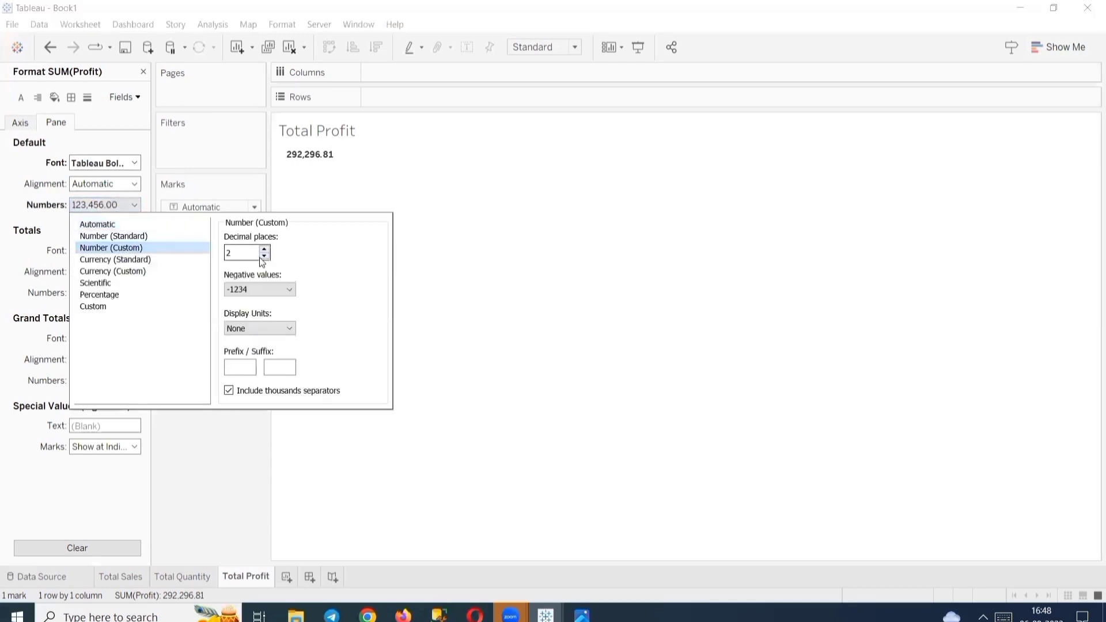
pyautogui.click(264, 256)
pyautogui.click(256, 328)
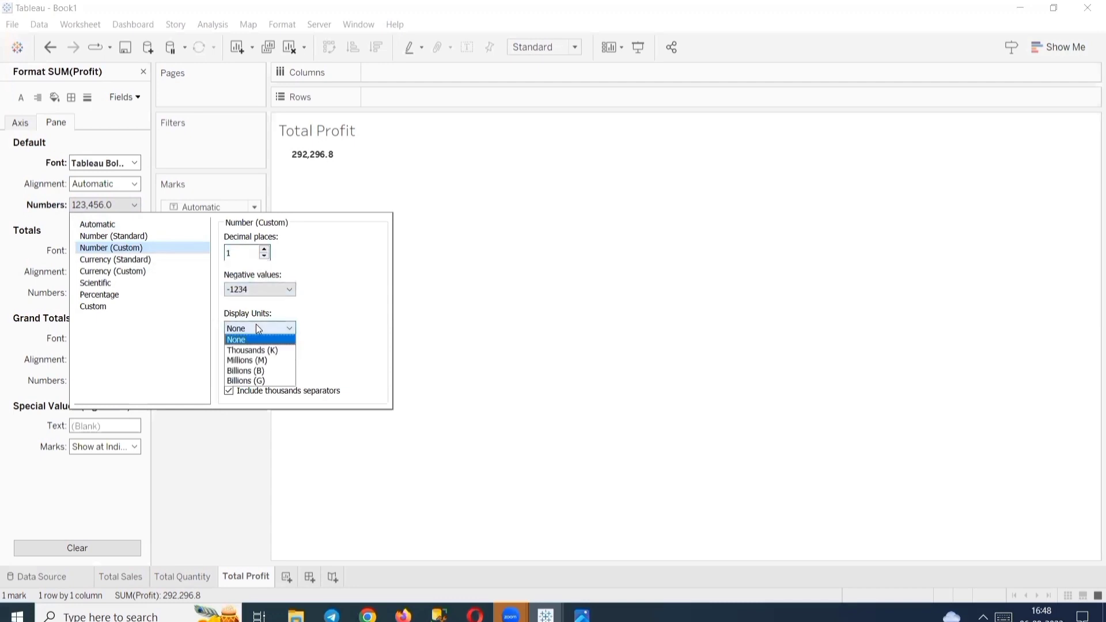
pyautogui.click(264, 349)
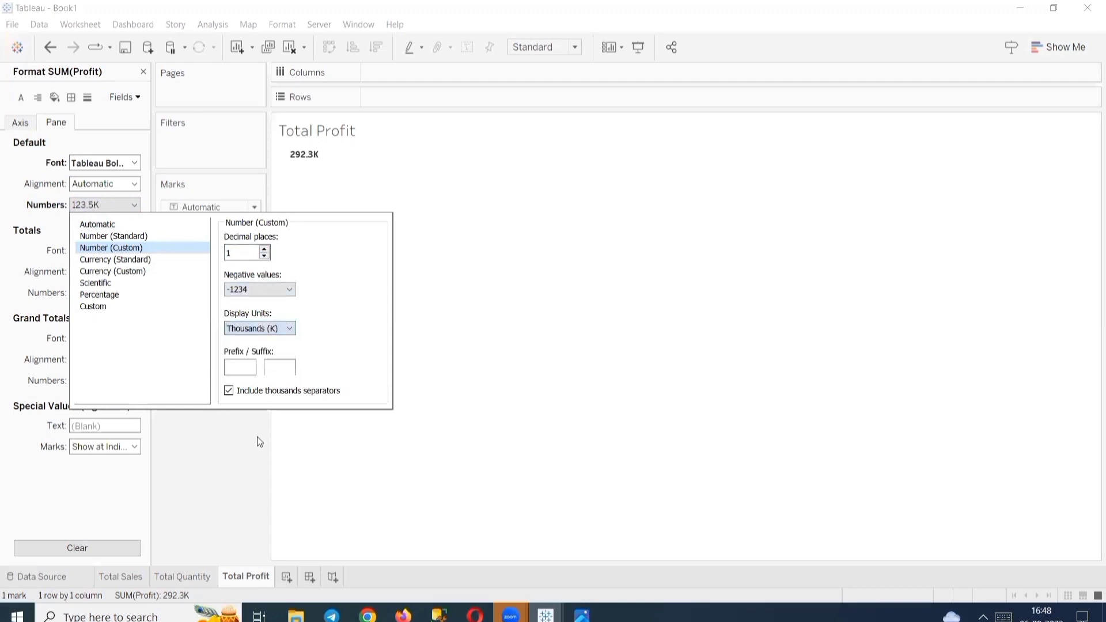
pyautogui.click(223, 463)
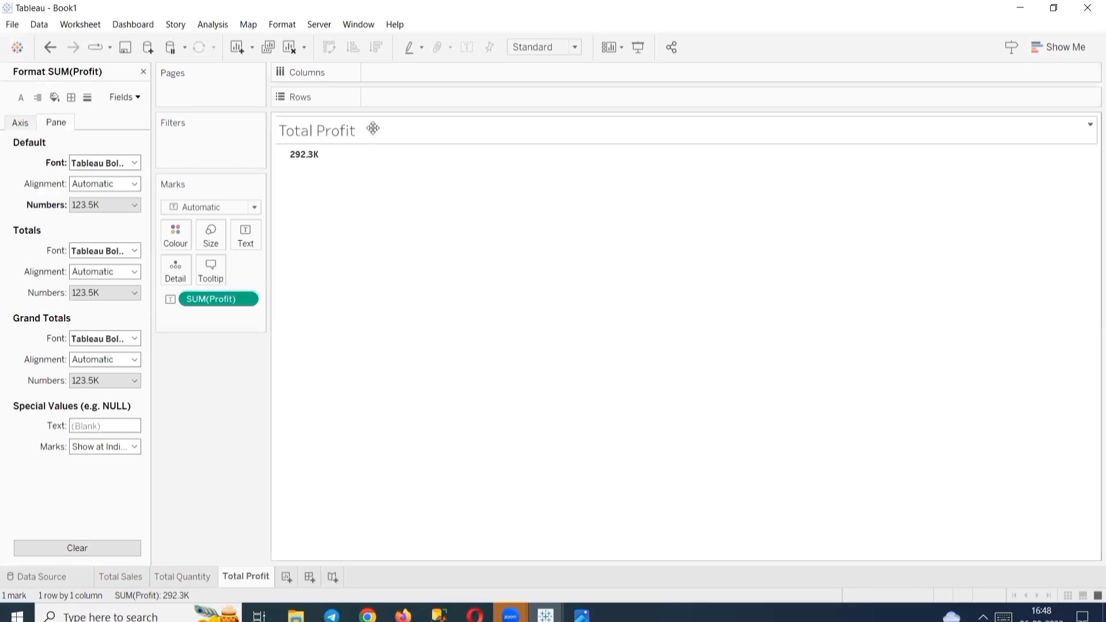
# Set the Total Profit sheet title to Tableau Bold and centre it.
pyautogui.doubleClick(399, 133)
pyautogui.moveTo(916, 241); pyautogui.dragTo(689, 219)
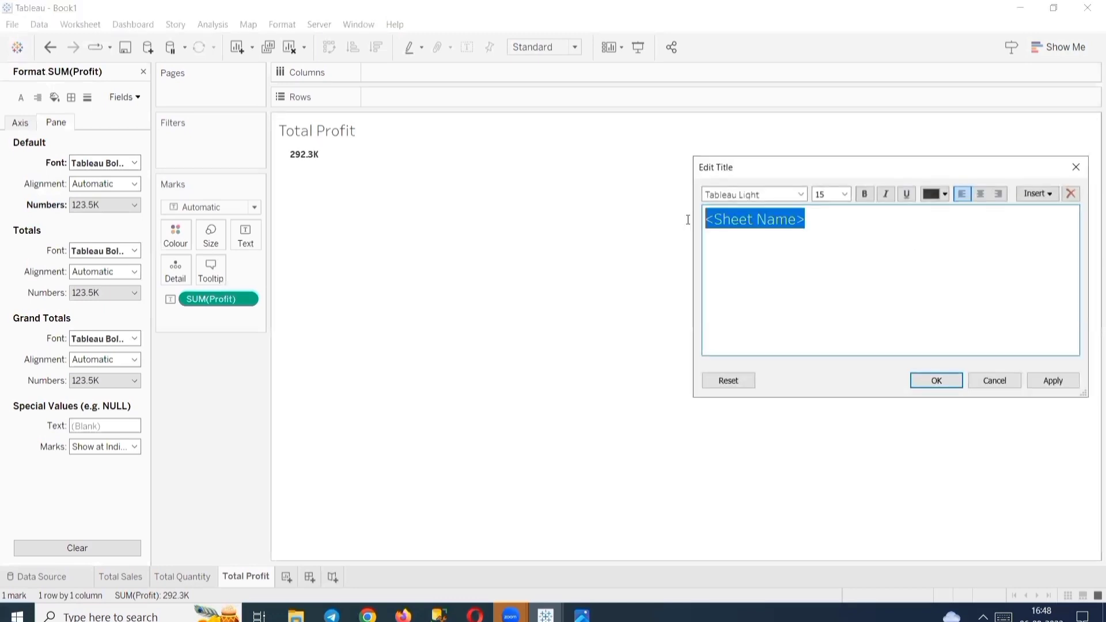
pyautogui.click(798, 196)
pyautogui.click(768, 220)
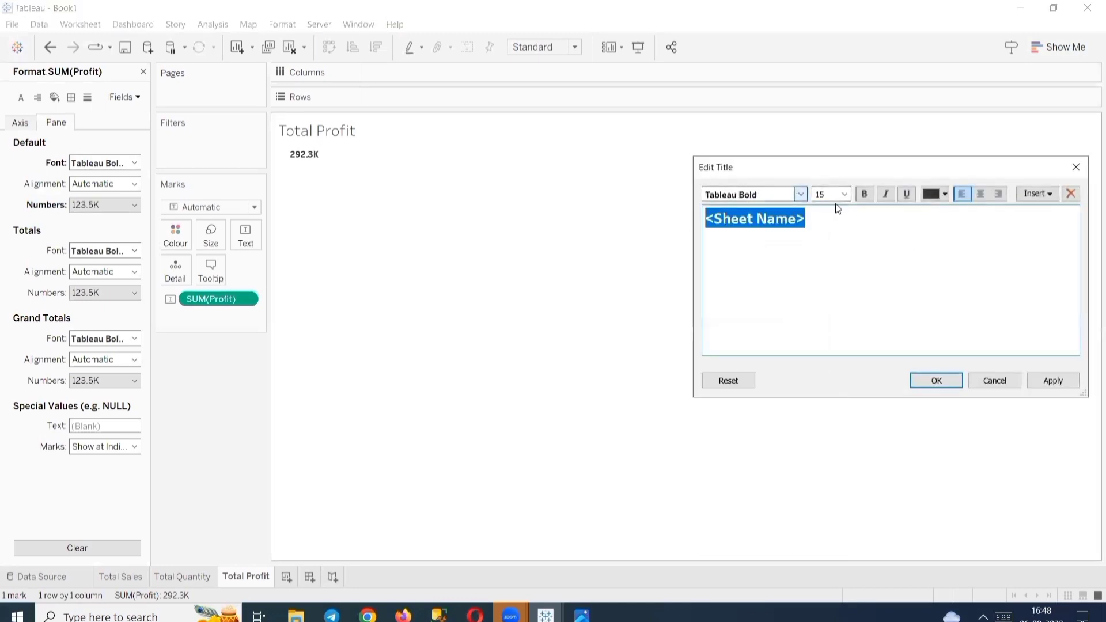
pyautogui.click(980, 194)
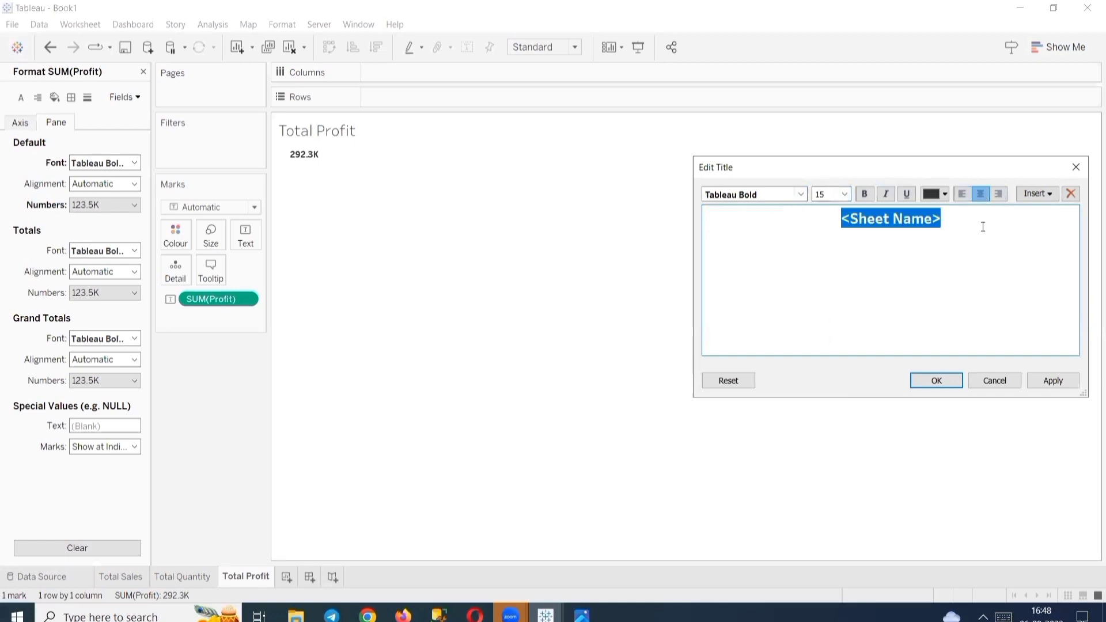
pyautogui.click(1031, 373)
pyautogui.click(934, 380)
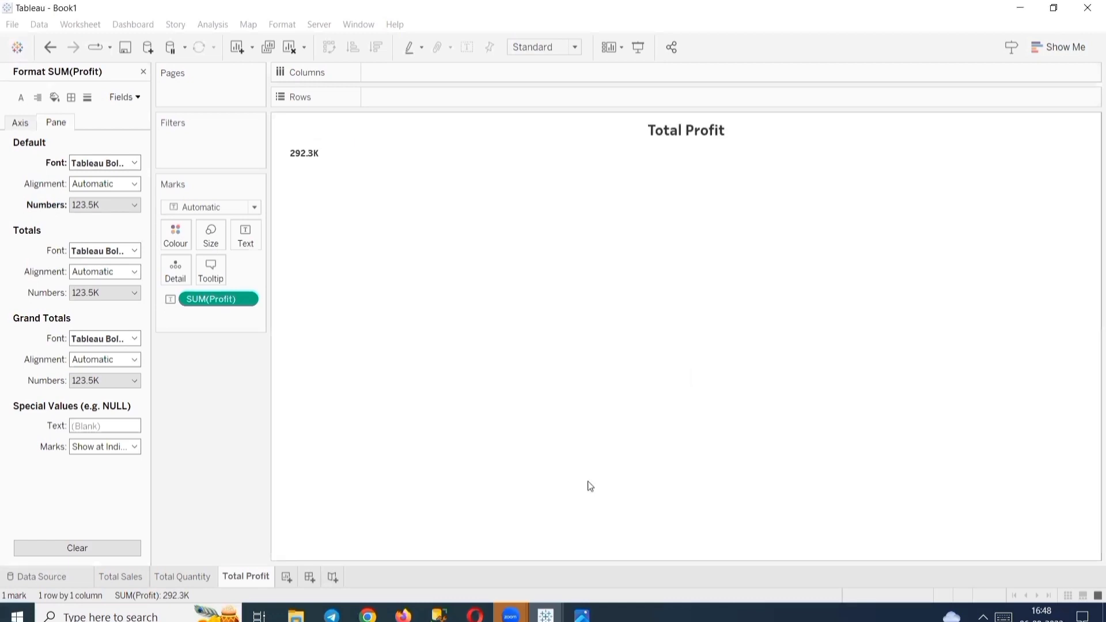
# Add another worksheet named Avg Discount and place the Discount measure on its text mark.
pyautogui.click(287, 577)
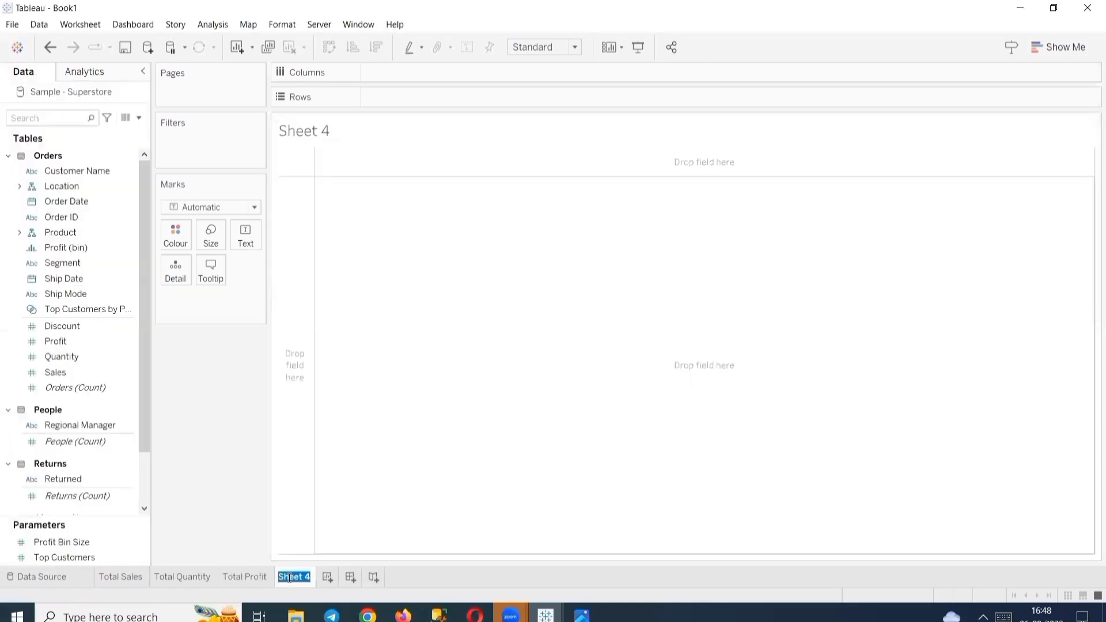
pyautogui.write('Avg Discount')
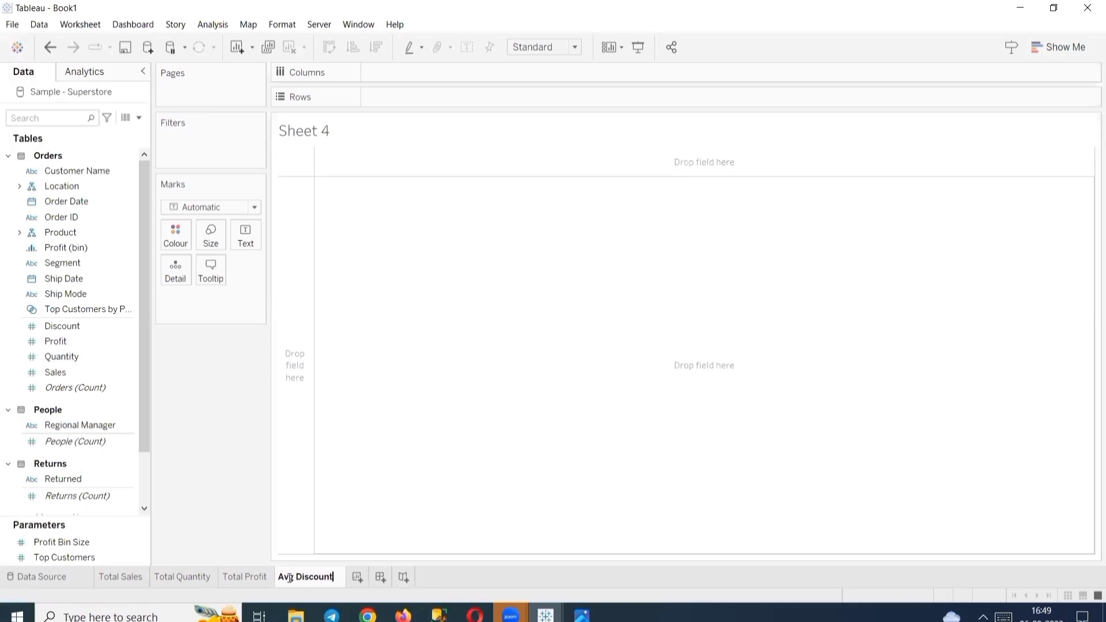
pyautogui.press('Return')
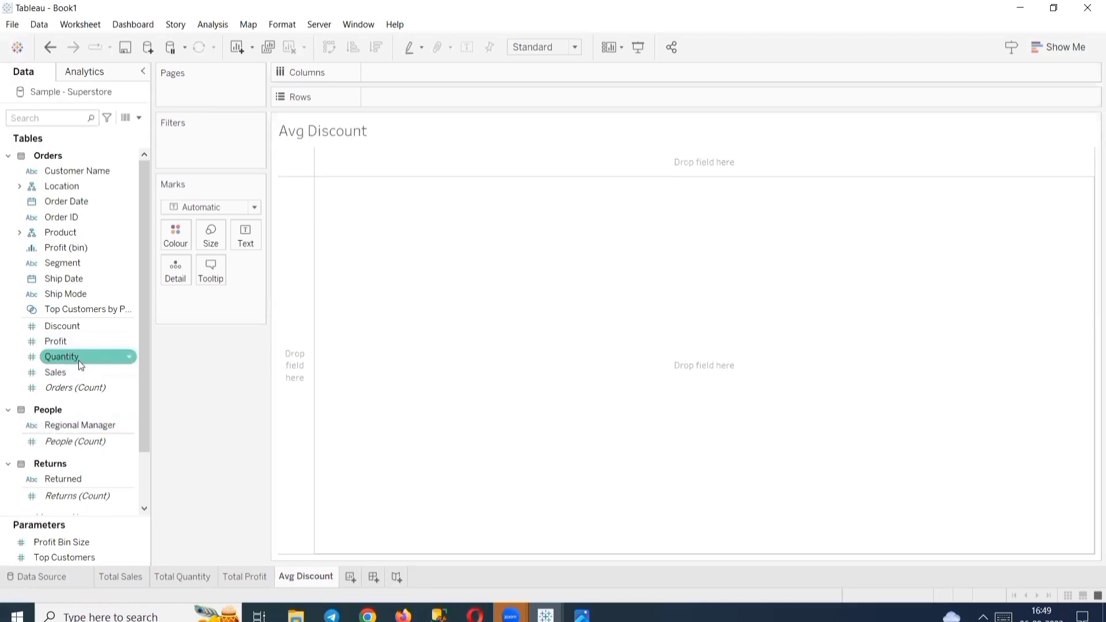
pyautogui.moveTo(81, 326); pyautogui.dragTo(246, 237)
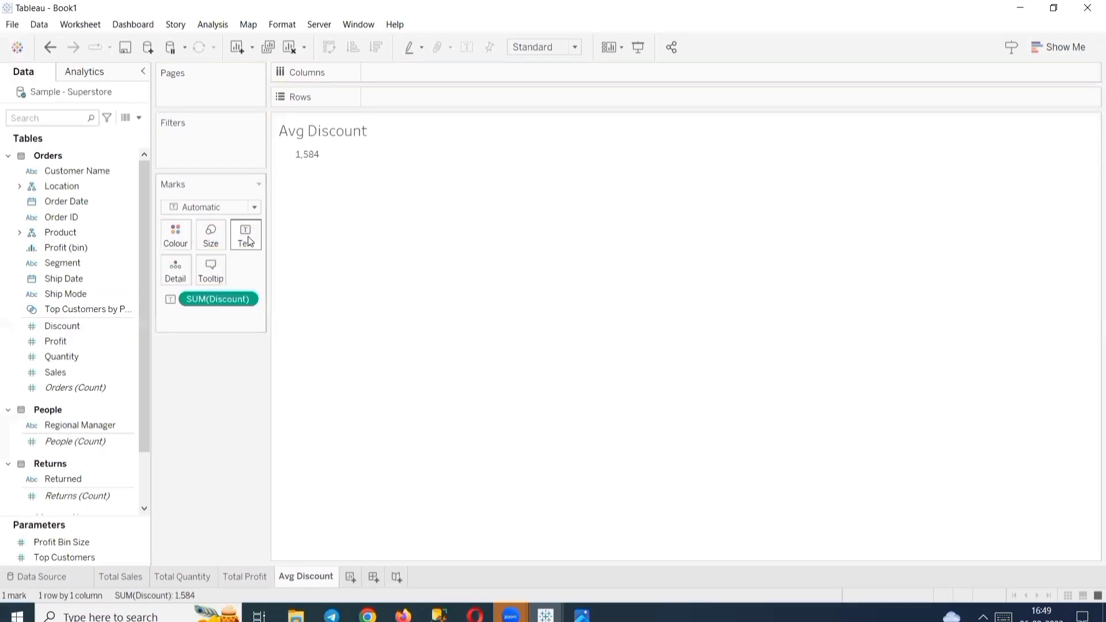
# Change the aggregation of the Discount text mark to Average.
pyautogui.click(251, 305)
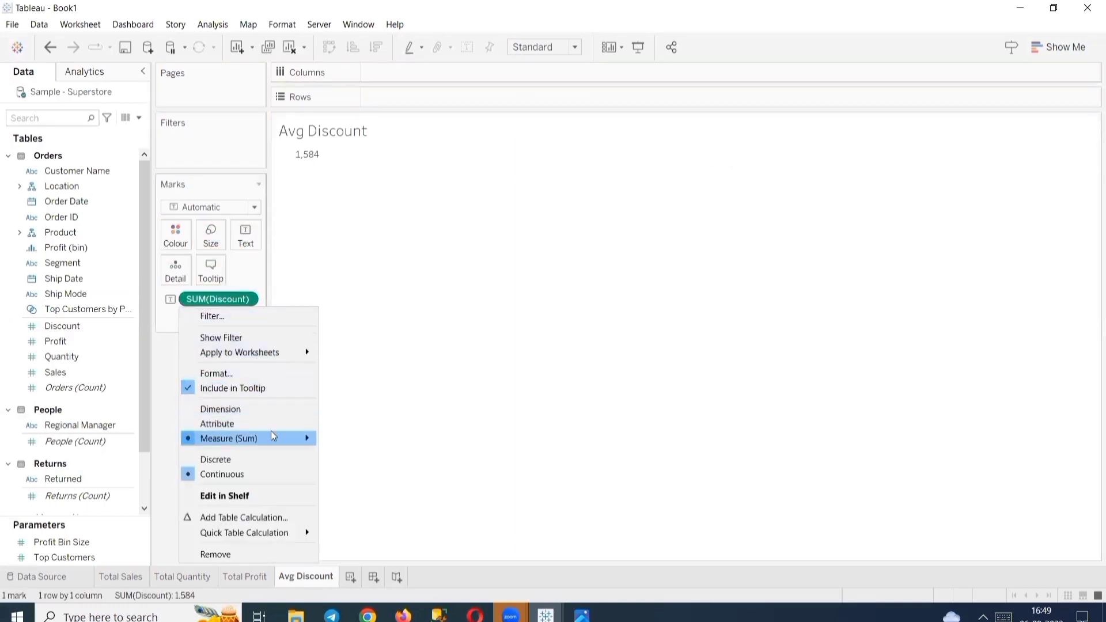
pyautogui.moveTo(294, 439)
pyautogui.click(356, 453)
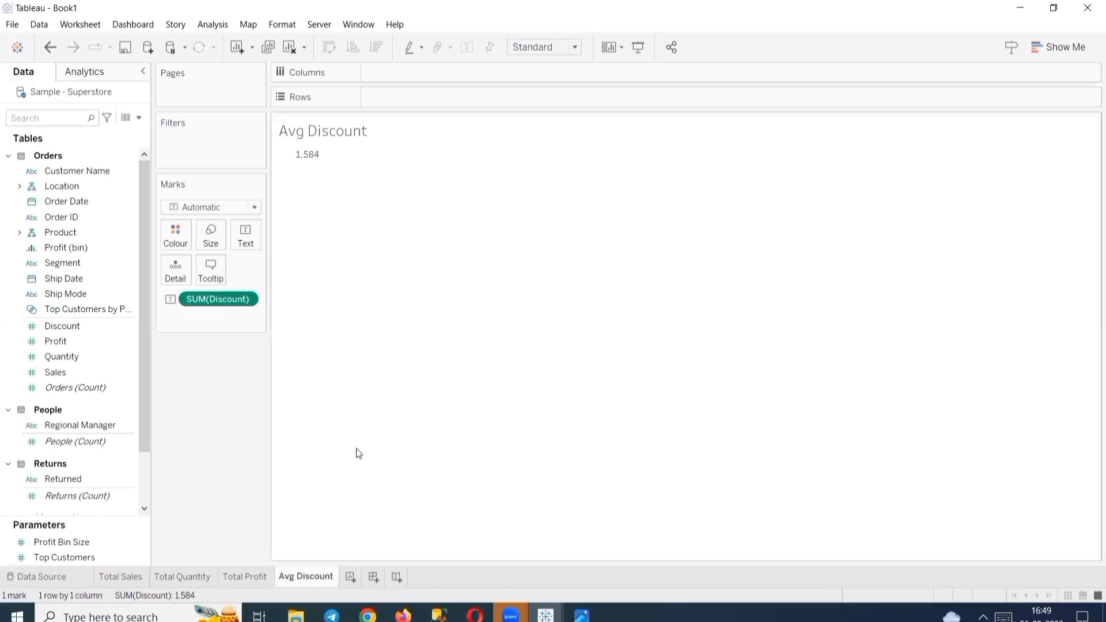
# Set the default pane font of AVG(Discount) to Tableau Bold.
pyautogui.rightClick(226, 300)
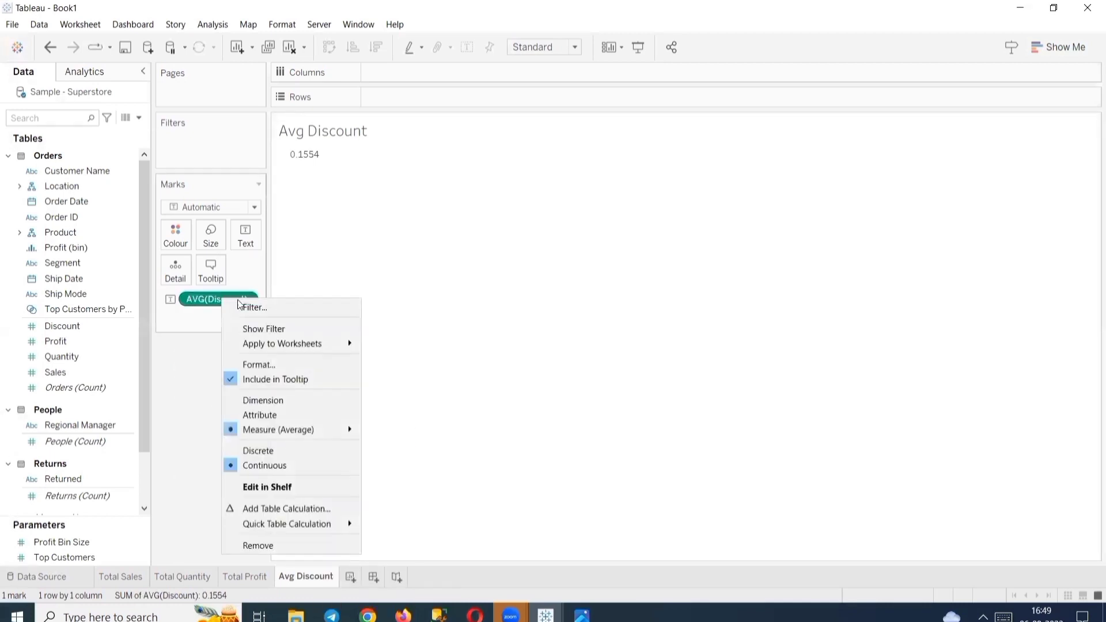
pyautogui.click(258, 365)
pyautogui.click(104, 168)
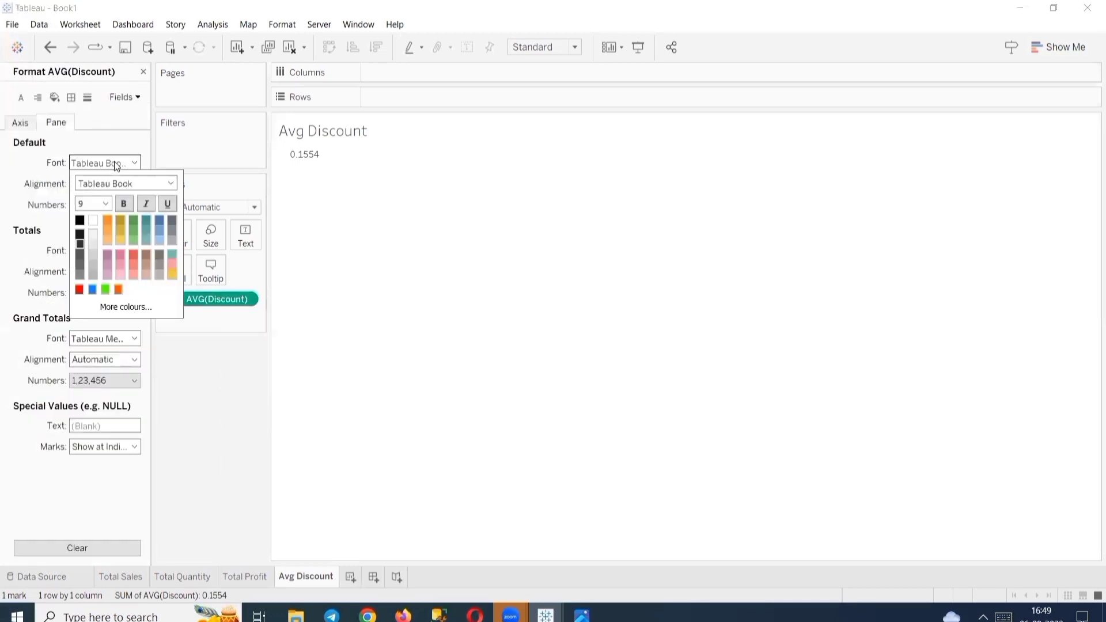
pyautogui.click(124, 183)
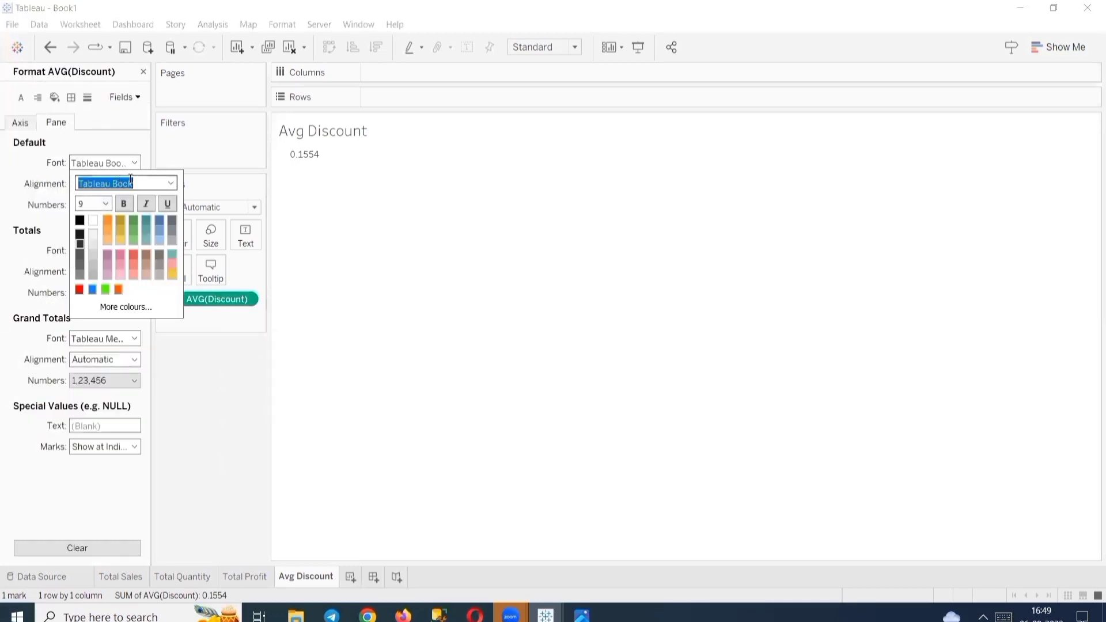
pyautogui.click(169, 183)
pyautogui.click(143, 206)
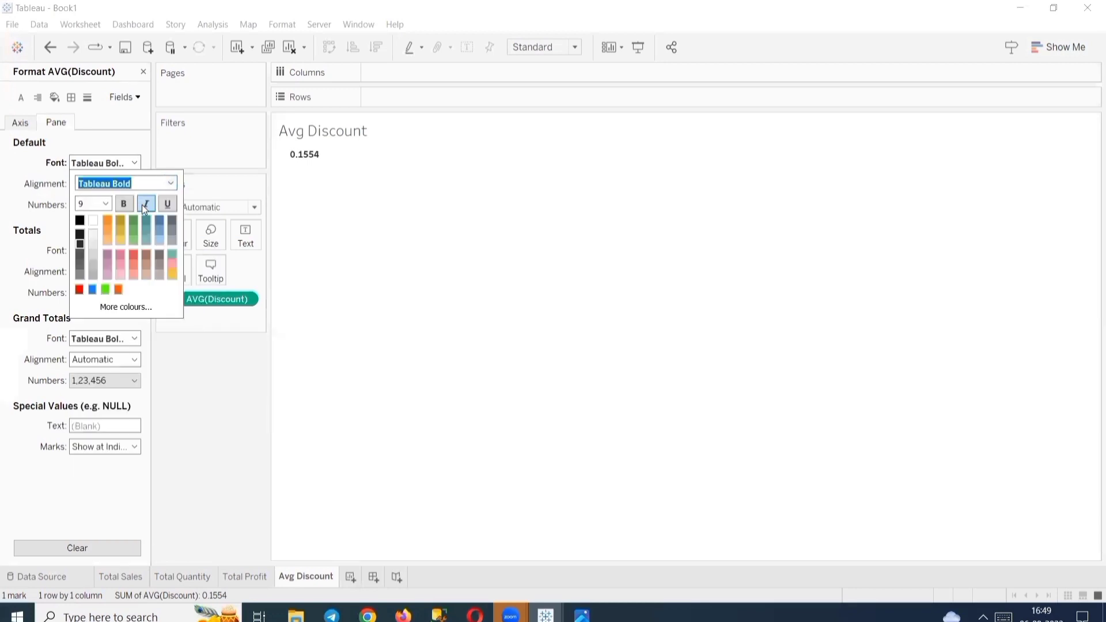
pyautogui.click(184, 361)
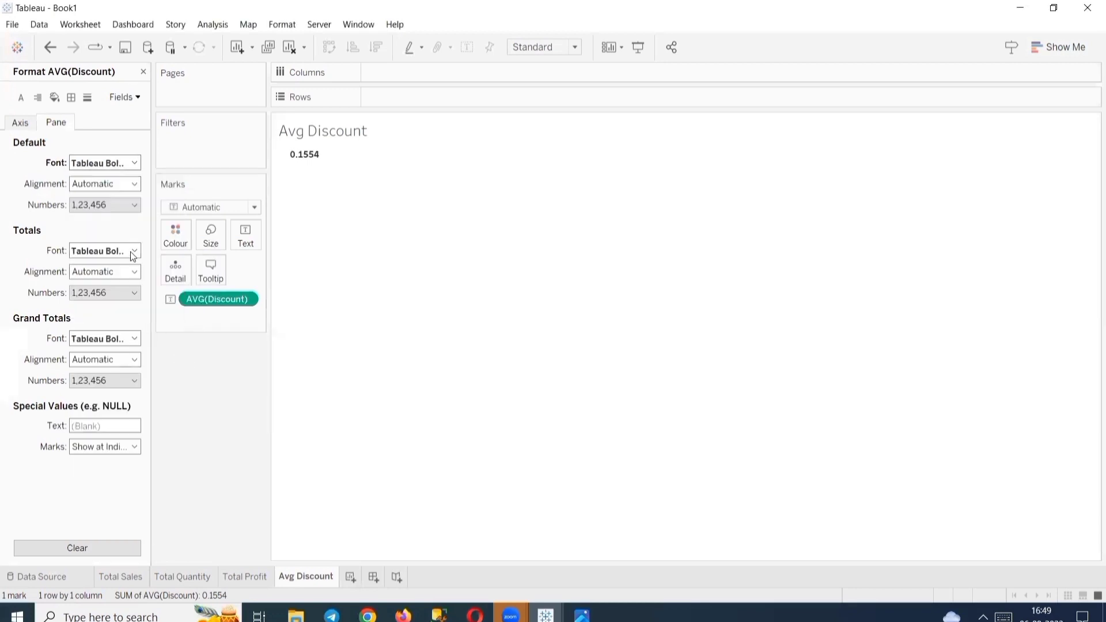
# Set the default number format of AVG(Discount) to Percentage with 1 decimal place.
pyautogui.click(127, 205)
pyautogui.click(109, 247)
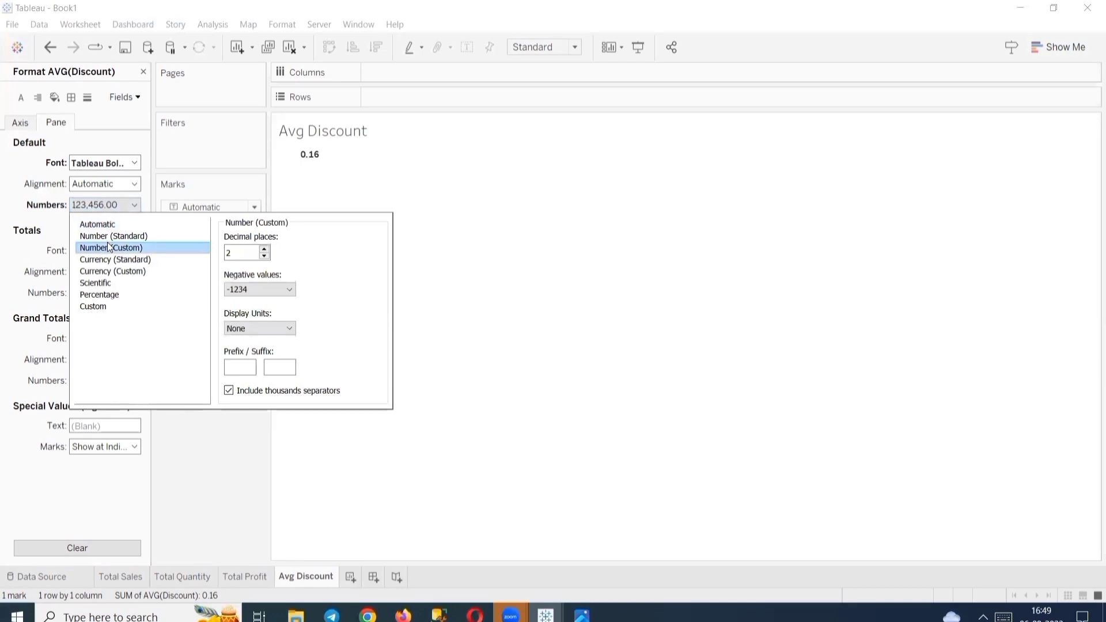
pyautogui.click(118, 295)
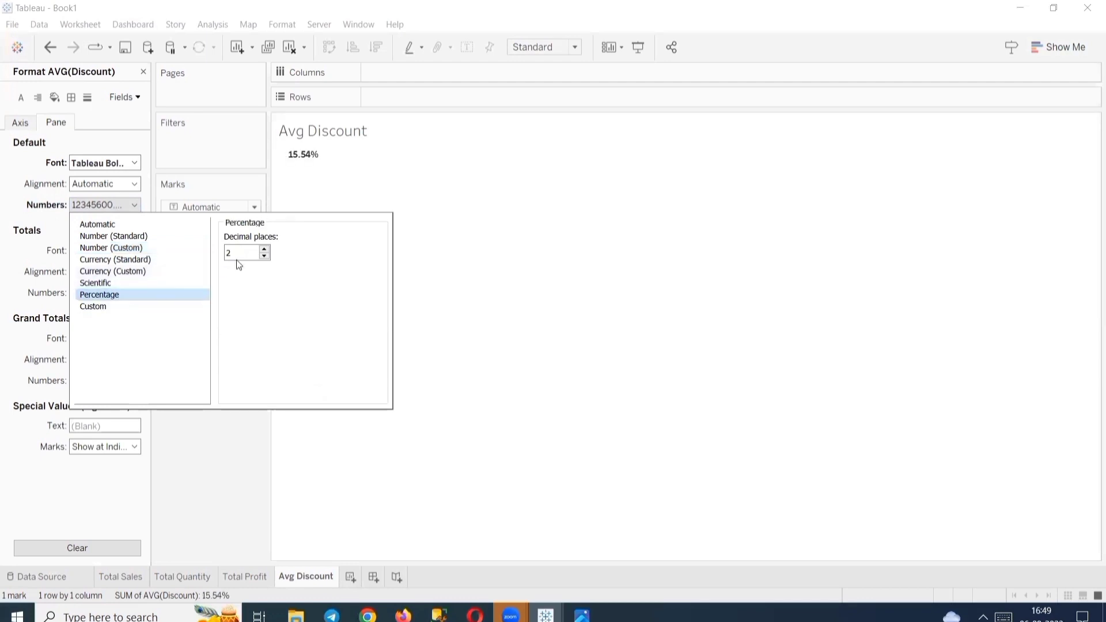
pyautogui.click(266, 257)
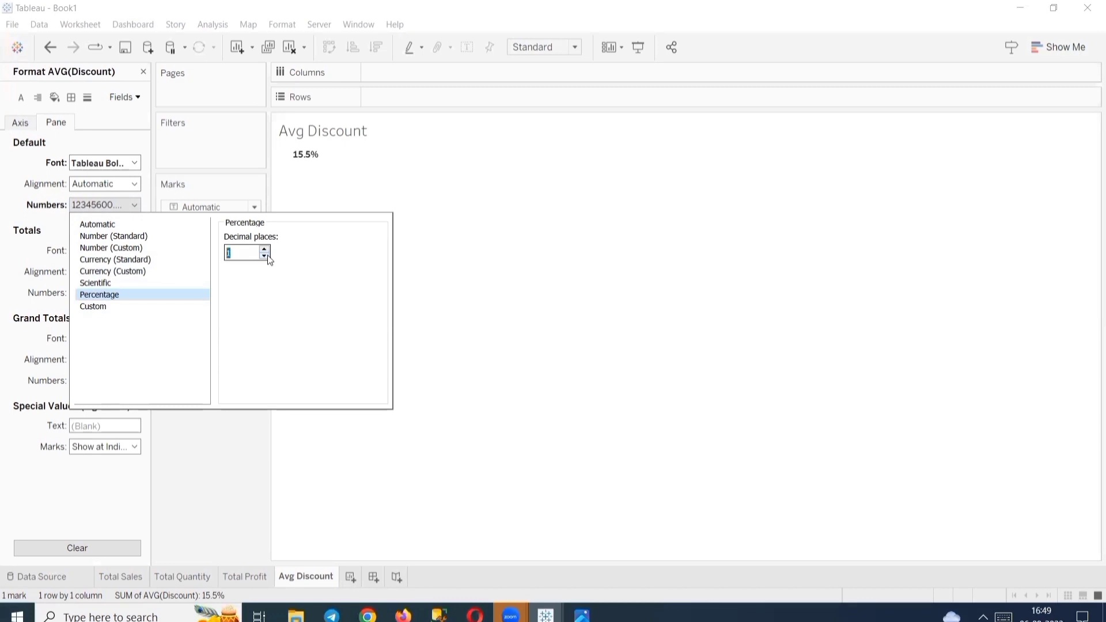
pyautogui.click(217, 500)
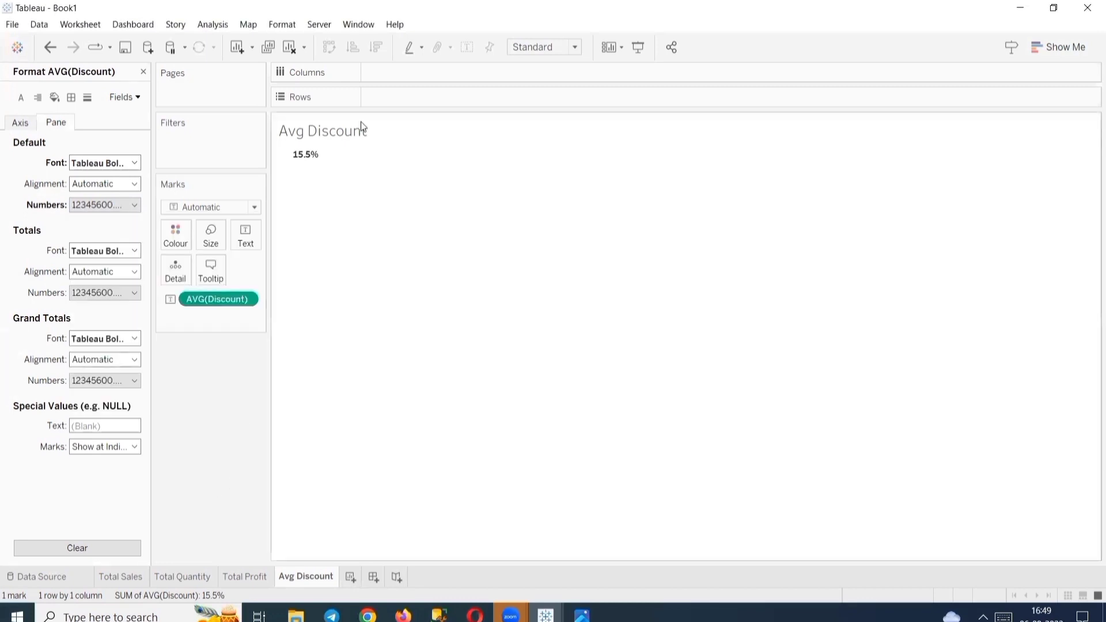
# Set the Avg Discount sheet title's font to Tableau Bold and centre it.
pyautogui.doubleClick(412, 149)
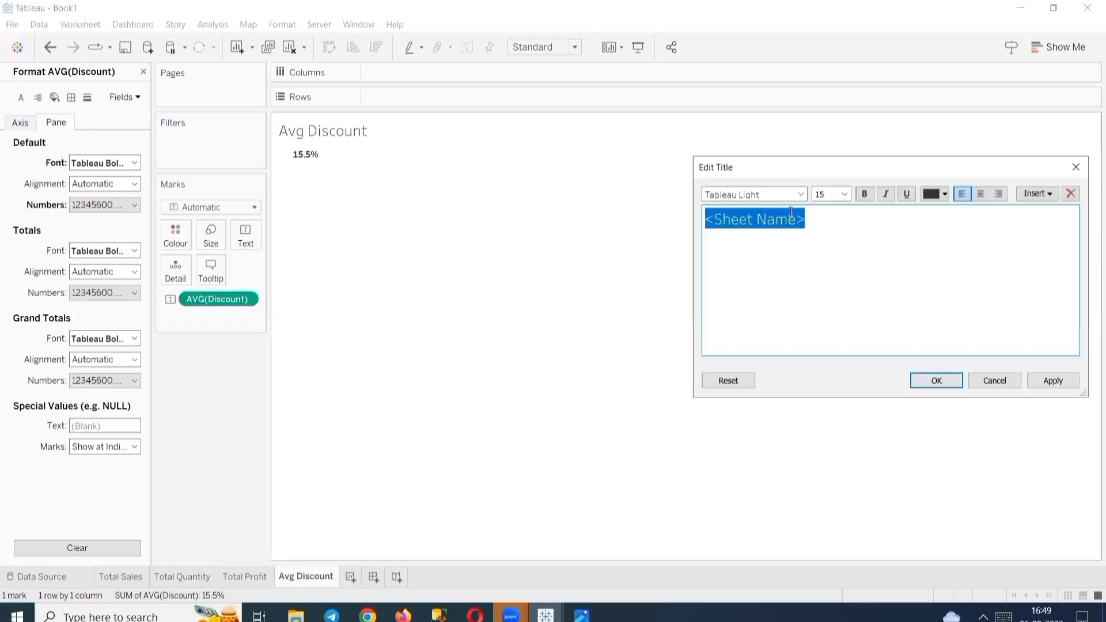
pyautogui.click(799, 193)
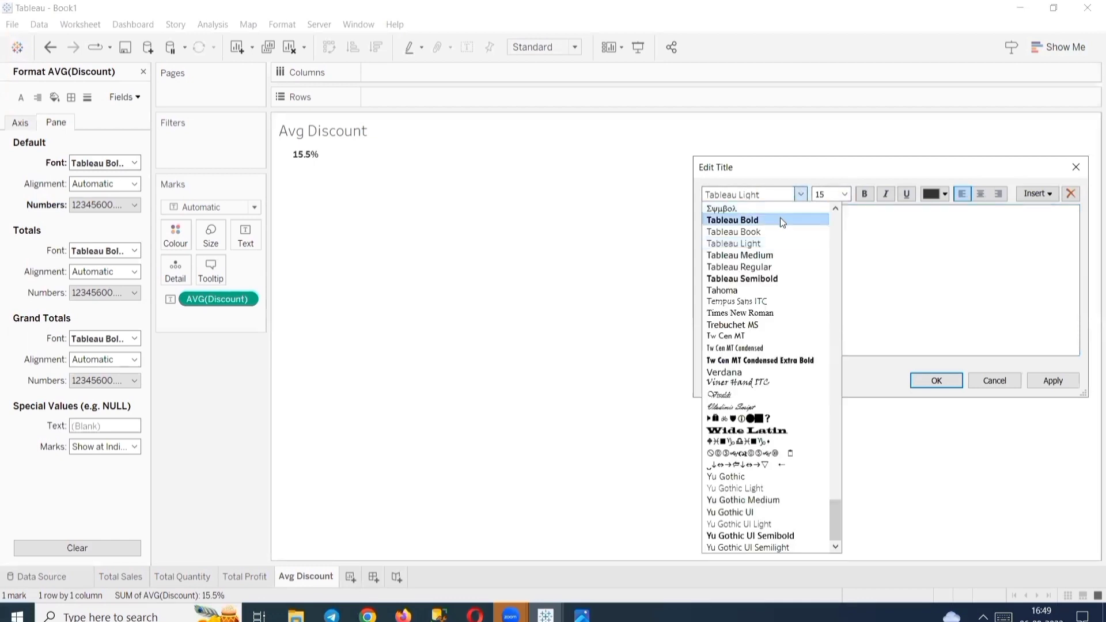
pyautogui.click(780, 217)
pyautogui.click(980, 196)
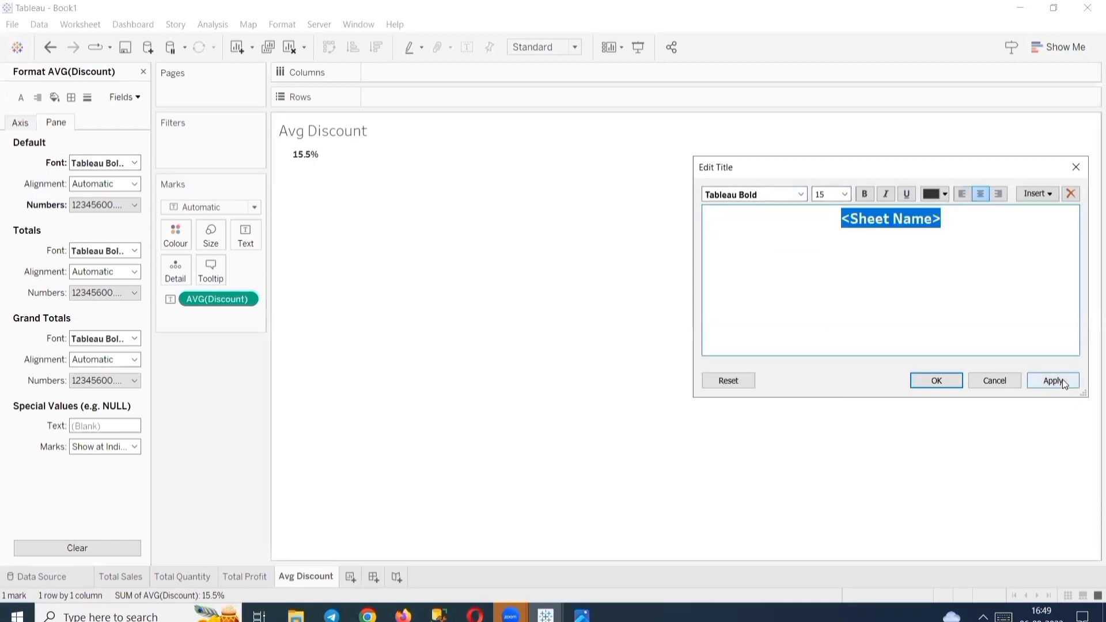
pyautogui.click(1062, 379)
pyautogui.press('Return')
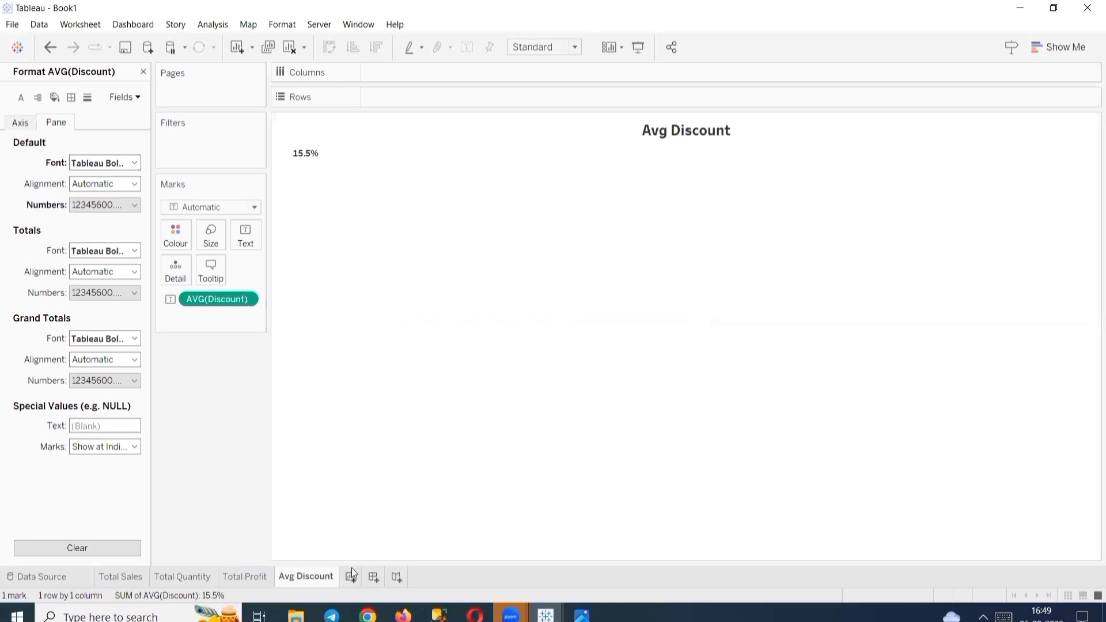
# Add another worksheet and name it Profit Ratio.
pyautogui.click(353, 578)
pyautogui.doubleClick(356, 576)
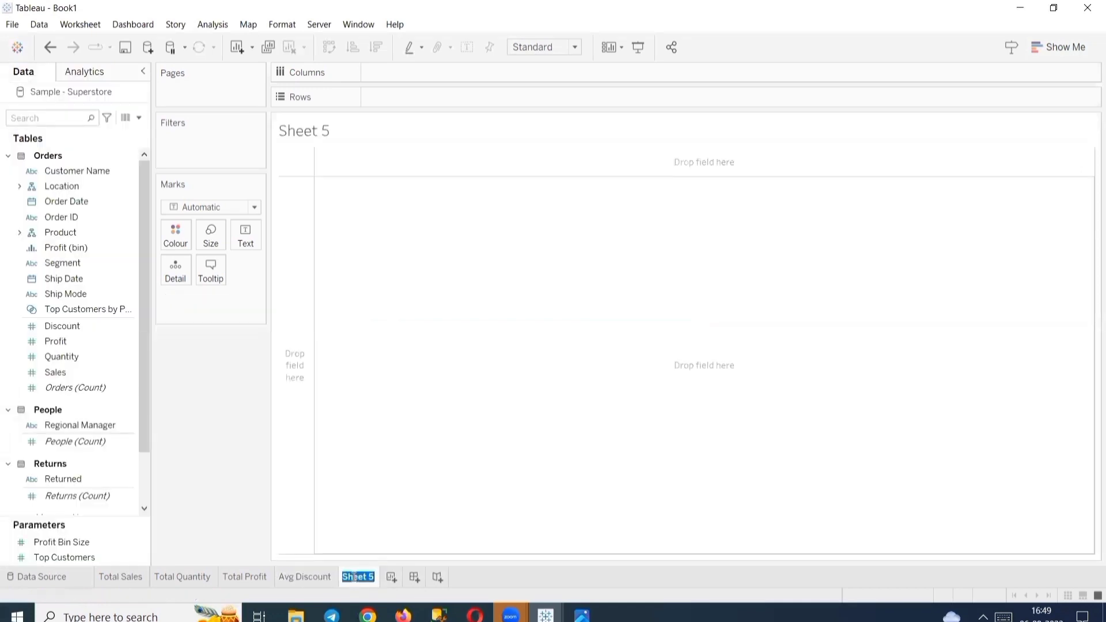
pyautogui.write('Profit Ratio')
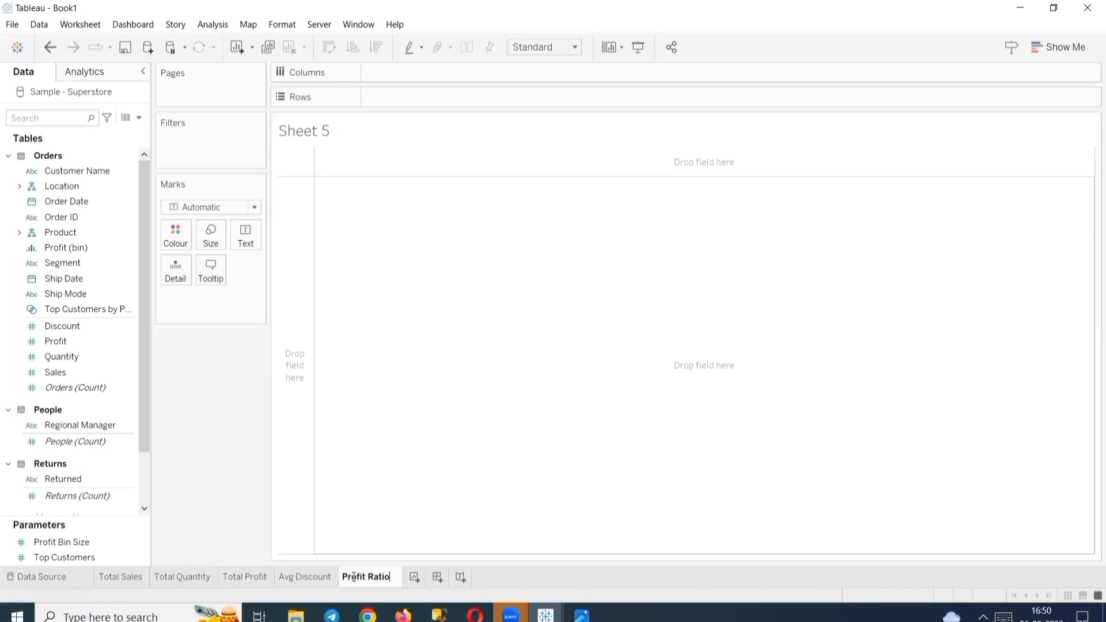
pyautogui.press('Return')
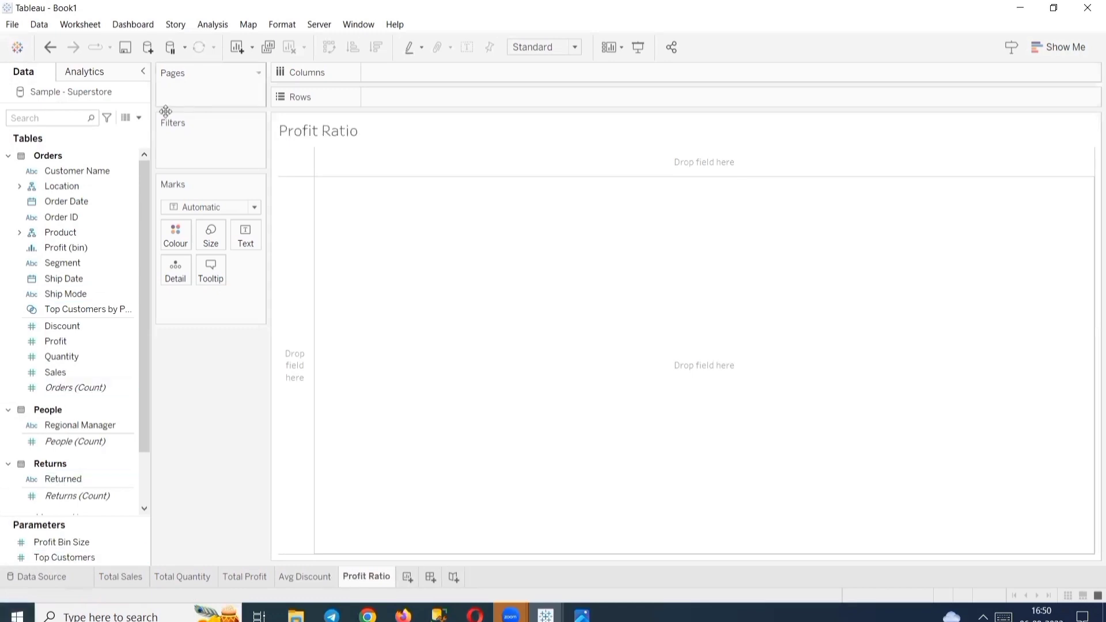
pyautogui.click(143, 124)
pyautogui.click(129, 126)
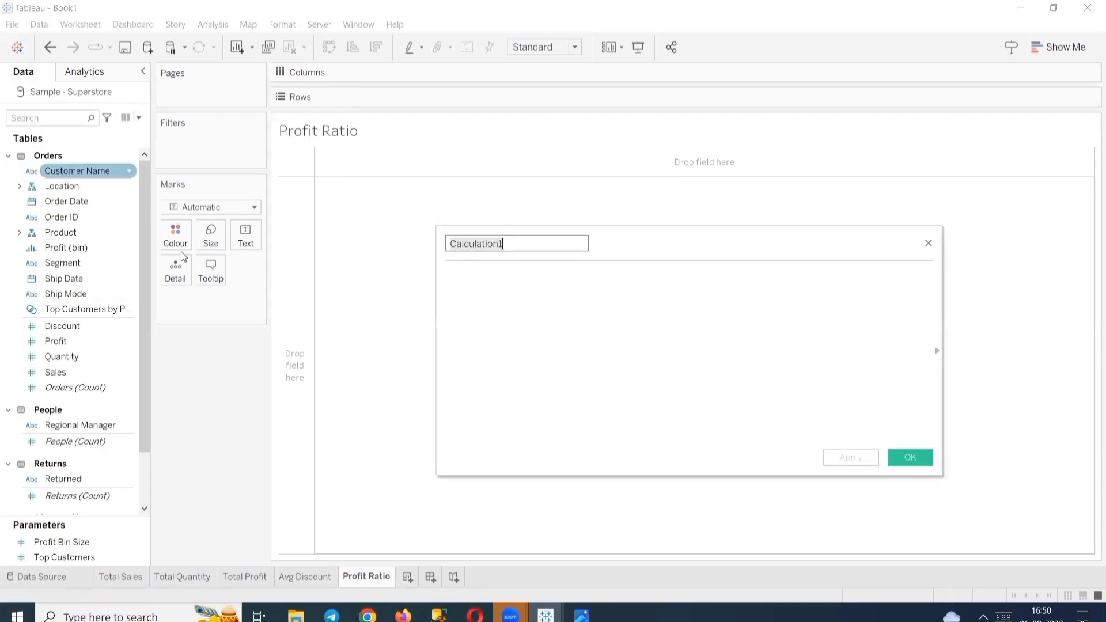
pyautogui.write('Pr')
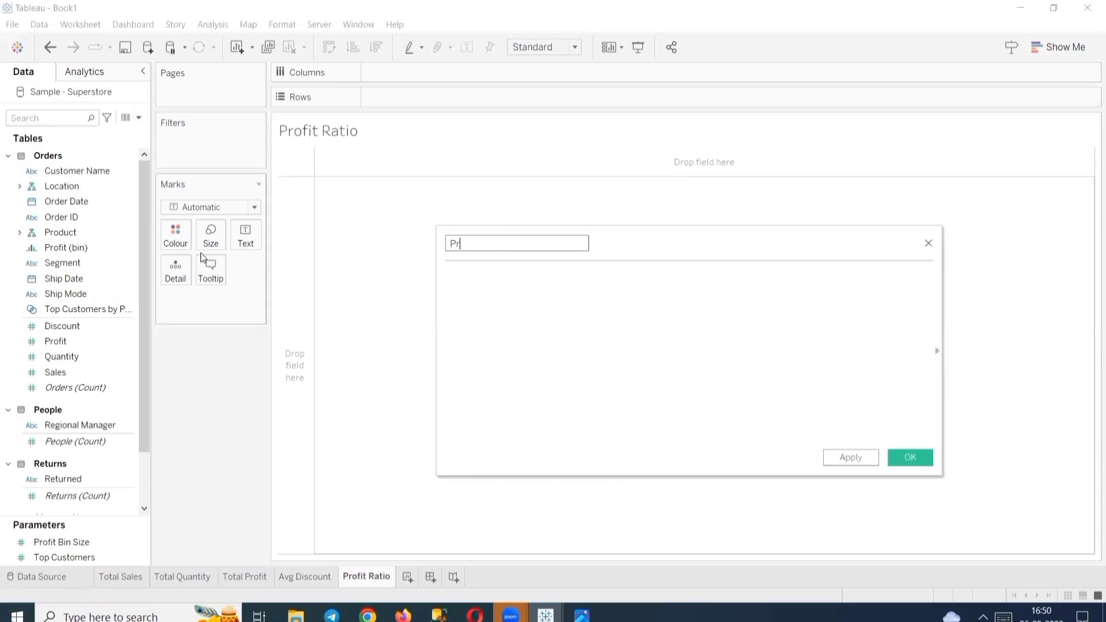
pyautogui.write('ofit Ration')
pyautogui.press('Tab')
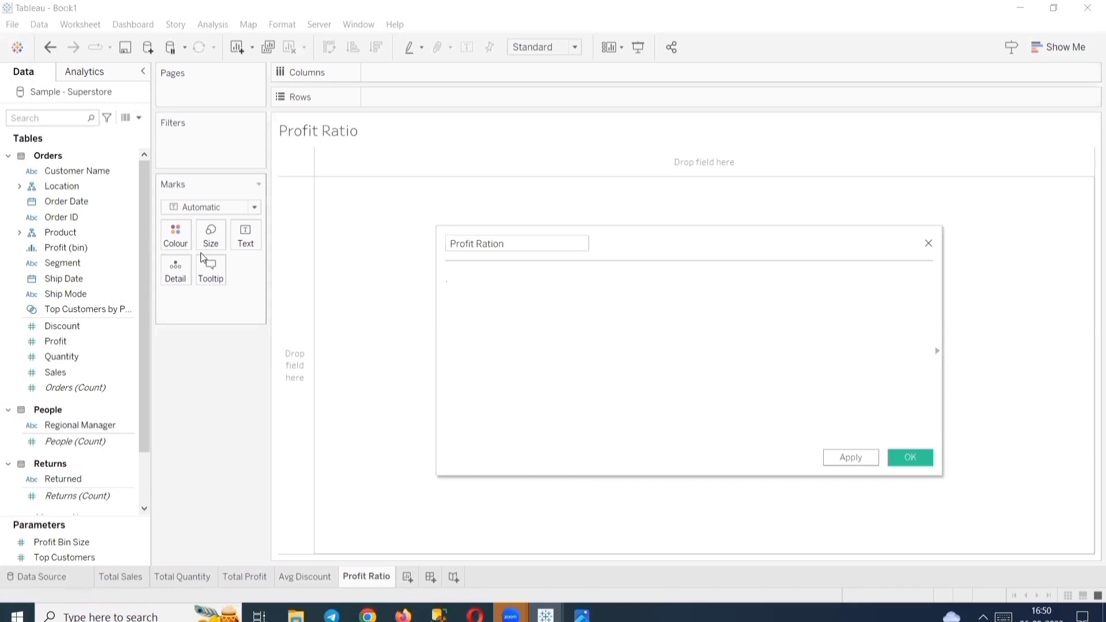
pyautogui.write('sum')
pyautogui.press('Return')
pyautogui.write('p')
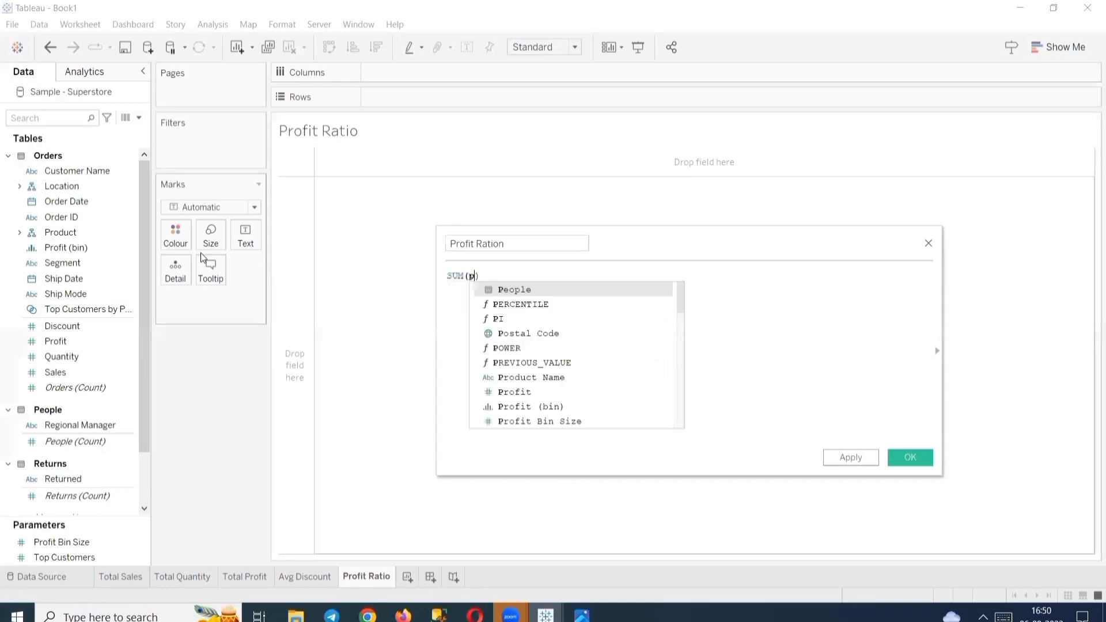
pyautogui.write('rofi')
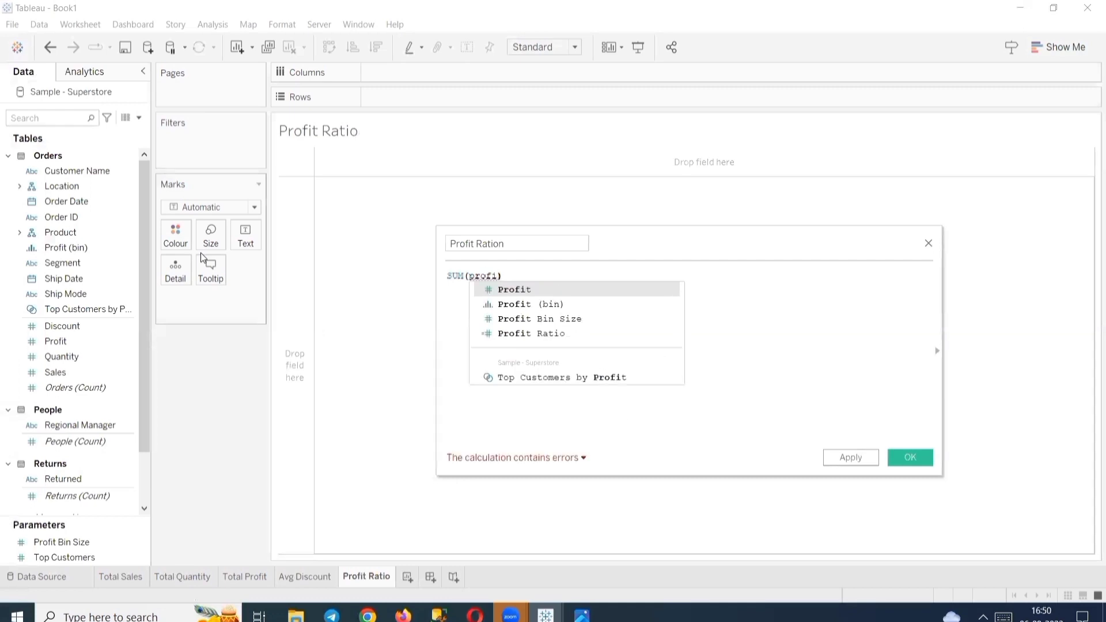
pyautogui.press('Return')
pyautogui.write('/')
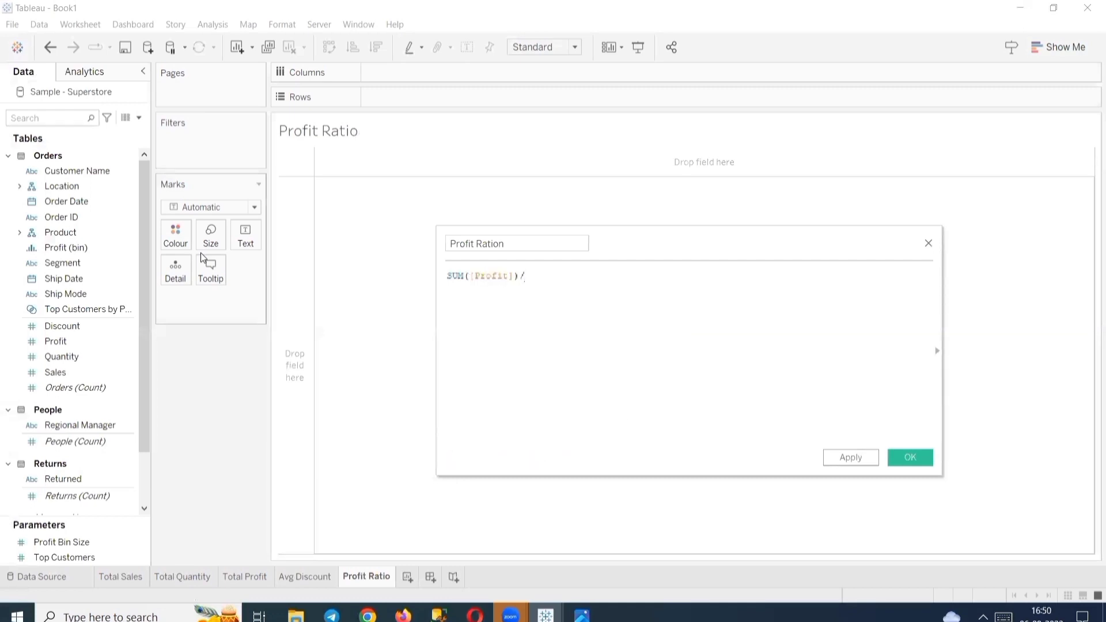
pyautogui.write('sum')
pyautogui.press('Return')
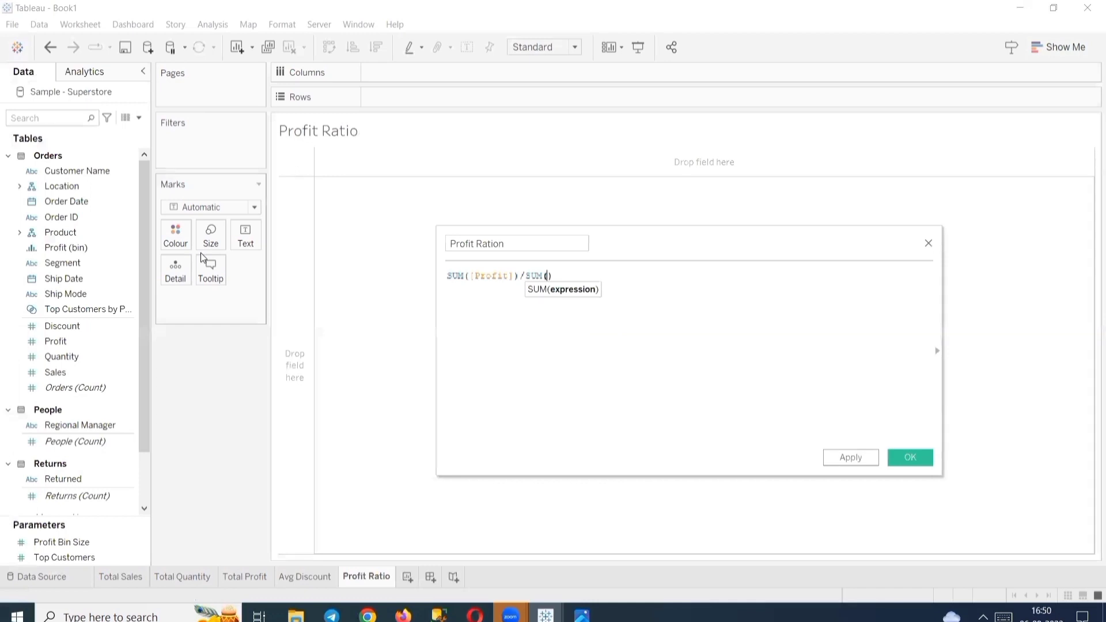
pyautogui.write('sal')
pyautogui.press('Return')
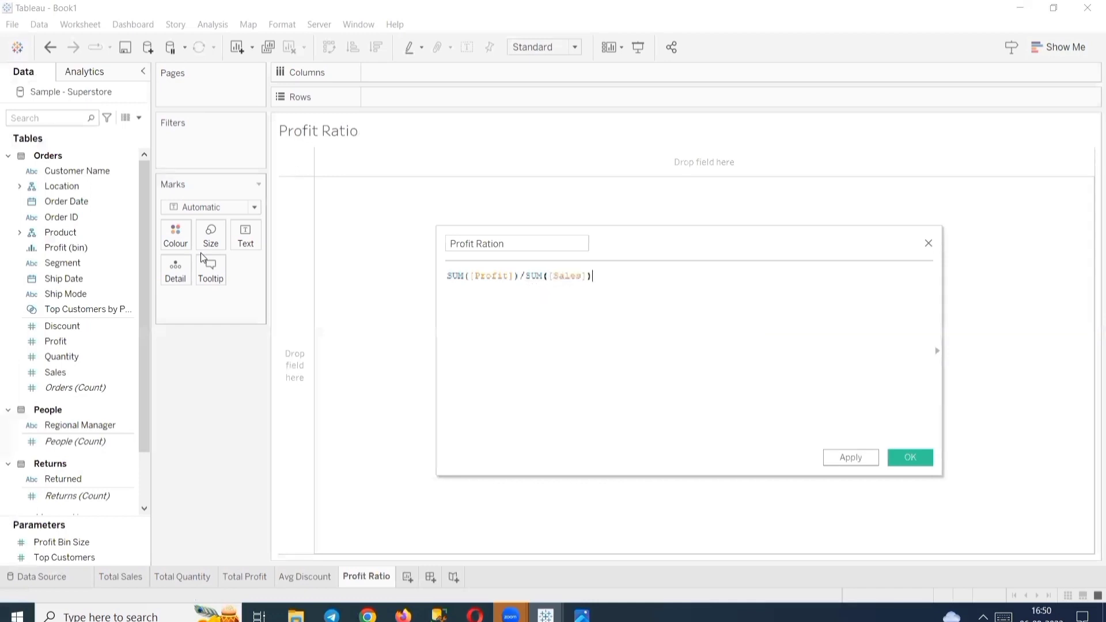
pyautogui.click(533, 242)
pyautogui.press('BackSpace')
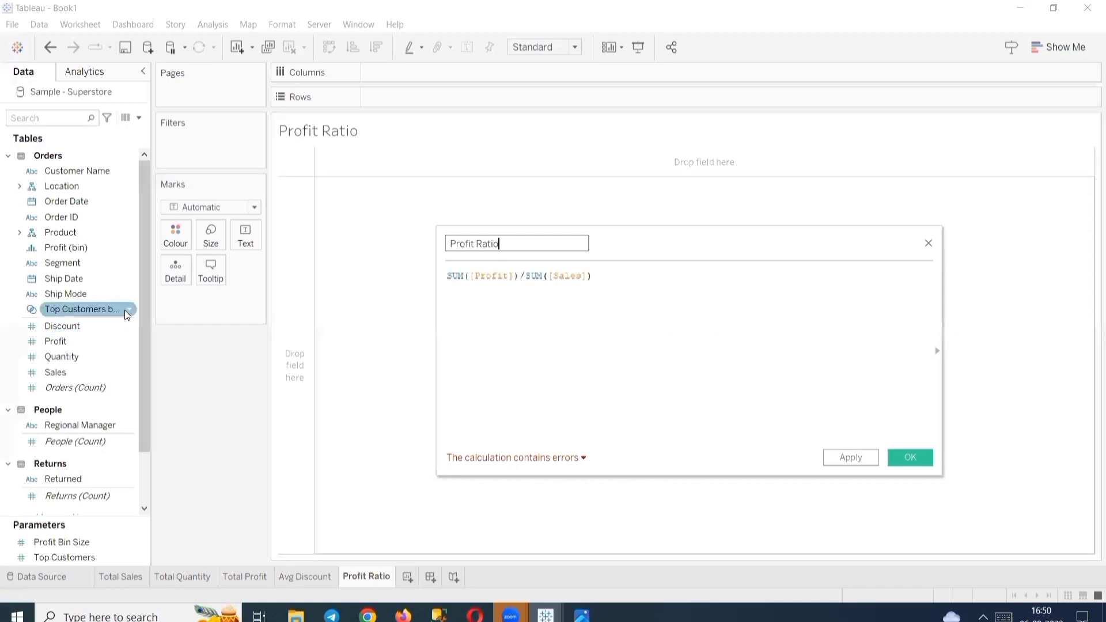
pyautogui.scroll(-2, 137, 338)
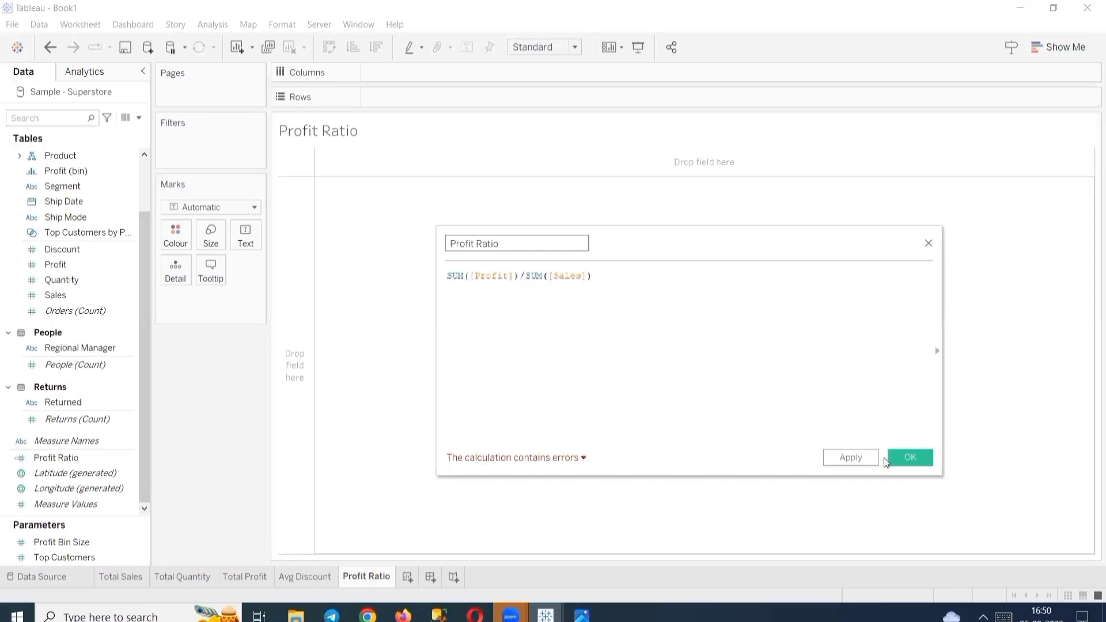
pyautogui.click(581, 458)
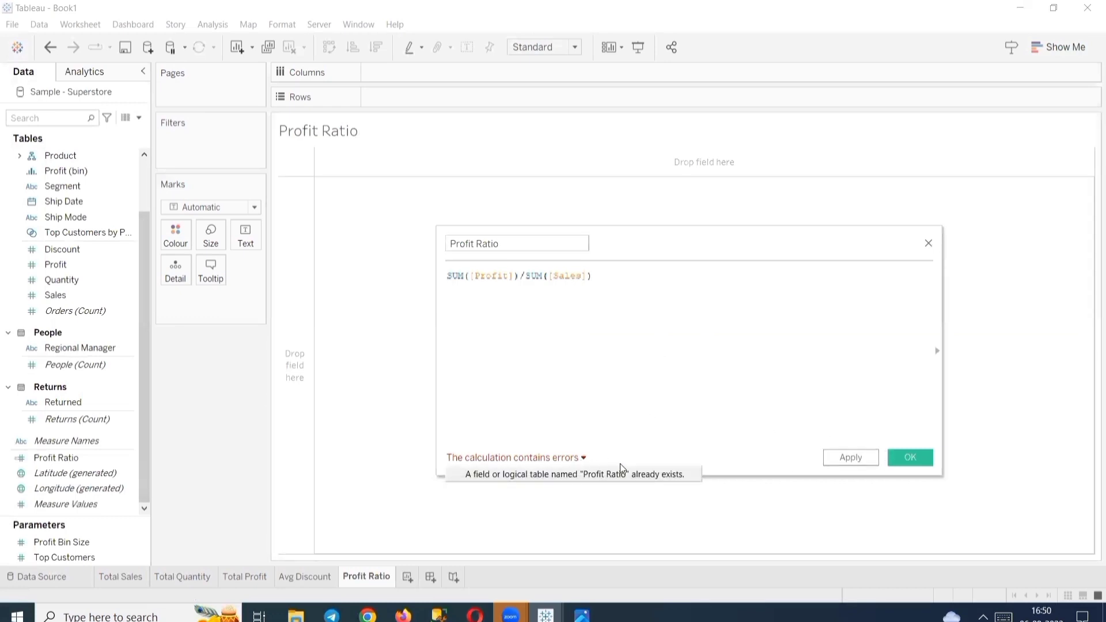
pyautogui.click(929, 244)
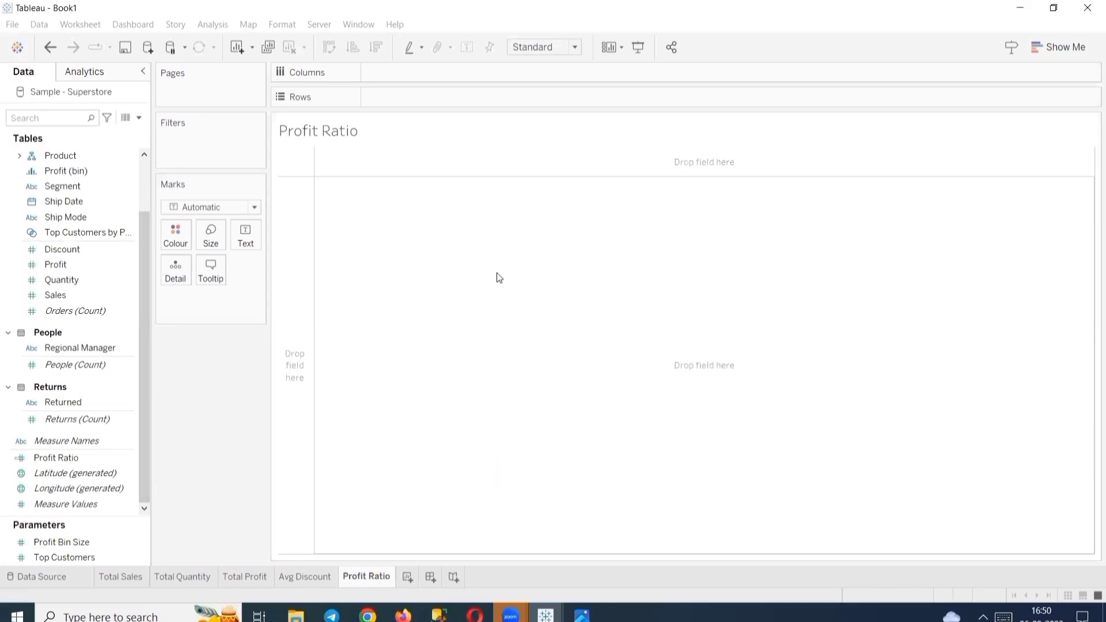
# Search the data fields for "pro" and review the formula of the existing Profit Ratio calculated field.
pyautogui.click(43, 123)
pyautogui.write('p')
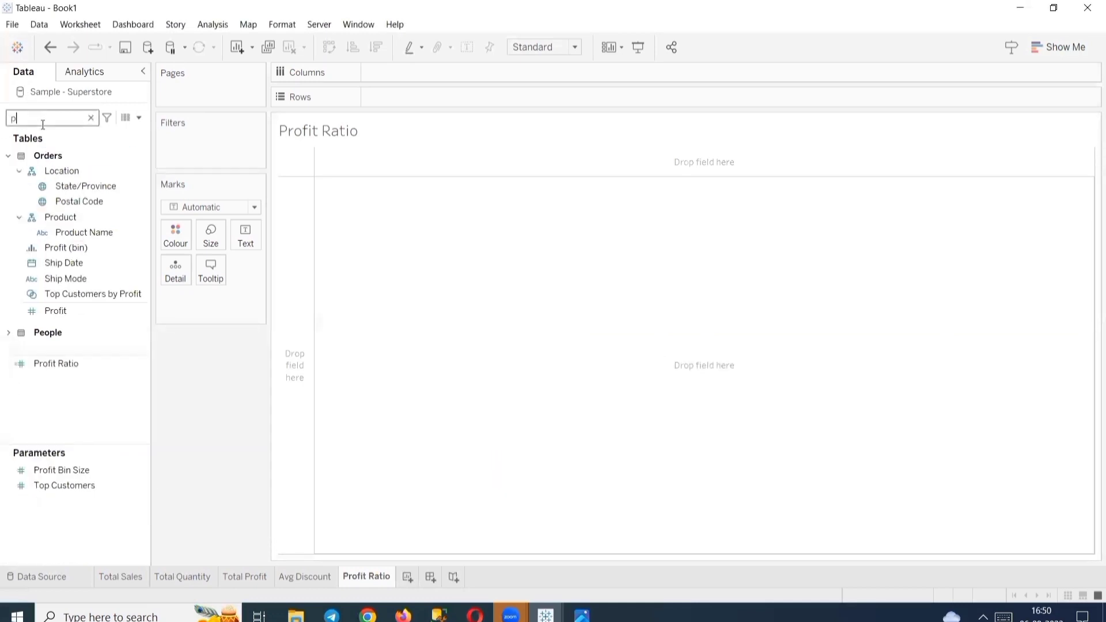
pyautogui.write('ro')
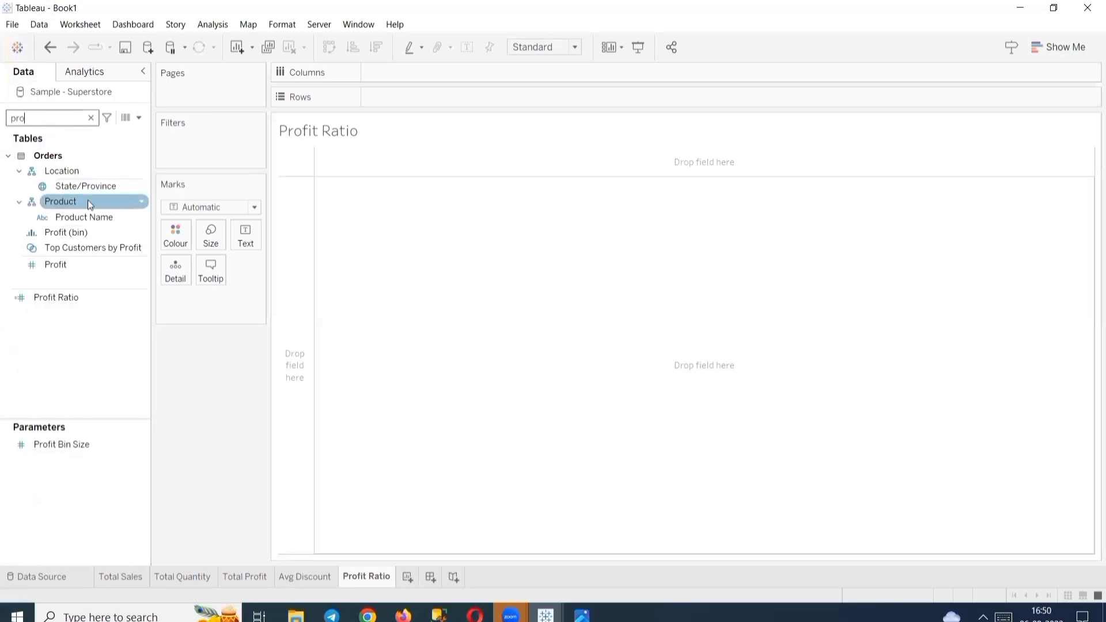
pyautogui.rightClick(82, 295)
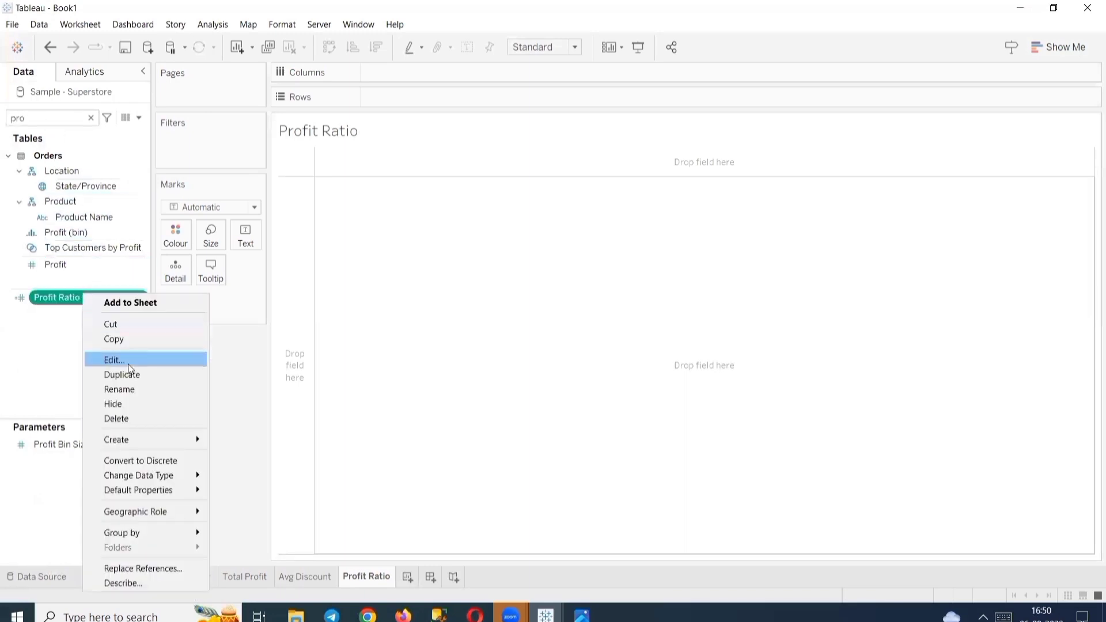
pyautogui.click(176, 358)
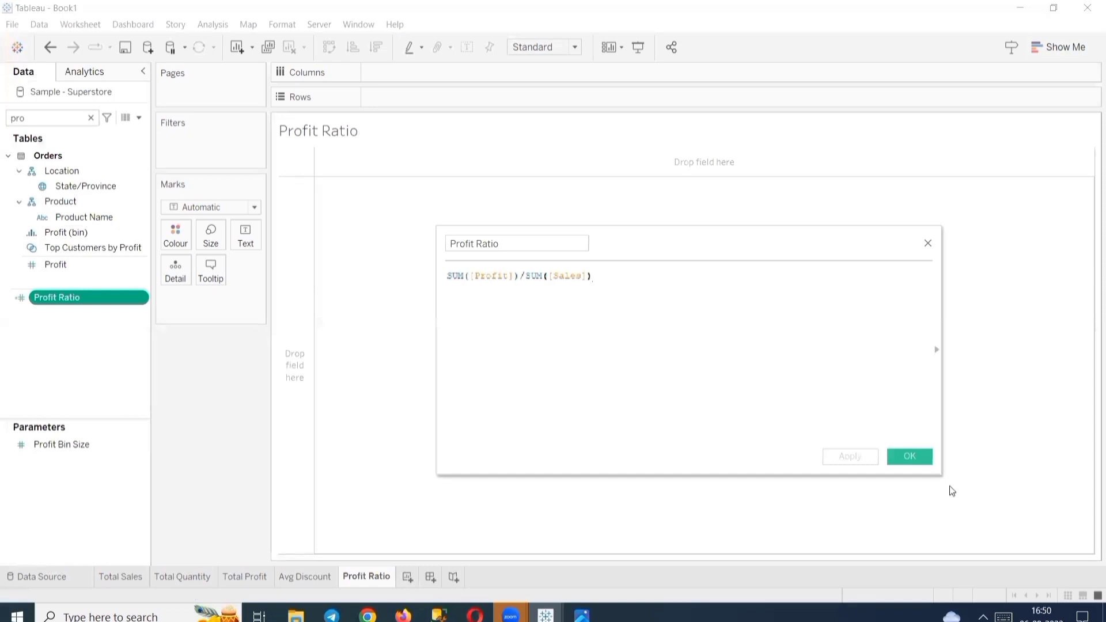
pyautogui.click(909, 457)
# Place the Profit Ratio field on the text mark and set its default pane font to Tableau Bold.
pyautogui.moveTo(50, 298); pyautogui.dragTo(236, 233)
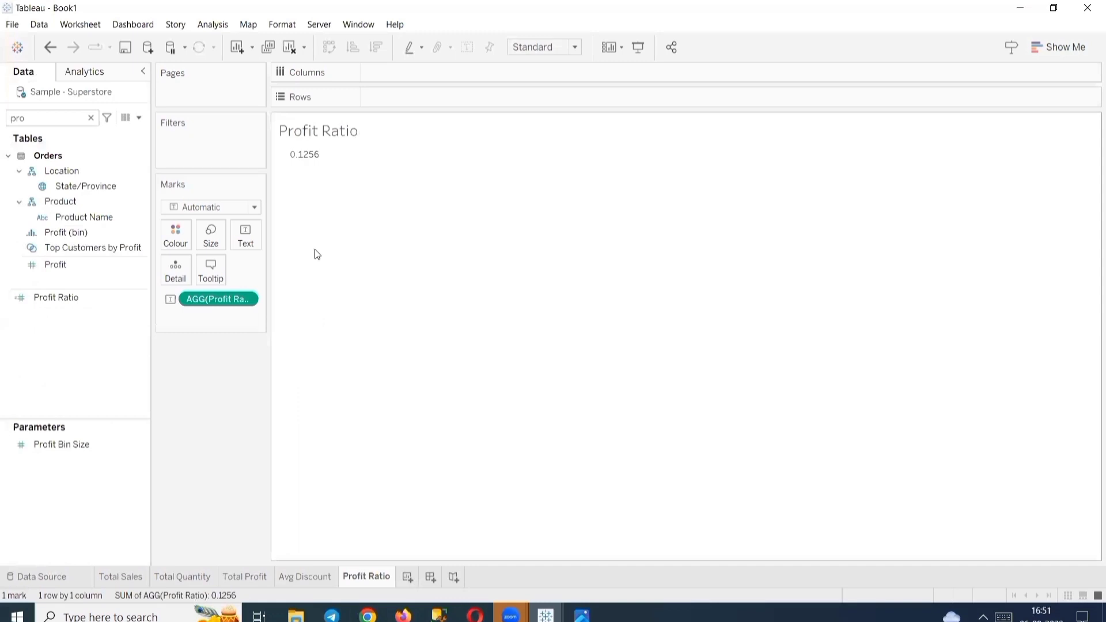
pyautogui.rightClick(232, 302)
pyautogui.click(269, 371)
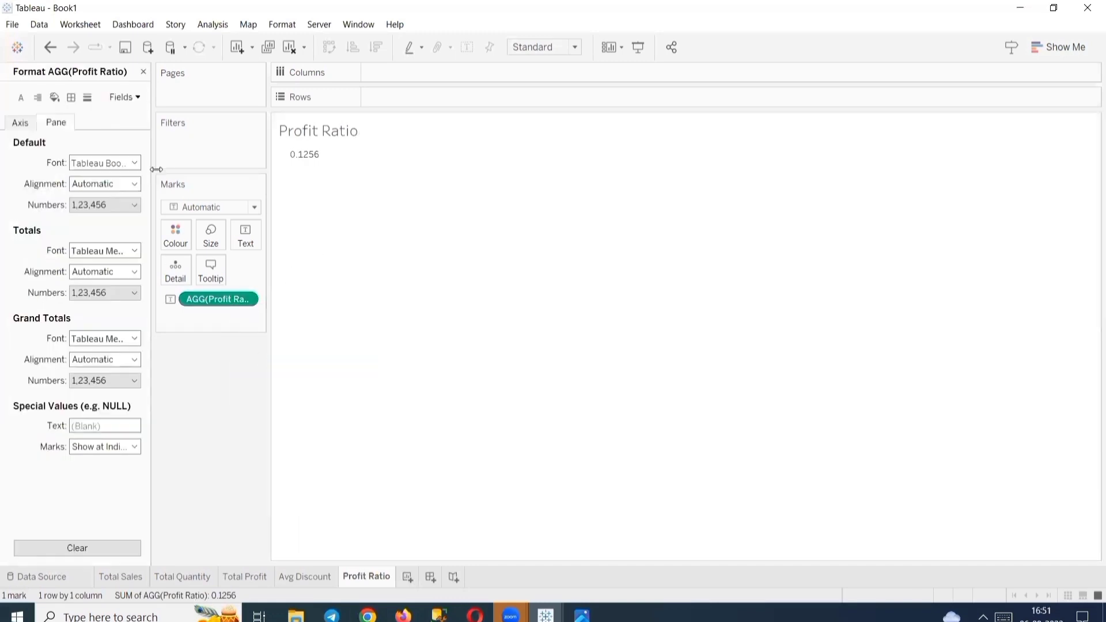
pyautogui.click(106, 183)
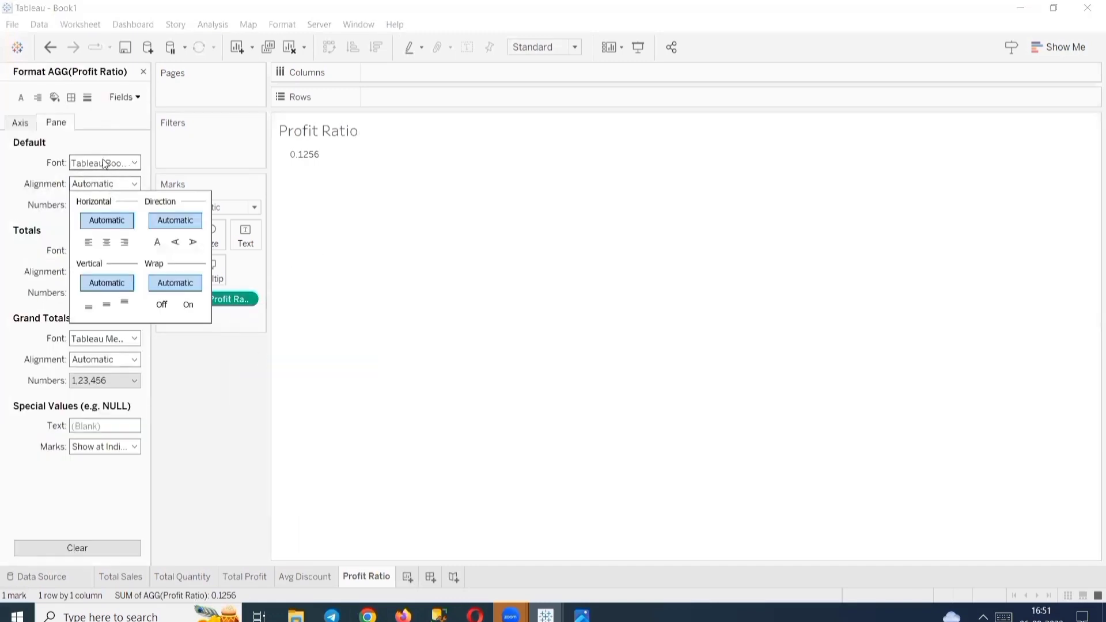
pyautogui.click(103, 163)
pyautogui.click(170, 183)
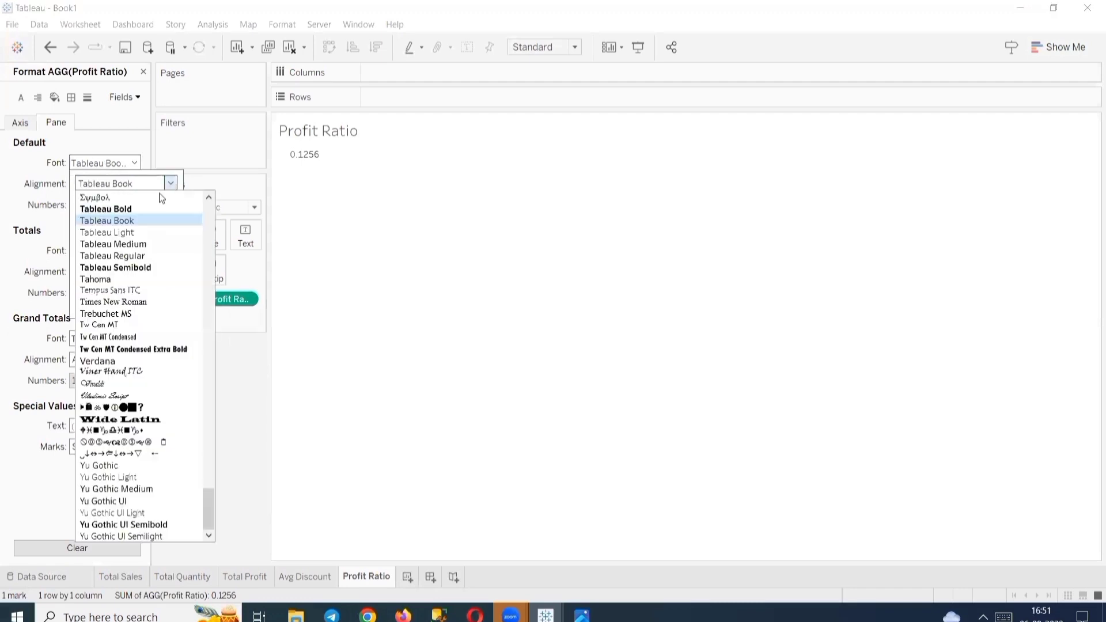
pyautogui.click(147, 208)
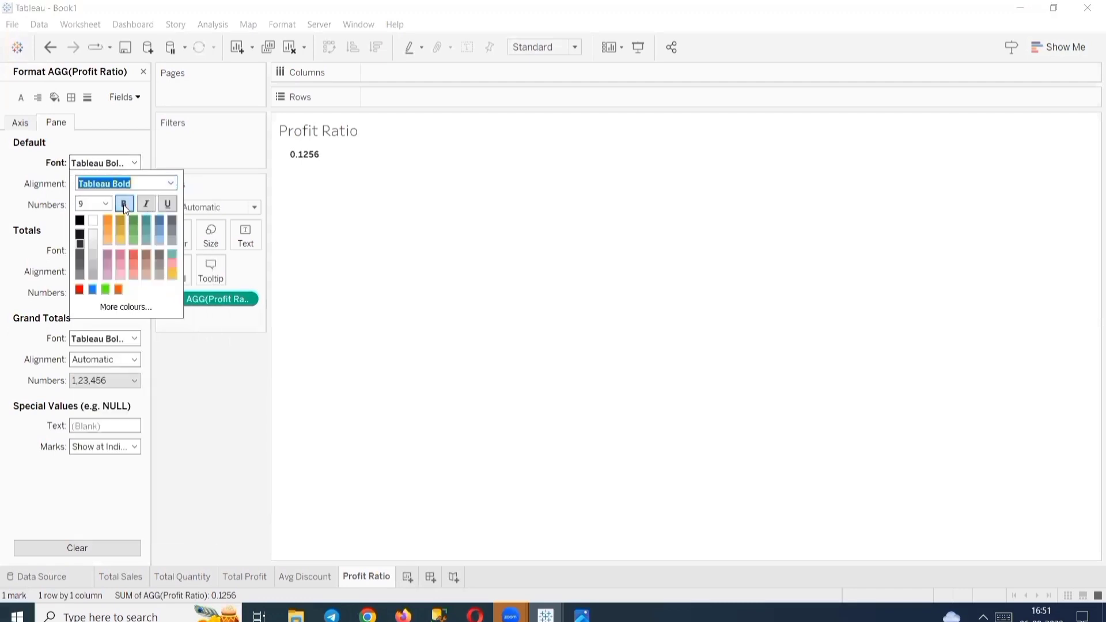
pyautogui.click(123, 204)
pyautogui.click(180, 366)
# Set the default number format of AGG(Profit Ratio) to Percentage with 1 decimal place.
pyautogui.click(107, 205)
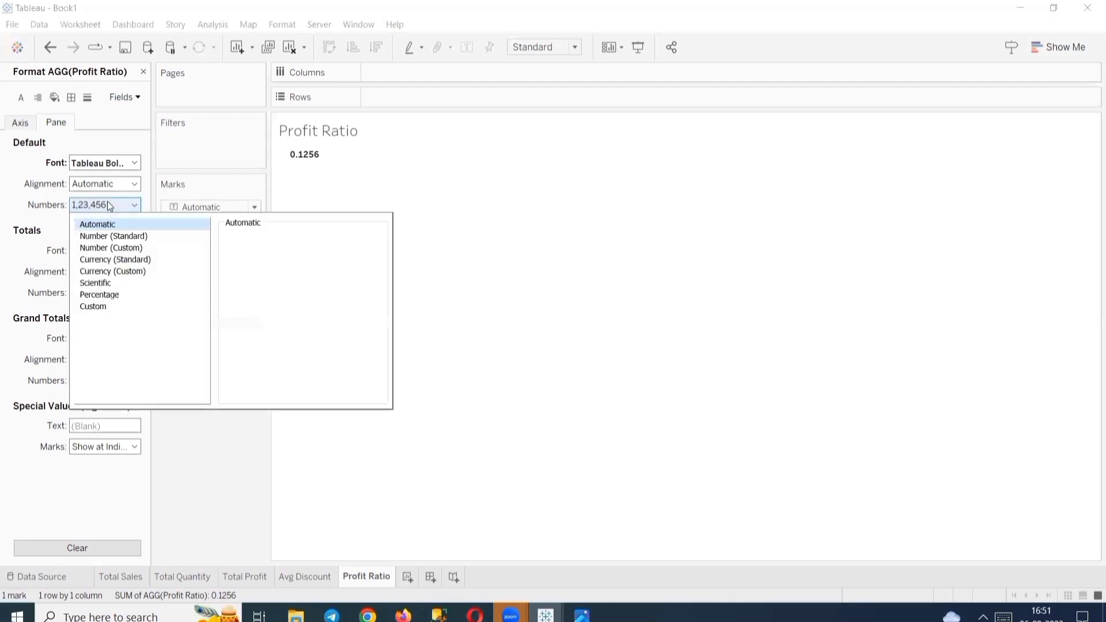
pyautogui.click(118, 294)
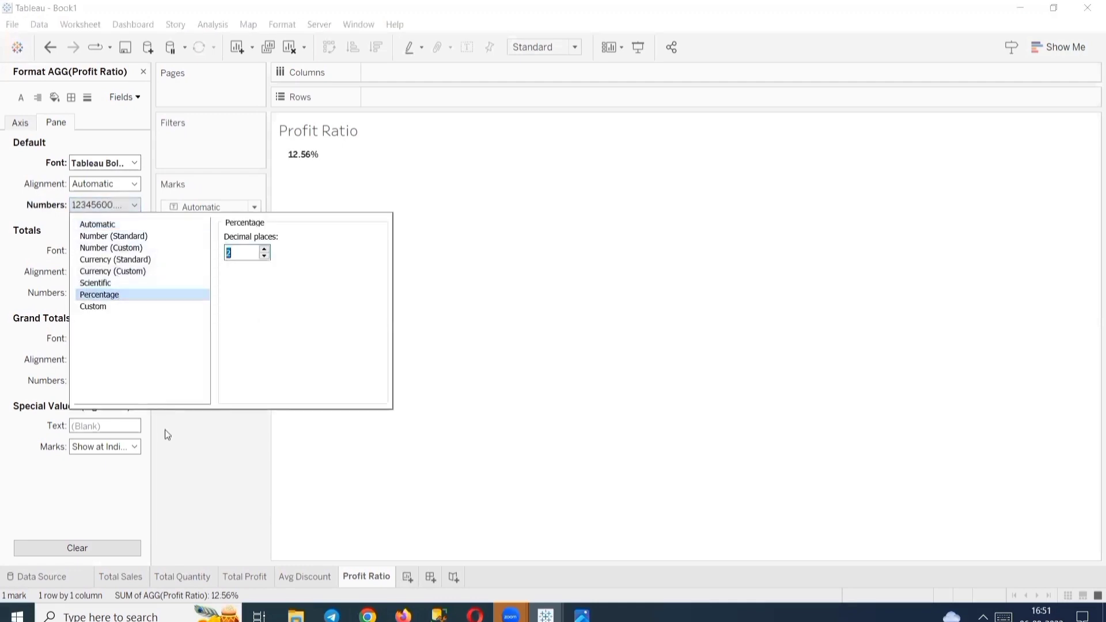
pyautogui.click(264, 256)
pyautogui.click(234, 446)
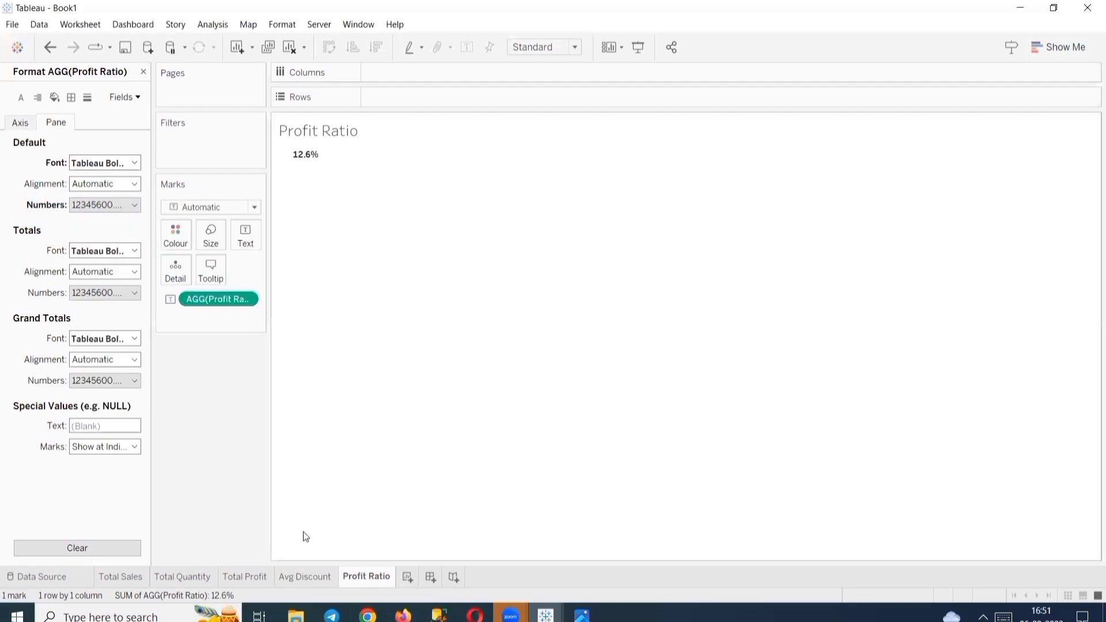
# Centre the Profit Ratio sheet title and apply the Tableau Bold font to it.
pyautogui.doubleClick(425, 134)
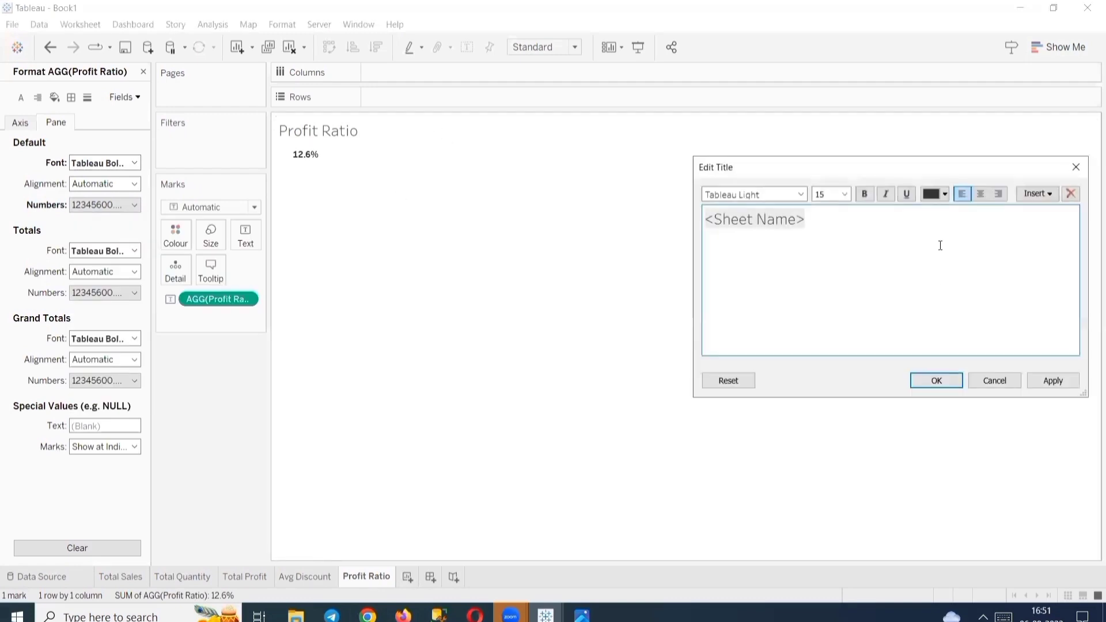
pyautogui.moveTo(938, 244); pyautogui.dragTo(635, 223)
pyautogui.click(979, 194)
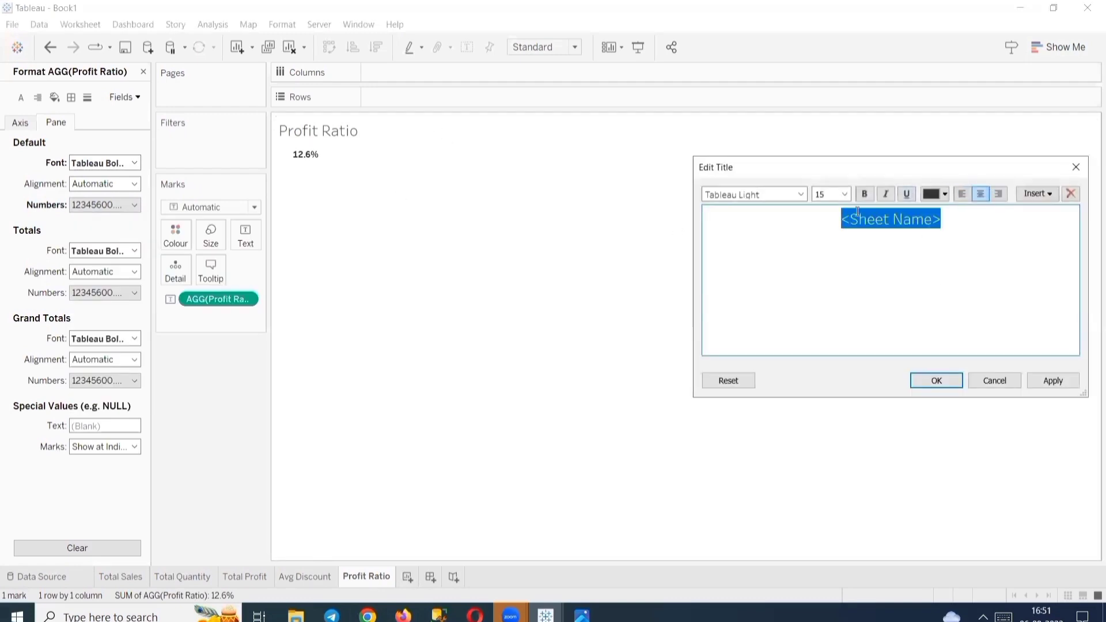
pyautogui.click(800, 194)
pyautogui.click(786, 226)
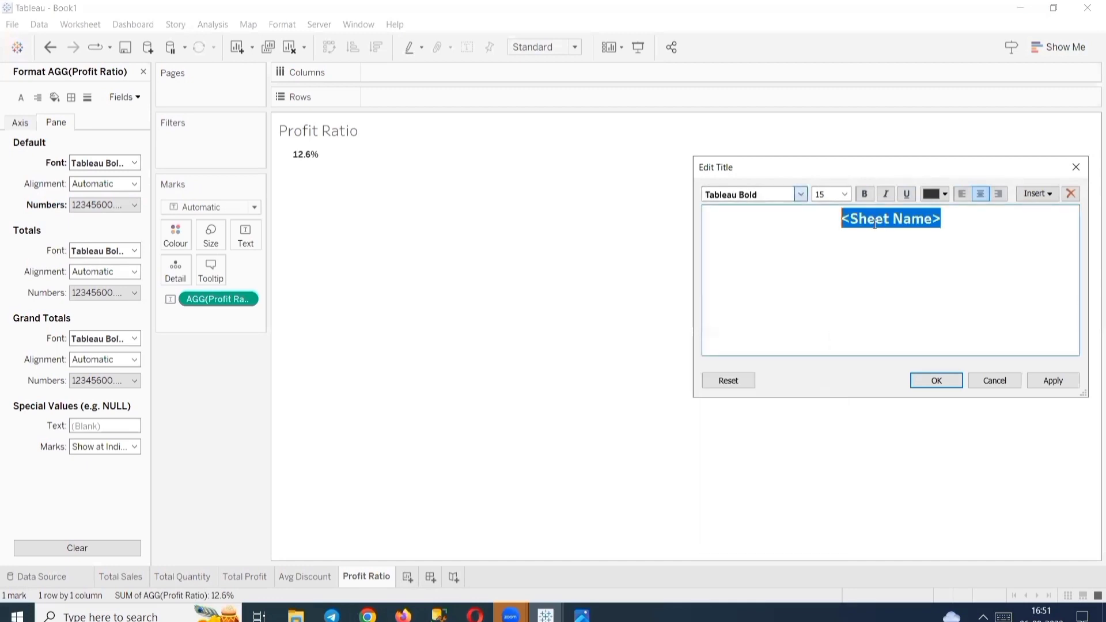
pyautogui.click(1056, 378)
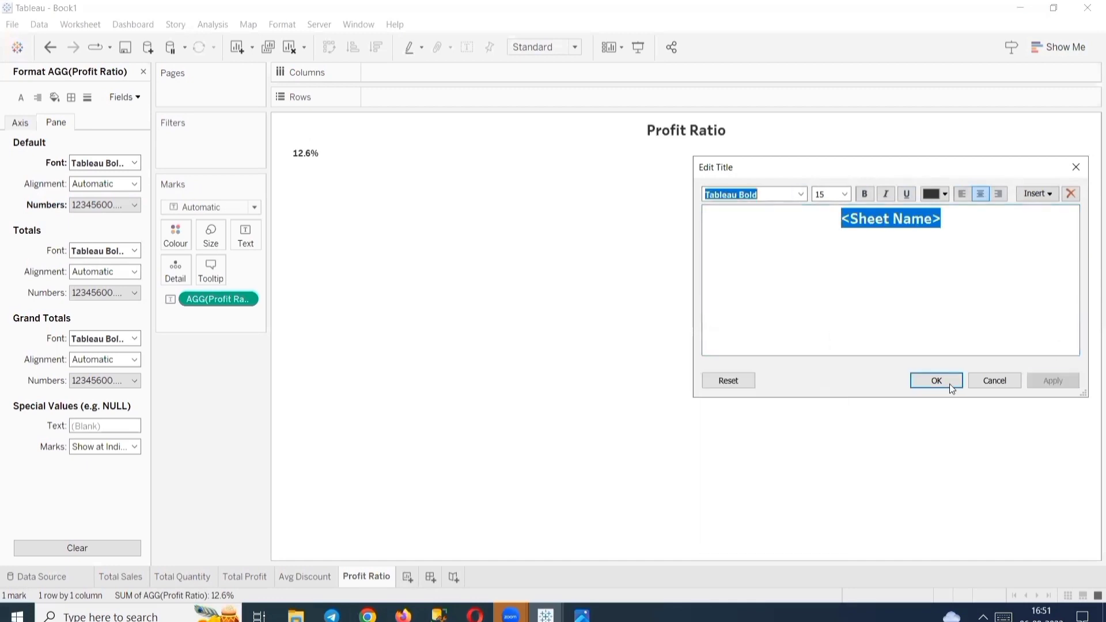
# Accept the Profit Ratio title formatting and add a new dashboard to the workbook.
pyautogui.click(946, 380)
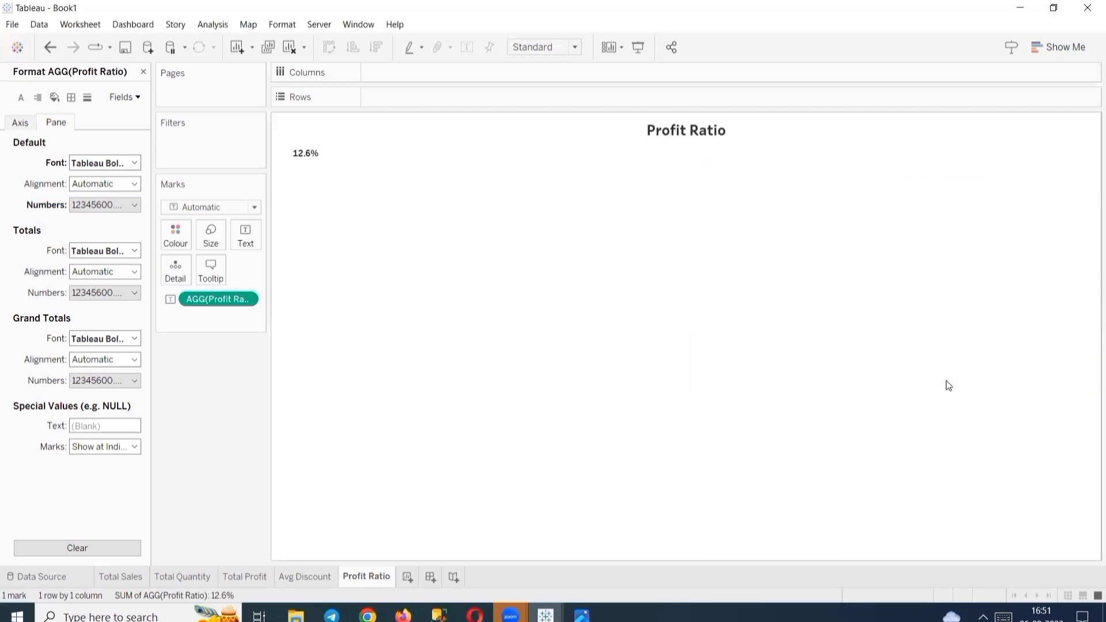
pyautogui.click(430, 577)
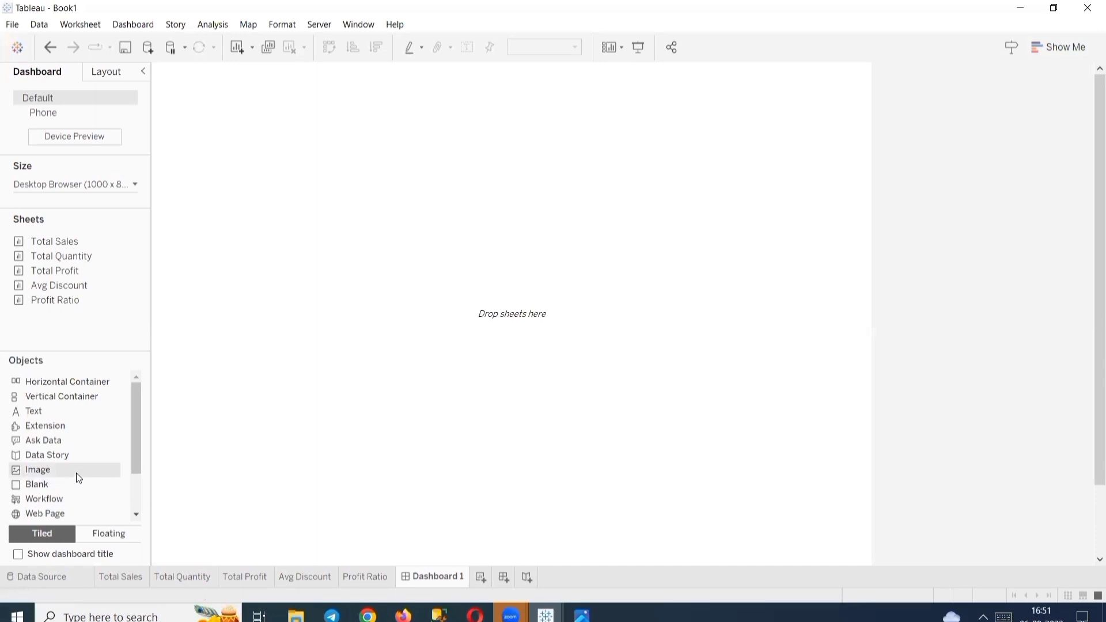
# Insert Canva Back Ground.jpg as an image object on the blank dashboard, with Fit Image and Centre Image enabled.
pyautogui.moveTo(76, 472); pyautogui.dragTo(492, 167)
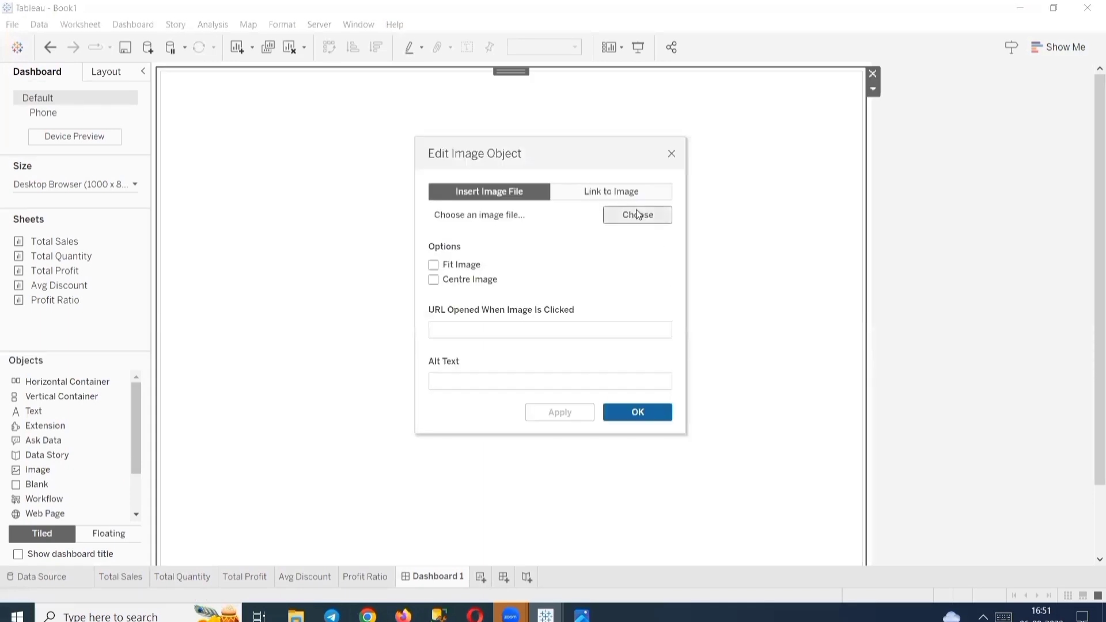
pyautogui.click(643, 216)
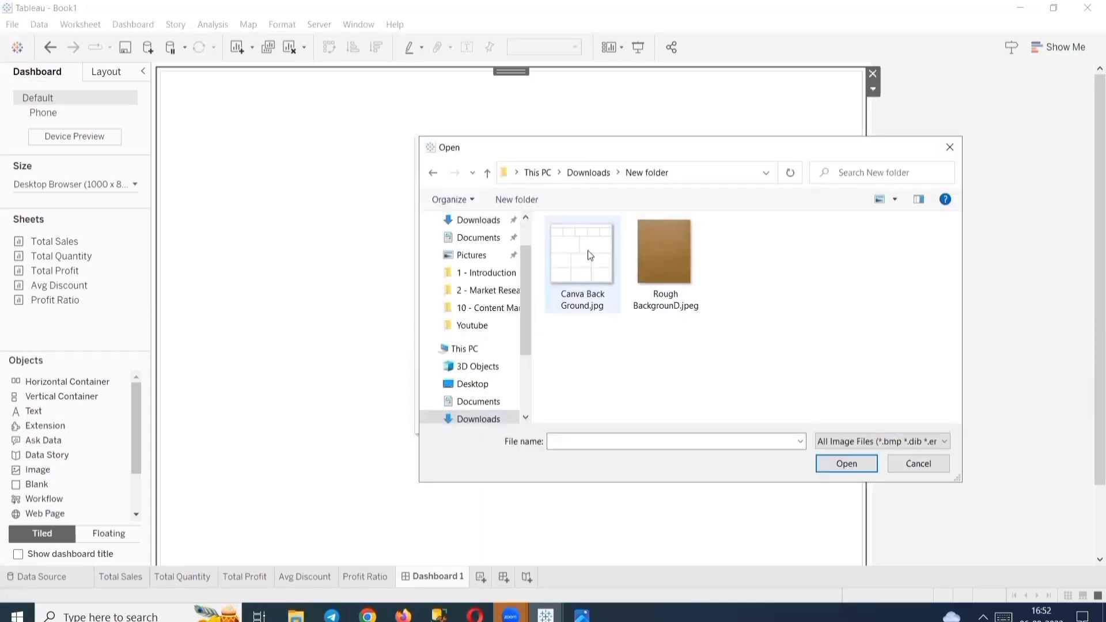
pyautogui.click(587, 250)
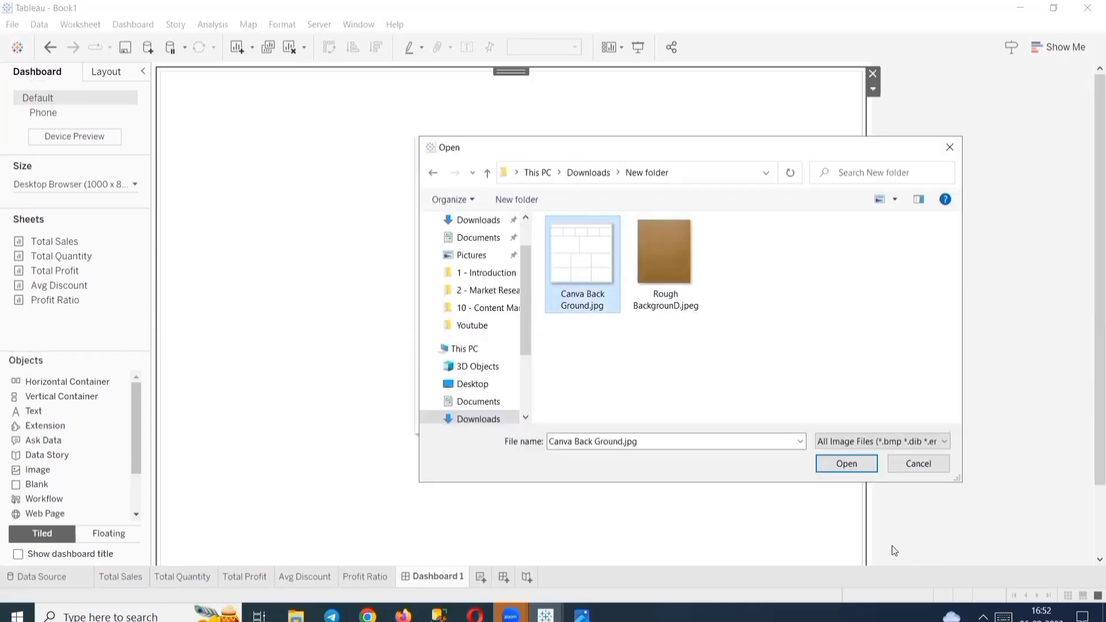
pyautogui.click(859, 463)
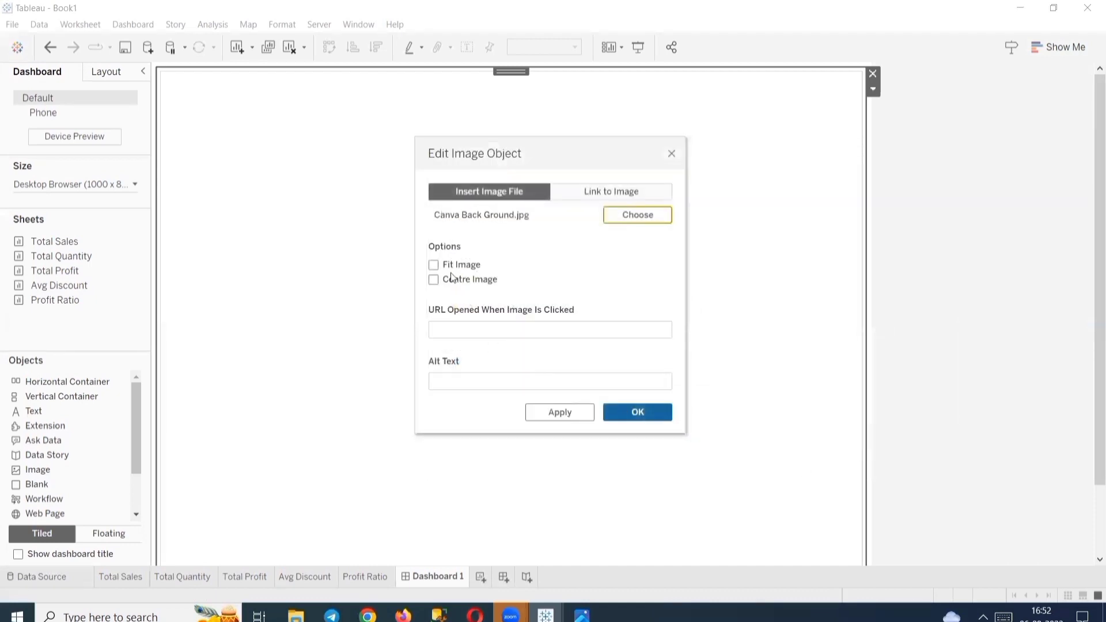
pyautogui.click(433, 264)
pyautogui.click(434, 279)
pyautogui.click(634, 412)
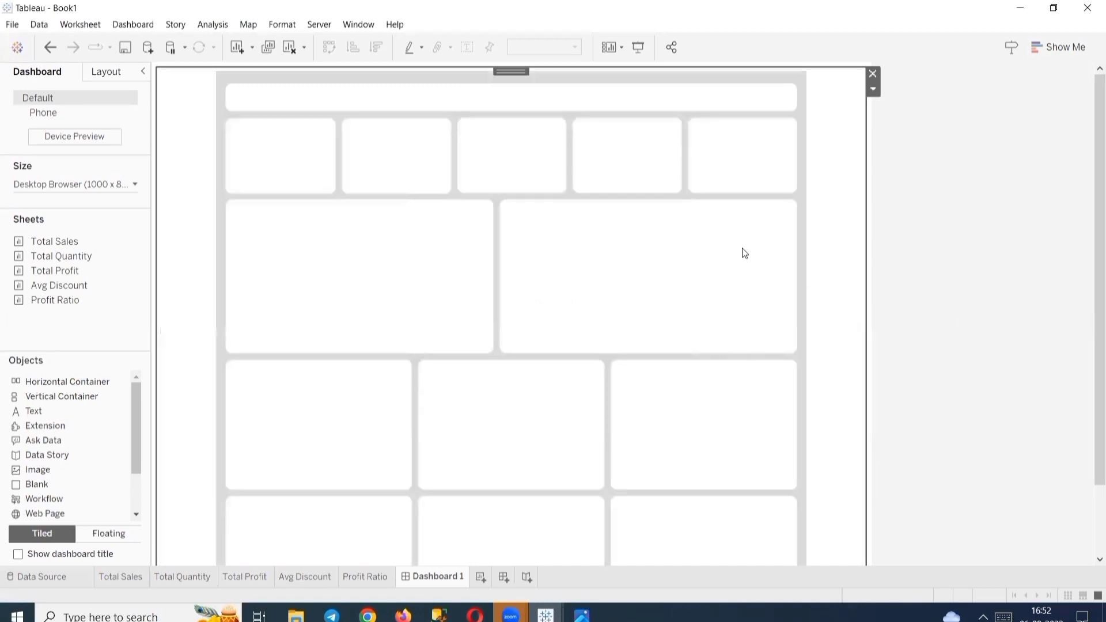
# Set the dashboard's fixed height to 950 px.
pyautogui.click(117, 185)
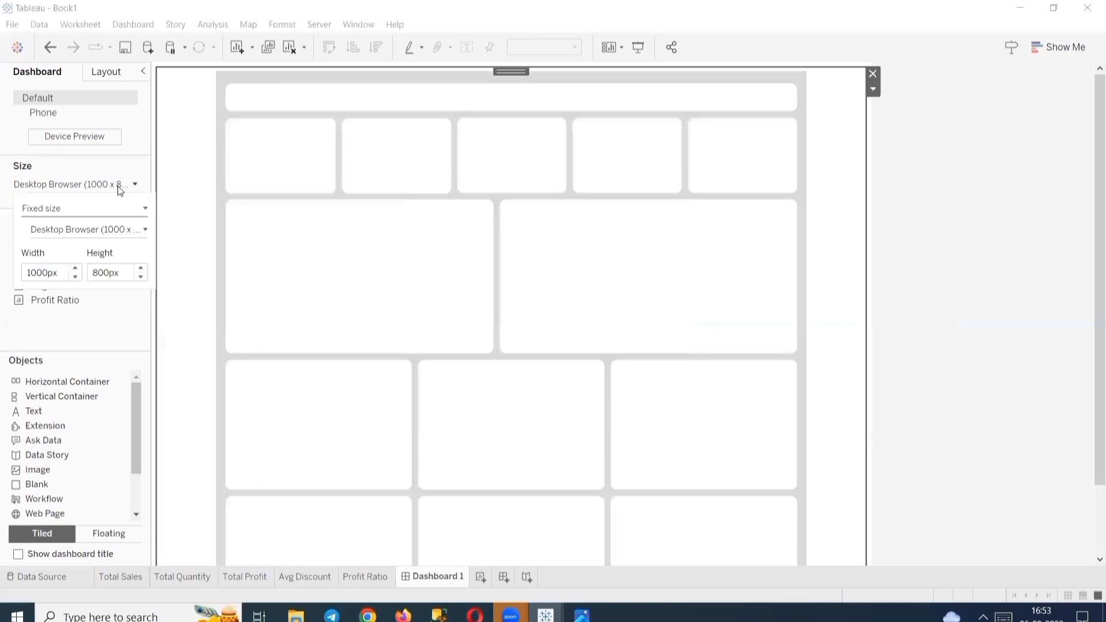
pyautogui.click(140, 269)
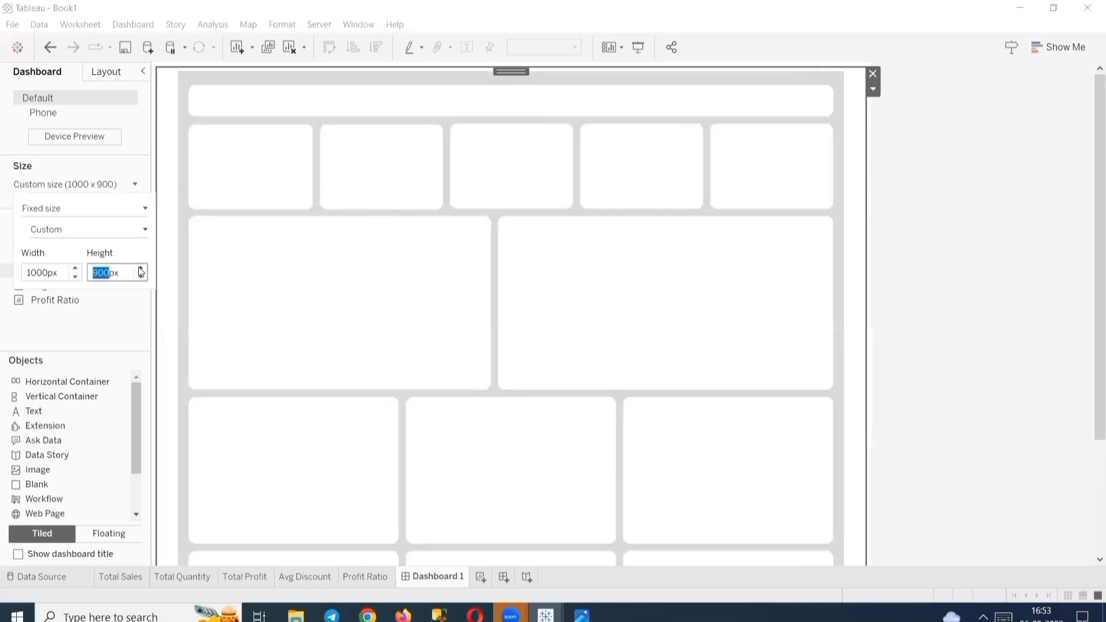
pyautogui.click(104, 273)
pyautogui.press('BackSpace')
pyautogui.write('5')
pyautogui.press('Return')
pyautogui.click(976, 162)
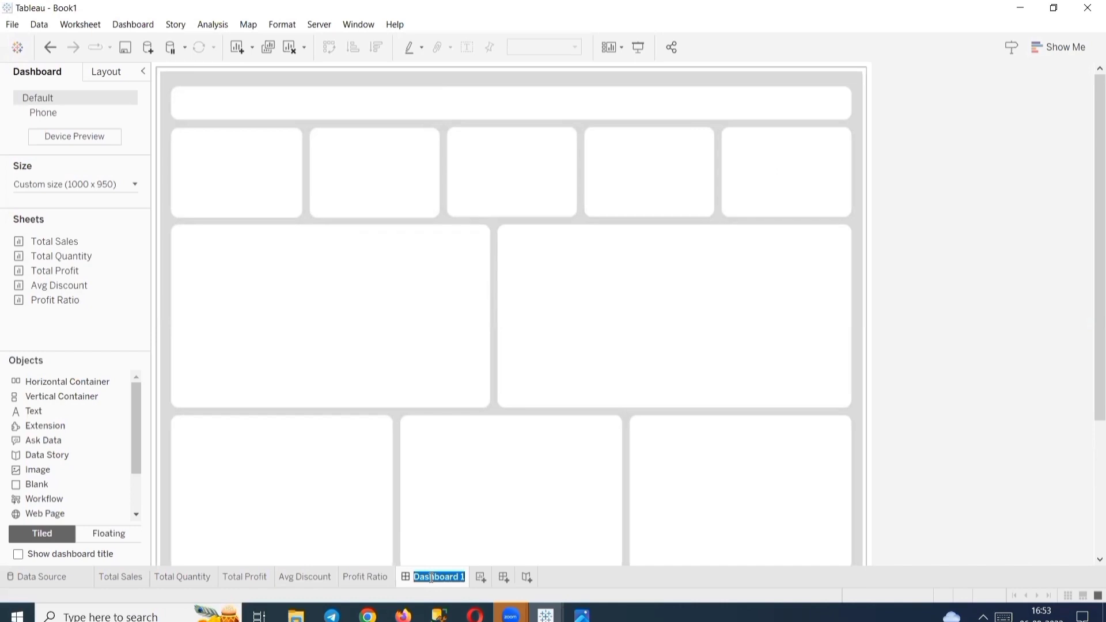
# Rename the dashboard as Sales Analysis Dashboard.
pyautogui.write('Sales Analysis ')
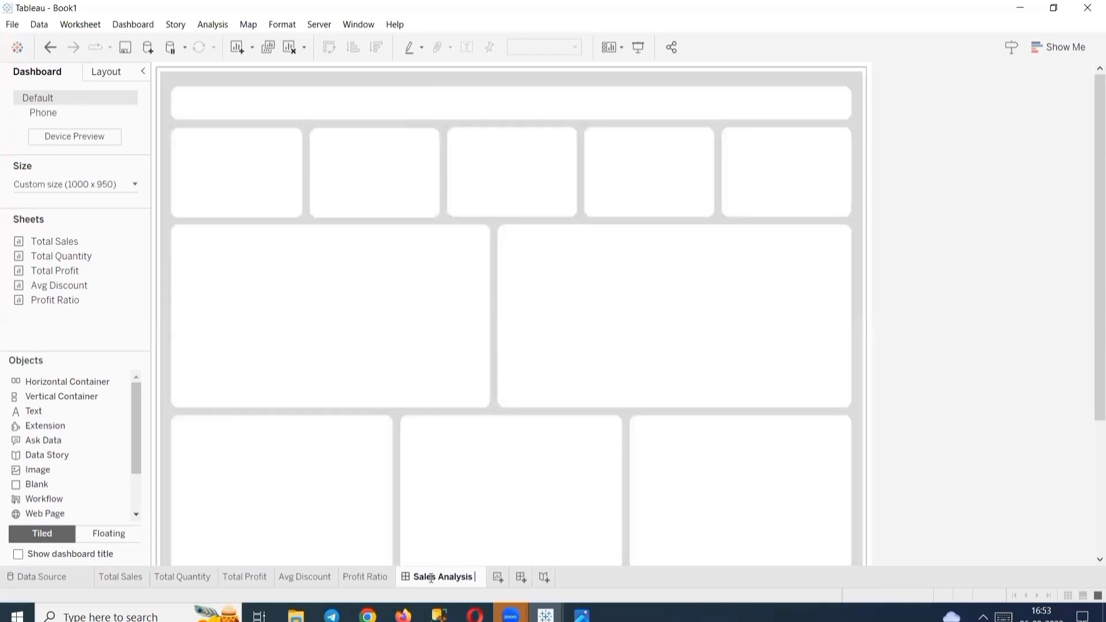
pyautogui.write('Dashboard')
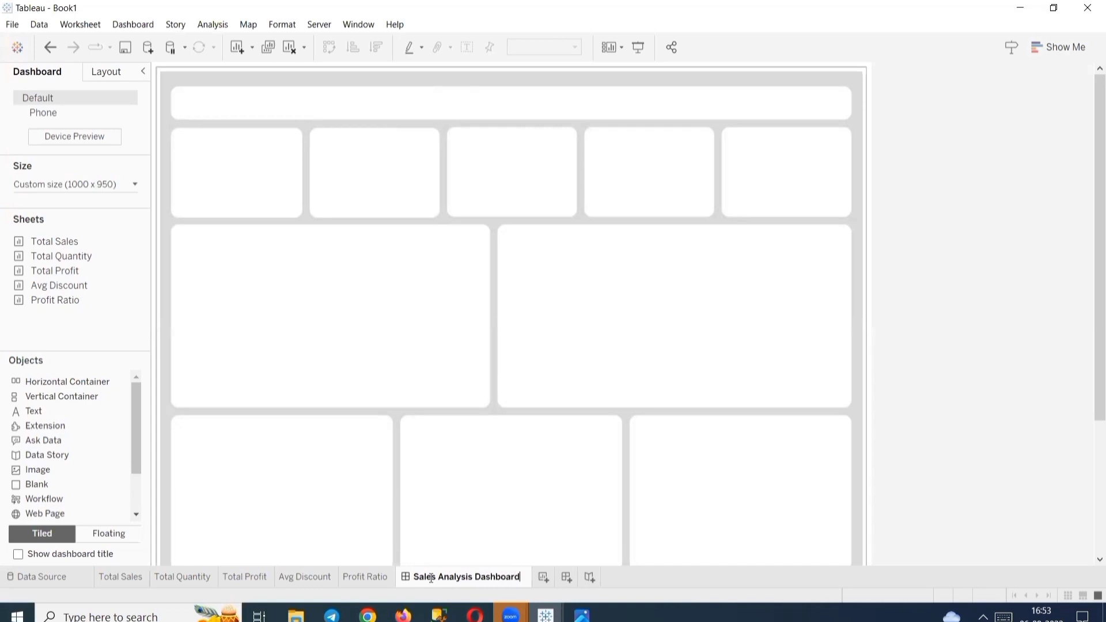
pyautogui.press('Return')
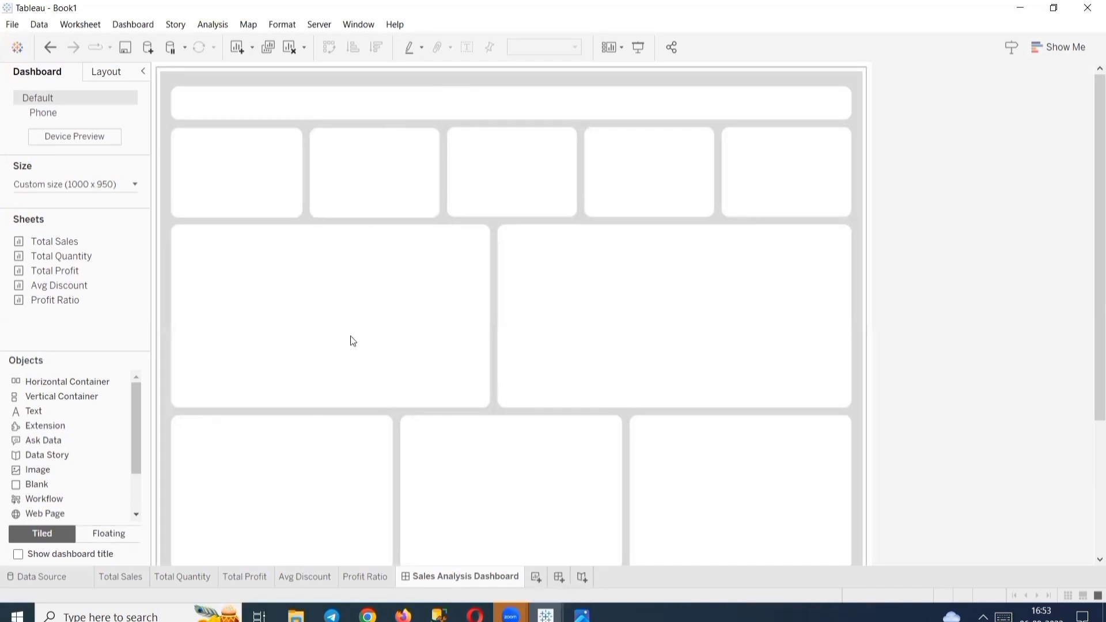
# Add a new worksheet after the dashboard and name it Sales Trend.
pyautogui.click(536, 577)
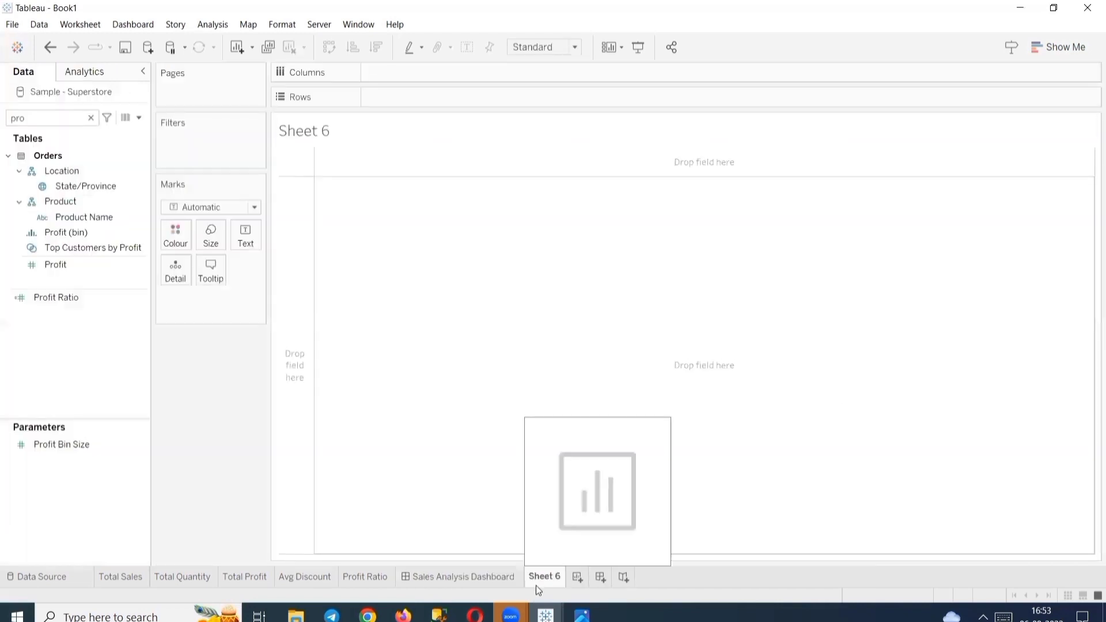
pyautogui.doubleClick(535, 585)
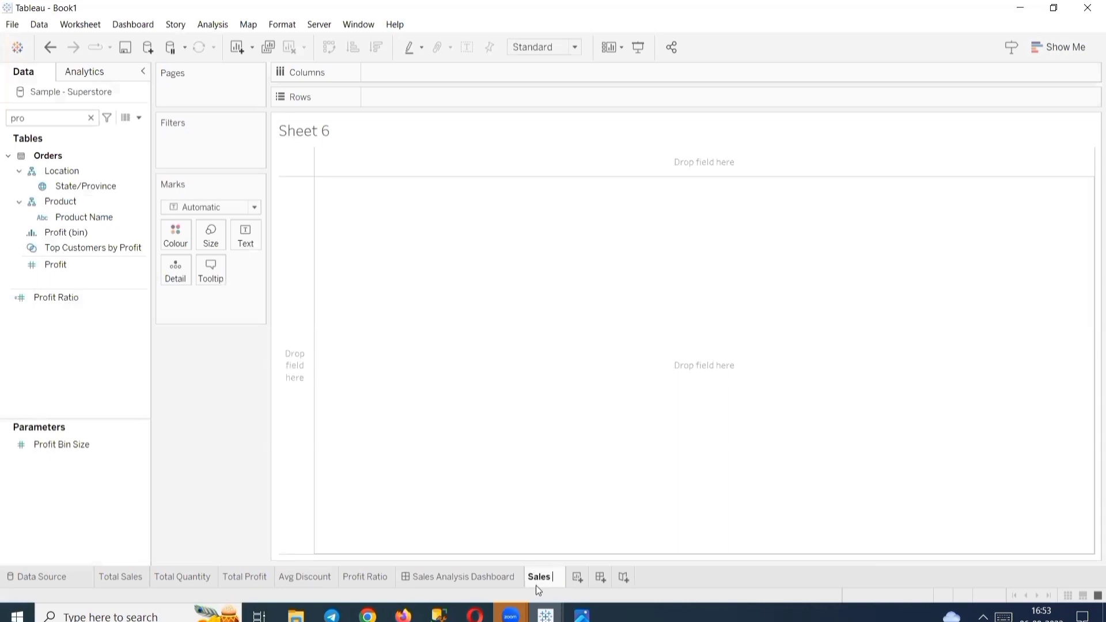
pyautogui.write('Sales Trend')
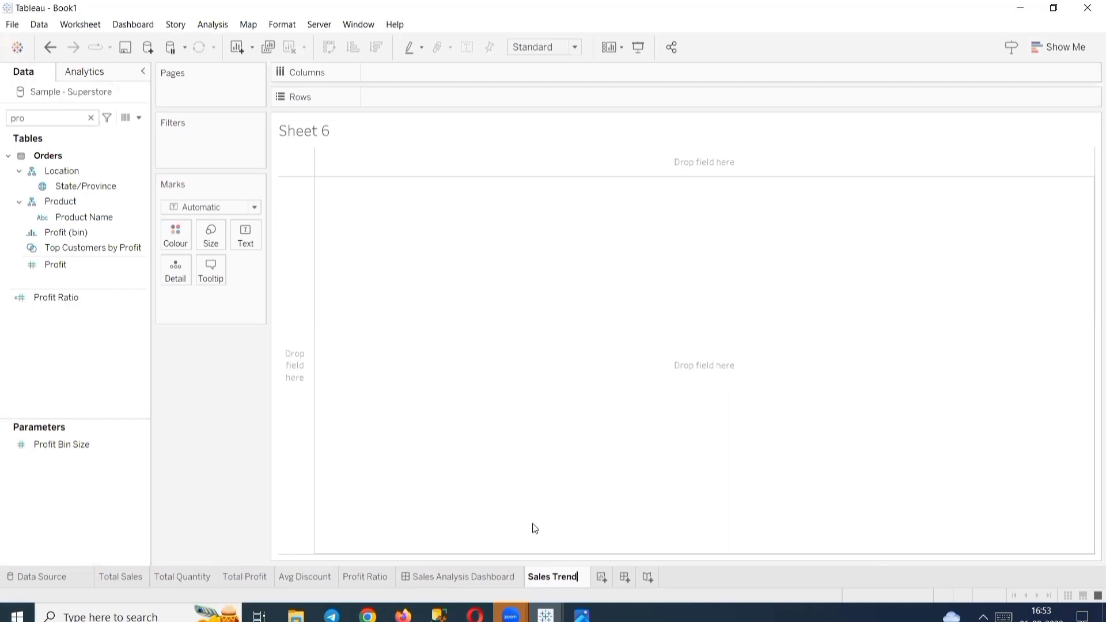
pyautogui.click(235, 372)
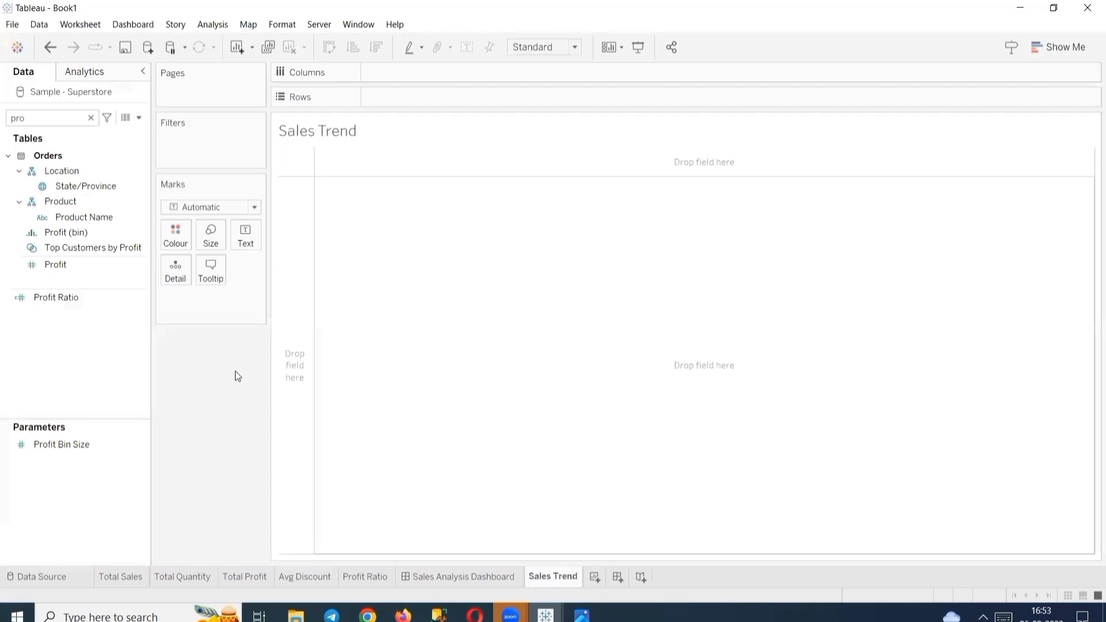
# Find the Order Date field, place it on Columns and set it to continuous month with year.
pyautogui.click(91, 118)
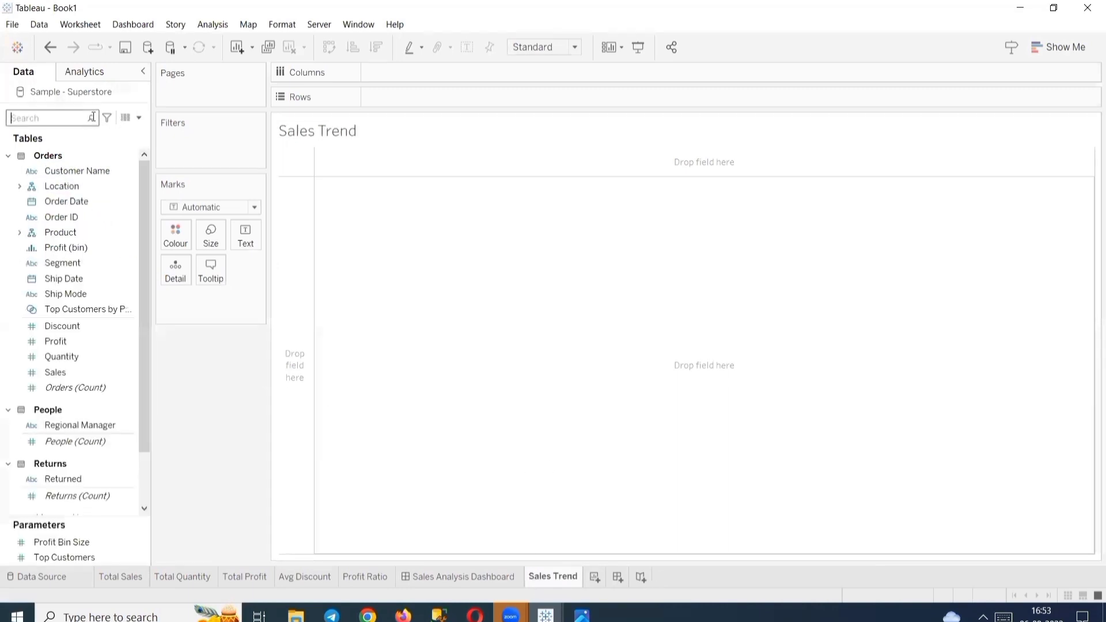
pyautogui.write('orde')
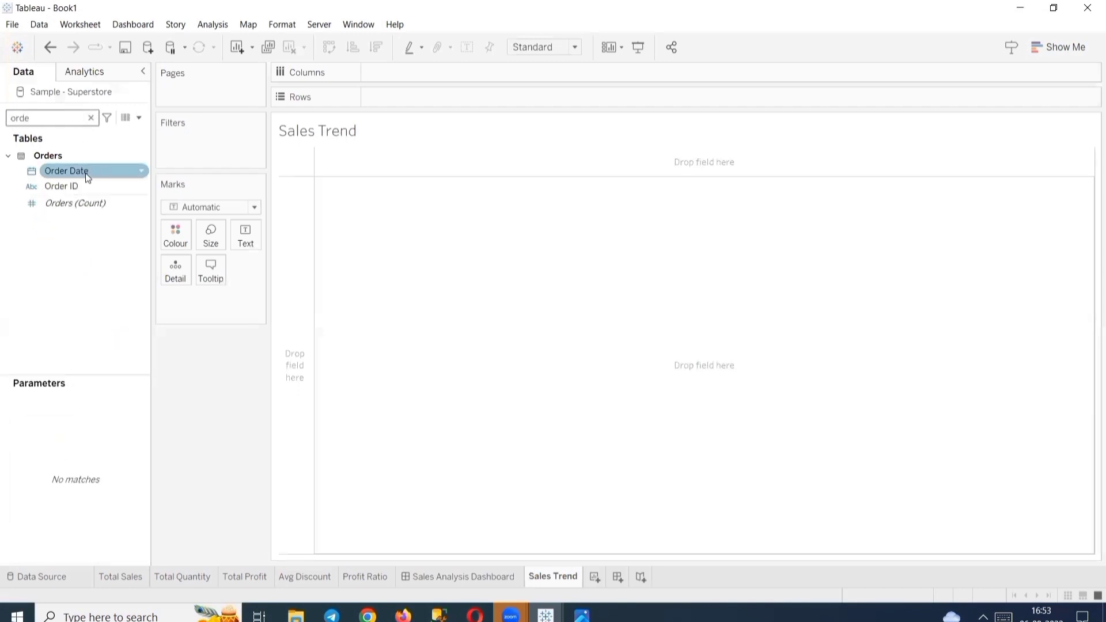
pyautogui.moveTo(85, 173); pyautogui.dragTo(446, 74)
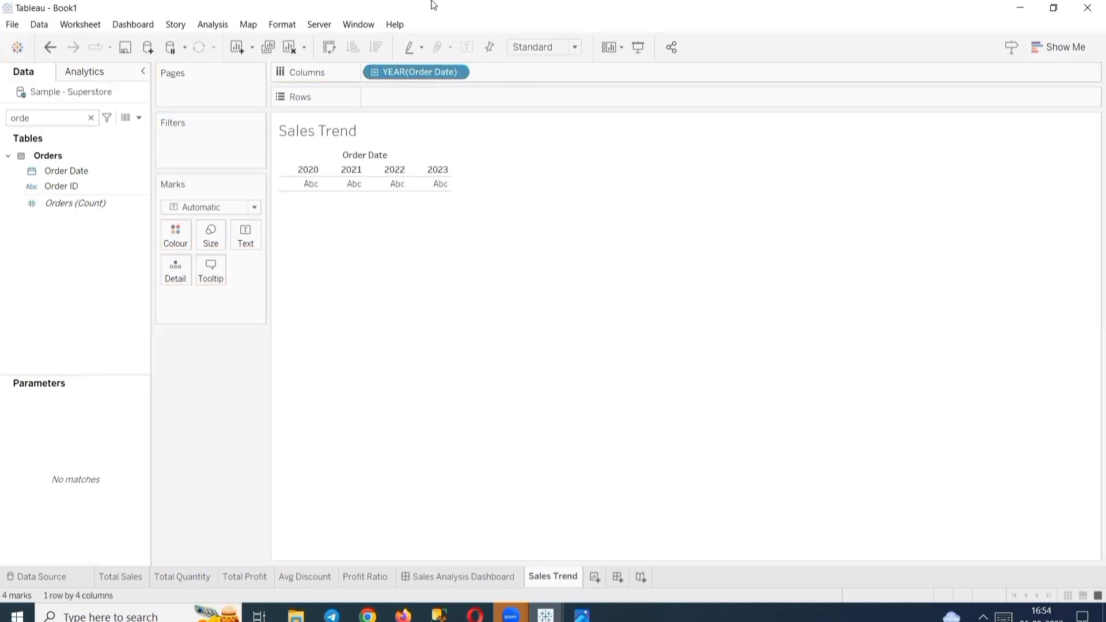
pyautogui.rightClick(443, 76)
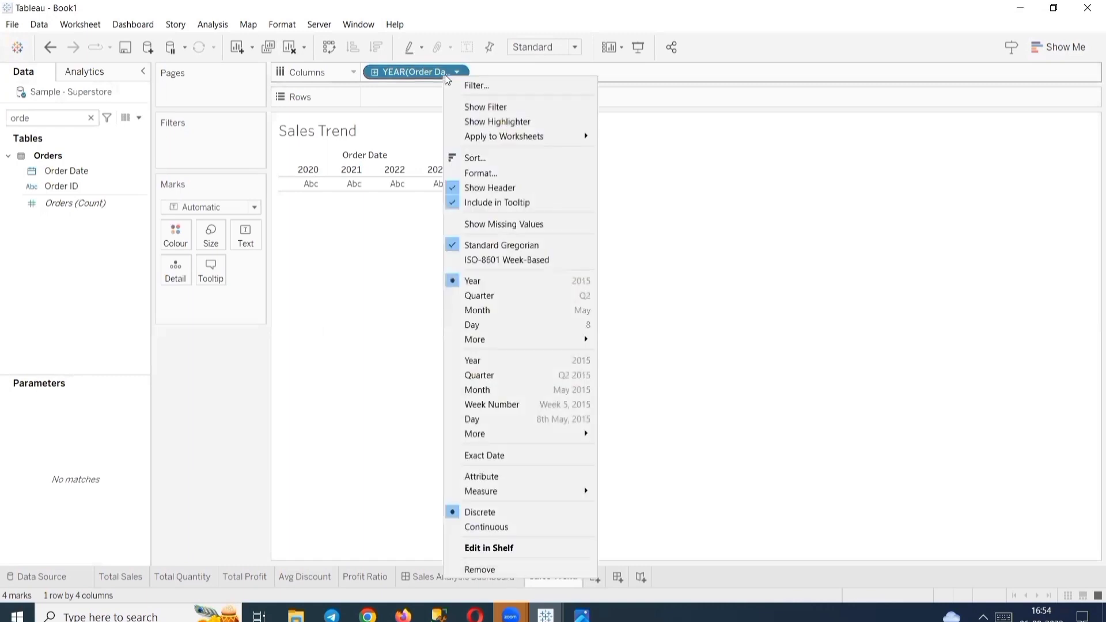
pyautogui.click(490, 391)
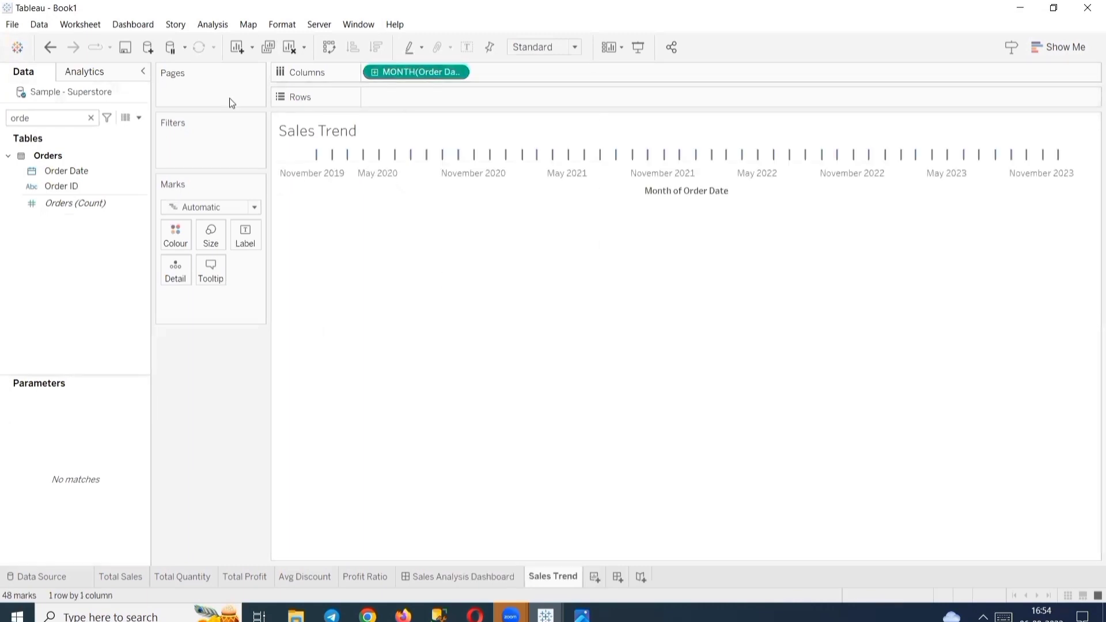
# Find the Sales field and place it on Rows to plot summed sales by month.
pyautogui.click(90, 117)
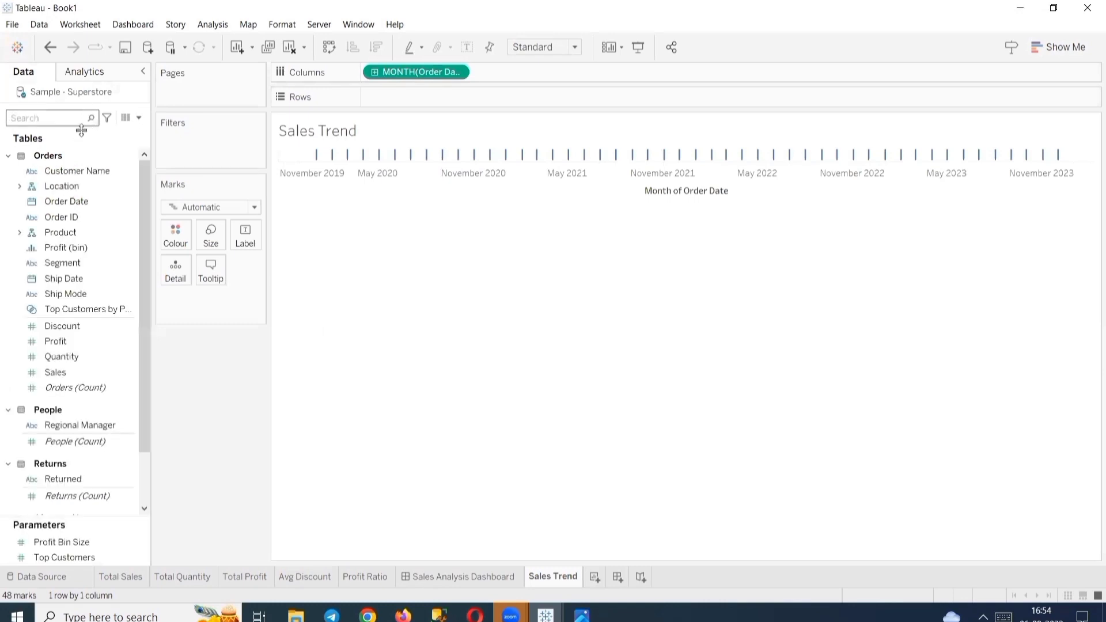
pyautogui.write('su')
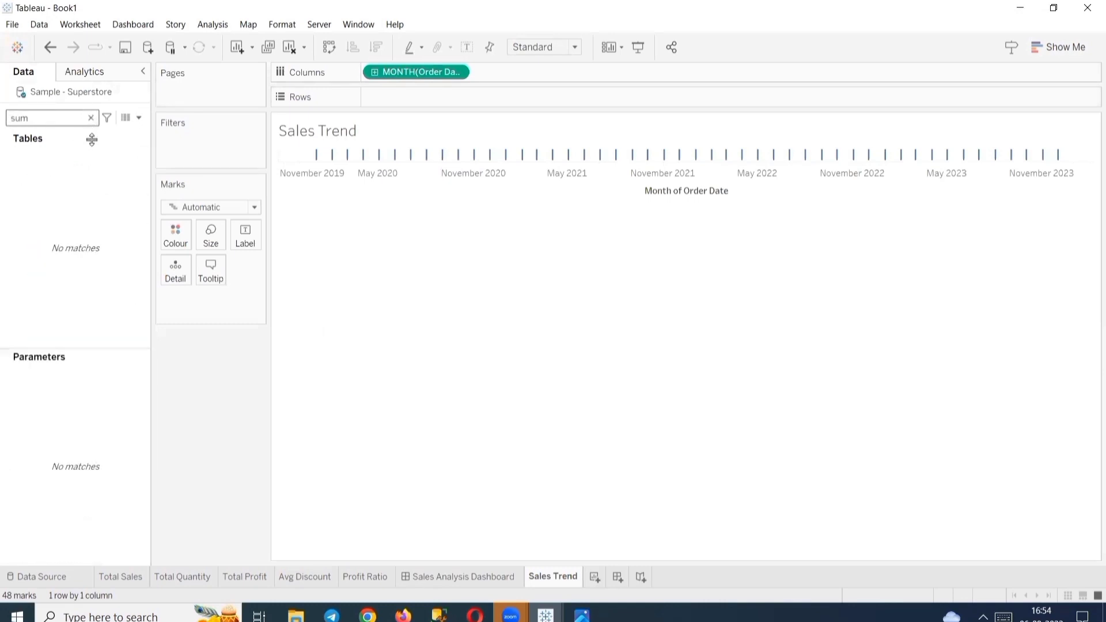
pyautogui.press('BackSpace')
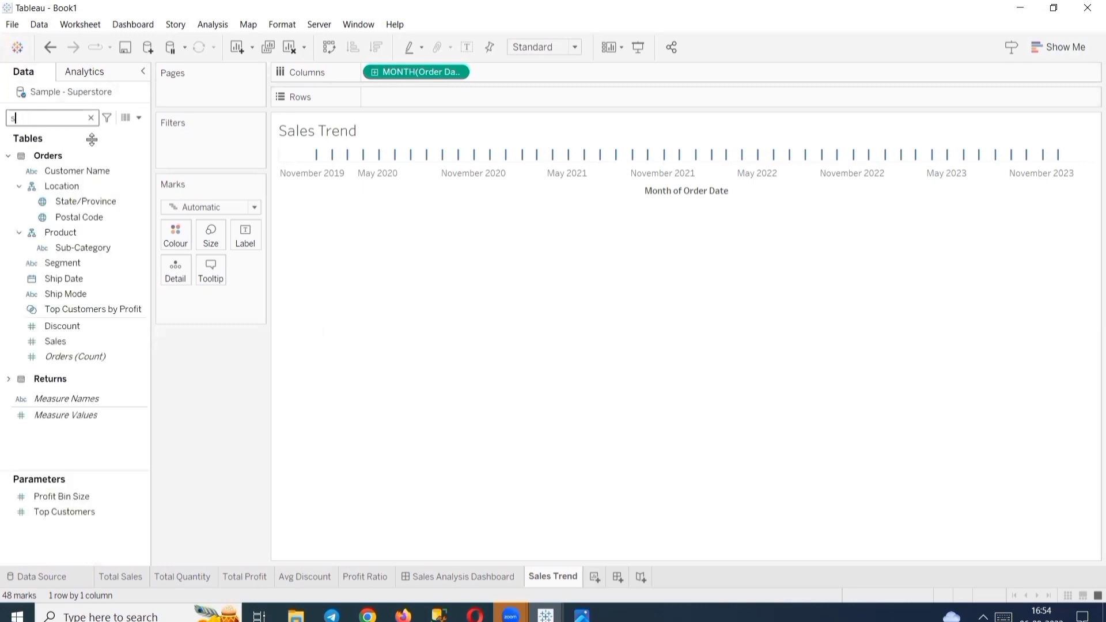
pyautogui.click(111, 341)
pyautogui.moveTo(113, 341); pyautogui.dragTo(448, 97)
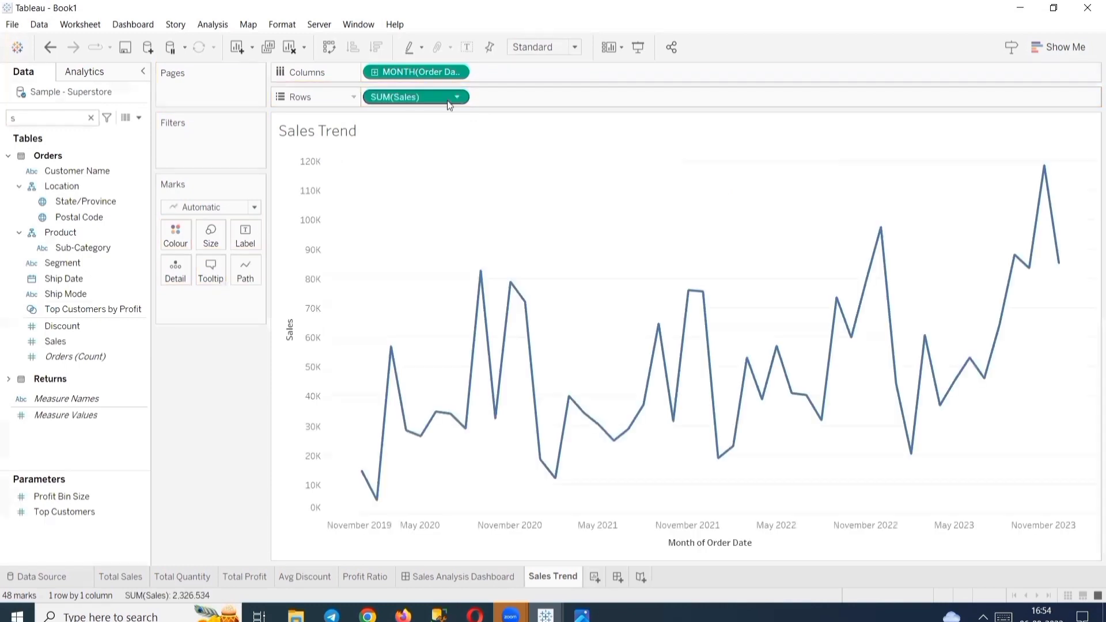
# Change the mark type of the Sales Trend chart to Area.
pyautogui.click(216, 208)
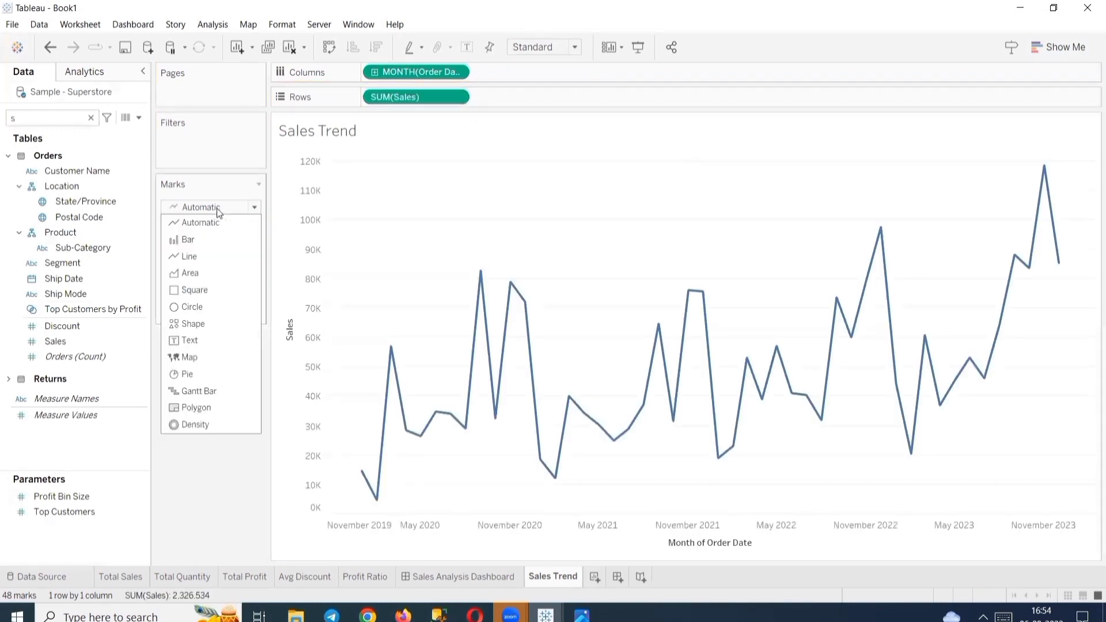
pyautogui.click(212, 285)
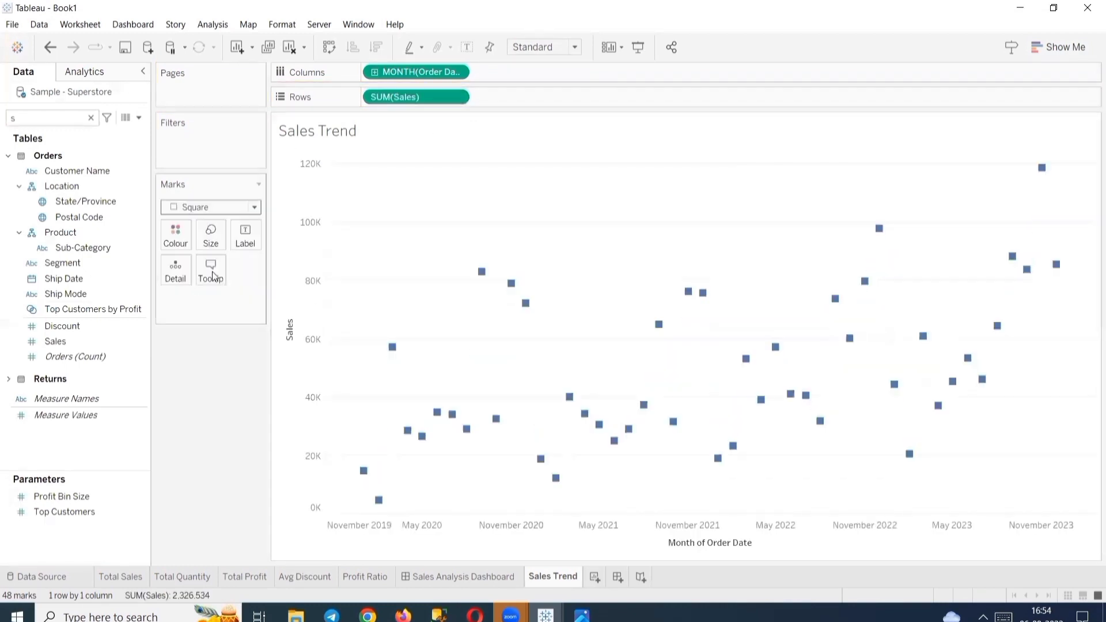
pyautogui.click(233, 209)
pyautogui.click(207, 278)
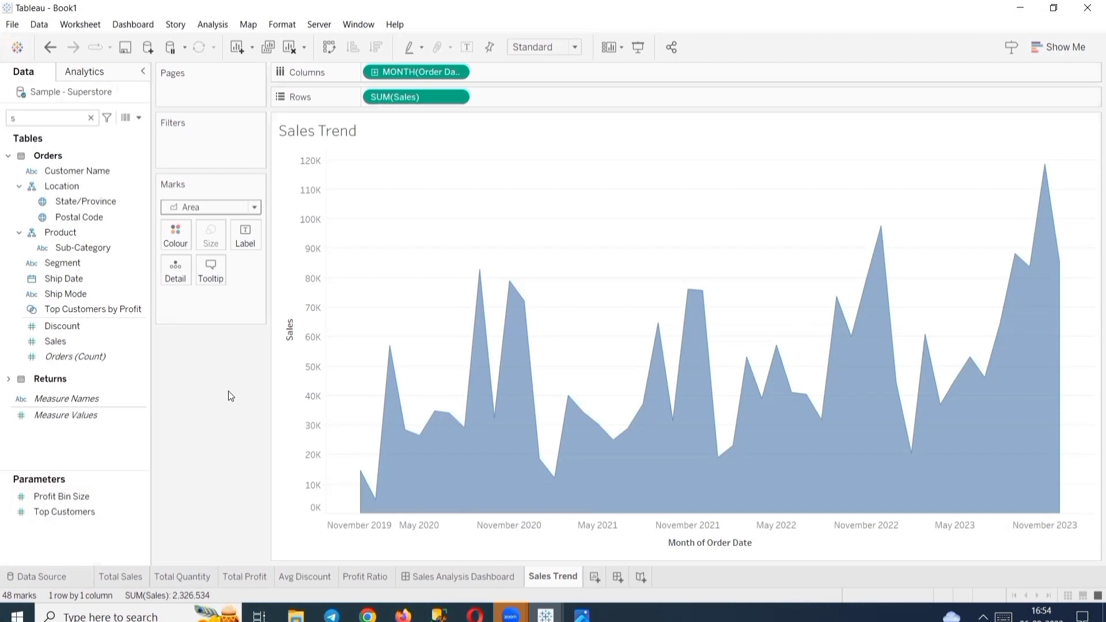
# Create a new calculated field named Min/Max Sales, placing its editor clear of the data fields.
pyautogui.click(139, 118)
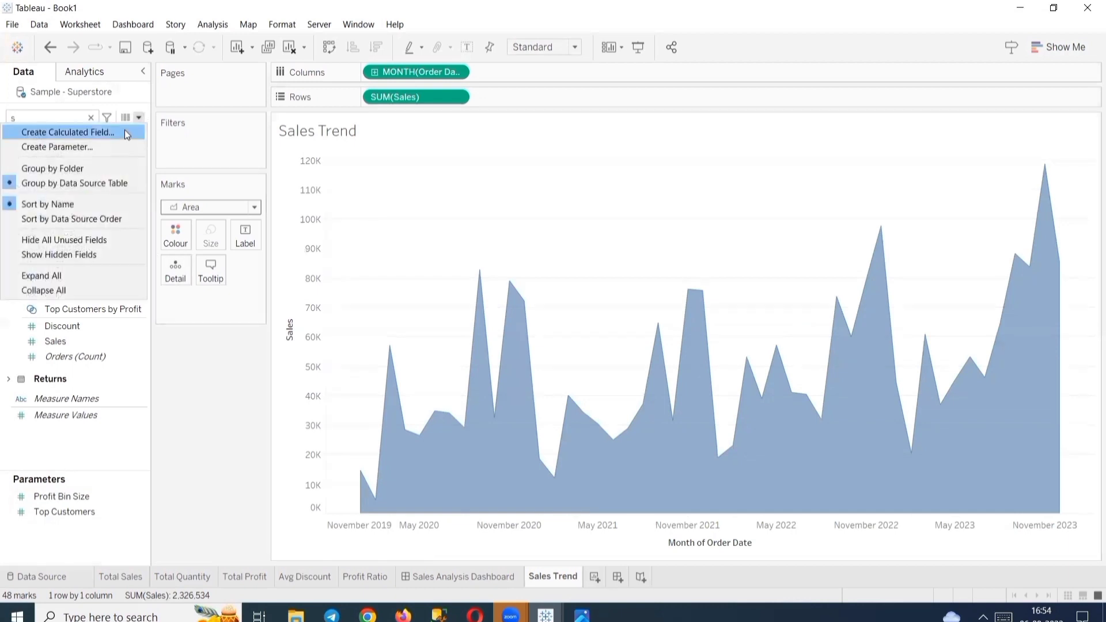
pyautogui.click(121, 132)
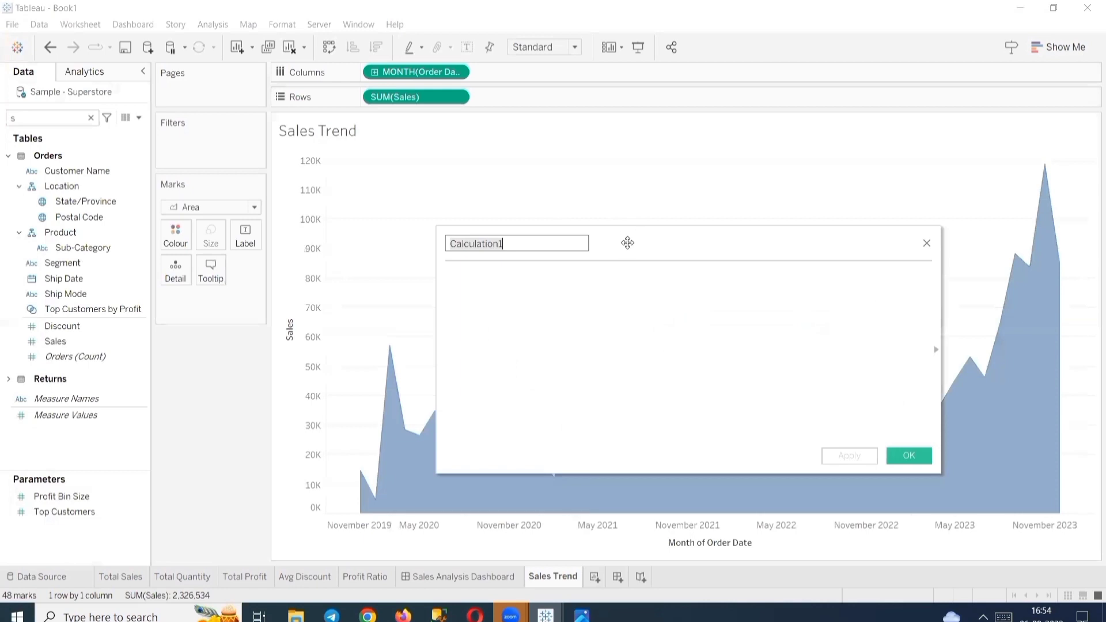
pyautogui.moveTo(627, 242); pyautogui.dragTo(347, 233)
pyautogui.click(254, 229)
pyautogui.moveTo(254, 229); pyautogui.dragTo(157, 237)
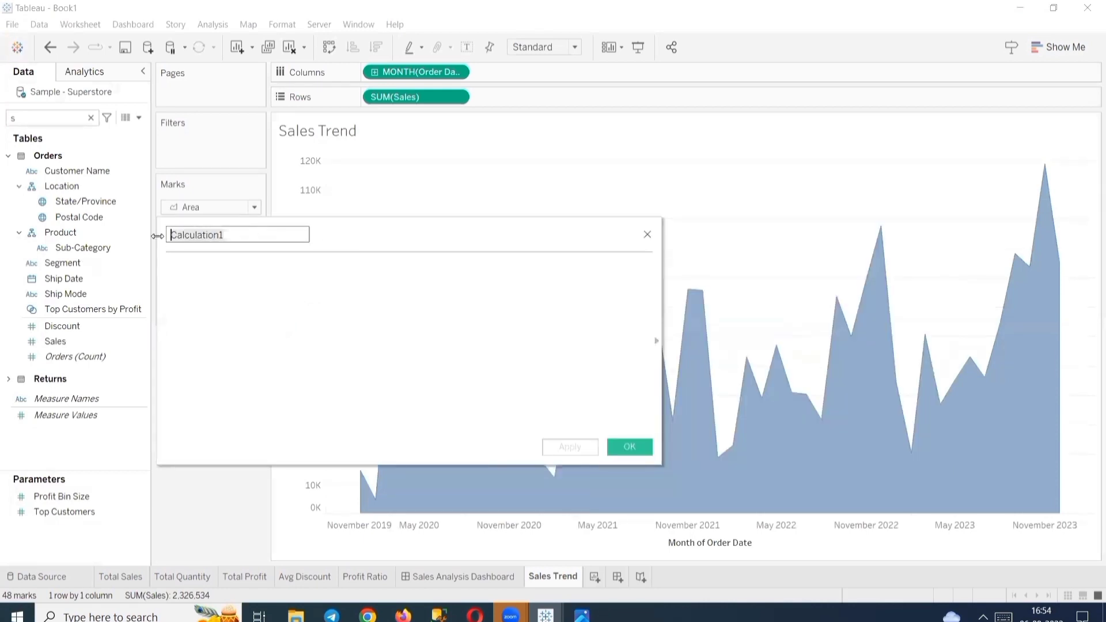
pyautogui.write('Min/')
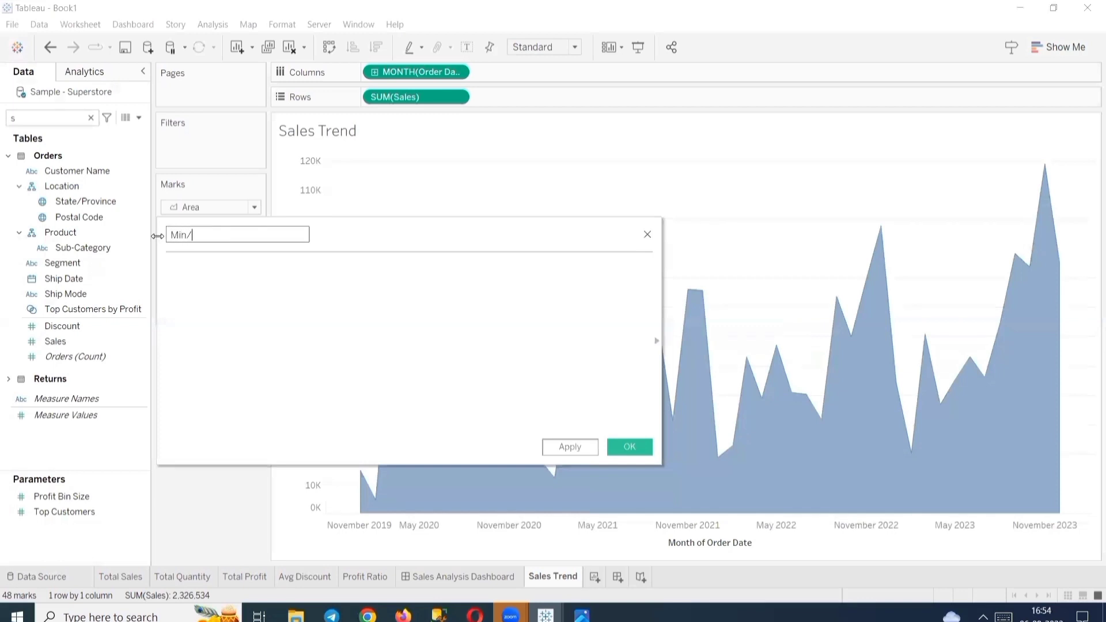
pyautogui.write('Max Sales')
pyautogui.press('Tab')
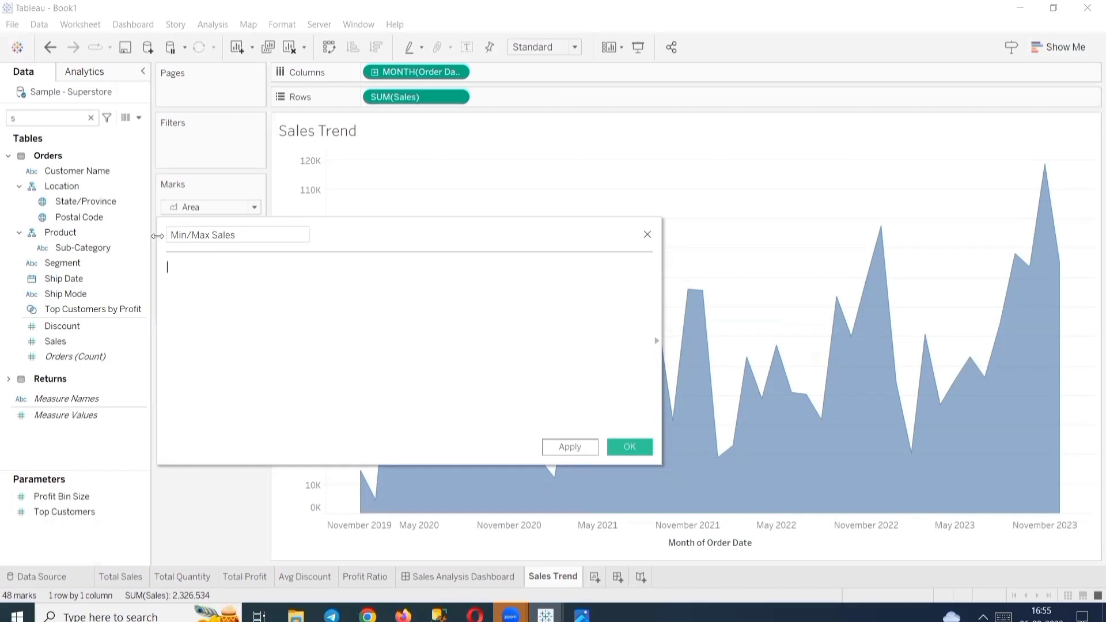
# Begin the Min/Max Sales formula with IF WINDOW_MIN(SUM([Sales])).
pyautogui.write('IF ')
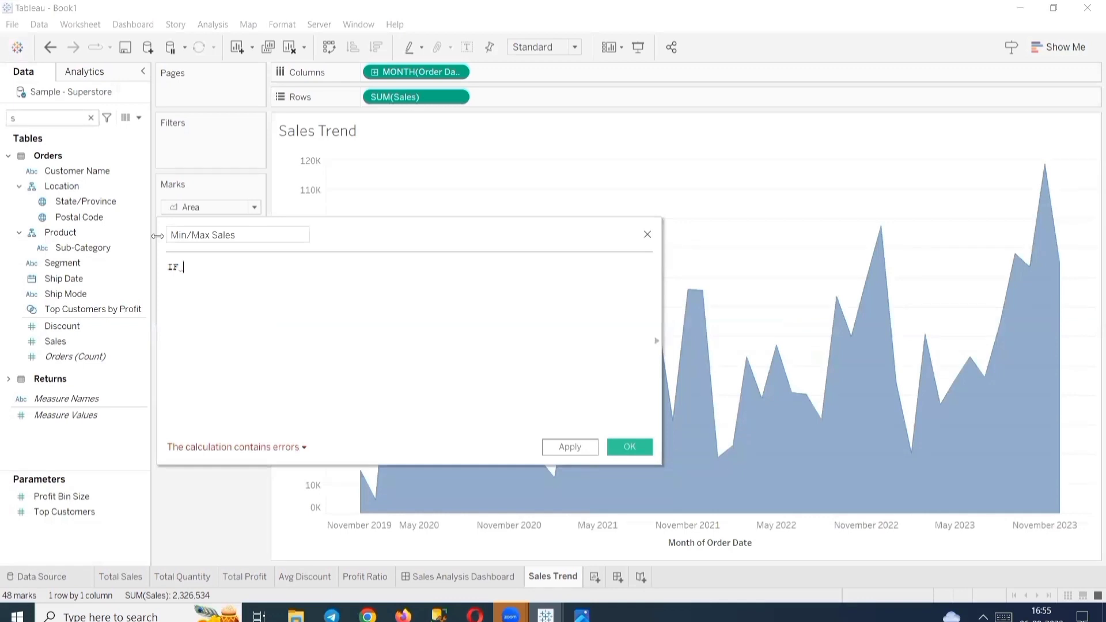
pyautogui.write('wind')
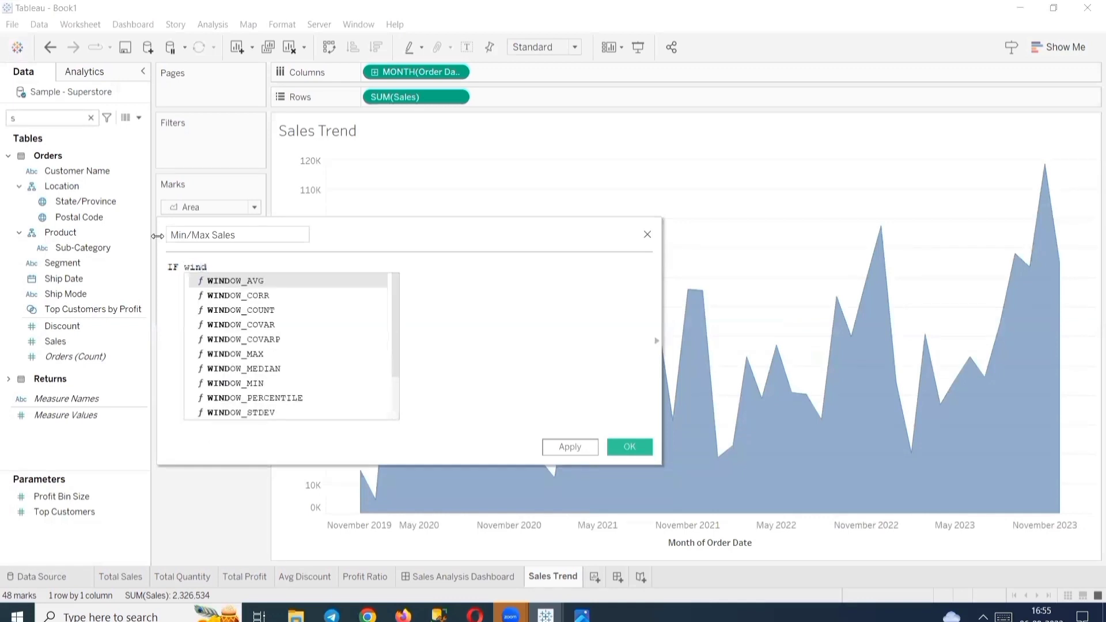
pyautogui.press('Down')
pyautogui.press('Down')
pyautogui.press('Down')
pyautogui.press('Down')
pyautogui.press('Down')
pyautogui.press('Down')
pyautogui.press('Down')
pyautogui.press('Return')
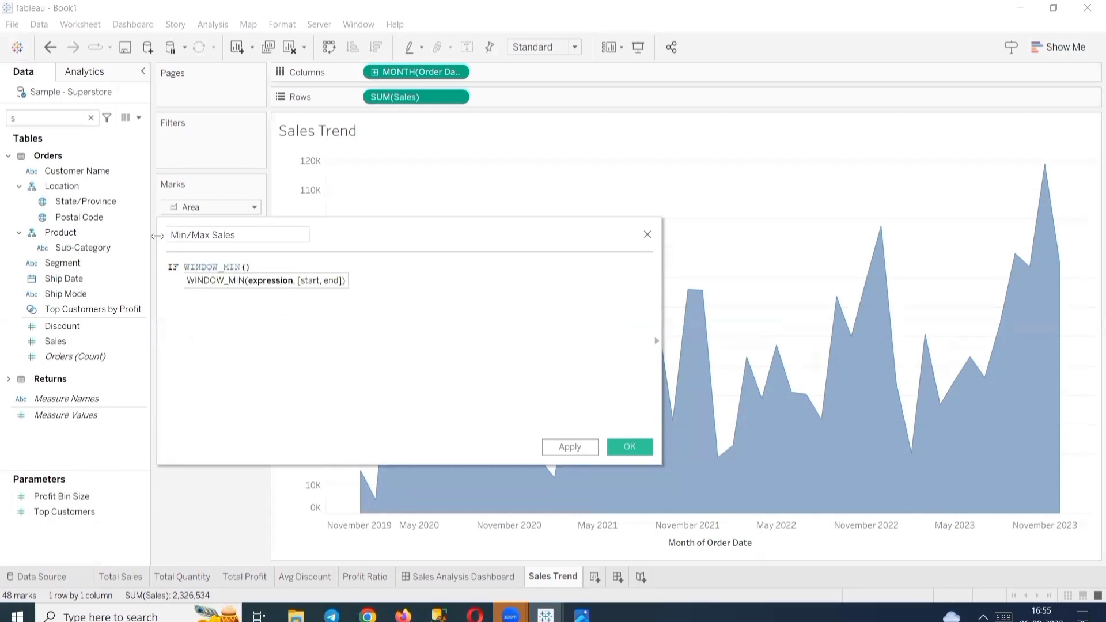
pyautogui.write('SUM(s')
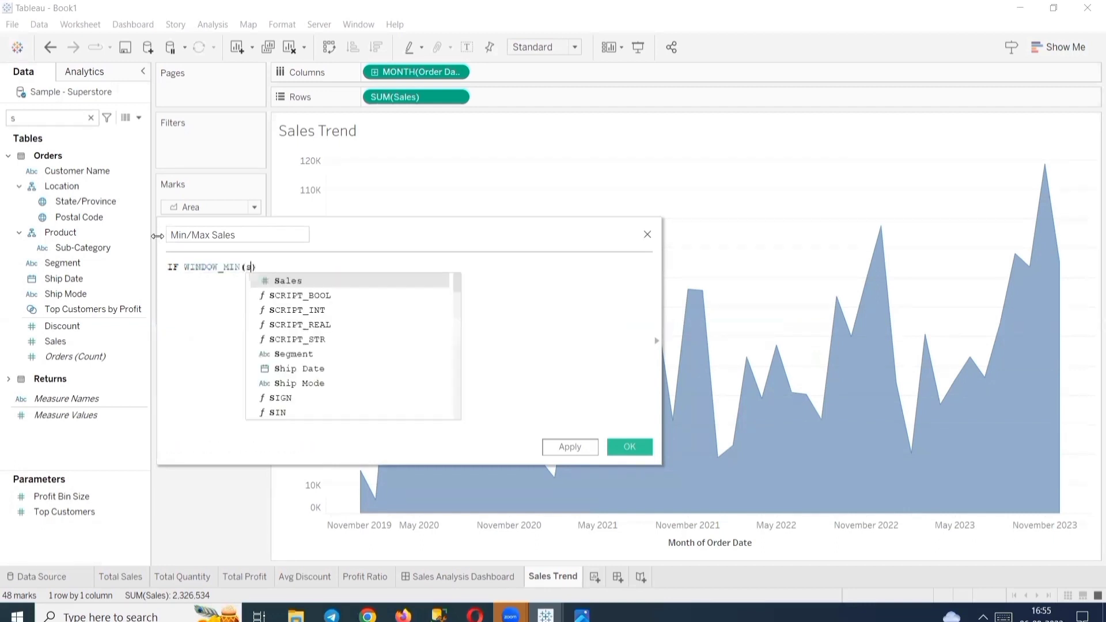
pyautogui.write('ale')
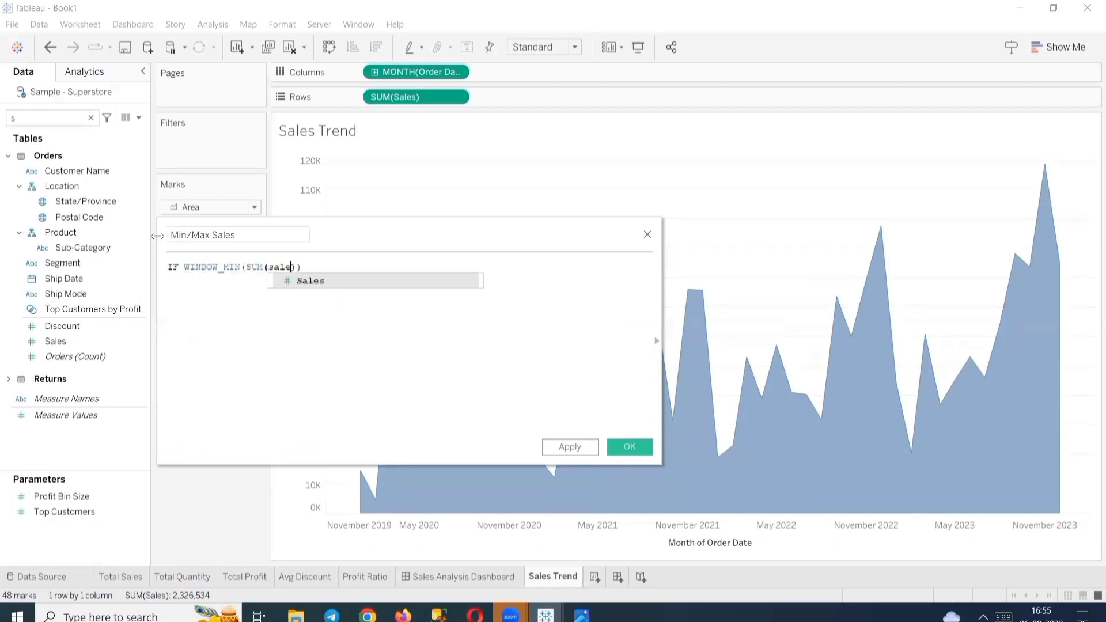
pyautogui.press('Return')
# Complete the minimum condition in the formula with =SUM([Sales]) THEN SUM([Sales]).
pyautogui.write('=')
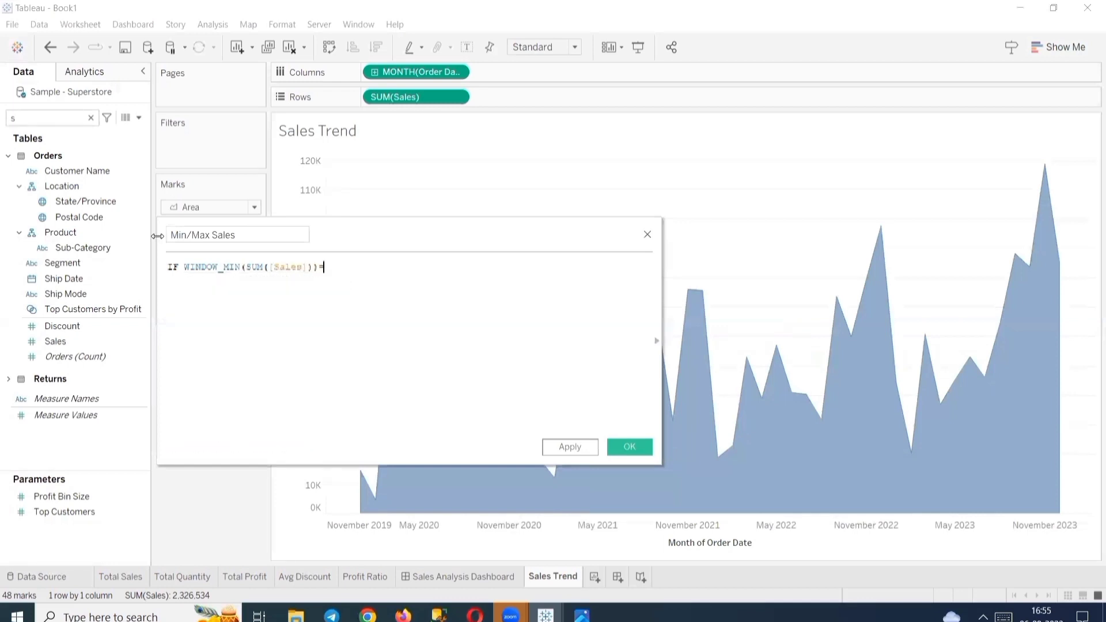
pyautogui.write('SUM(')
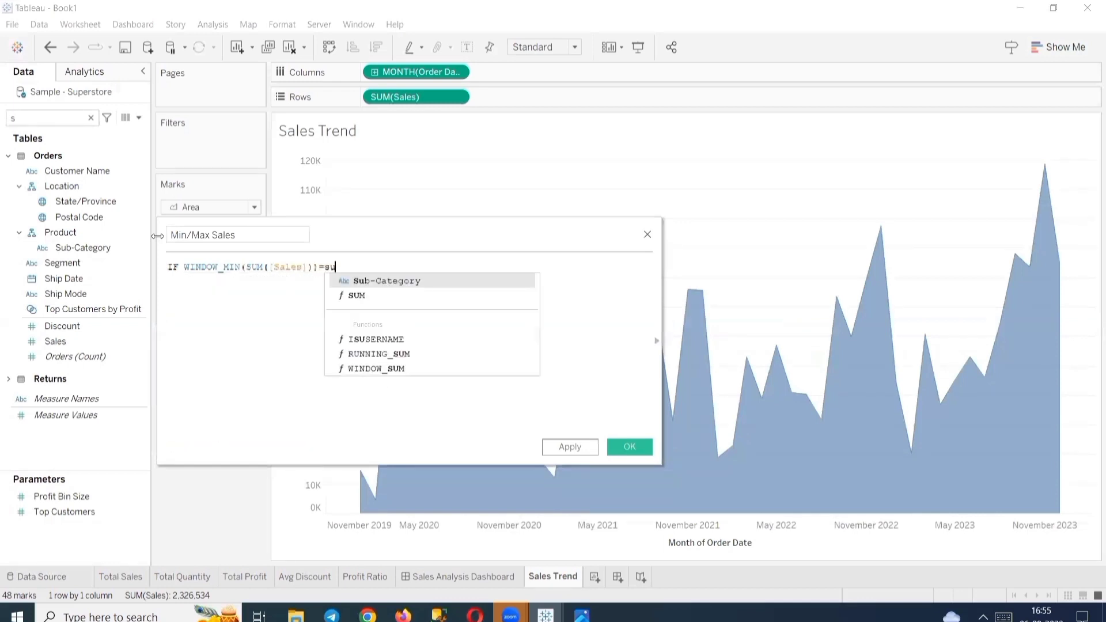
pyautogui.write('sale')
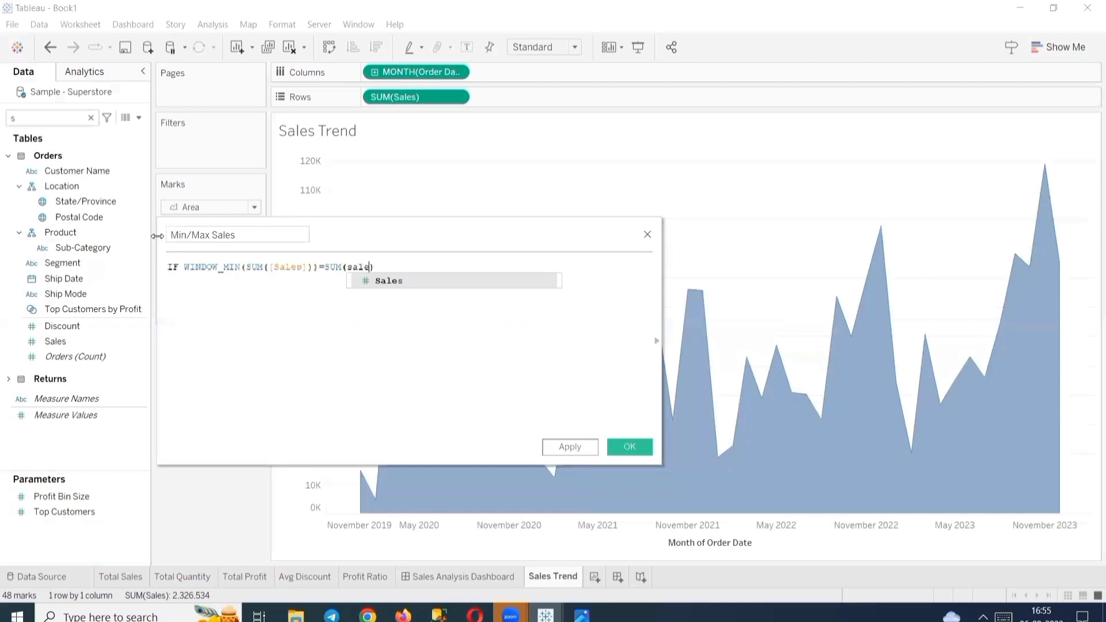
pyautogui.press('Return')
pyautogui.write('THEN')
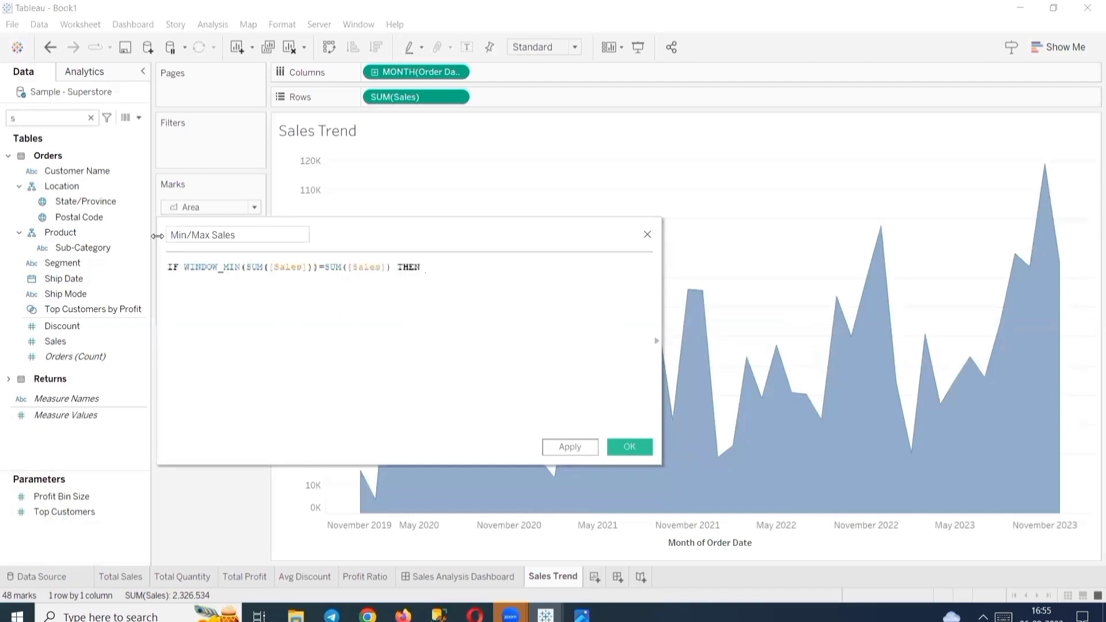
pyautogui.write(' SUM(s')
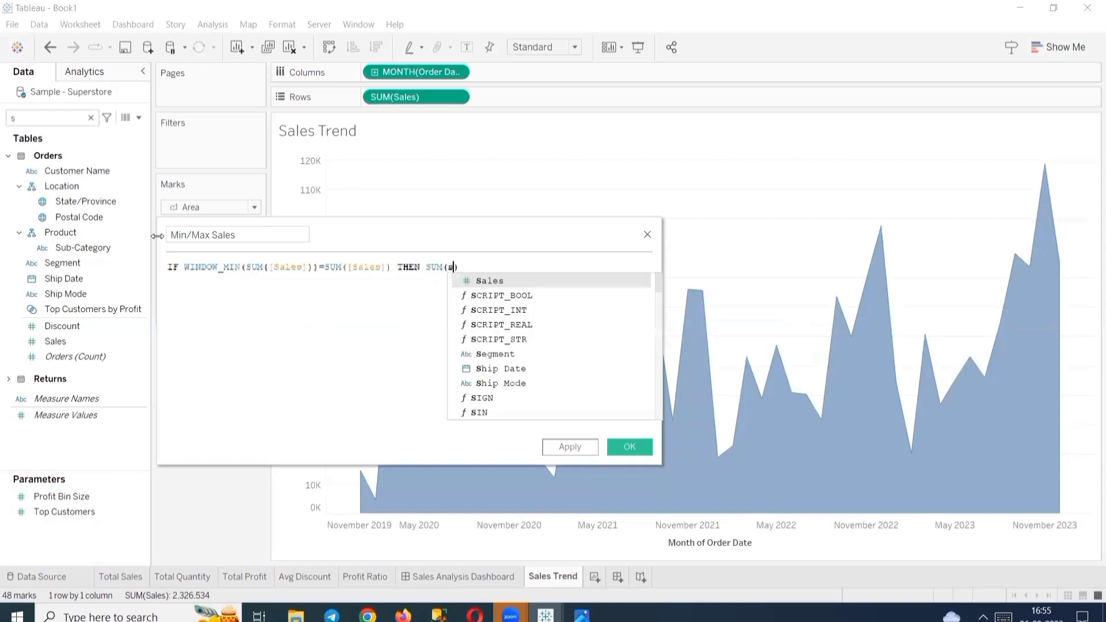
pyautogui.write('al')
pyautogui.press('Return')
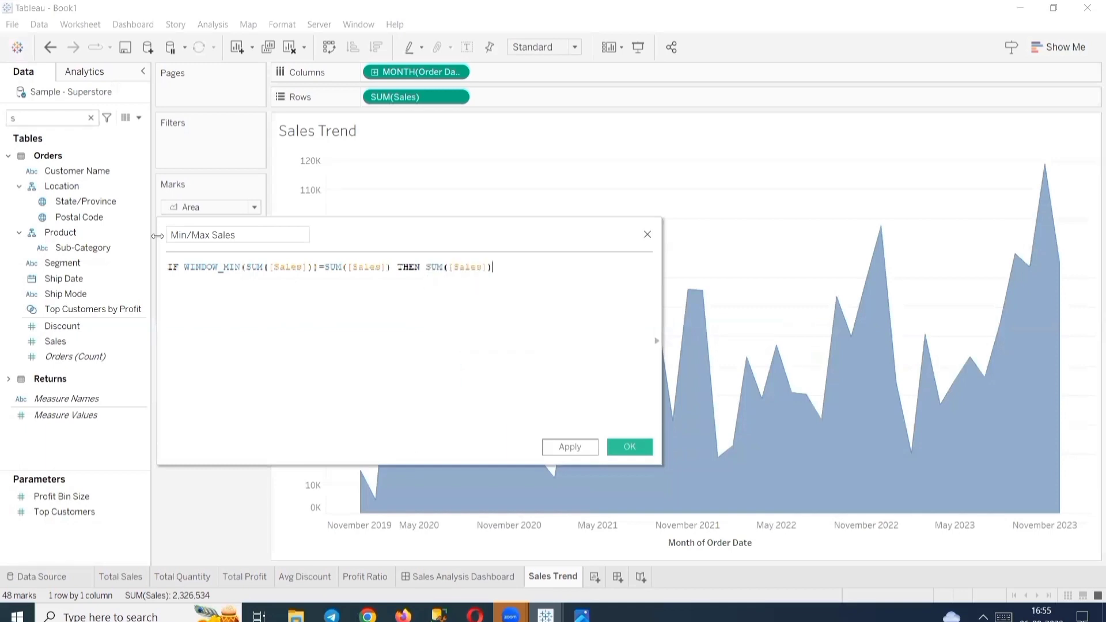
# Copy the WINDOW_MIN condition with its THEN result and paste it on a second line after ELSEIF.
pyautogui.hotkey('shift', 'Left')
pyautogui.hotkey('shift', 'Left')
pyautogui.hotkey('shift', 'Left')
pyautogui.hotkey('shift', 'Left')
pyautogui.hotkey('shift', 'Left')
pyautogui.hotkey('shift', 'Left')
pyautogui.hotkey('shift', 'Left')
pyautogui.hotkey('shift', 'Left')
pyautogui.hotkey('shift', 'Left')
pyautogui.hotkey('shift', 'Left')
pyautogui.hotkey('shift', 'Left')
pyautogui.hotkey('shift', 'Left')
pyautogui.hotkey('shift', 'Left')
pyautogui.hotkey('shift', 'Left')
pyautogui.hotkey('shift', 'Left')
pyautogui.hotkey('shift', 'Left')
pyautogui.hotkey('shift', 'Left')
pyautogui.hotkey('shift', 'Left')
pyautogui.hotkey('shift', 'Left')
pyautogui.hotkey('shift', 'Left')
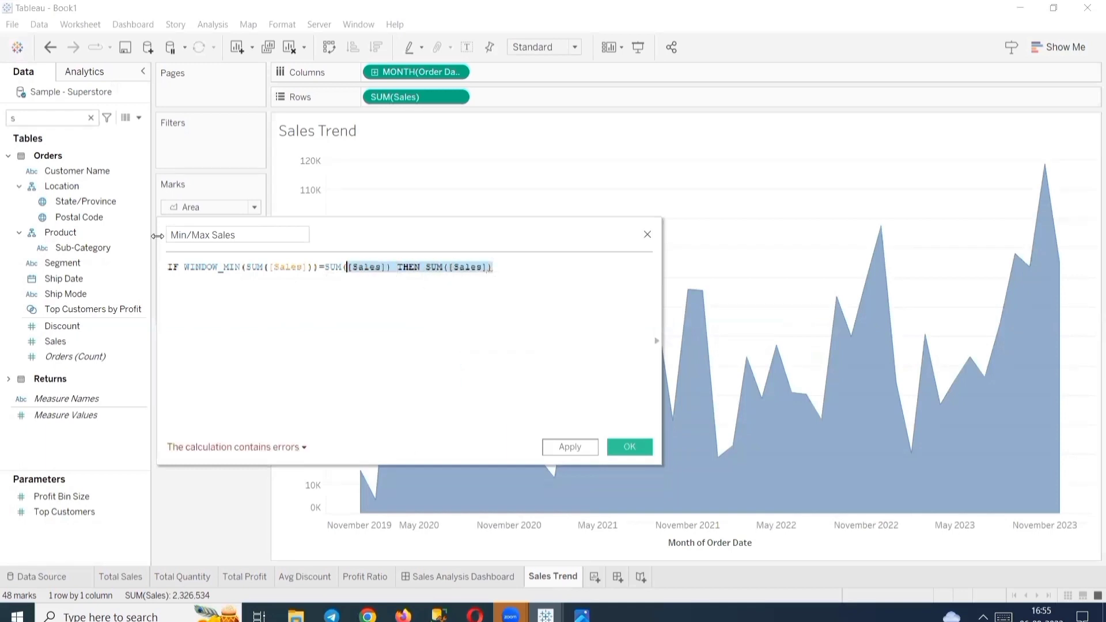
pyautogui.hotkey('shift', 'Left')
pyautogui.hotkey('shift', 'Left')
pyautogui.hotkey('shift', 'Left')
pyautogui.hotkey('shift', 'Left')
pyautogui.hotkey('shift', 'Left')
pyautogui.hotkey('shift', 'Left')
pyautogui.hotkey('shift', 'Left')
pyautogui.hotkey('shift', 'Left')
pyautogui.hotkey('shift', 'Left')
pyautogui.hotkey('shift', 'Left')
pyautogui.hotkey('shift', 'Left')
pyautogui.hotkey('shift', 'Left')
pyautogui.hotkey('shift', 'Left')
pyautogui.hotkey('shift', 'Left')
pyautogui.hotkey('shift', 'Left')
pyautogui.hotkey('shift', 'Left')
pyautogui.hotkey('shift', 'Left')
pyautogui.hotkey('shift', 'Left')
pyautogui.hotkey('shift', 'Left')
pyautogui.hotkey('shift', 'Left')
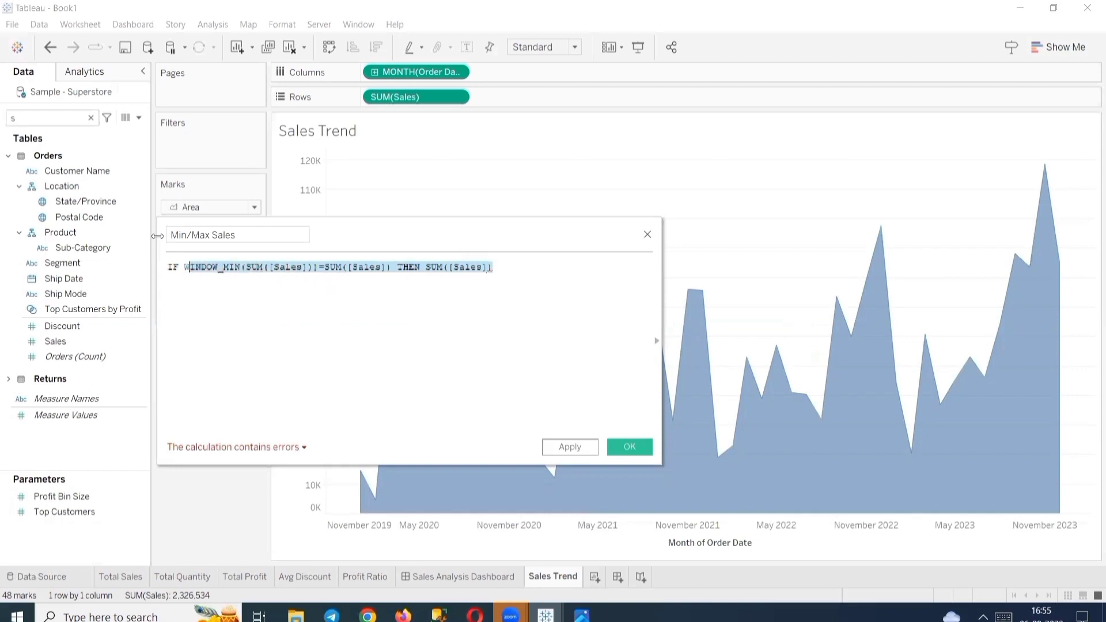
pyautogui.hotkey('shift', 'Left')
pyautogui.hotkey('ctrl', 'c')
pyautogui.press('Right')
pyautogui.press('Return')
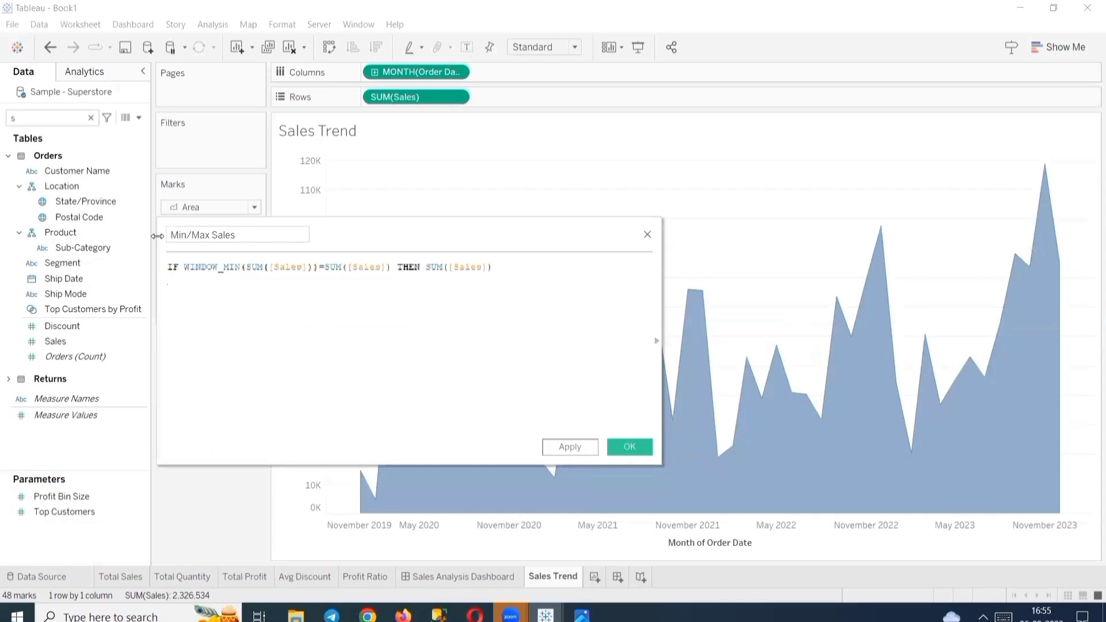
pyautogui.write('else')
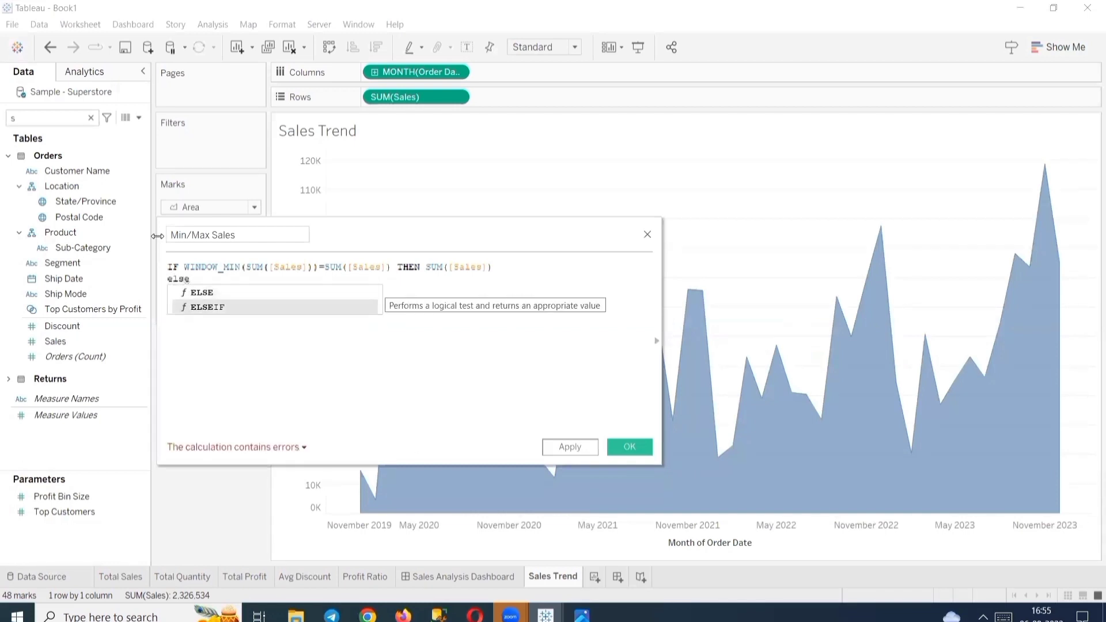
pyautogui.press('Return')
pyautogui.hotkey('ctrl', 'v')
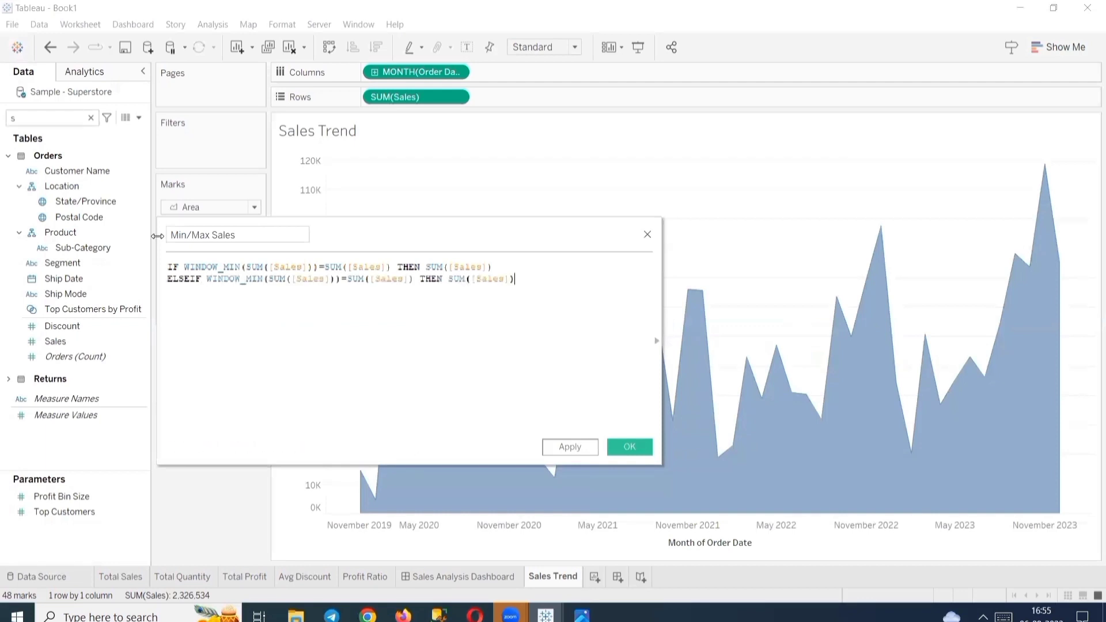
# Replace WINDOW_MIN with WINDOW_MAX in the ELSEIF line of the formula.
pyautogui.press('Left')
pyautogui.press('Left')
pyautogui.press('Left')
pyautogui.press('Left')
pyautogui.press('Left')
pyautogui.press('Left')
pyautogui.press('Left')
pyautogui.press('Left')
pyautogui.press('Left')
pyautogui.press('Left')
pyautogui.press('Left')
pyautogui.press('Left')
pyautogui.press('Left')
pyautogui.press('Left')
pyautogui.press('Left')
pyautogui.press('Left')
pyautogui.press('Left')
pyautogui.press('Left')
pyautogui.press('Left')
pyautogui.press('Left')
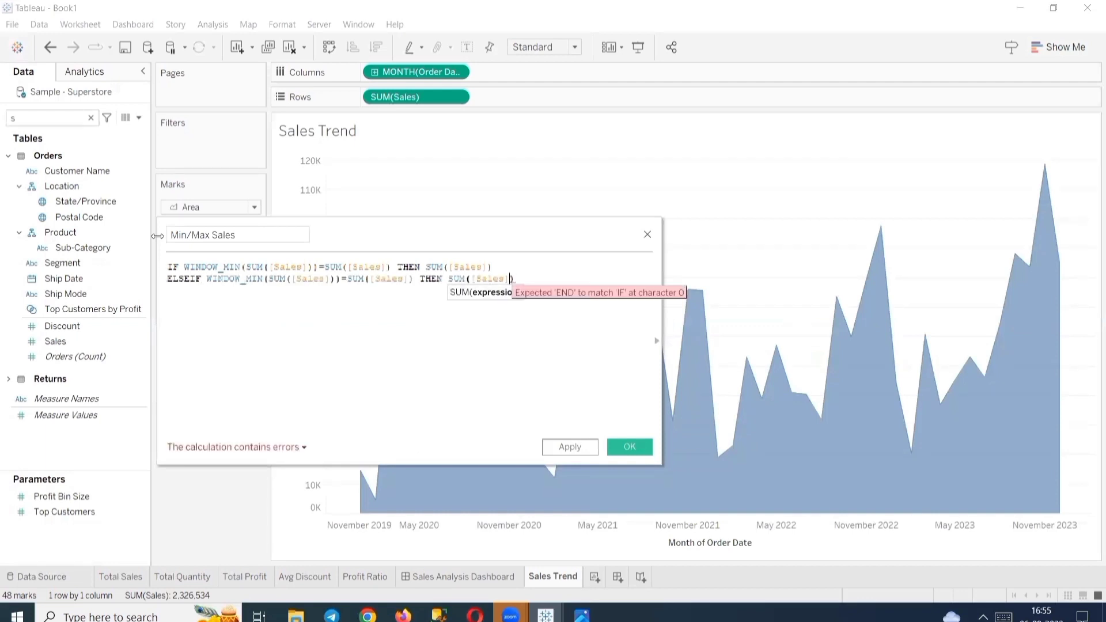
pyautogui.press('Left')
pyautogui.press('Left')
pyautogui.press('Left')
pyautogui.press('Left')
pyautogui.press('Left')
pyautogui.press('Left')
pyautogui.press('Left')
pyautogui.press('Left')
pyautogui.press('Left')
pyautogui.press('Left')
pyautogui.press('Left')
pyautogui.press('Left')
pyautogui.press('Left')
pyautogui.press('Left')
pyautogui.press('Left')
pyautogui.press('Left')
pyautogui.press('Left')
pyautogui.press('Left')
pyautogui.press('Left')
pyautogui.press('Left')
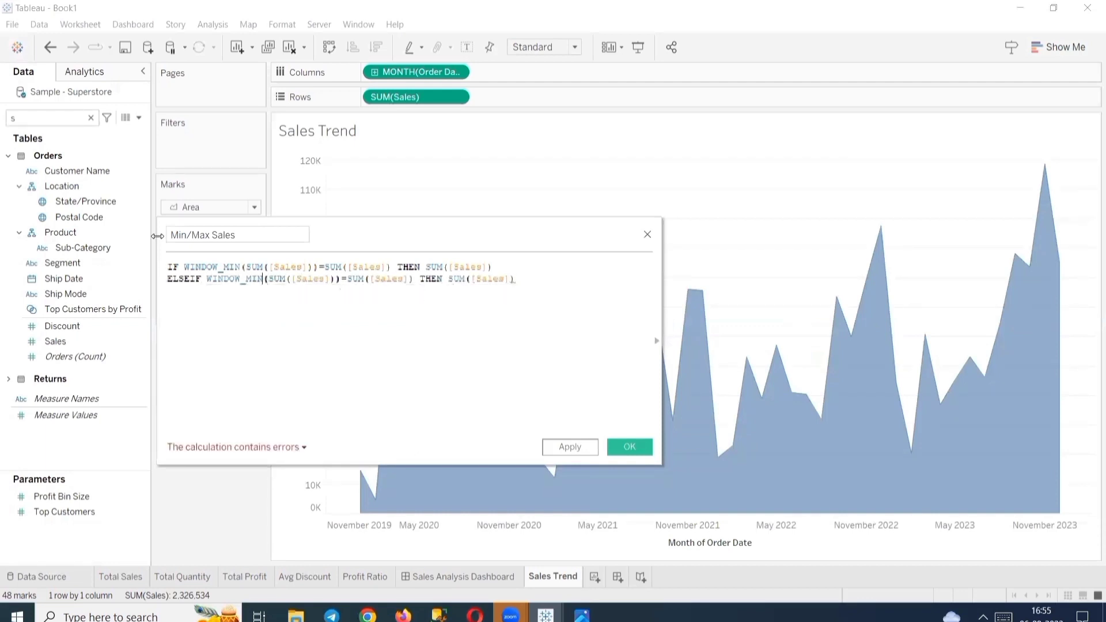
pyautogui.press('BackSpace')
pyautogui.press('BackSpace')
pyautogui.write('a')
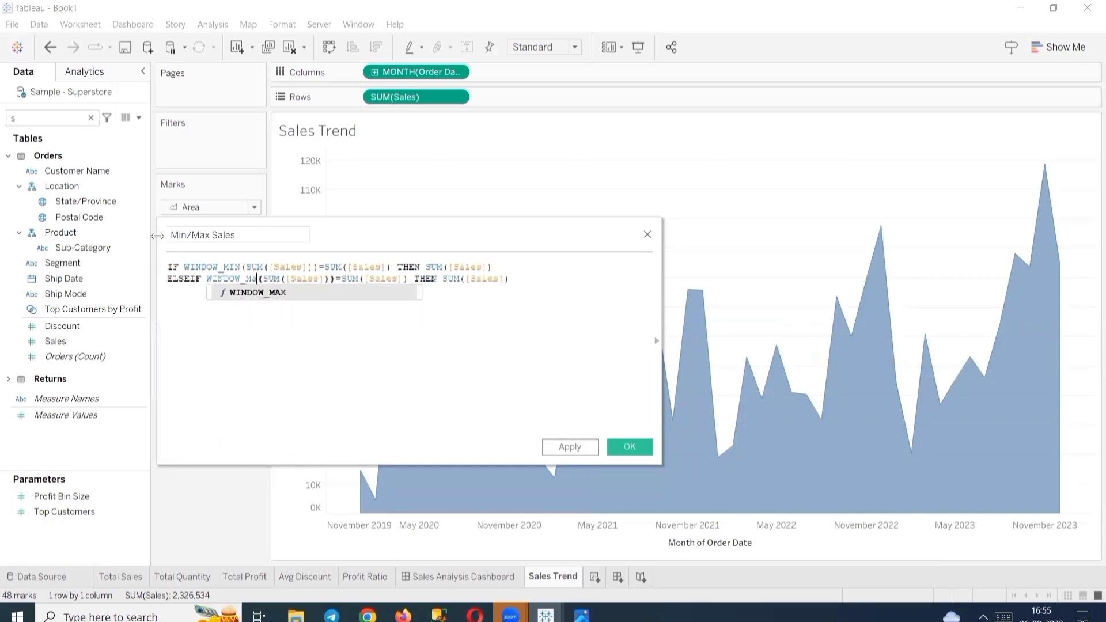
pyautogui.press('Return')
# Close the formula with END after the ELSEIF line, then apply and save the calculated field.
pyautogui.press('End')
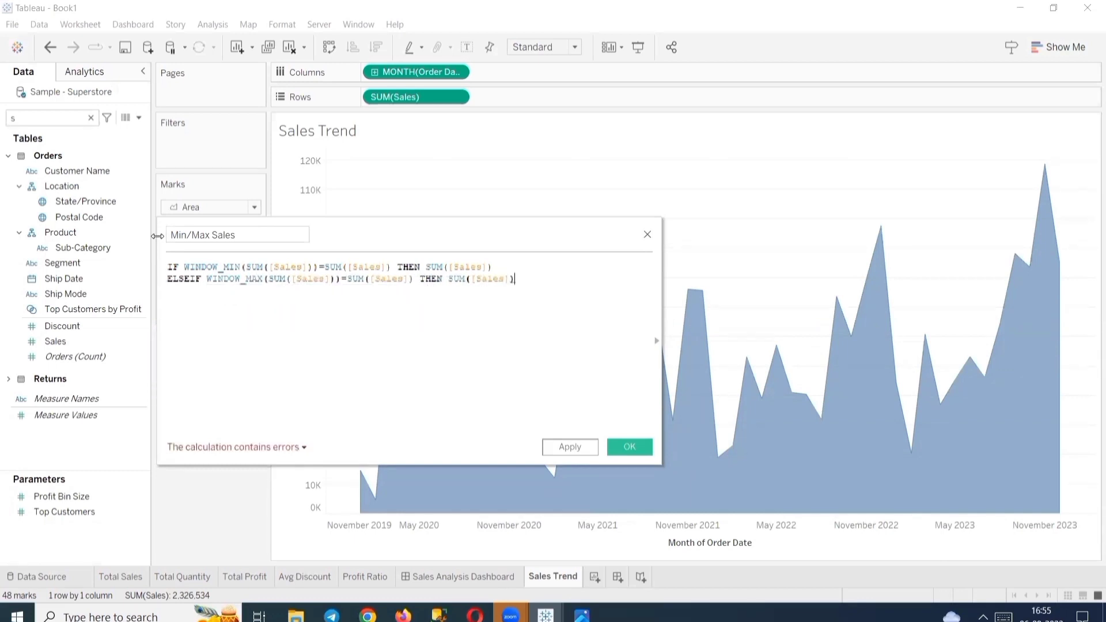
pyautogui.write('END')
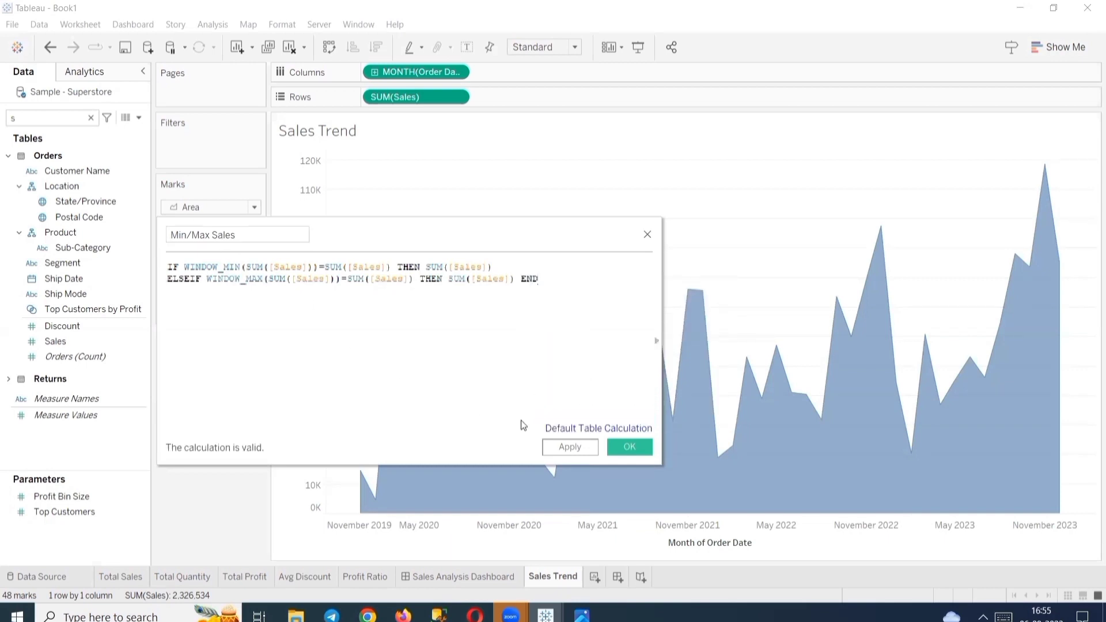
pyautogui.click(572, 446)
pyautogui.click(630, 448)
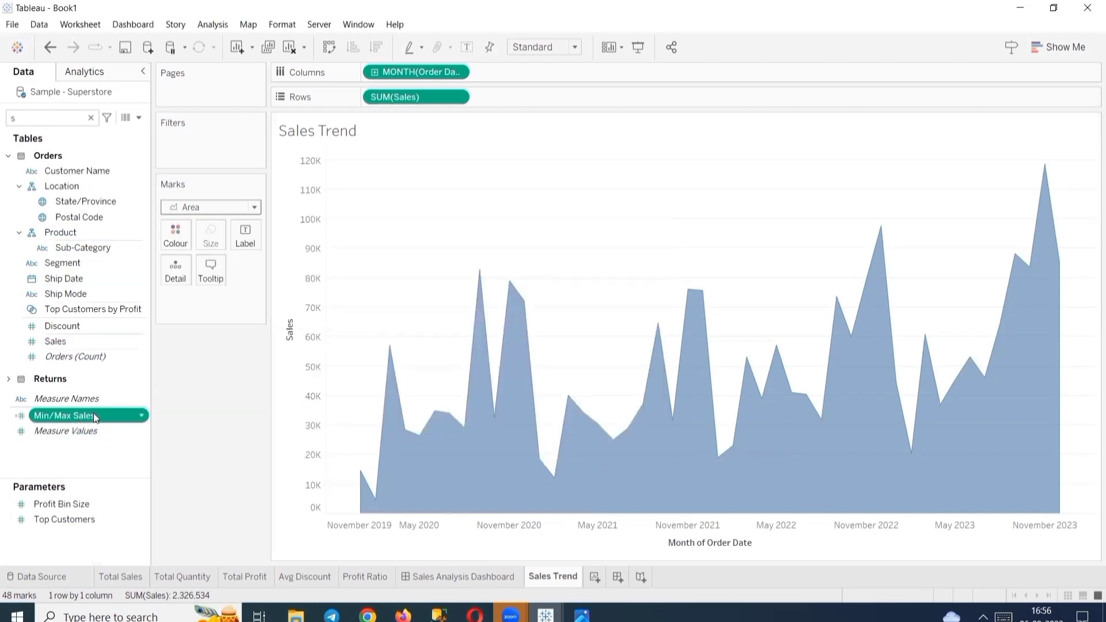
# Place Min/Max Sales on Rows after SUM(Sales) and set its mark type to Circle.
pyautogui.moveTo(93, 412); pyautogui.dragTo(571, 99)
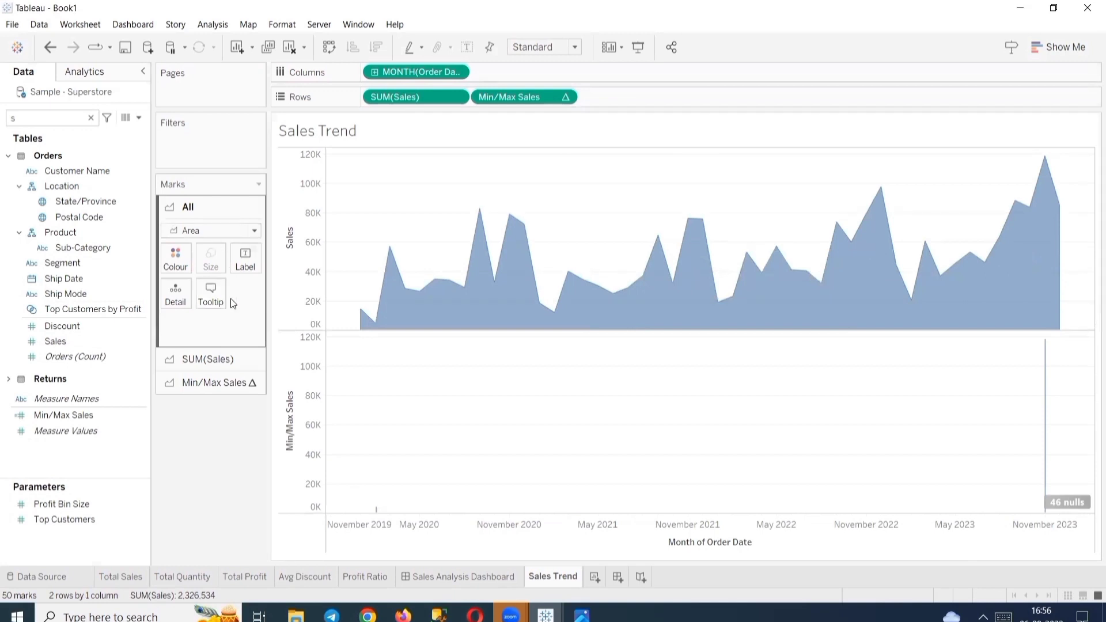
pyautogui.click(236, 383)
pyautogui.click(234, 277)
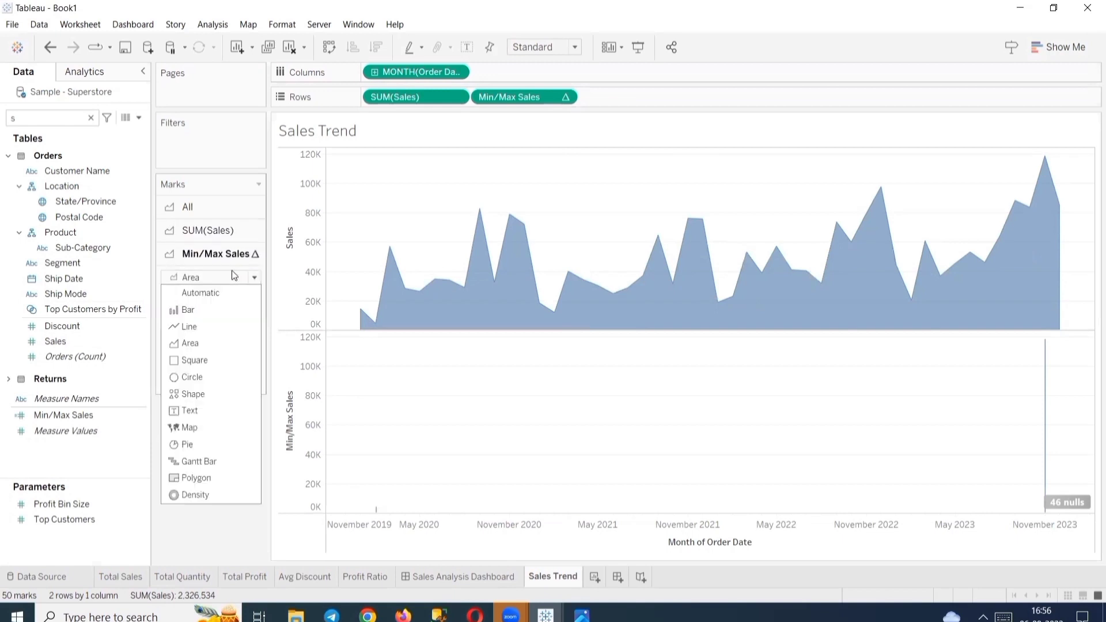
pyautogui.click(198, 376)
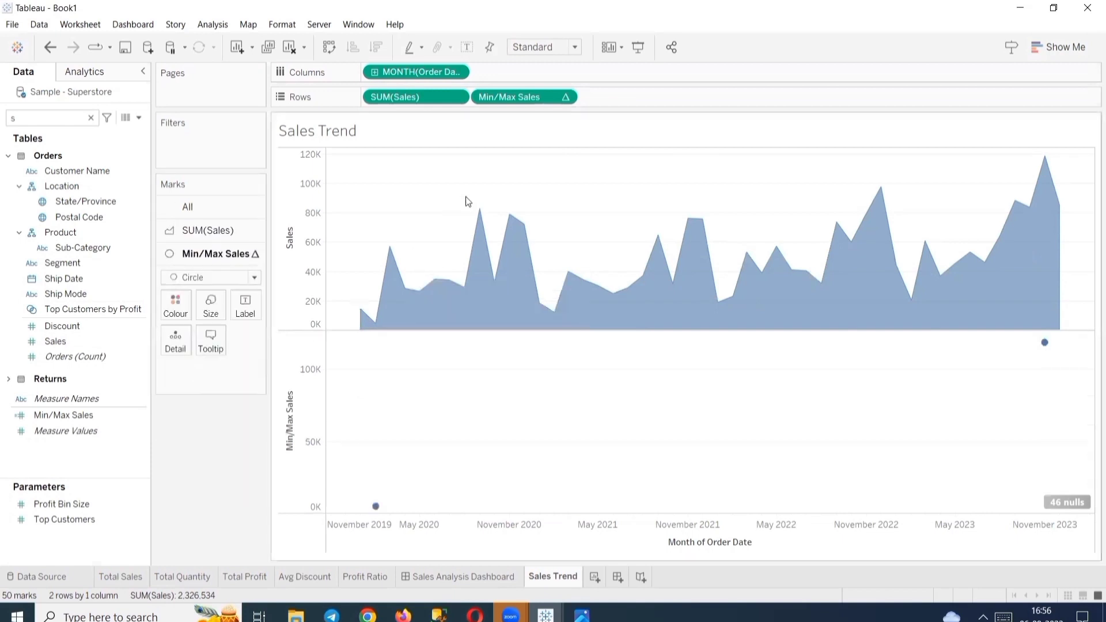
# Combine Min/Max Sales with SUM(Sales) as a dual axis and hide the Min/Max Sales axis header.
pyautogui.click(560, 97)
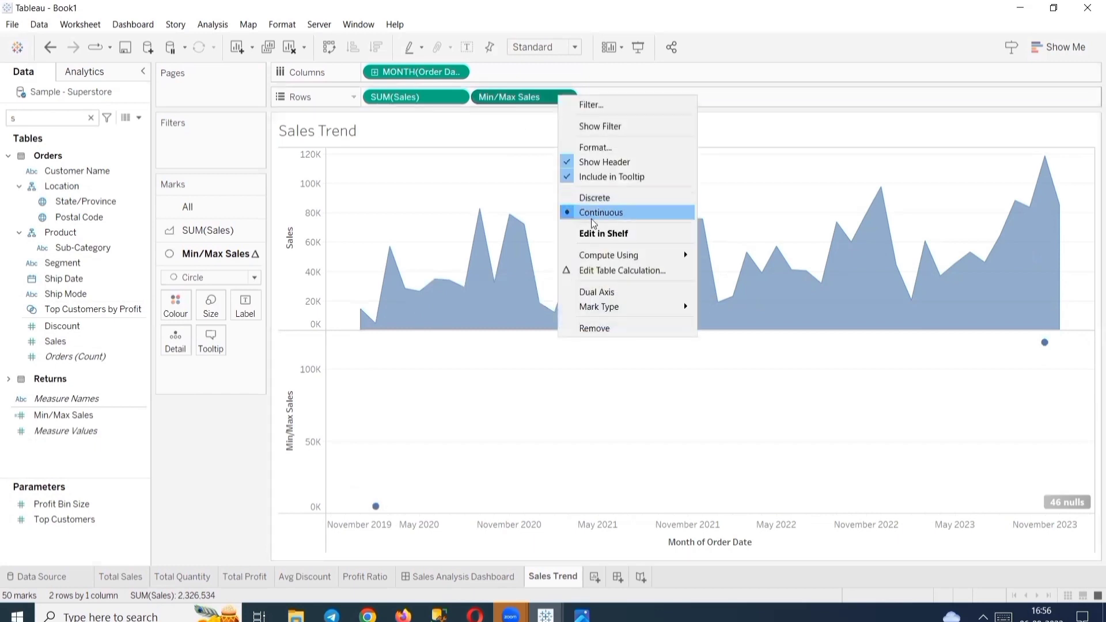
pyautogui.click(603, 292)
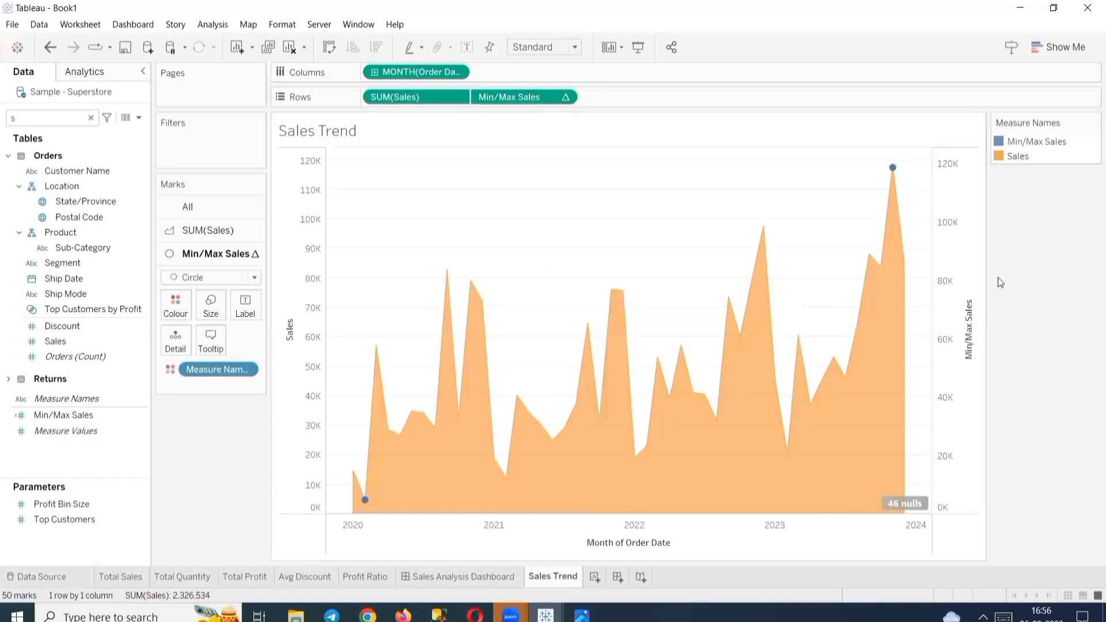
pyautogui.rightClick(947, 307)
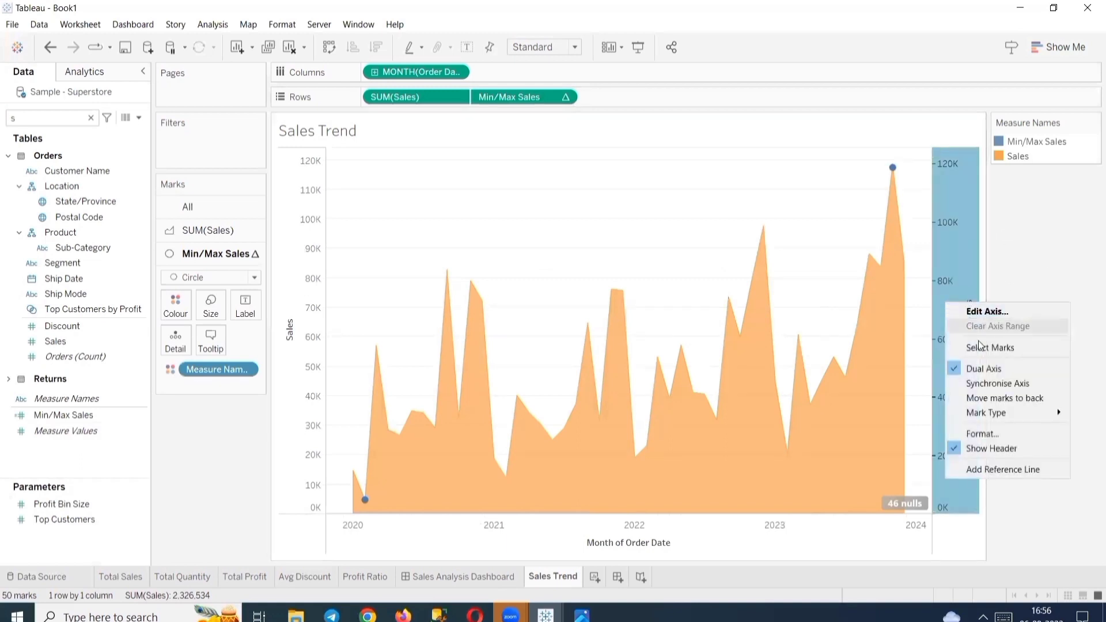
pyautogui.click(994, 446)
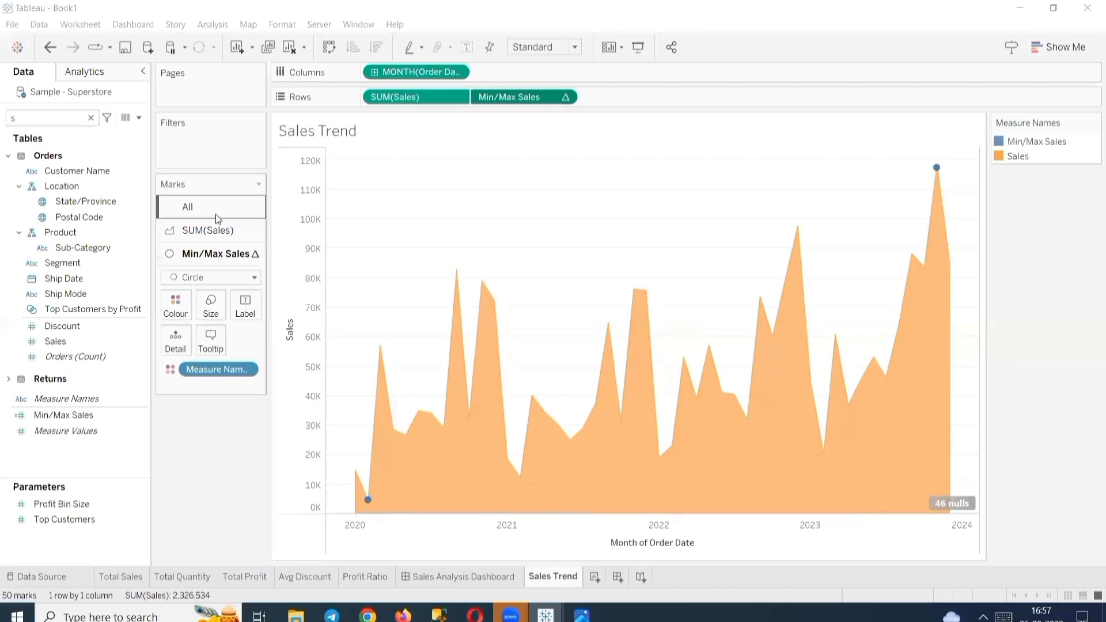
# Remove Measure Names from the SUM(Sales) marks and colour the area light blue.
pyautogui.click(207, 230)
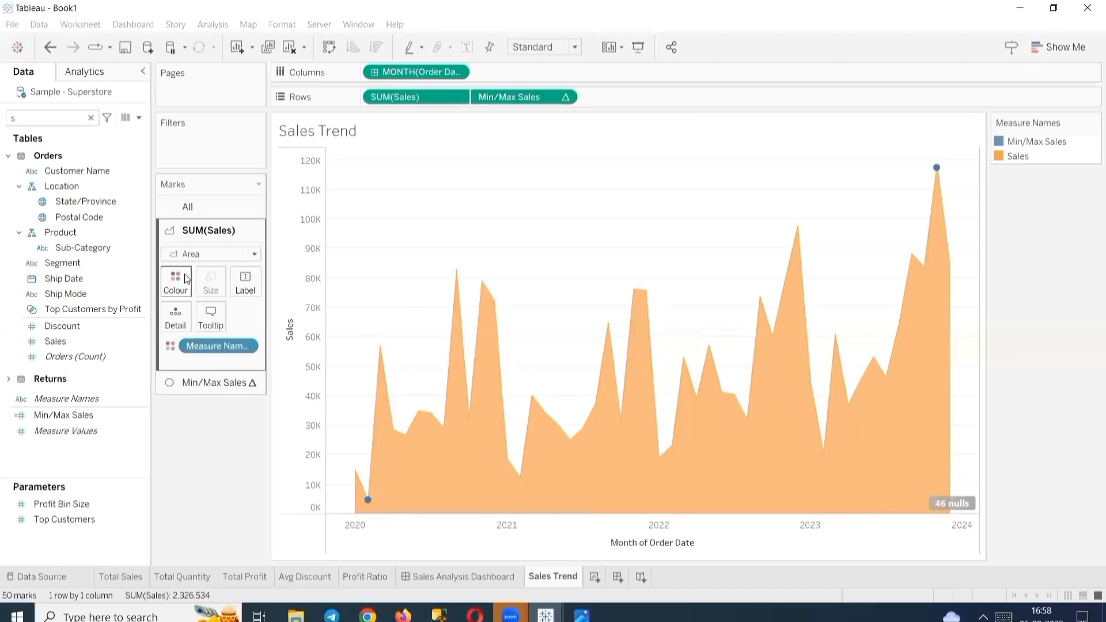
pyautogui.click(187, 280)
pyautogui.click(229, 457)
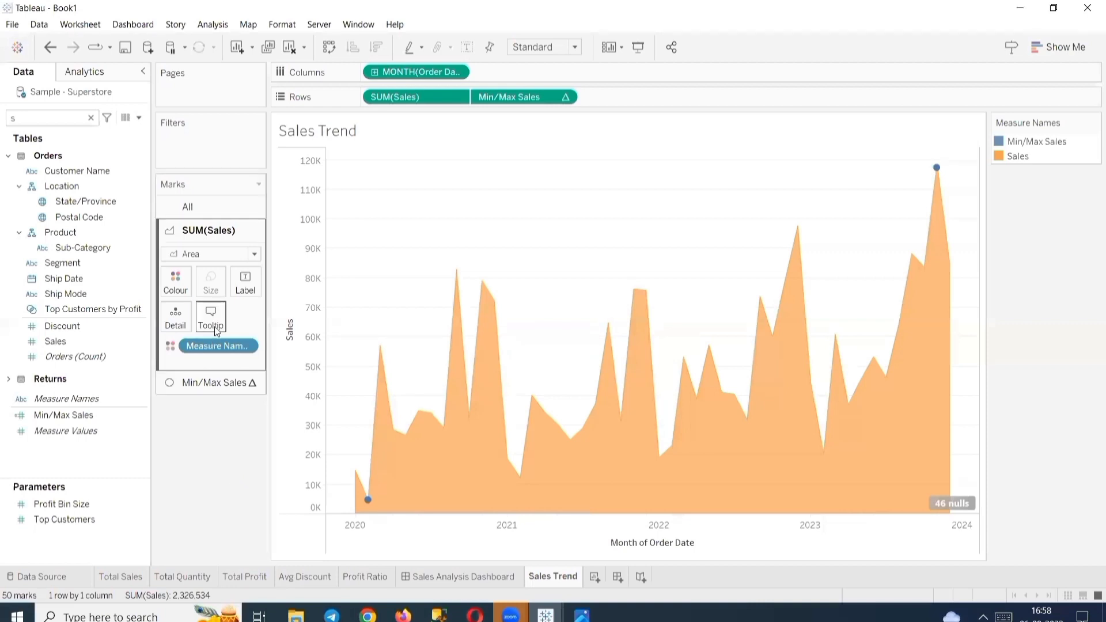
pyautogui.moveTo(220, 341); pyautogui.dragTo(221, 478)
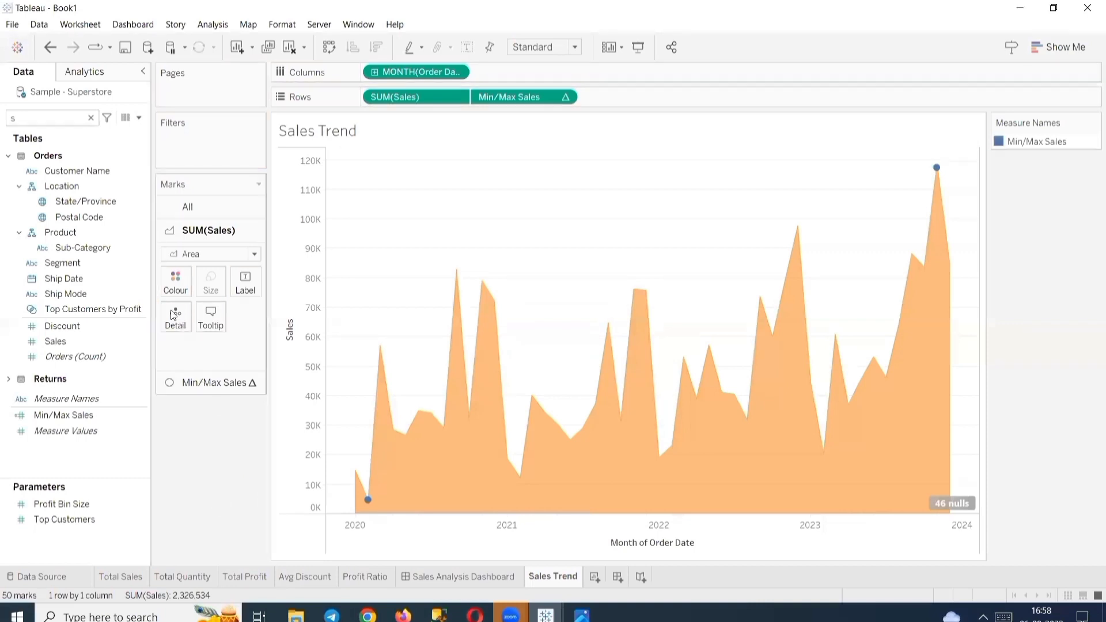
pyautogui.click(180, 285)
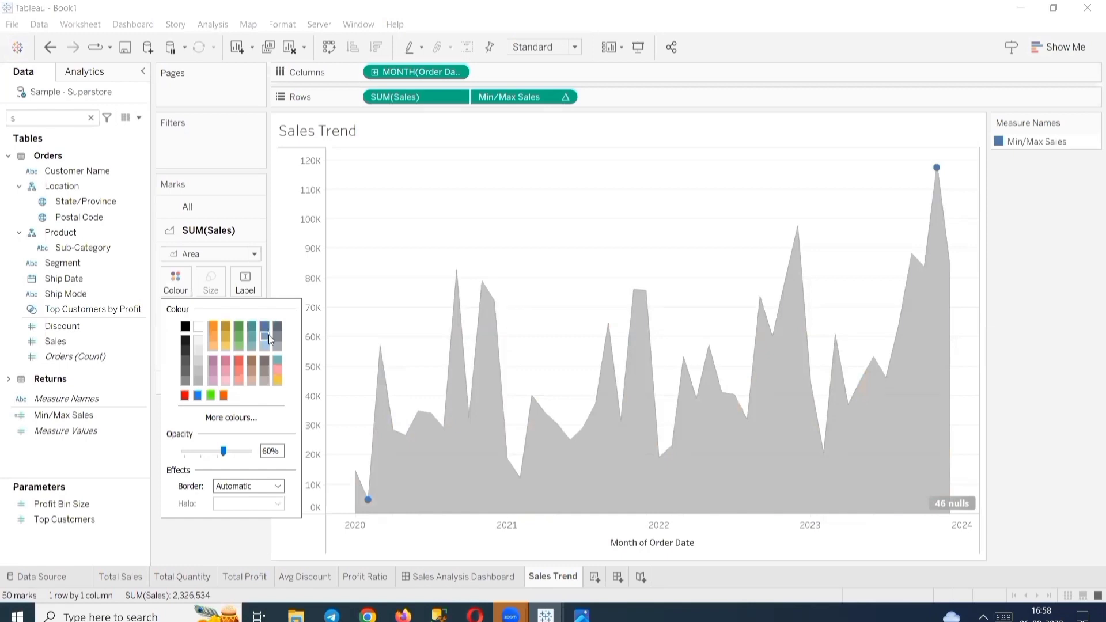
pyautogui.click(219, 545)
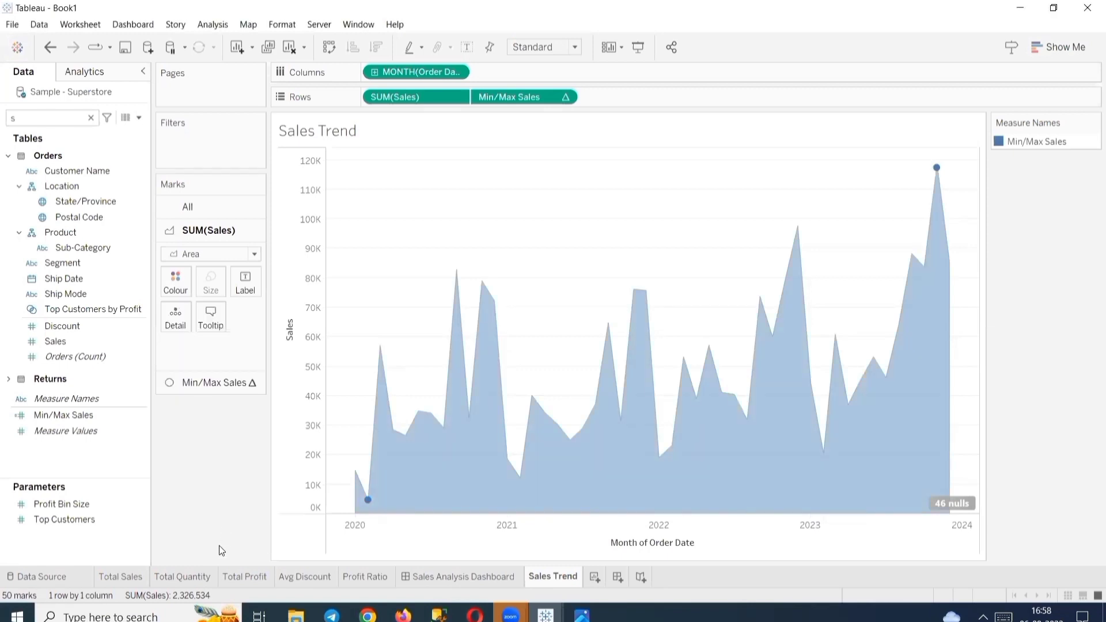
# Find the Min/Max Sales calculated field by searching the data fields for "min" and duplicate it.
pyautogui.click(226, 382)
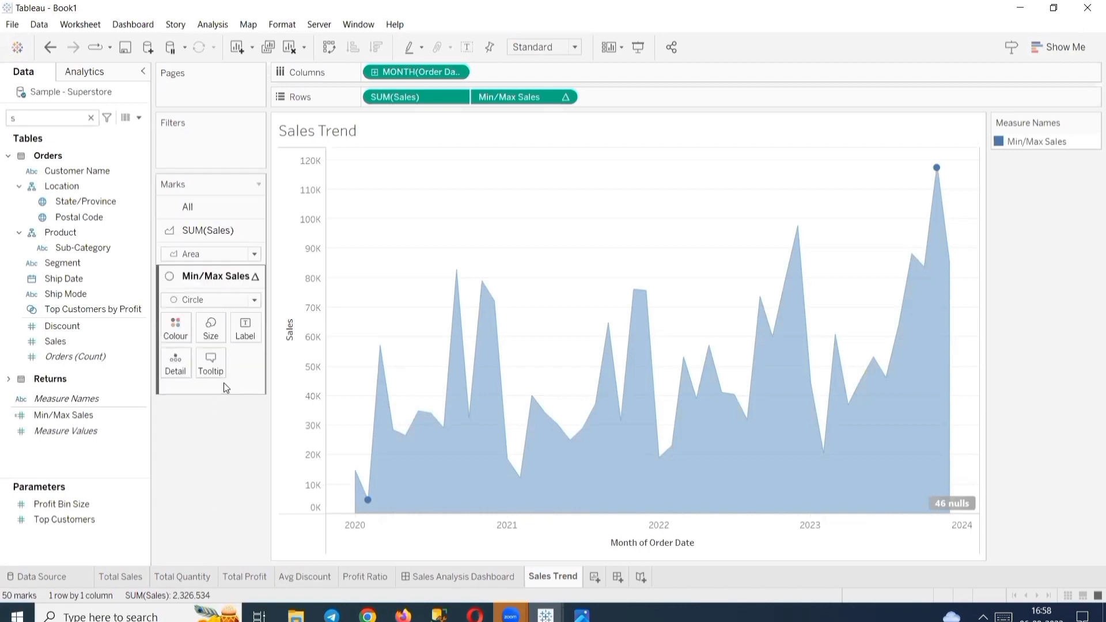
pyautogui.click(91, 118)
pyautogui.write('min')
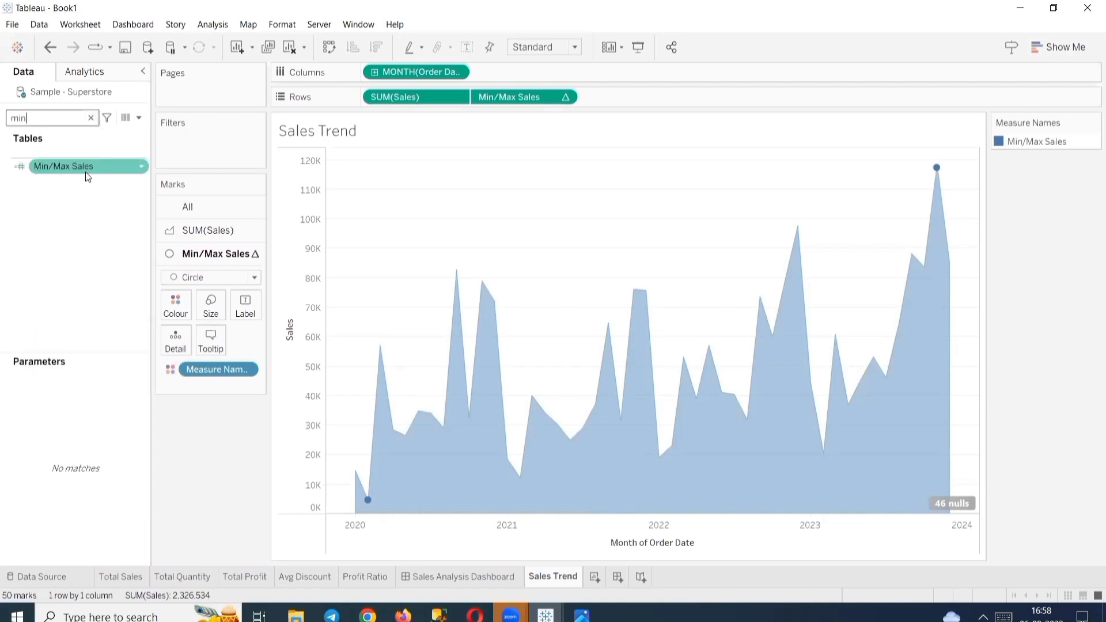
pyautogui.rightClick(85, 172)
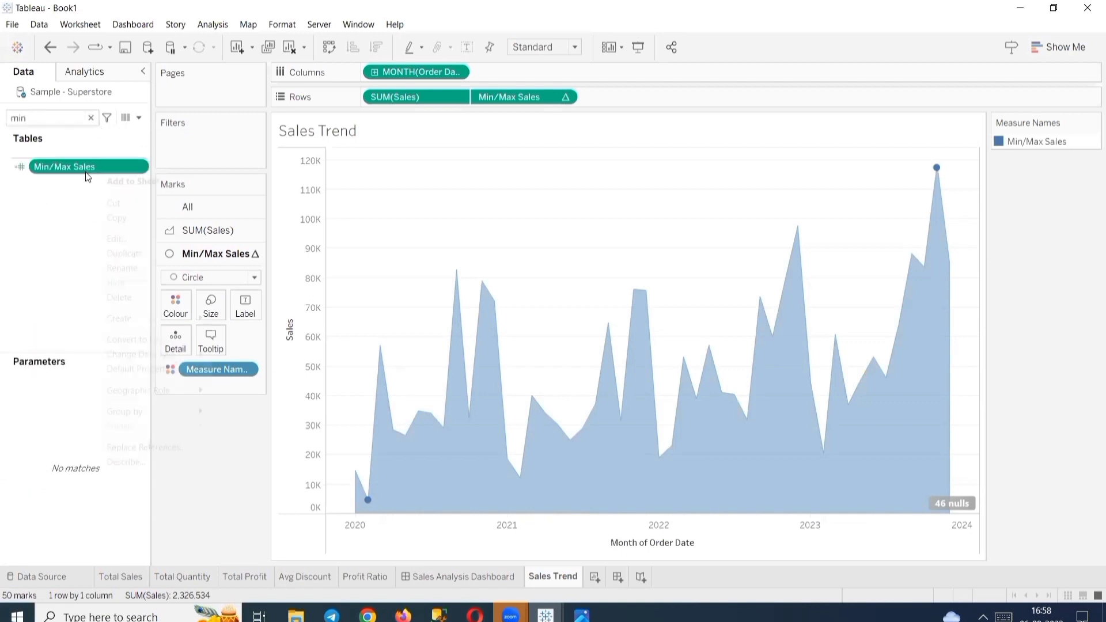
pyautogui.click(126, 236)
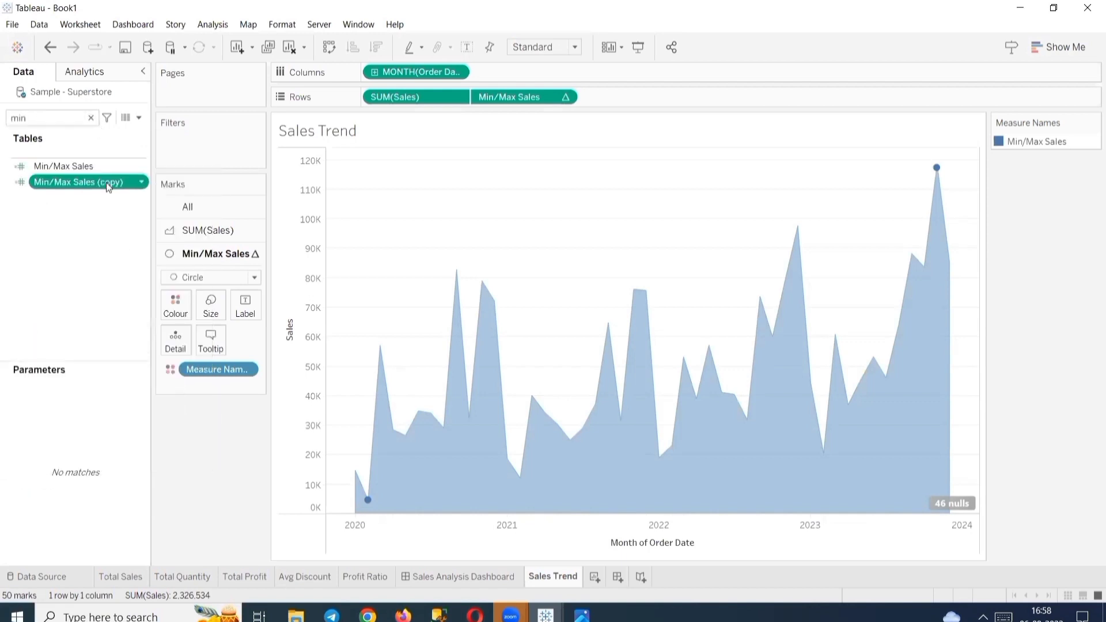
# Edit Min/Max Sales (copy) so the WINDOW_MIN condition returns 'Red' instead of SUM([Sales]).
pyautogui.rightClick(105, 182)
pyautogui.click(141, 257)
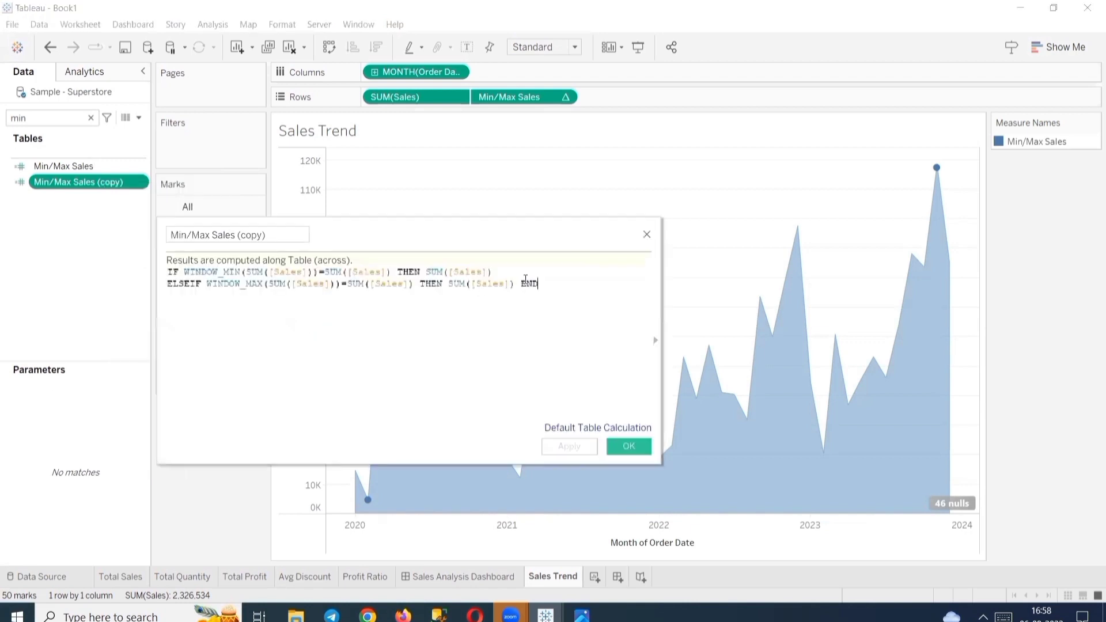
pyautogui.moveTo(492, 272); pyautogui.dragTo(427, 274)
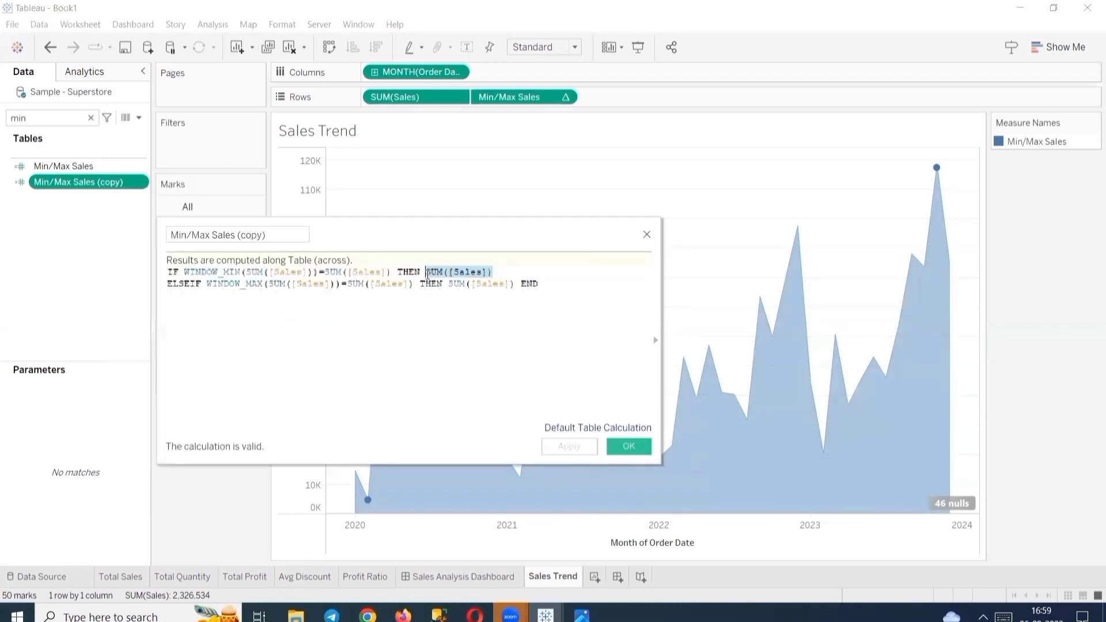
pyautogui.write("''")
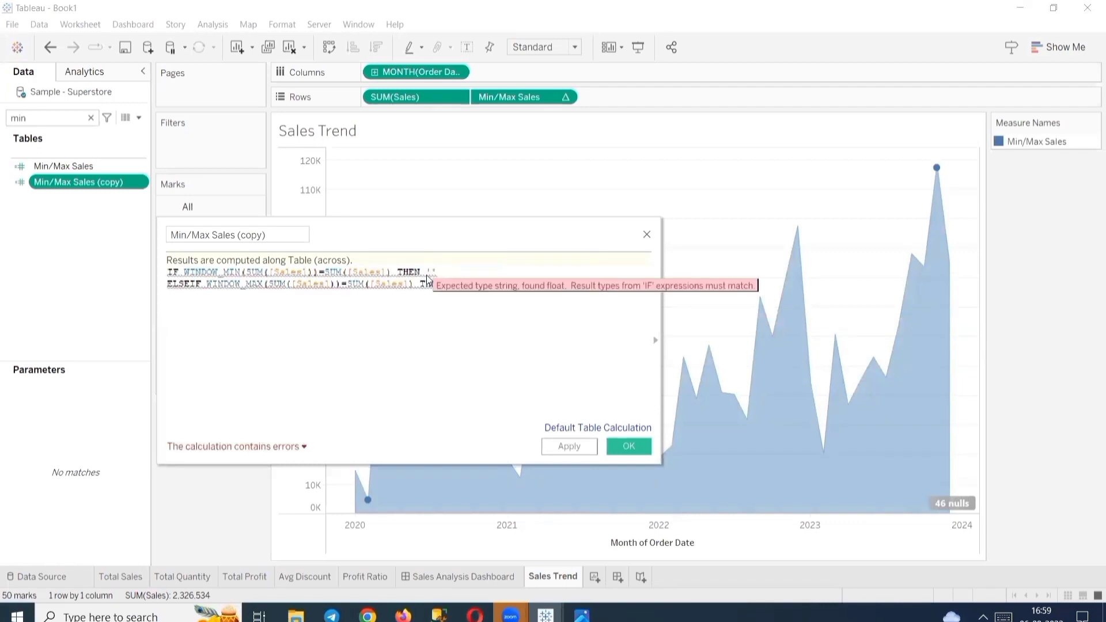
pyautogui.press('Left')
pyautogui.write('Re')
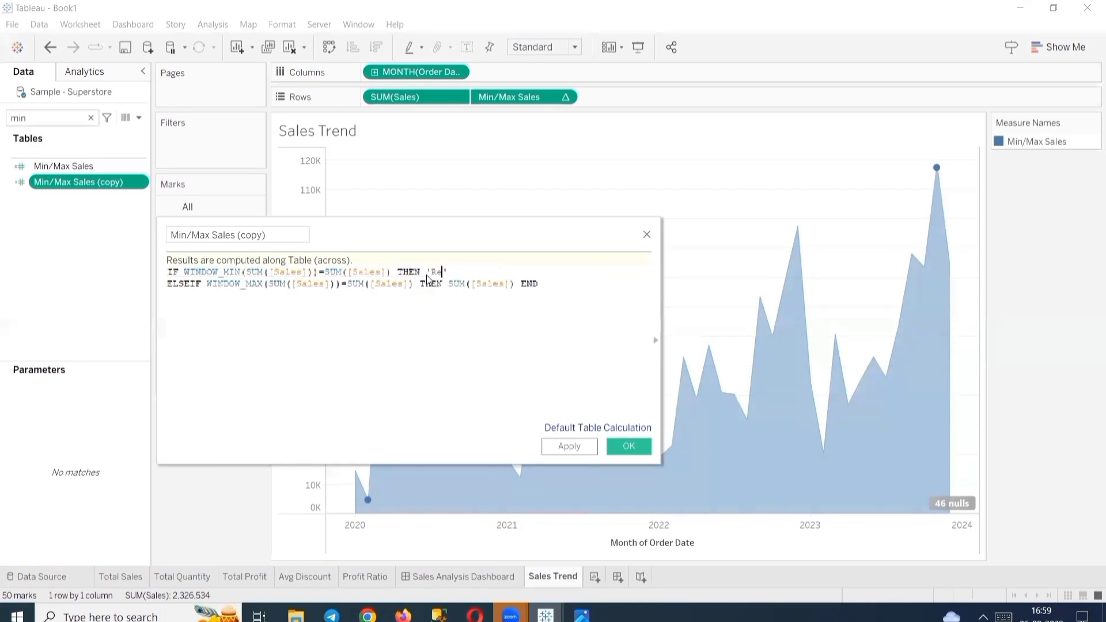
pyautogui.write('d')
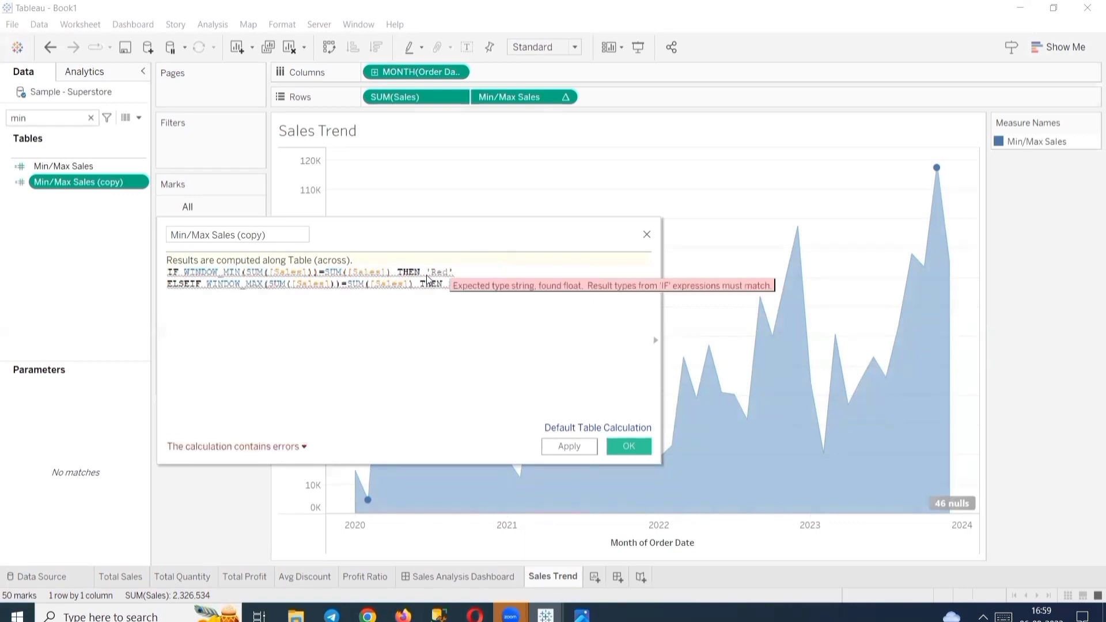
pyautogui.click(466, 335)
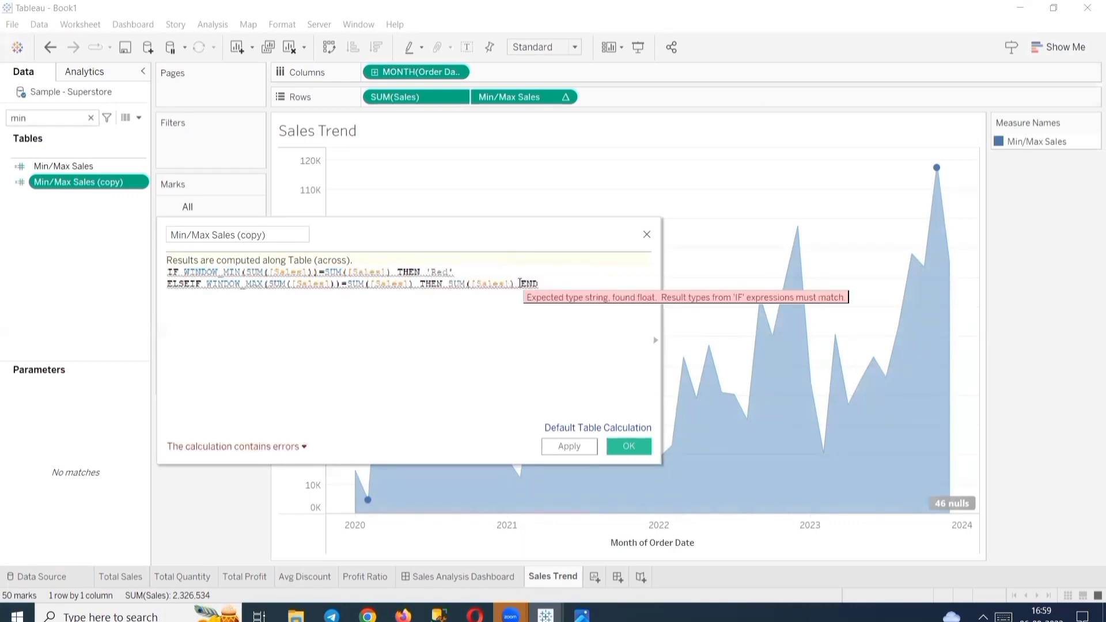
# Replace SUM([Sales]) after THEN in the WINDOW_MAX line with 'Blue'.
pyautogui.click(513, 283)
pyautogui.moveTo(513, 283); pyautogui.dragTo(449, 284)
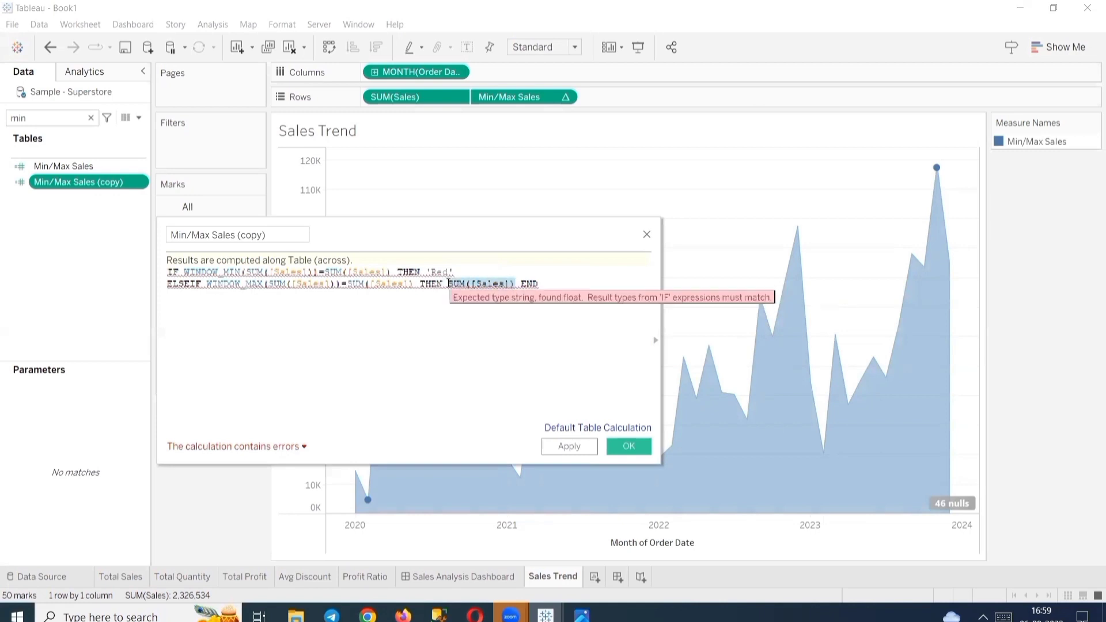
pyautogui.write("''")
pyautogui.write('Blue')
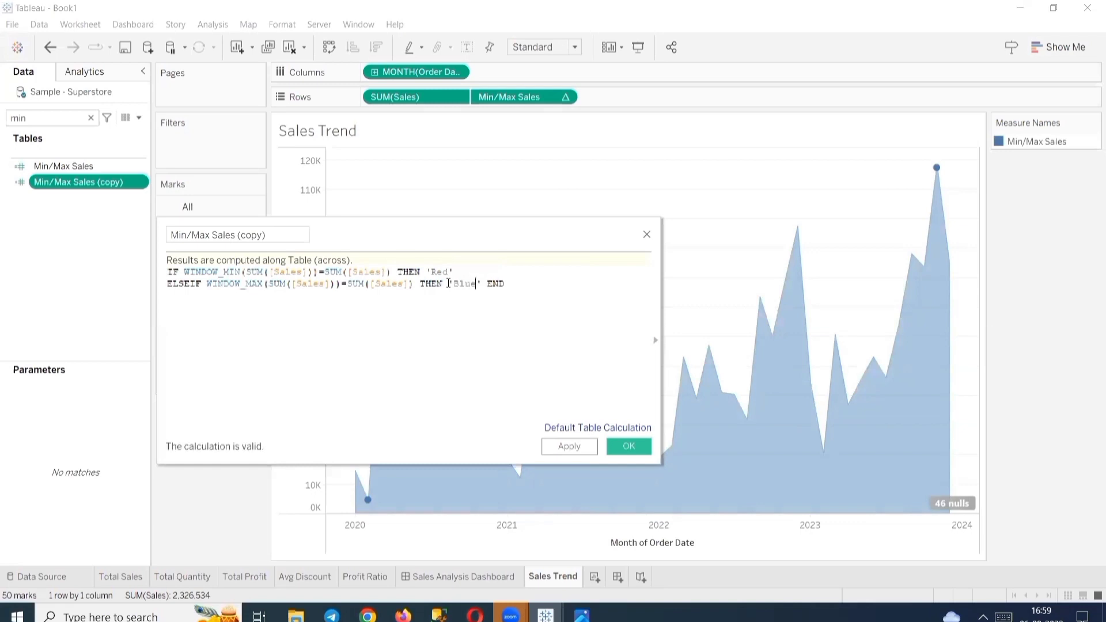
# Apply and save the calculation, and assign Min/Max Sales (copy) to Colour on the Min/Max Sales marks.
pyautogui.click(569, 446)
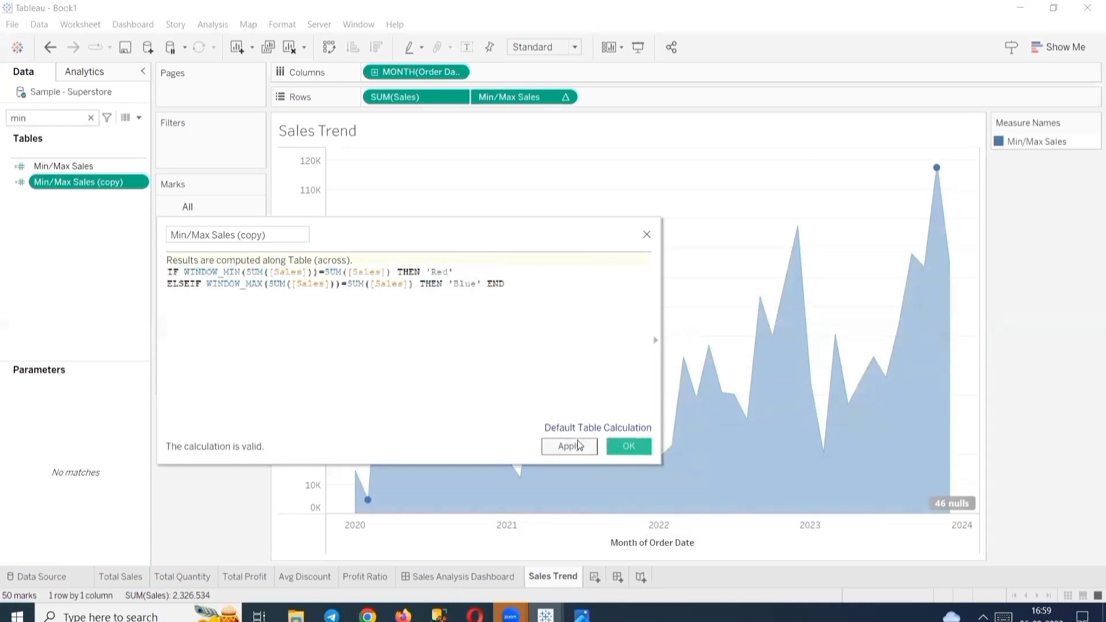
pyautogui.click(627, 446)
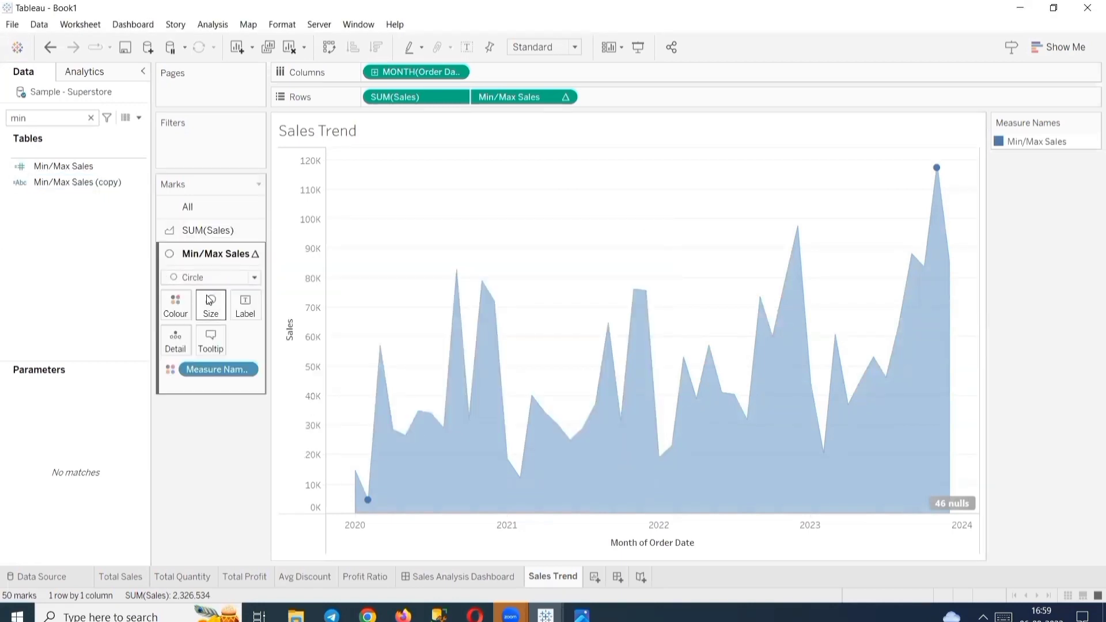
pyautogui.click(35, 183)
pyautogui.moveTo(34, 183); pyautogui.dragTo(163, 310)
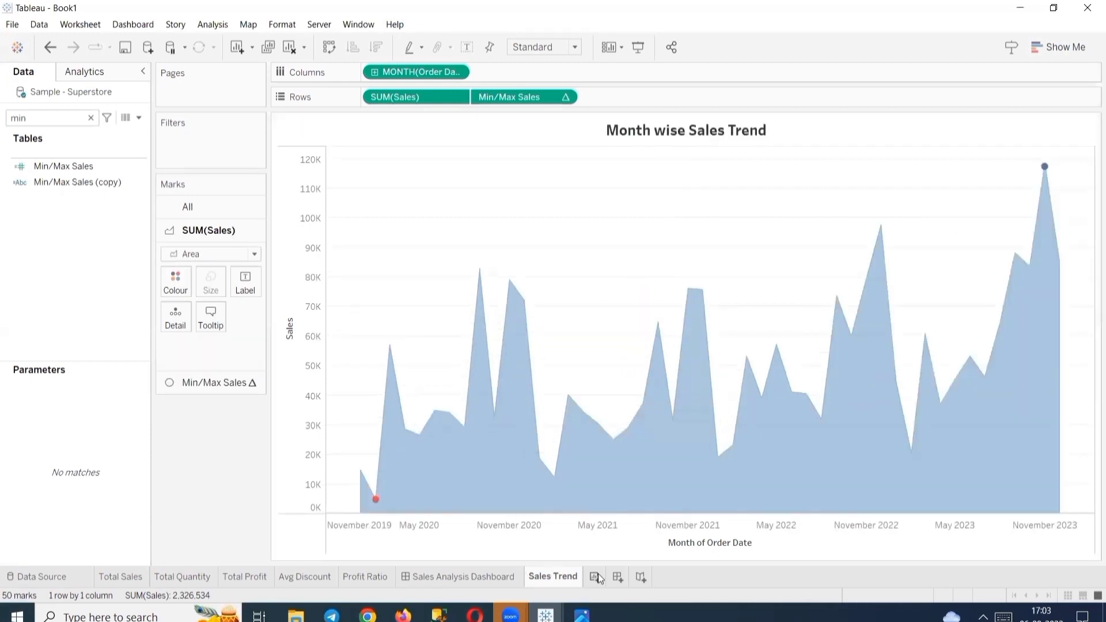
# Add a new worksheet and name it "Sales by state".
pyautogui.click(595, 577)
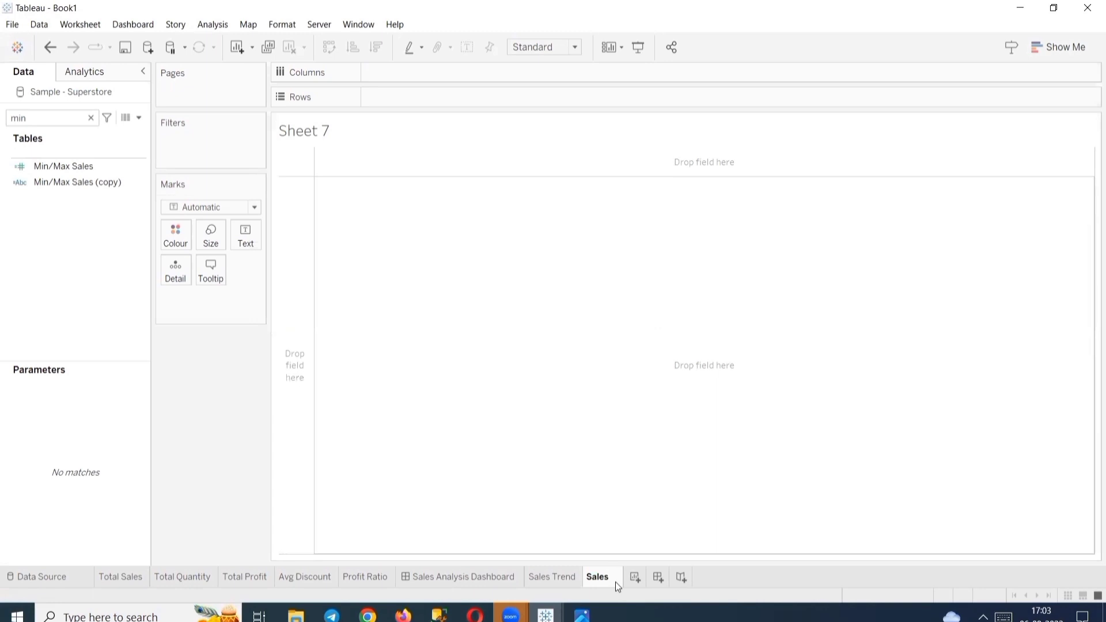
pyautogui.write('by state')
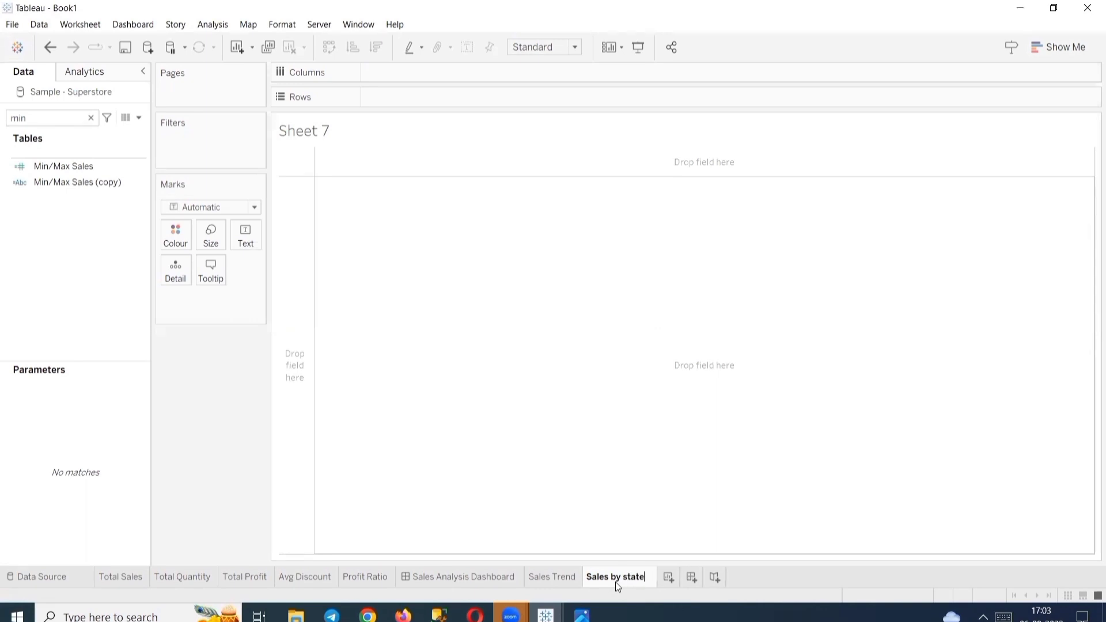
pyautogui.press('Return')
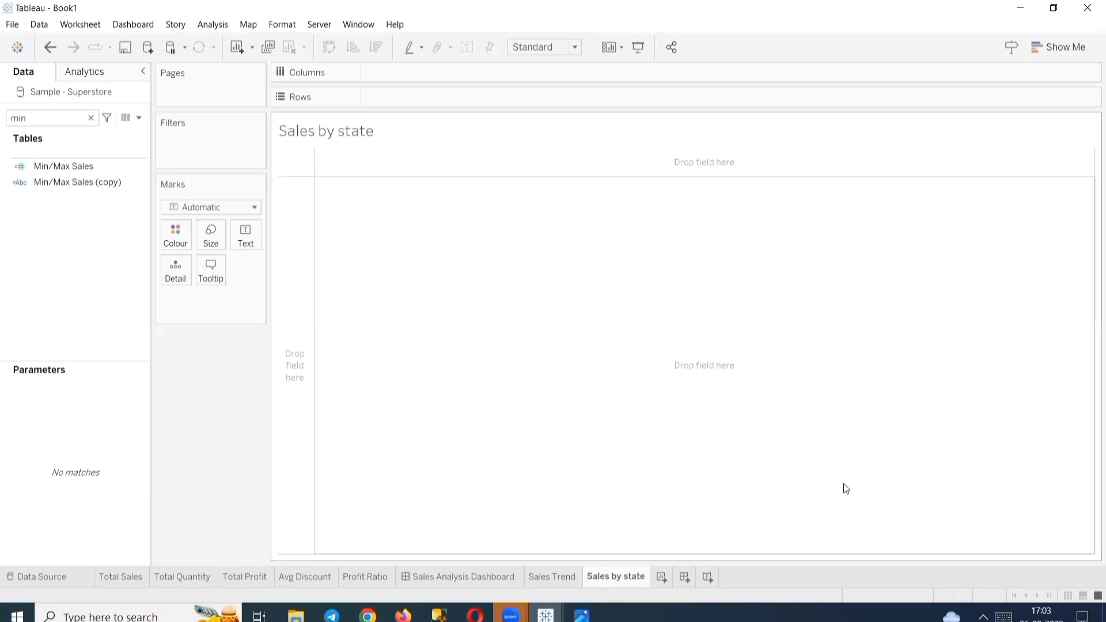
# Clear the field search, map State/Province from the Location hierarchy, and colour the marks by Sales.
pyautogui.click(91, 118)
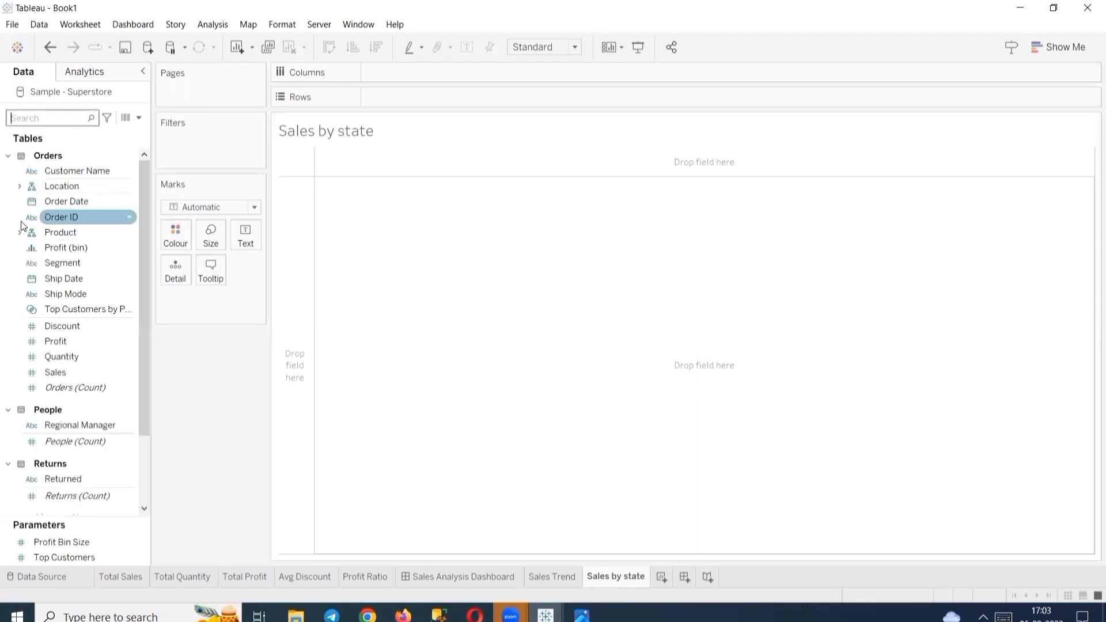
pyautogui.click(18, 187)
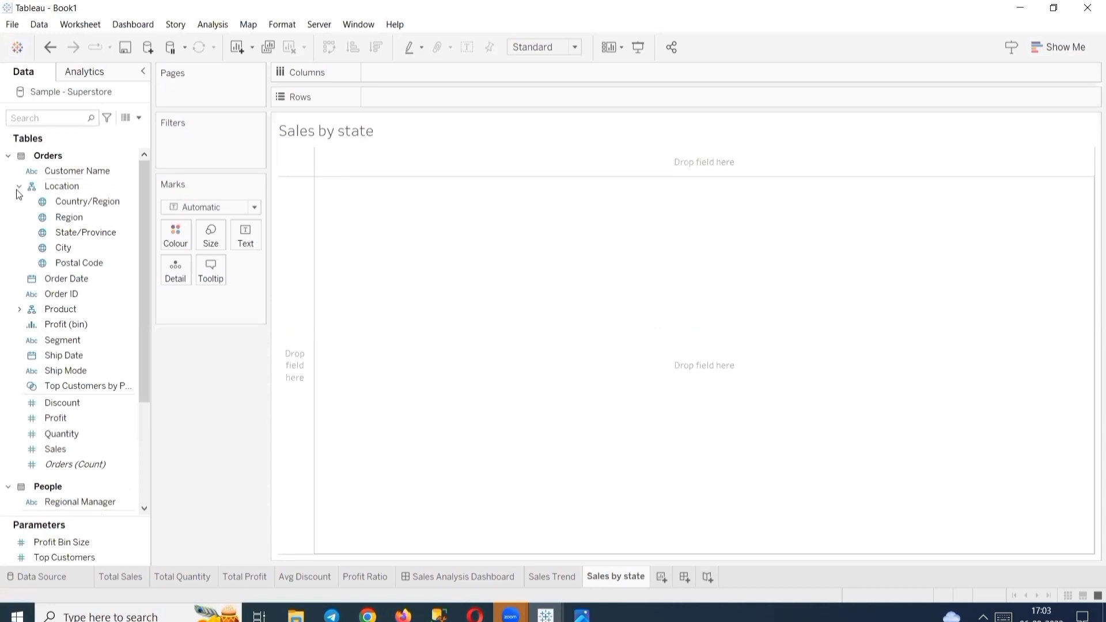
pyautogui.click(73, 231)
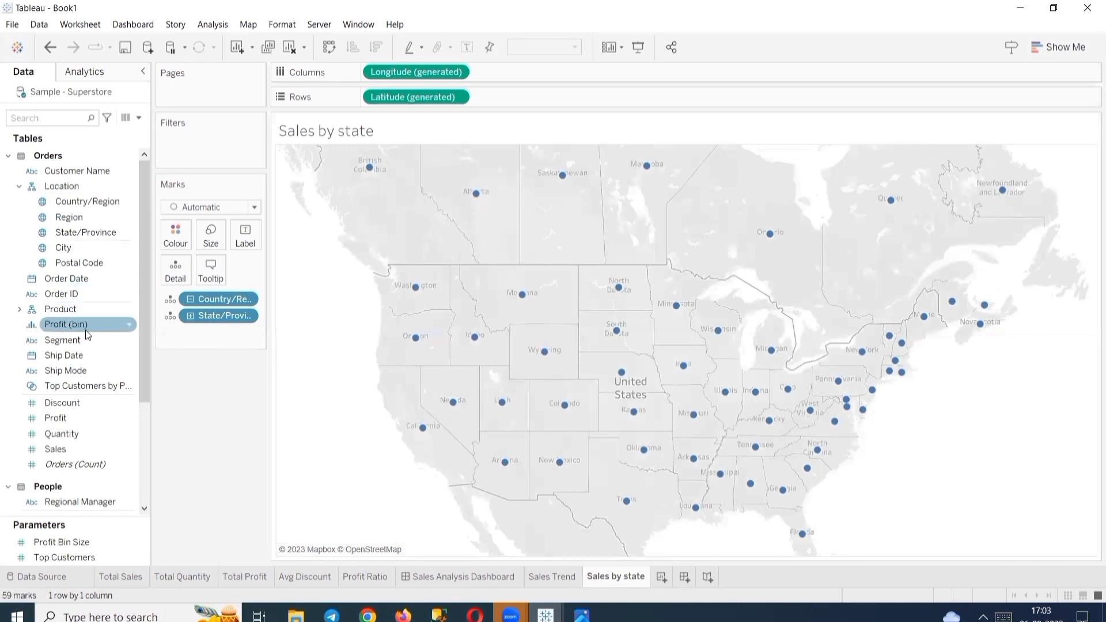
pyautogui.moveTo(92, 450); pyautogui.dragTo(180, 234)
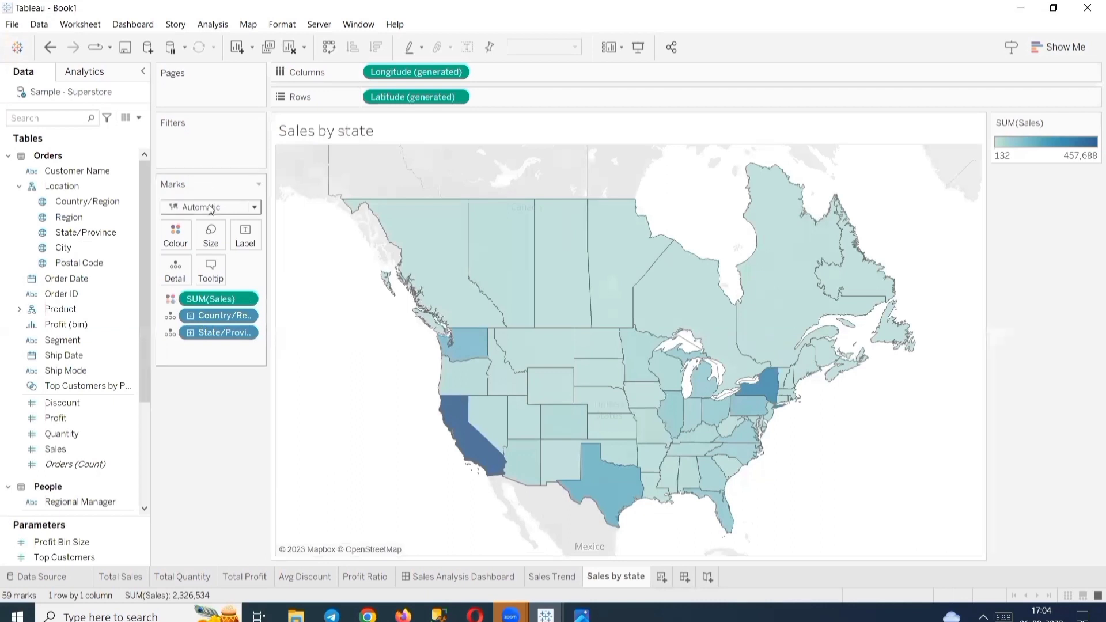
# Change the map's mark type to Circle and enlarge the circles to about mid-scale.
pyautogui.click(211, 209)
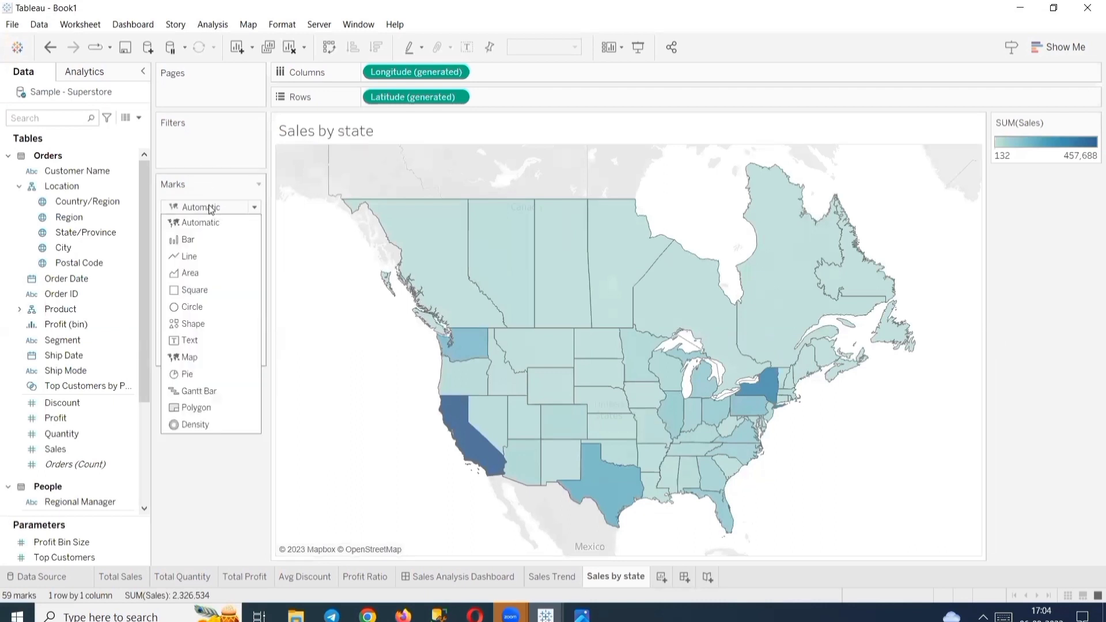
pyautogui.click(203, 307)
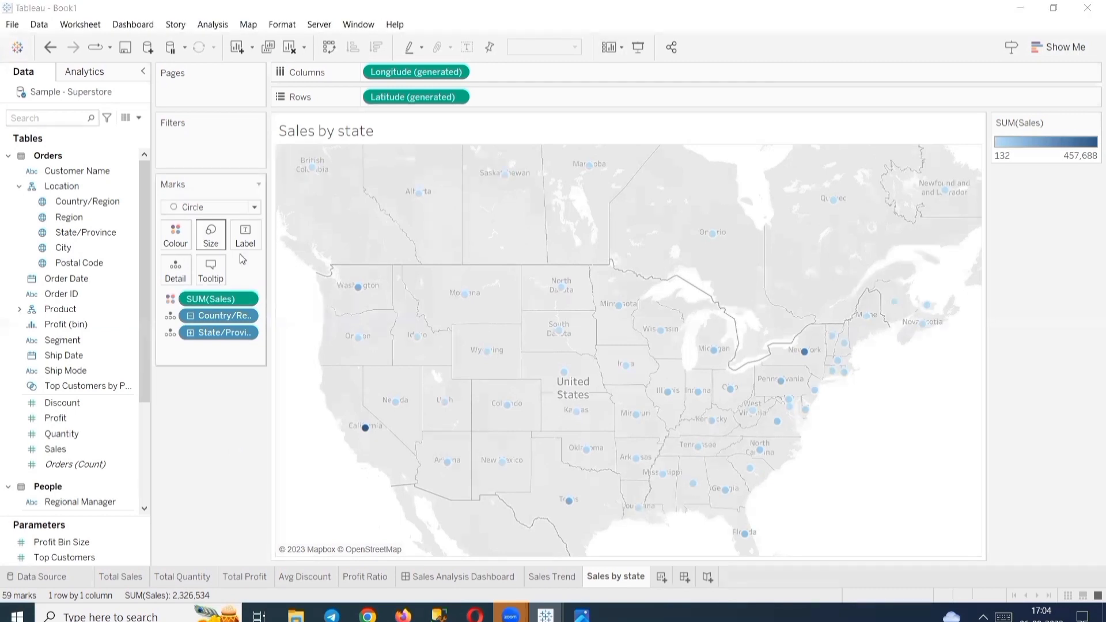
pyautogui.click(210, 236)
pyautogui.moveTo(248, 272); pyautogui.dragTo(281, 273)
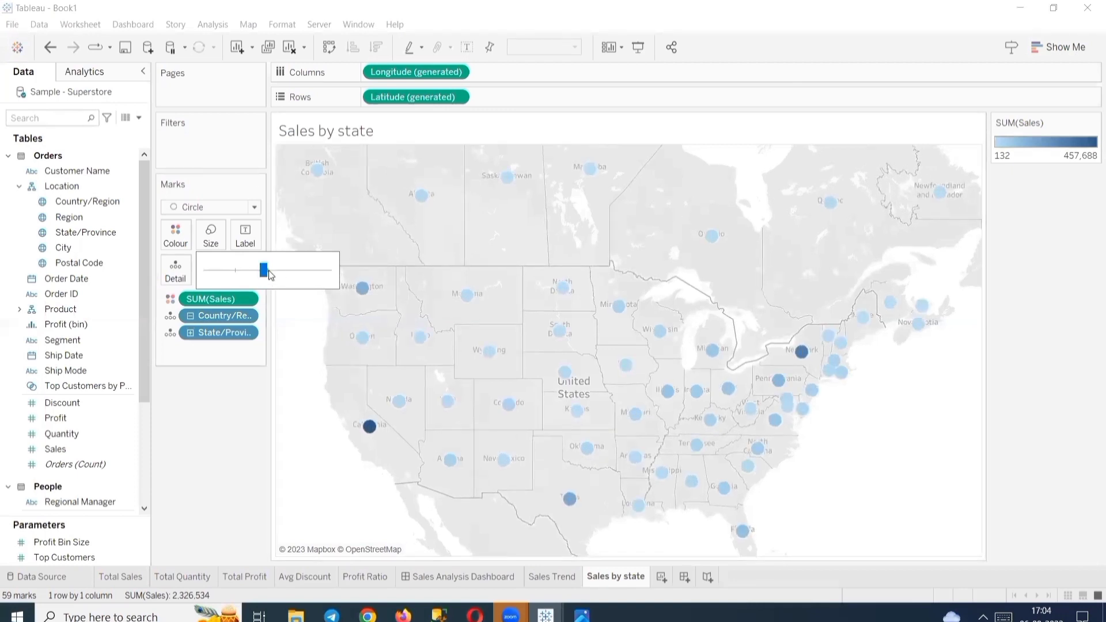
pyautogui.moveTo(270, 275); pyautogui.dragTo(296, 274)
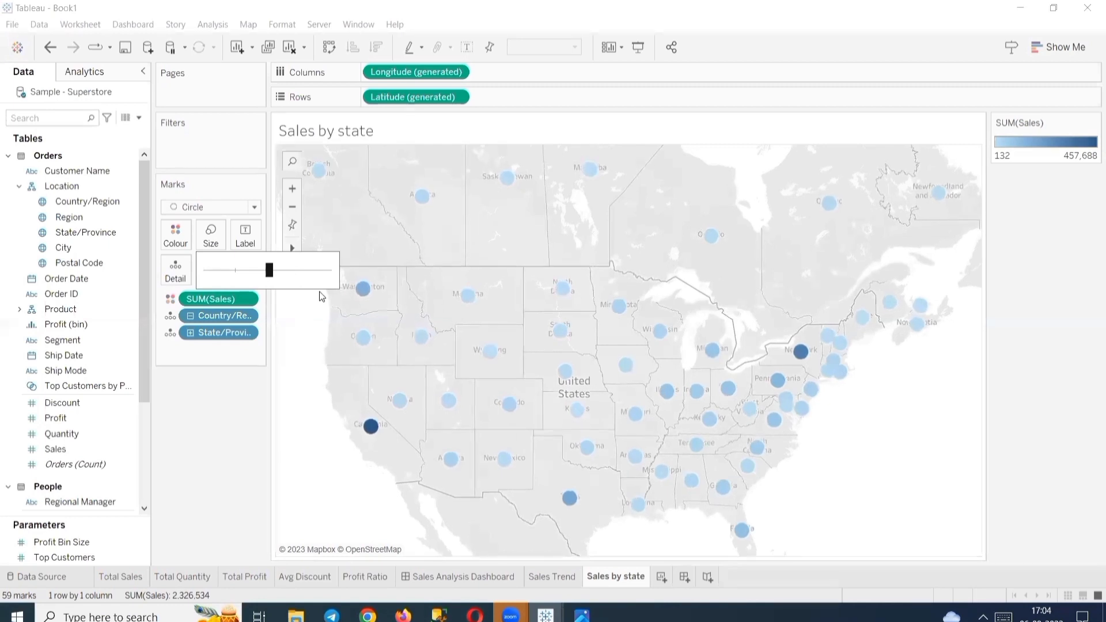
pyautogui.click(1052, 257)
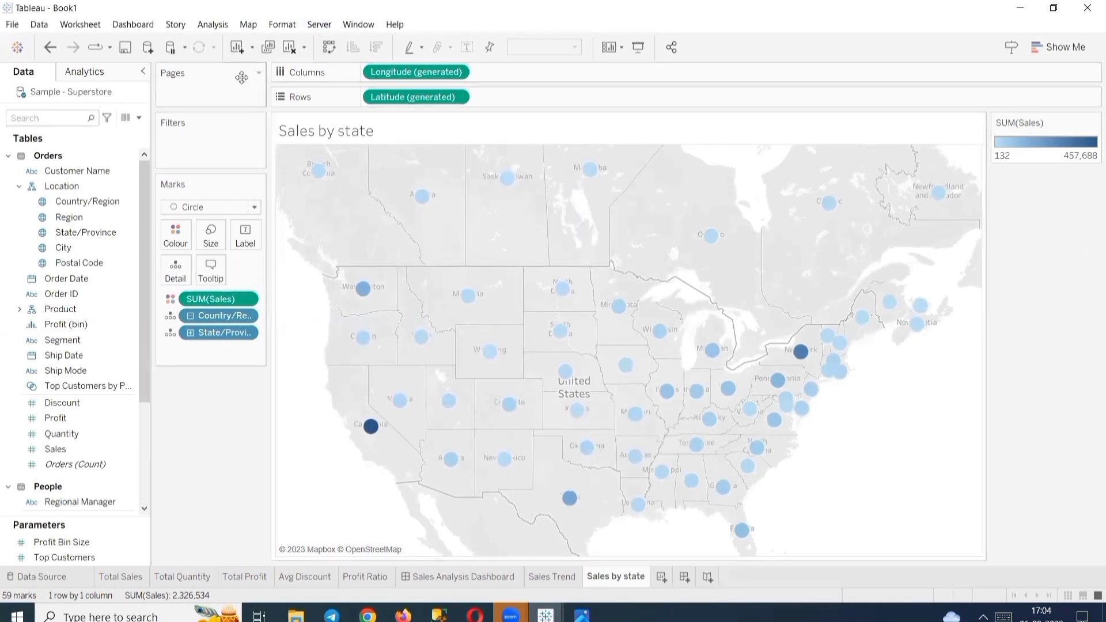
# Open the map's background layers and enable the Coastline layer.
pyautogui.click(248, 24)
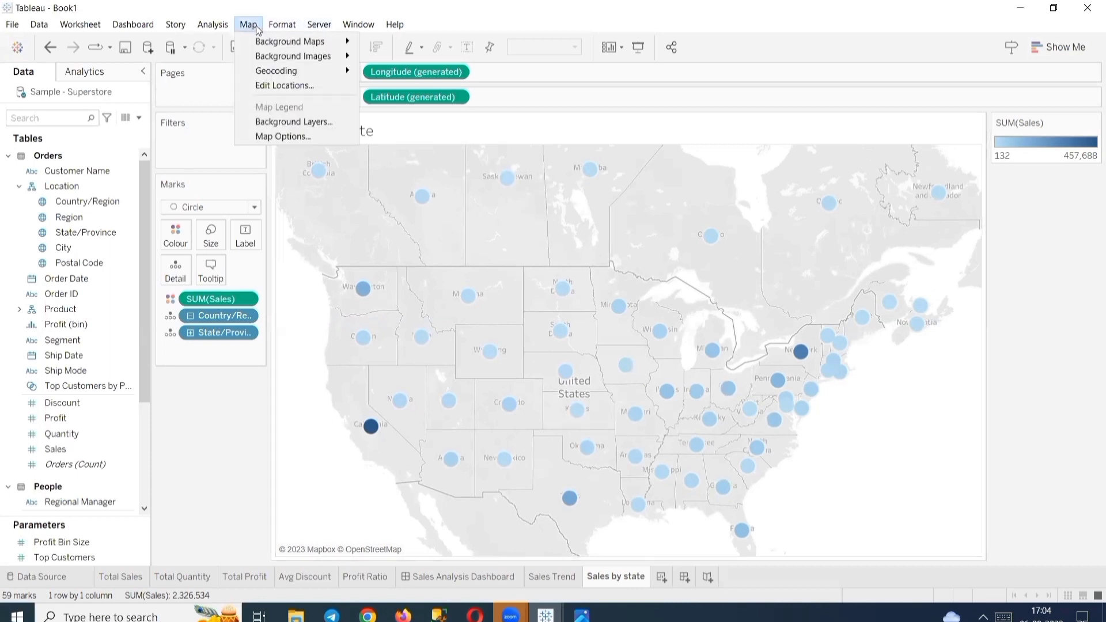
pyautogui.click(277, 123)
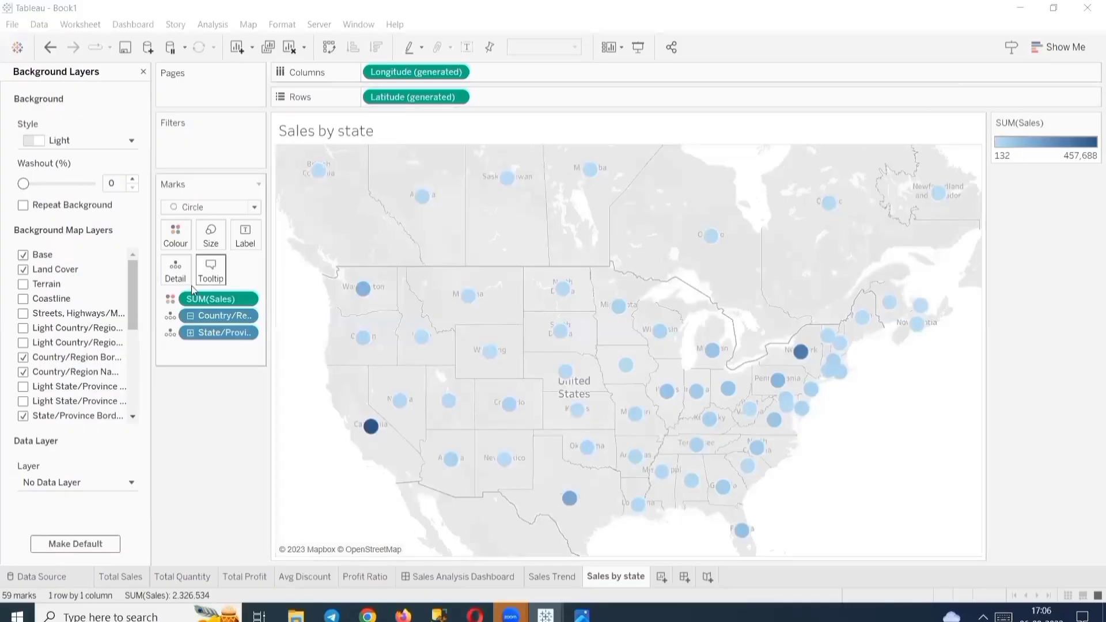
pyautogui.click(23, 298)
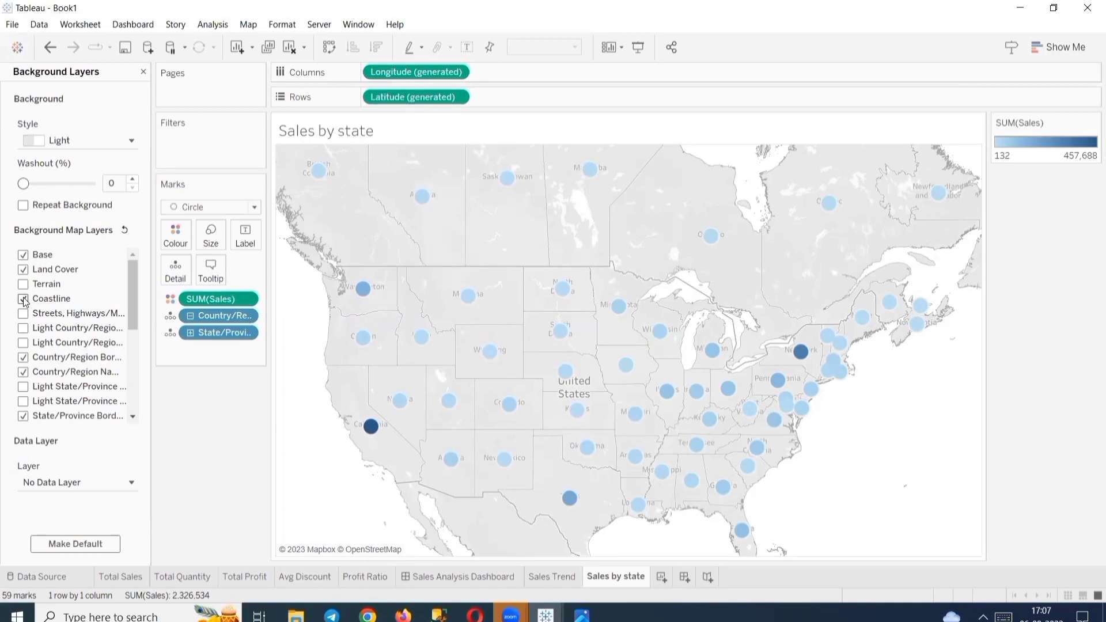
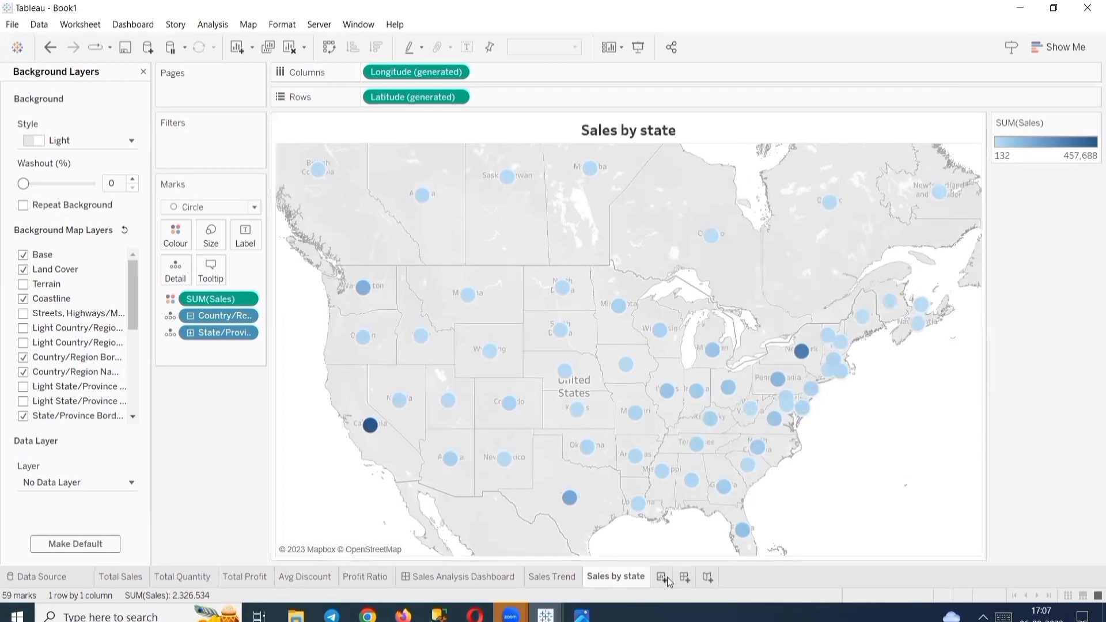
# Add a new worksheet and name it "Sales by Segment".
pyautogui.click(665, 576)
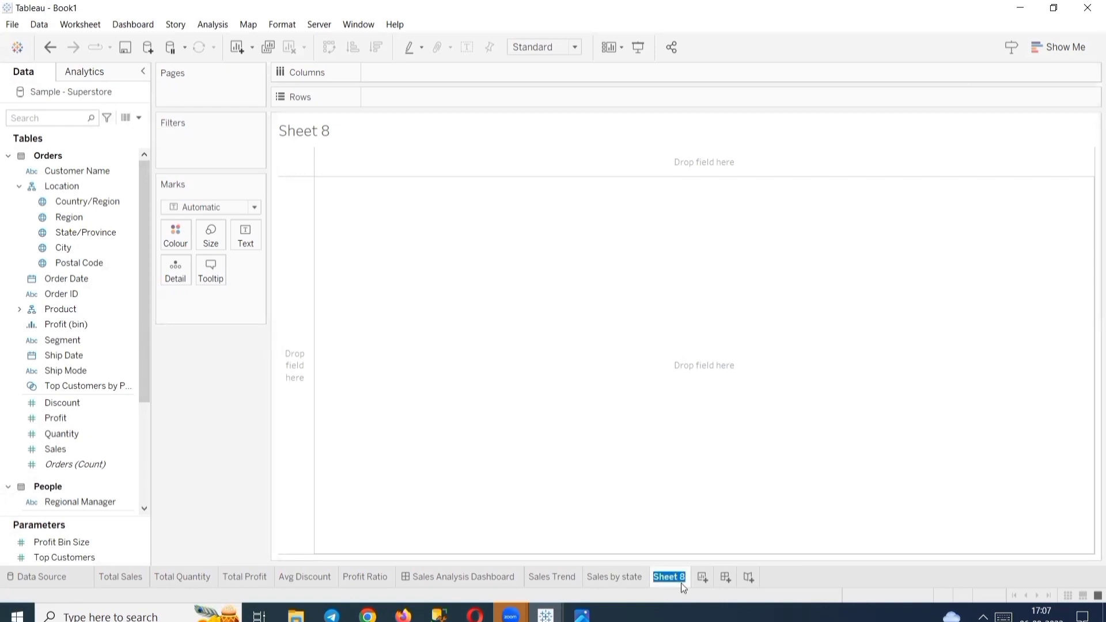
pyautogui.moveTo(681, 583)
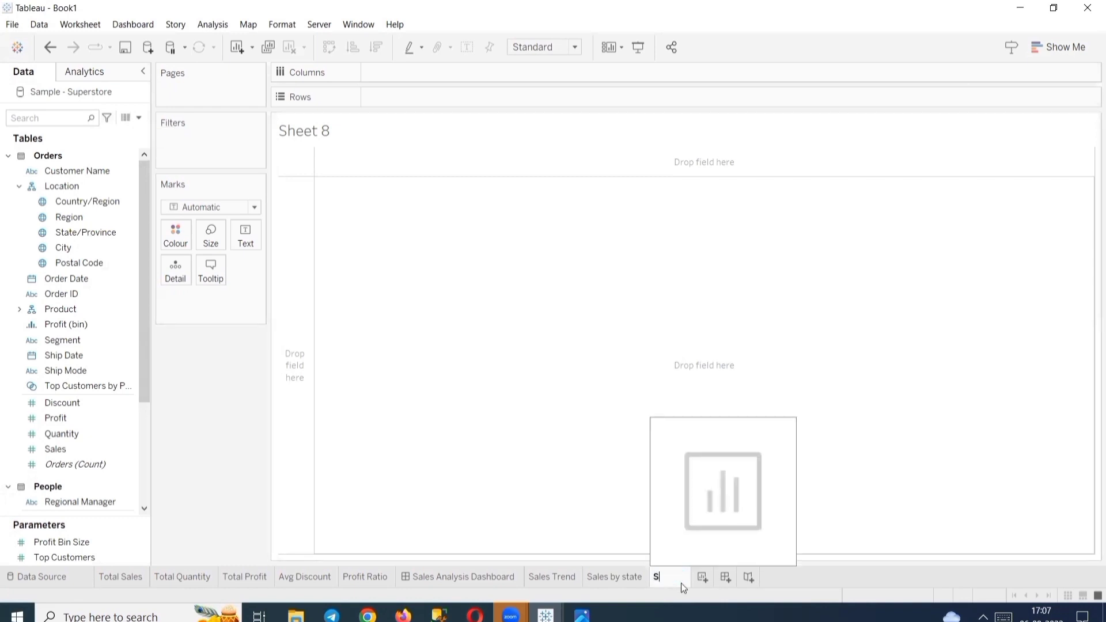
pyautogui.write('By Segment')
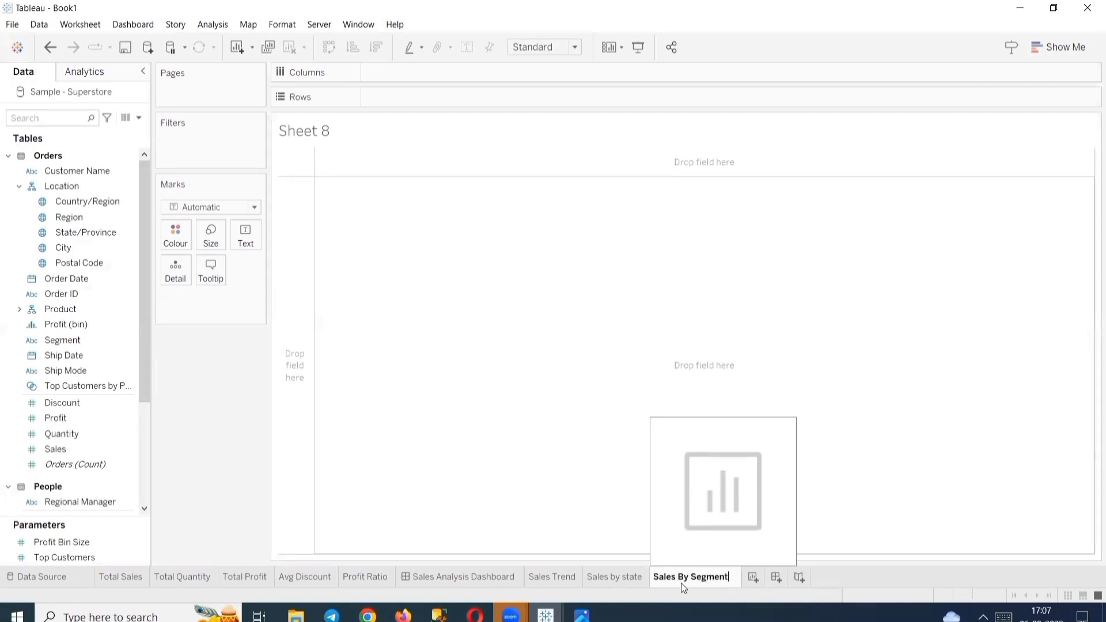
pyautogui.press('Return')
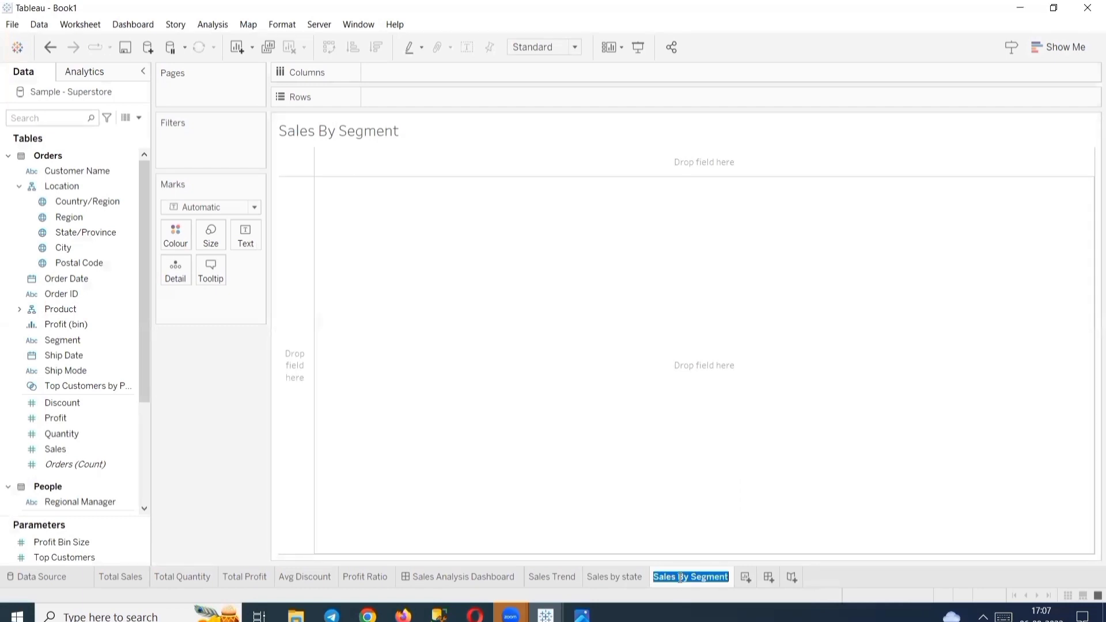
pyautogui.press('Delete')
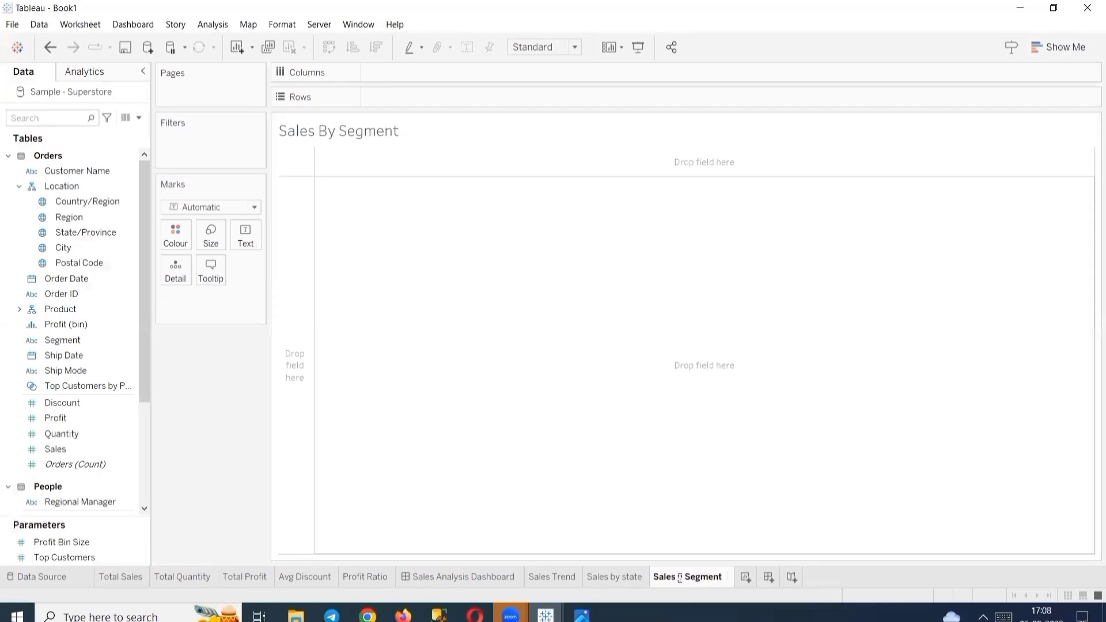
pyautogui.write('by')
pyautogui.click(691, 432)
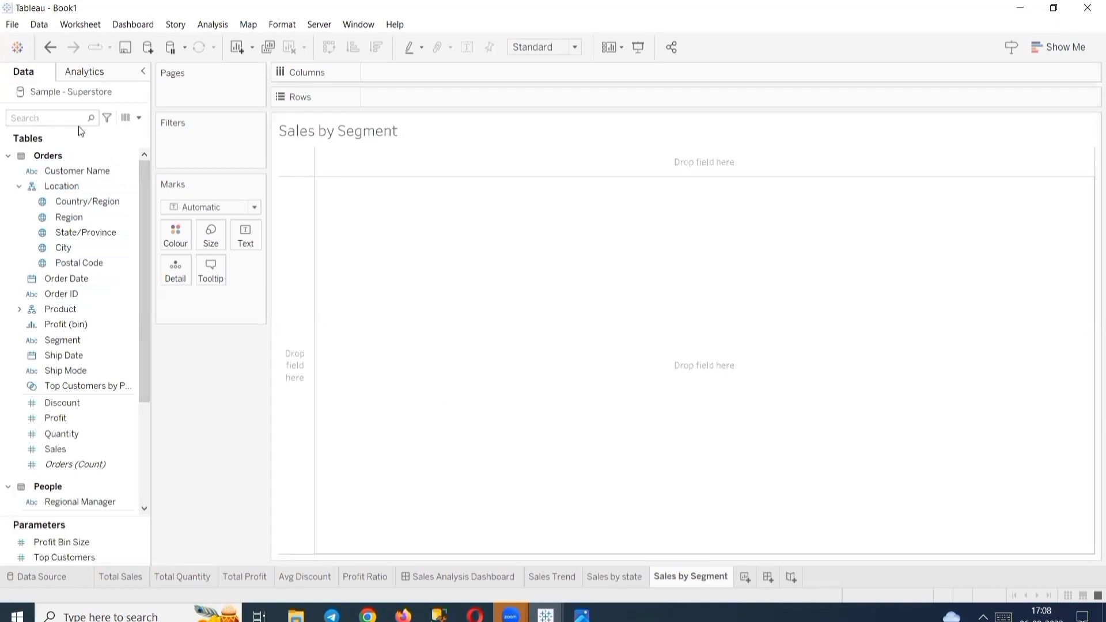
# Build a horizontal bar chart with Segment on rows and Sales on columns, and fit it to Entire View.
pyautogui.click(42, 117)
pyautogui.write('segm')
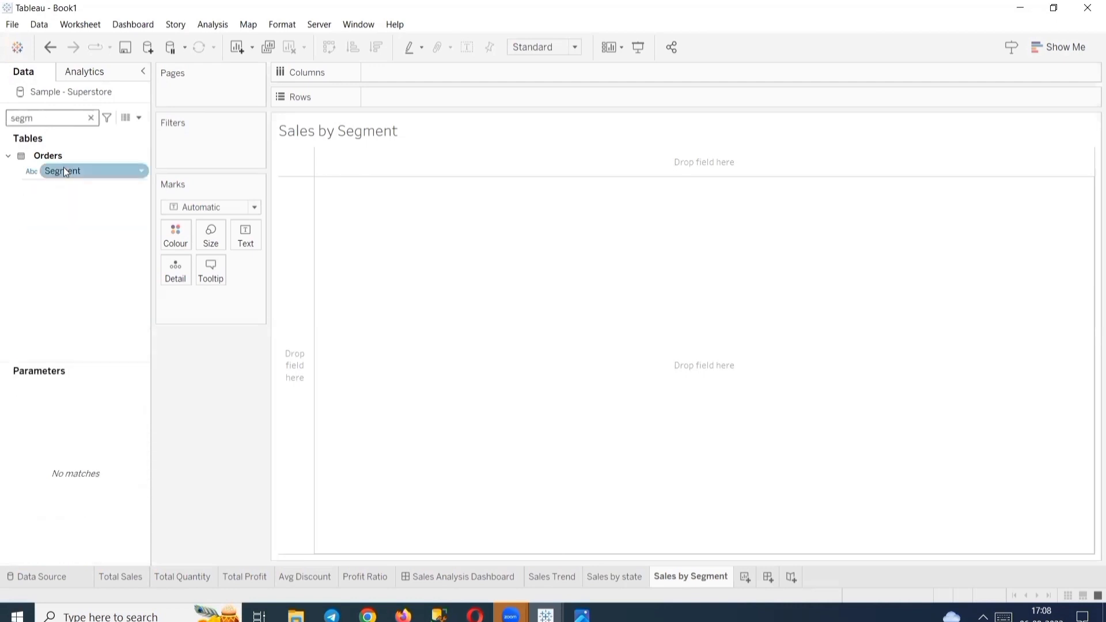
pyautogui.moveTo(75, 176); pyautogui.dragTo(414, 101)
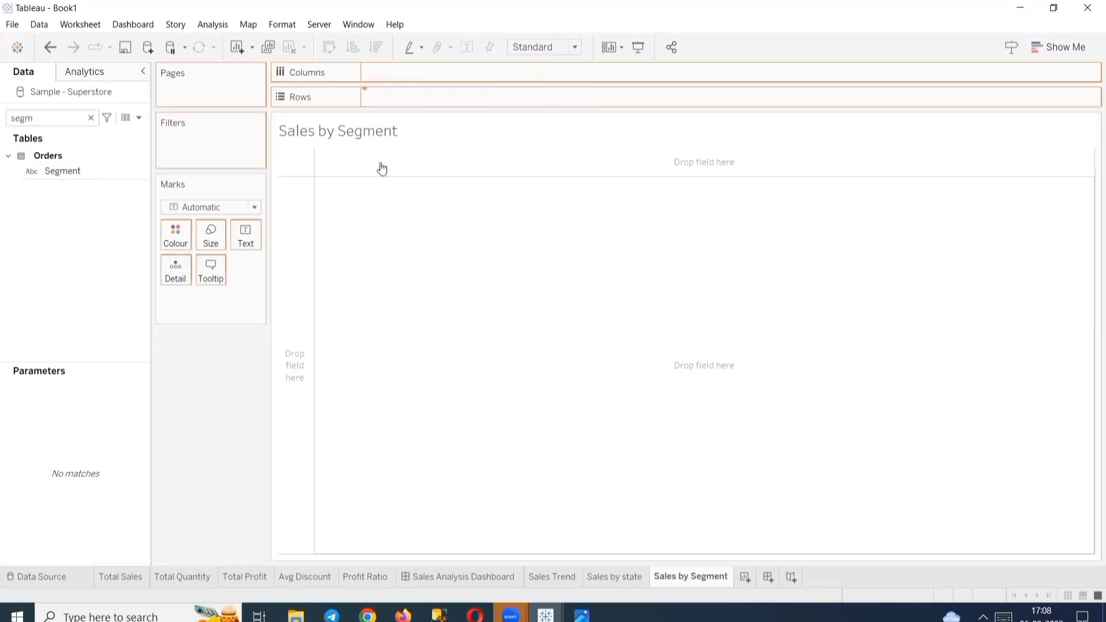
pyautogui.click(91, 117)
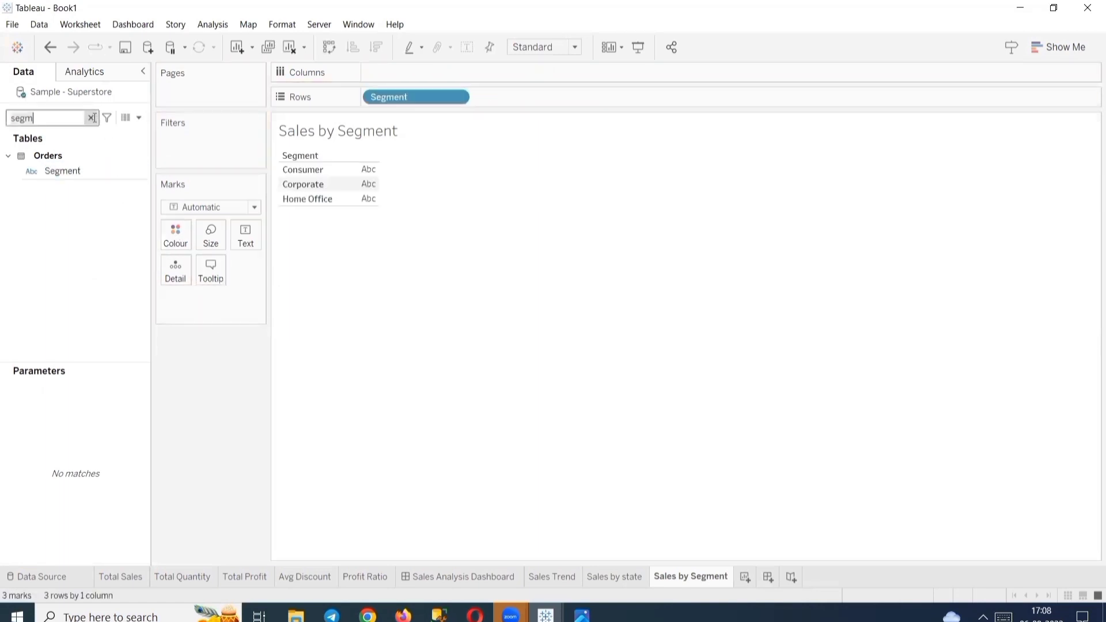
pyautogui.write('sa')
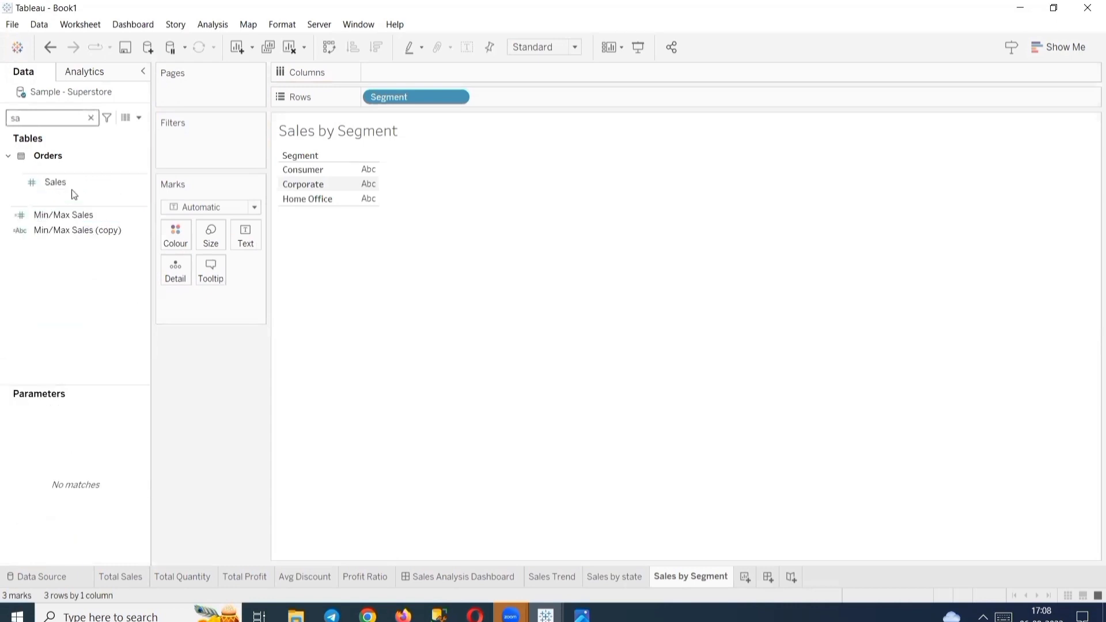
pyautogui.moveTo(67, 184); pyautogui.dragTo(414, 75)
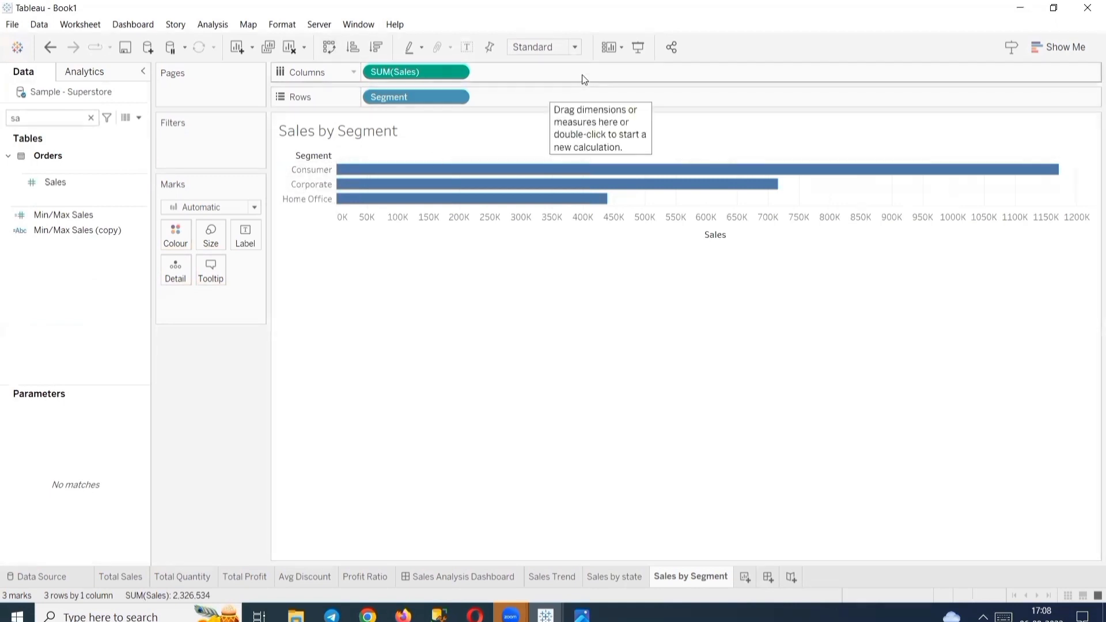
pyautogui.click(542, 47)
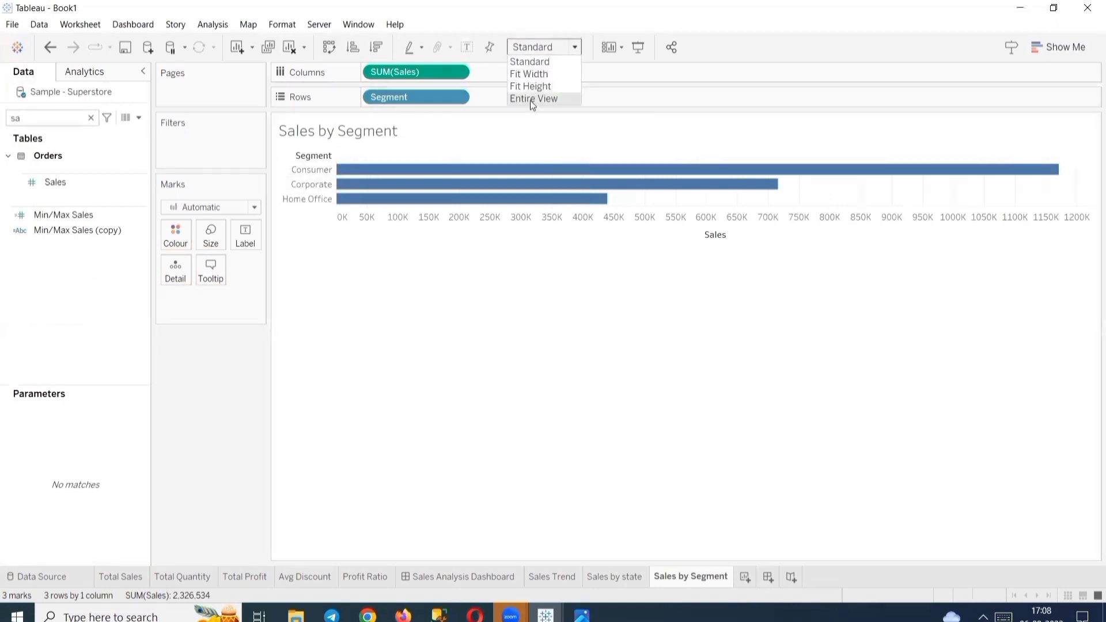
pyautogui.click(532, 99)
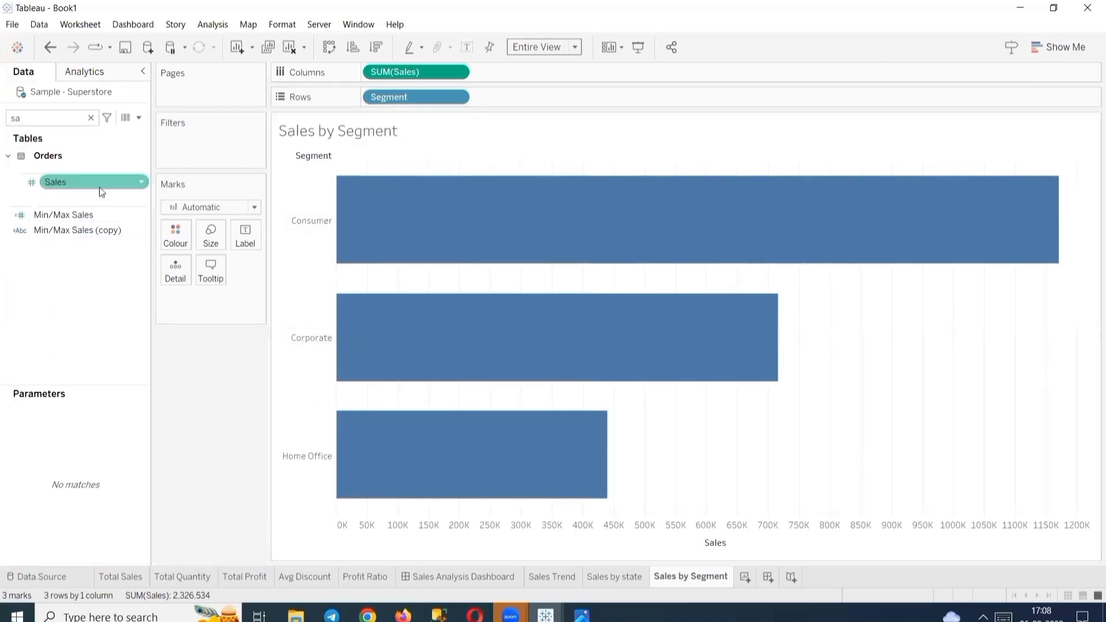
# Label the segment bars with Sales and align the labels horizontally to the left.
pyautogui.moveTo(101, 190); pyautogui.dragTo(246, 234)
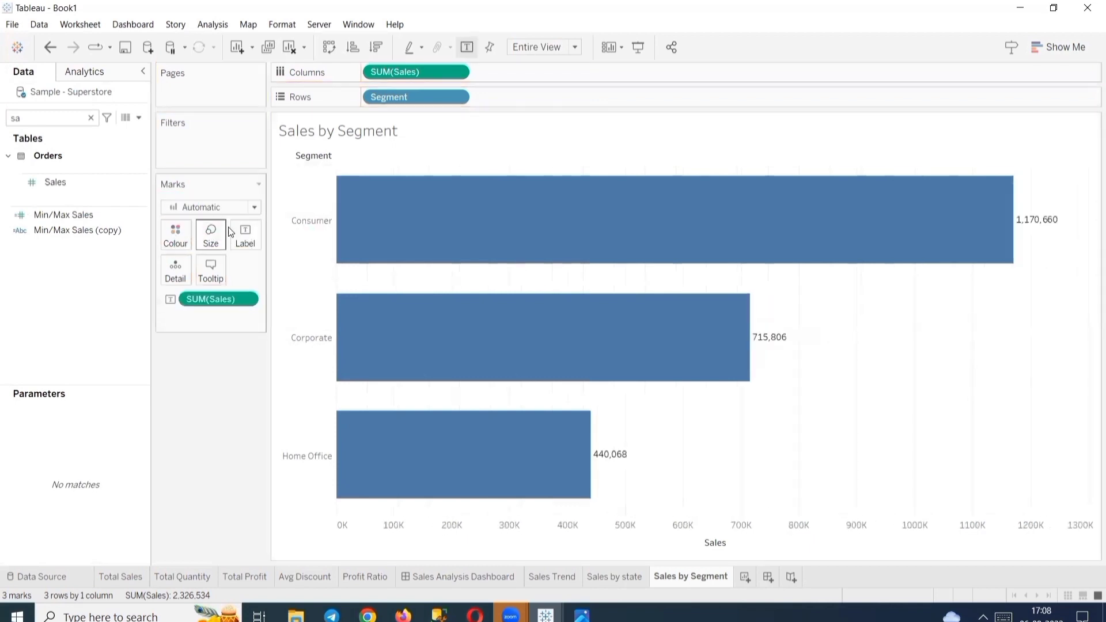
pyautogui.click(248, 242)
pyautogui.click(369, 311)
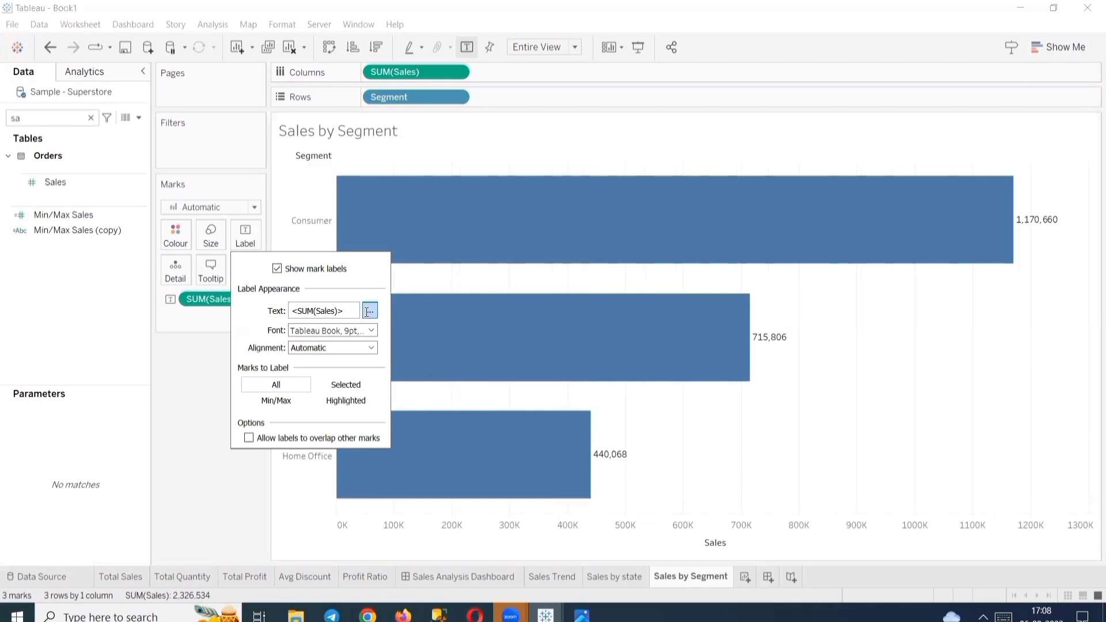
pyautogui.click(623, 217)
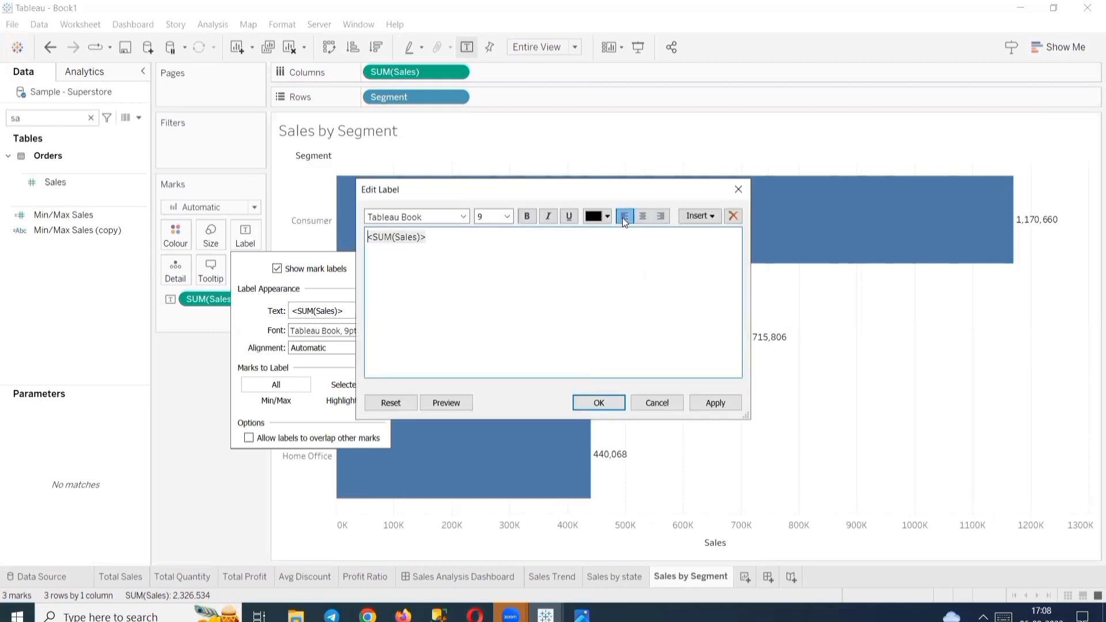
pyautogui.click(734, 403)
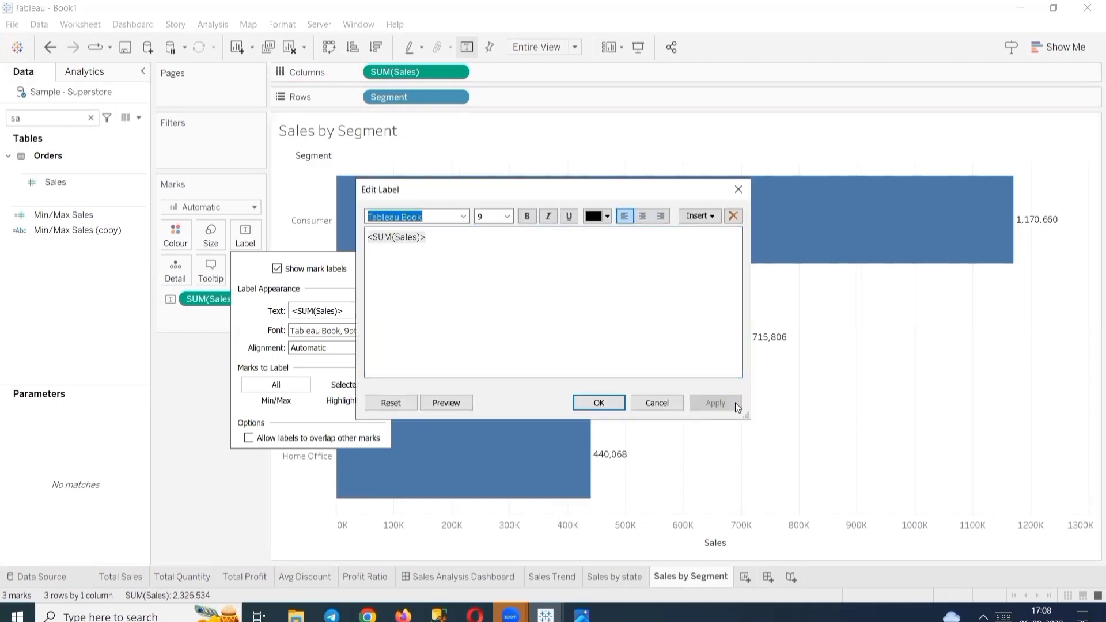
pyautogui.click(599, 402)
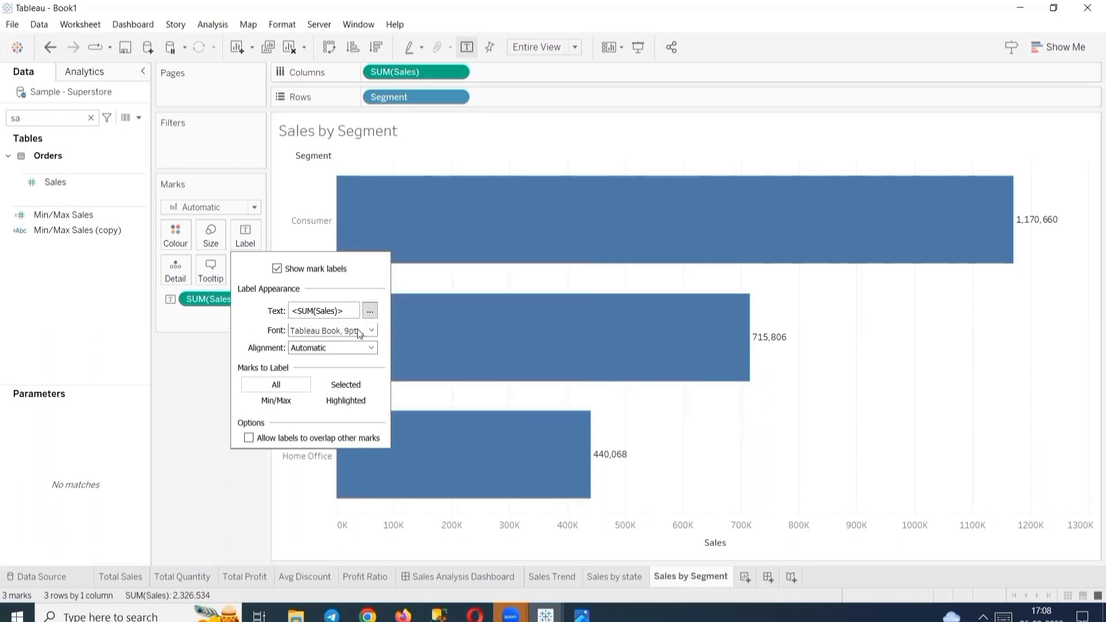
pyautogui.click(371, 347)
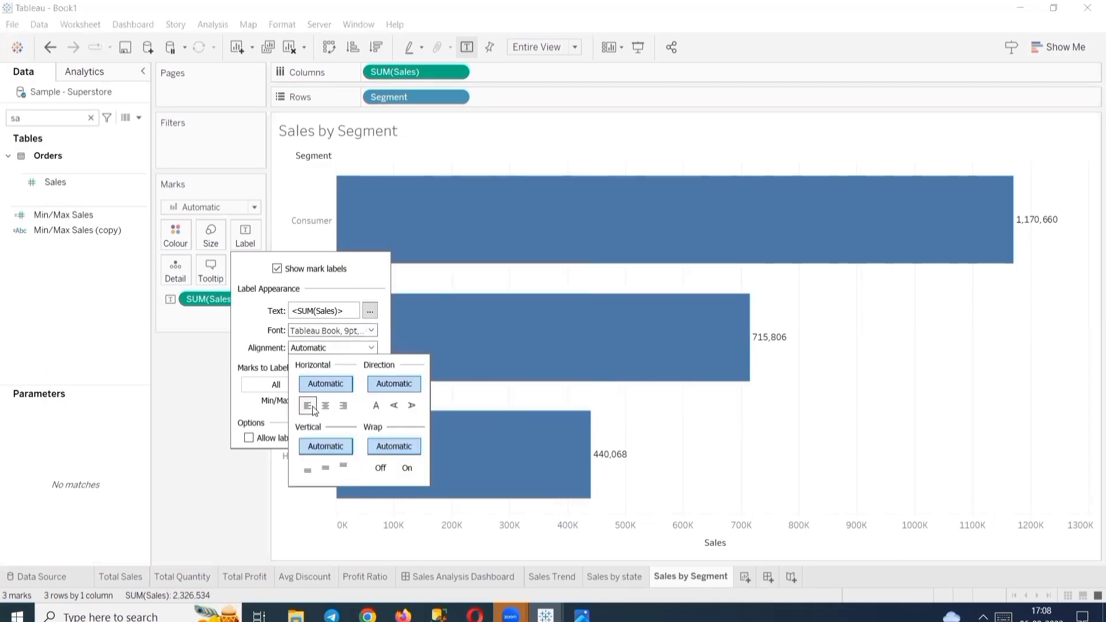
pyautogui.click(308, 405)
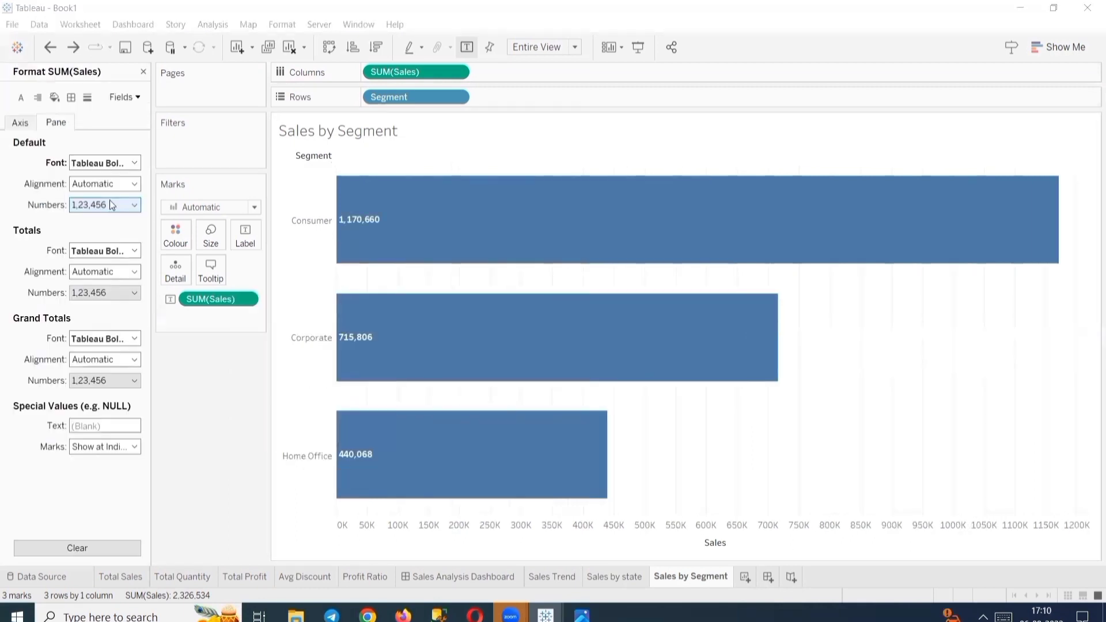
# Set the font colour of the Sales bar labels to black.
pyautogui.click(111, 205)
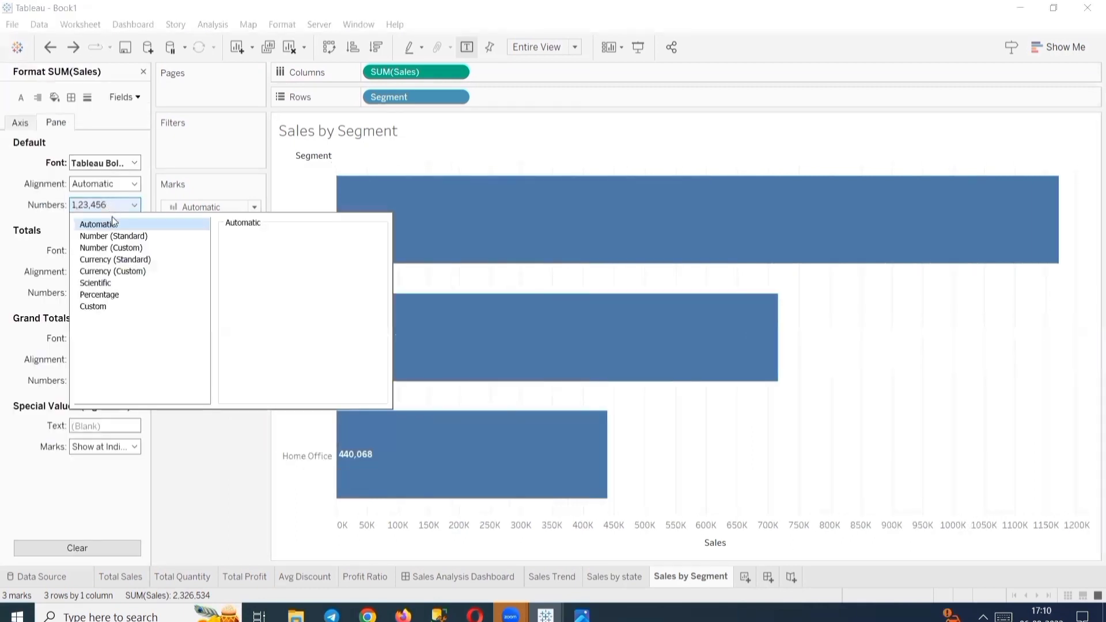
pyautogui.click(122, 163)
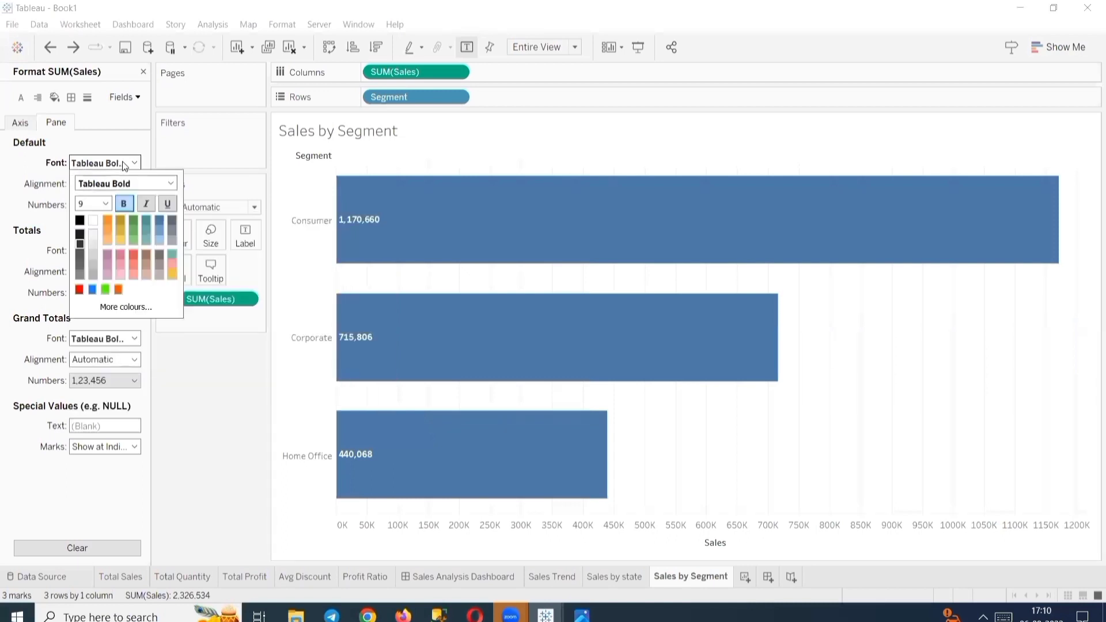
pyautogui.click(80, 220)
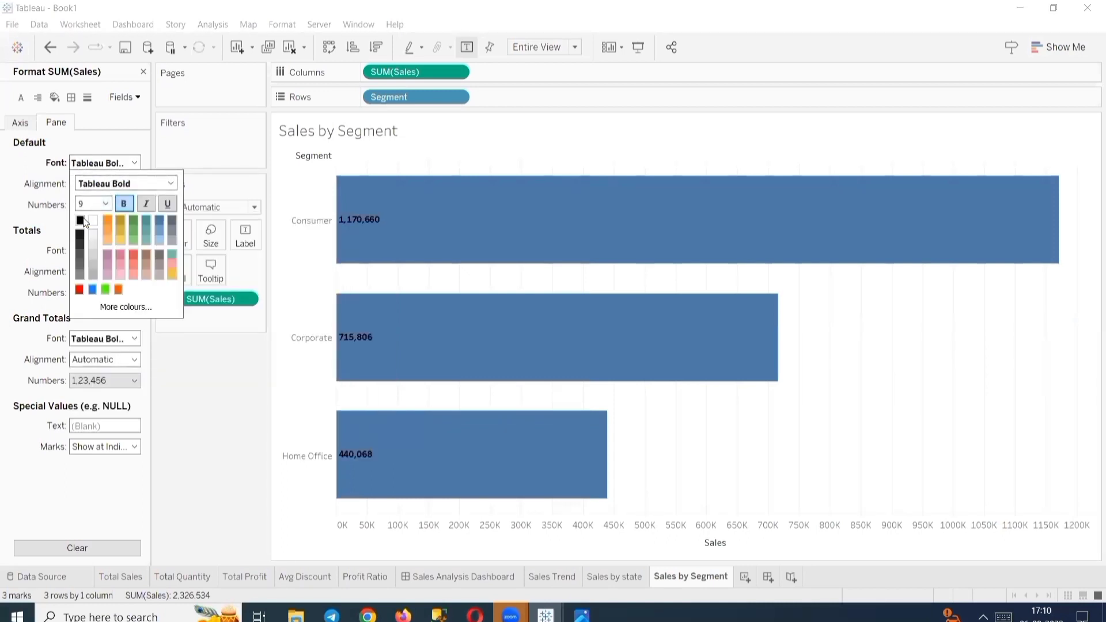
pyautogui.click(208, 364)
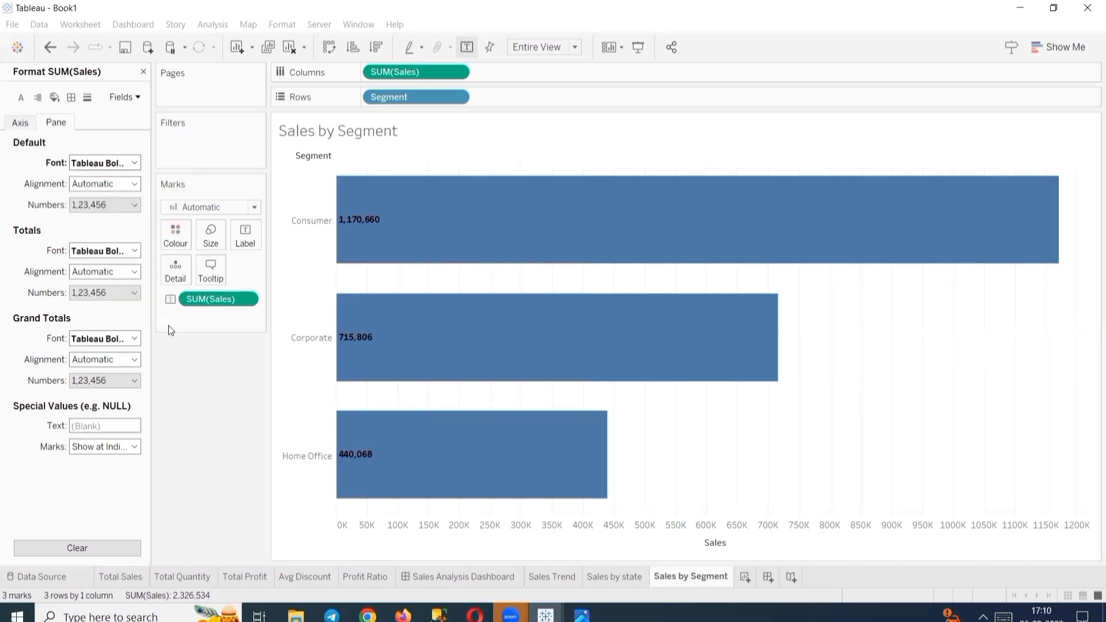
# Format the Sales labels as custom numbers with 1 decimal place, Thousands (K) display units and a "$" prefix.
pyautogui.click(115, 205)
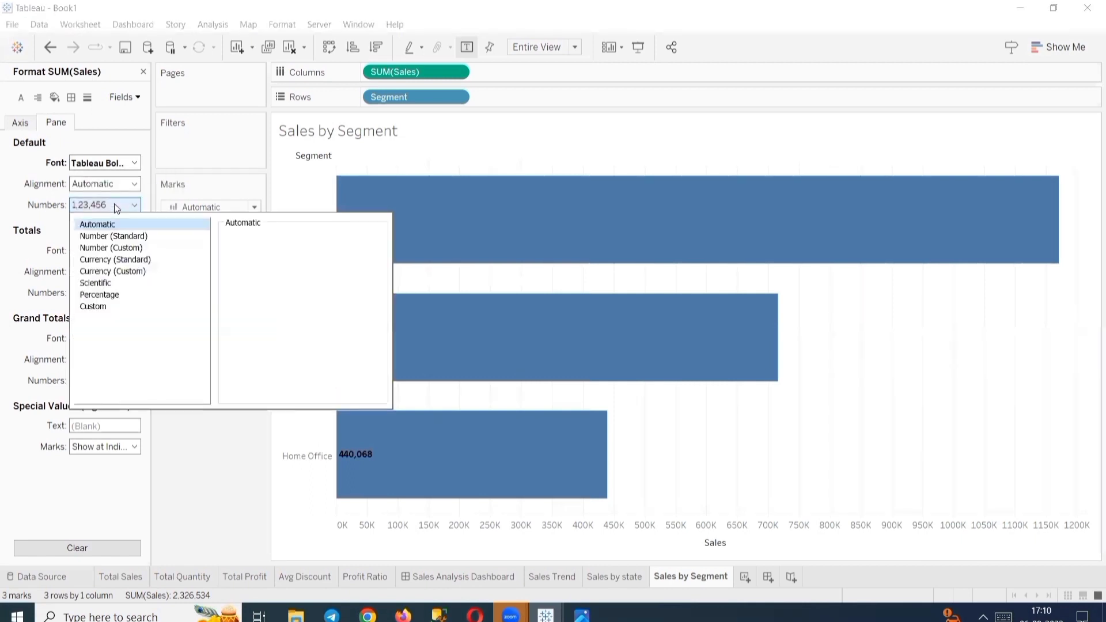
pyautogui.click(134, 248)
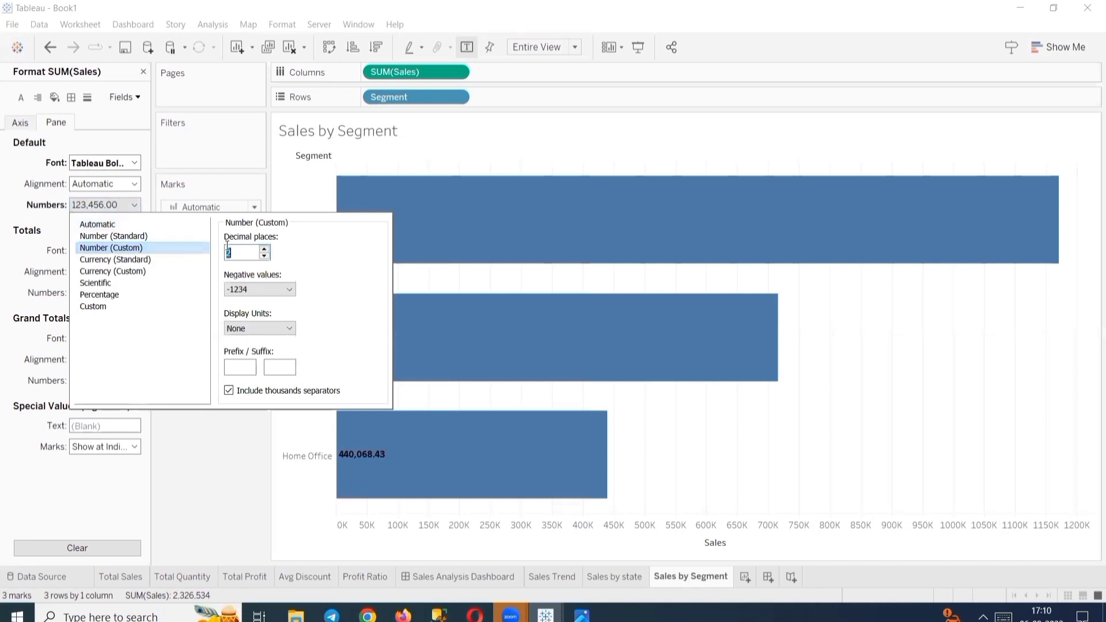
pyautogui.click(263, 257)
pyautogui.click(278, 331)
pyautogui.click(273, 350)
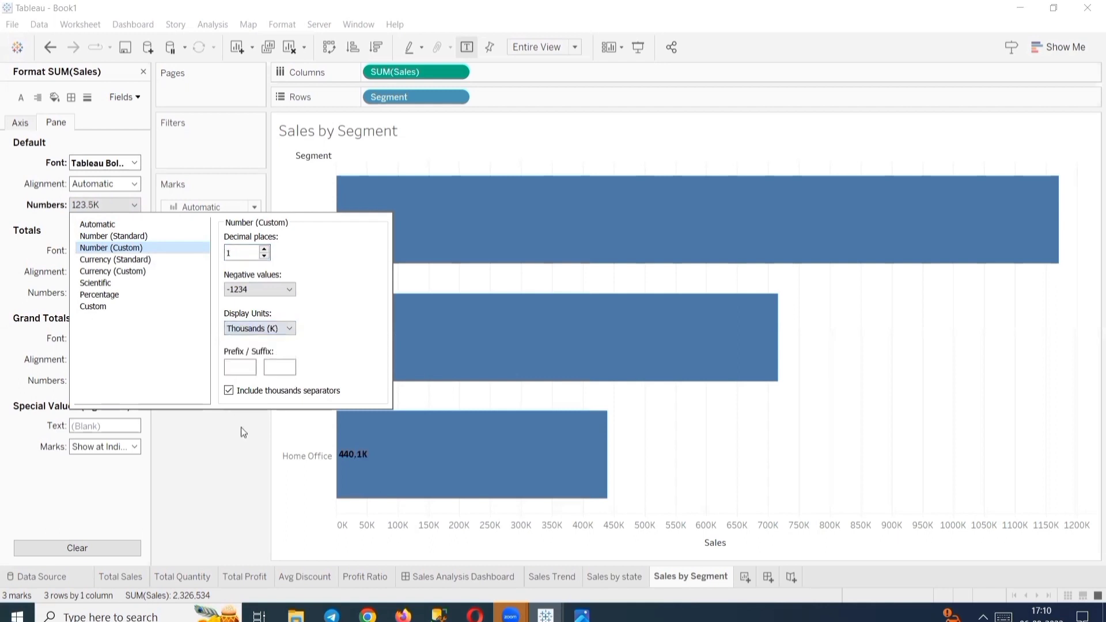
pyautogui.click(239, 363)
pyautogui.write('$')
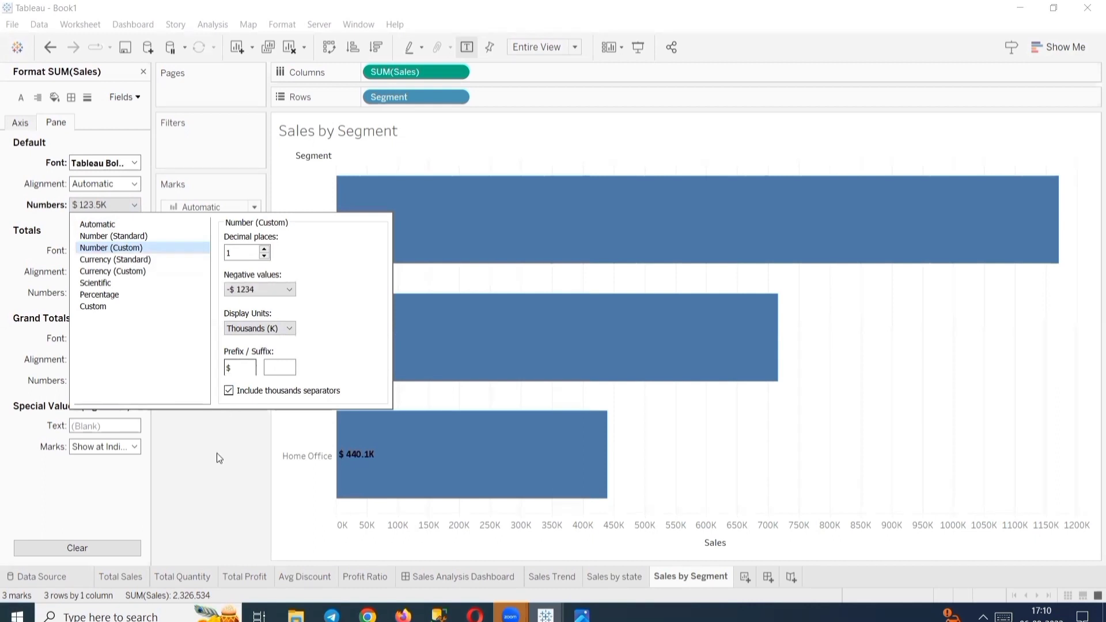
pyautogui.click(206, 481)
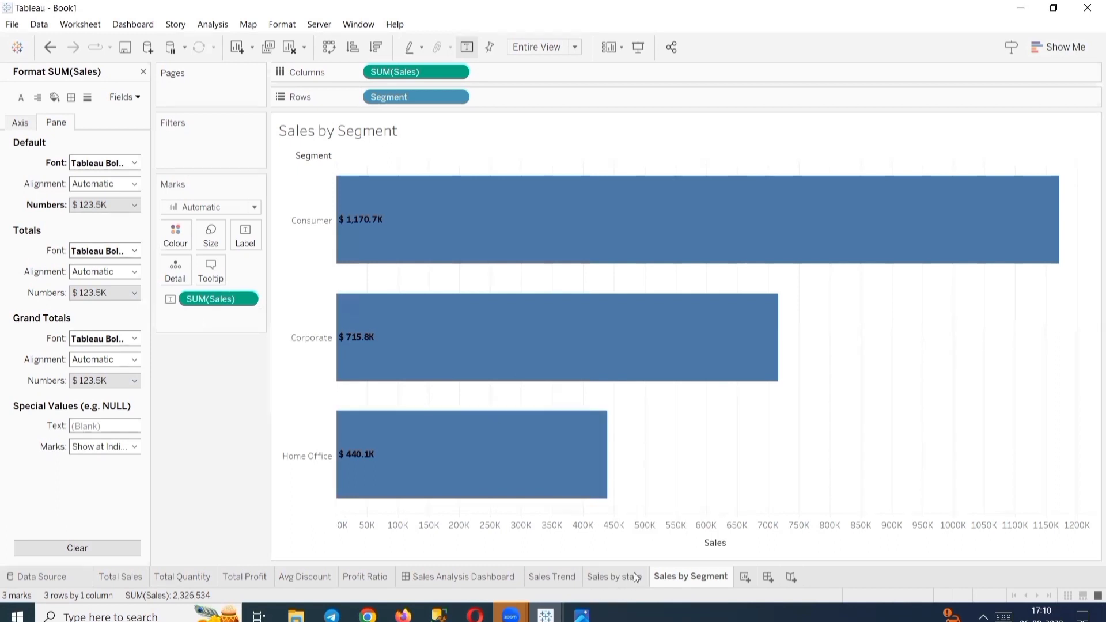
# Add another new worksheet and name it "Sales by Region".
pyautogui.moveTo(636, 577)
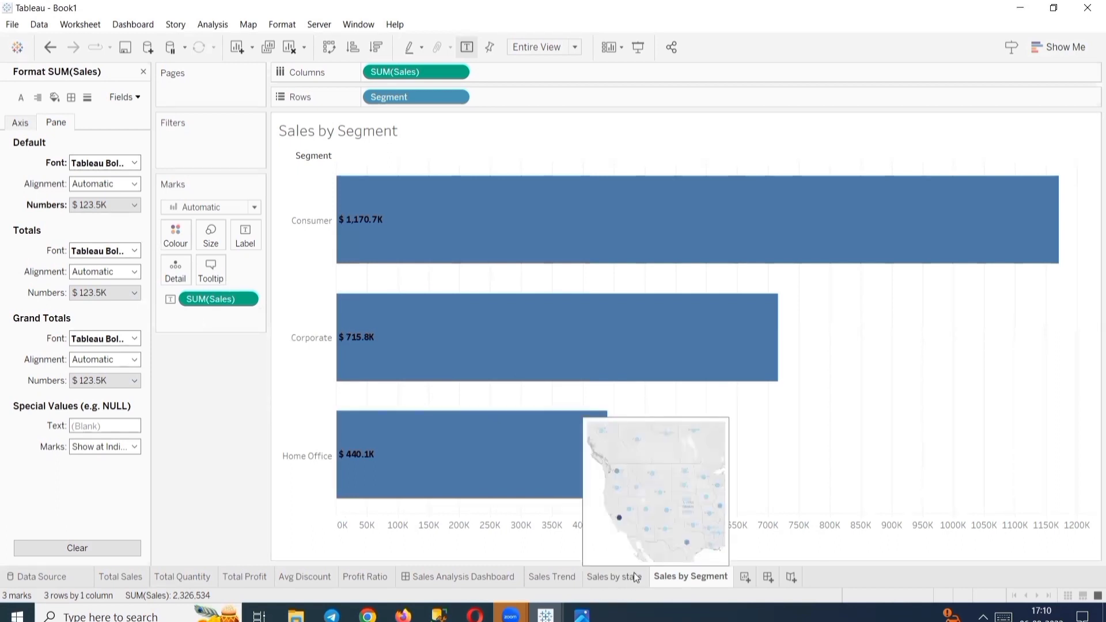
pyautogui.click(746, 579)
pyautogui.doubleClick(752, 577)
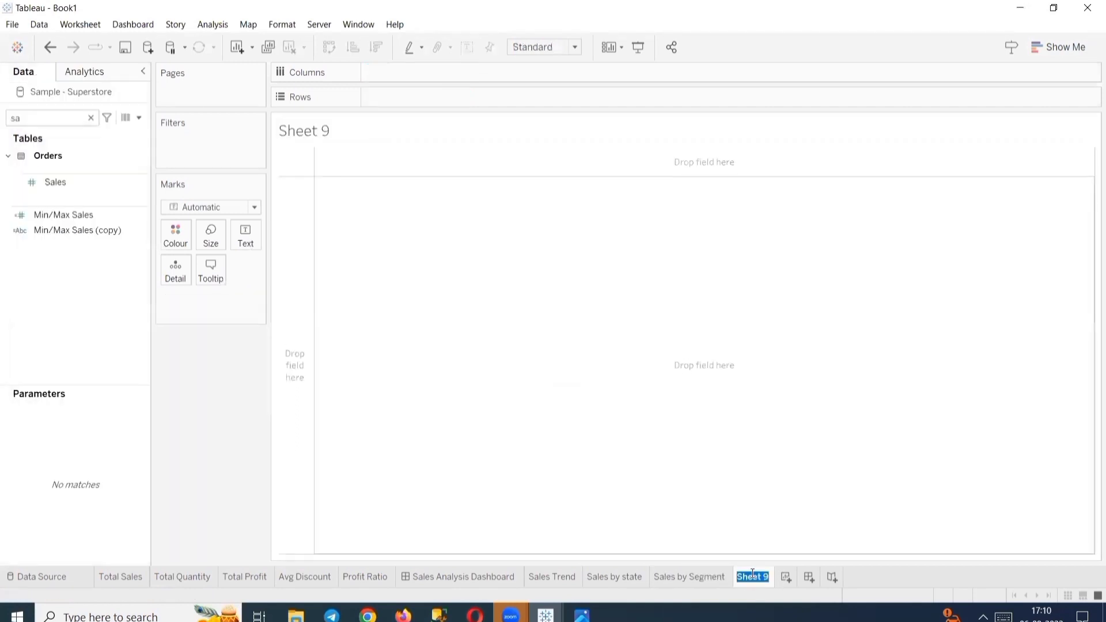
pyautogui.moveTo(758, 575)
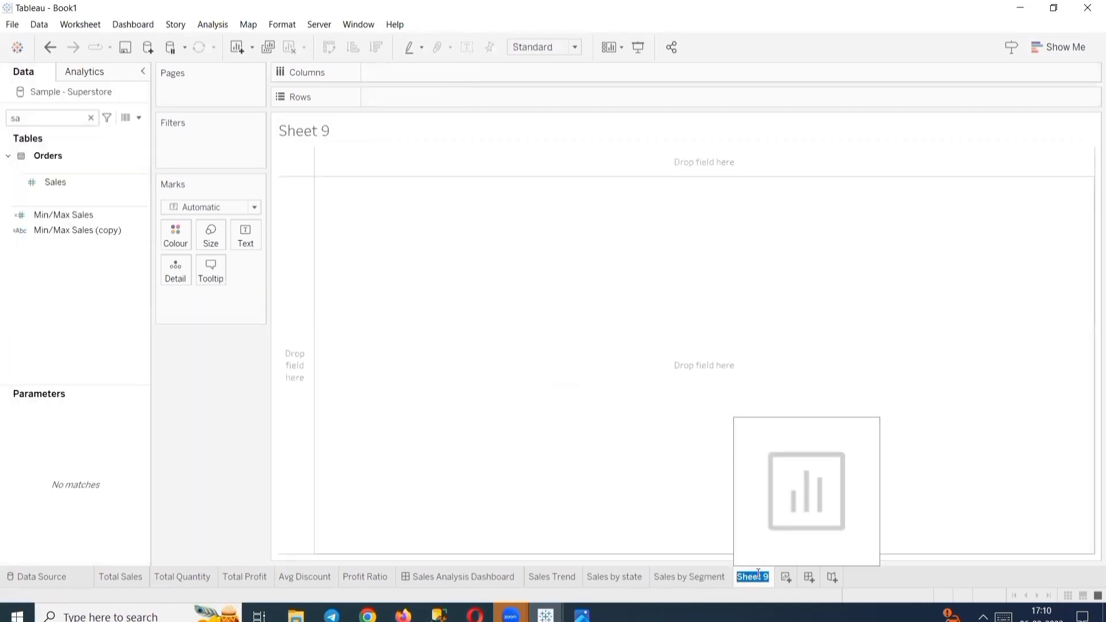
pyautogui.write('Sales by ')
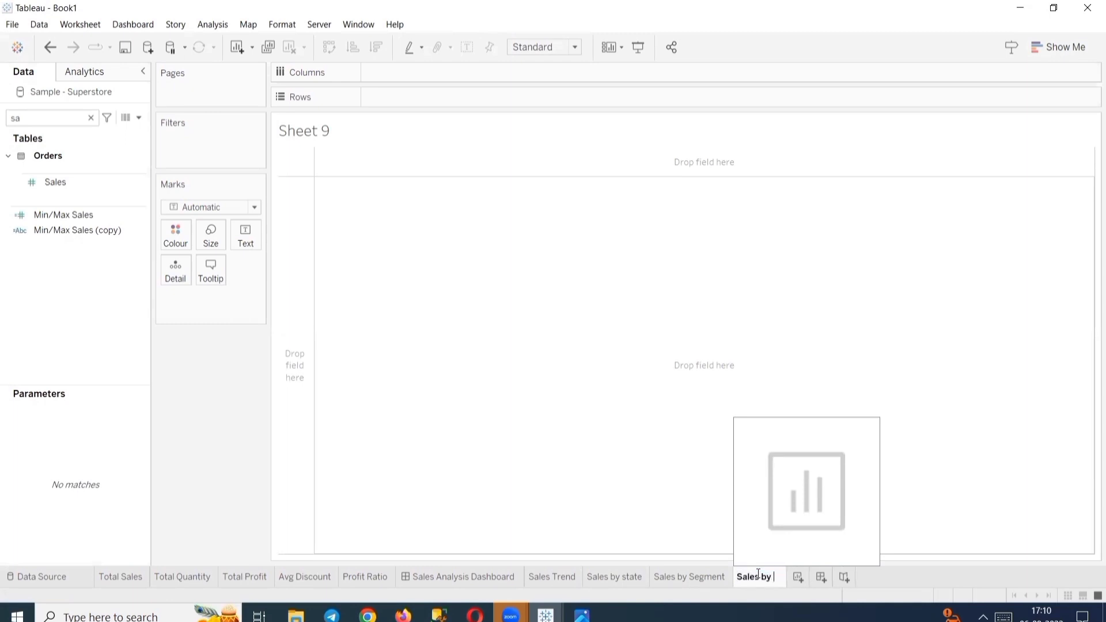
pyautogui.write('Region')
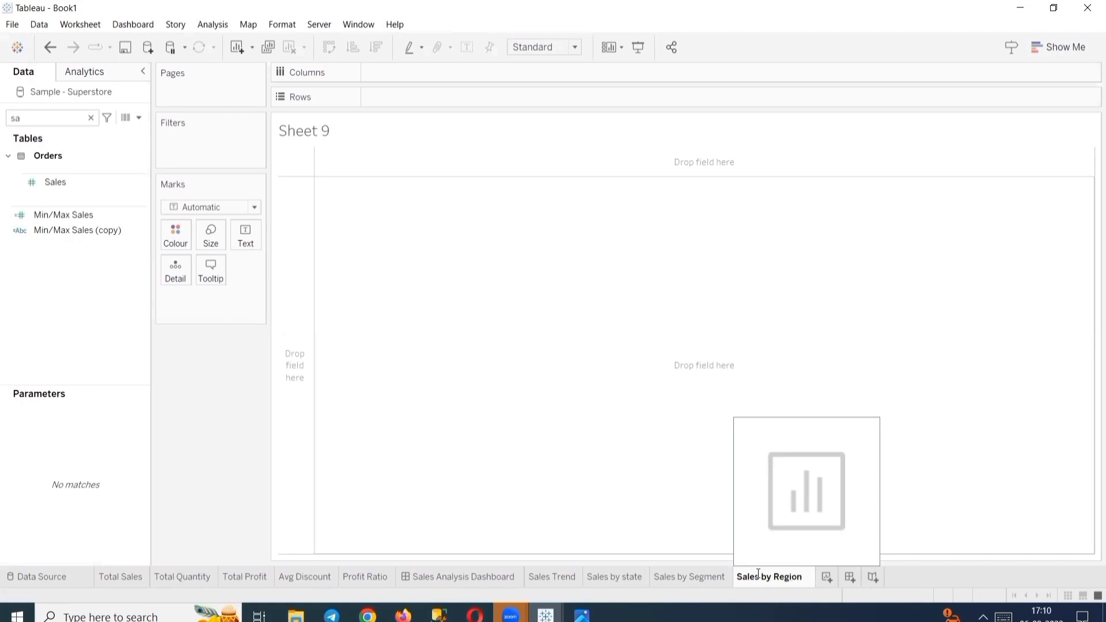
# Build a bar chart on the Sales by Region sheet with Region on rows and Sales on columns.
pyautogui.press('Return')
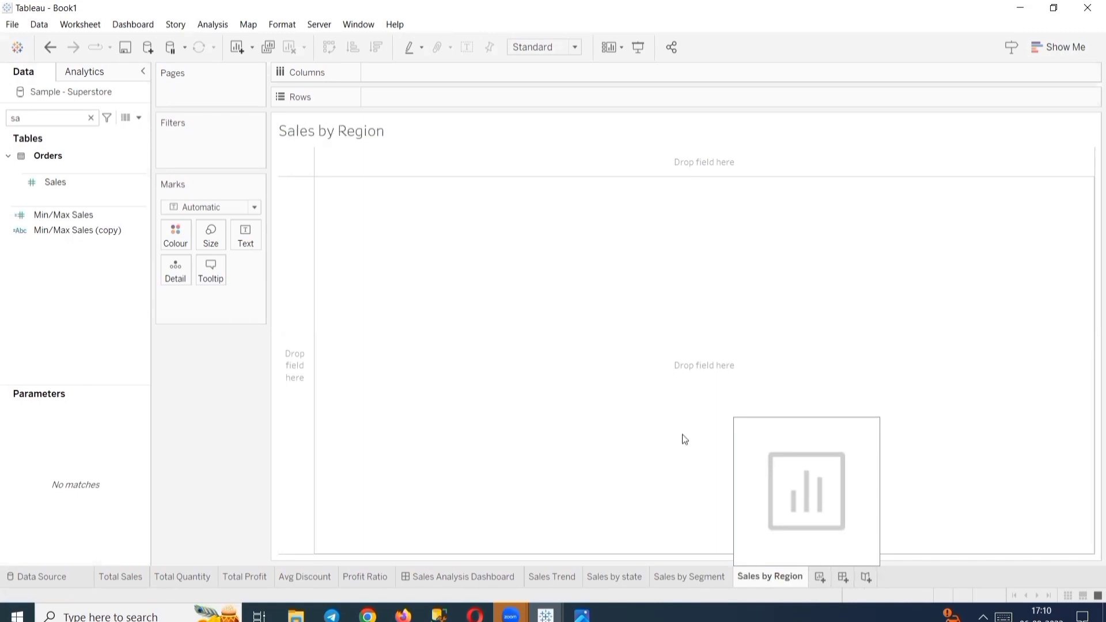
pyautogui.click(92, 118)
pyautogui.doubleClick(417, 95)
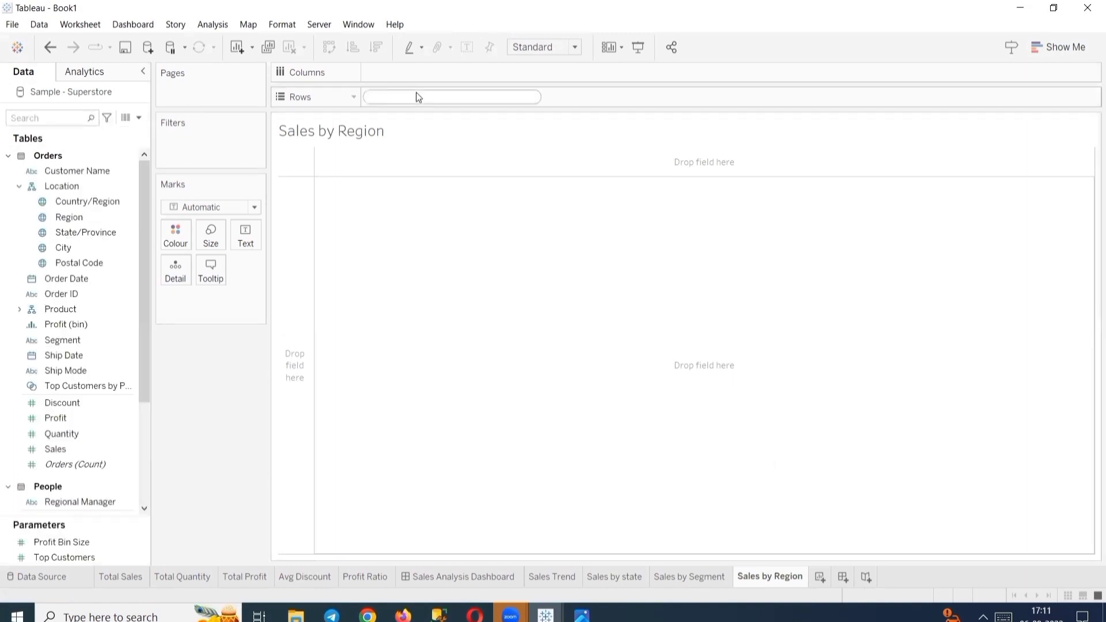
pyautogui.write('region')
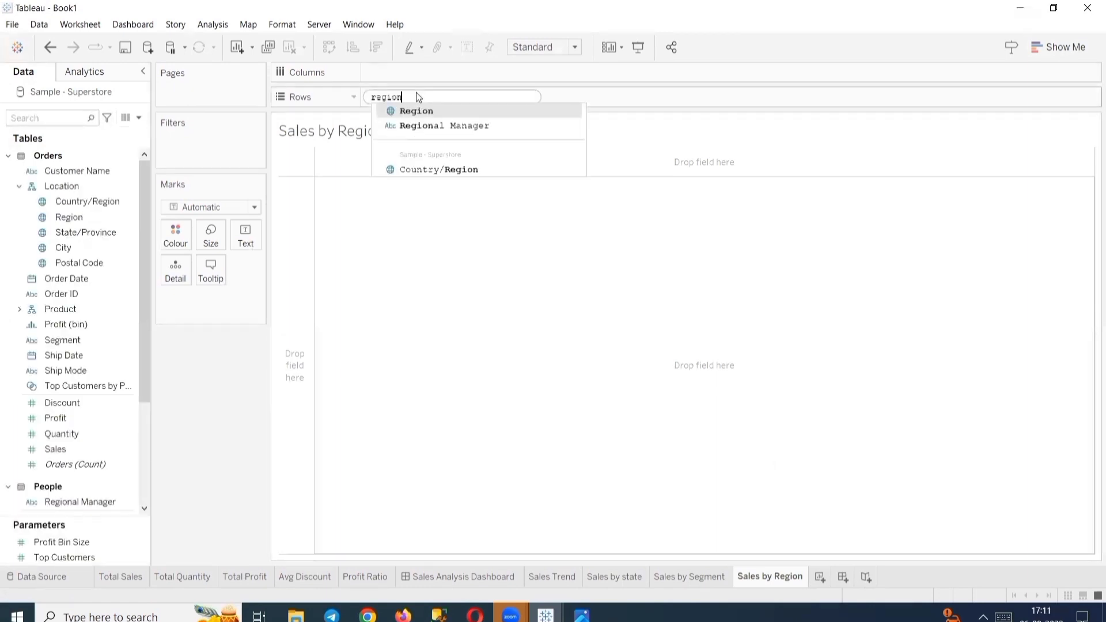
pyautogui.press('Return')
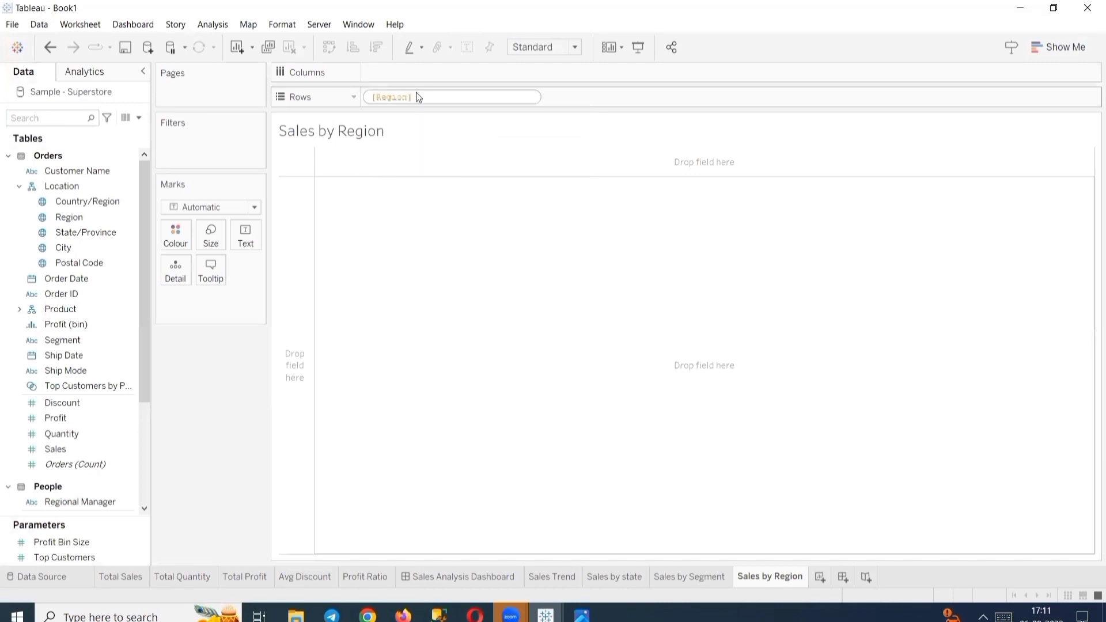
pyautogui.press('Return')
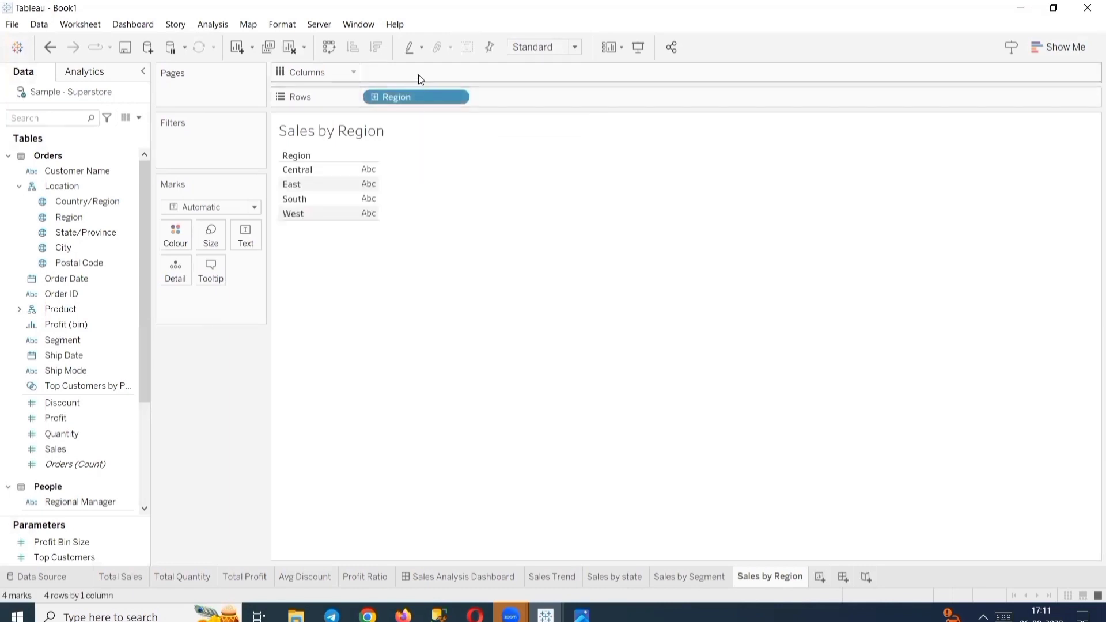
pyautogui.doubleClick(418, 75)
pyautogui.write('sal')
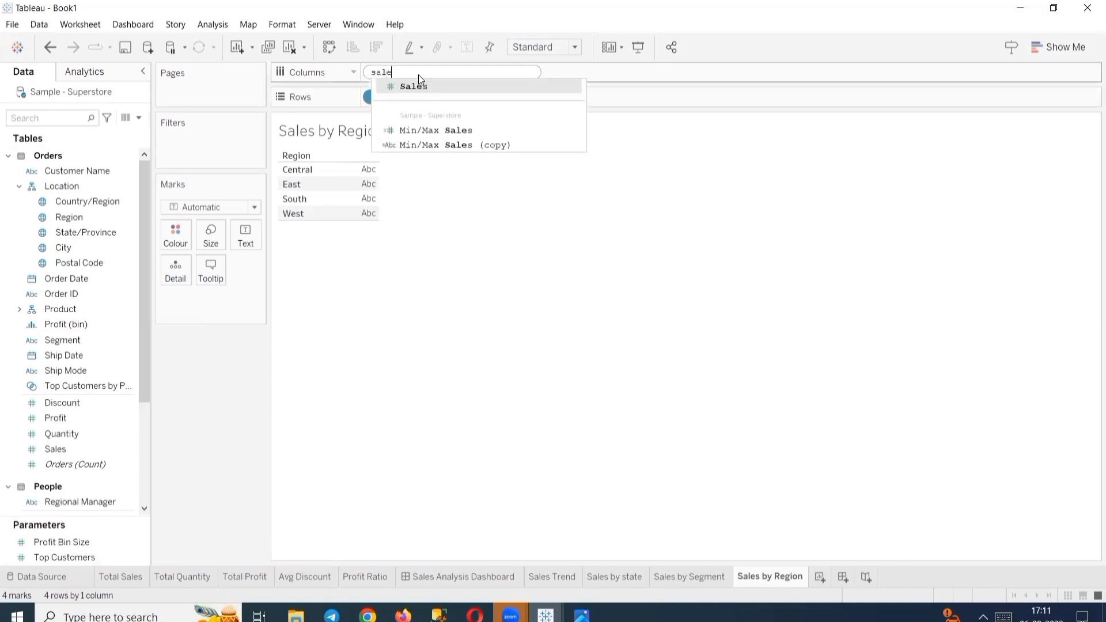
pyautogui.write('e')
pyautogui.press('Return')
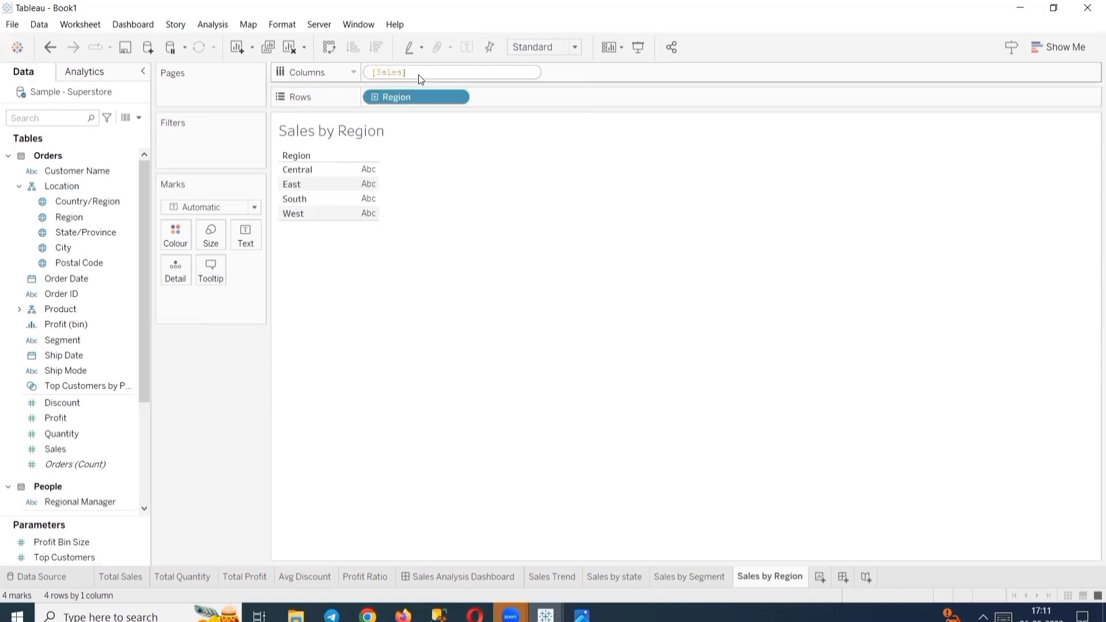
pyautogui.press('Return')
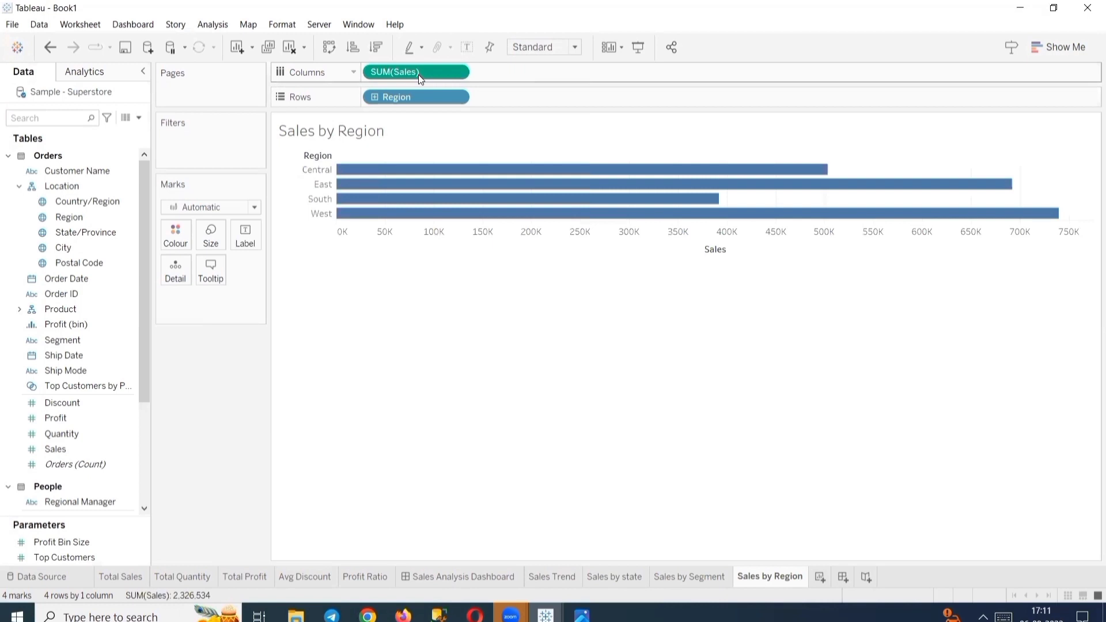
# Fit the region bar chart to Entire View and sort the regions by Sales in descending order.
pyautogui.click(539, 48)
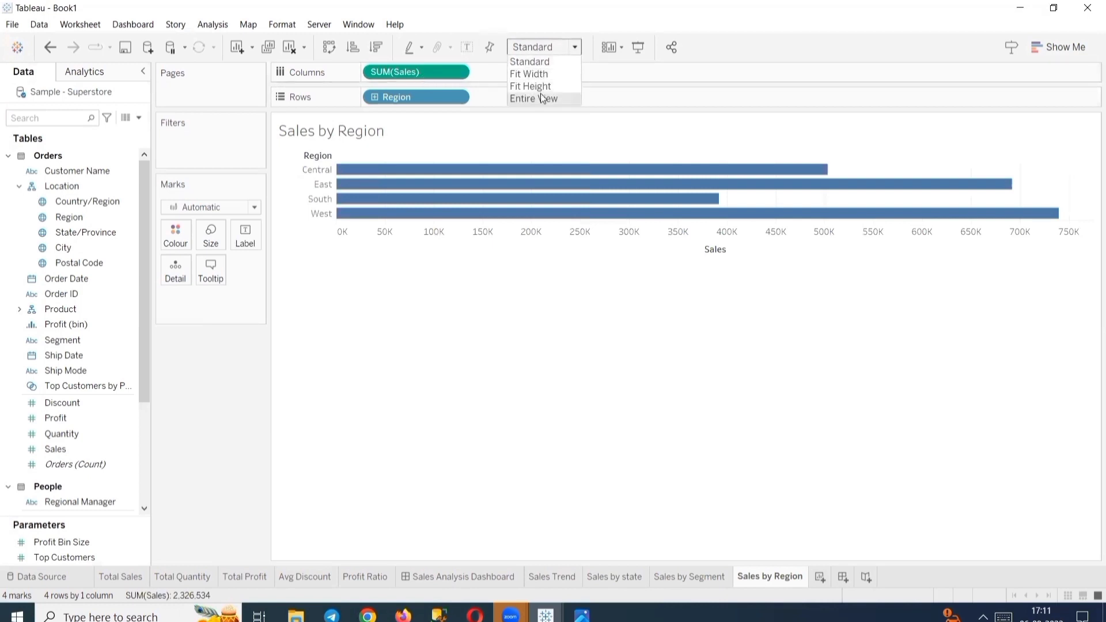
pyautogui.click(540, 95)
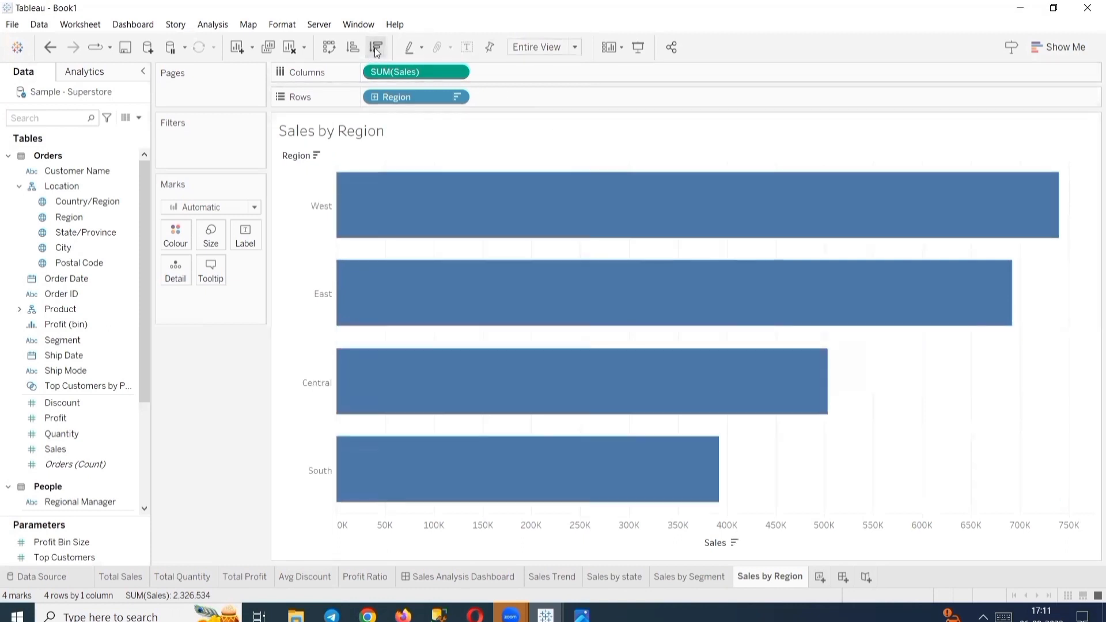
# Label the region bars with Sales and align the labels horizontally to the left.
pyautogui.moveTo(399, 71); pyautogui.dragTo(243, 234)
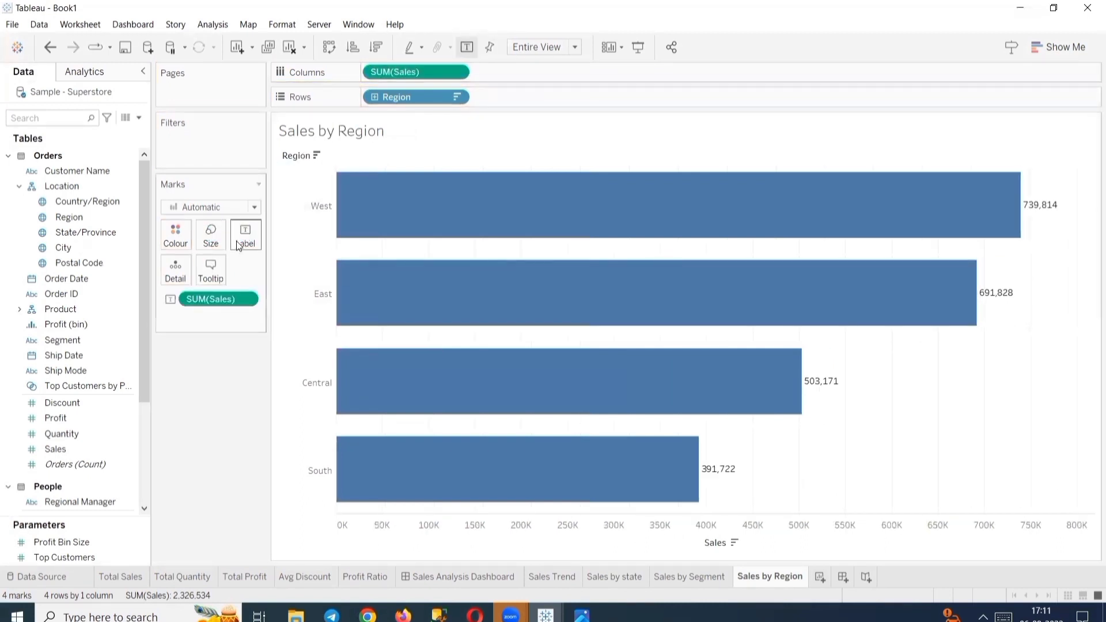
pyautogui.click(237, 242)
pyautogui.click(305, 347)
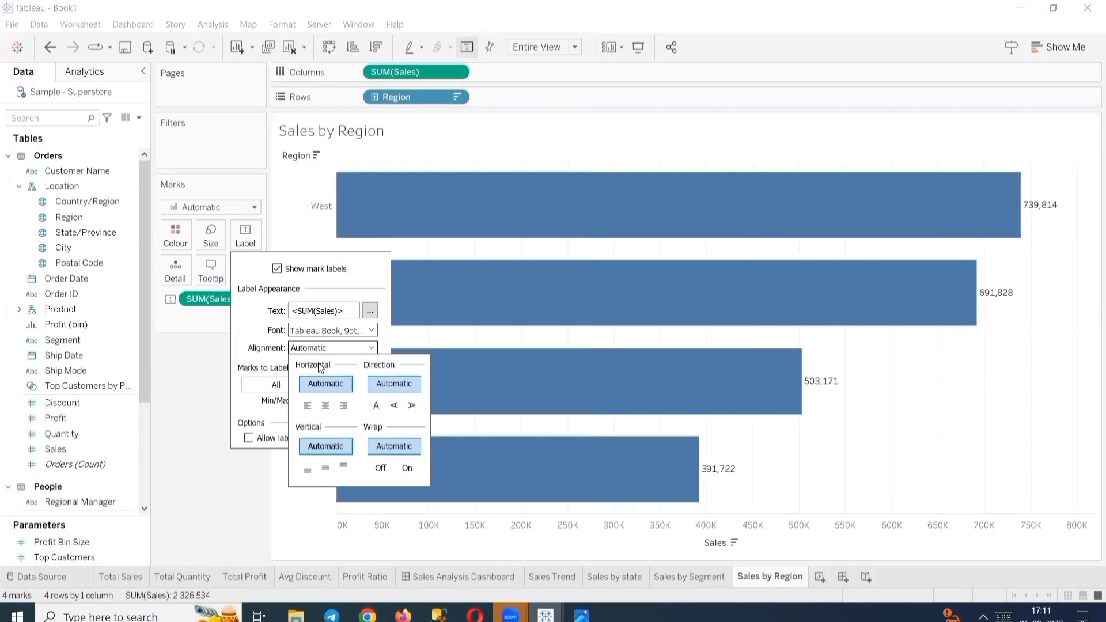
pyautogui.click(313, 406)
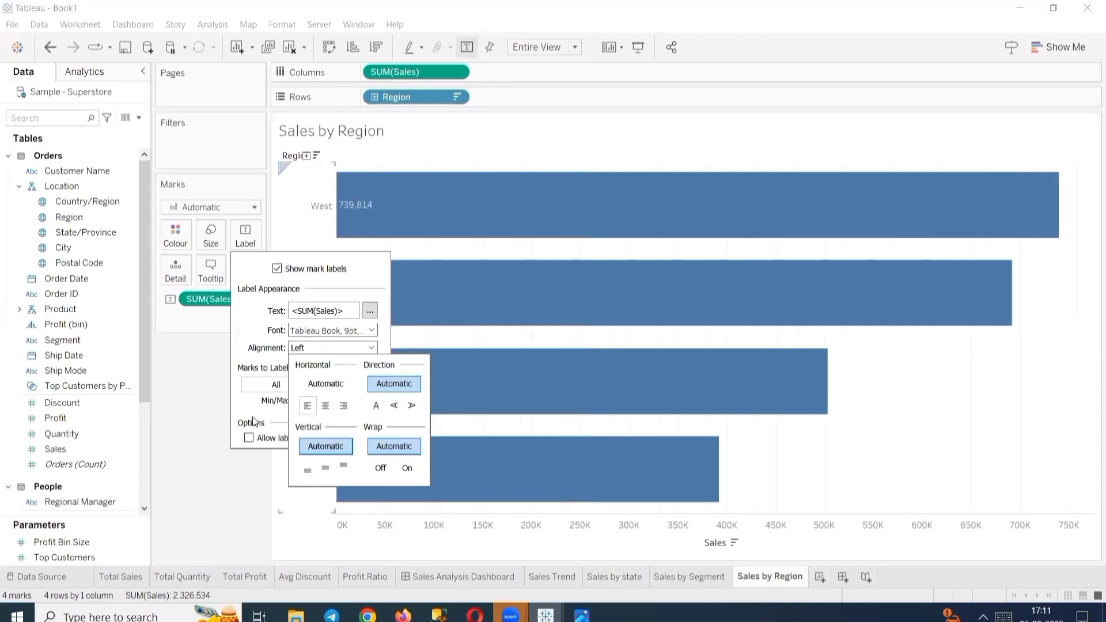
pyautogui.click(215, 468)
# Set the font of the Sales labels on the region bars to Tableau Bold in black.
pyautogui.rightClick(244, 300)
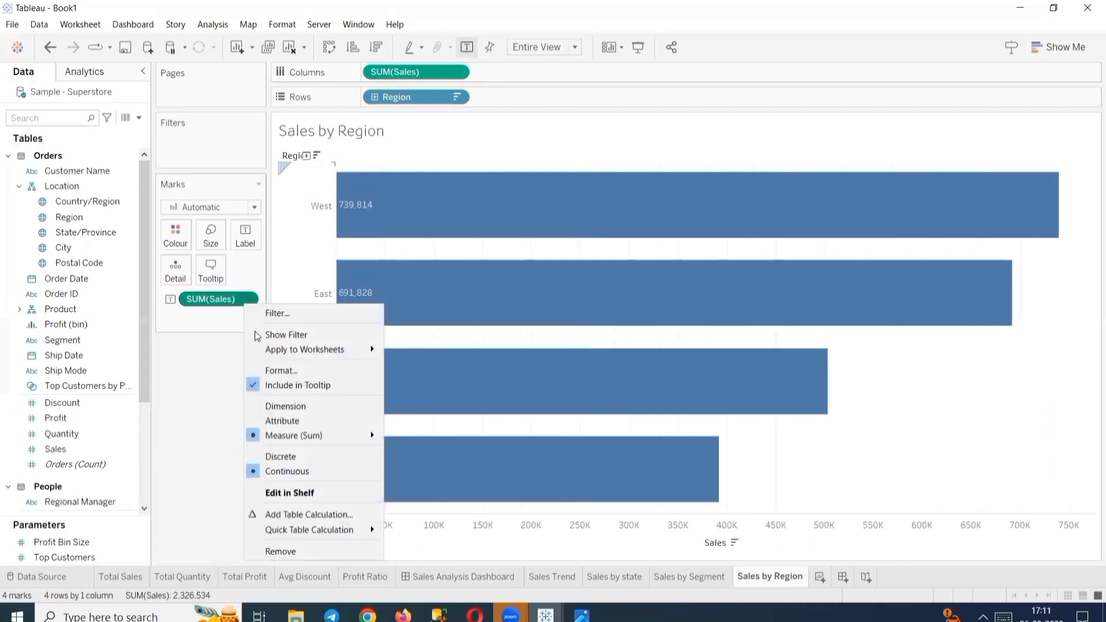
pyautogui.click(279, 372)
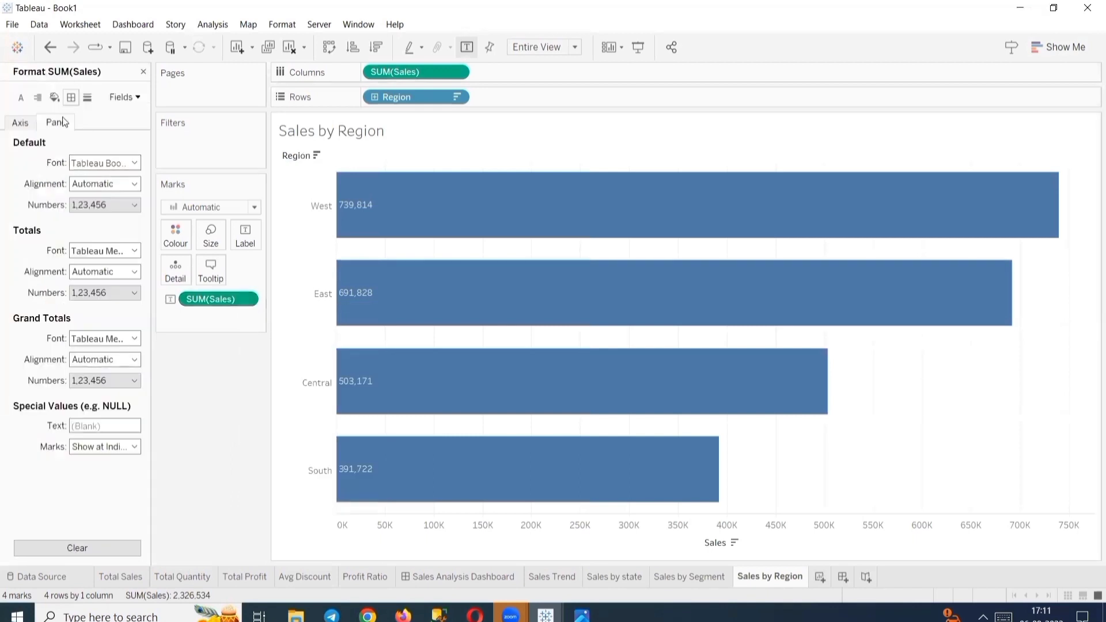
pyautogui.click(108, 164)
pyautogui.click(106, 203)
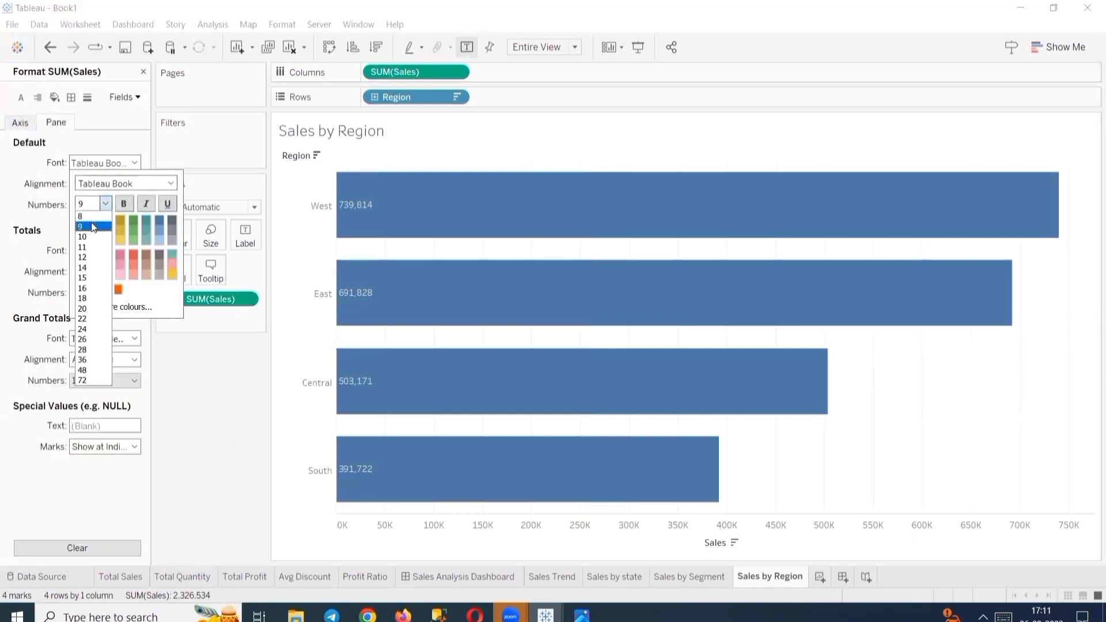
pyautogui.click(118, 184)
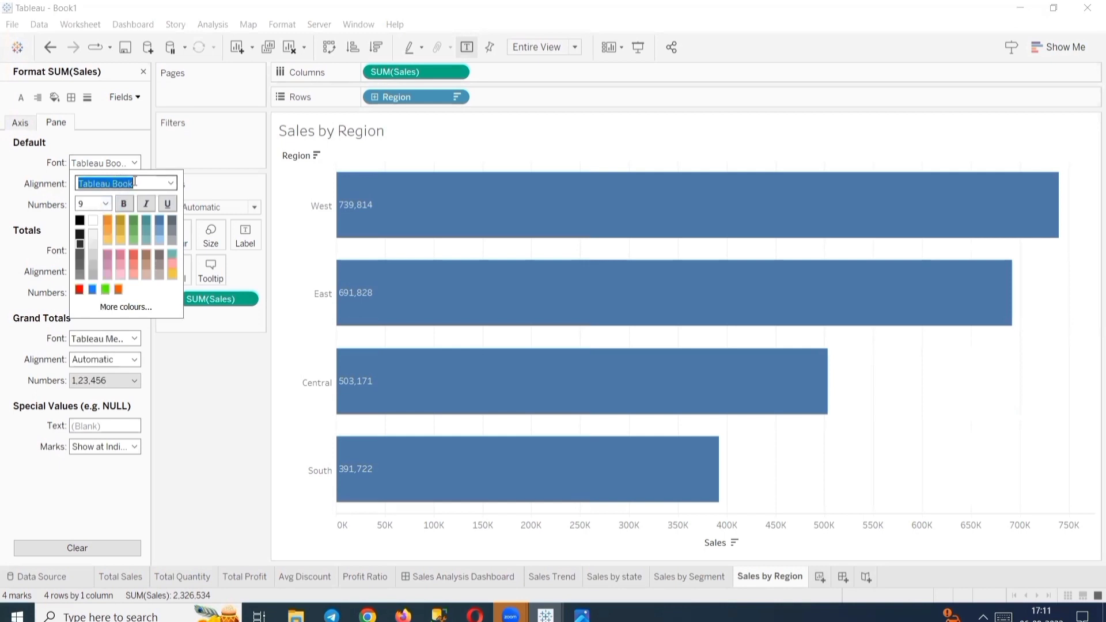
pyautogui.click(169, 184)
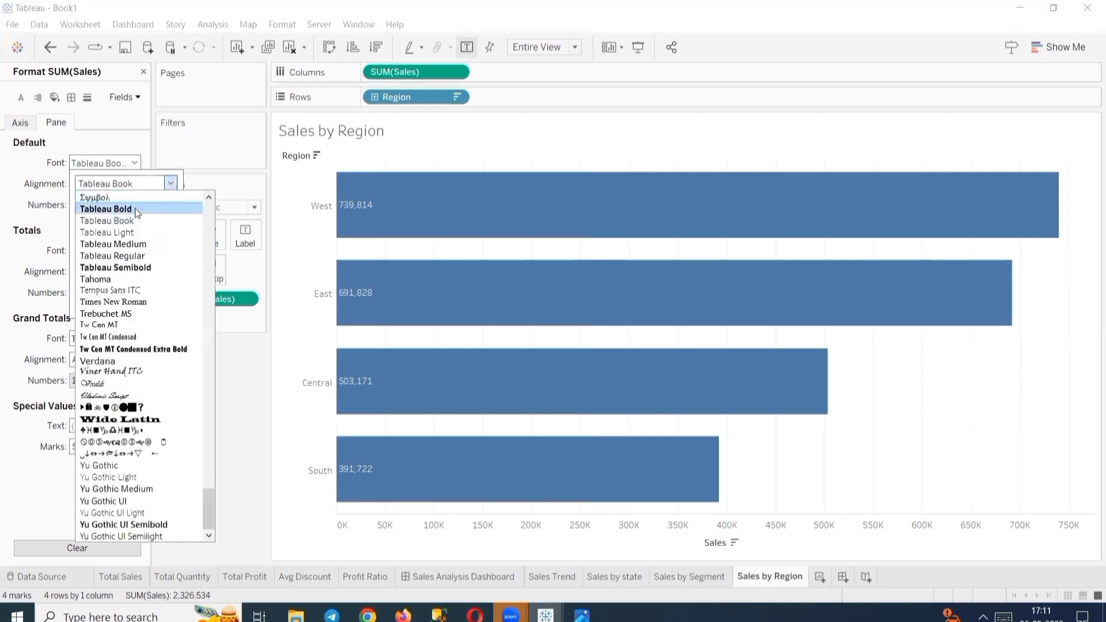
pyautogui.click(135, 208)
pyautogui.click(126, 204)
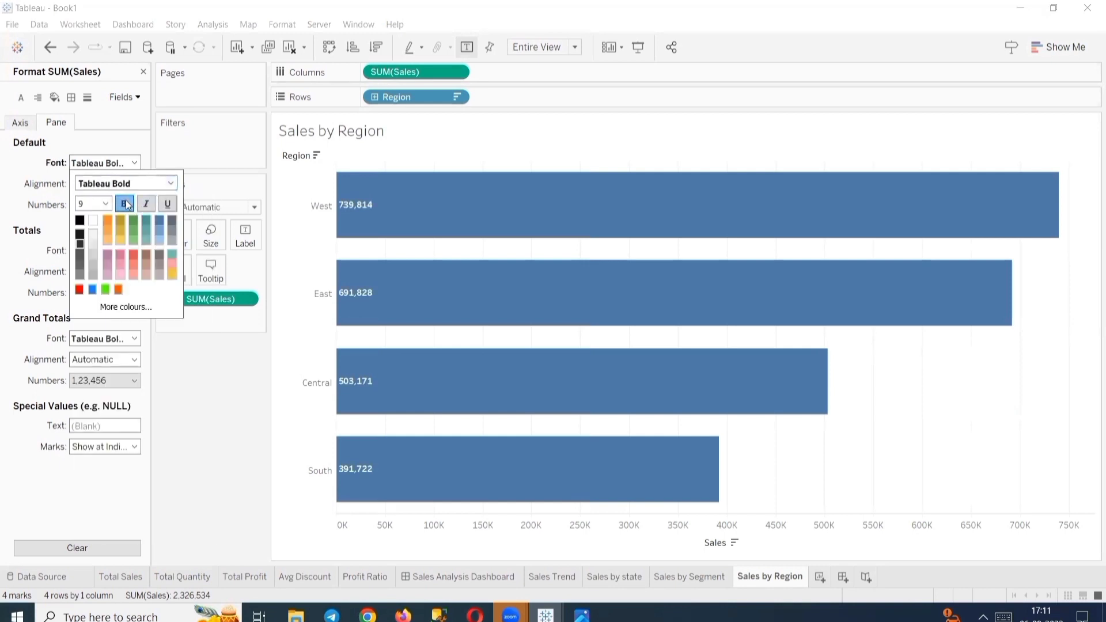
pyautogui.click(80, 222)
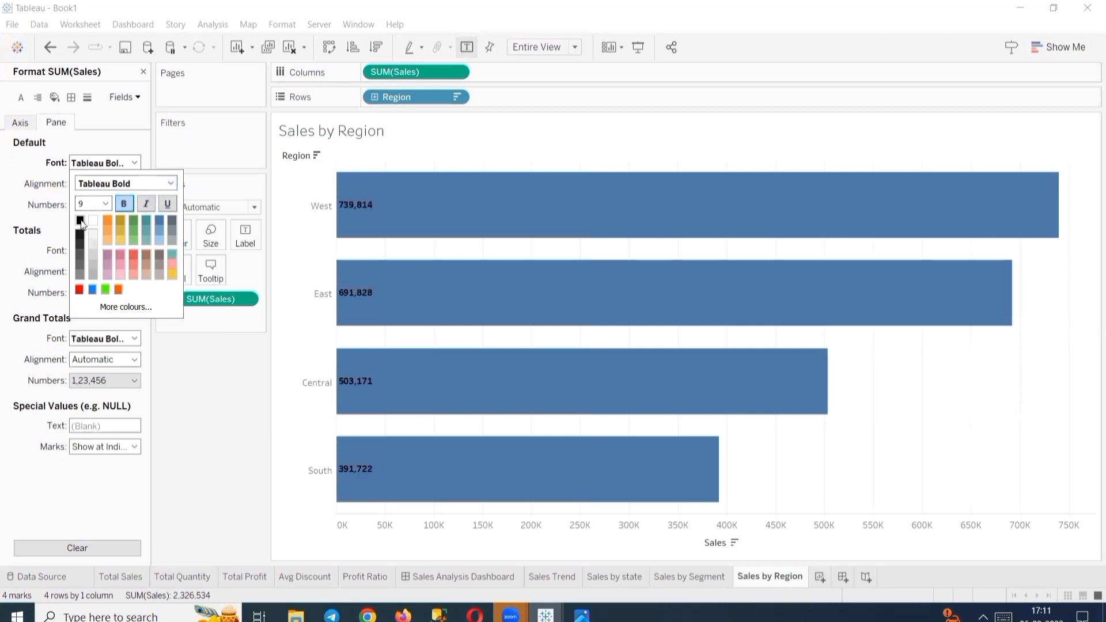
pyautogui.click(220, 354)
# Format the region bars' Sales labels as custom numbers with 1 decimal place, Thousands (K) display units and a "$ " prefix.
pyautogui.click(115, 205)
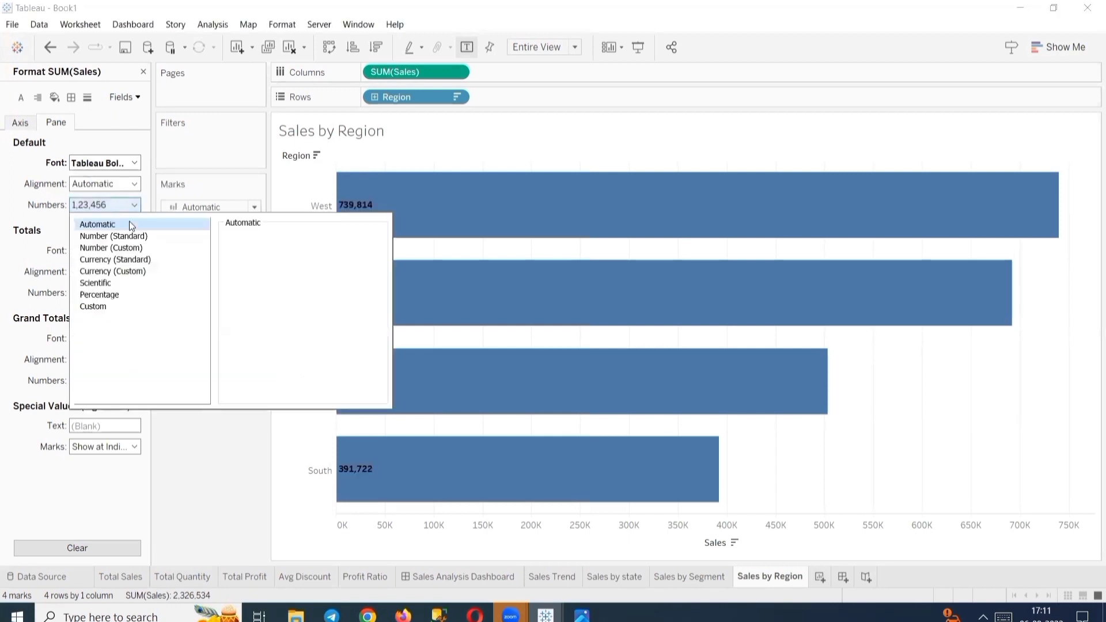
pyautogui.click(158, 248)
pyautogui.click(264, 256)
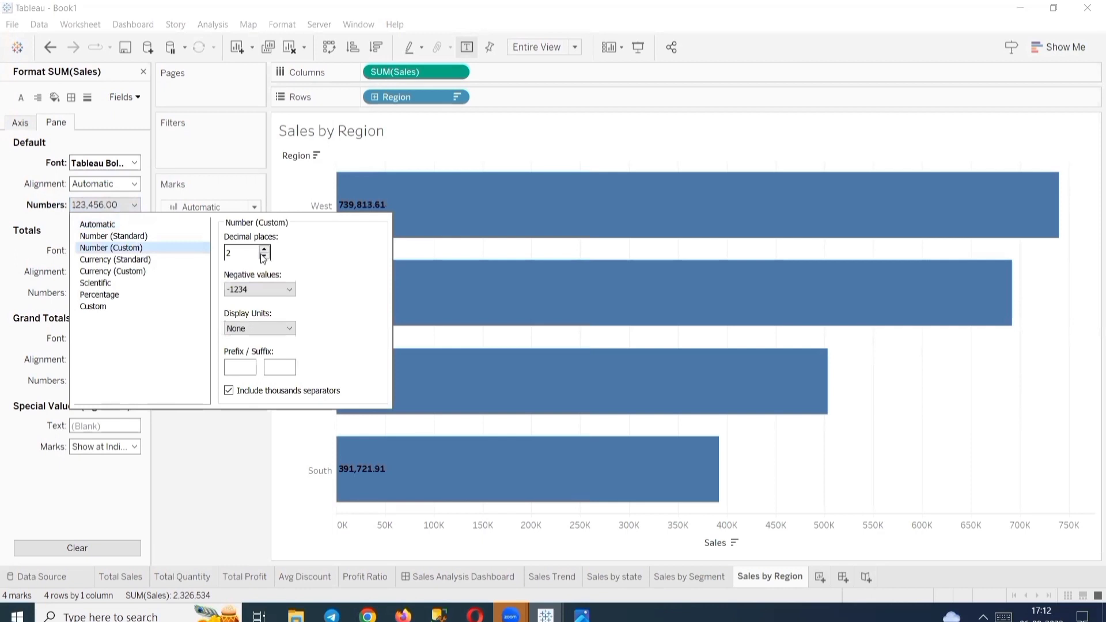
pyautogui.click(276, 330)
pyautogui.click(274, 347)
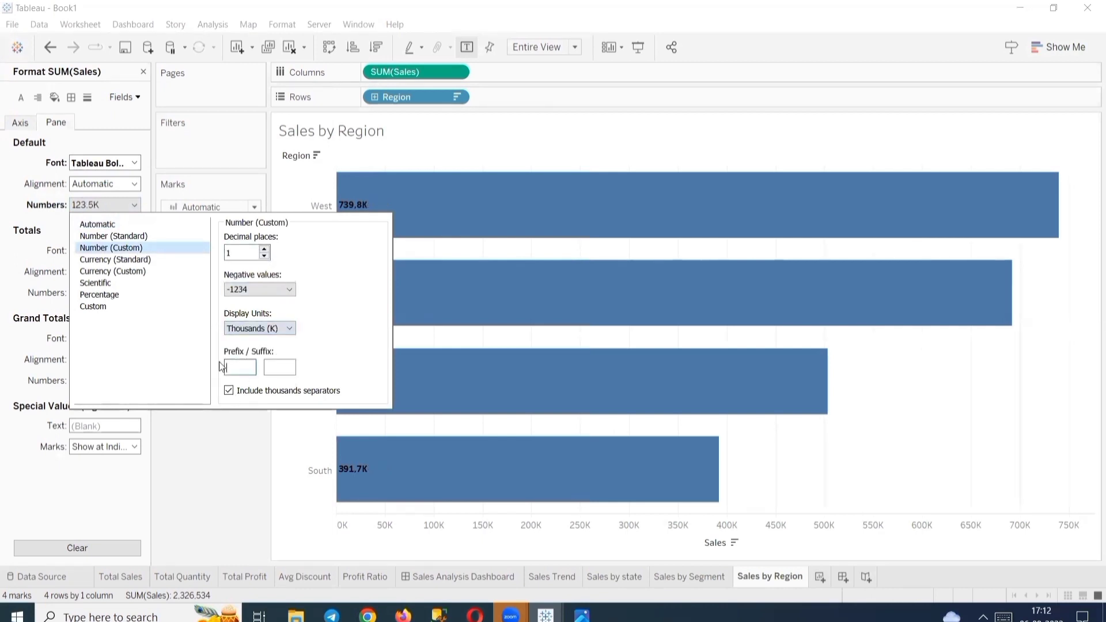
pyautogui.write('$')
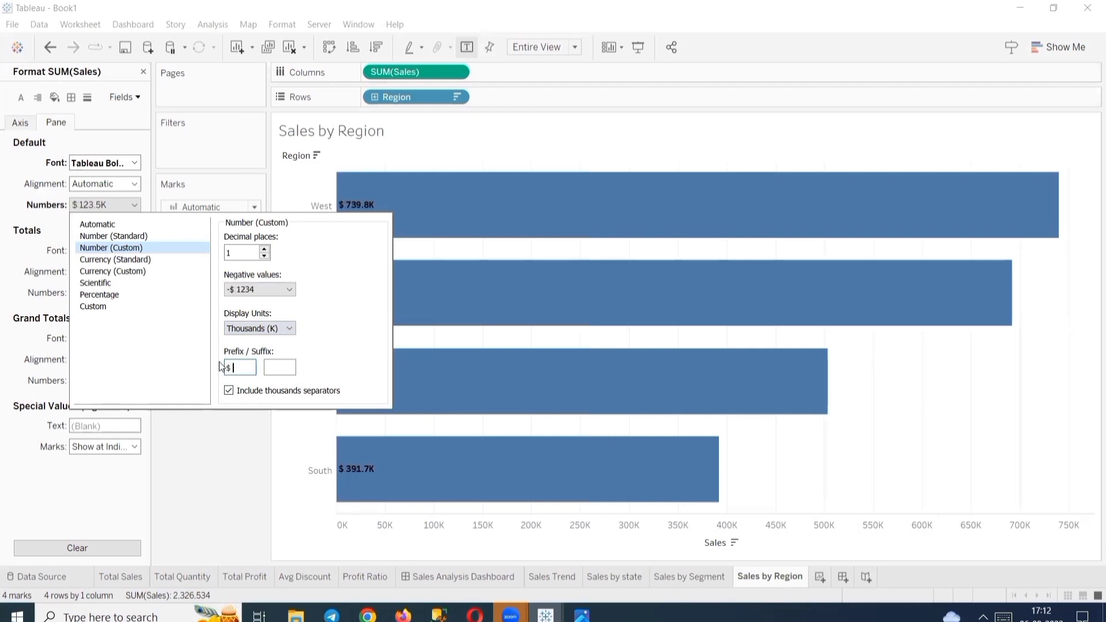
pyautogui.click(252, 468)
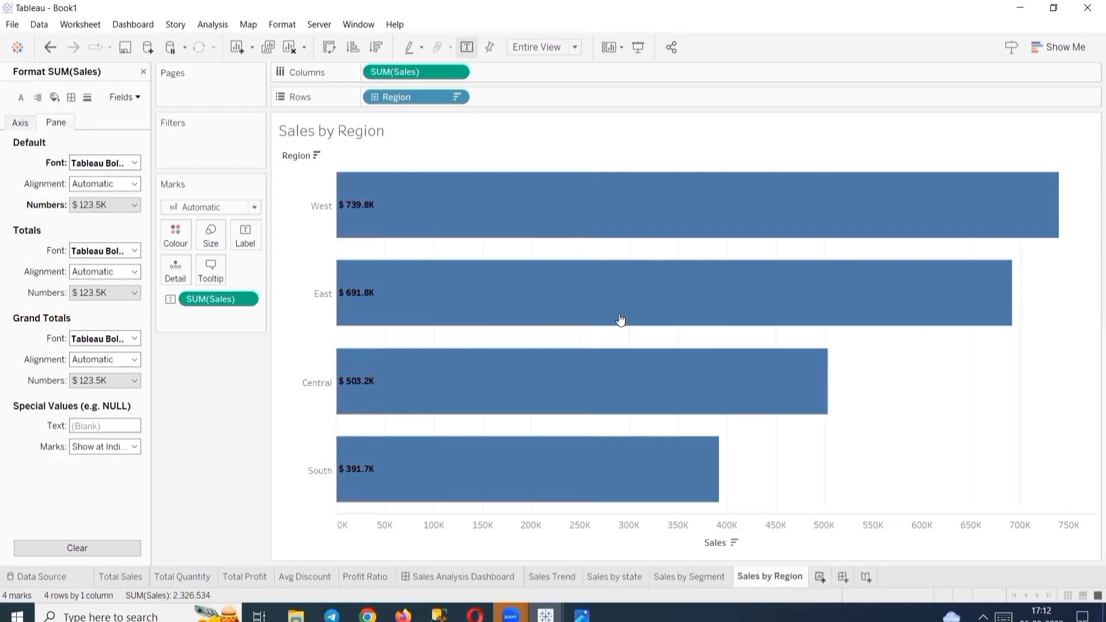
# Change the font of the Sales by Region sheet title to Tableau Bold.
pyautogui.doubleClick(414, 122)
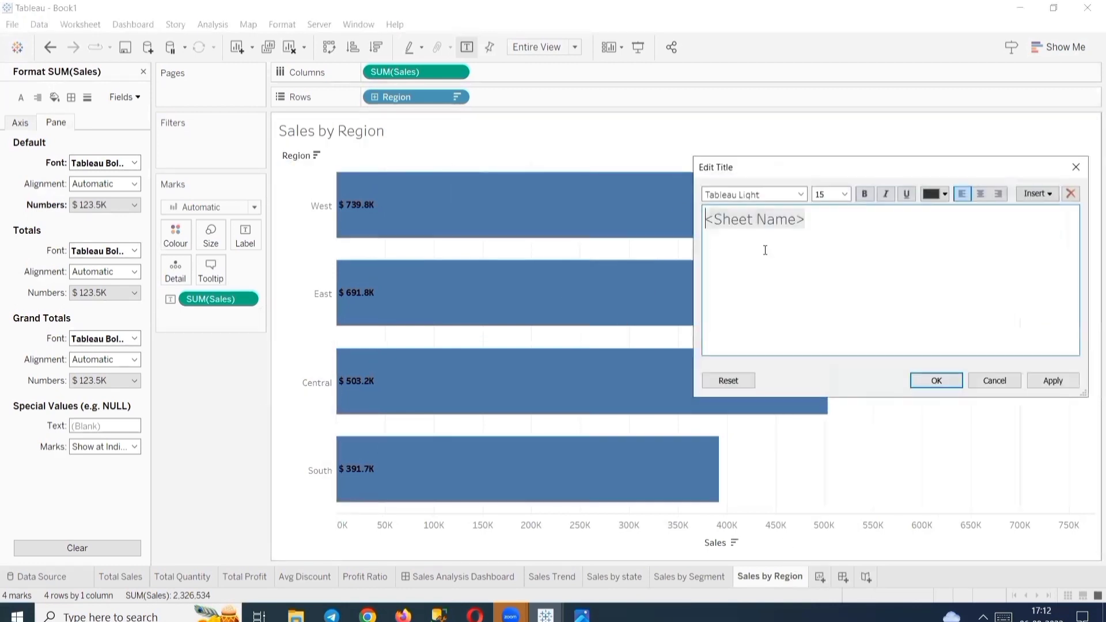
pyautogui.hotkey('ctrl', 'a')
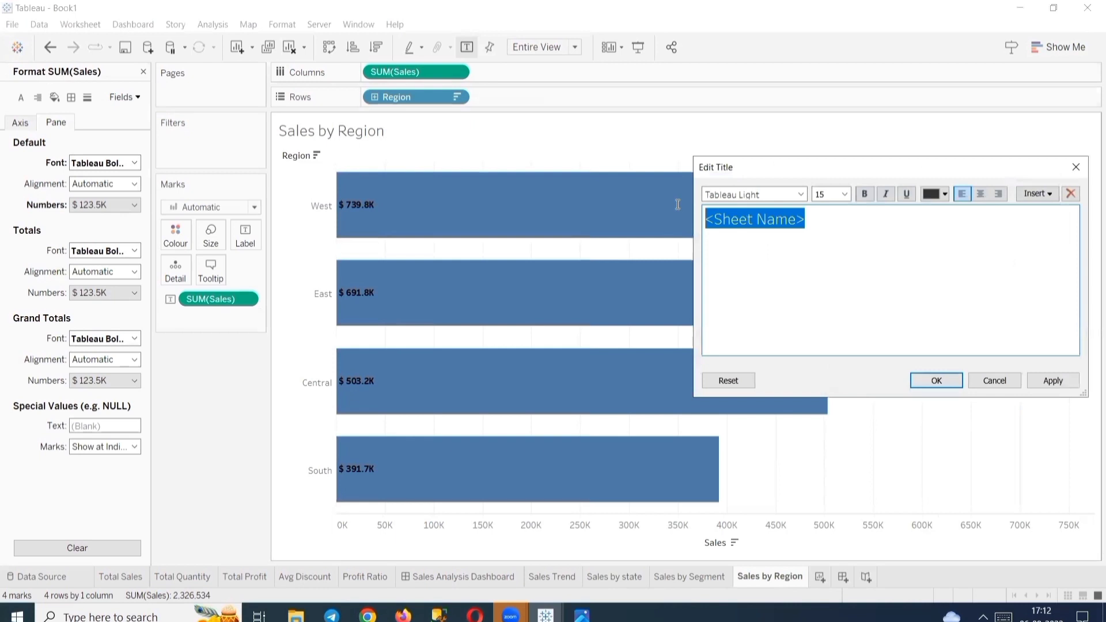
pyautogui.click(803, 197)
pyautogui.click(773, 217)
pyautogui.click(954, 193)
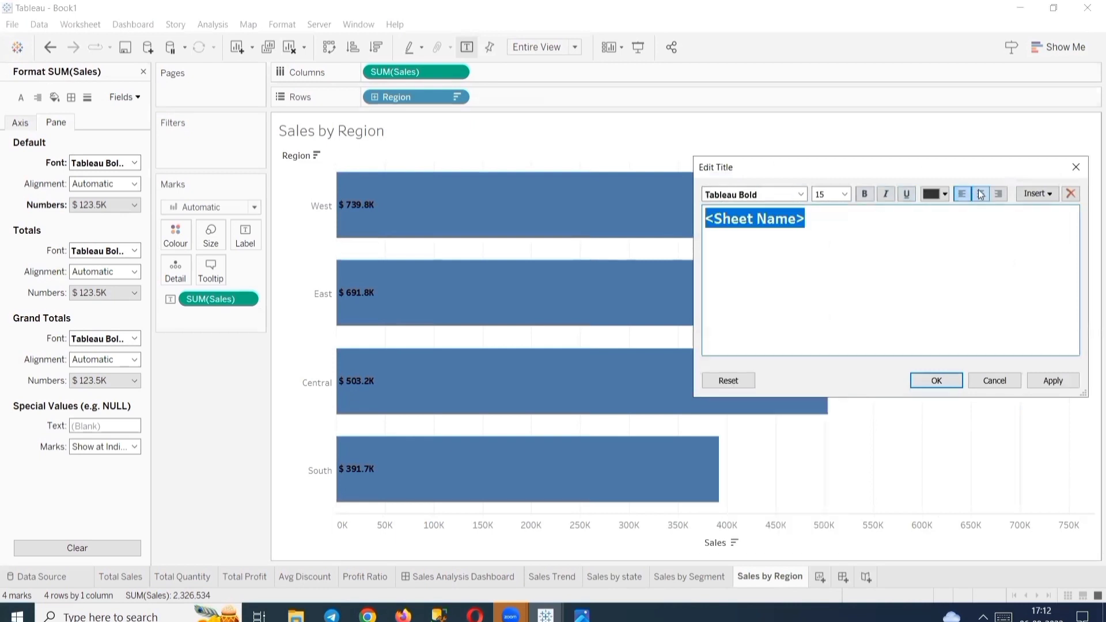
pyautogui.click(1047, 382)
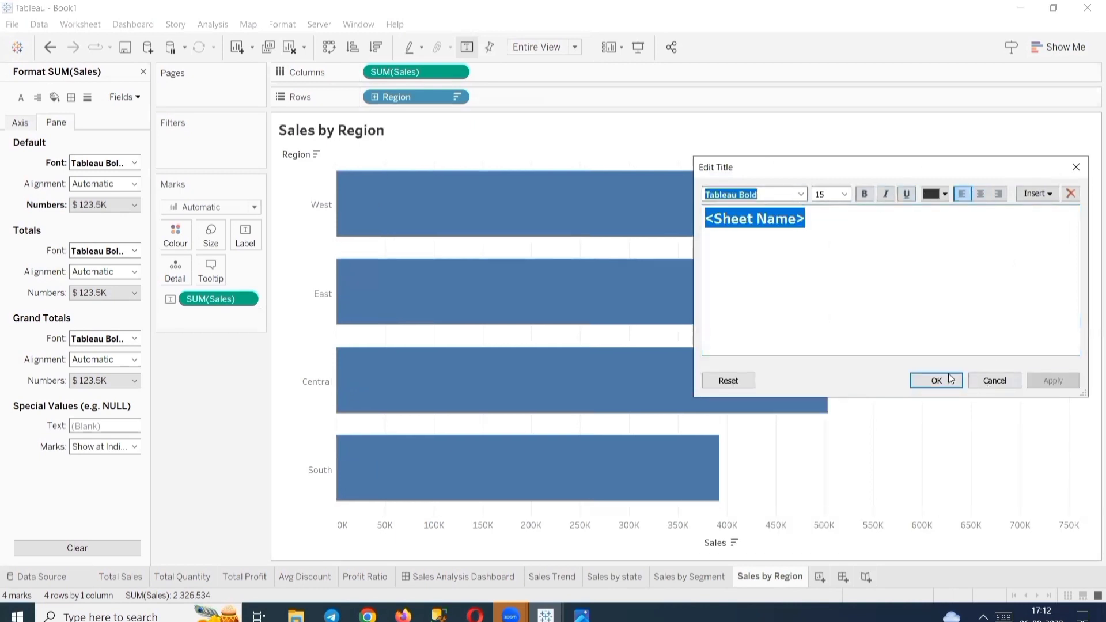
pyautogui.click(933, 380)
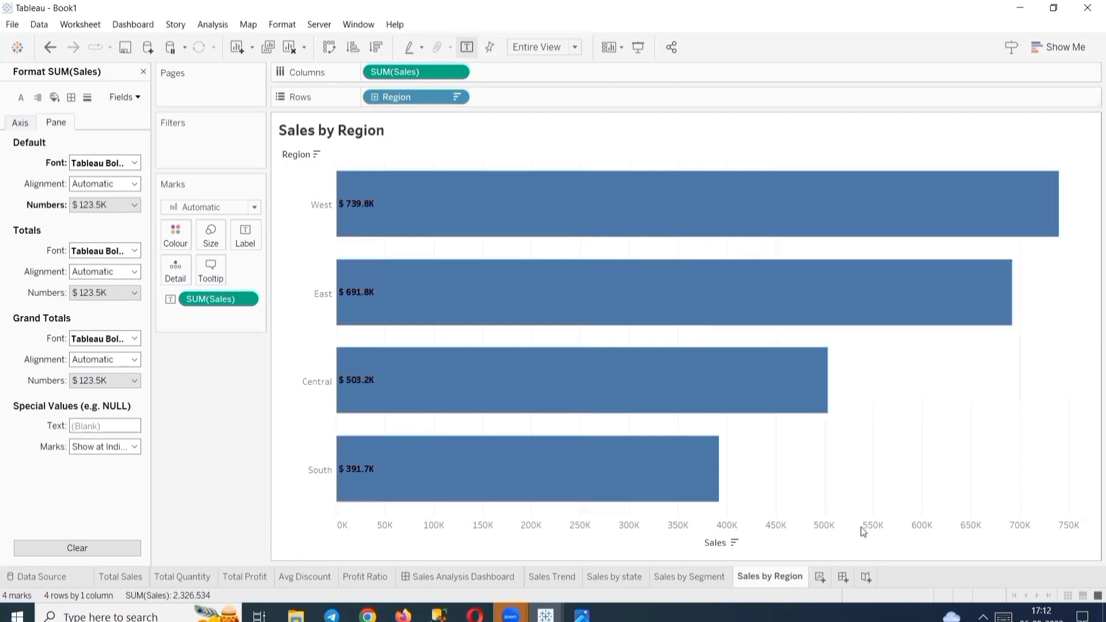
# Add a new worksheet and name it "Sales by Category".
pyautogui.click(820, 577)
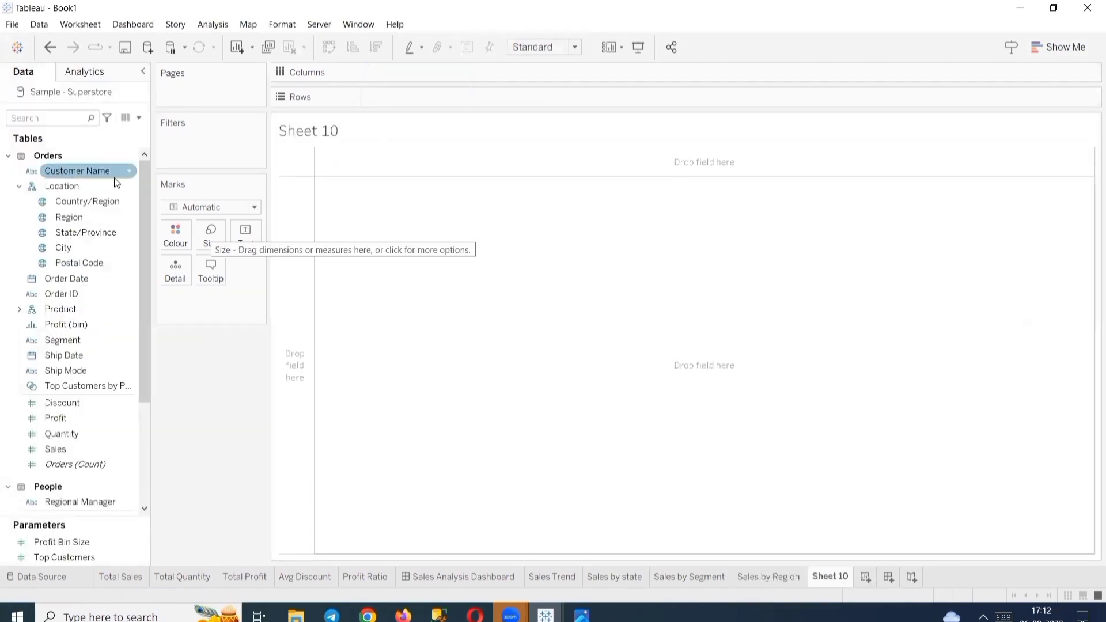
pyautogui.doubleClick(826, 577)
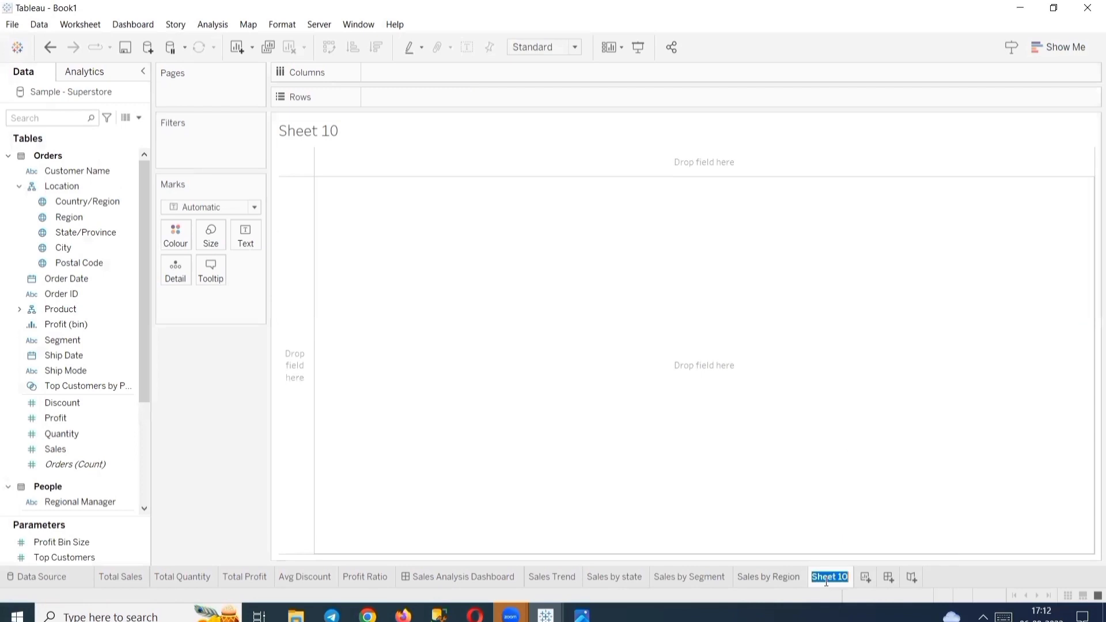
pyautogui.write('Sales by ')
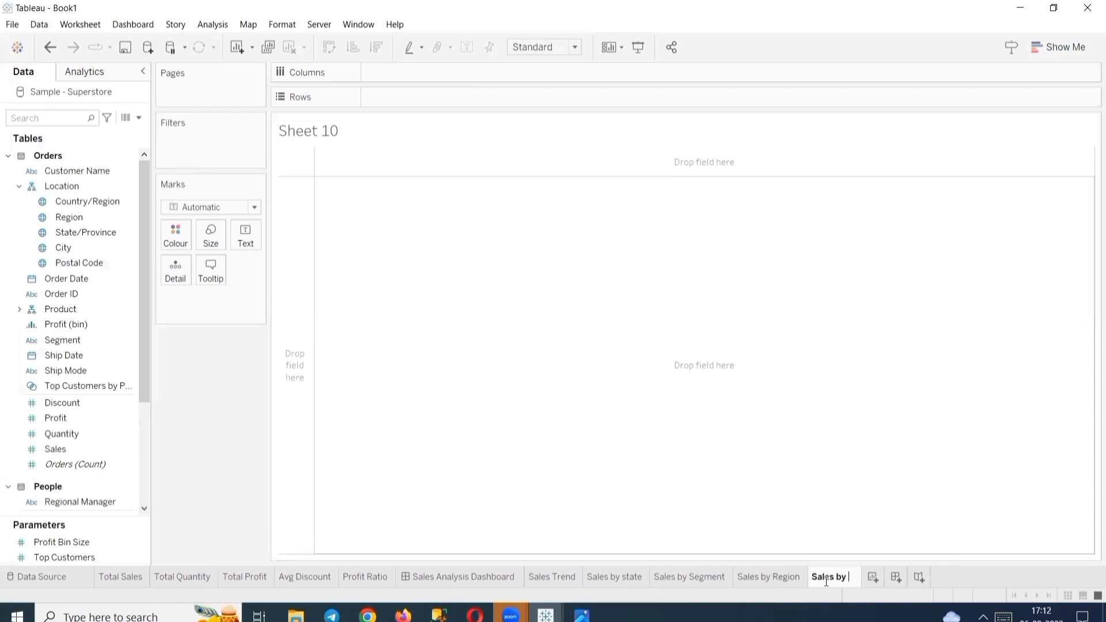
pyautogui.write('Category')
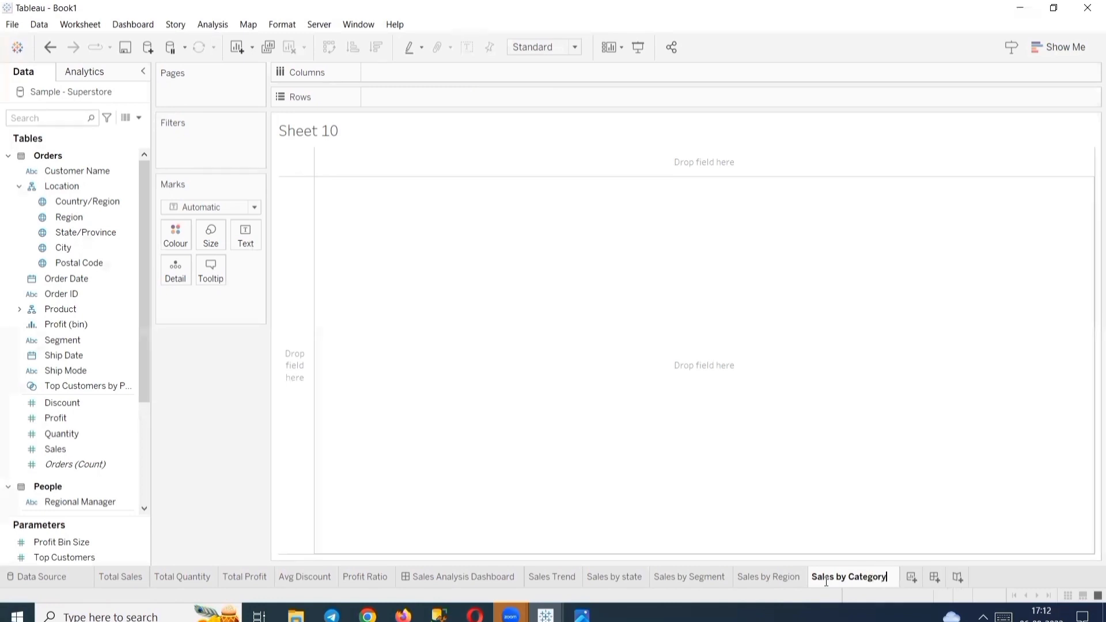
pyautogui.press('Return')
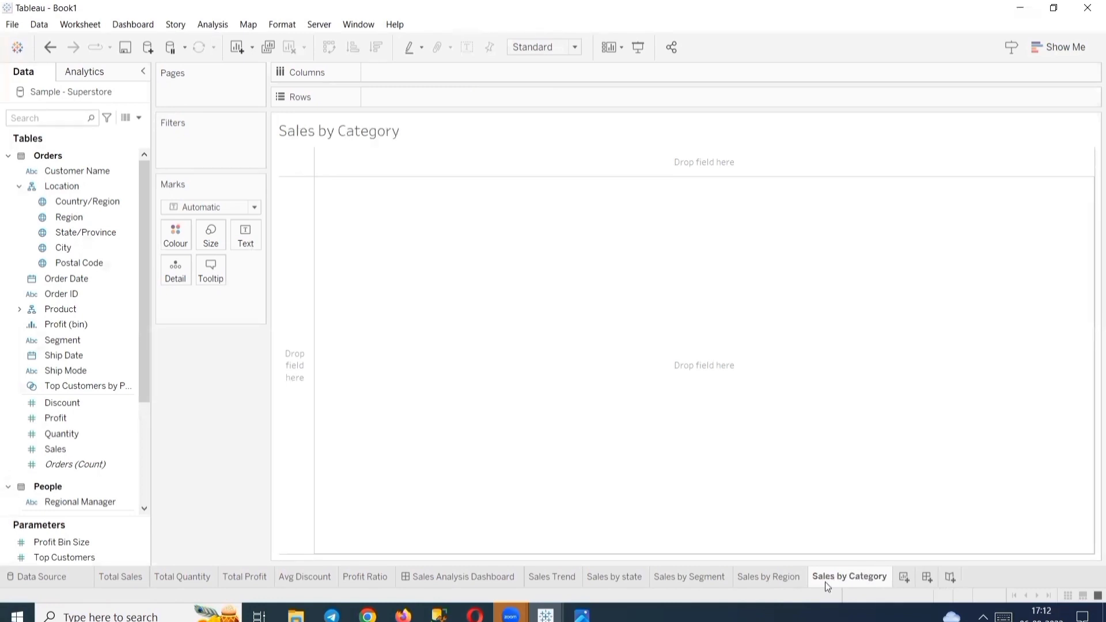
# Build a bar chart with Category on rows and Sales on columns, and fit it to Entire View.
pyautogui.doubleClick(438, 95)
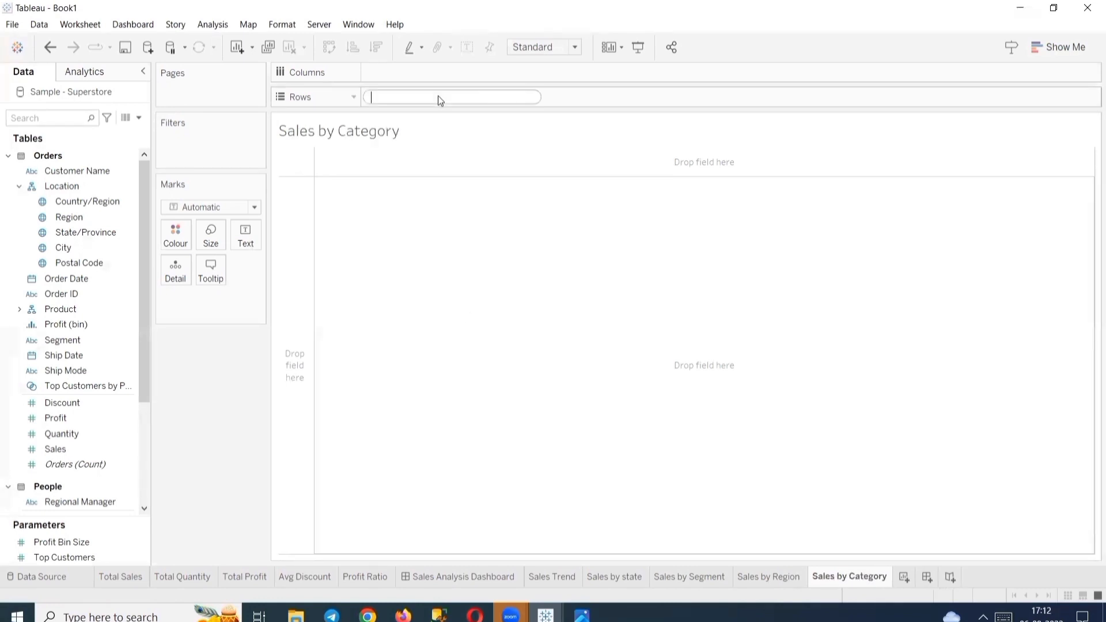
pyautogui.write('catego')
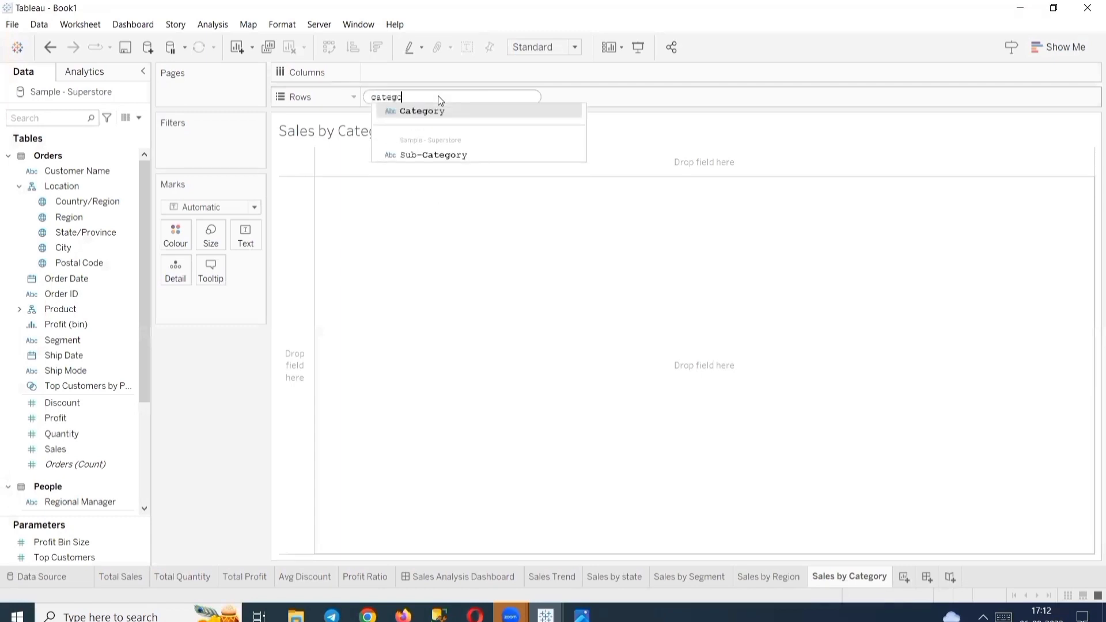
pyautogui.press('Return')
pyautogui.press('Return')
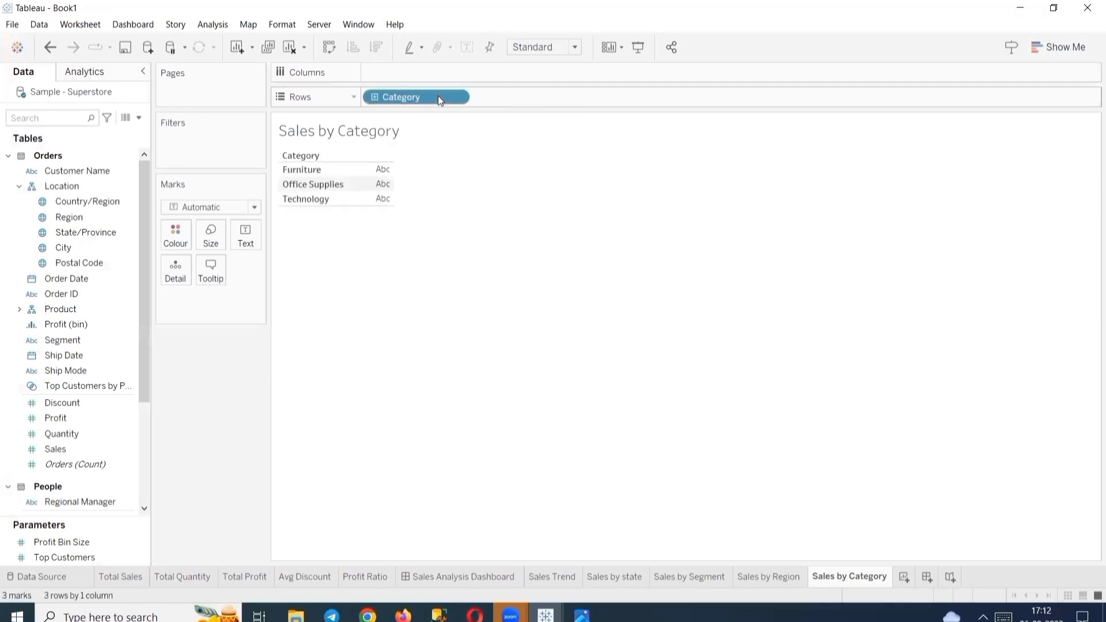
pyautogui.doubleClick(438, 72)
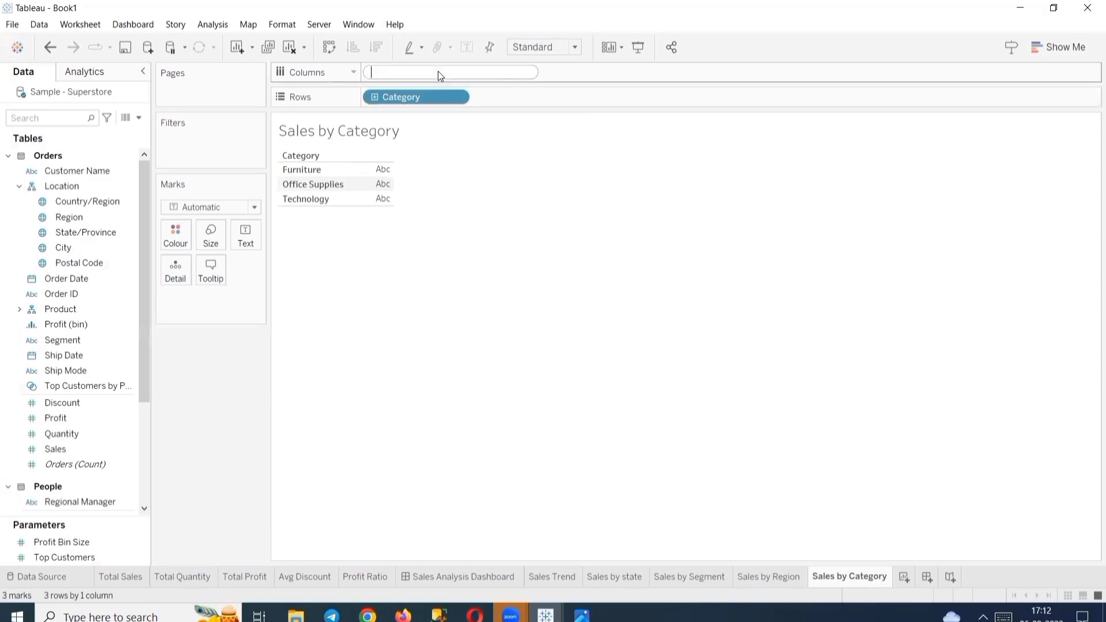
pyautogui.write('sale')
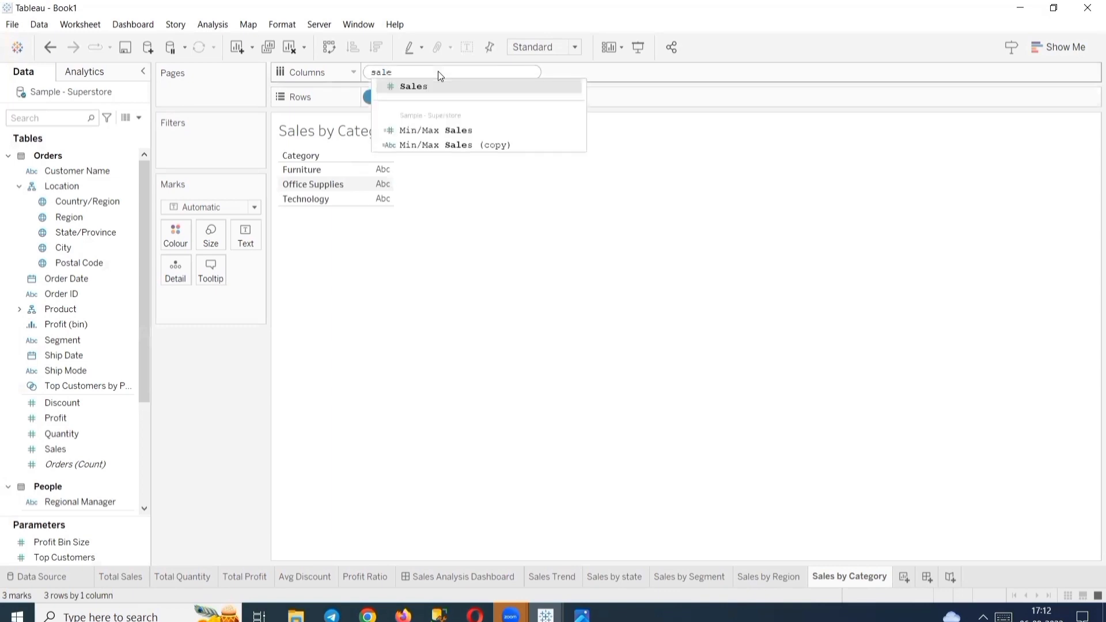
pyautogui.press('Return')
pyautogui.press('Return')
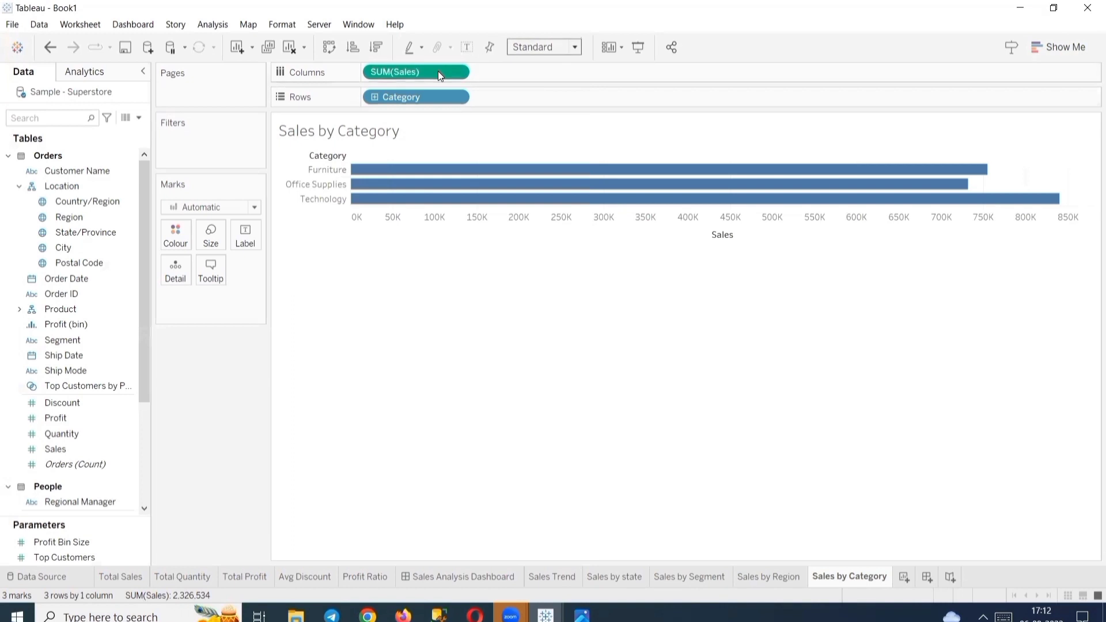
pyautogui.click(544, 47)
pyautogui.click(550, 98)
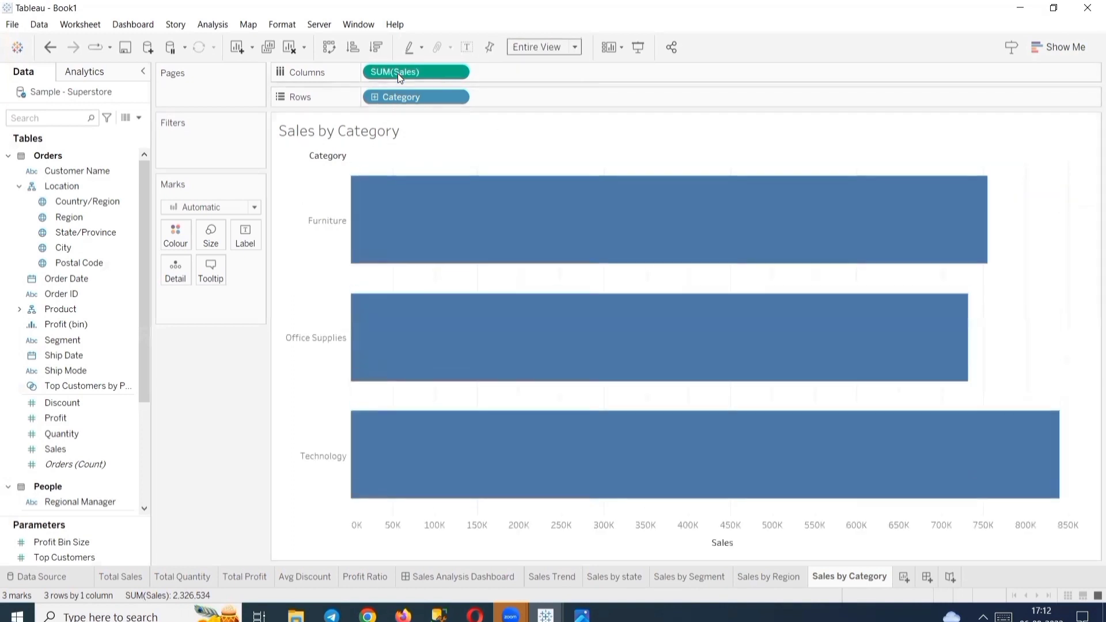
# Label the category bars with Sales and align the labels horizontally to the left.
pyautogui.moveTo(398, 74); pyautogui.dragTo(248, 238)
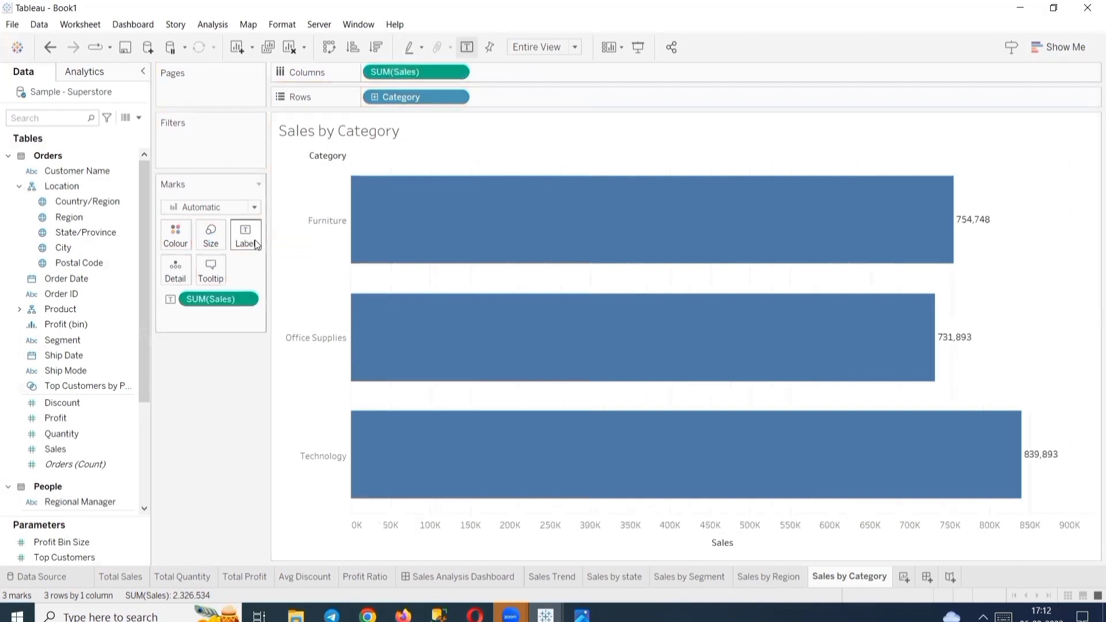
pyautogui.click(250, 244)
pyautogui.click(332, 348)
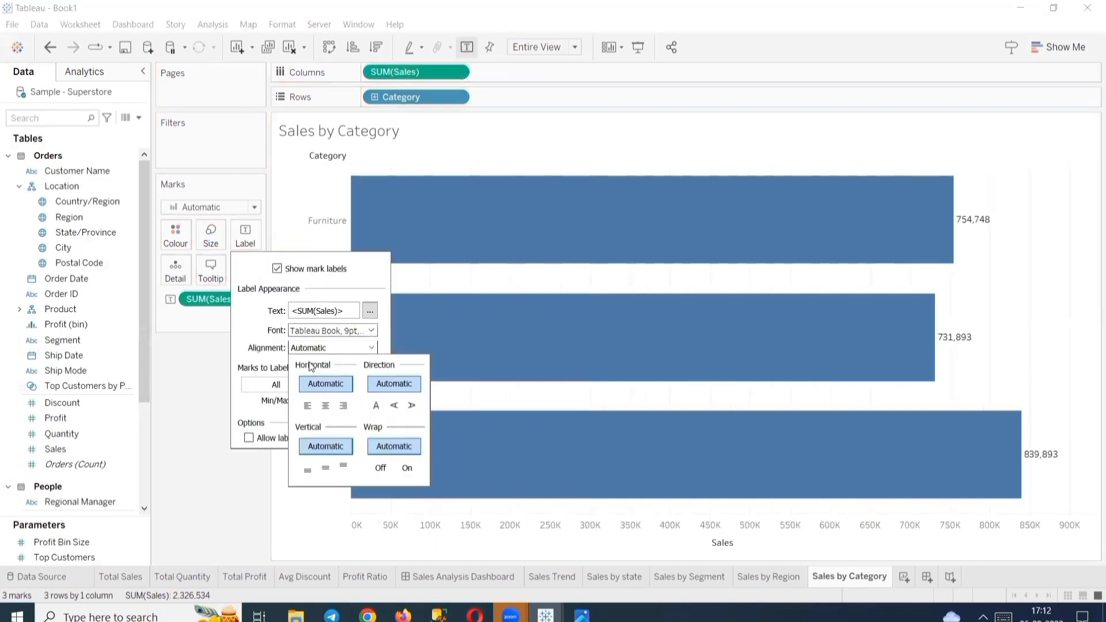
pyautogui.click(307, 405)
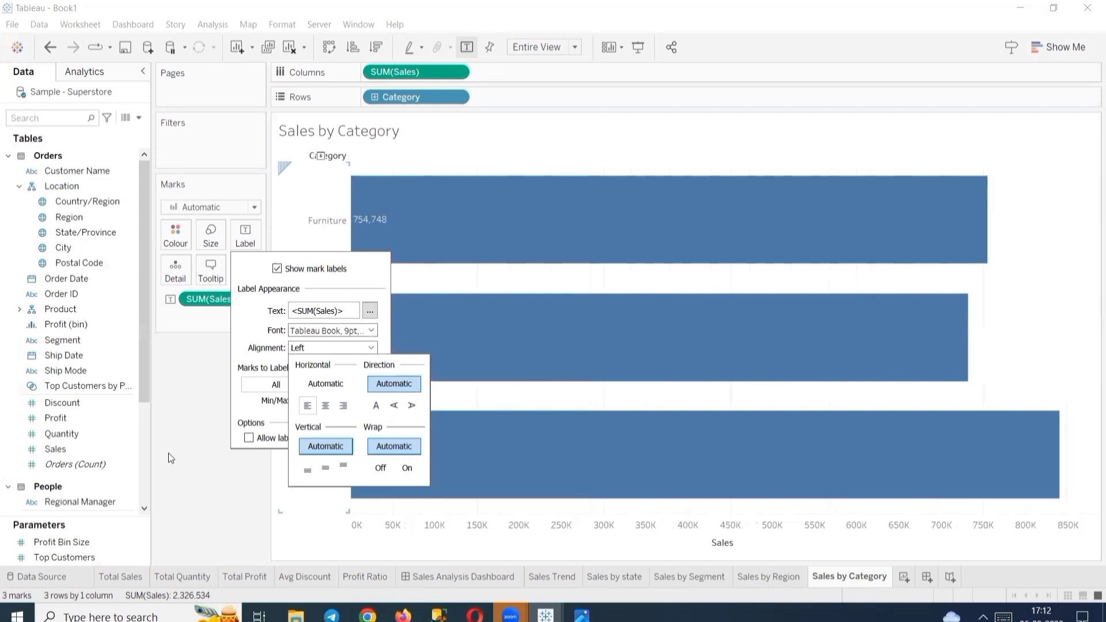
pyautogui.click(185, 436)
# Set the font of the Sales labels on the category bars to Tableau Bold in black.
pyautogui.rightClick(225, 300)
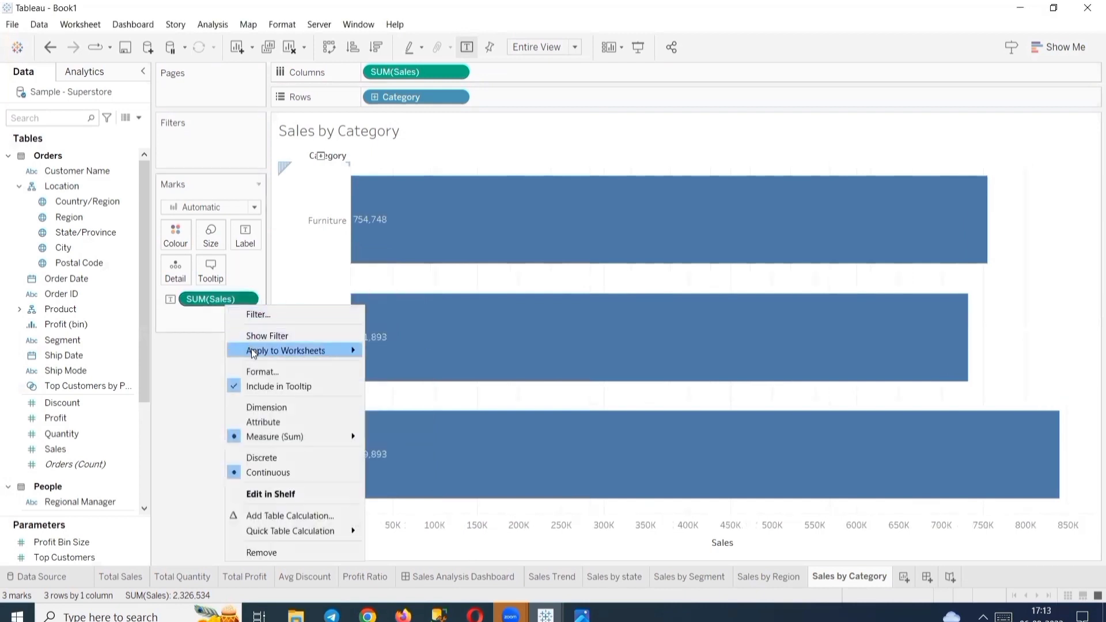
pyautogui.click(256, 373)
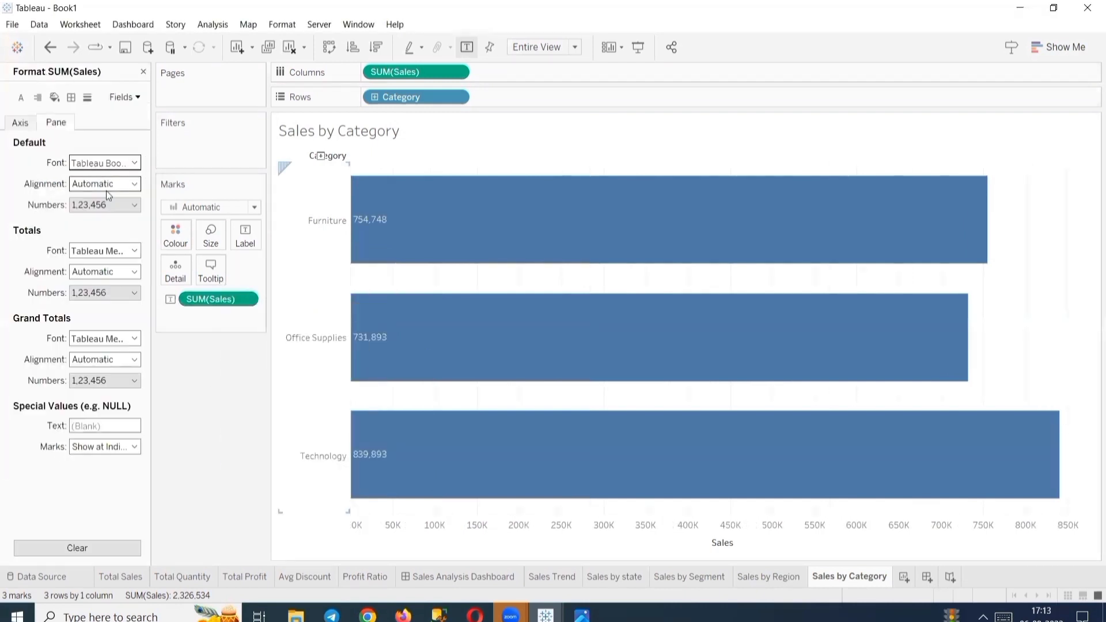
pyautogui.click(123, 205)
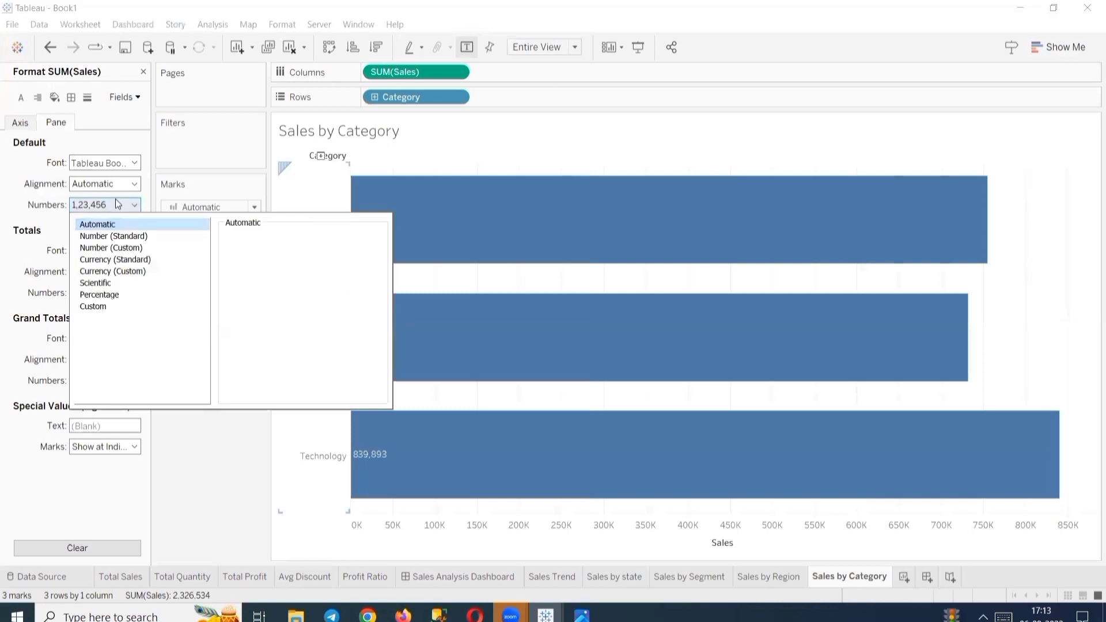
pyautogui.click(118, 164)
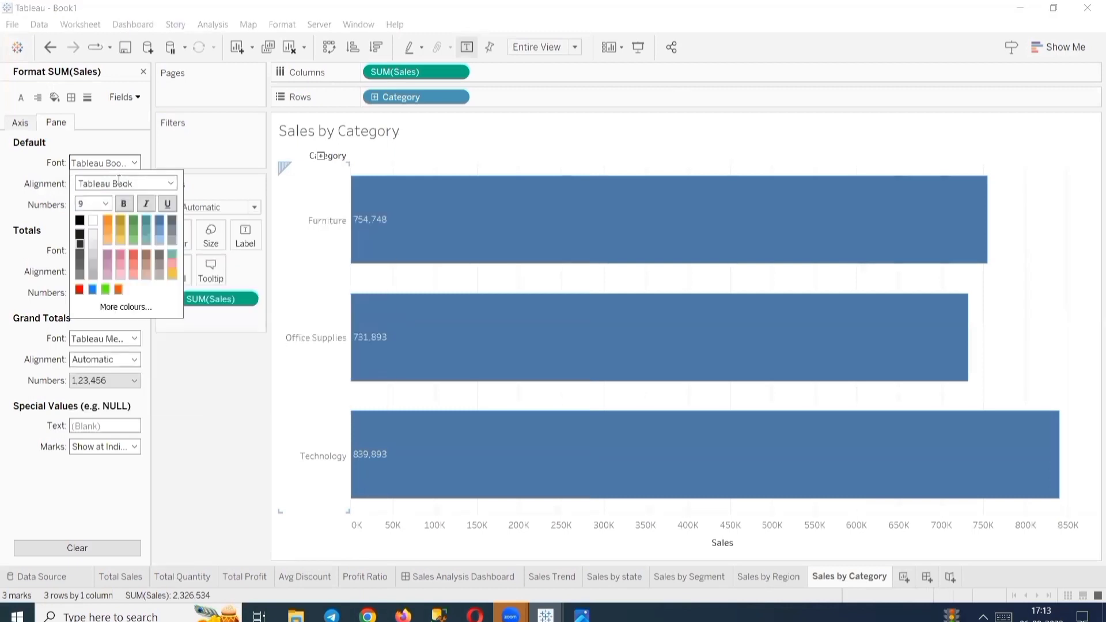
pyautogui.click(169, 185)
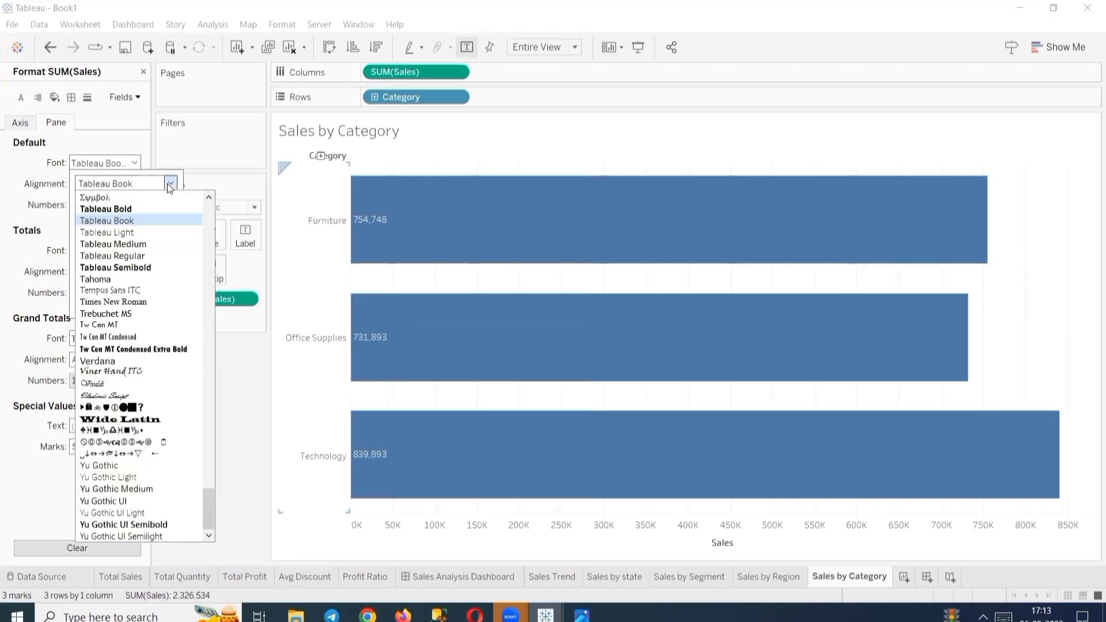
pyautogui.click(144, 208)
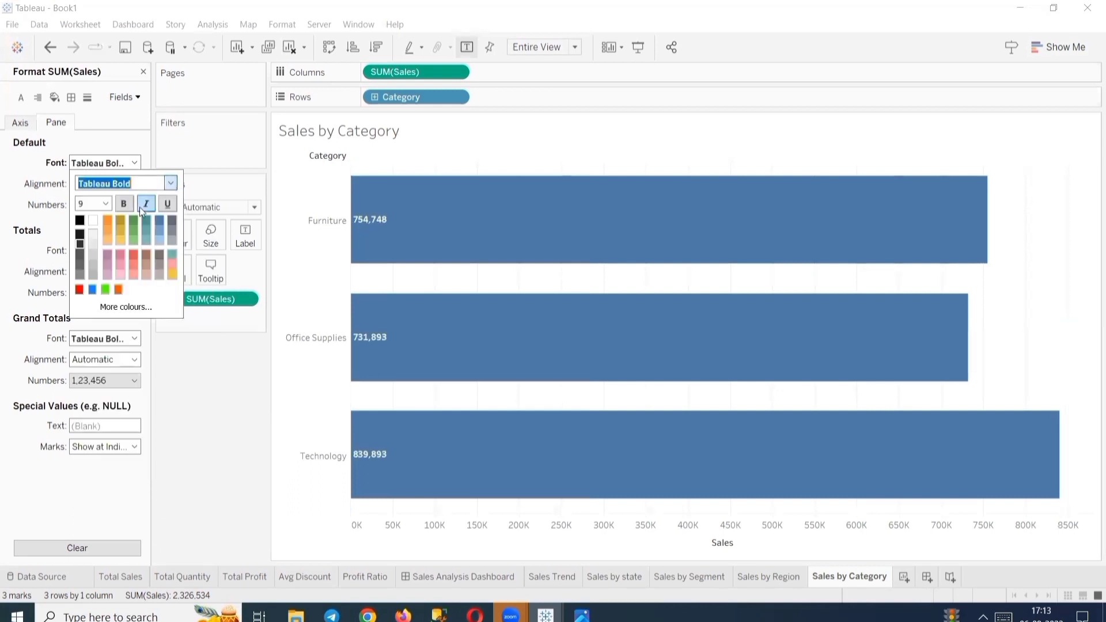
pyautogui.click(81, 221)
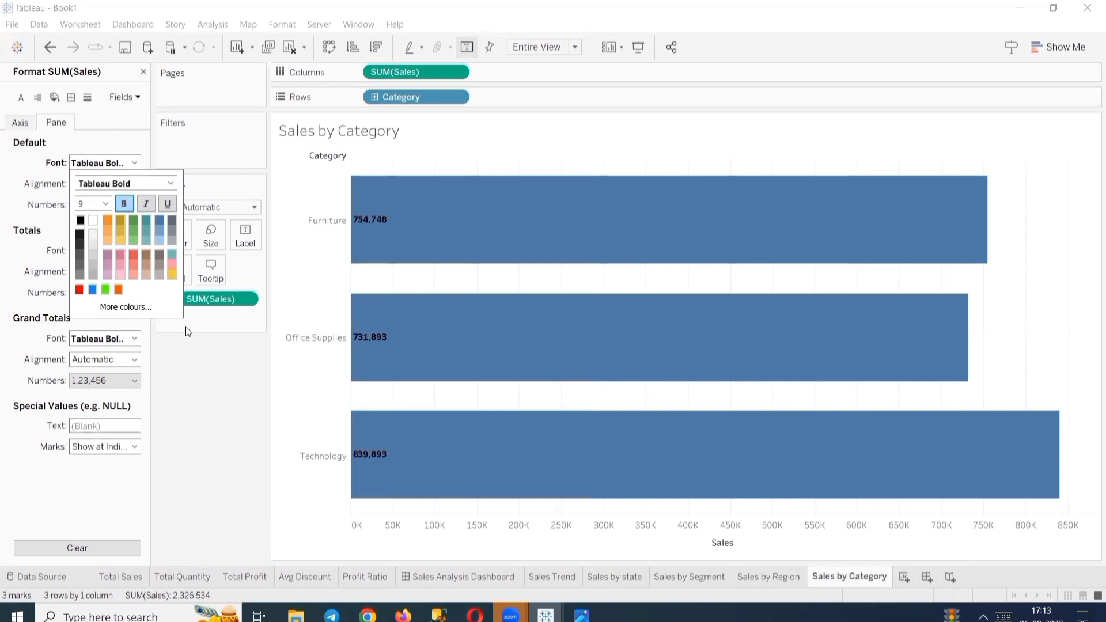
pyautogui.click(200, 379)
# Format the category bars' Sales labels as custom numbers with 1 decimal place, Thousands (K) display units and a "$ " prefix.
pyautogui.click(117, 206)
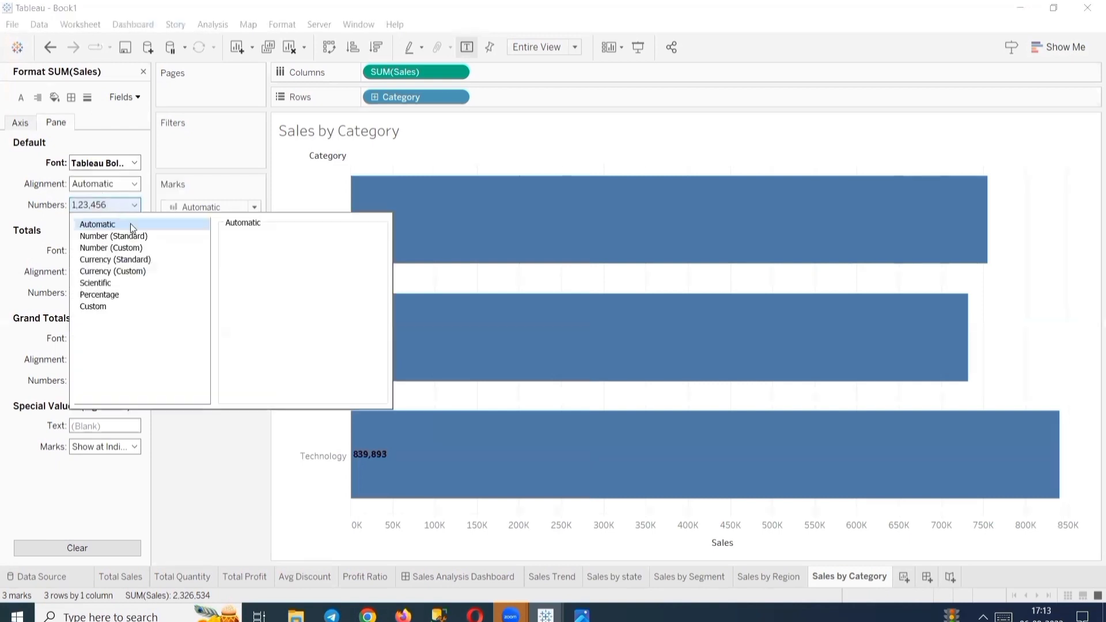
pyautogui.click(111, 248)
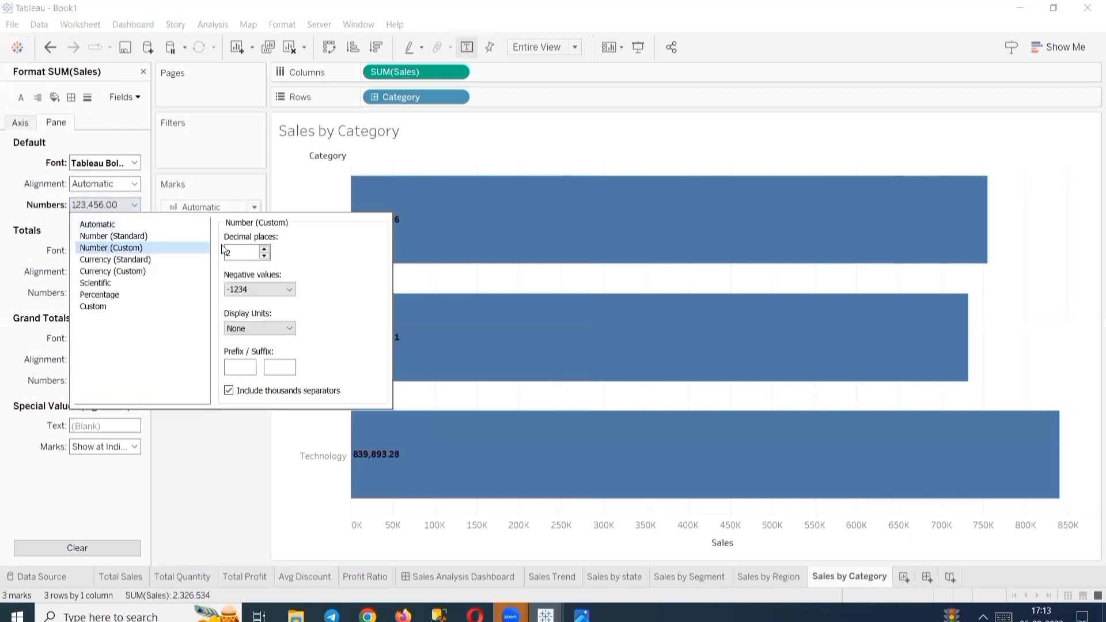
pyautogui.click(263, 257)
pyautogui.click(262, 326)
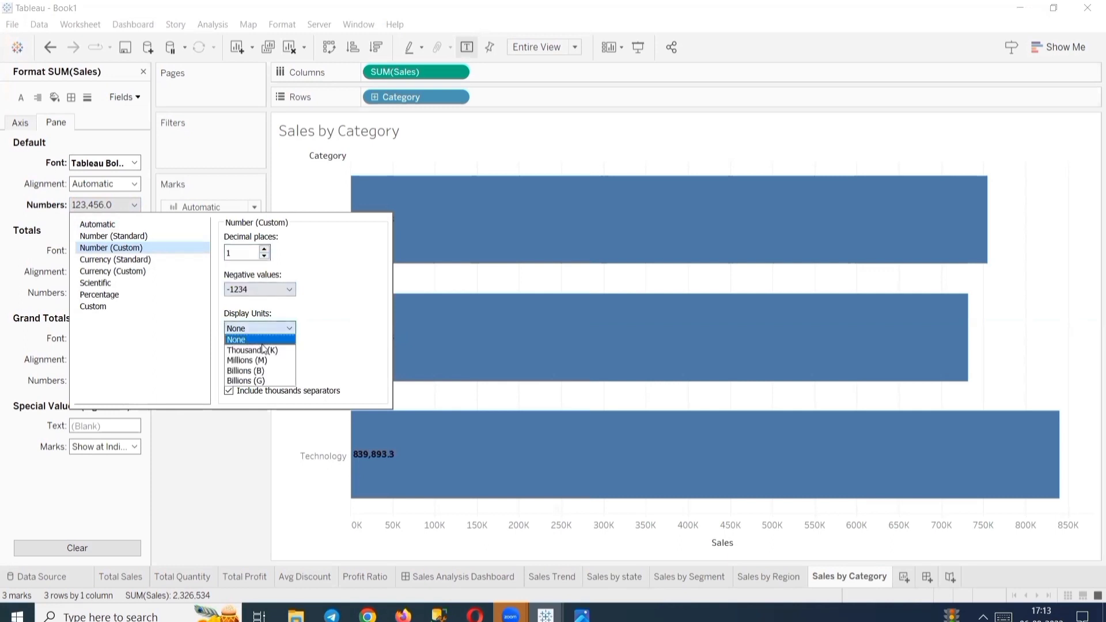
pyautogui.click(266, 335)
pyautogui.click(264, 331)
pyautogui.click(256, 347)
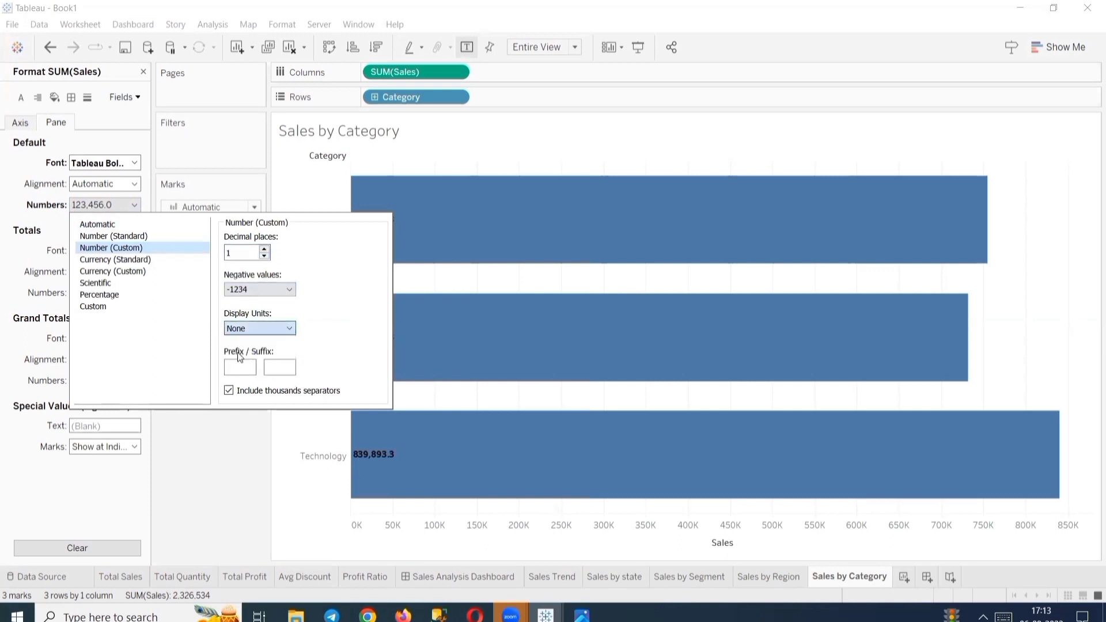
pyautogui.click(234, 369)
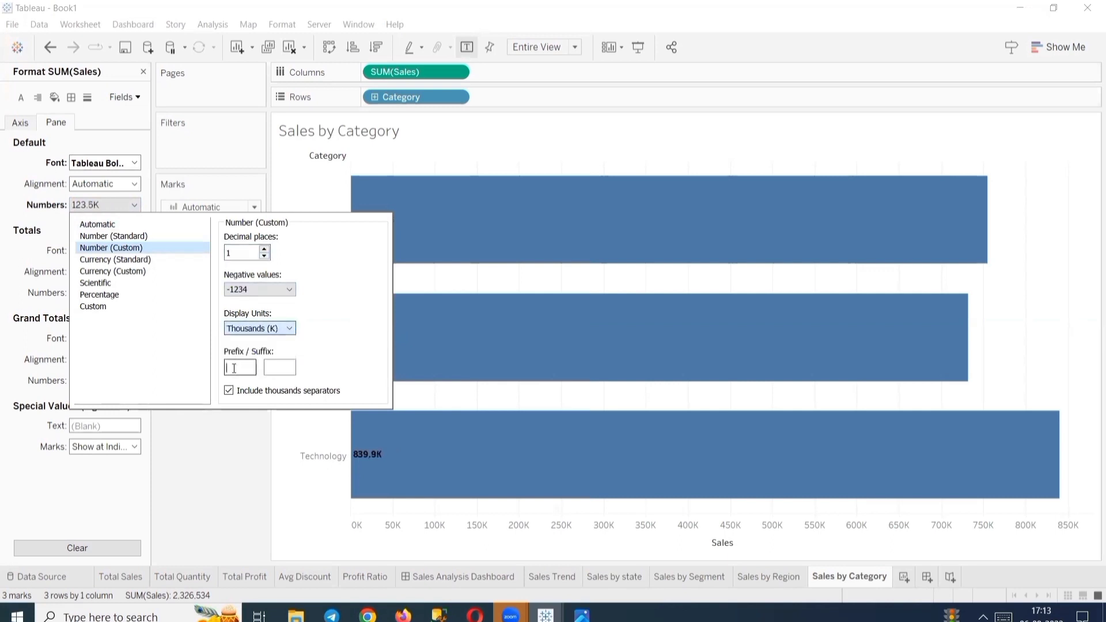
pyautogui.write('$')
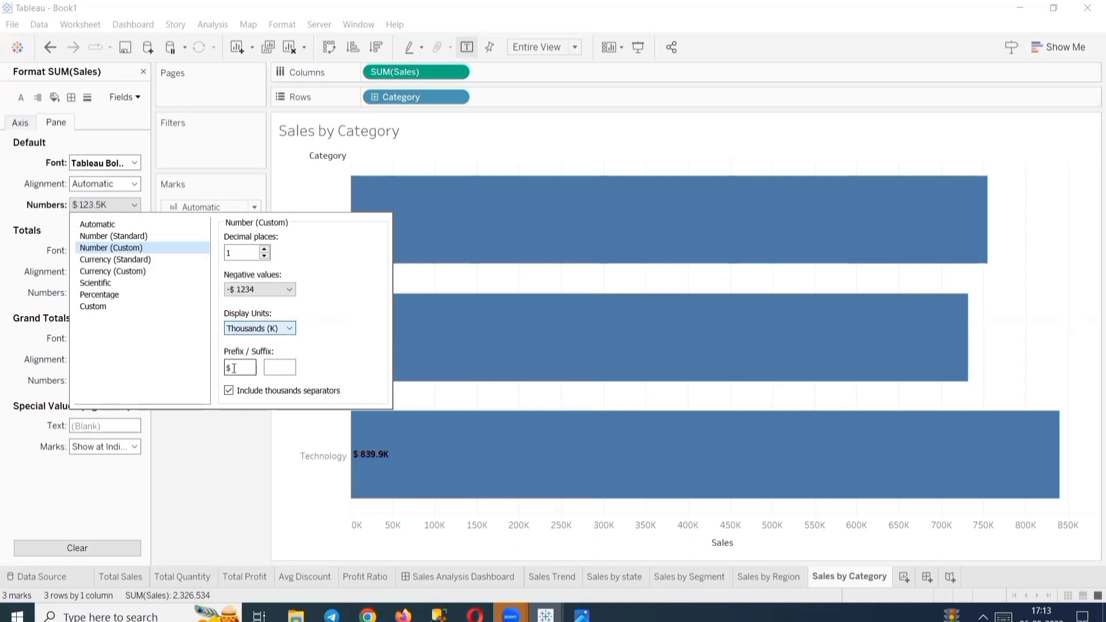
pyautogui.click(229, 477)
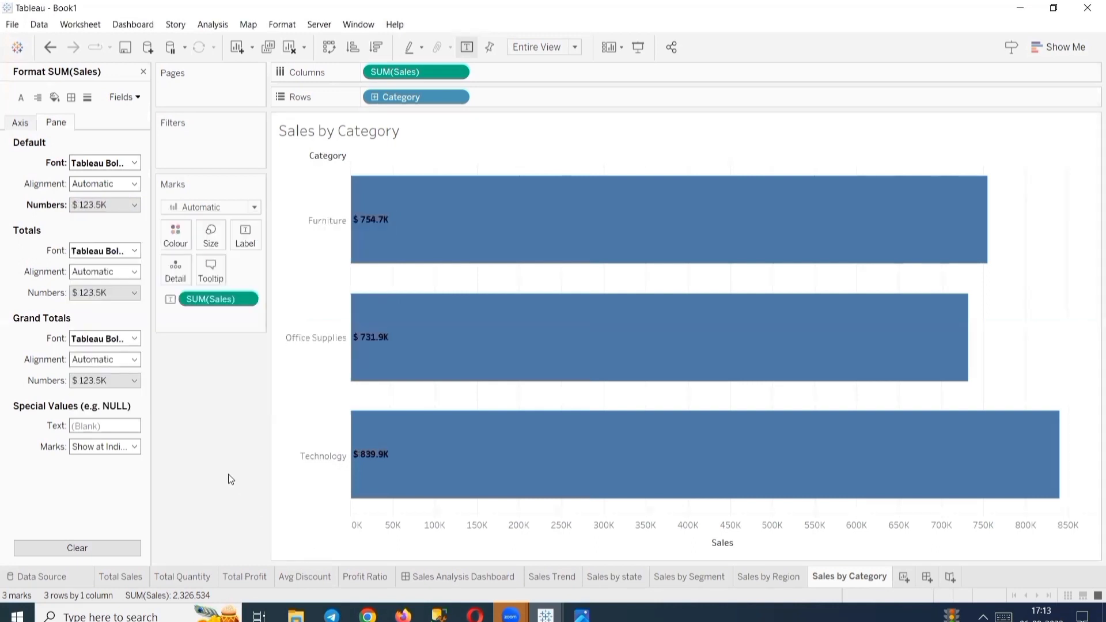
# Change the font of the Sales by Category sheet title to Tableau Bold.
pyautogui.doubleClick(402, 130)
pyautogui.hotkey('ctrl', 'a')
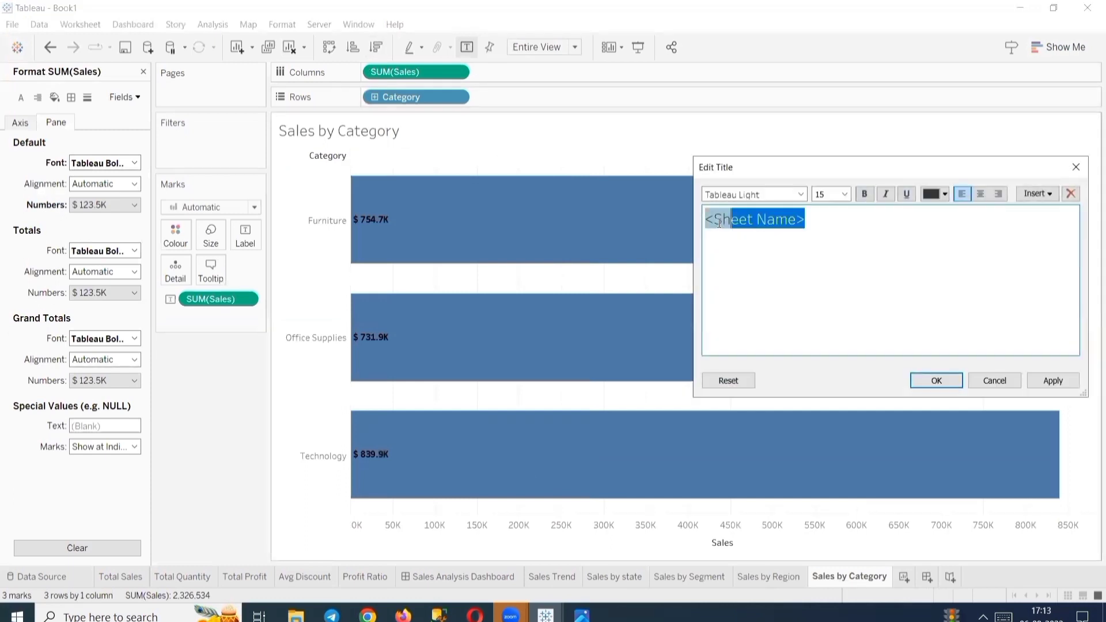
pyautogui.click(801, 194)
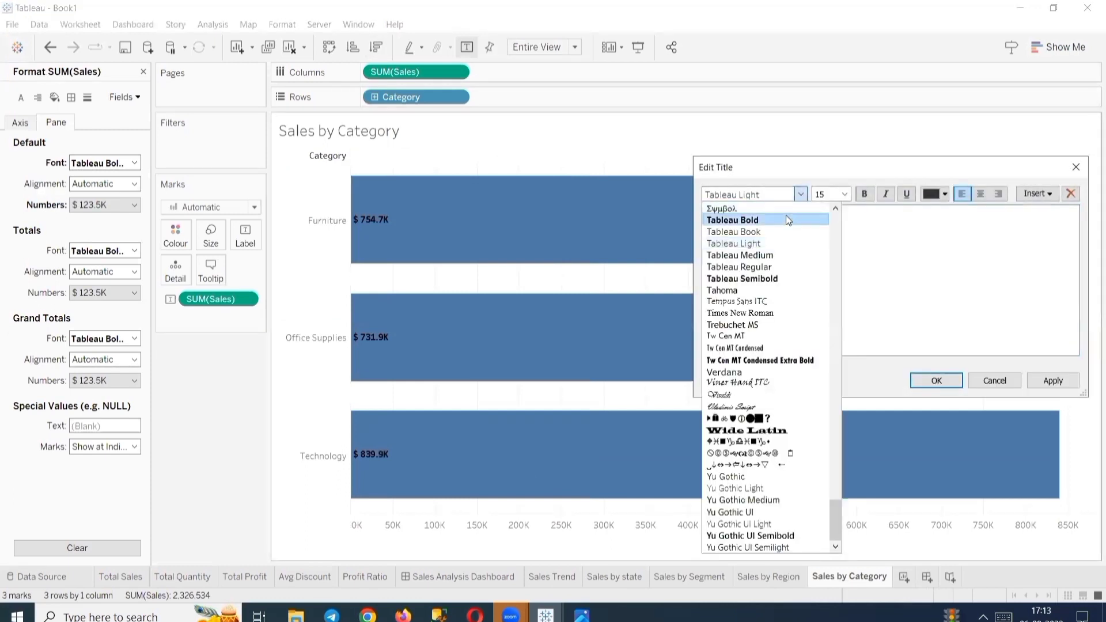
pyautogui.click(786, 215)
pyautogui.click(1030, 380)
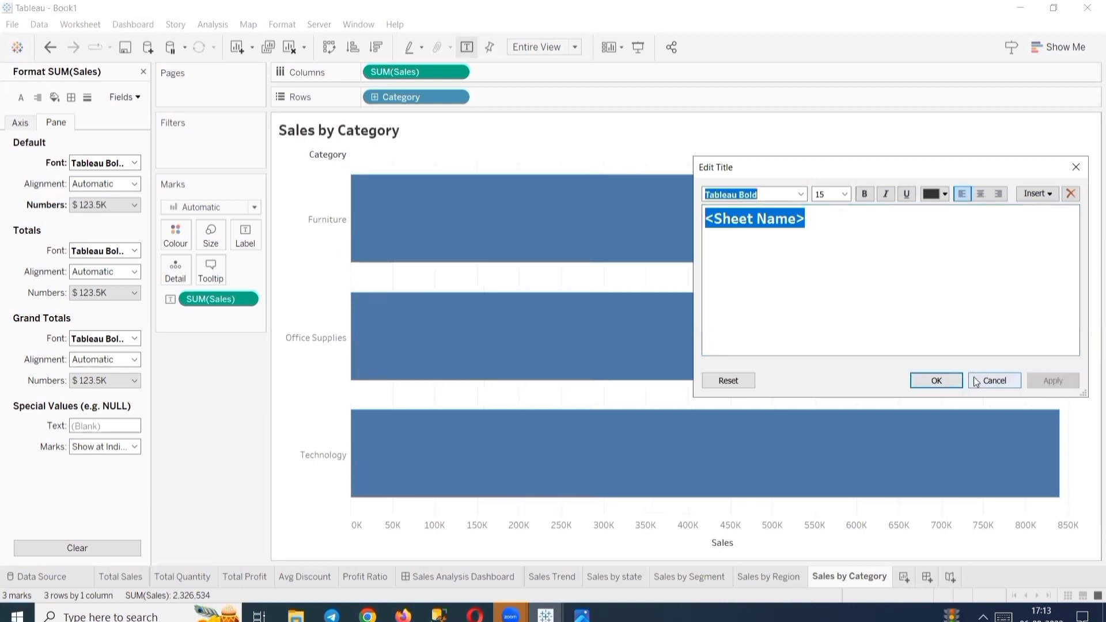
pyautogui.click(937, 379)
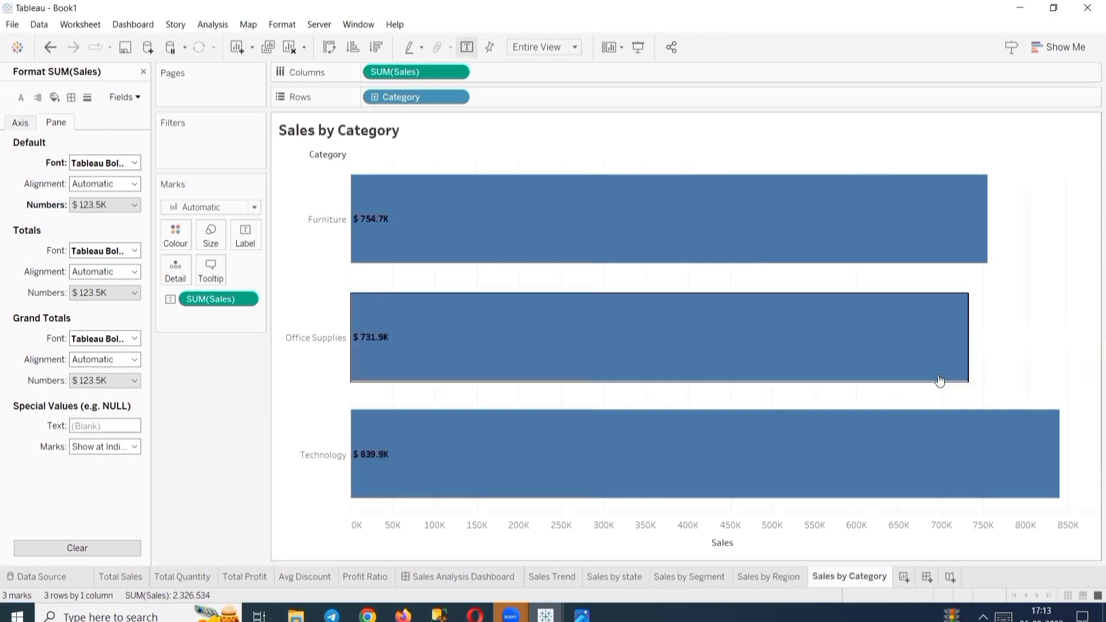
# Add a new worksheet and name it "Sales by Shipmode".
pyautogui.click(904, 577)
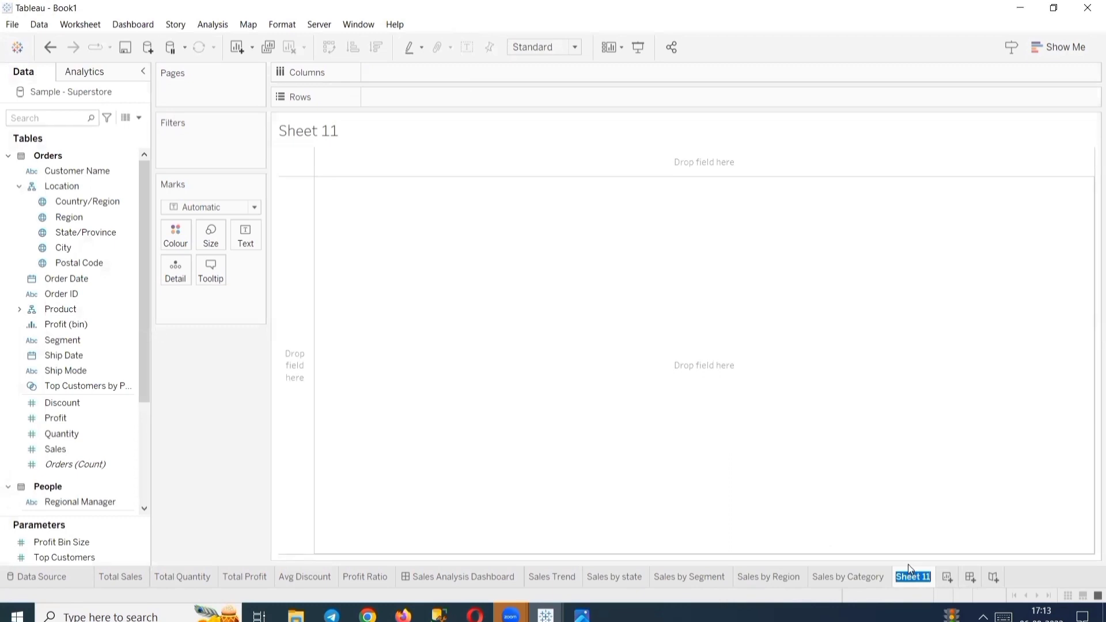
pyautogui.write('Sales by Shi')
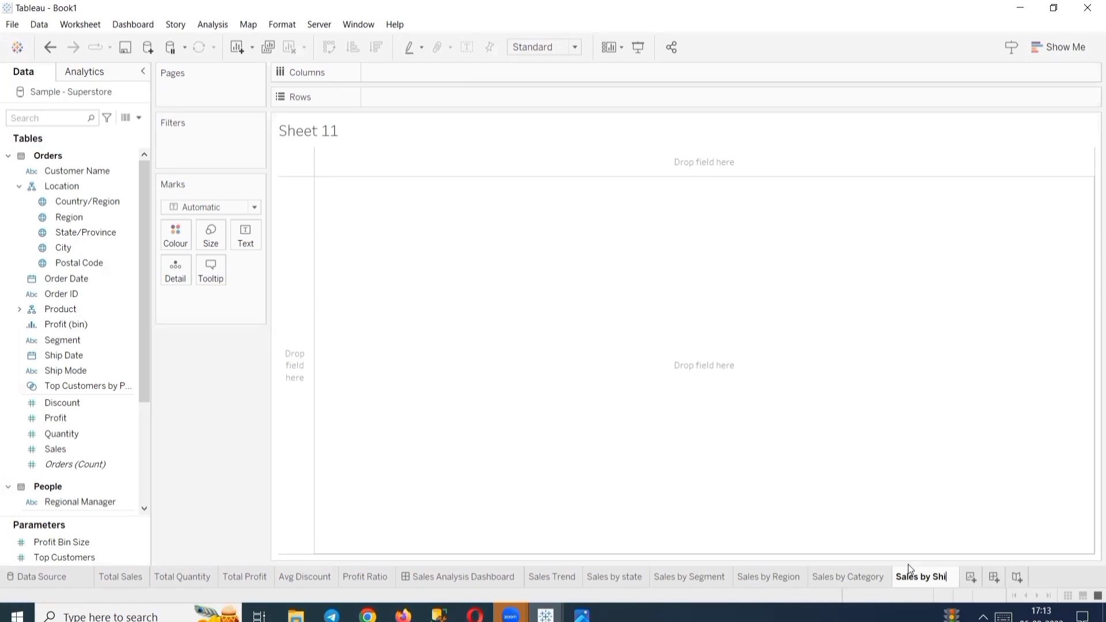
pyautogui.write('pmode')
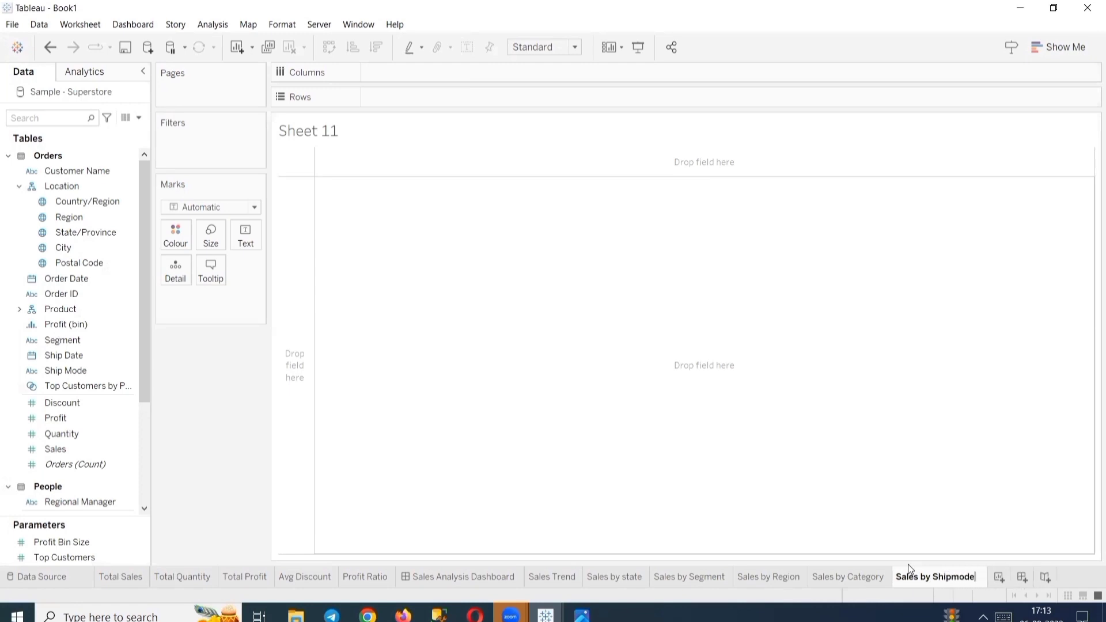
pyautogui.press('Return')
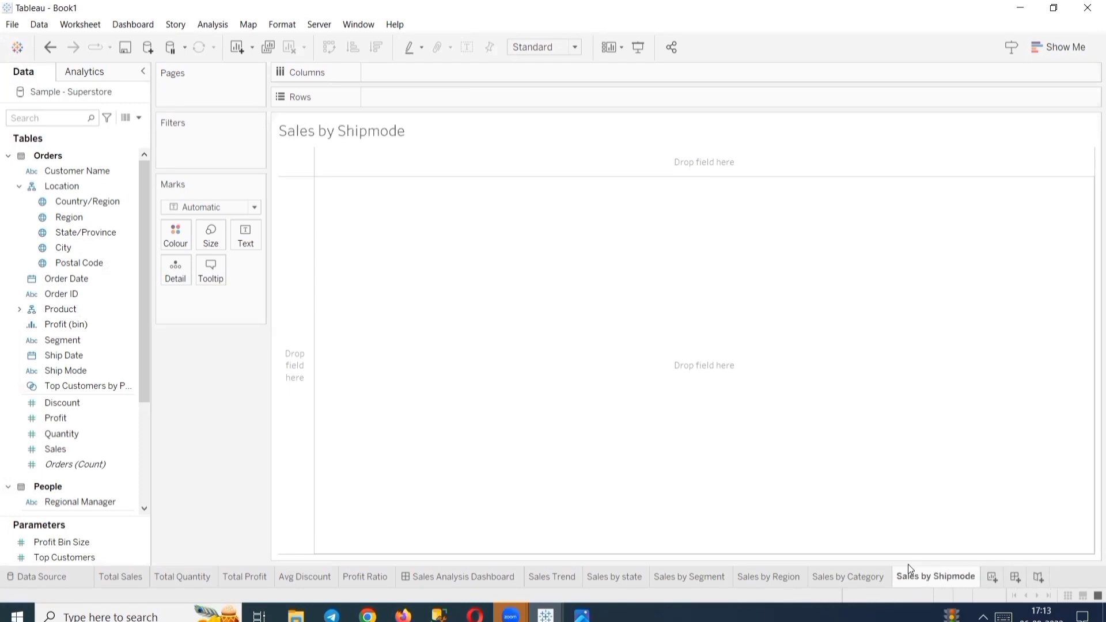
# Add the Ship Mode field to the rows of the Sales by Shipmode sheet.
pyautogui.doubleClick(407, 95)
pyautogui.write('shi')
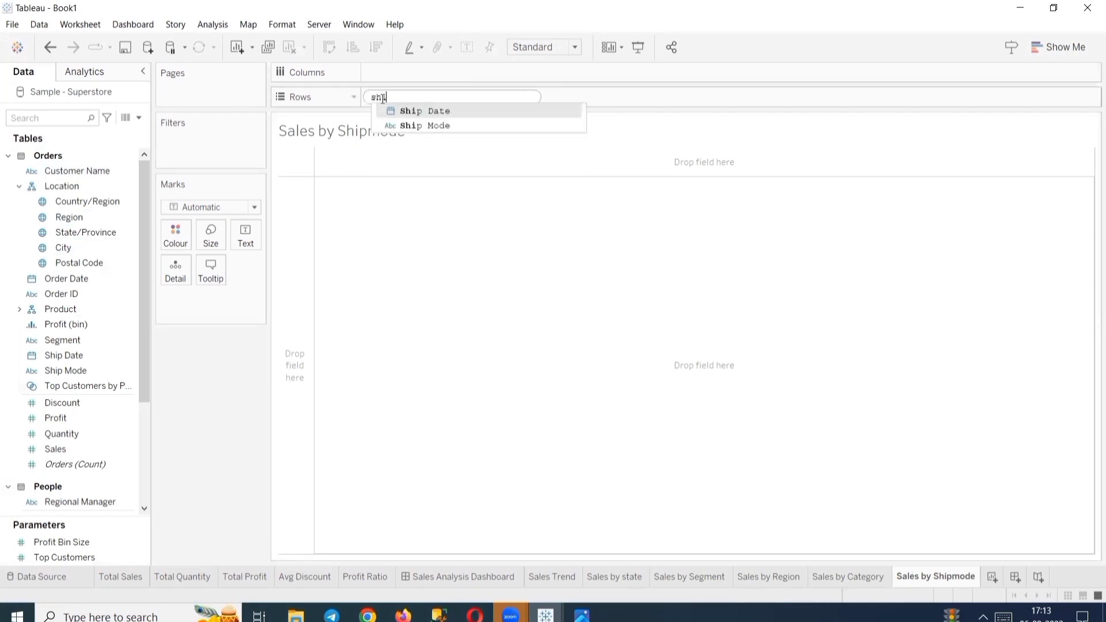
pyautogui.write('pm')
pyautogui.press('BackSpace')
pyautogui.press('Down')
pyautogui.press('Return')
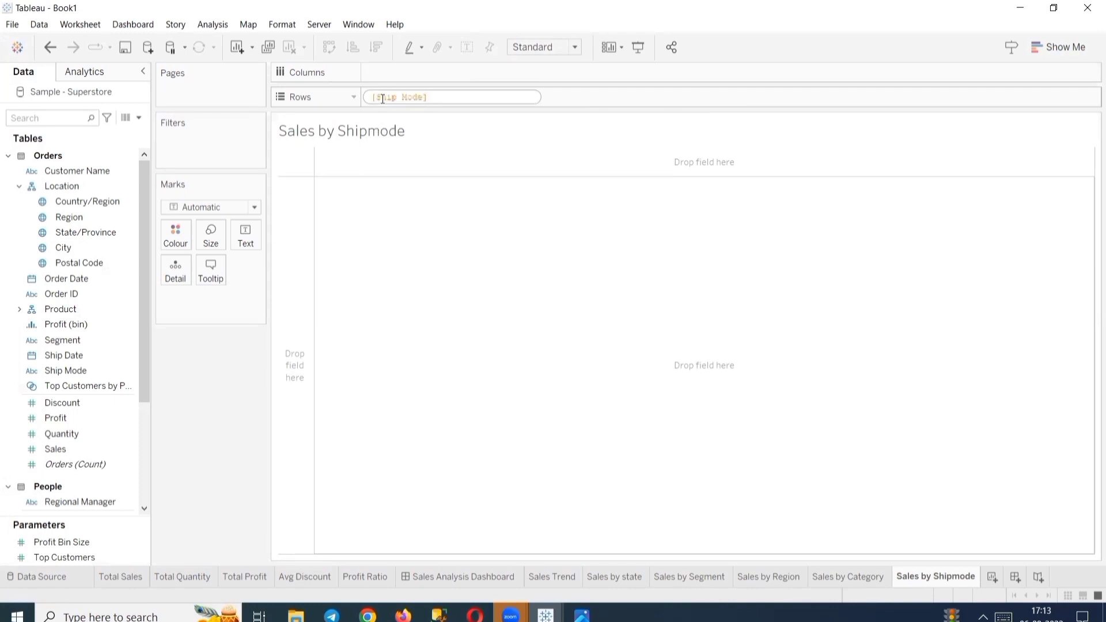
pyautogui.press('Return')
# Add the Sales measure to the columns to build horizontal bars per ship mode.
pyautogui.doubleClick(391, 71)
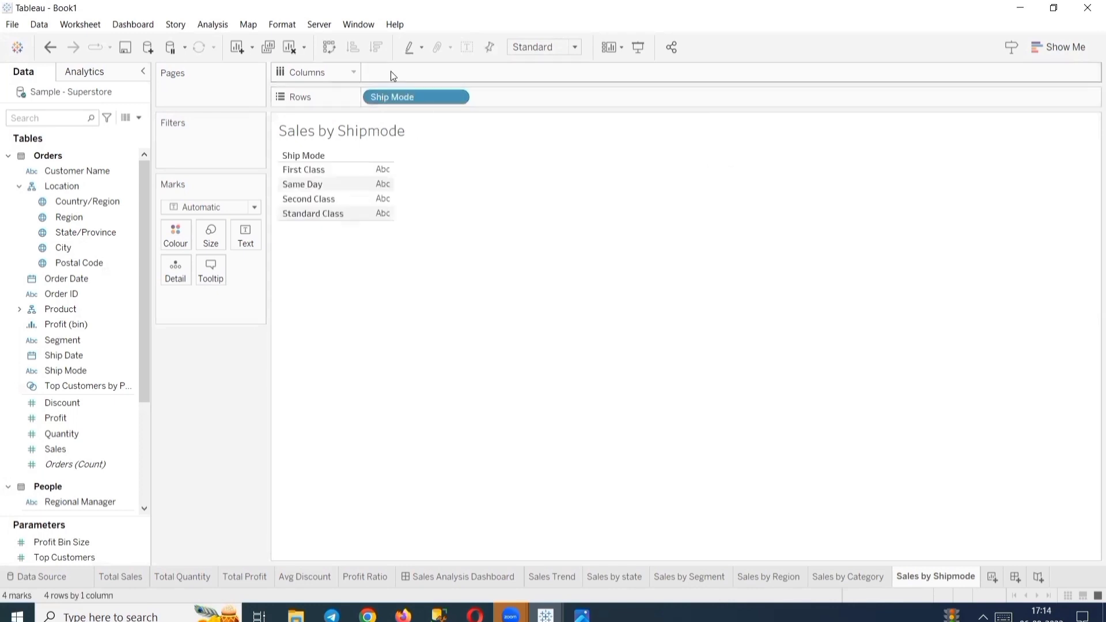
pyautogui.write('sales')
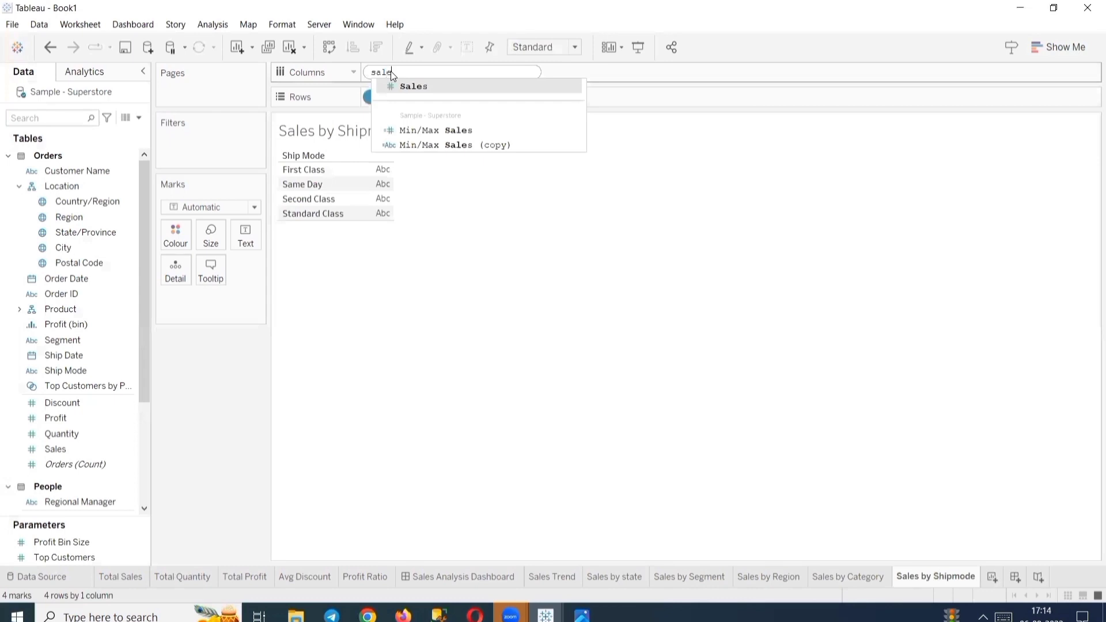
pyautogui.press('Return')
pyautogui.press('Return')
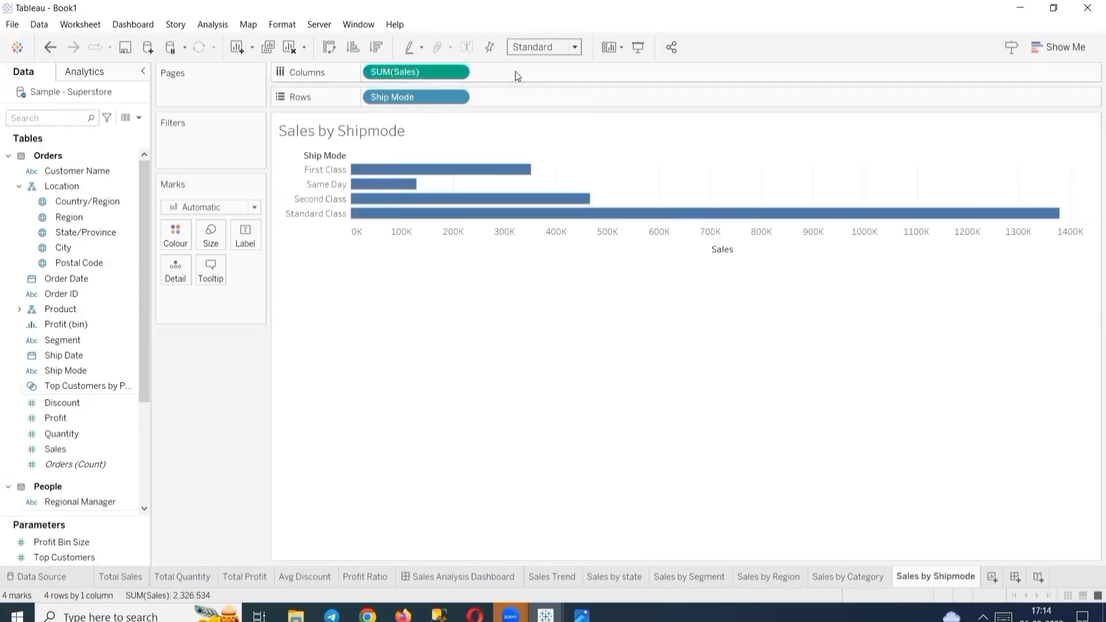
# Fit the ship mode chart to Entire View and sort the bars in descending order of Sales.
pyautogui.click(542, 46)
pyautogui.click(544, 97)
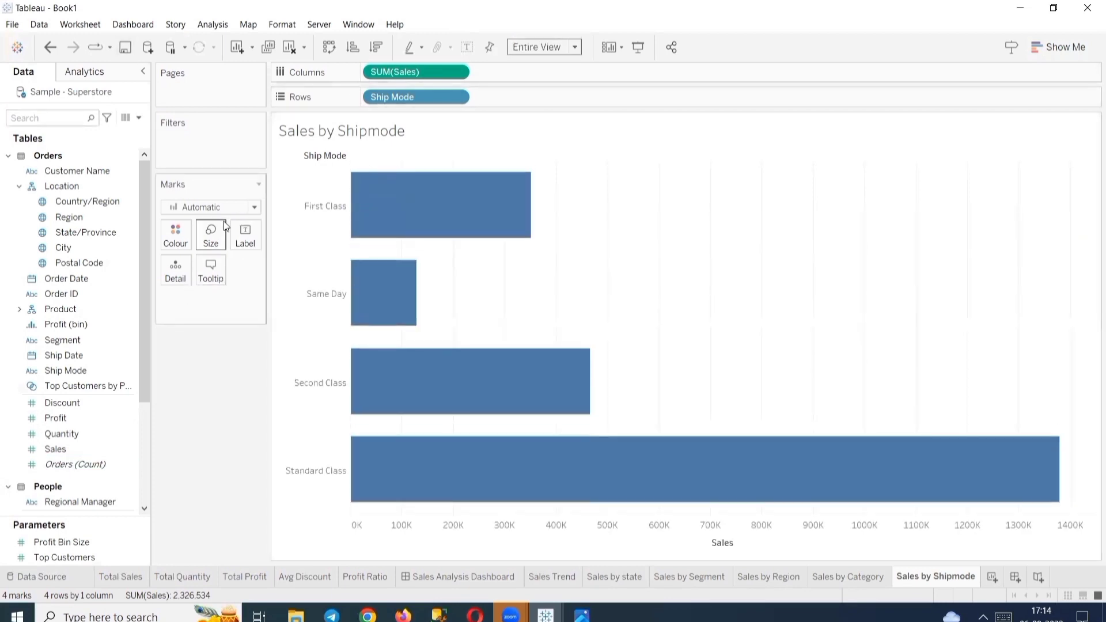
pyautogui.click(376, 48)
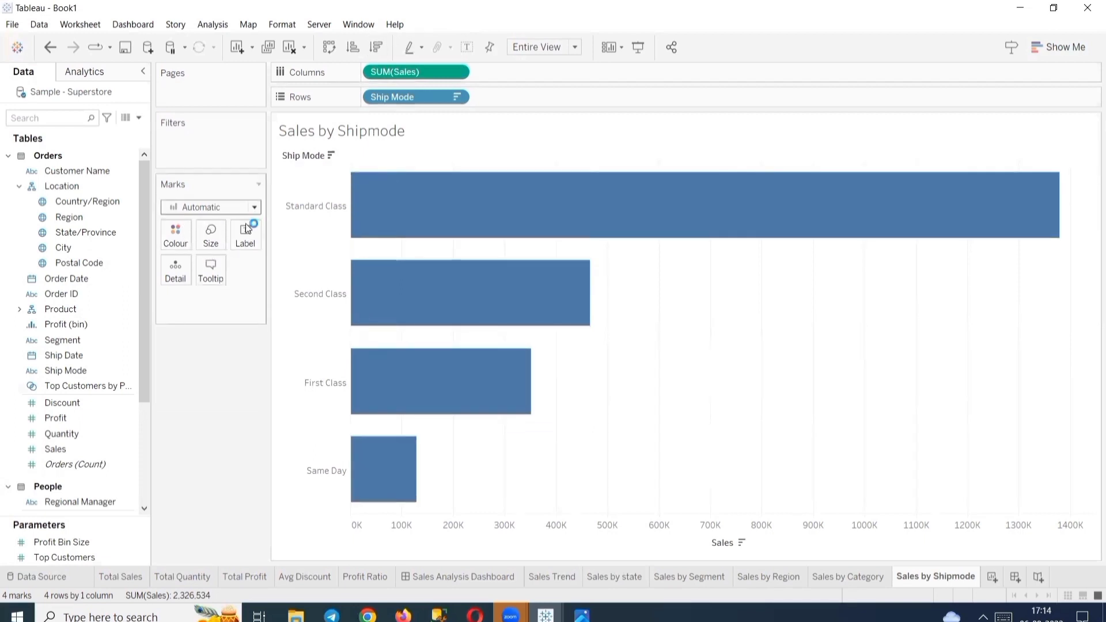
# Label the ship mode bars with SUM(Sales) and align the labels horizontally to the left.
pyautogui.moveTo(391, 70); pyautogui.dragTo(245, 236)
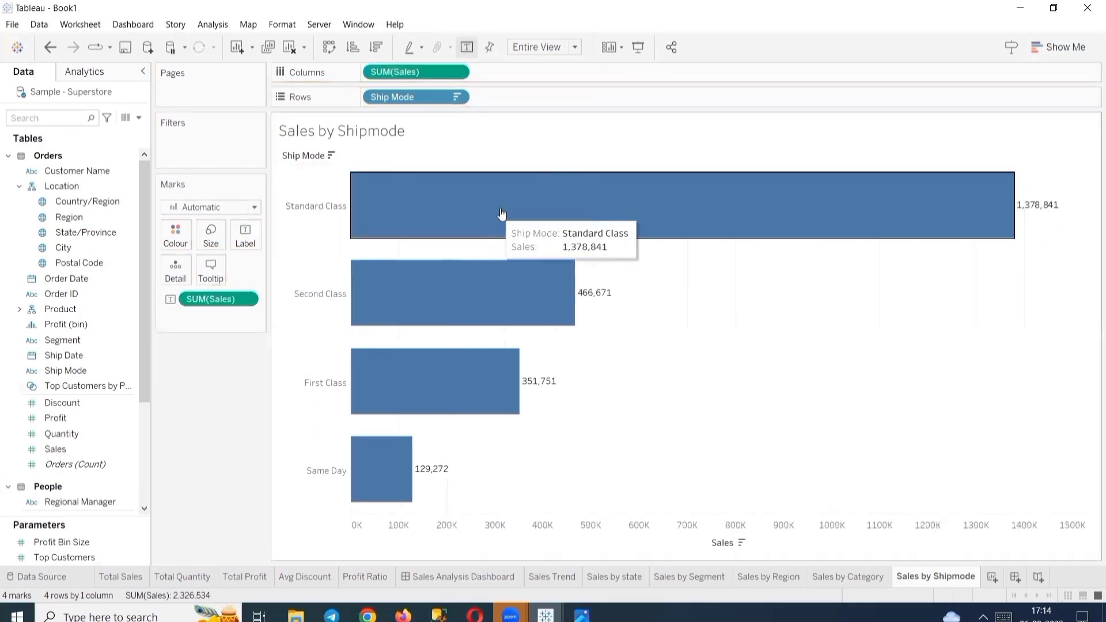
pyautogui.click(254, 241)
pyautogui.click(311, 348)
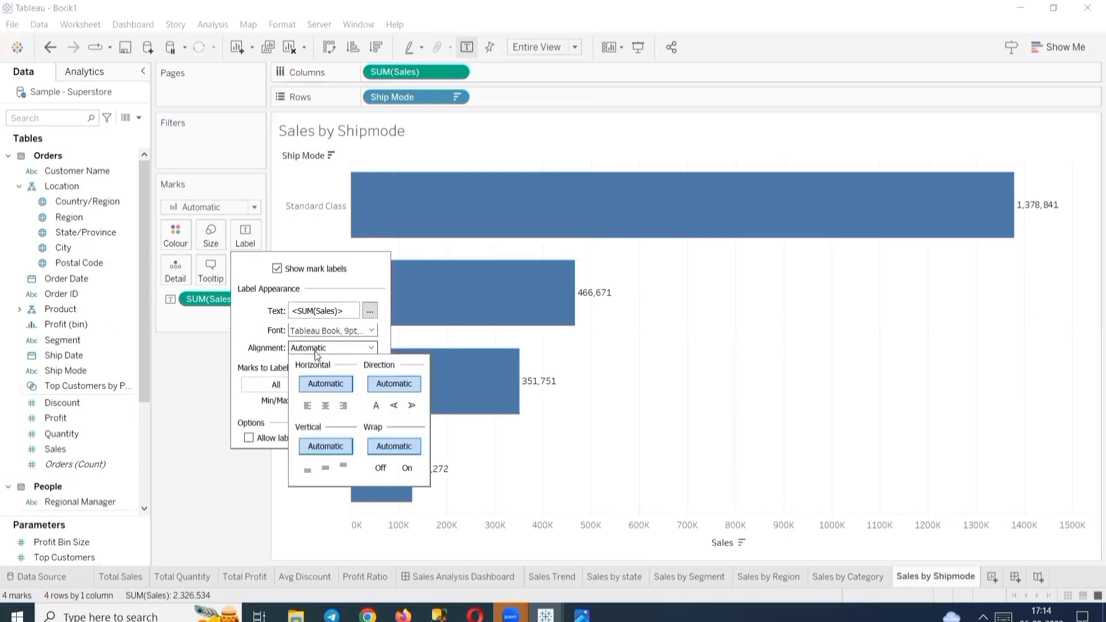
pyautogui.click(307, 406)
pyautogui.click(197, 323)
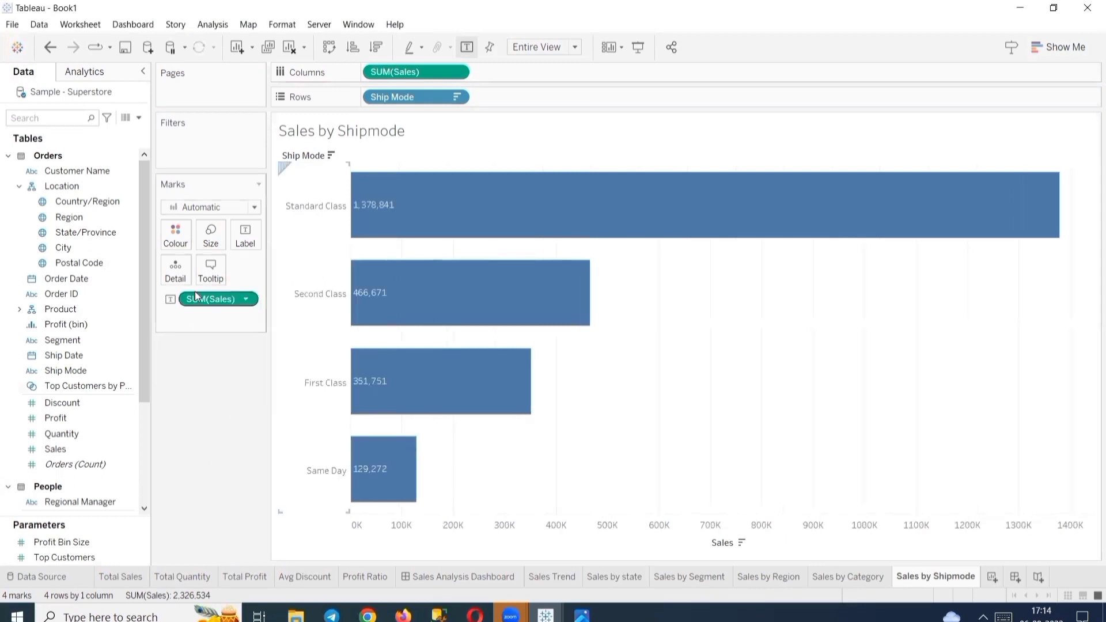
# Set the font of the Sales labels on the ship mode bars to Tableau Bold in black.
pyautogui.rightClick(196, 296)
pyautogui.click(230, 357)
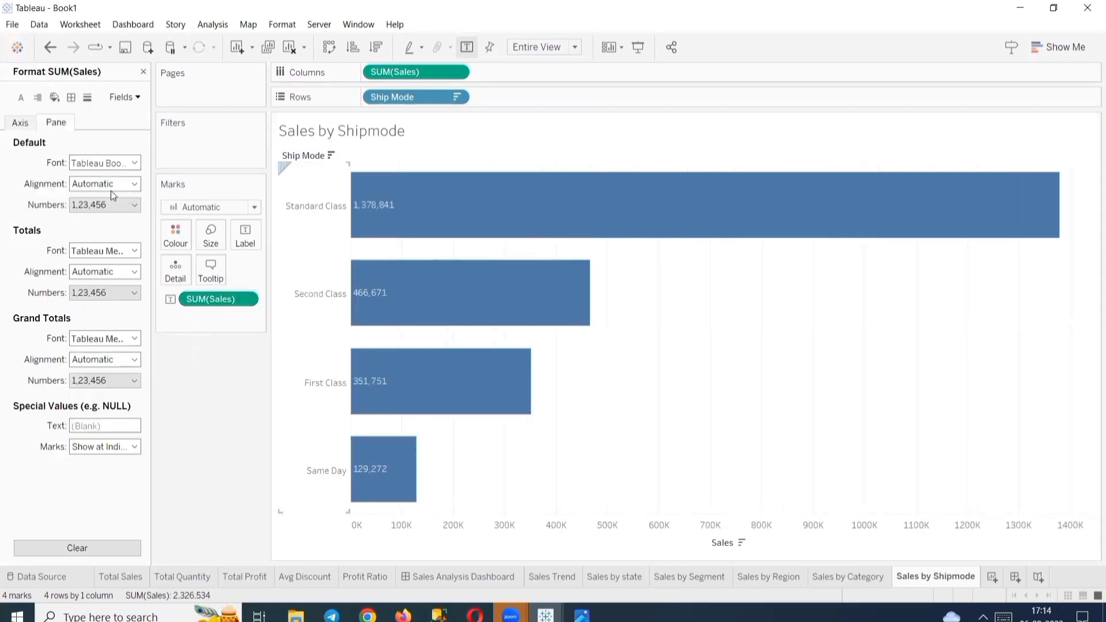
pyautogui.click(109, 162)
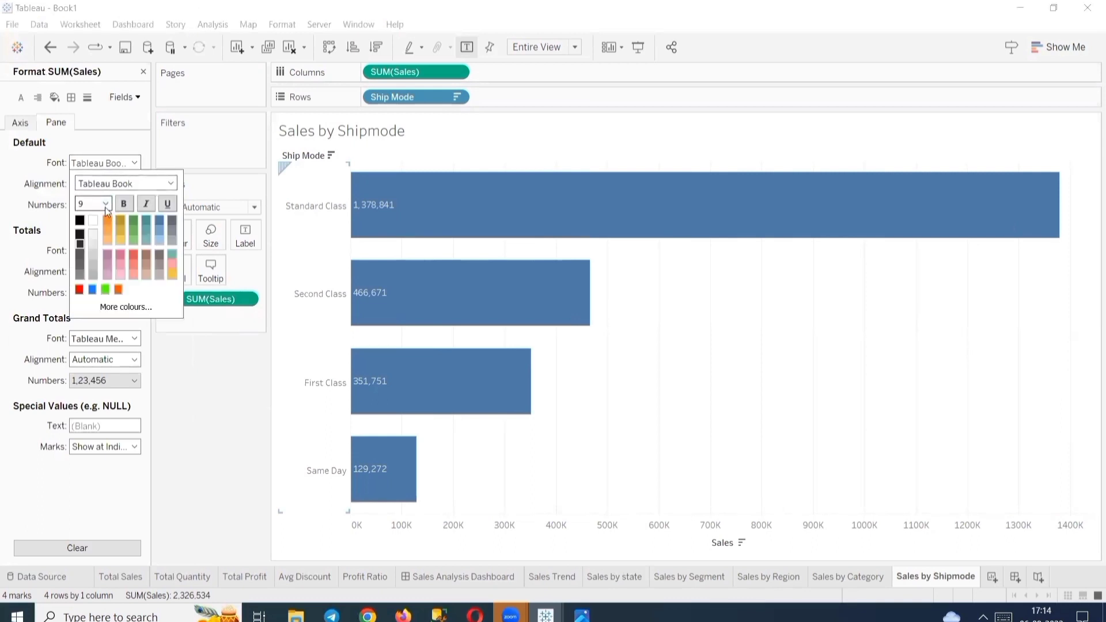
pyautogui.click(106, 206)
pyautogui.click(117, 184)
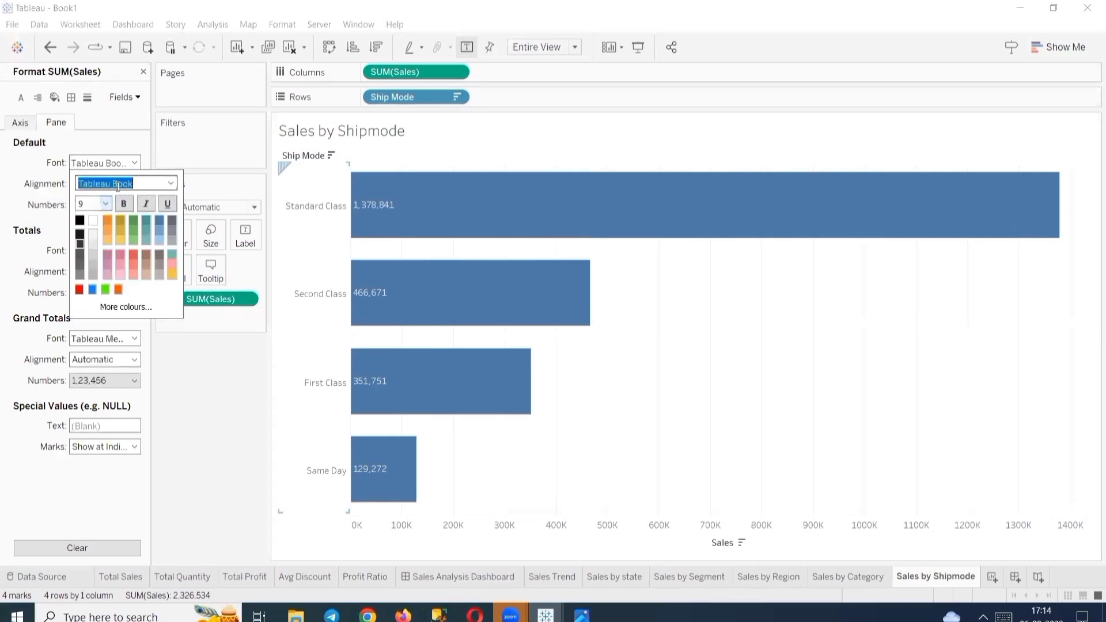
pyautogui.click(170, 183)
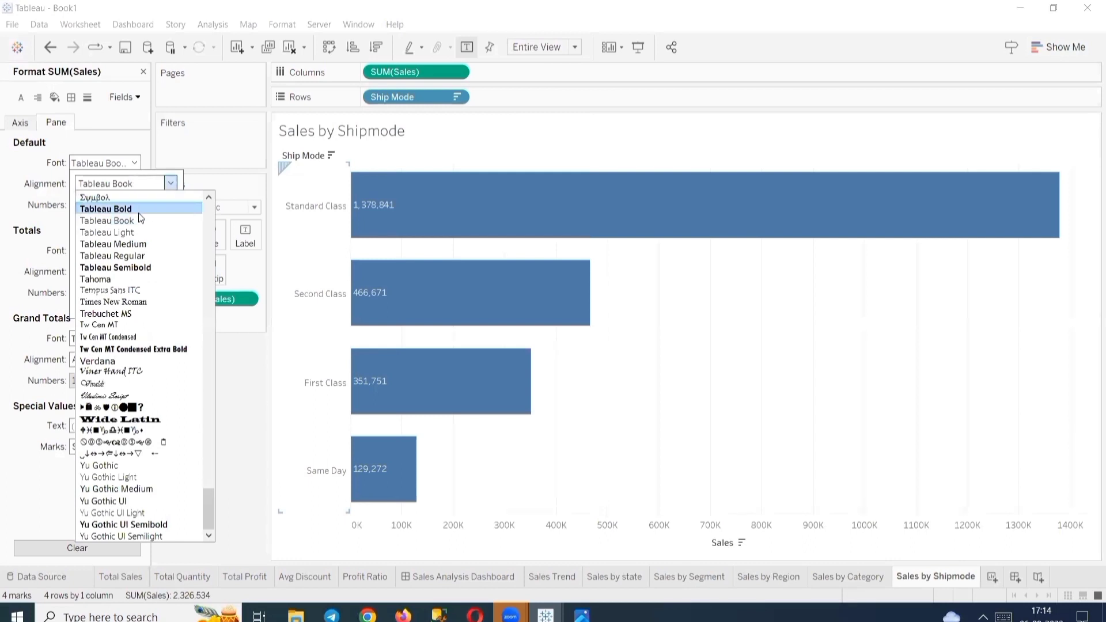
pyautogui.click(138, 210)
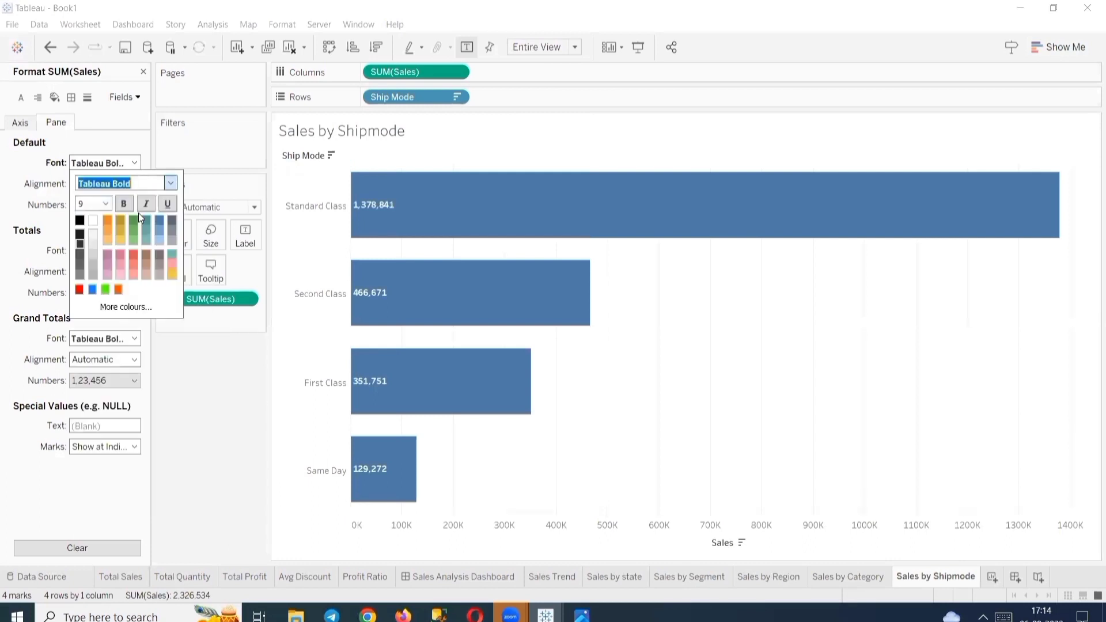
pyautogui.click(80, 220)
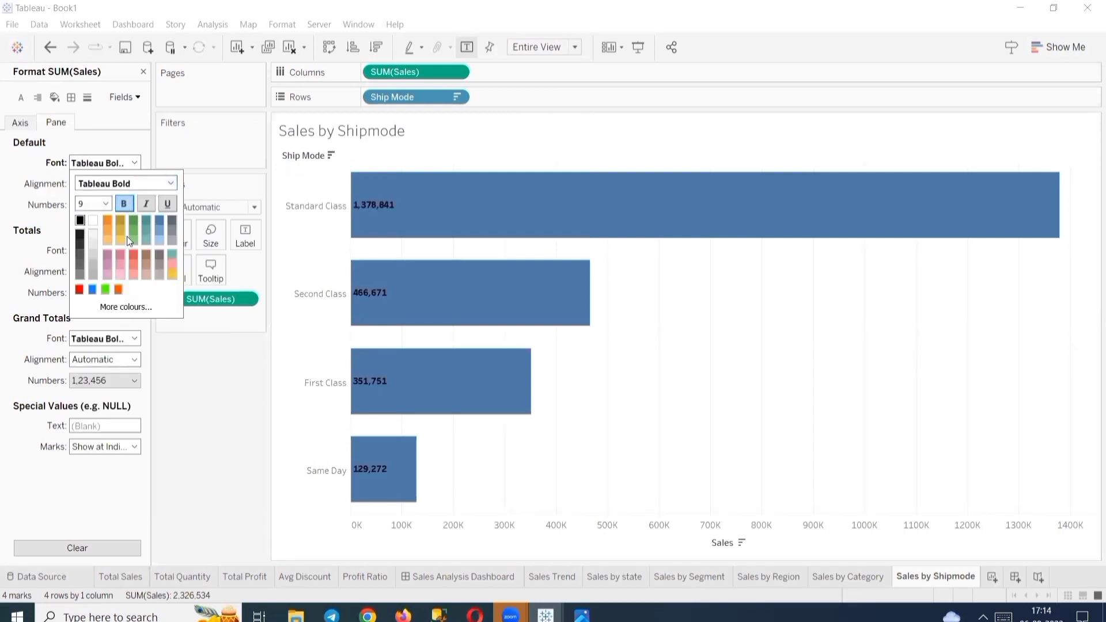
pyautogui.click(213, 398)
# Format the ship mode bars' Sales labels as custom numbers with 1 decimal place, Thousands (K) display units and a "$ " prefix.
pyautogui.click(127, 206)
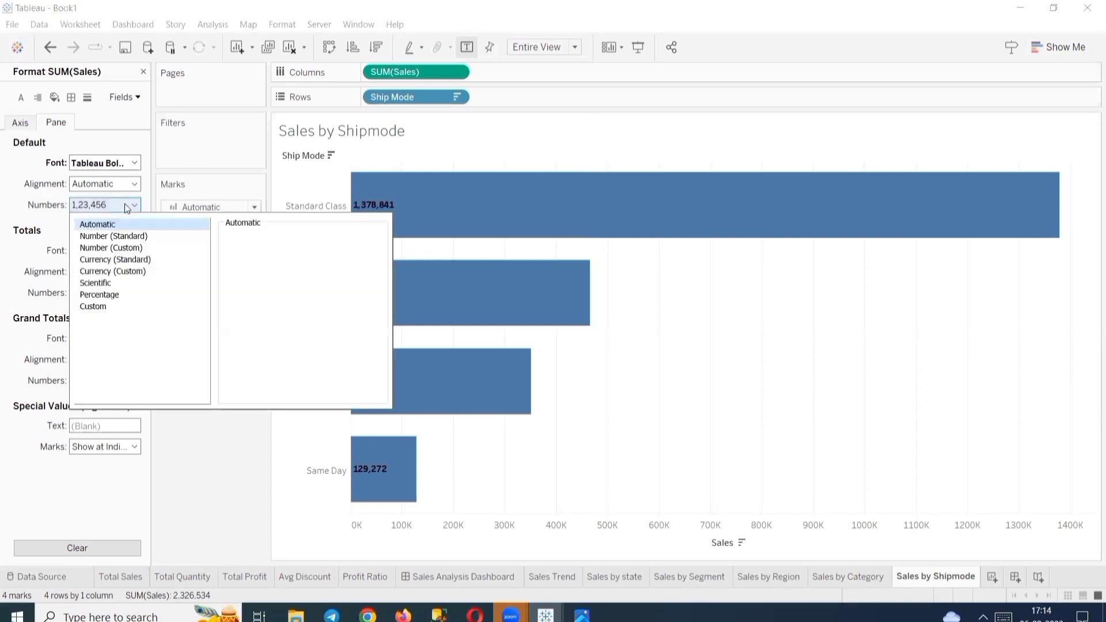
pyautogui.click(138, 248)
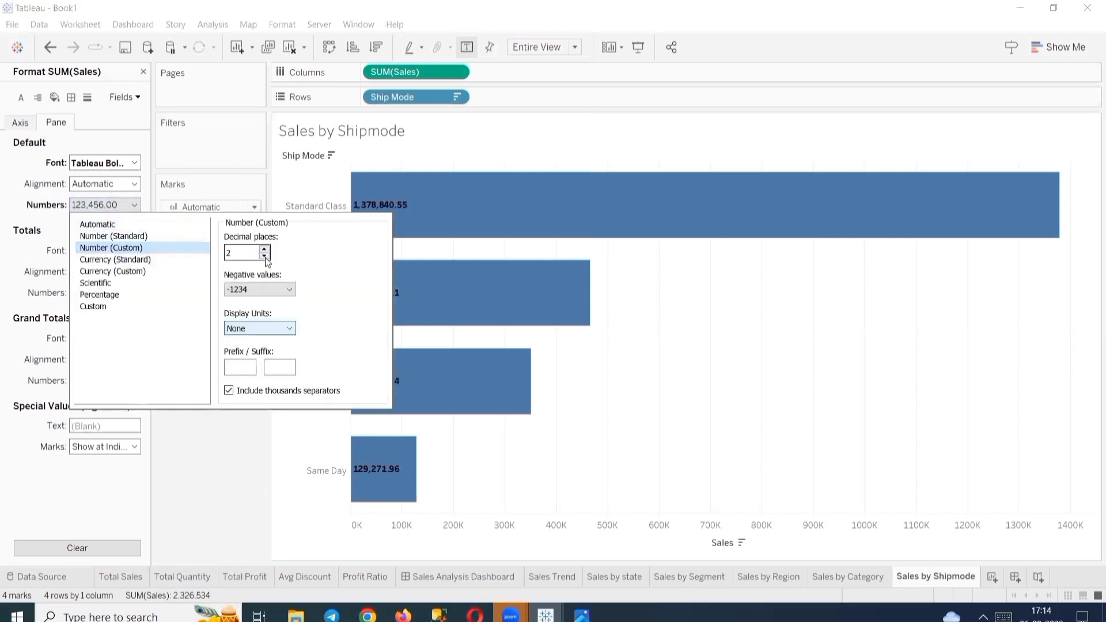
pyautogui.click(265, 256)
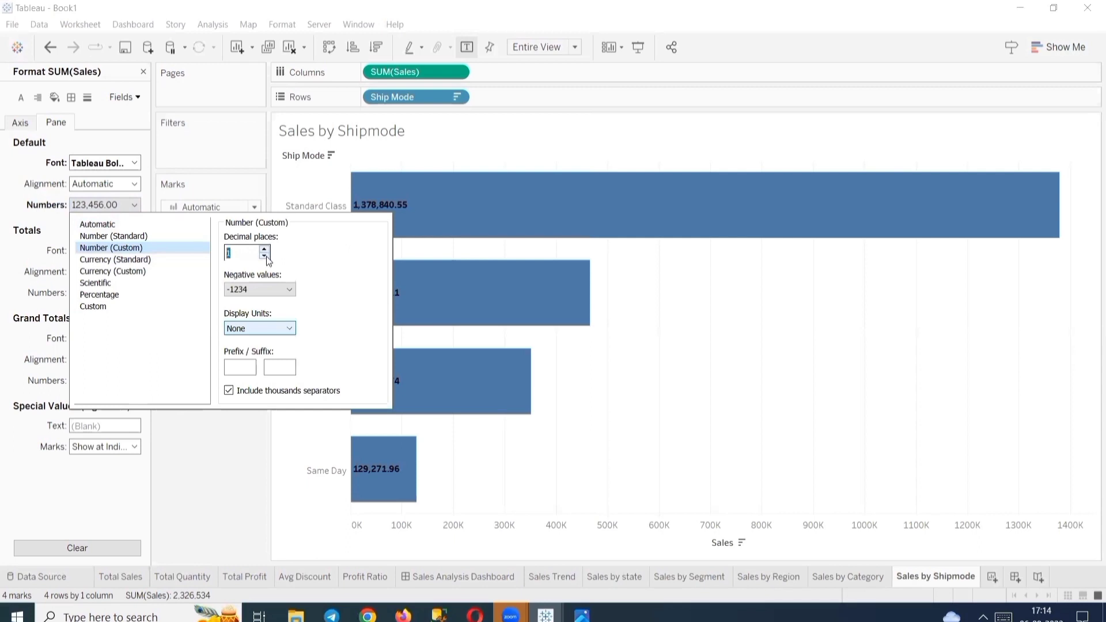
pyautogui.click(276, 329)
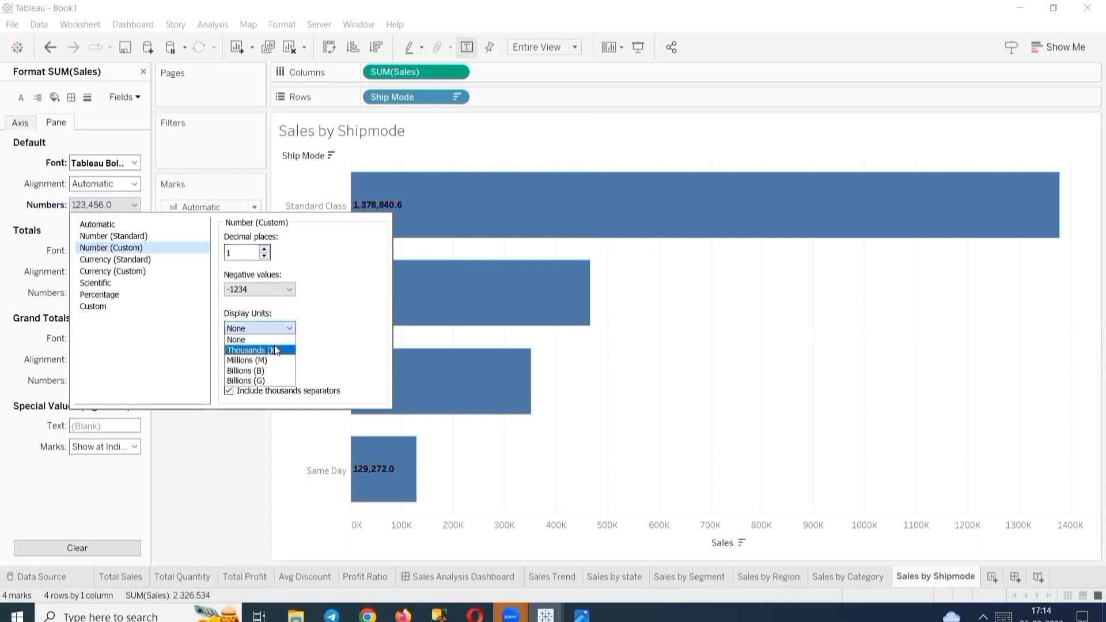
pyautogui.click(276, 350)
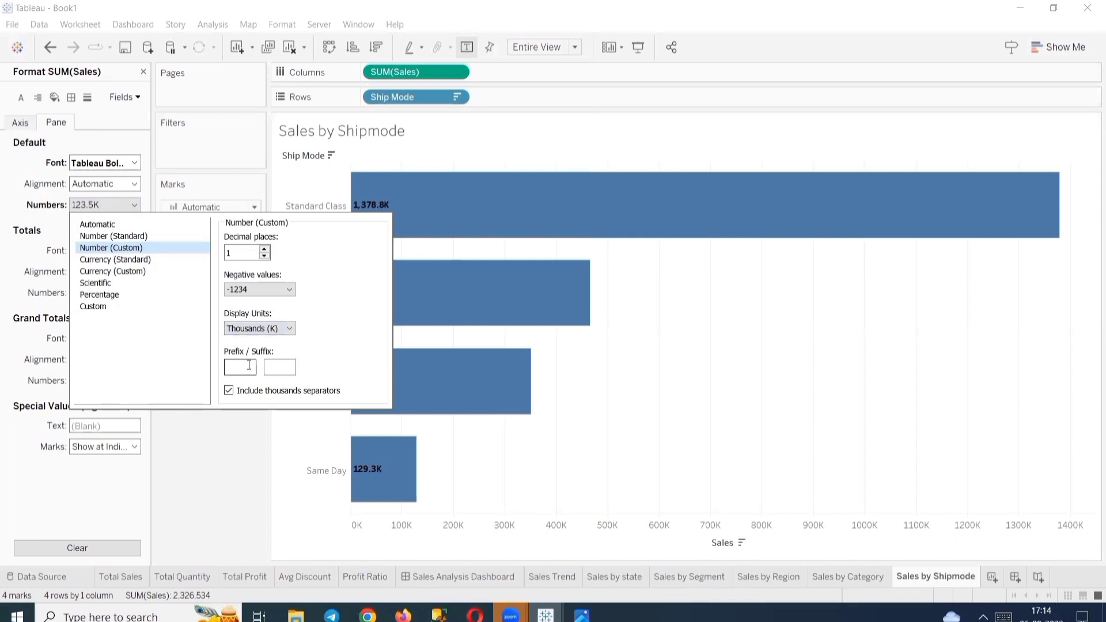
pyautogui.write('$')
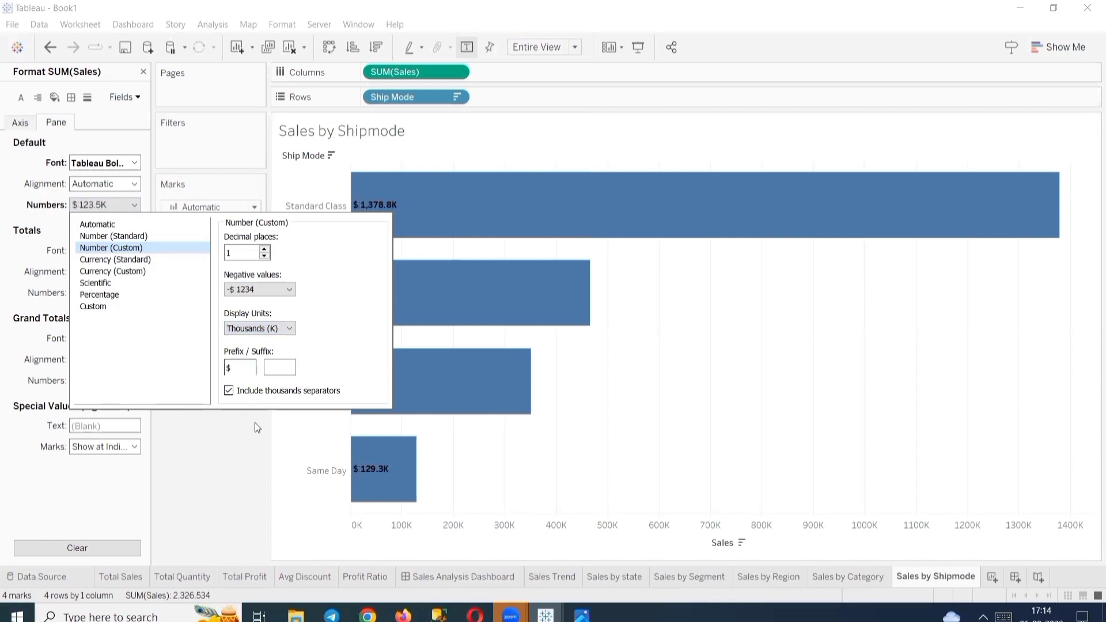
pyautogui.click(250, 449)
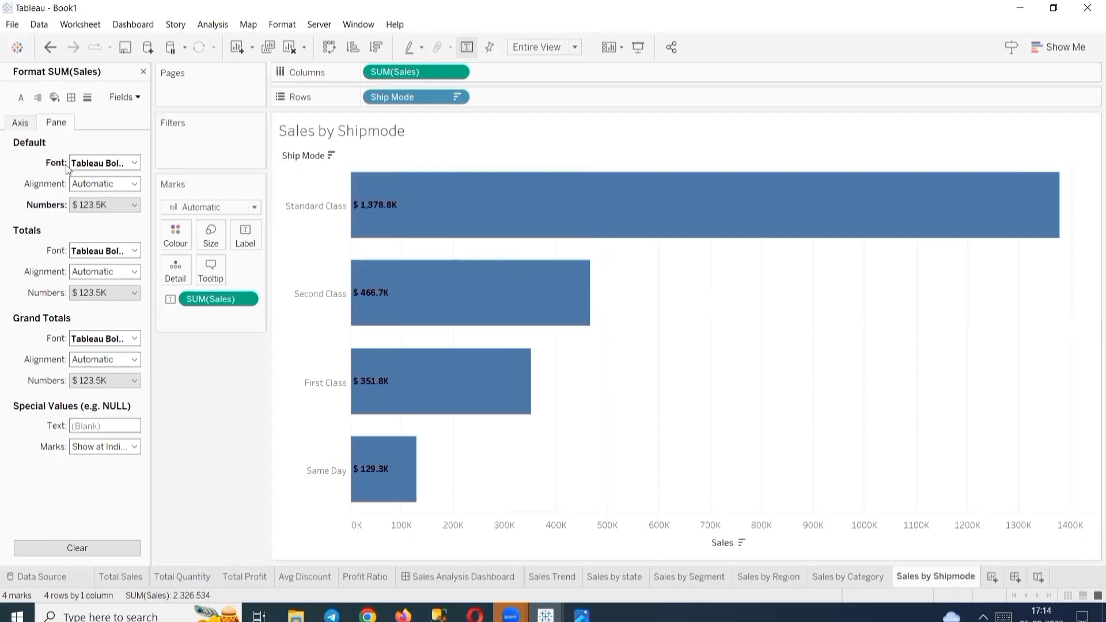
pyautogui.click(146, 72)
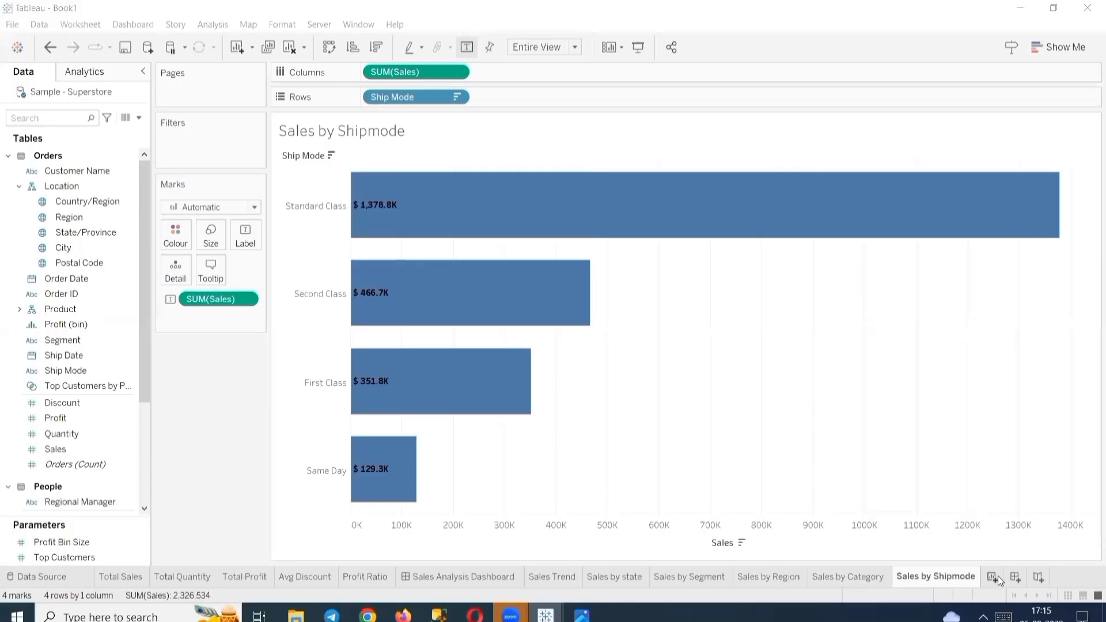
# Add a new worksheet and set up a Customer Name filter that uses all values with a Top limit by field.
pyautogui.click(997, 577)
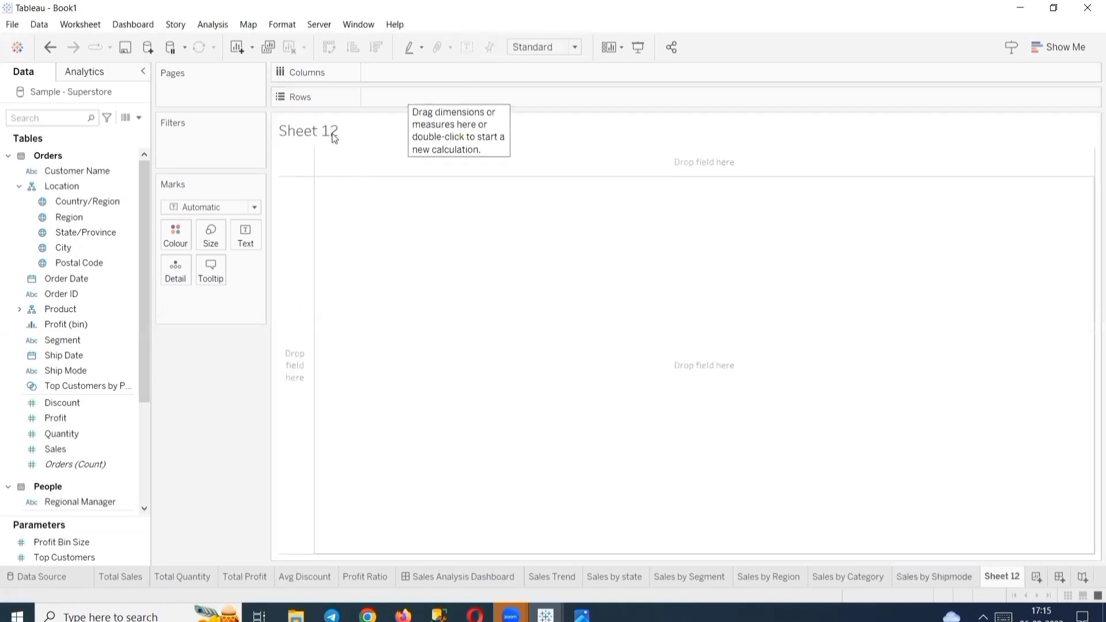
pyautogui.moveTo(84, 169); pyautogui.dragTo(214, 152)
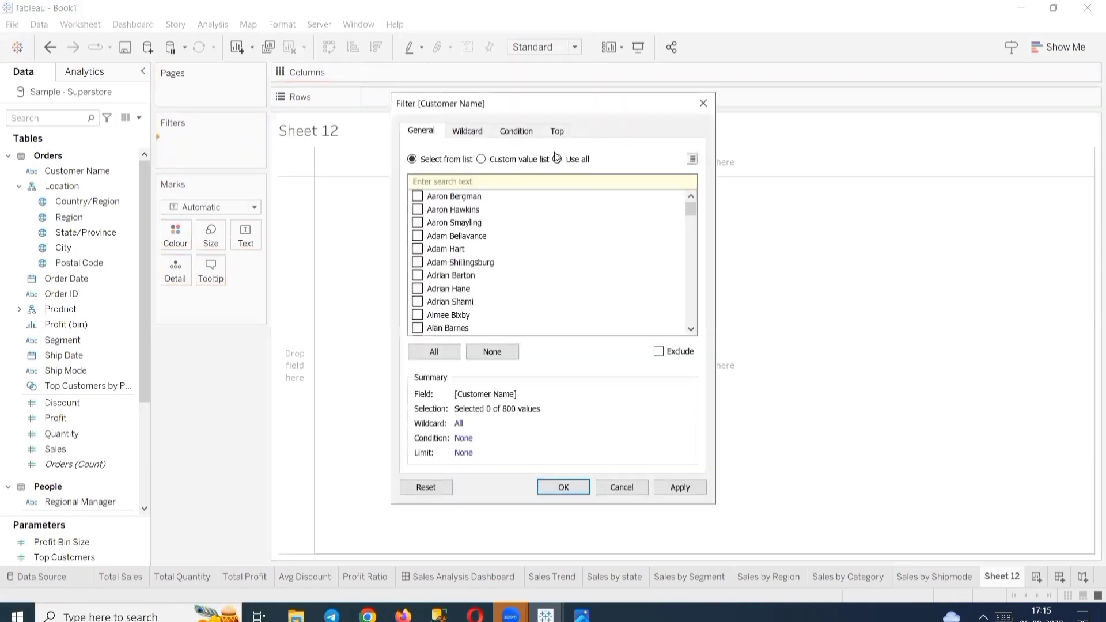
pyautogui.click(558, 159)
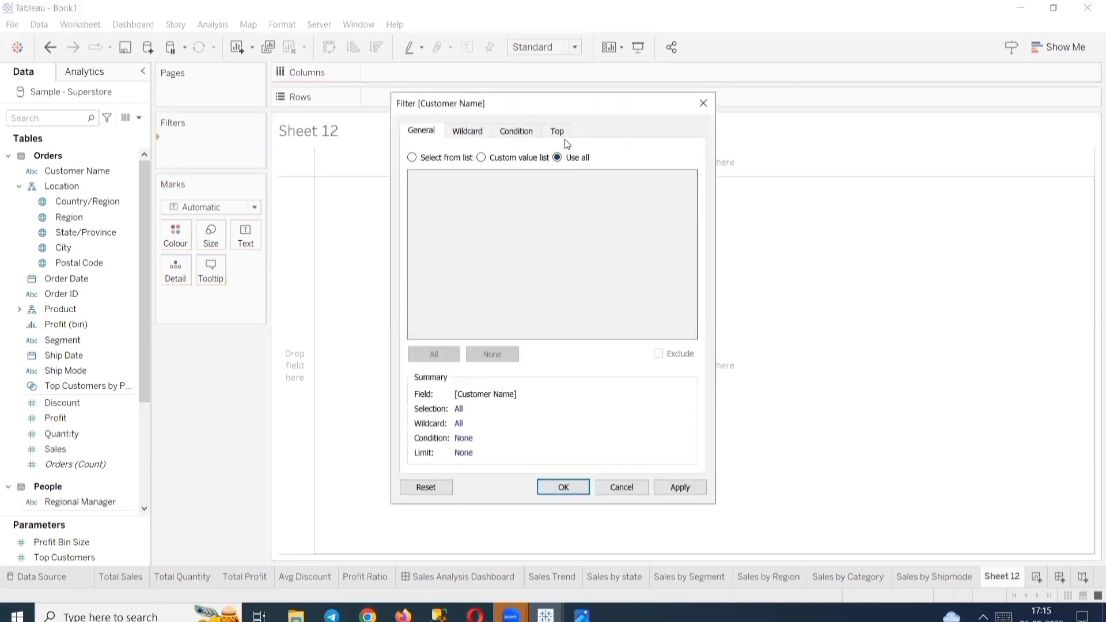
pyautogui.click(562, 131)
pyautogui.click(427, 172)
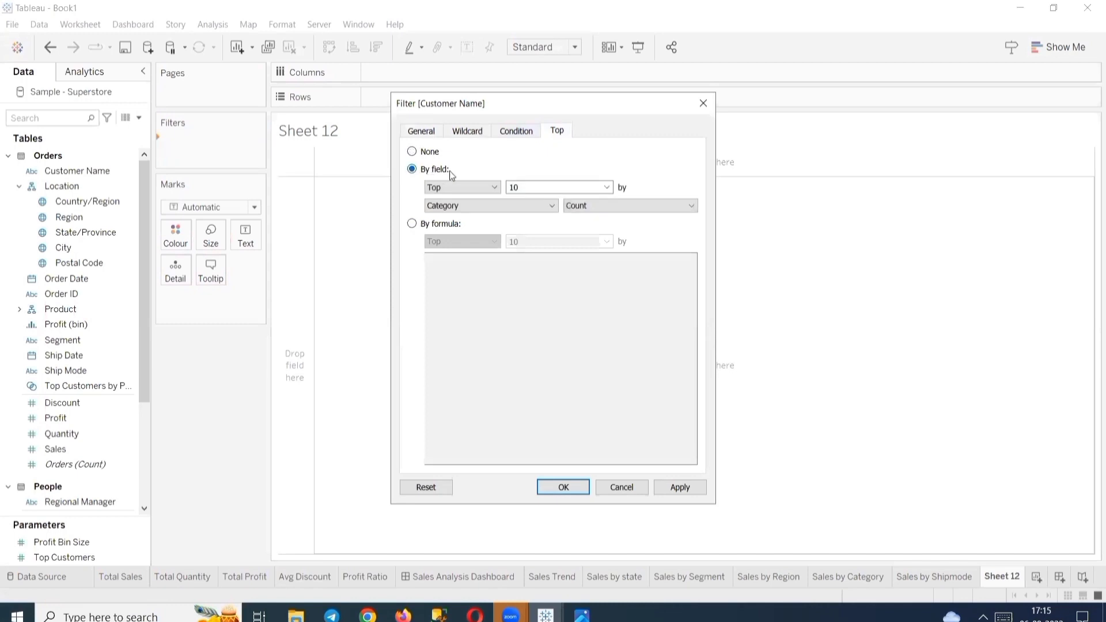
# Filter Customer Name to the top 5 by the sum of Sales and apply the filter.
pyautogui.doubleClick(600, 186)
pyautogui.write('5')
pyautogui.click(546, 209)
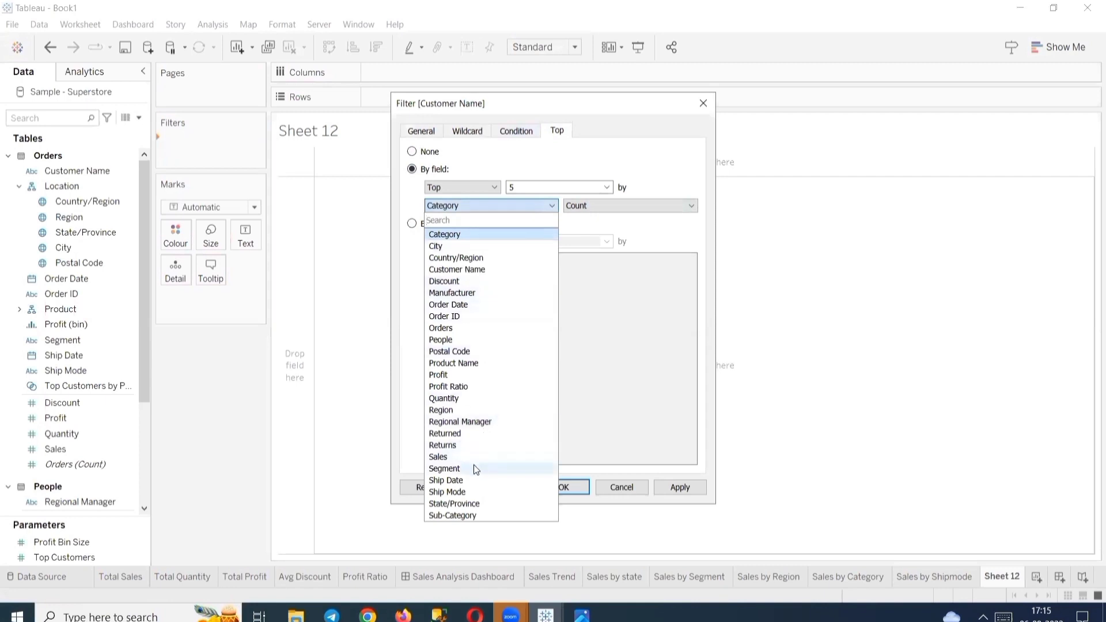
pyautogui.click(473, 456)
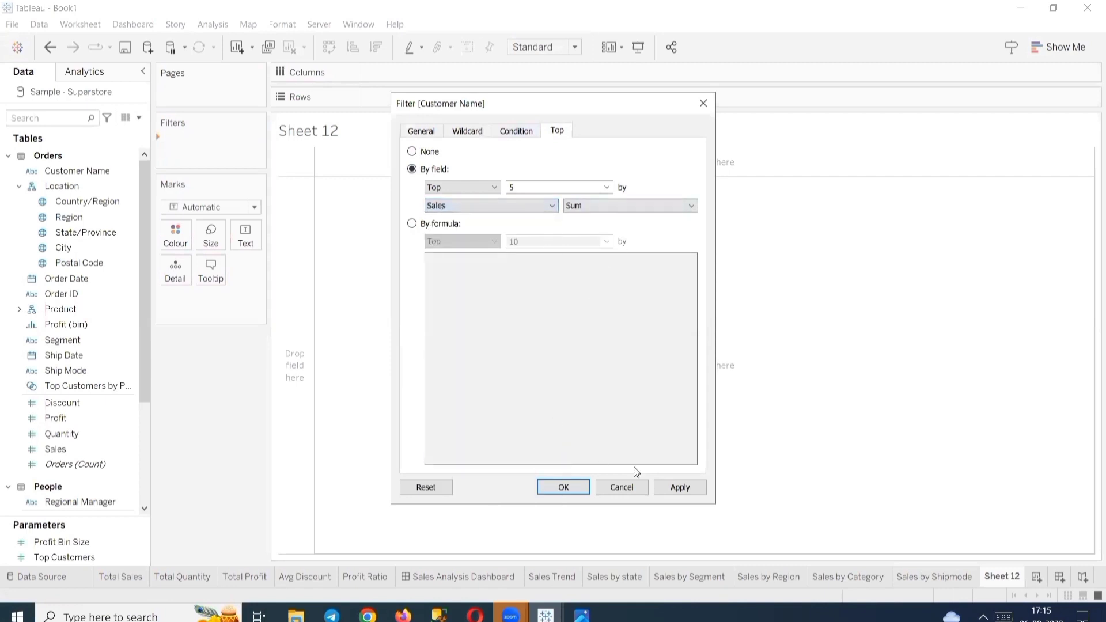
pyautogui.click(686, 485)
pyautogui.click(579, 487)
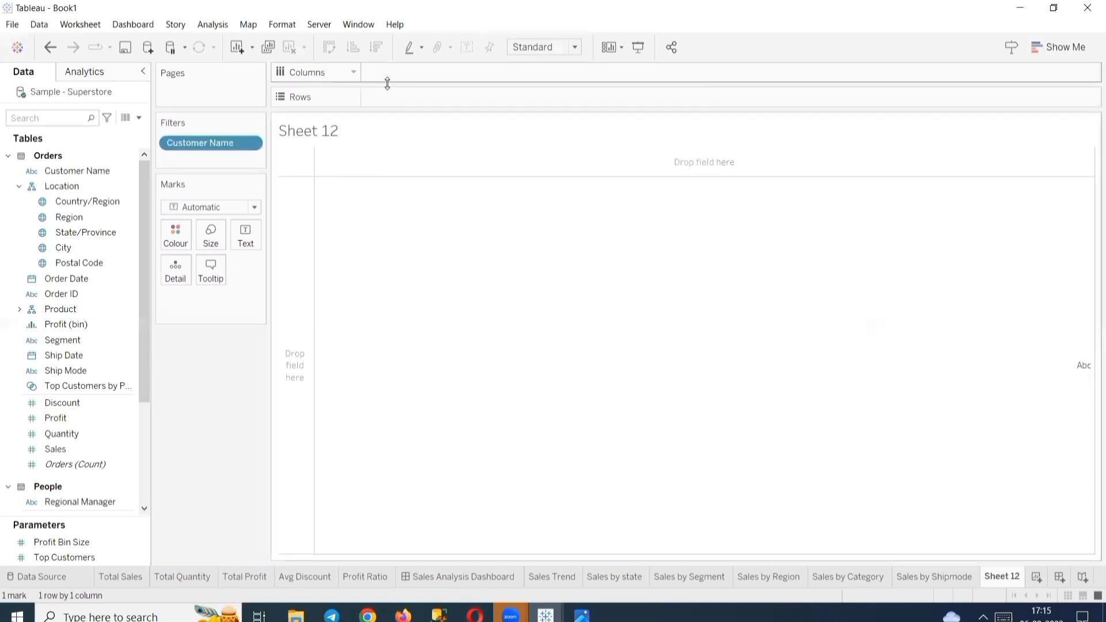
# Build a bar chart with Customer Name on Rows and Sales on Columns.
pyautogui.doubleClick(407, 97)
pyautogui.write('cus')
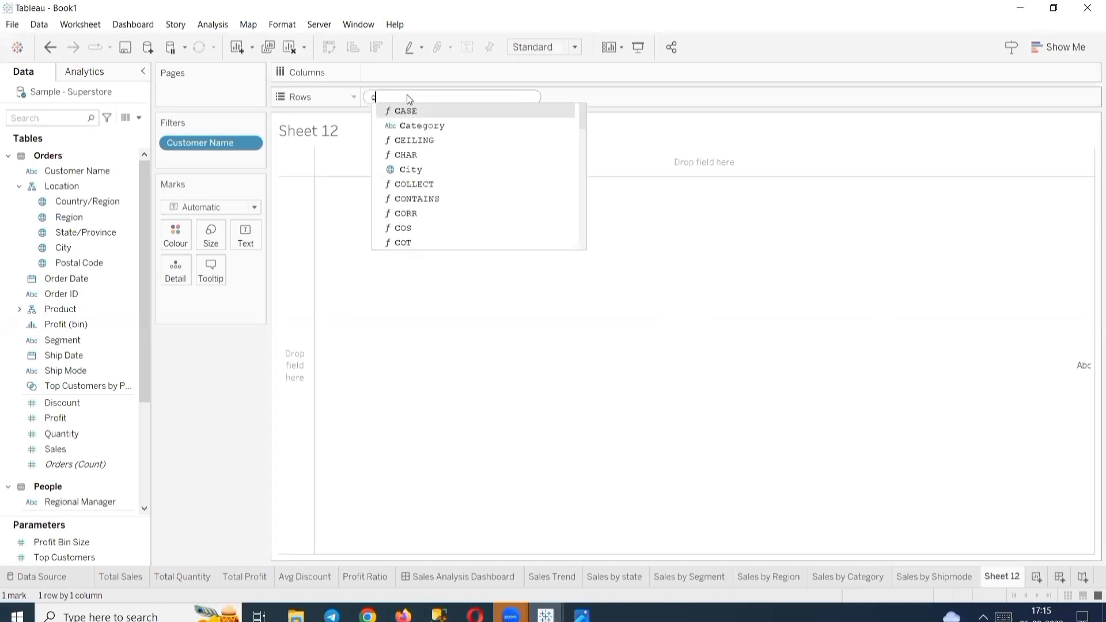
pyautogui.click(426, 109)
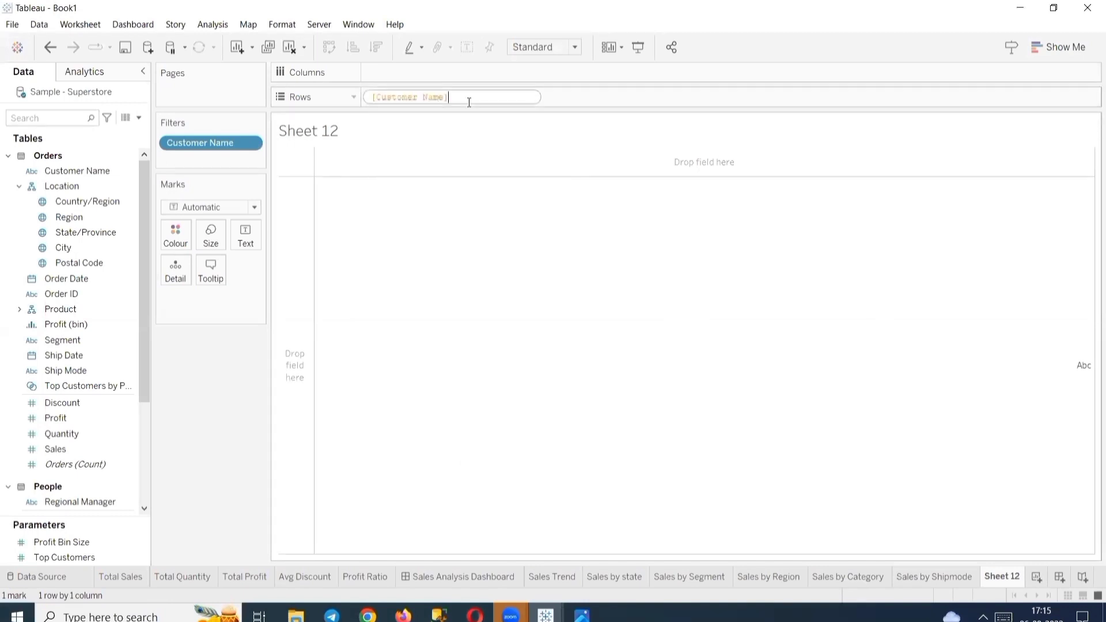
pyautogui.press('Return')
pyautogui.doubleClick(434, 72)
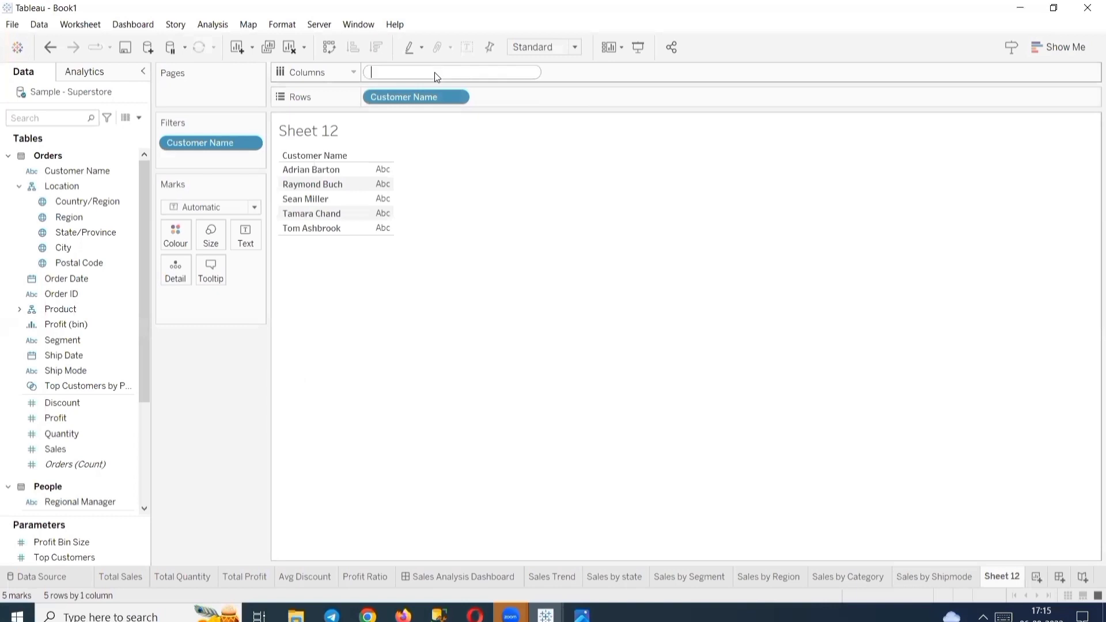
pyautogui.write('sa')
pyautogui.click(451, 85)
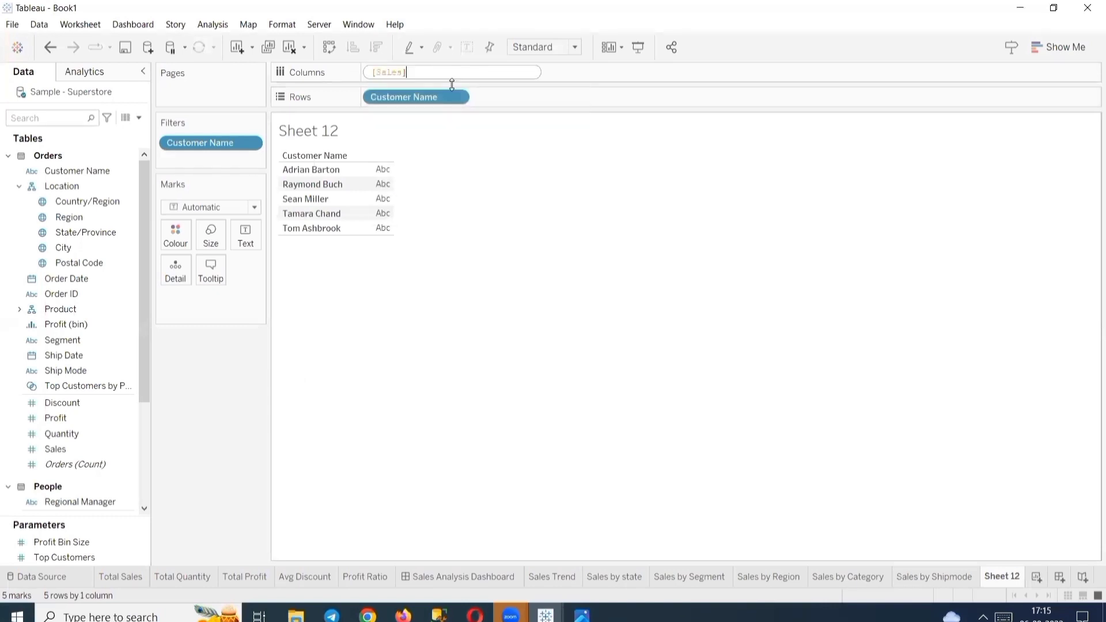
pyautogui.press('Return')
# Fit the chart to Entire View and sort the customers in descending order of sales.
pyautogui.click(544, 47)
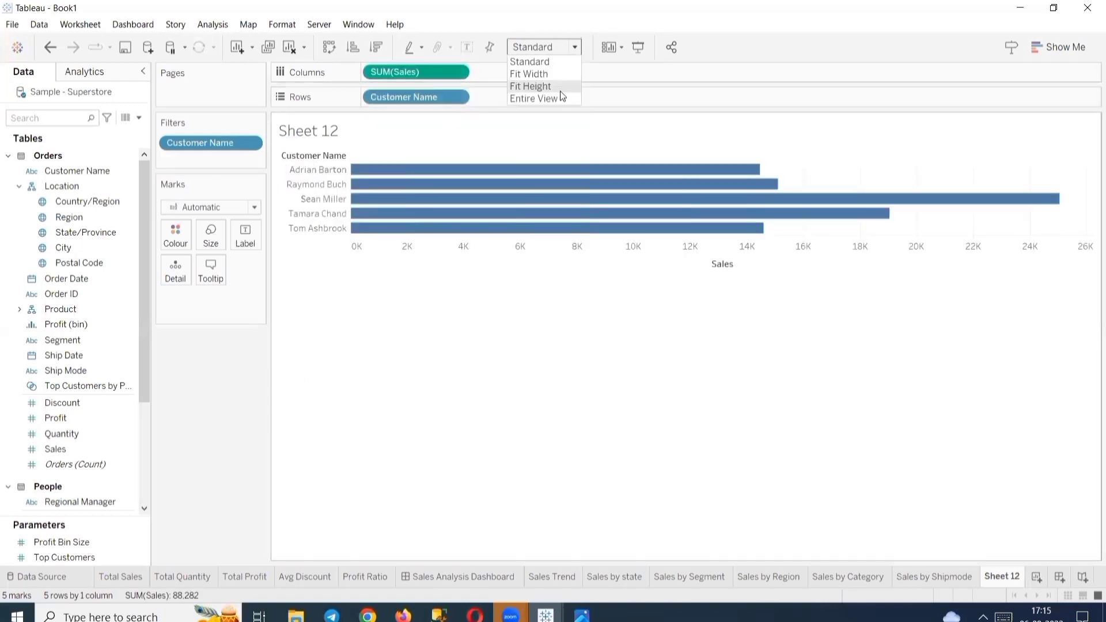
pyautogui.click(547, 99)
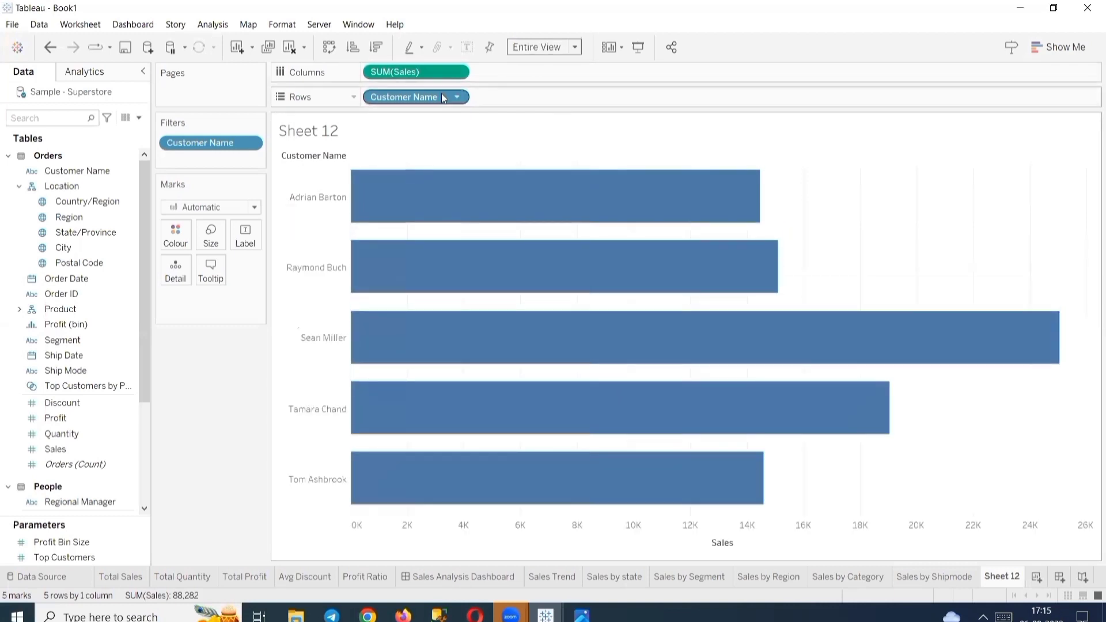
pyautogui.click(375, 50)
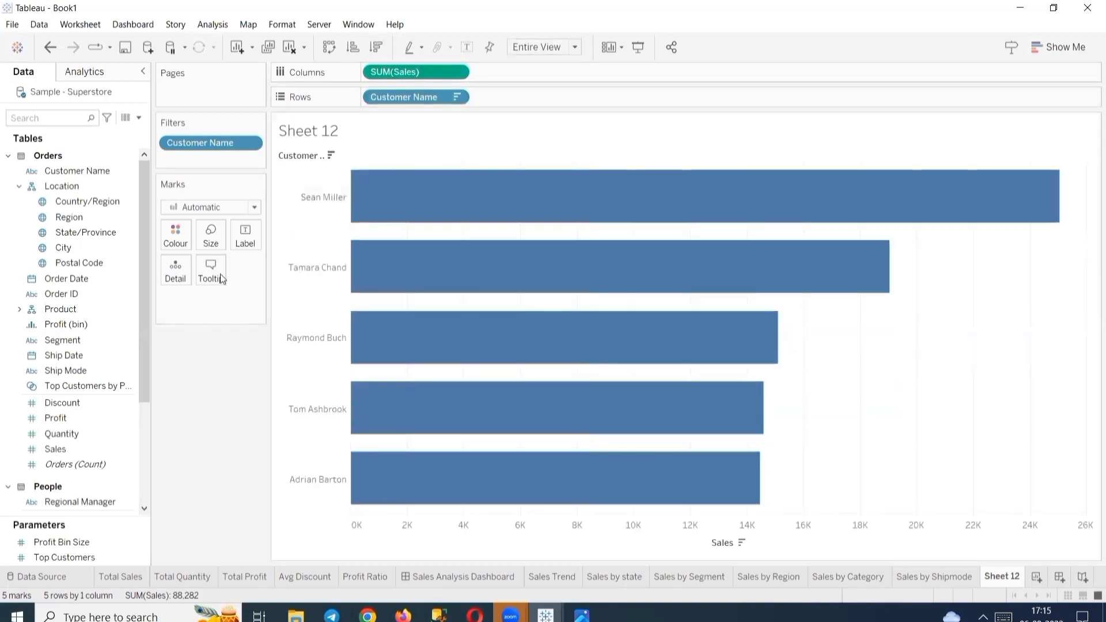
# Label the bars with SUM(Sales) and align the labels horizontally to the left.
pyautogui.moveTo(435, 70); pyautogui.dragTo(255, 230)
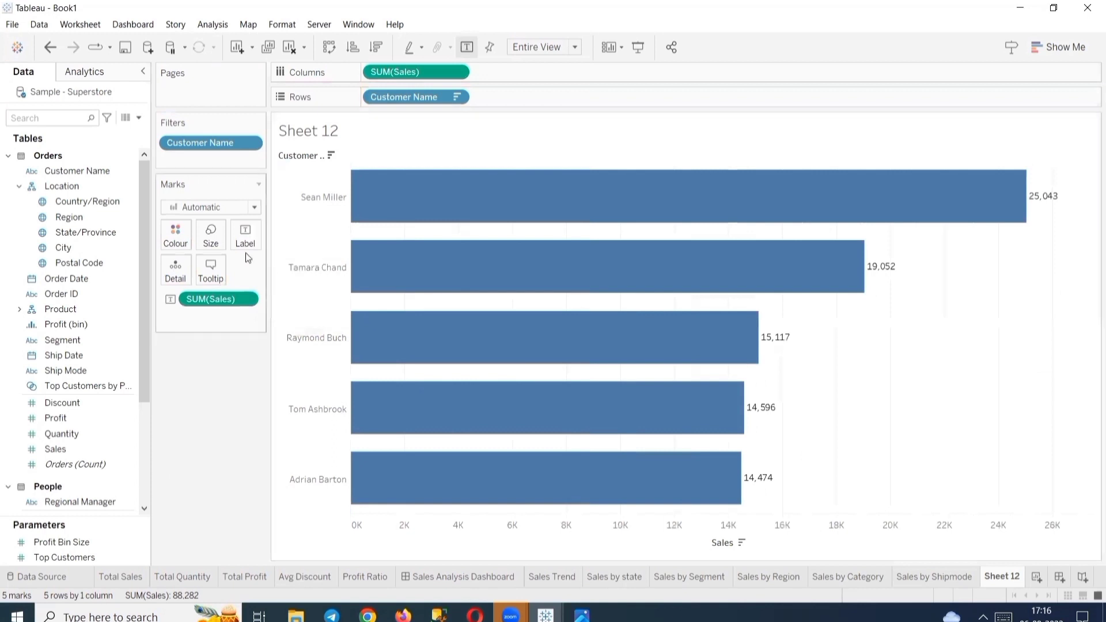
pyautogui.click(245, 237)
pyautogui.click(299, 347)
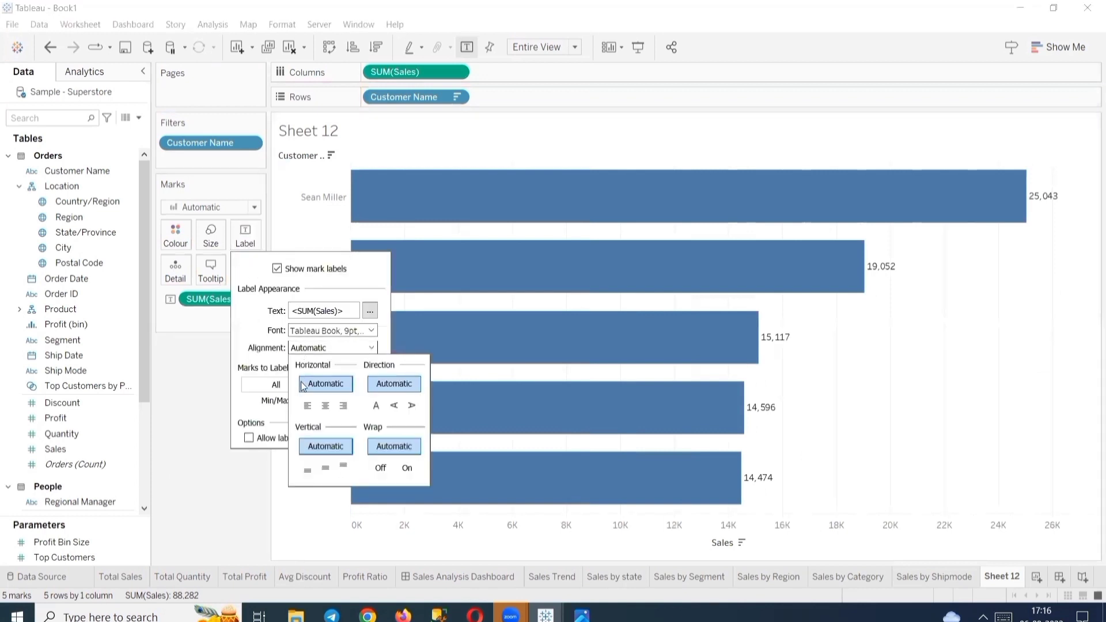
pyautogui.click(308, 405)
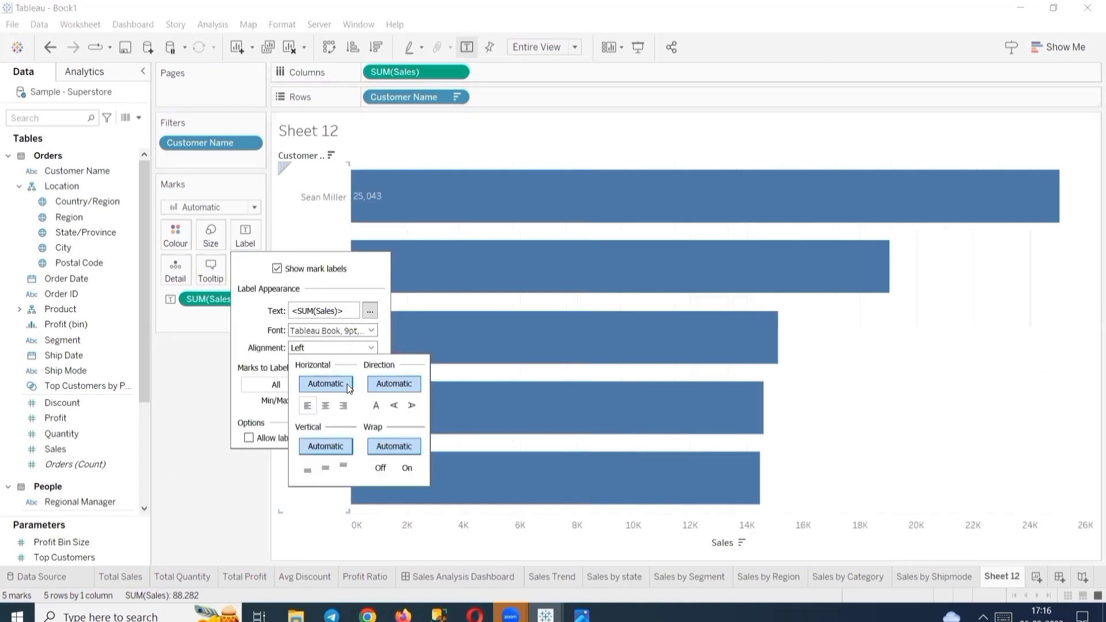
pyautogui.click(189, 348)
# Format the SUM(Sales) labels in the pane with the Tableau Bold font in black.
pyautogui.rightClick(222, 305)
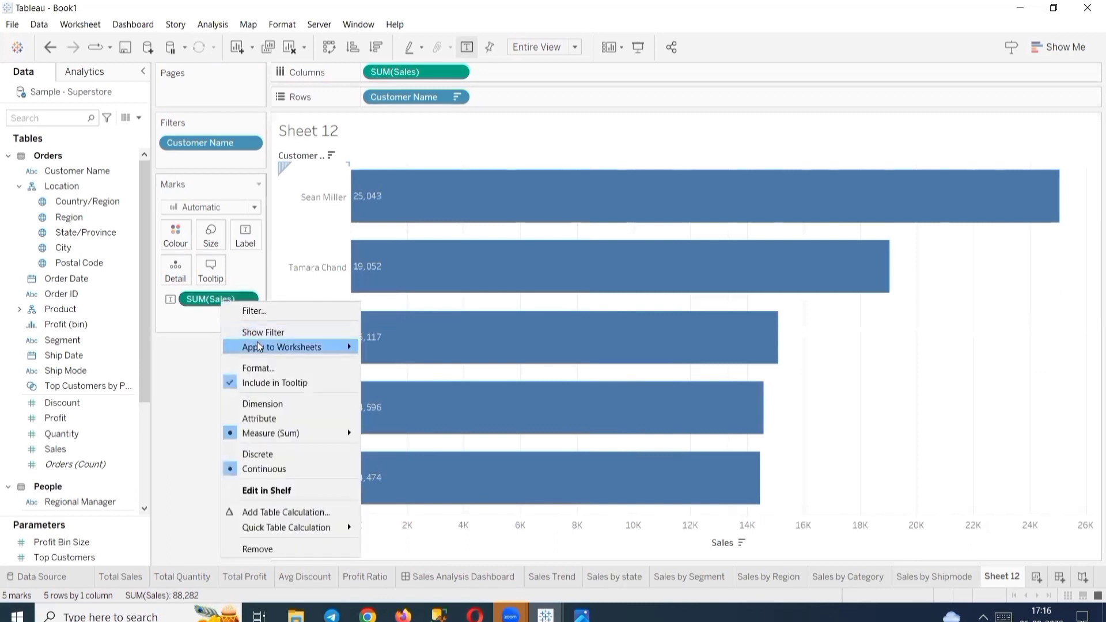
pyautogui.click(253, 366)
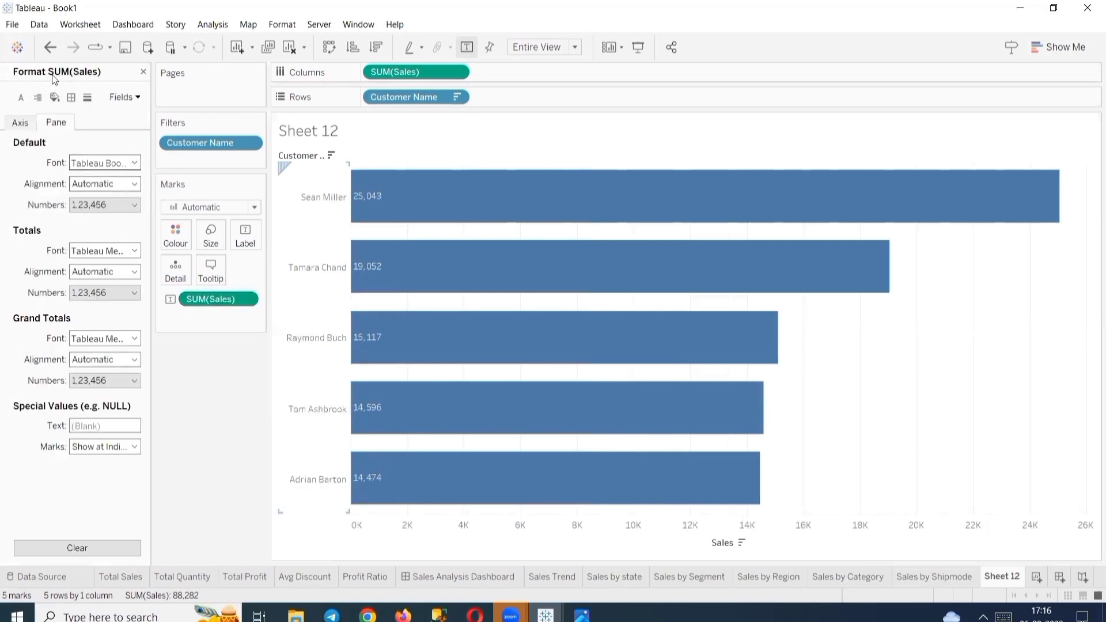
pyautogui.click(105, 164)
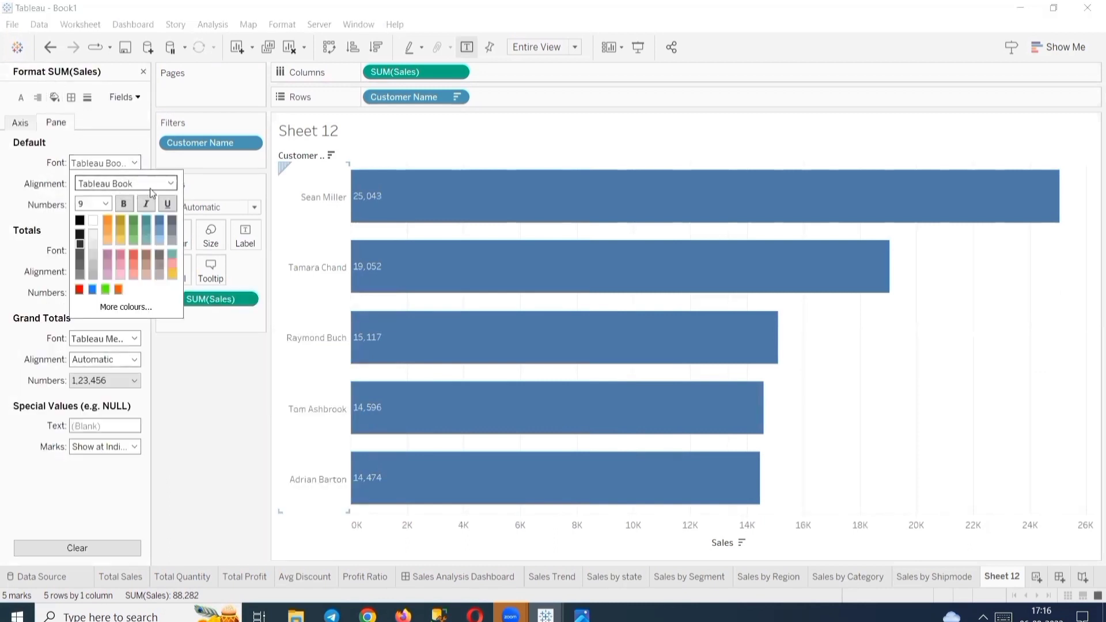
pyautogui.click(170, 184)
pyautogui.click(126, 218)
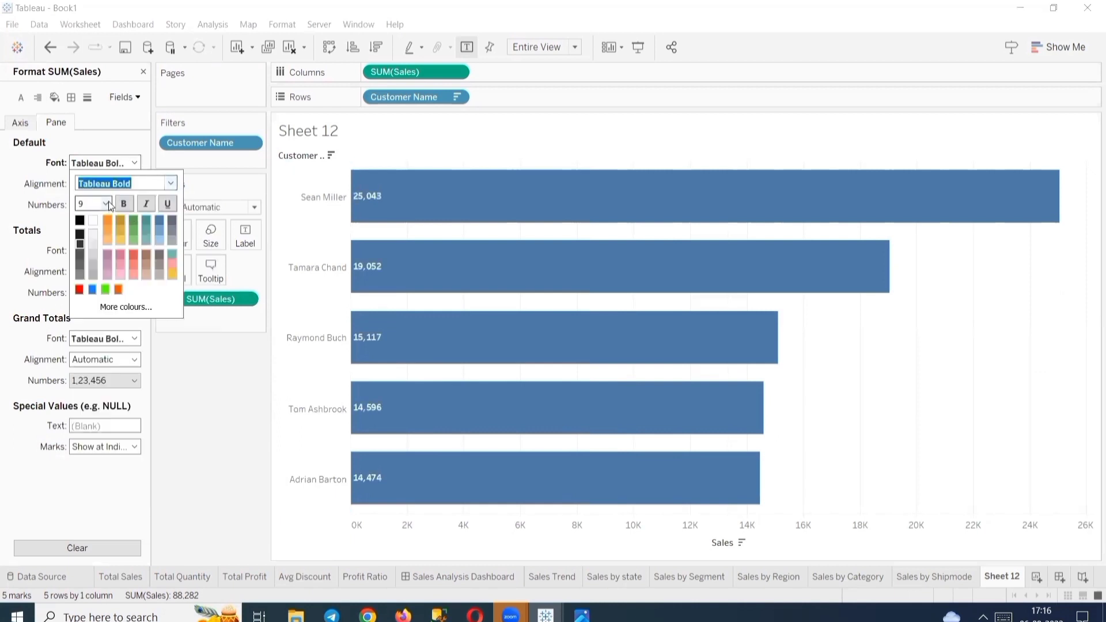
pyautogui.click(106, 204)
pyautogui.click(101, 226)
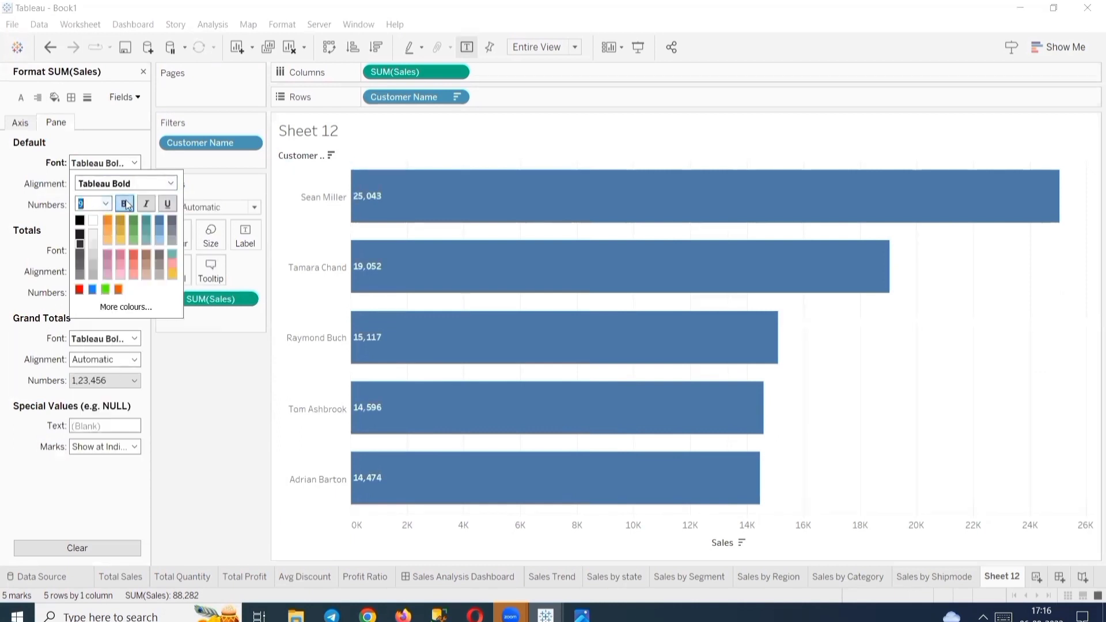
pyautogui.click(124, 204)
pyautogui.click(81, 220)
pyautogui.click(220, 407)
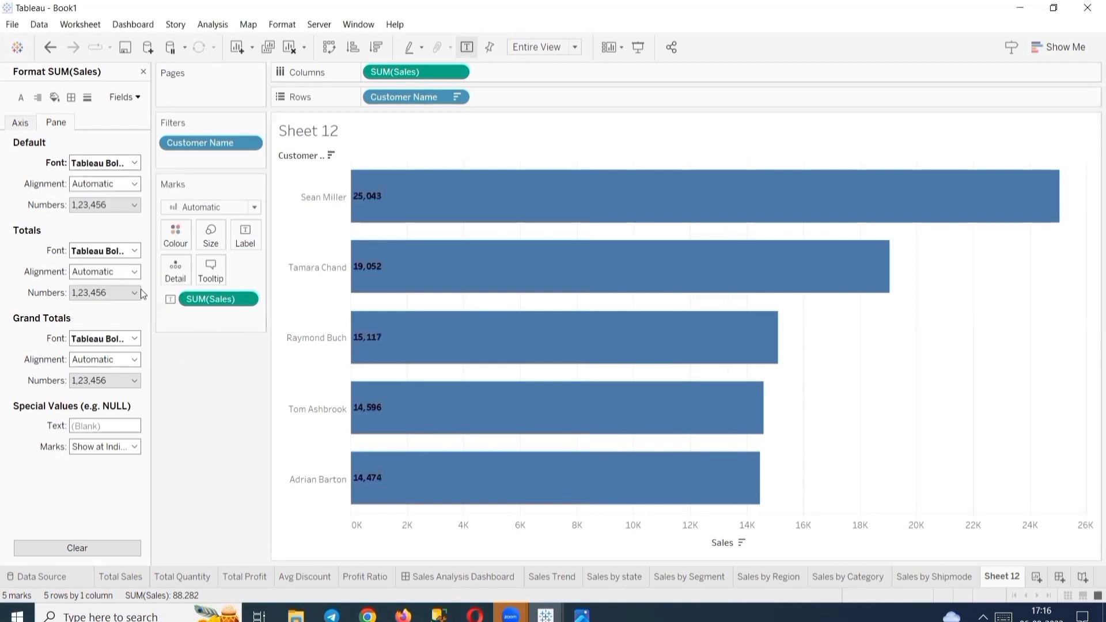
# Set the default SUM(Sales) label numbers to a custom format with 1 decimal place, Thousands (K) units and a $ prefix.
pyautogui.click(121, 206)
pyautogui.click(165, 250)
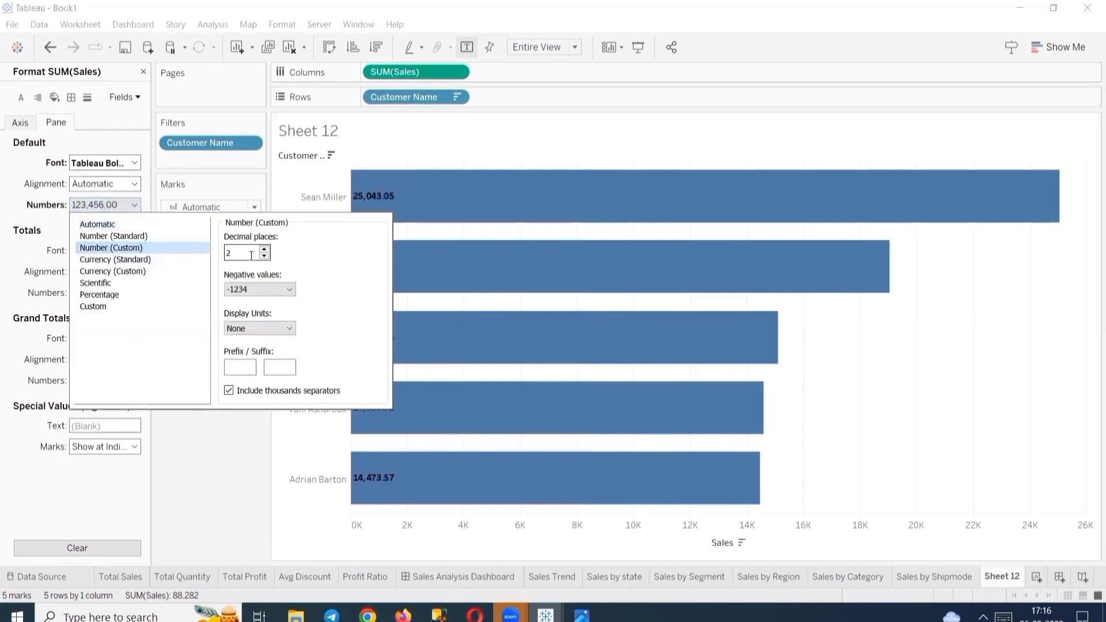
pyautogui.click(288, 329)
pyautogui.click(271, 352)
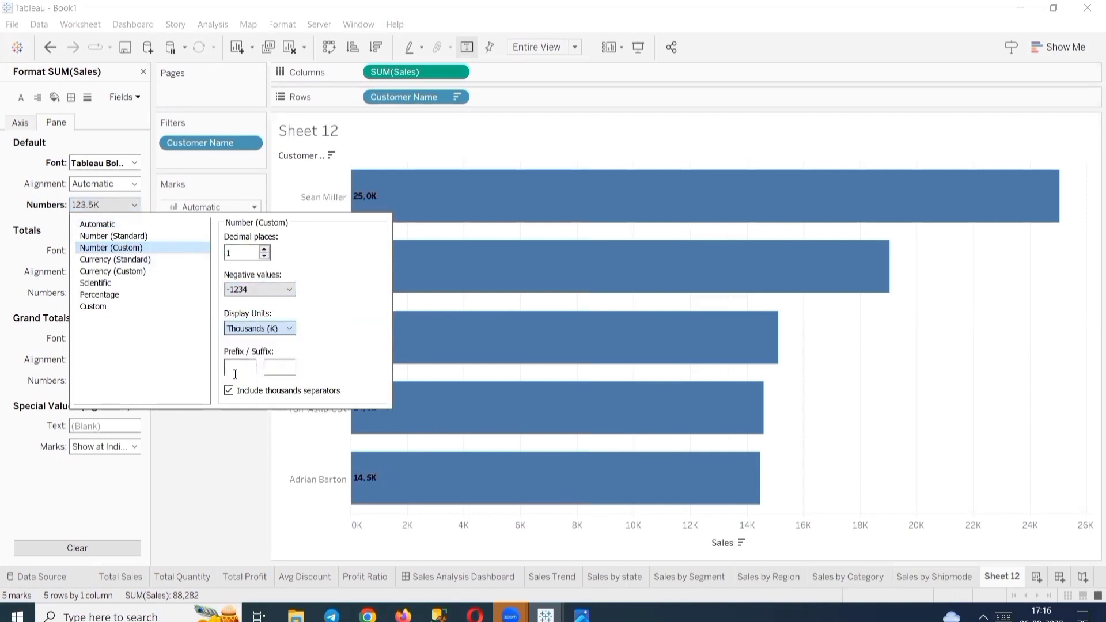
pyautogui.click(231, 372)
pyautogui.write('$')
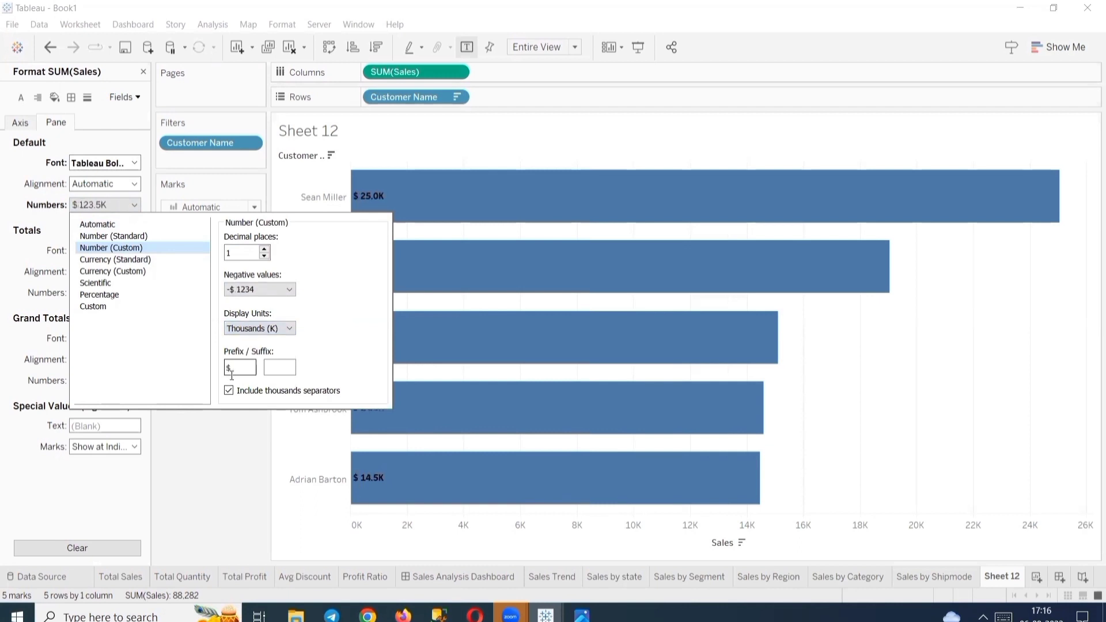
pyautogui.click(207, 495)
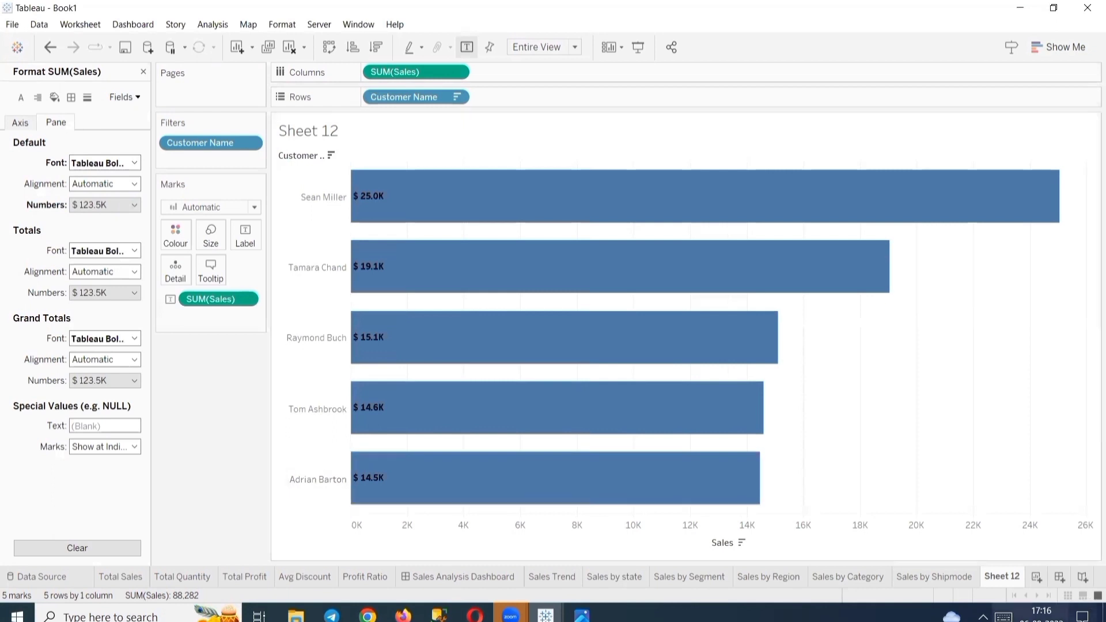
# Rename the Sheet 12 worksheet as "Sales by Top 5 Customers".
pyautogui.doubleClick(1003, 577)
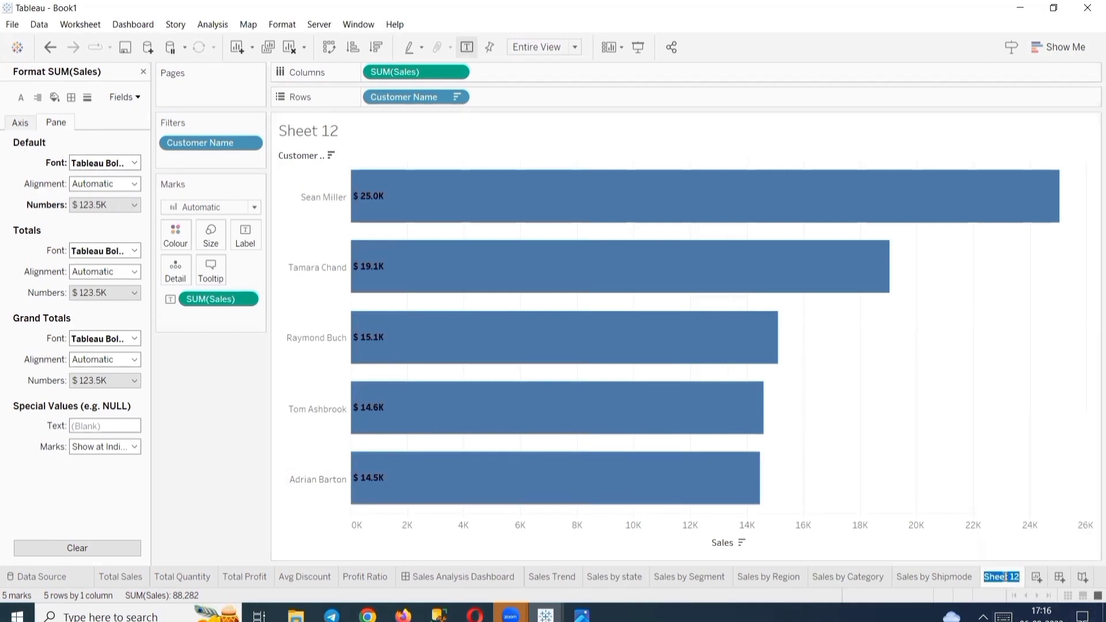
pyautogui.write('Sales by Top')
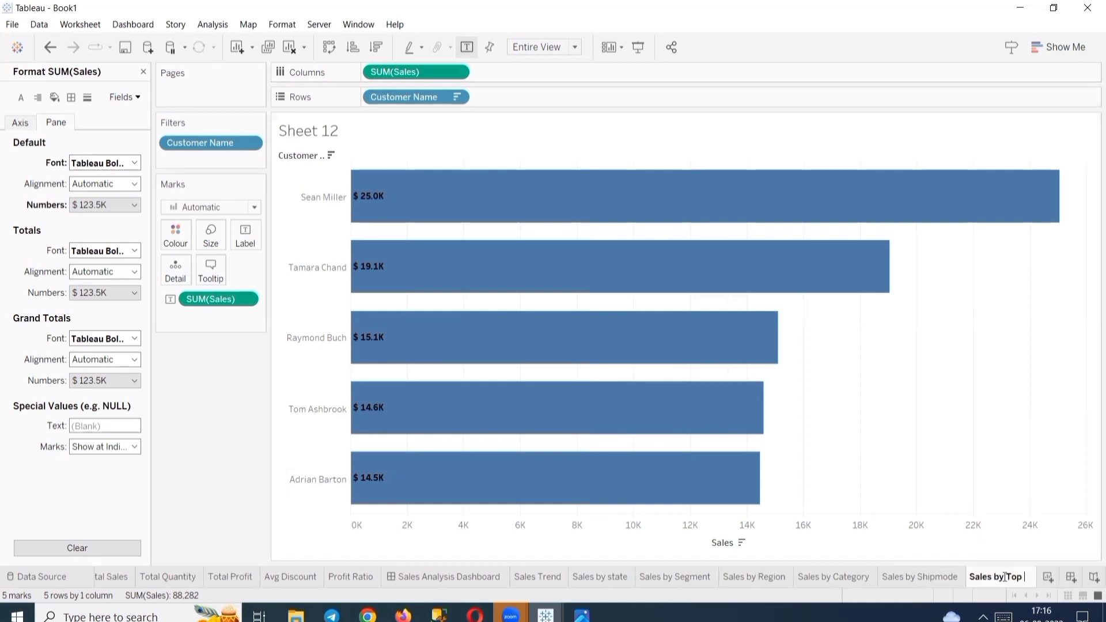
pyautogui.write(' 5 C')
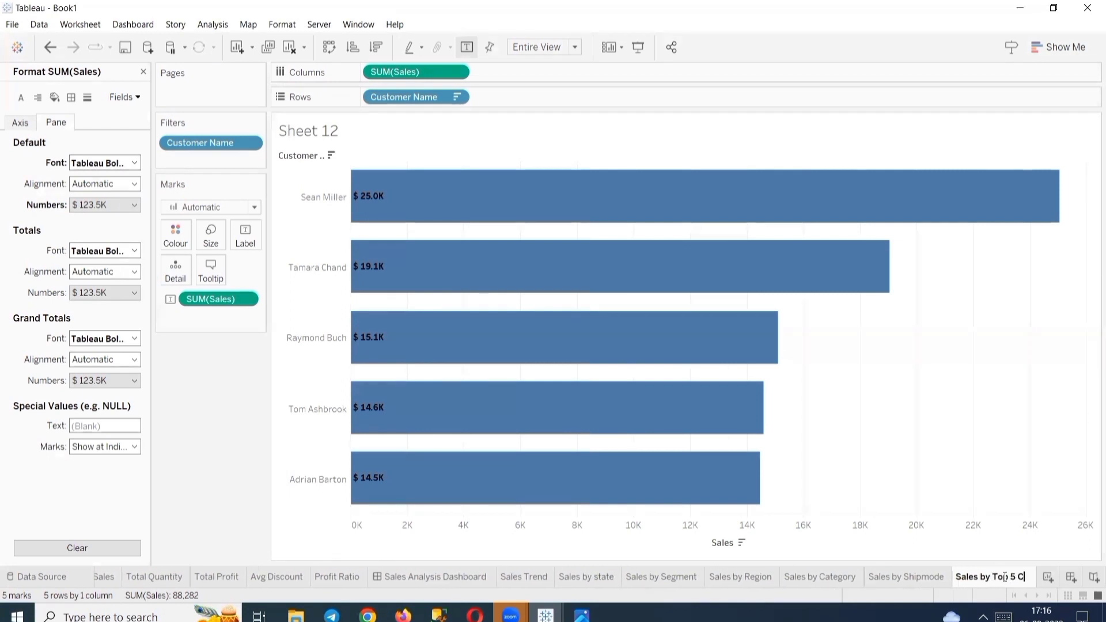
pyautogui.write('ustomers')
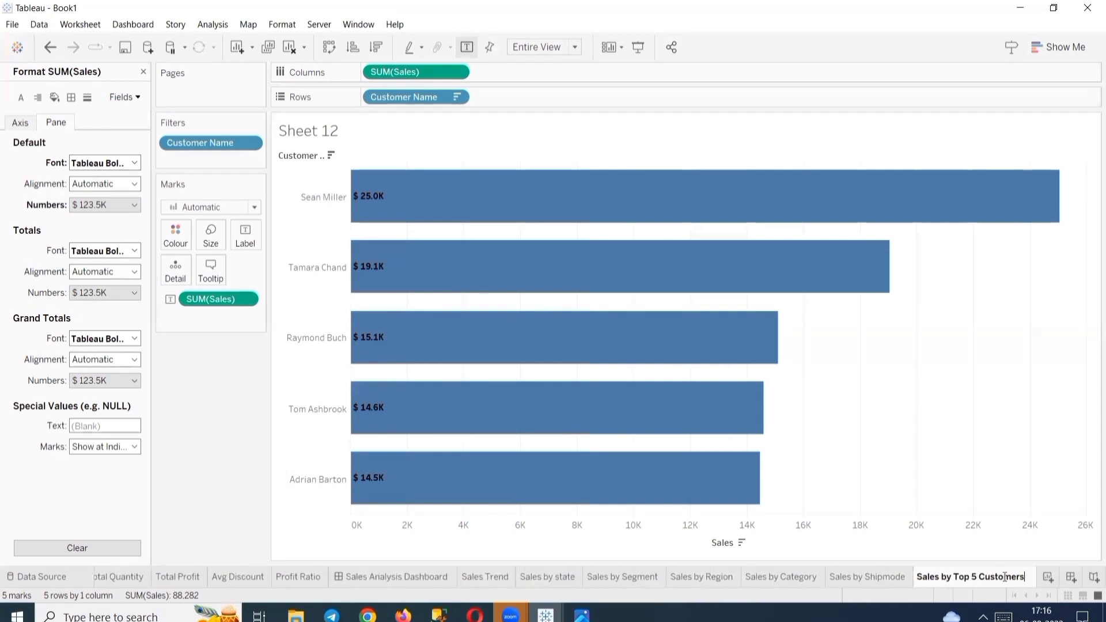
pyautogui.press('Return')
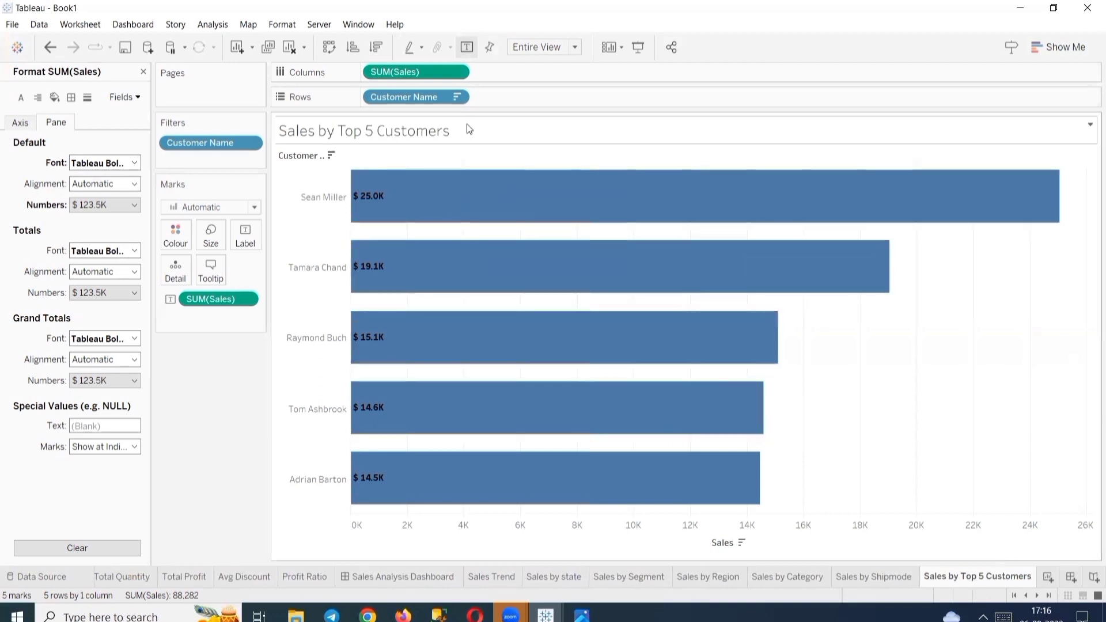
# Format the sheet title in Tableau Bold with left alignment and apply the change.
pyautogui.doubleClick(498, 133)
pyautogui.moveTo(838, 232); pyautogui.dragTo(690, 209)
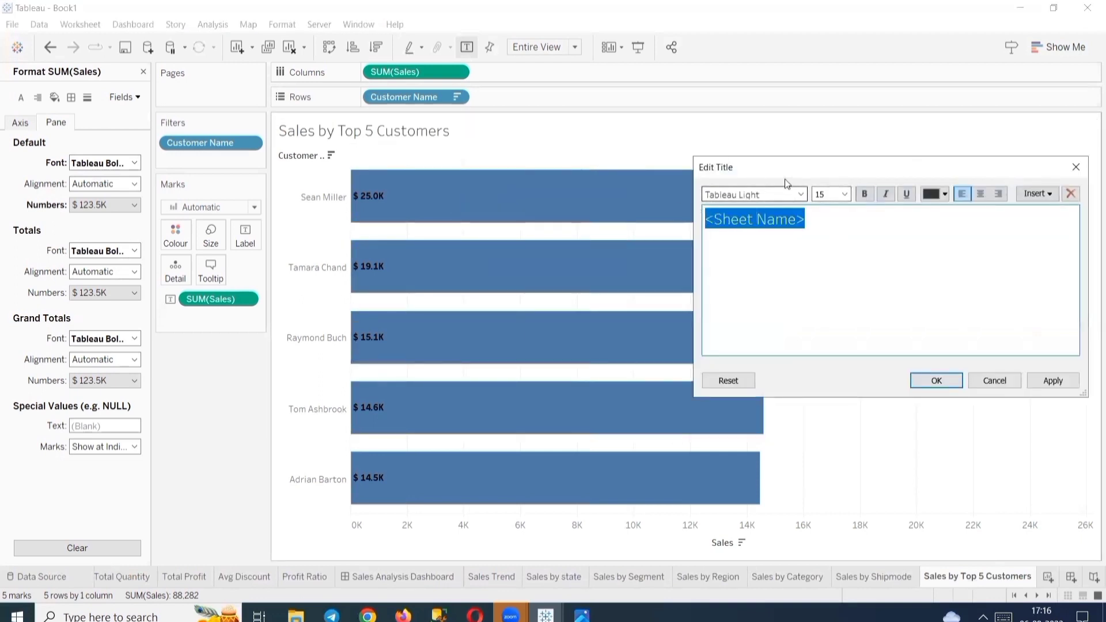
pyautogui.click(801, 195)
pyautogui.click(786, 221)
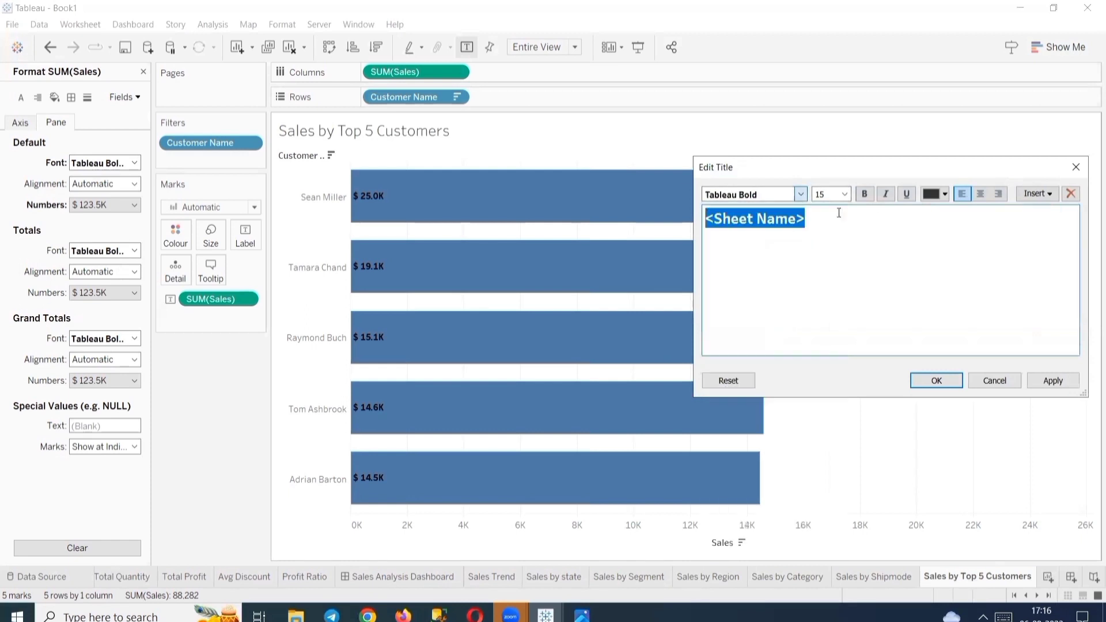
pyautogui.click(979, 194)
pyautogui.click(961, 193)
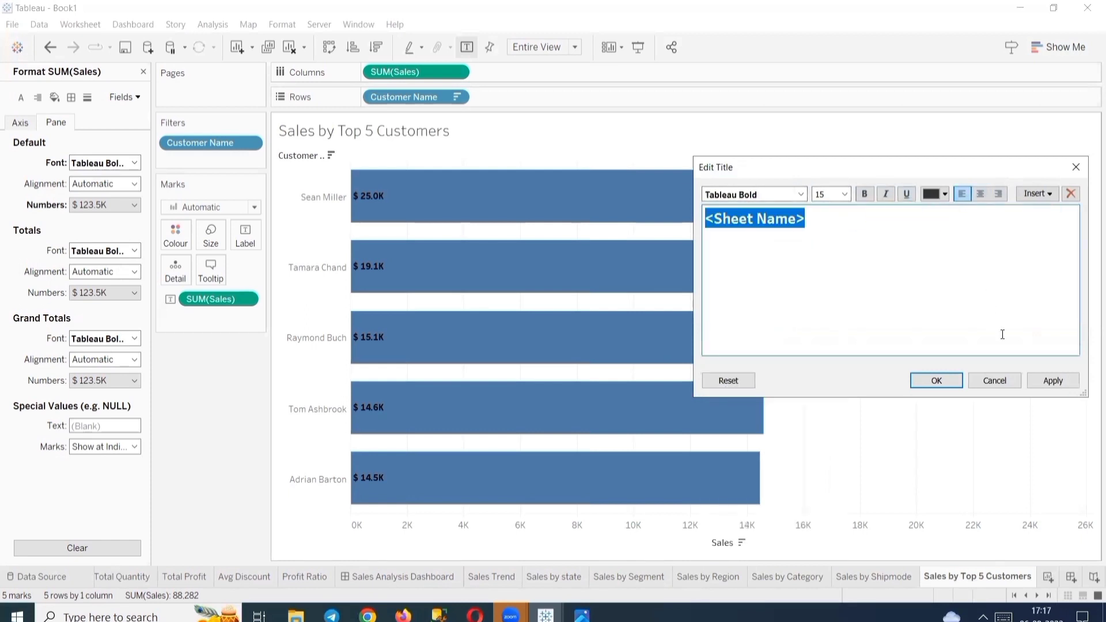
pyautogui.click(1054, 380)
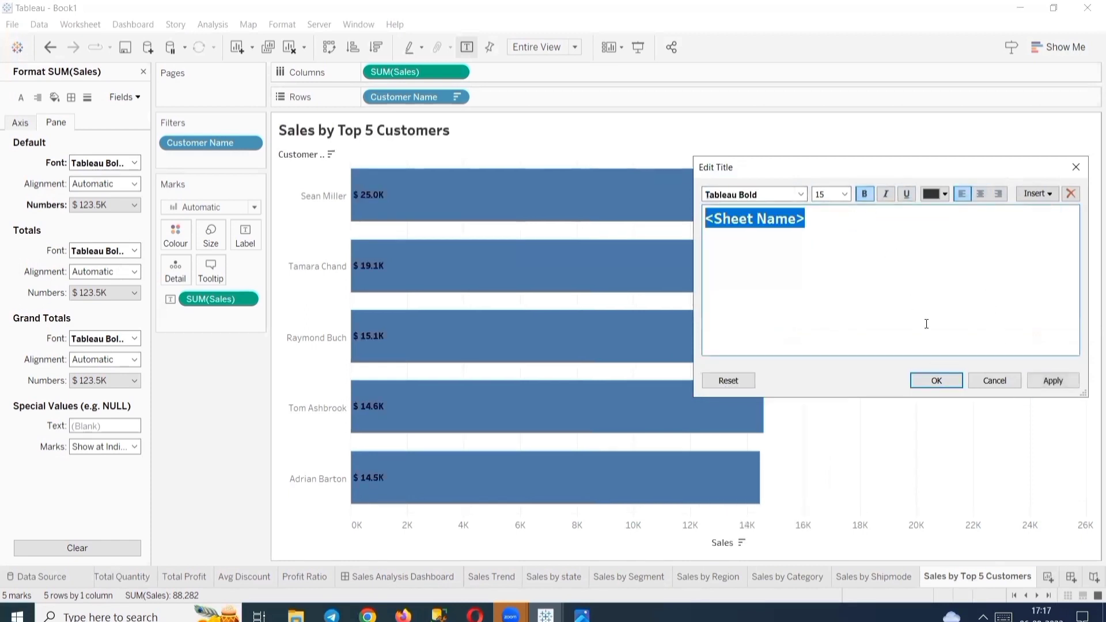
pyautogui.click(1051, 379)
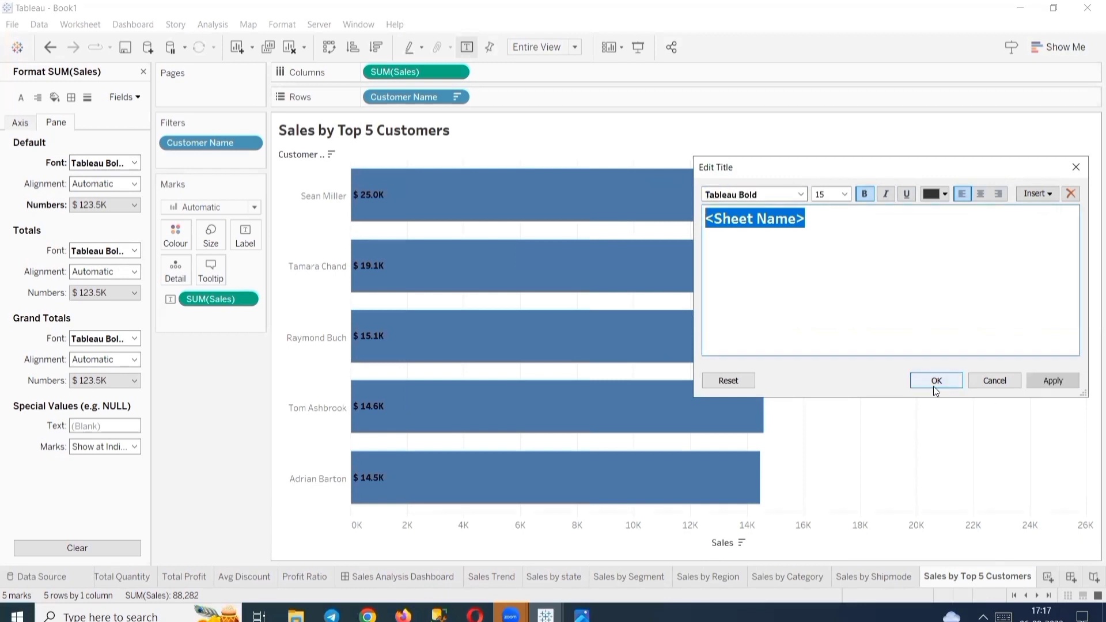
pyautogui.click(935, 391)
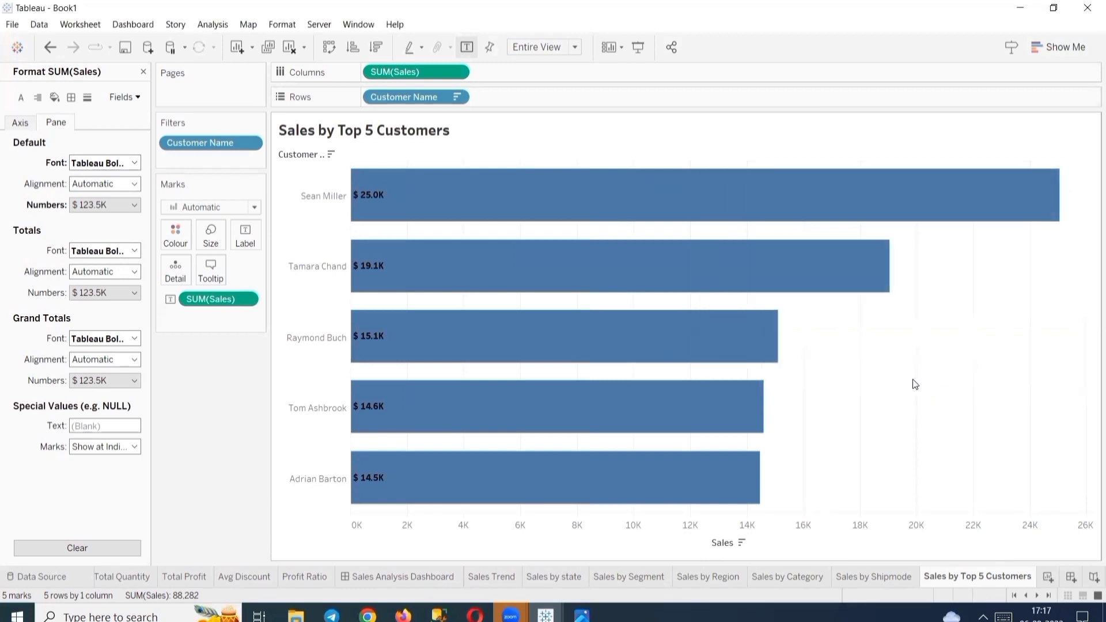
# Add a new worksheet and name it "Sales by top 5 Products".
pyautogui.click(1048, 575)
pyautogui.doubleClick(1023, 578)
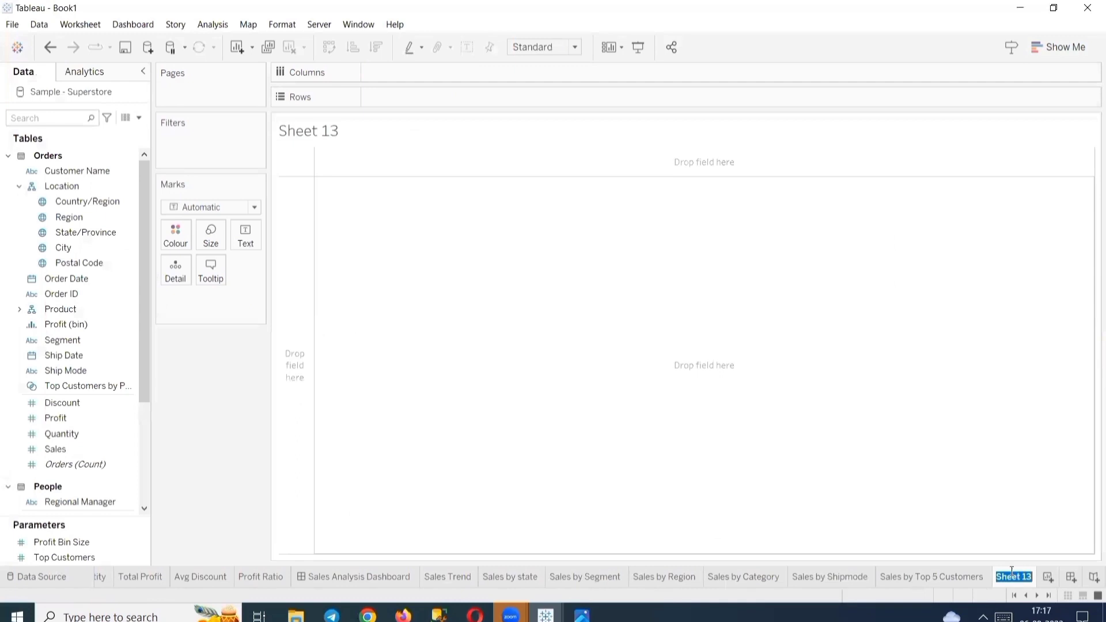
pyautogui.write('Sa')
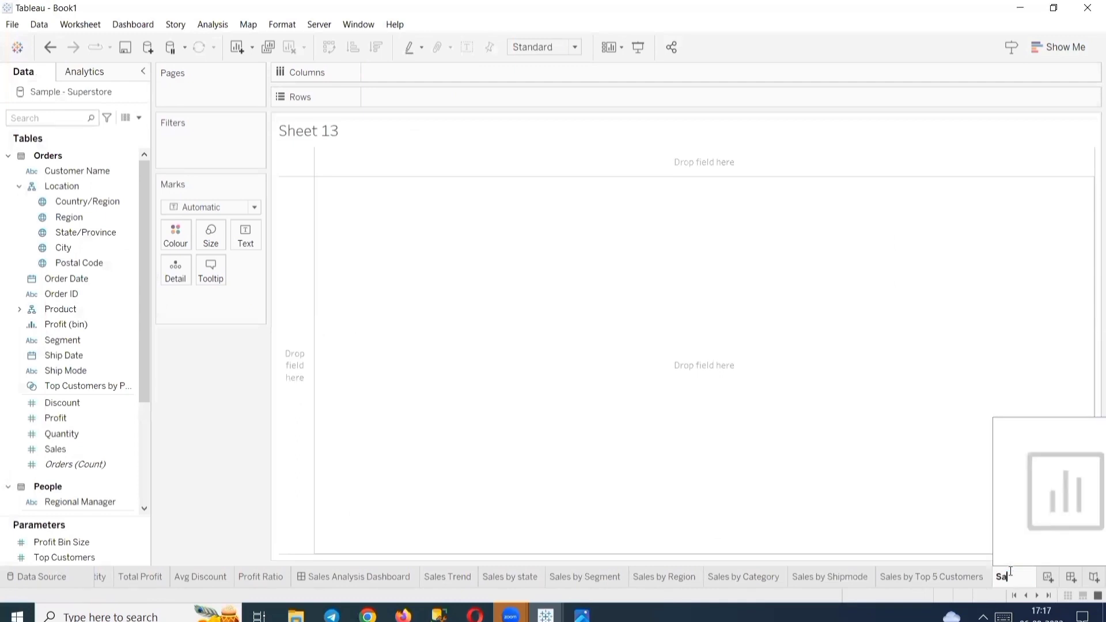
pyautogui.write('les by top 5')
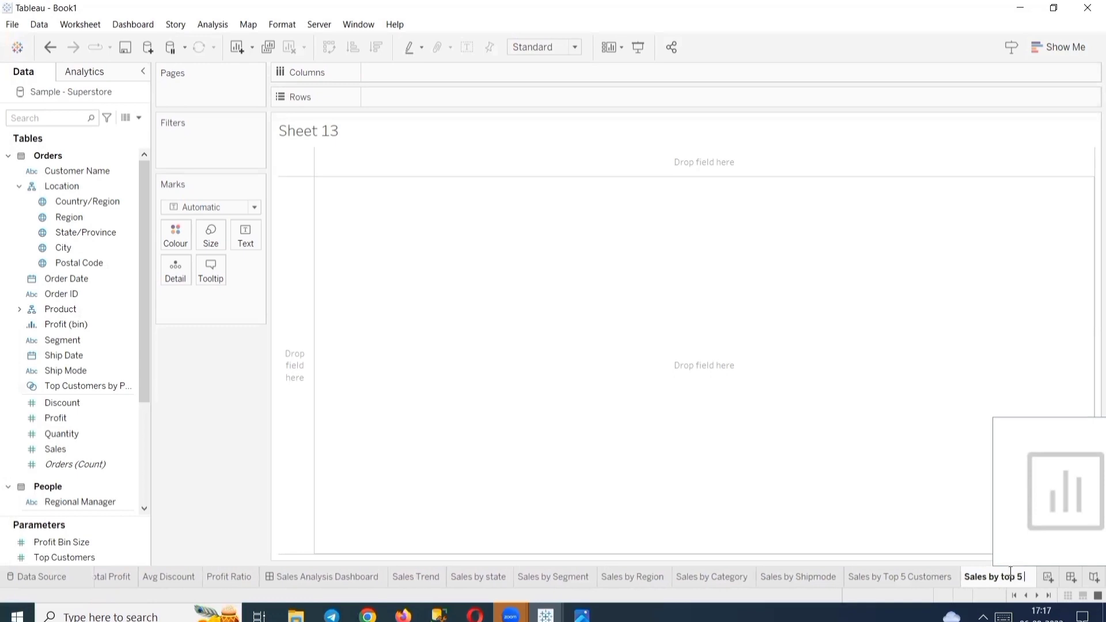
pyautogui.write(' P')
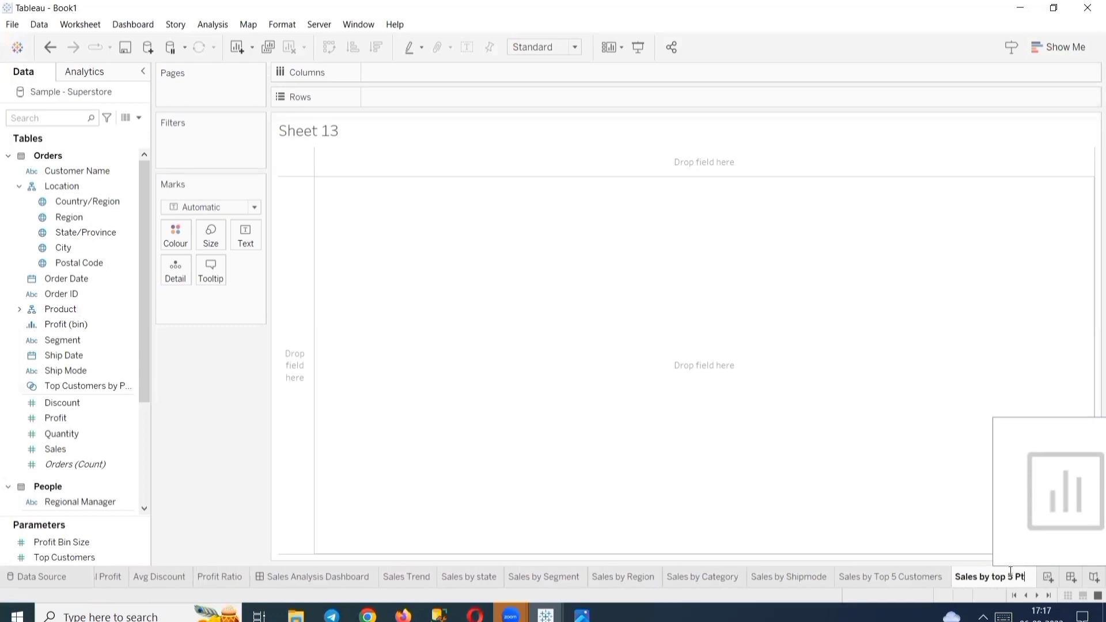
pyautogui.write('roduct')
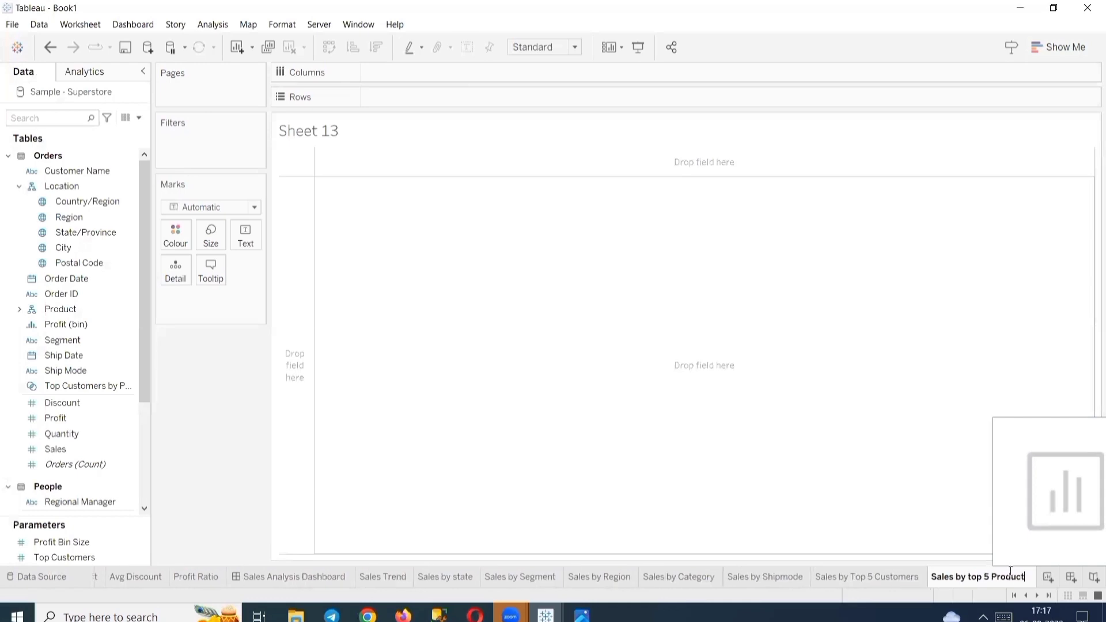
pyautogui.write('s')
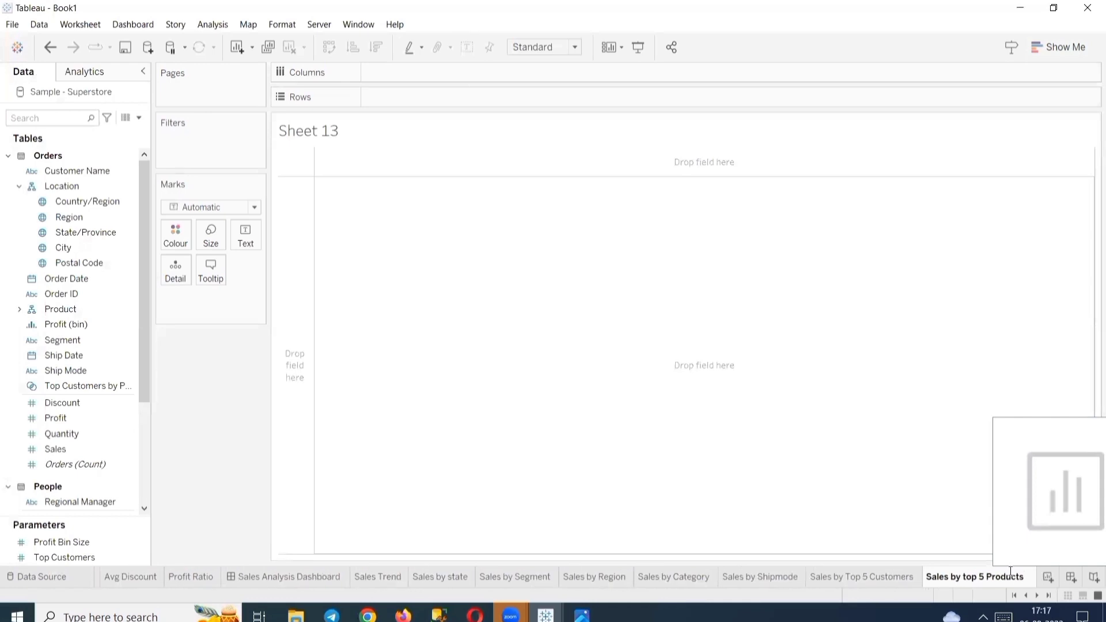
pyautogui.press('Return')
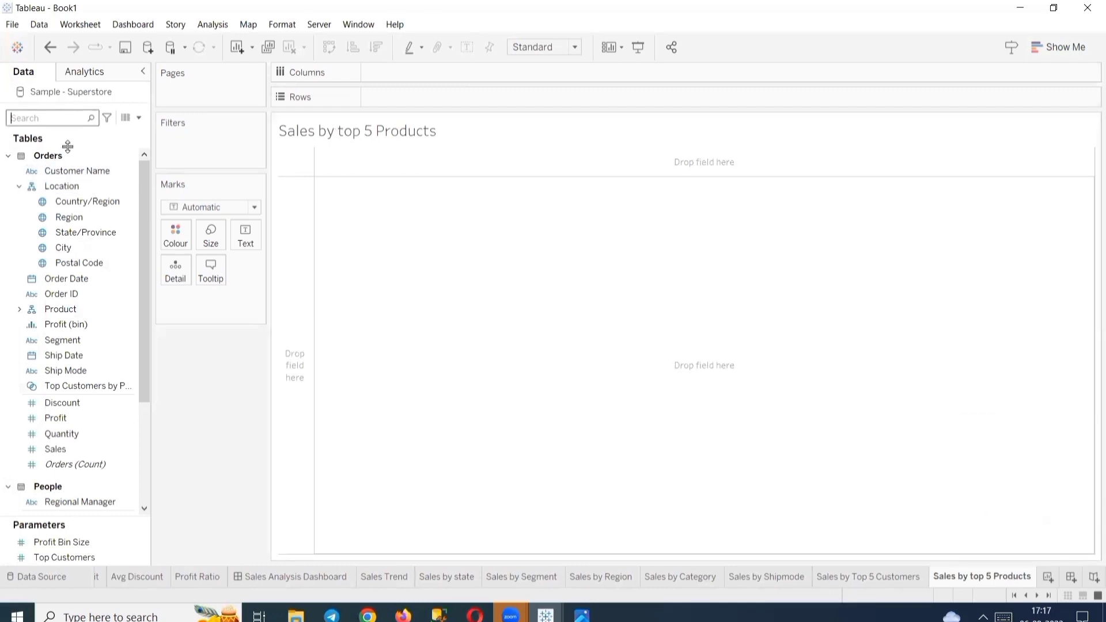
# Filter the worksheet by Product Name, using all values limited to the top 5 by the sum of Sales.
pyautogui.click(20, 310)
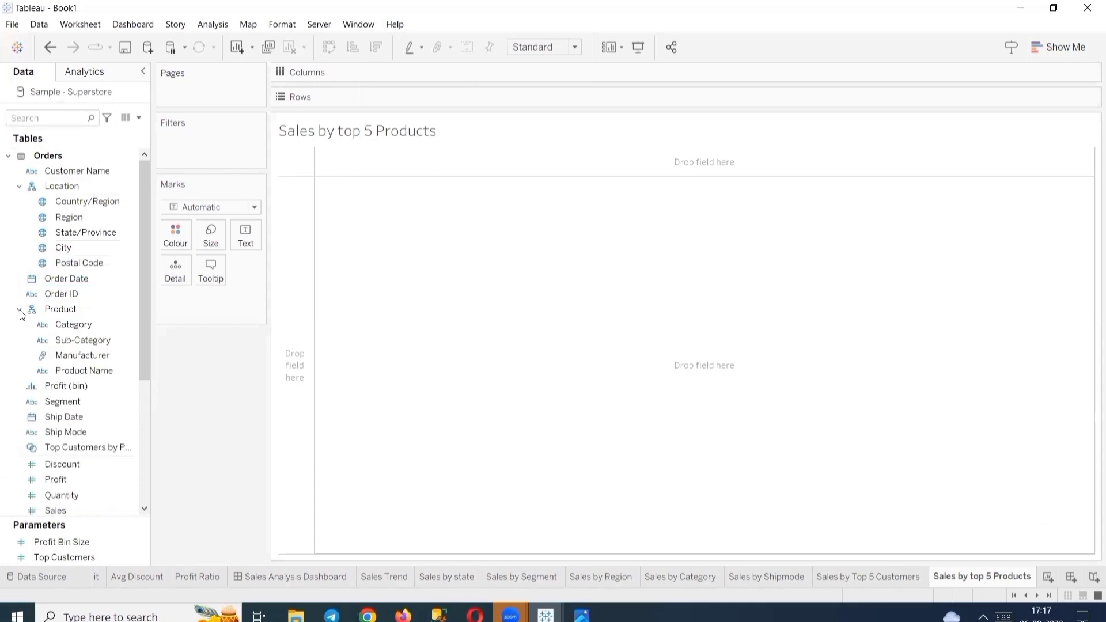
pyautogui.moveTo(84, 368); pyautogui.dragTo(213, 144)
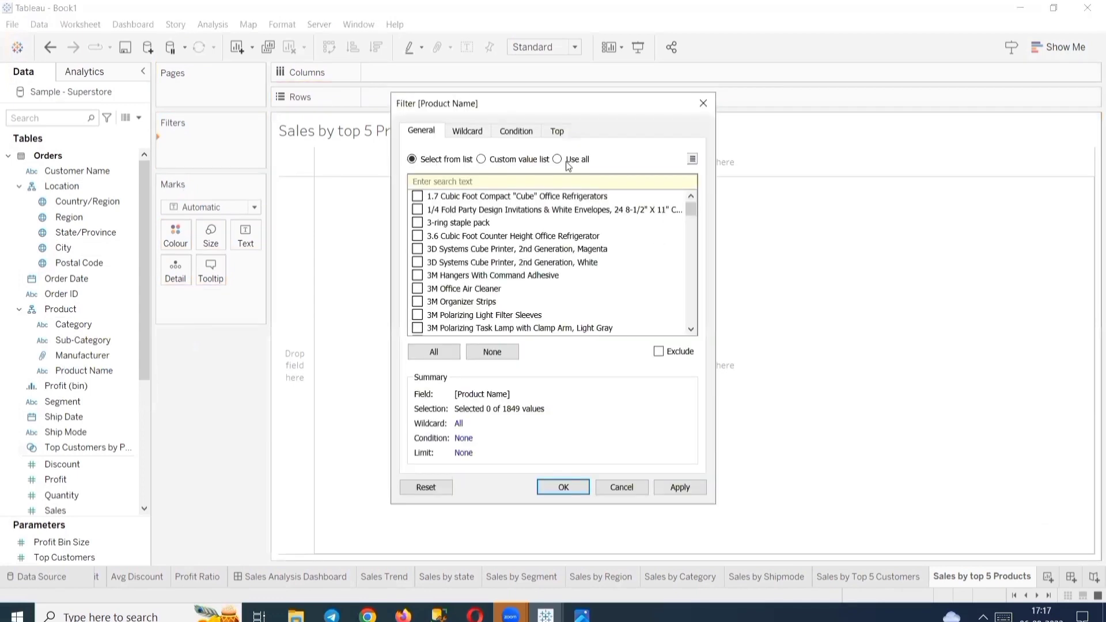
pyautogui.click(558, 159)
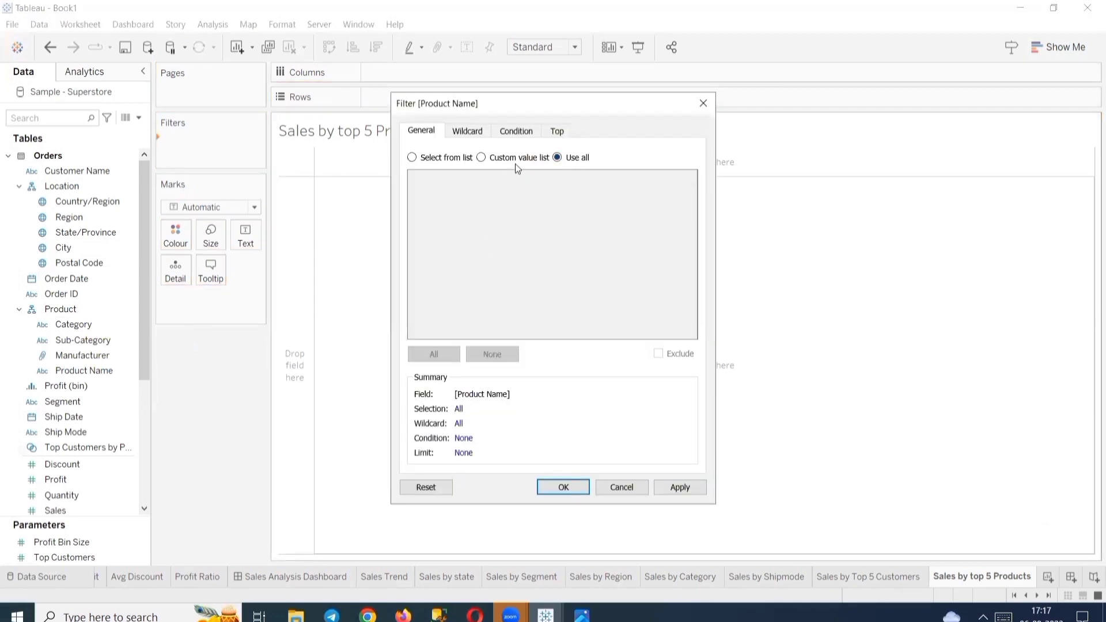
pyautogui.click(553, 132)
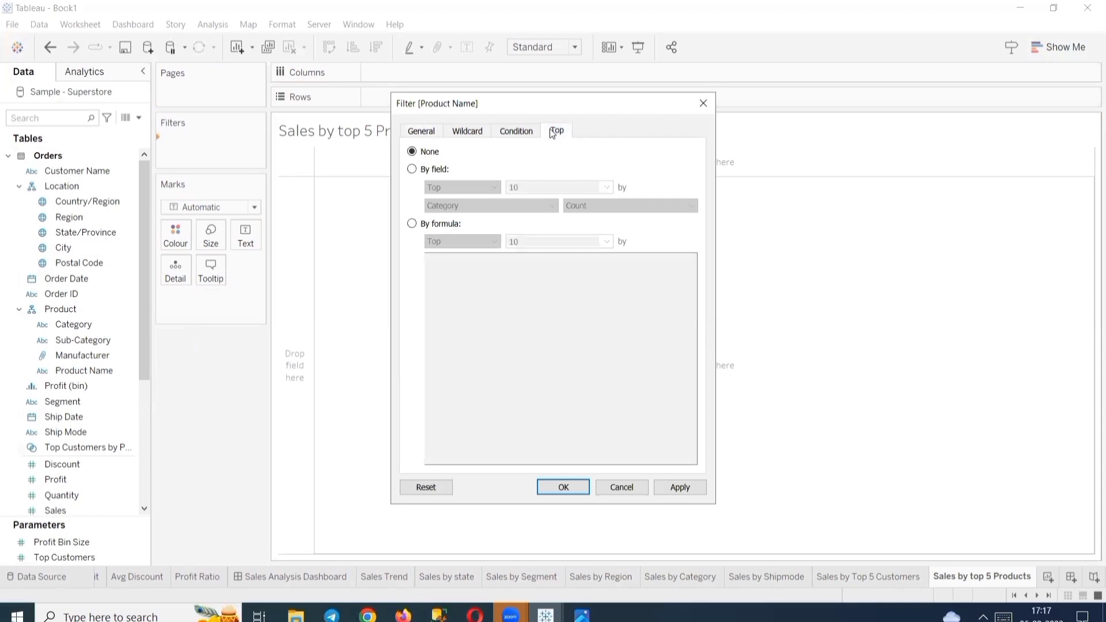
pyautogui.click(434, 173)
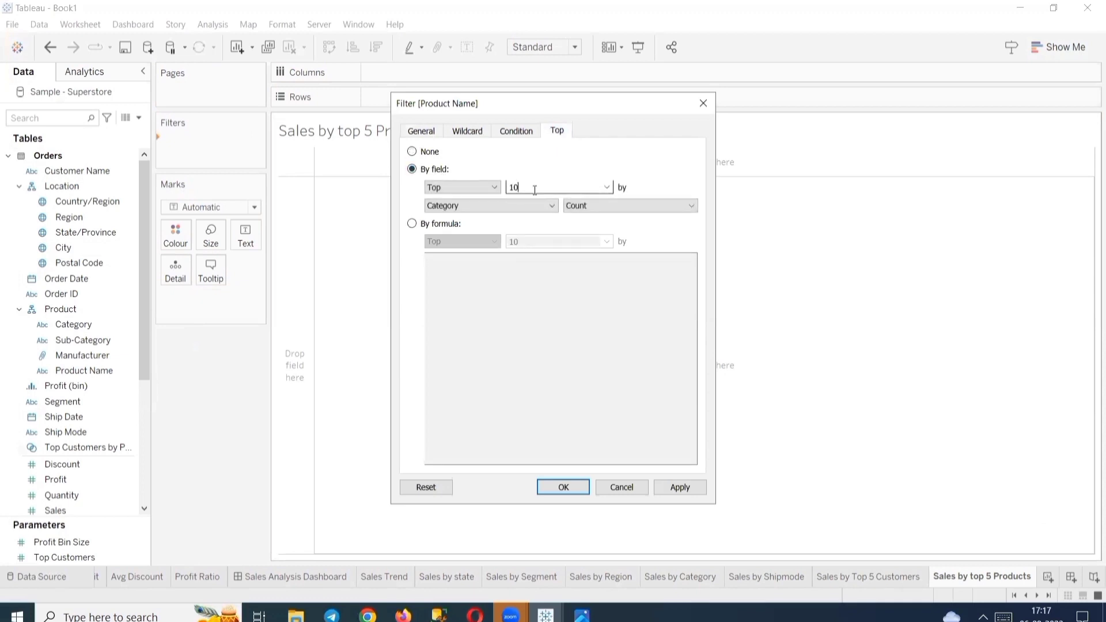
pyautogui.doubleClick(531, 187)
pyautogui.write('5')
pyautogui.click(506, 203)
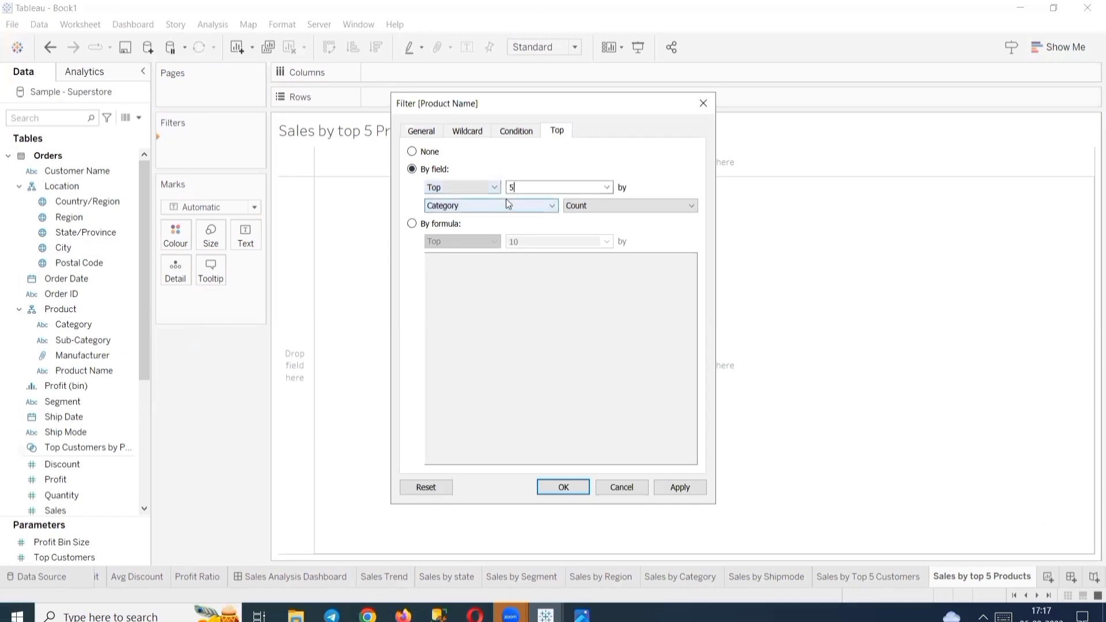
pyautogui.write('sa')
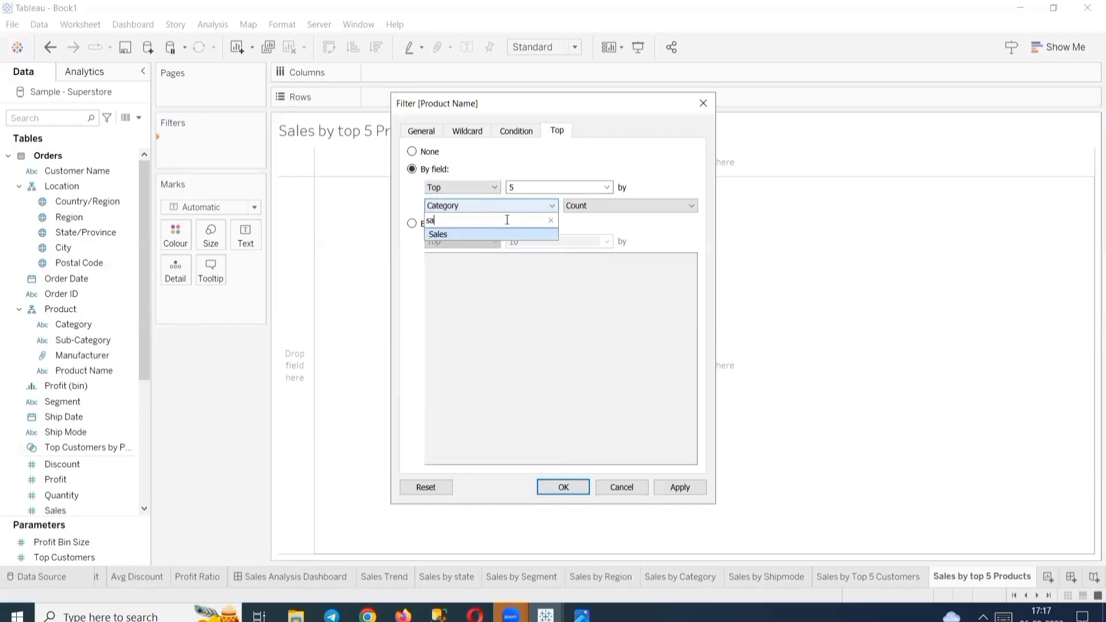
pyautogui.click(520, 234)
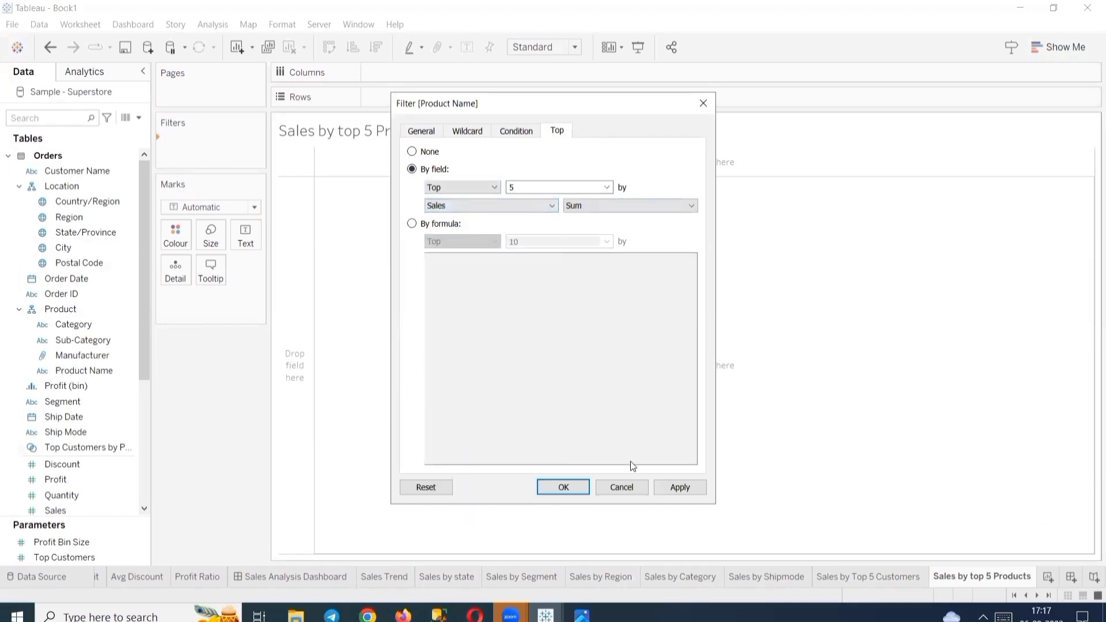
pyautogui.click(680, 487)
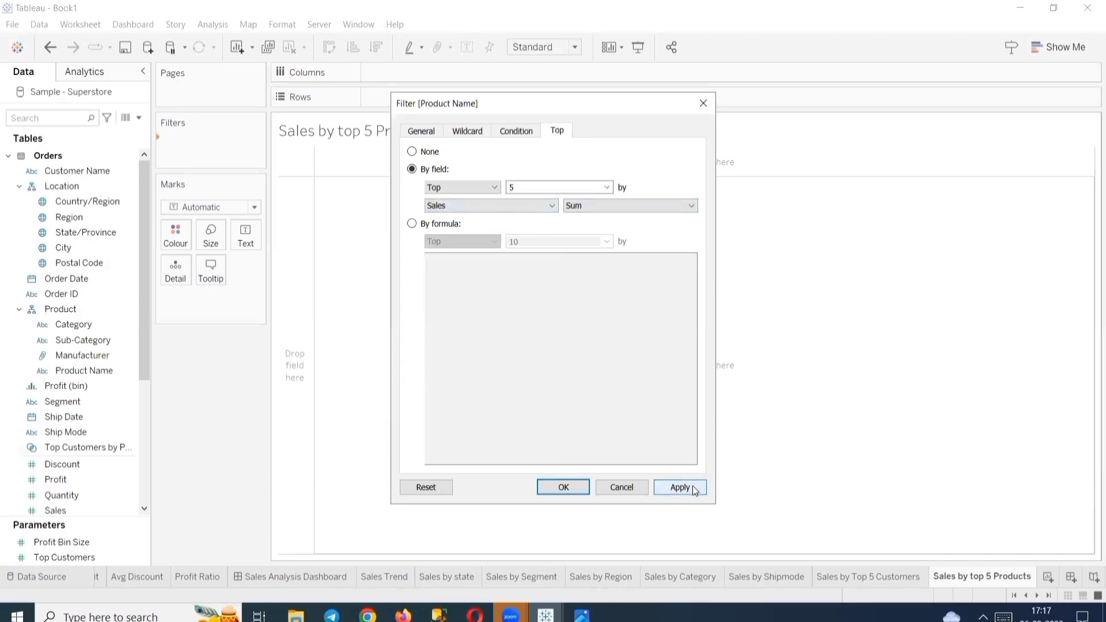
pyautogui.click(552, 487)
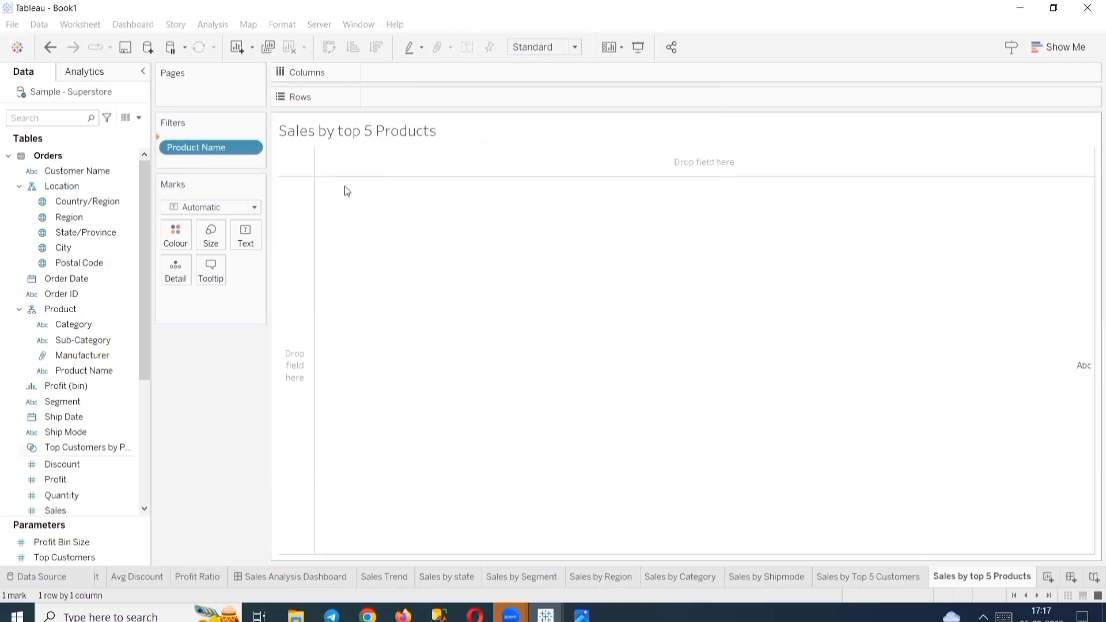
# Add the Product Name field to Rows.
pyautogui.doubleClick(397, 98)
pyautogui.write('prod')
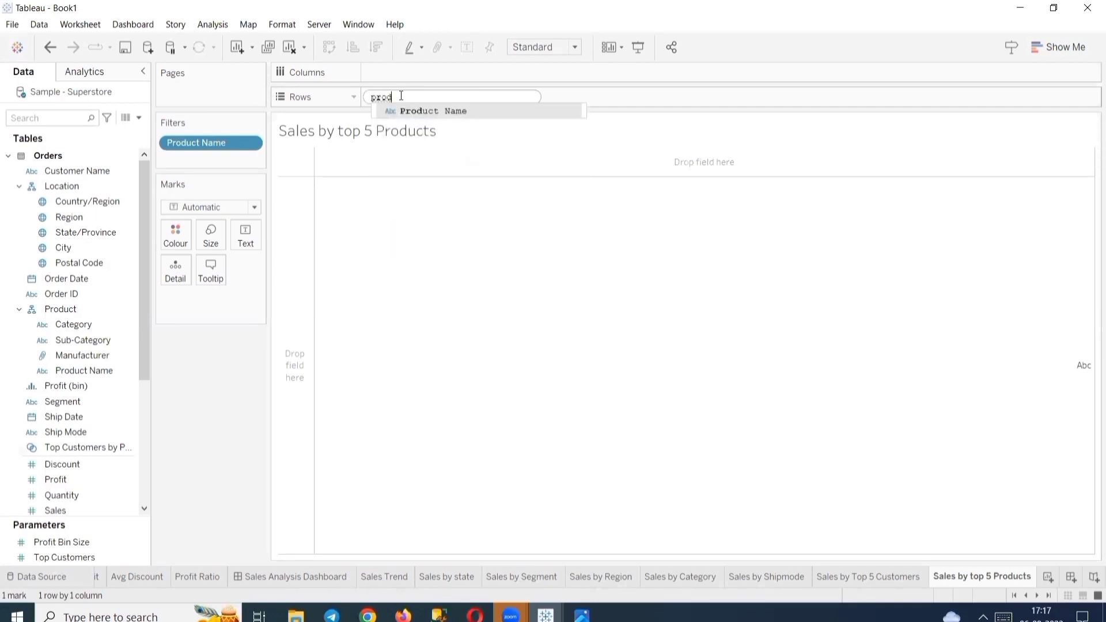
pyautogui.press('Return')
pyautogui.press('Return')
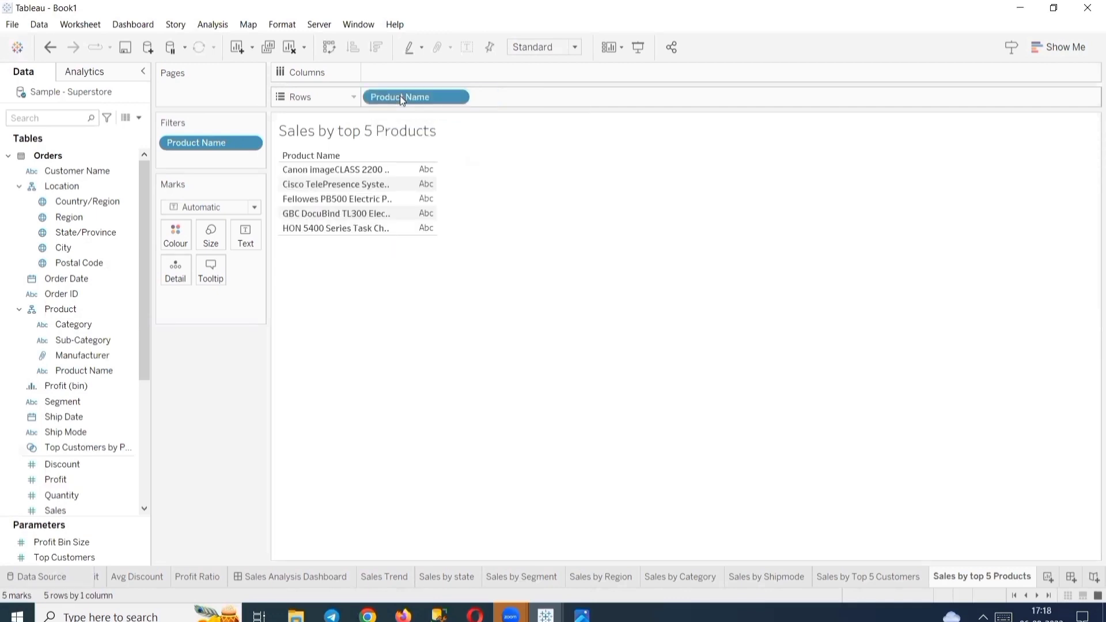
# Add Sales to Columns and sort the products in descending order of sales.
pyautogui.doubleClick(401, 72)
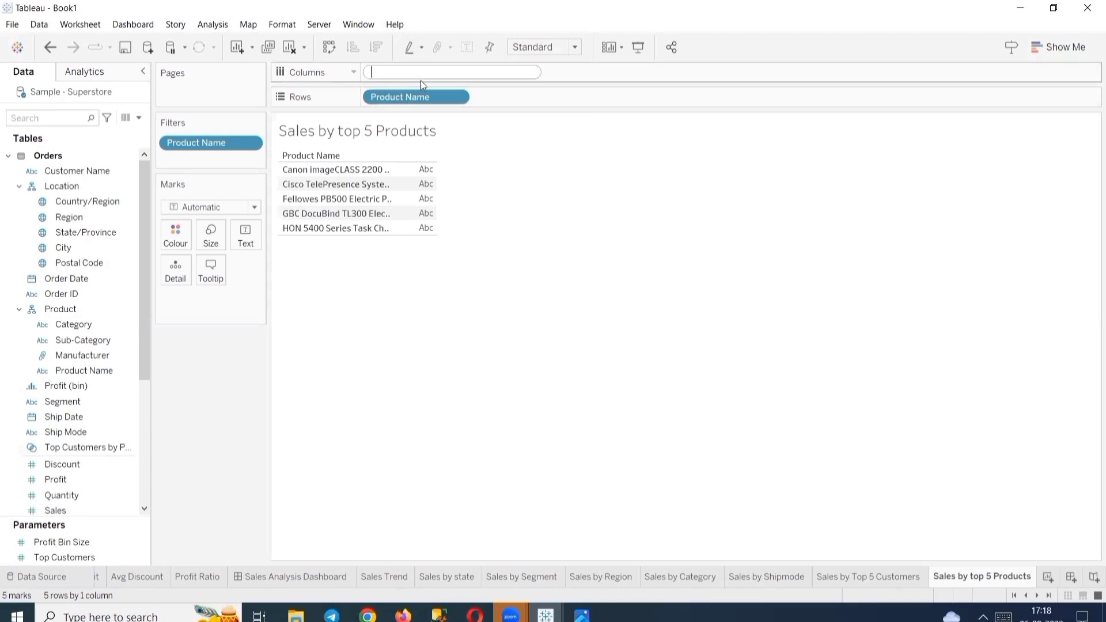
pyautogui.write('sal')
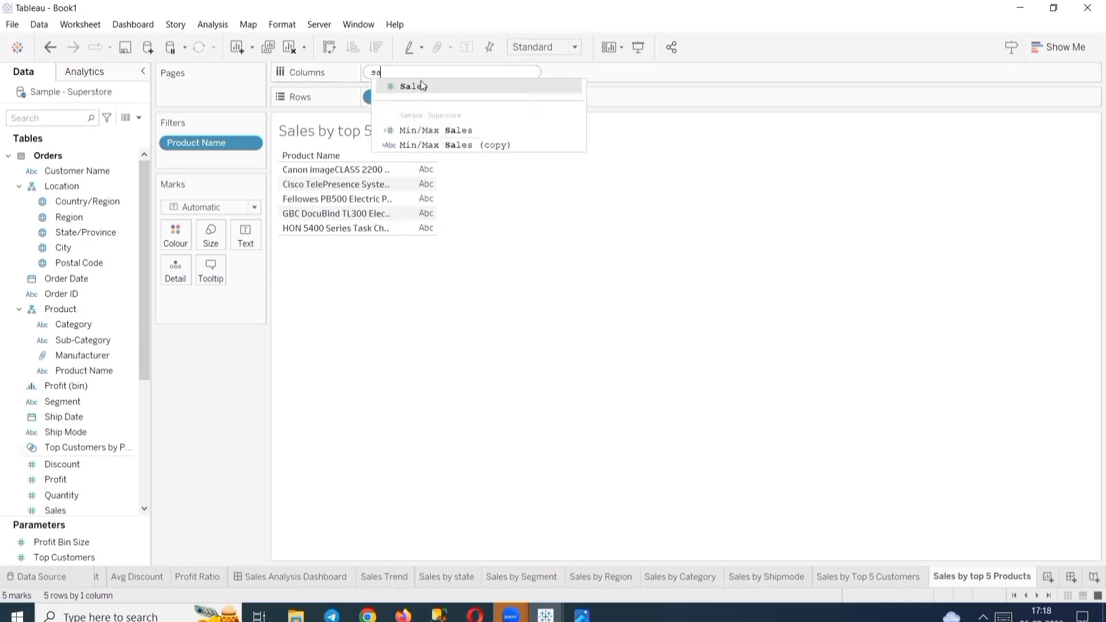
pyautogui.click(444, 85)
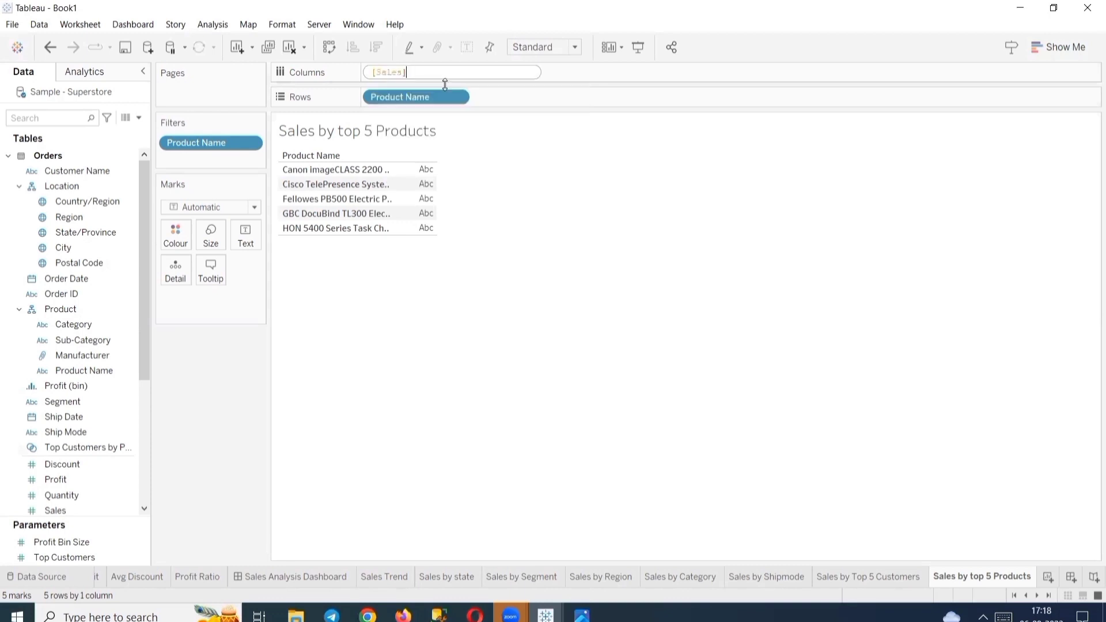
pyautogui.press('Return')
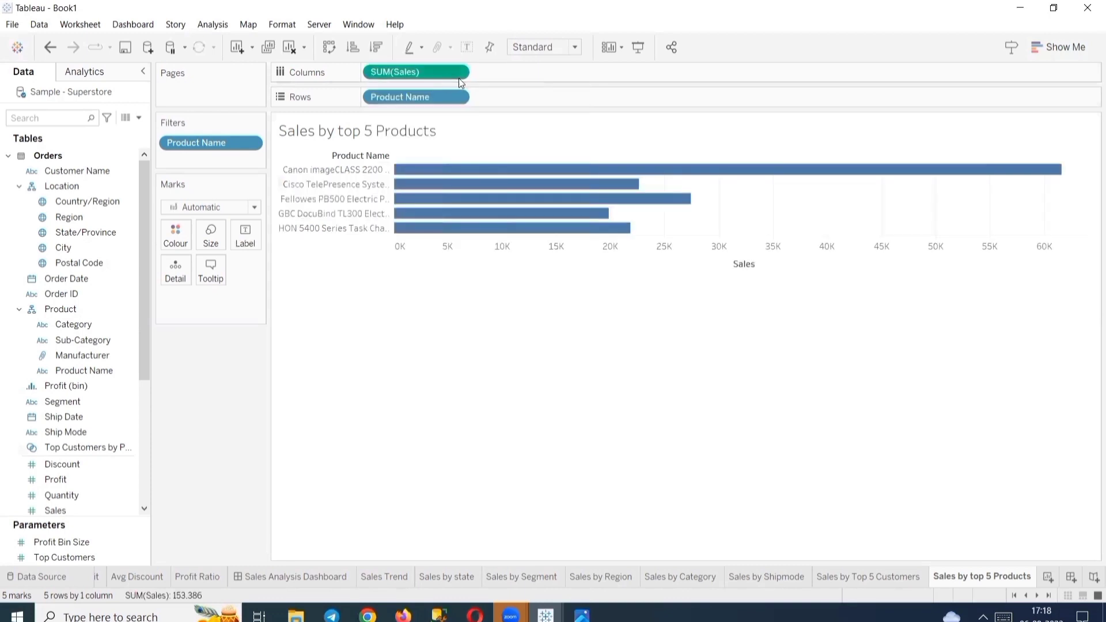
pyautogui.click(375, 48)
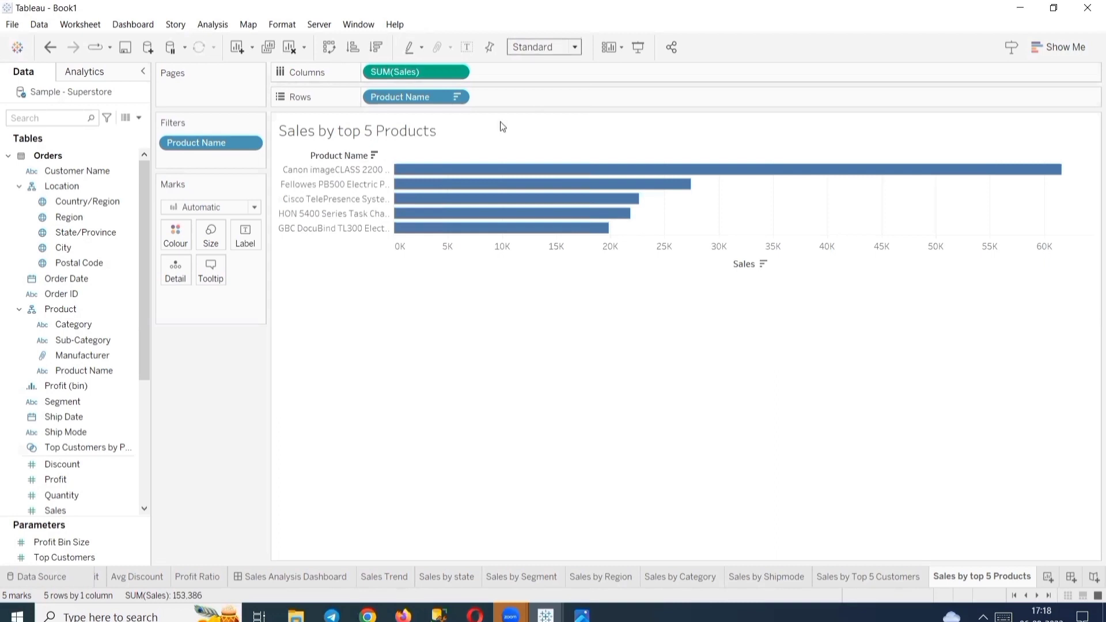
# Label the bars with left-aligned SUM(Sales) values and fit the chart to Entire View.
pyautogui.moveTo(431, 74); pyautogui.dragTo(252, 232)
pyautogui.click(245, 236)
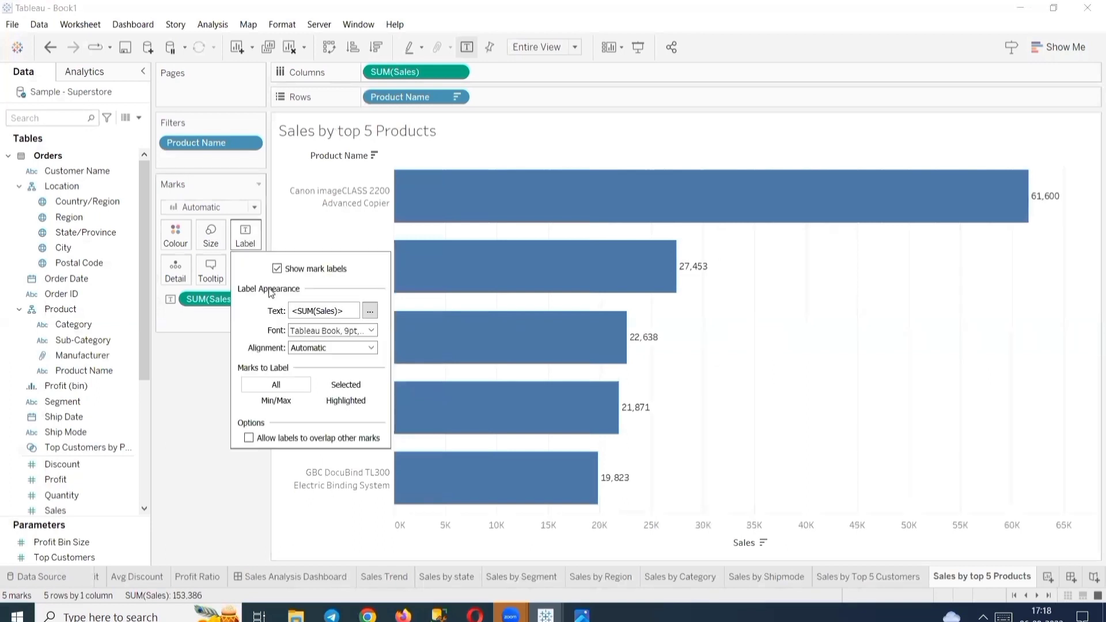
pyautogui.click(304, 350)
pyautogui.click(308, 407)
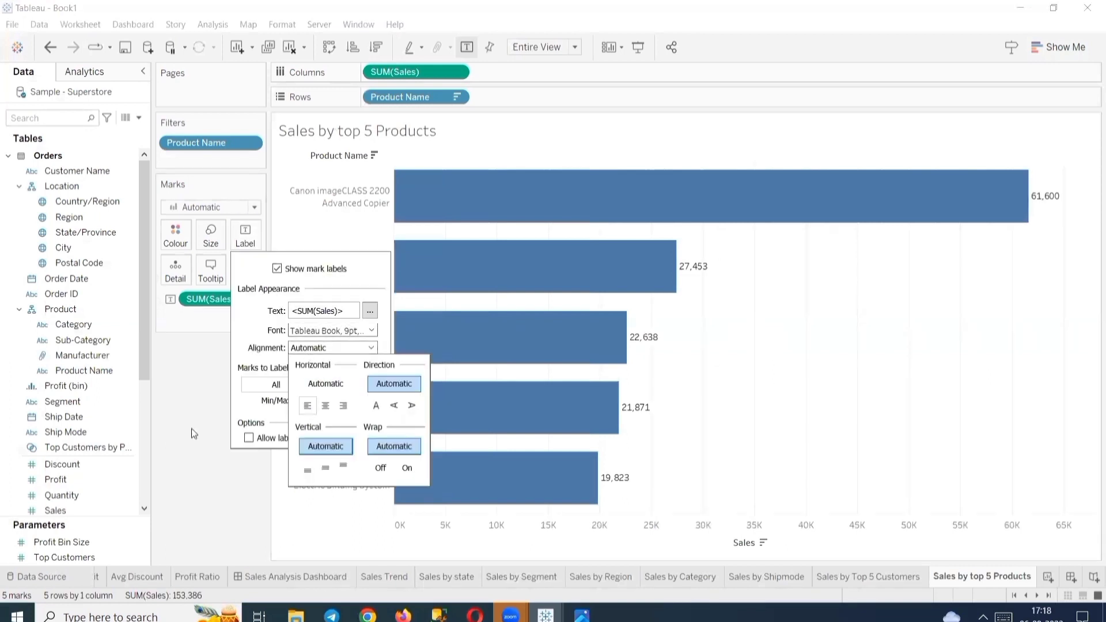
pyautogui.click(191, 429)
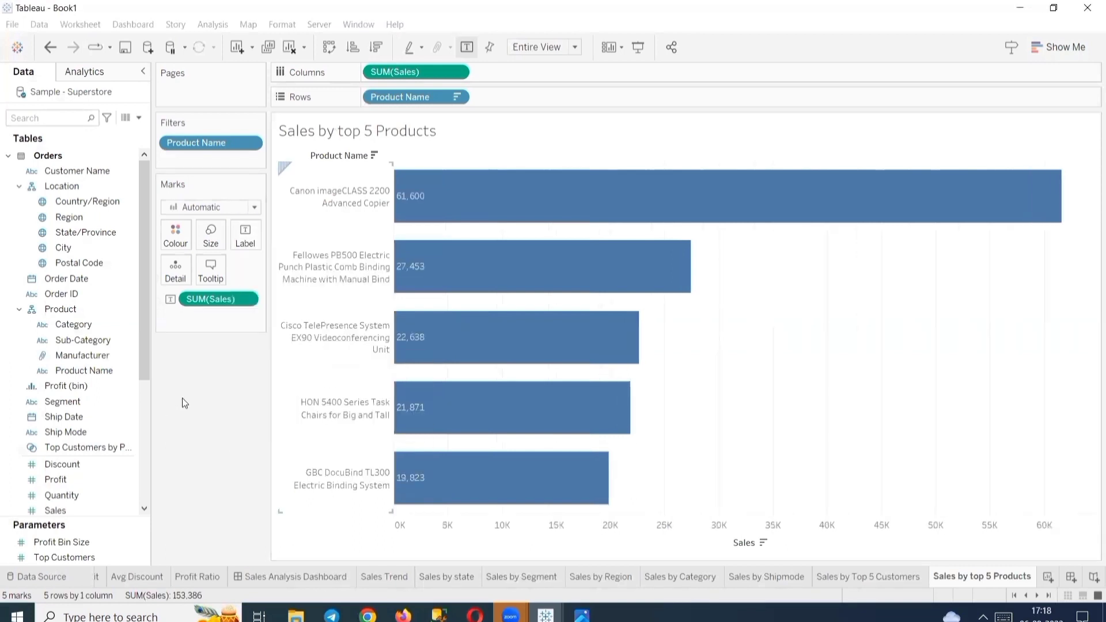
# Format the default SUM(Sales) labels in the pane with the Tableau Bold font in black.
pyautogui.click(245, 299)
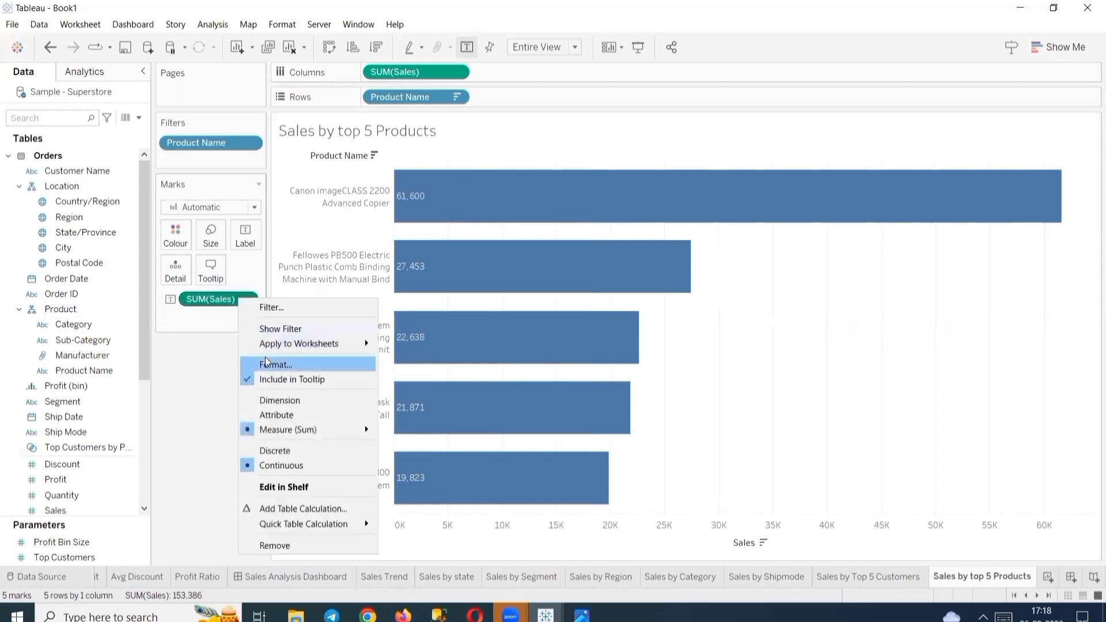
pyautogui.click(273, 363)
pyautogui.click(129, 184)
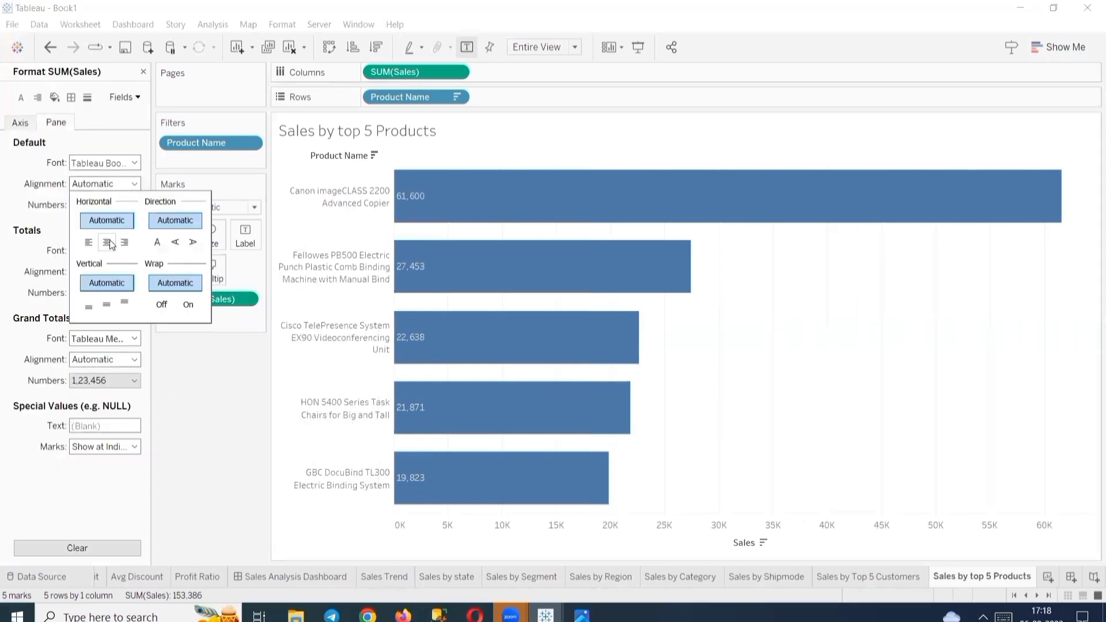
pyautogui.click(101, 164)
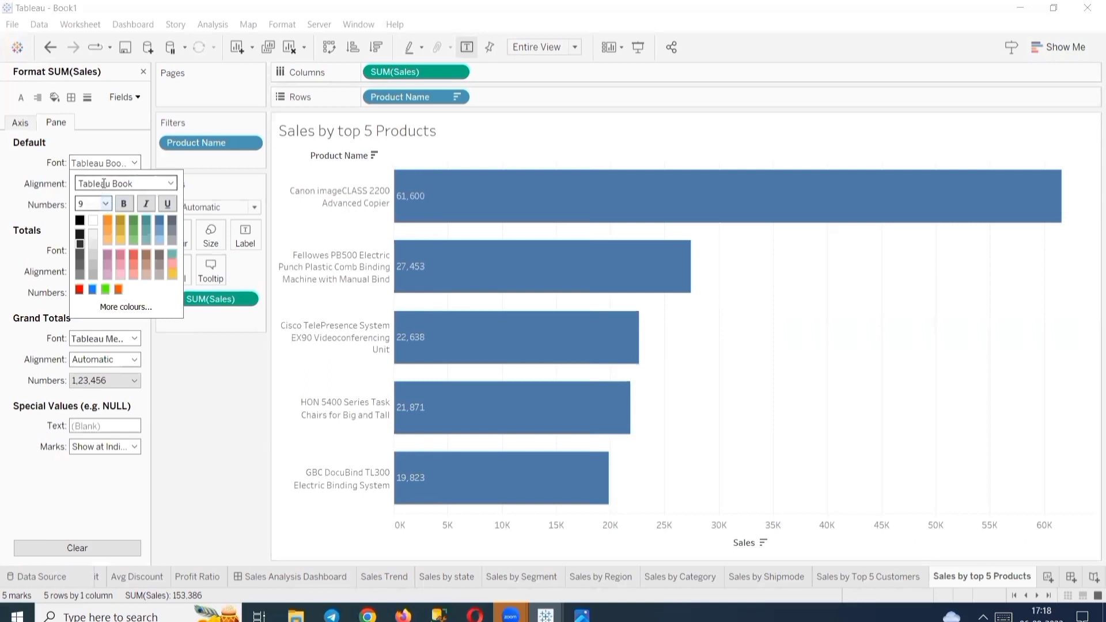
pyautogui.click(138, 184)
pyautogui.click(169, 187)
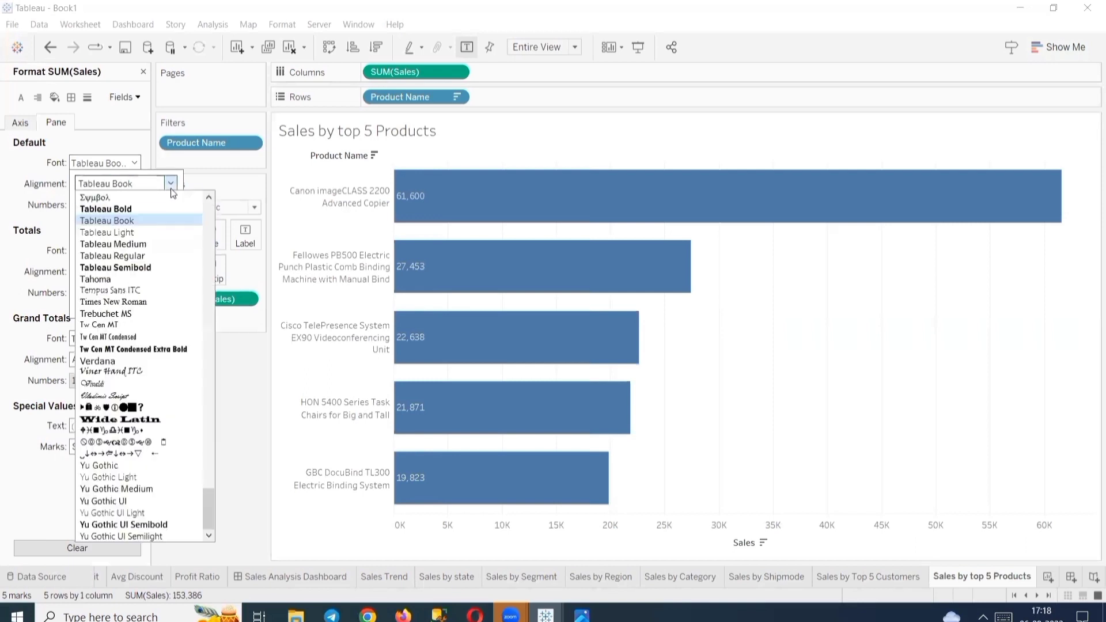
pyautogui.click(142, 206)
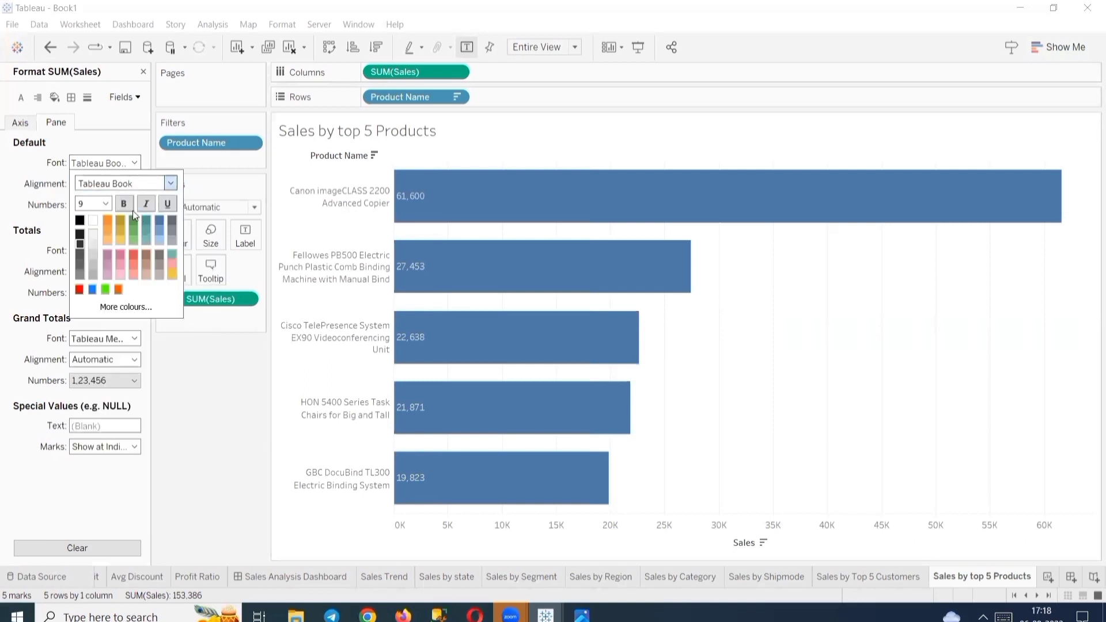
pyautogui.click(79, 220)
pyautogui.click(211, 381)
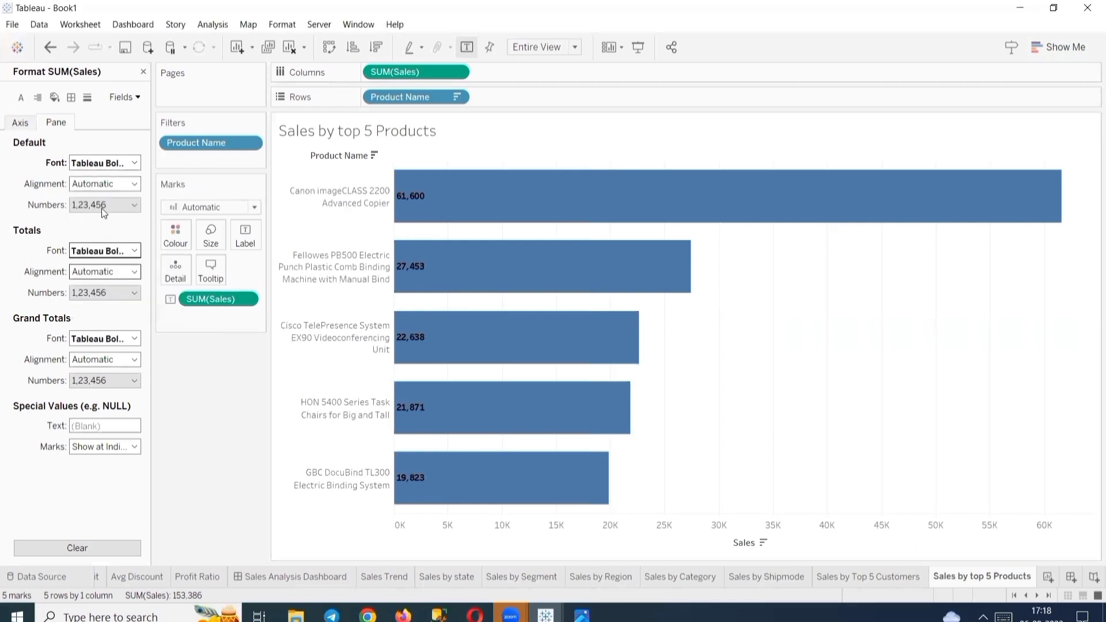
# Format the default SUM(Sales) pane numbers as Number (Custom) with 1 decimal place, Thousands (K) display units and a $ prefix.
pyautogui.click(134, 205)
pyautogui.click(147, 252)
pyautogui.click(264, 255)
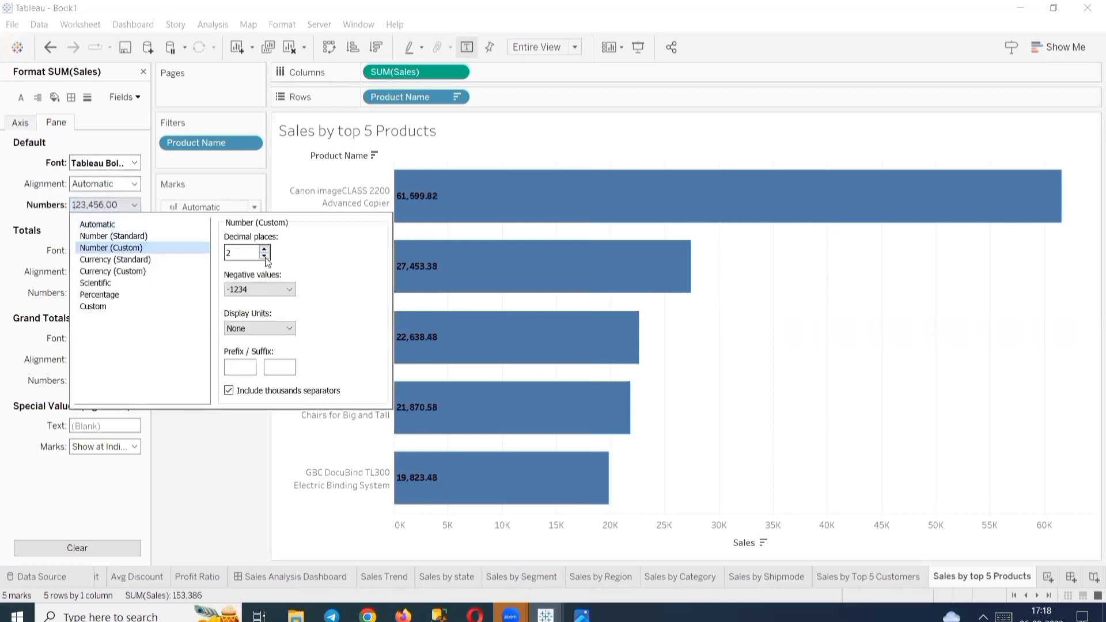
pyautogui.click(246, 327)
pyautogui.click(248, 349)
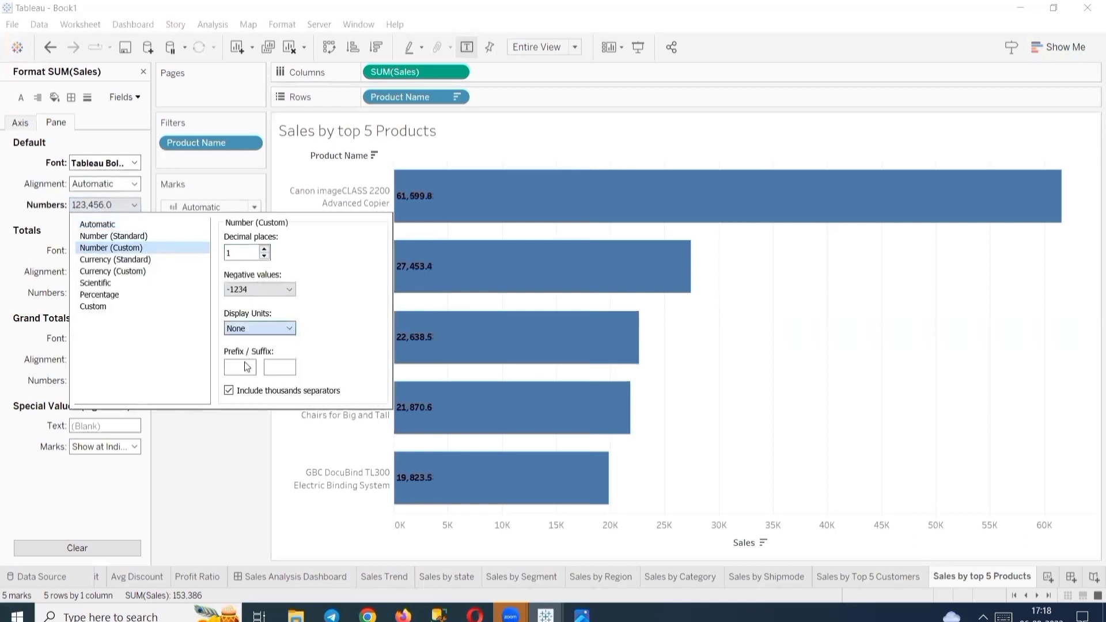
pyautogui.click(235, 367)
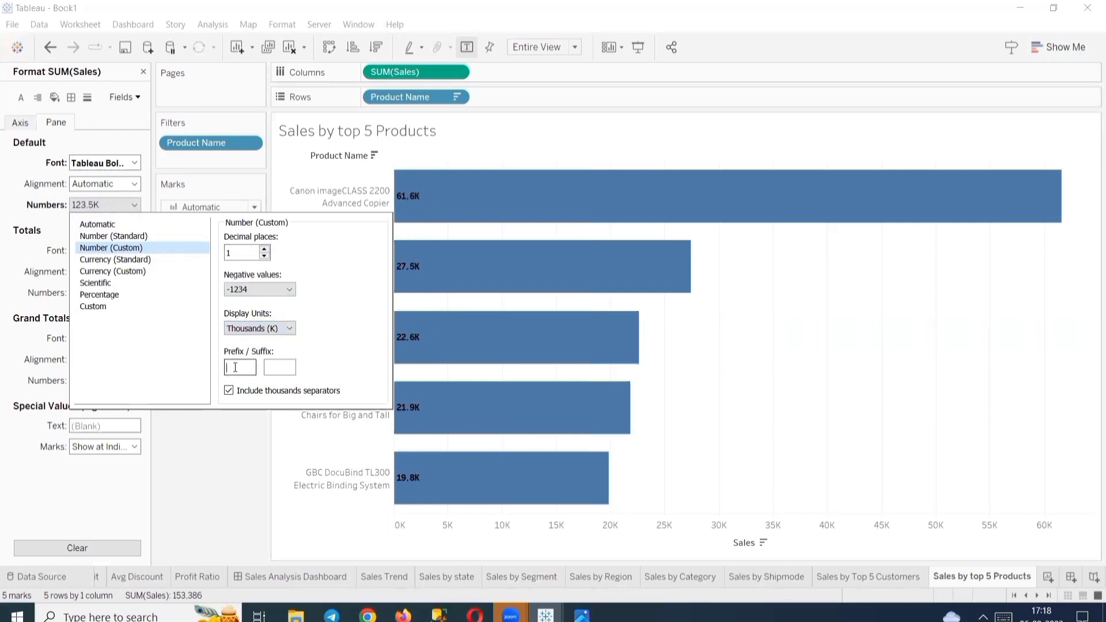
pyautogui.write('$')
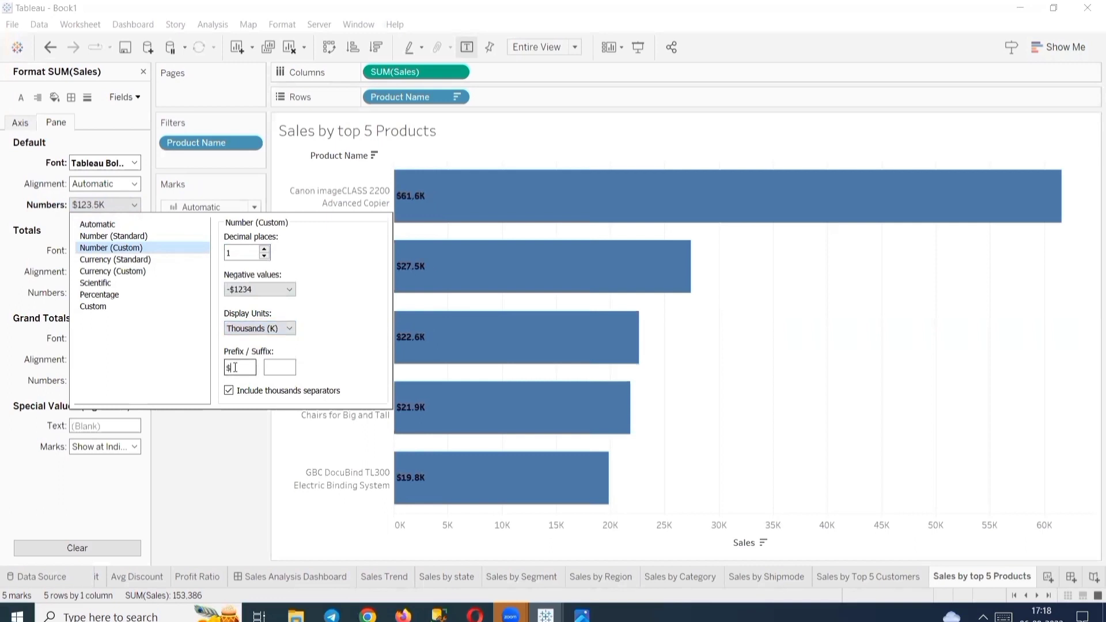
pyautogui.click(233, 482)
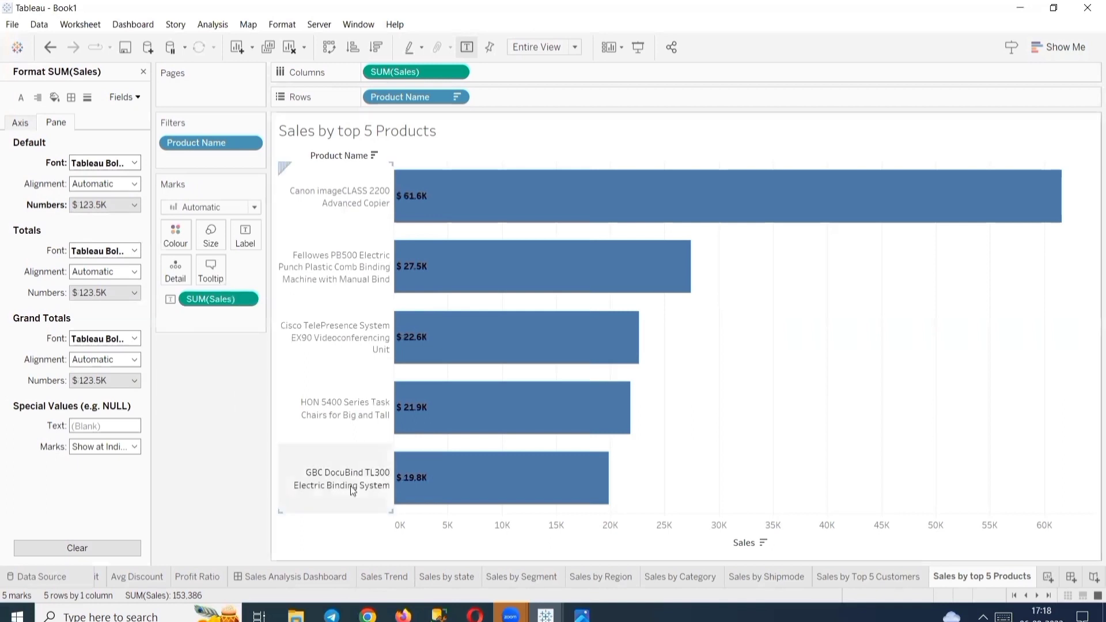
pyautogui.click(143, 72)
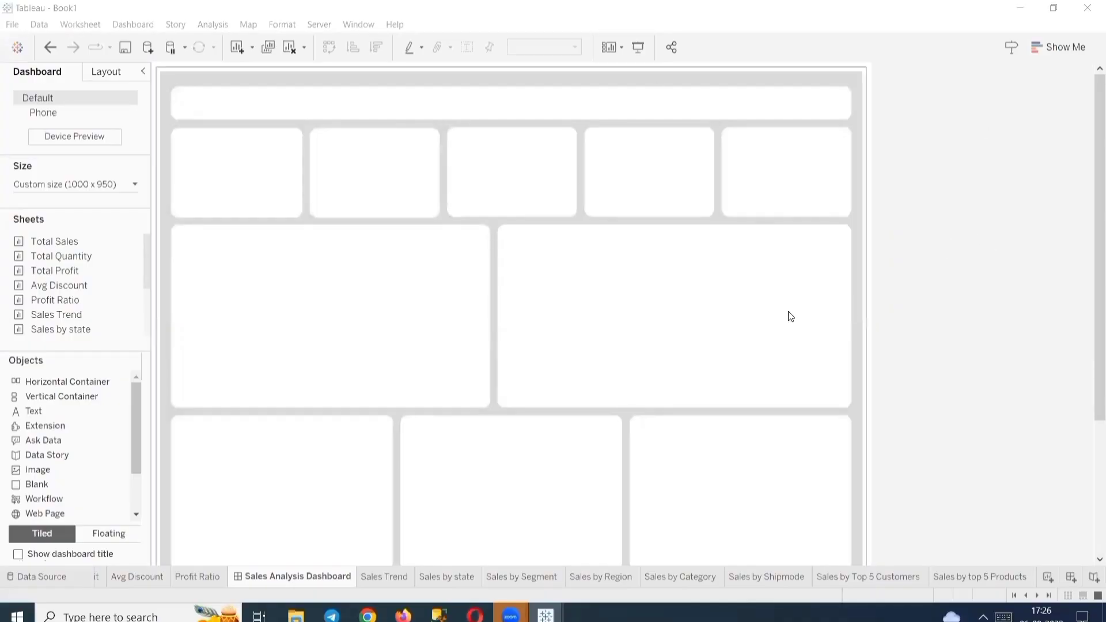
# Add a floating text object reading "Sales Analysis Dashboard" to the dashboard.
pyautogui.scroll(-3, 1053, 229)
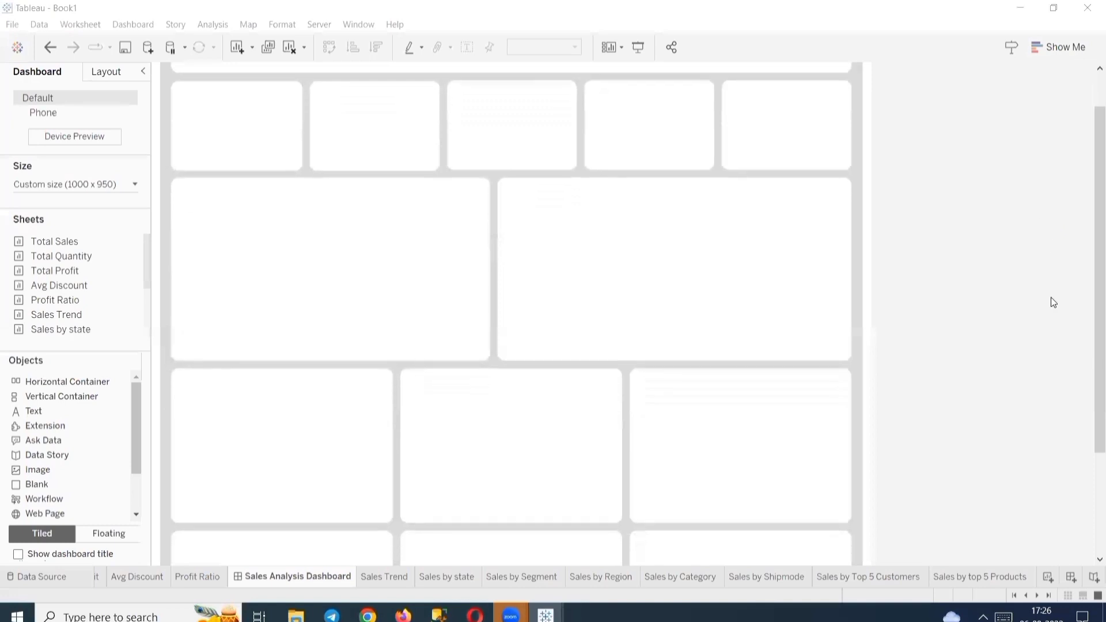
pyautogui.moveTo(1095, 205); pyautogui.dragTo(1093, 92)
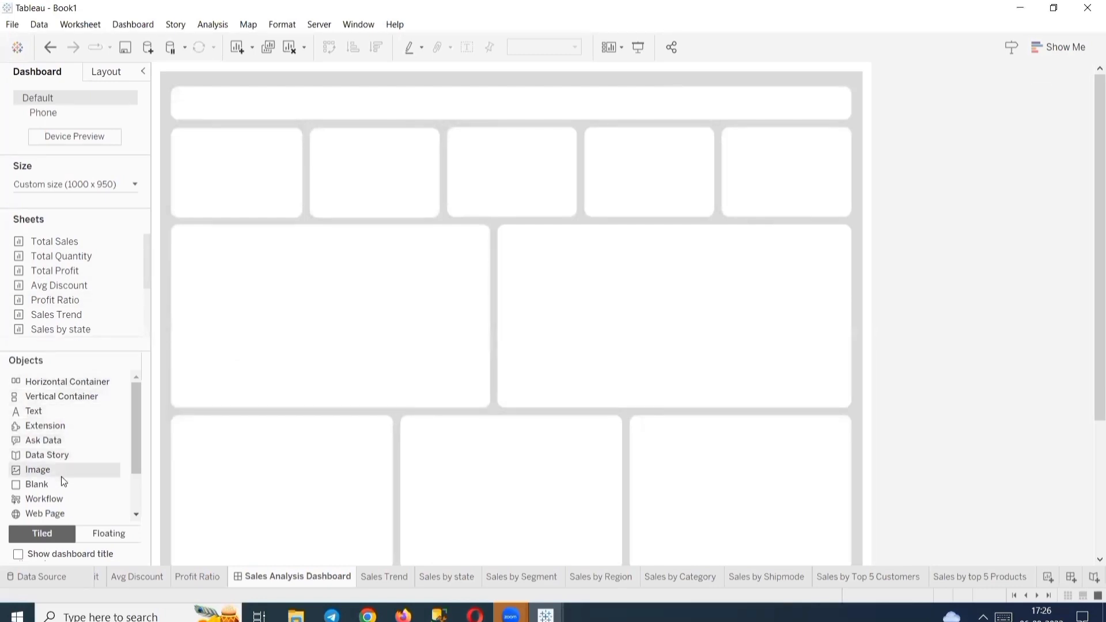
pyautogui.moveTo(53, 413)
pyautogui.mouseDown()
pyautogui.moveTo(323, 105)
pyautogui.moveTo(268, 272)
pyautogui.moveTo(34, 471)
pyautogui.mouseUp()
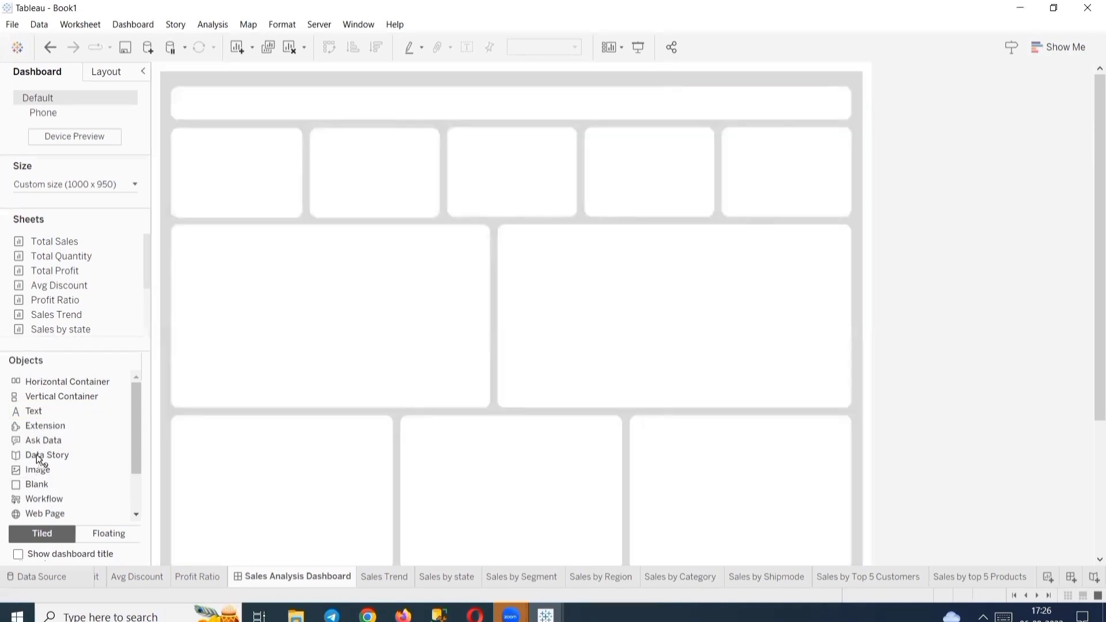
pyautogui.click(106, 537)
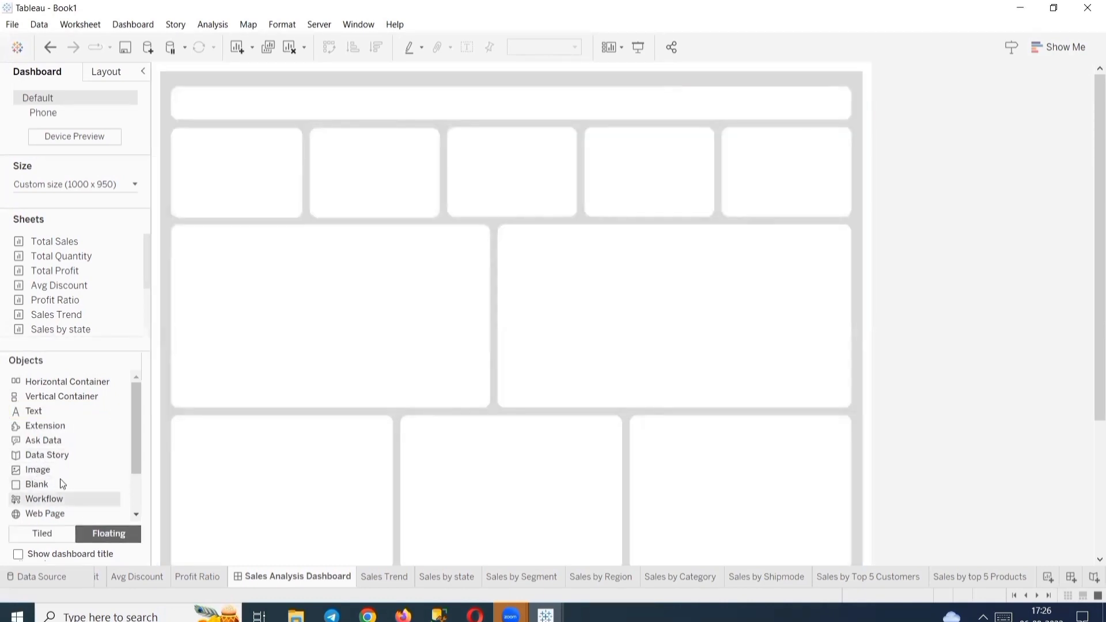
pyautogui.moveTo(40, 410); pyautogui.dragTo(495, 171)
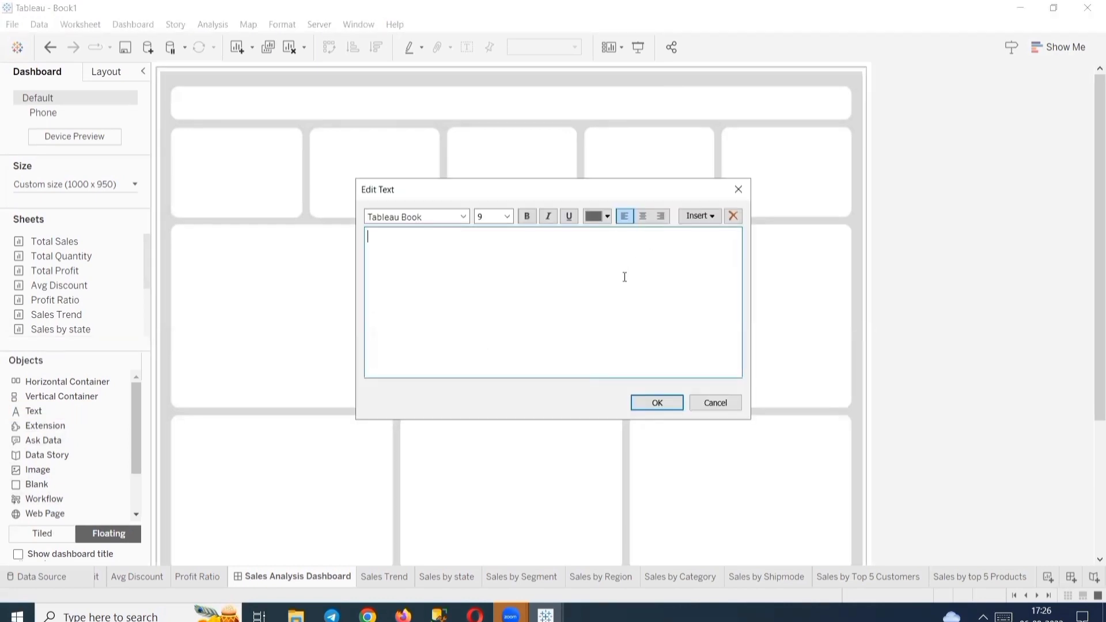
pyautogui.write('Sales Analysis Dashbo')
pyautogui.write('ard')
# Format the dashboard title text as Tableau Bold, size 20, centred and black.
pyautogui.hotkey('ctrl', 'a')
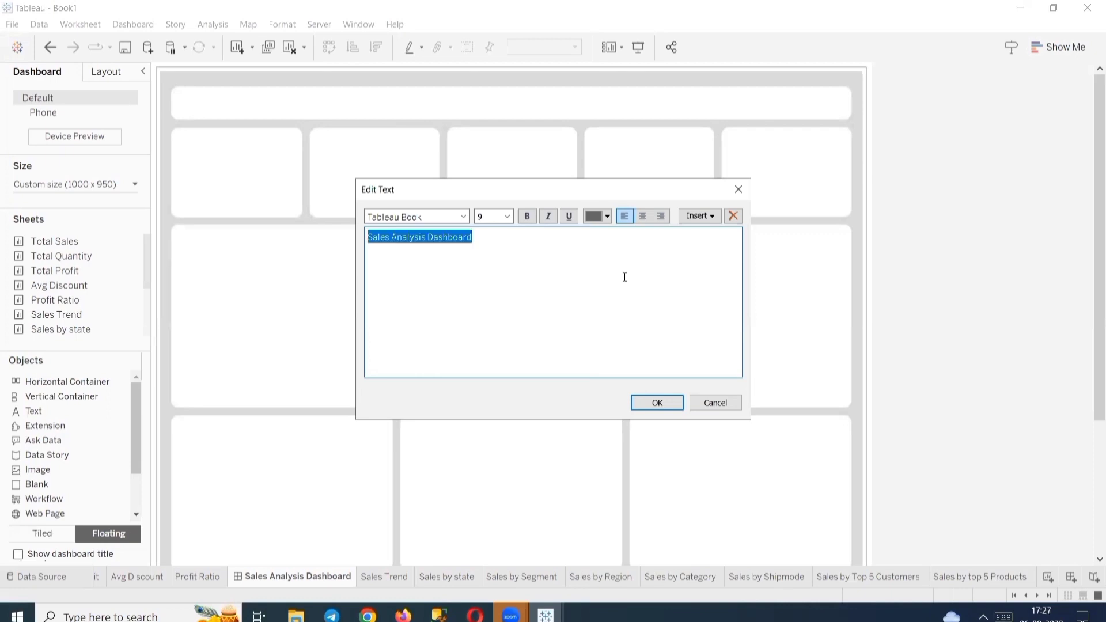
pyautogui.click(462, 217)
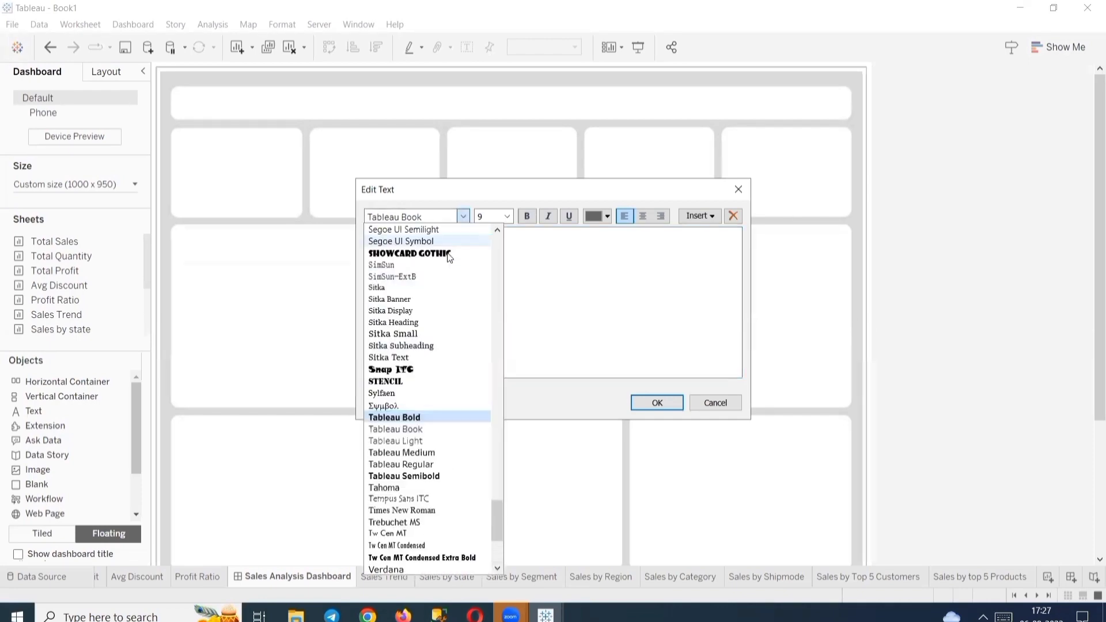
pyautogui.scroll(15, 461, 380)
pyautogui.scroll(-10, 455, 386)
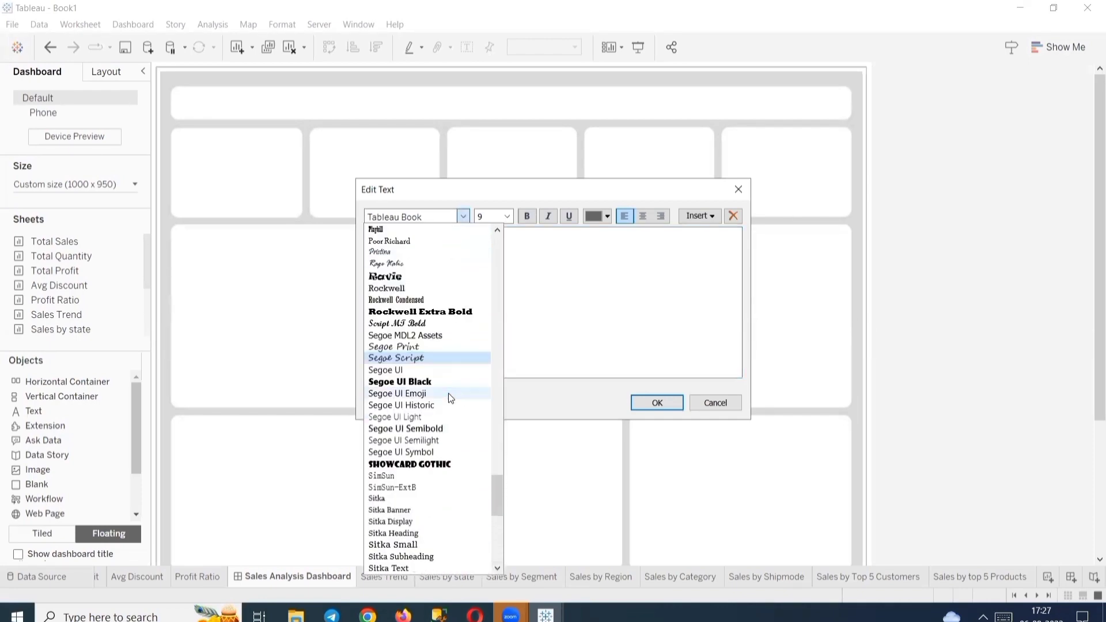
pyautogui.scroll(-6, 453, 293)
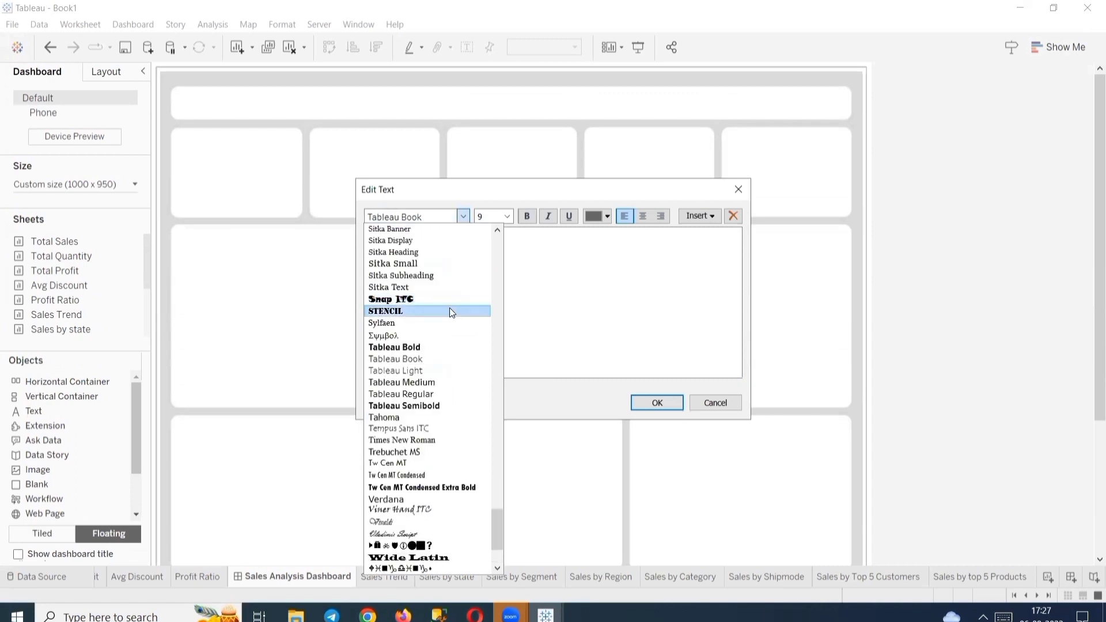
pyautogui.click(424, 347)
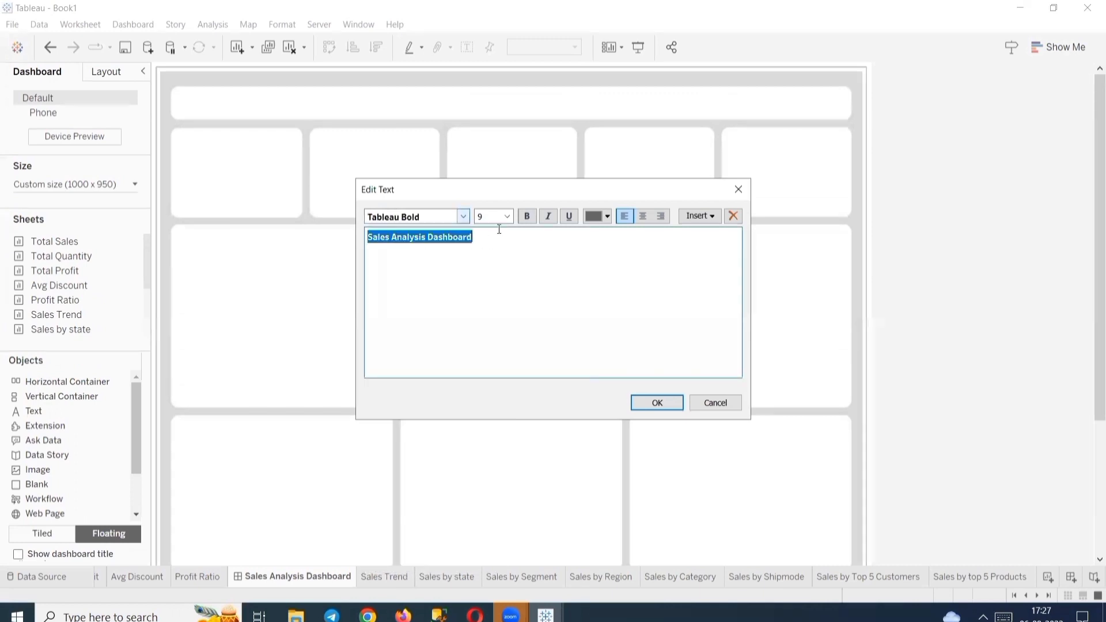
pyautogui.click(506, 217)
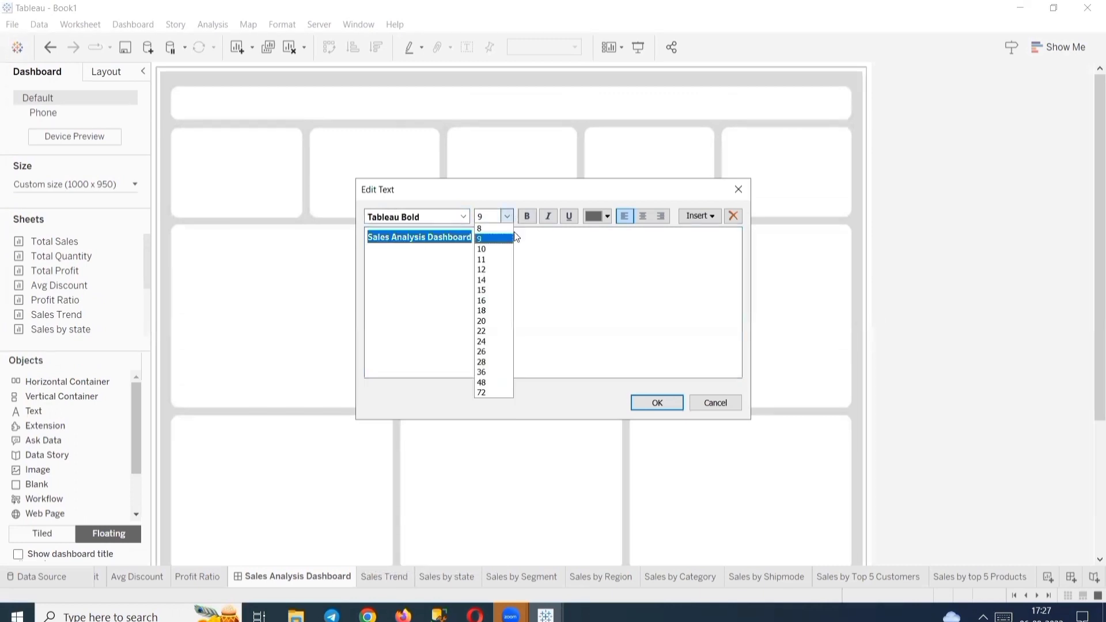
pyautogui.click(497, 321)
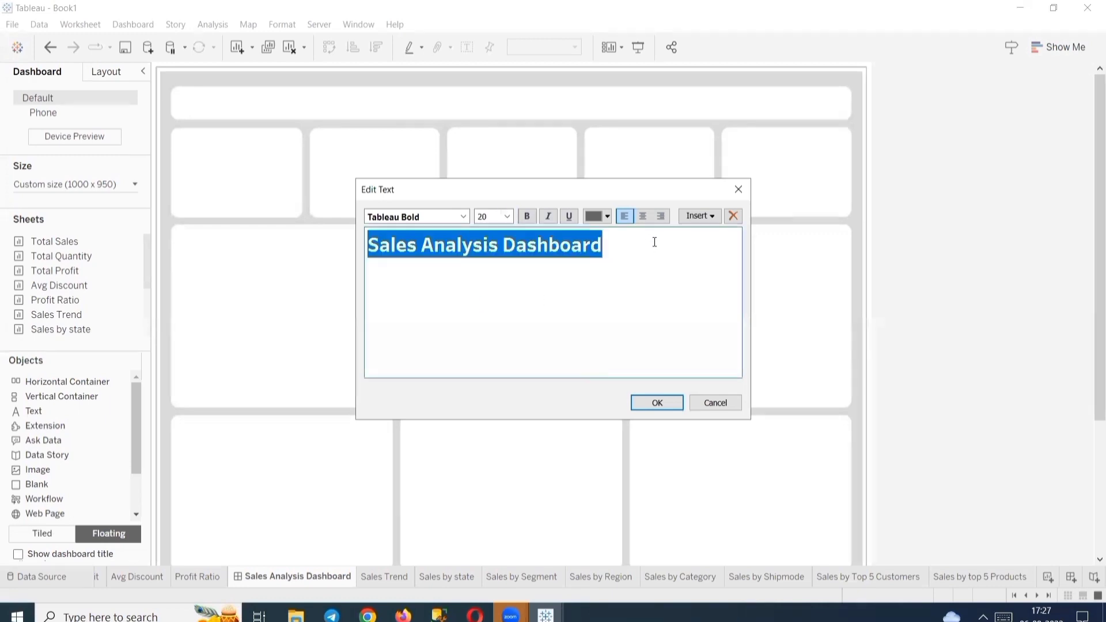
pyautogui.click(643, 216)
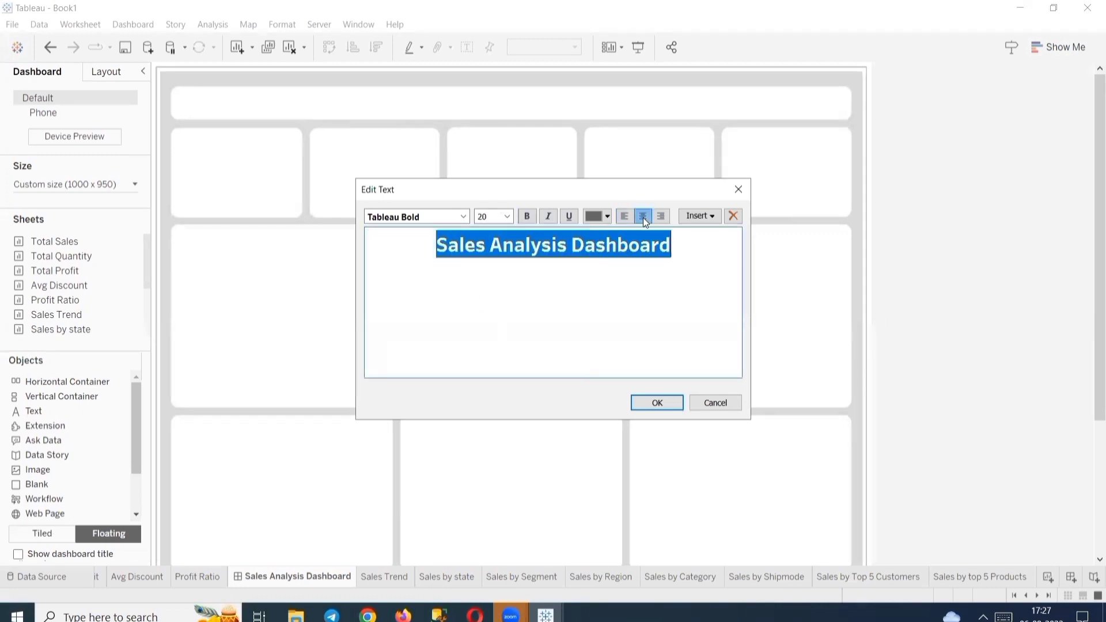
pyautogui.click(607, 216)
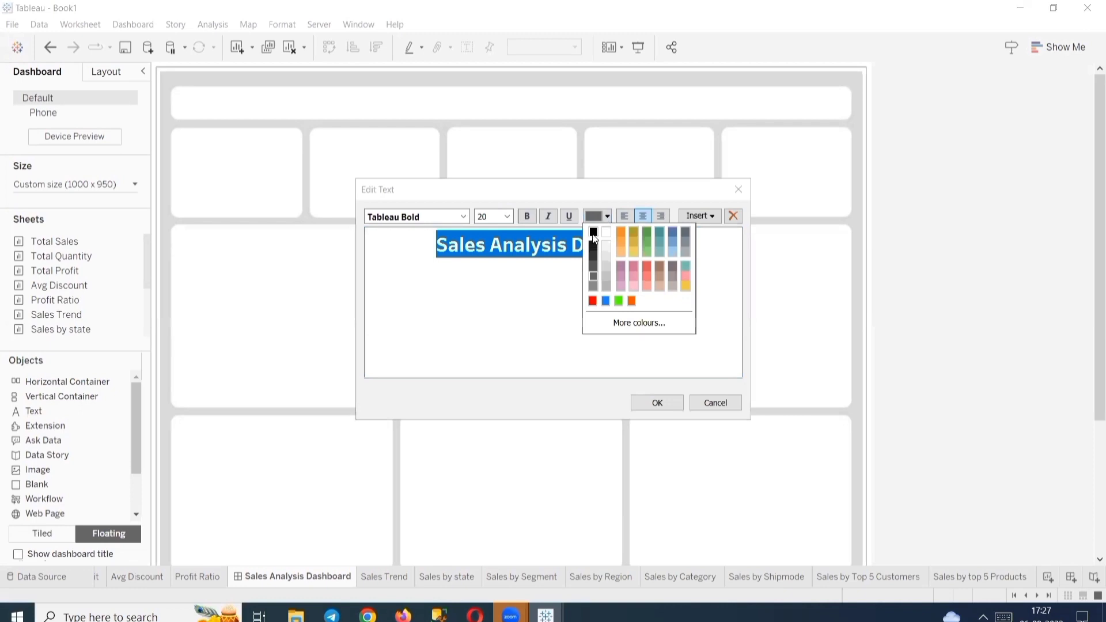
pyautogui.click(594, 233)
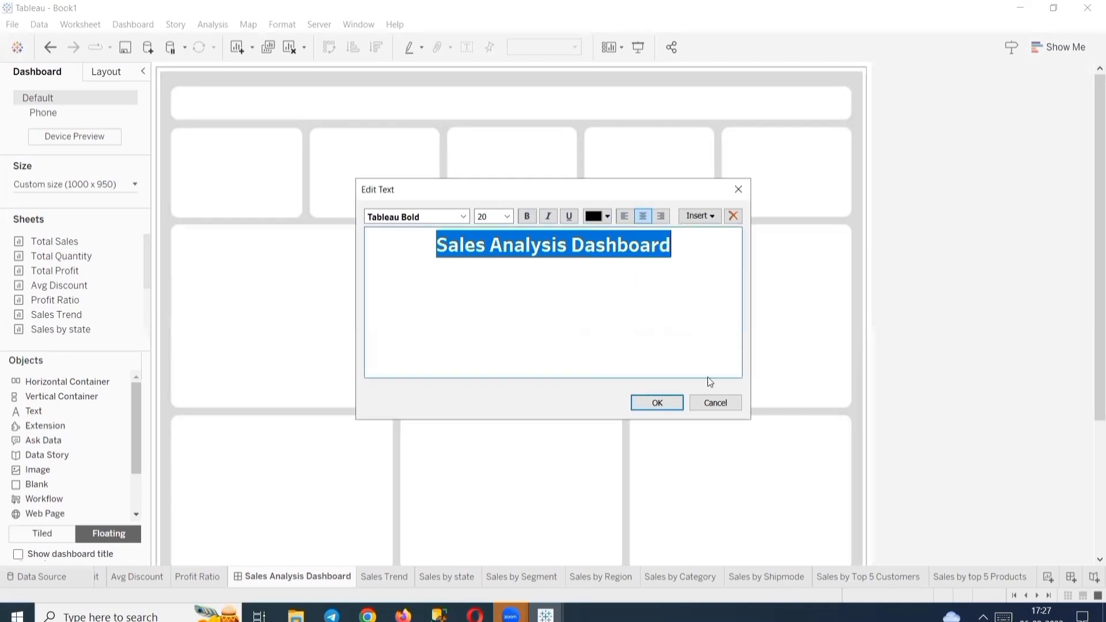
pyautogui.click(662, 404)
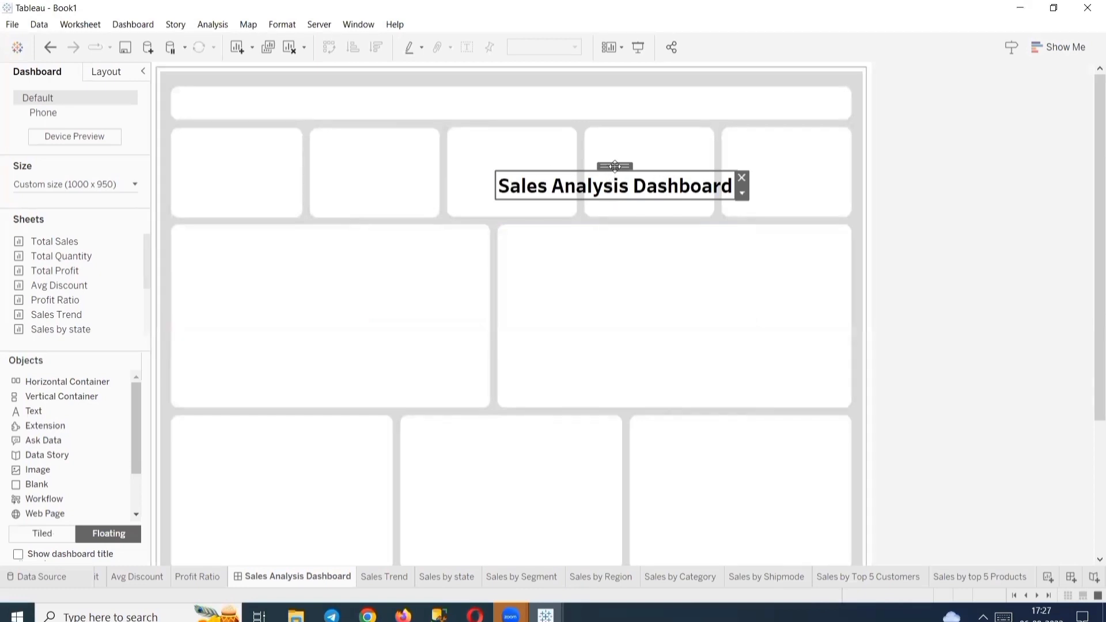
# Move the title text into the white header band above the cards and widen its box.
pyautogui.moveTo(612, 167); pyautogui.dragTo(510, 84)
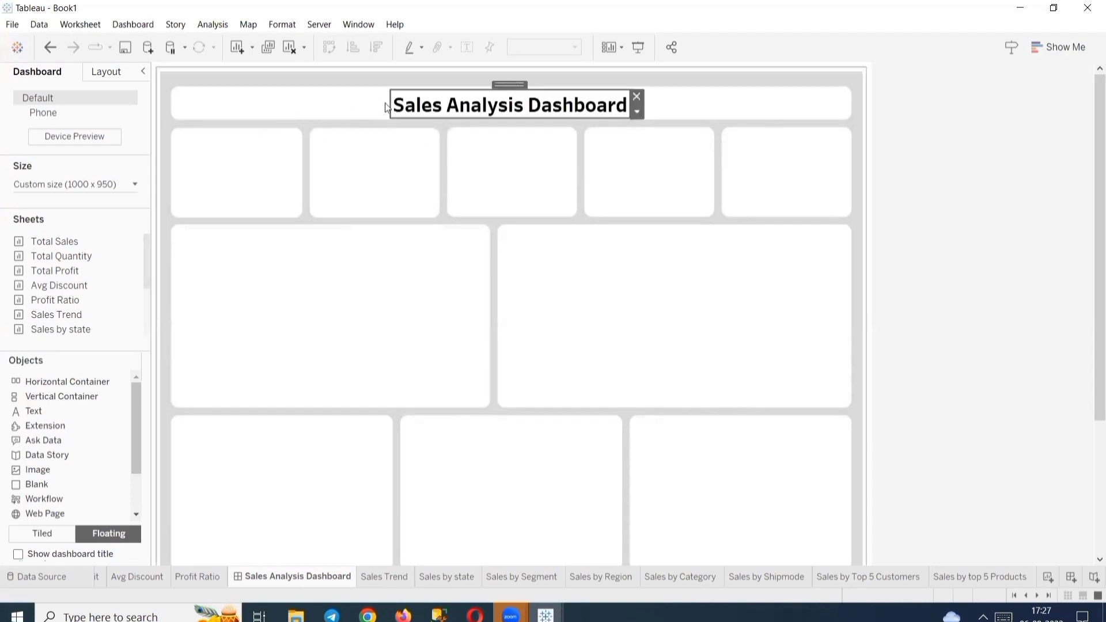
pyautogui.moveTo(391, 106); pyautogui.dragTo(322, 96)
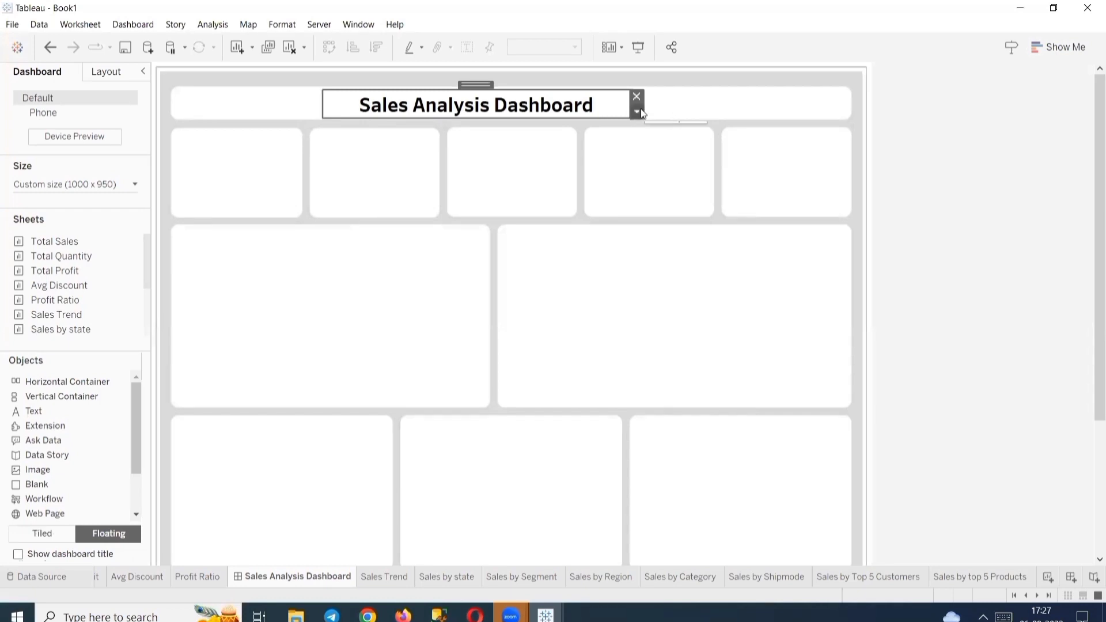
pyautogui.click(676, 111)
pyautogui.click(1032, 227)
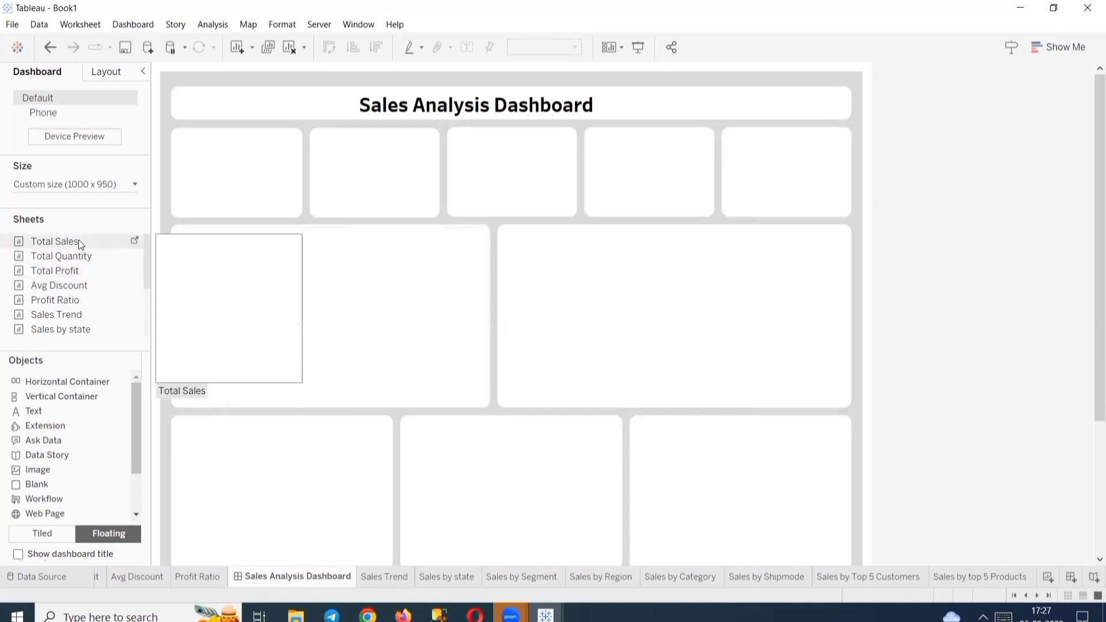
# Place the Total Sales sheet as a floating object in the first small card and resize it to fill the card.
pyautogui.moveTo(79, 240); pyautogui.dragTo(288, 212)
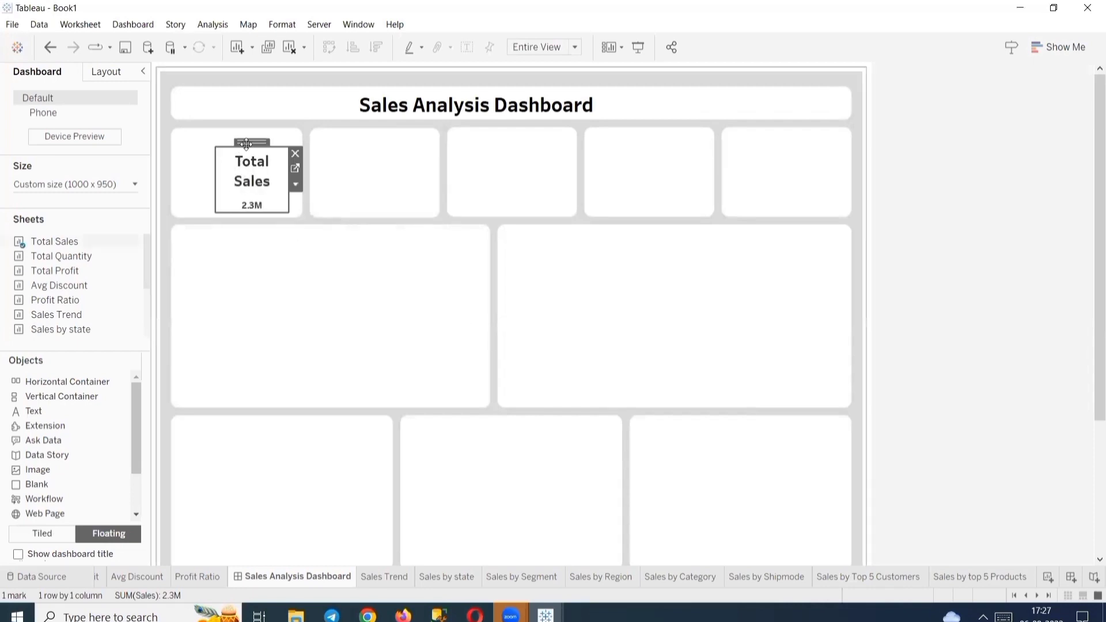
pyautogui.moveTo(246, 141); pyautogui.dragTo(216, 128)
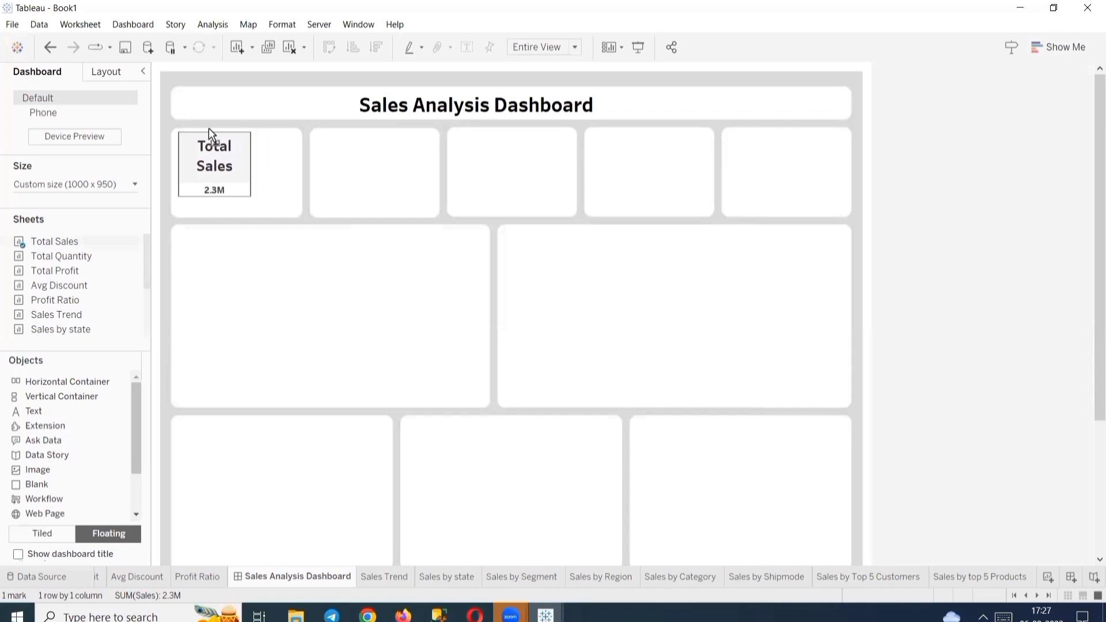
pyautogui.moveTo(257, 196); pyautogui.dragTo(293, 214)
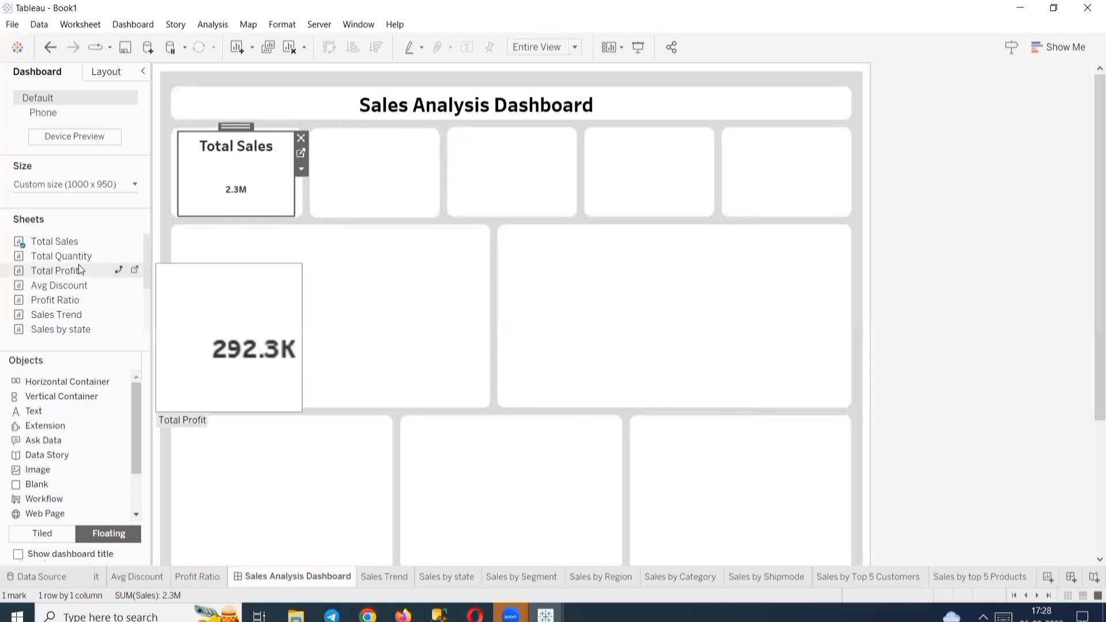
# Place the Total Quantity sheet as a floating object in the second small card and resize it to fill the card.
pyautogui.moveTo(81, 256); pyautogui.dragTo(333, 152)
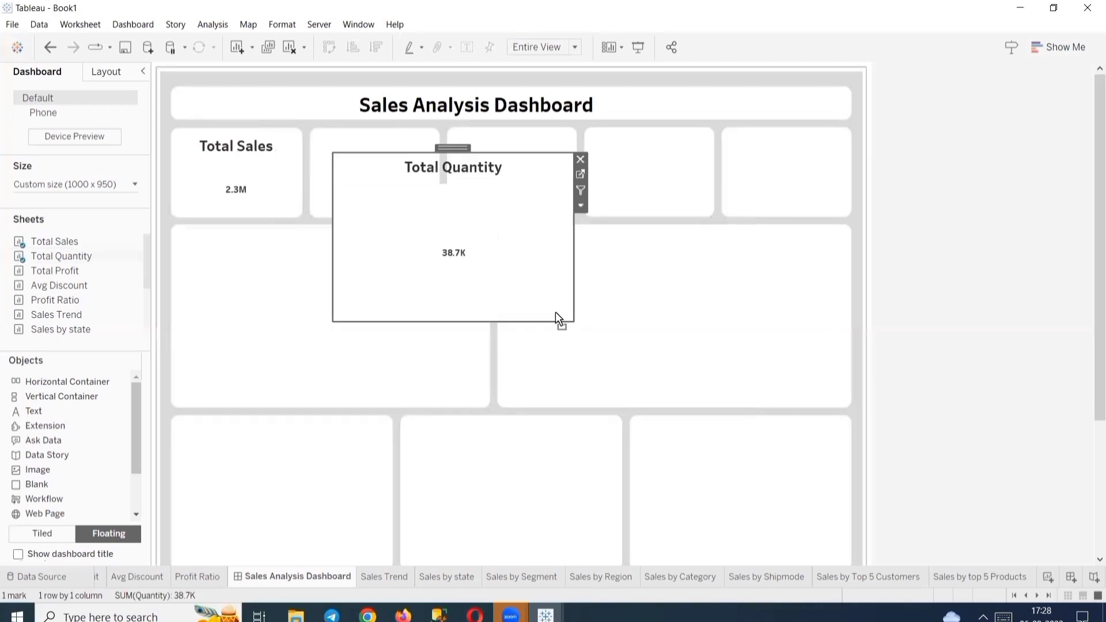
pyautogui.moveTo(555, 312); pyautogui.dragTo(439, 248)
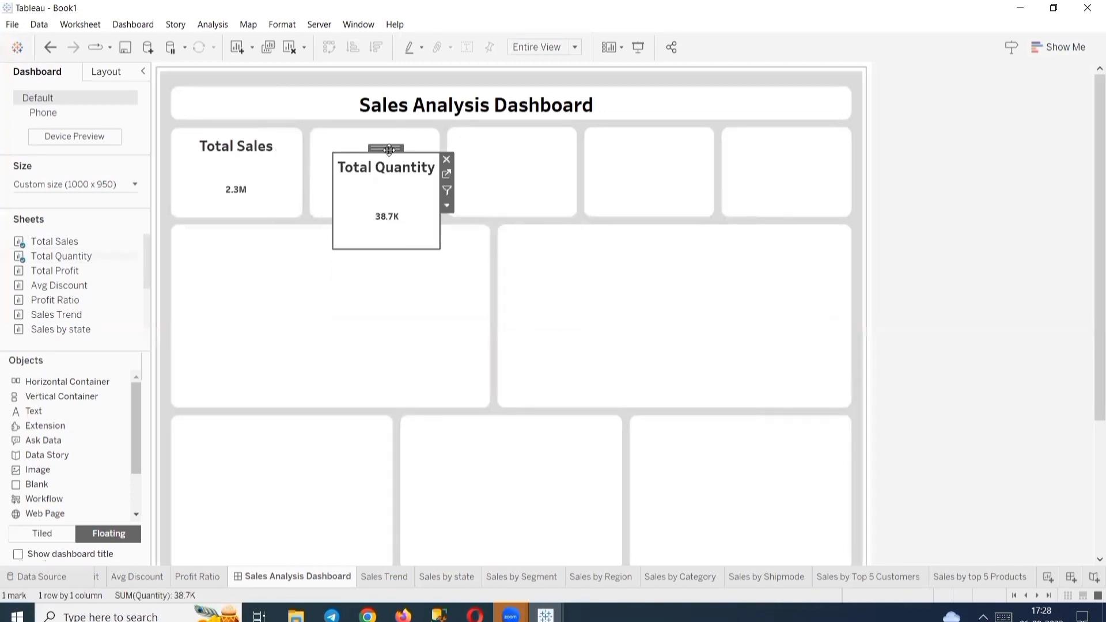
pyautogui.moveTo(389, 149); pyautogui.dragTo(372, 126)
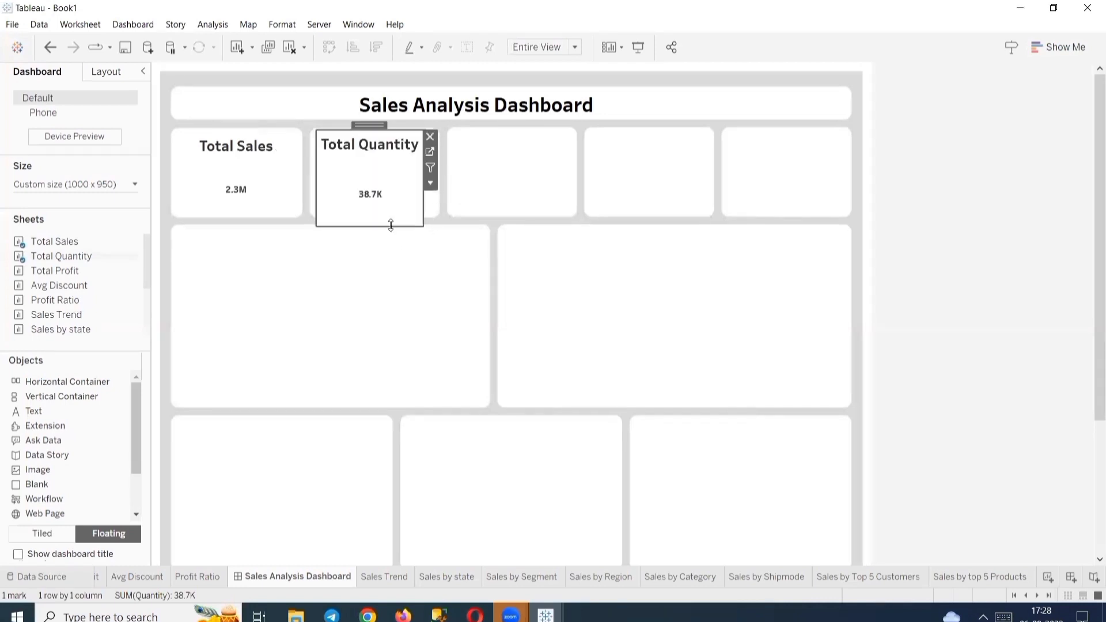
pyautogui.moveTo(391, 222); pyautogui.dragTo(431, 193)
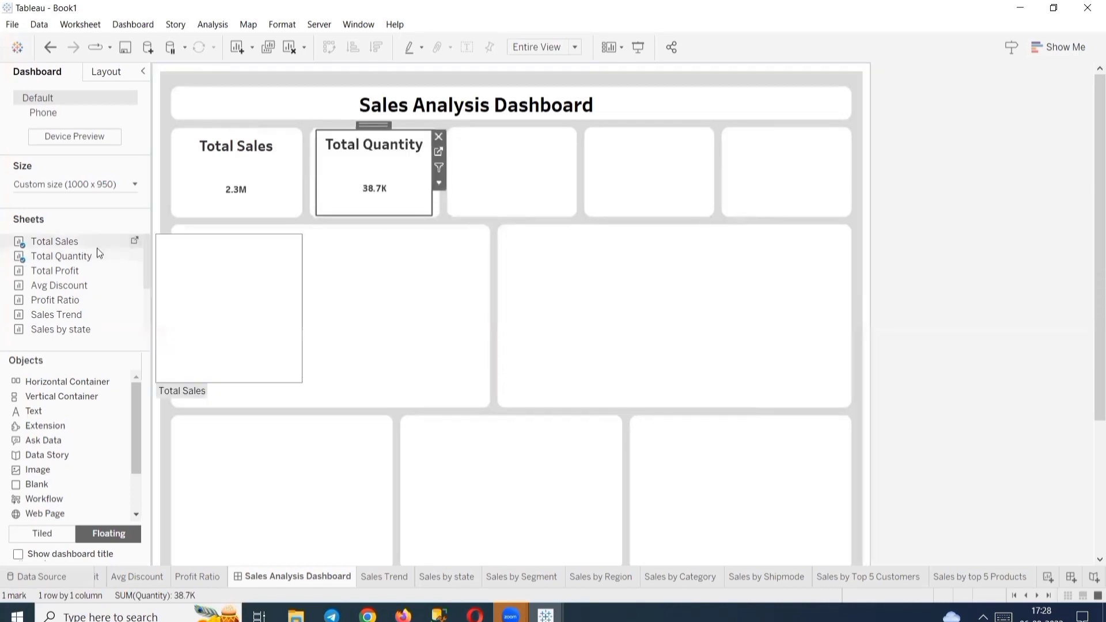
# Place the Total Profit sheet as a floating object in the third small card, resize it to the card and fit it to Entire View.
pyautogui.moveTo(69, 275)
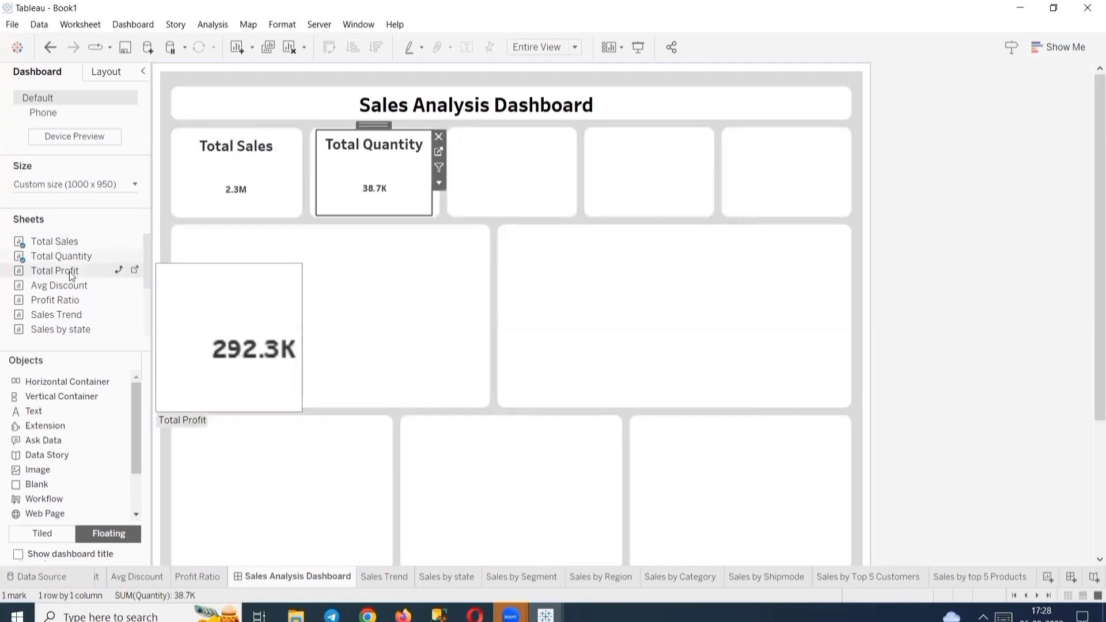
pyautogui.moveTo(69, 271); pyautogui.dragTo(593, 239)
pyautogui.moveTo(709, 297); pyautogui.dragTo(575, 214)
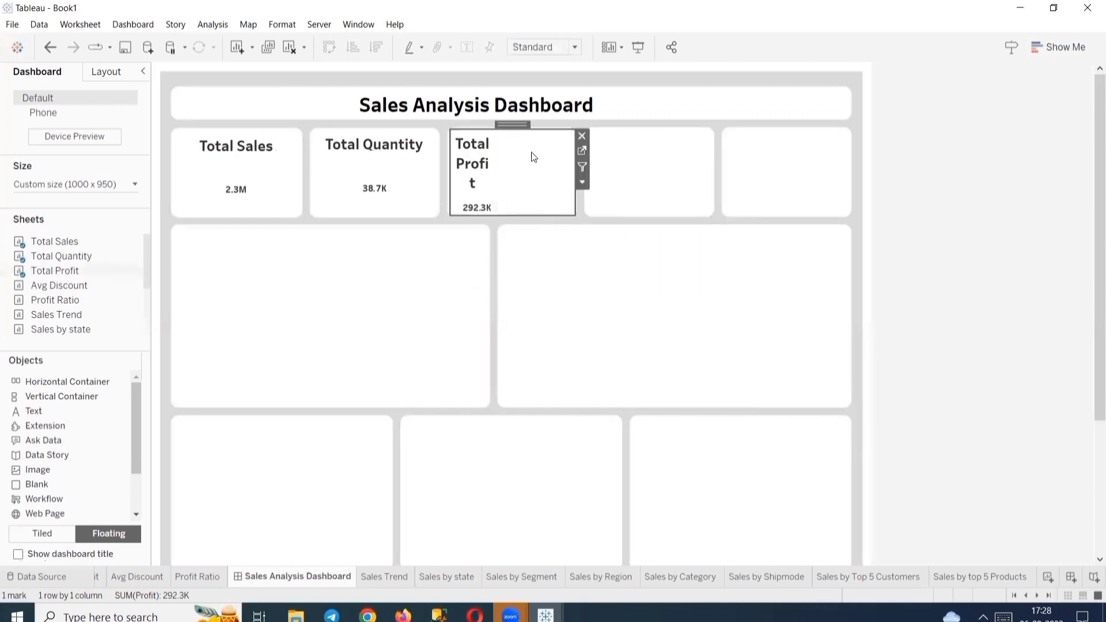
pyautogui.click(536, 46)
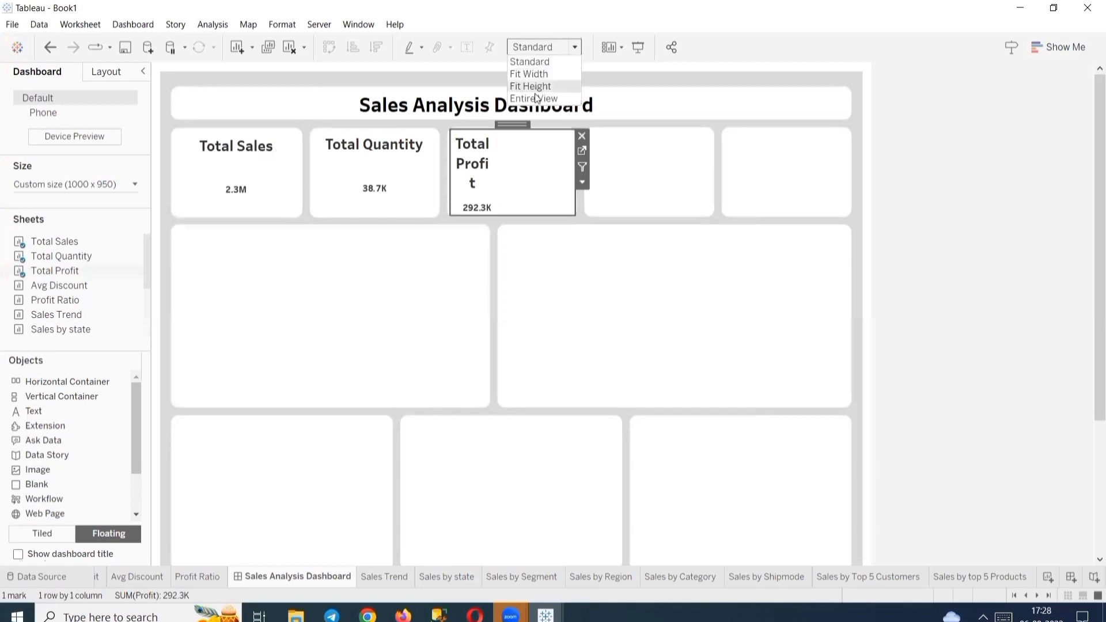
pyautogui.click(536, 98)
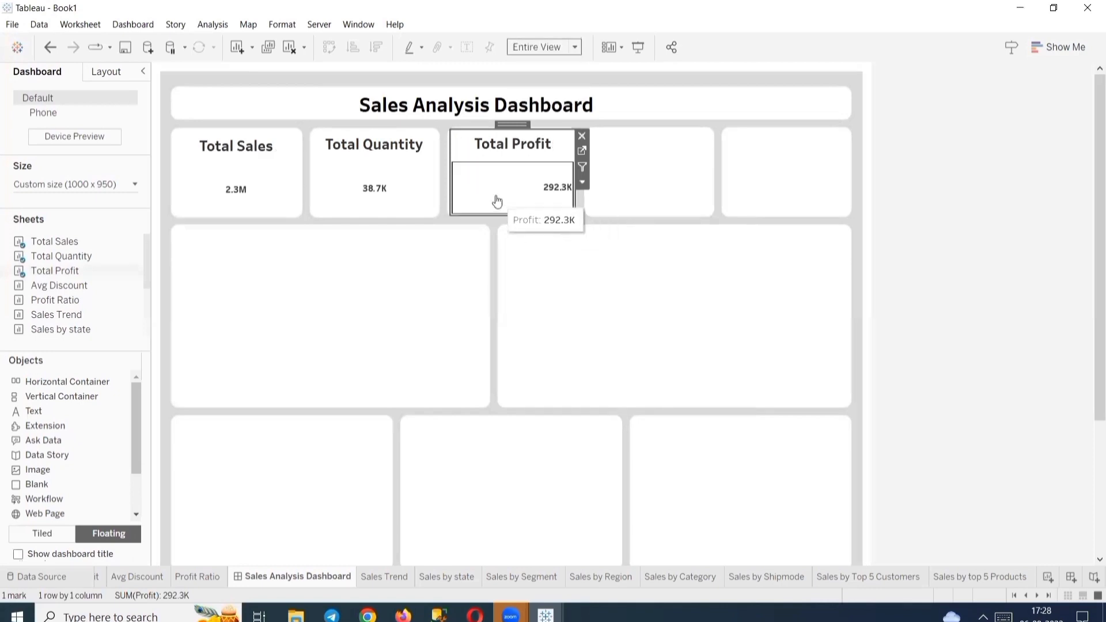
# On the Total Profit worksheet, centre the label horizontally and set the fit to Entire View, returning to the Sales Analysis Dashboard.
pyautogui.click(582, 151)
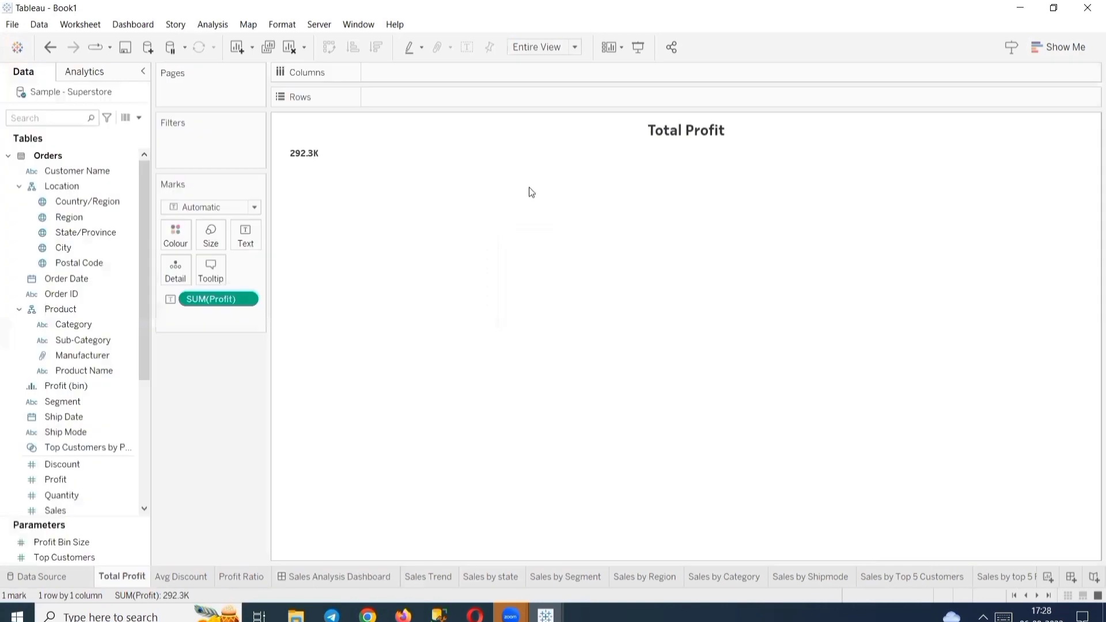
pyautogui.click(245, 238)
pyautogui.click(337, 287)
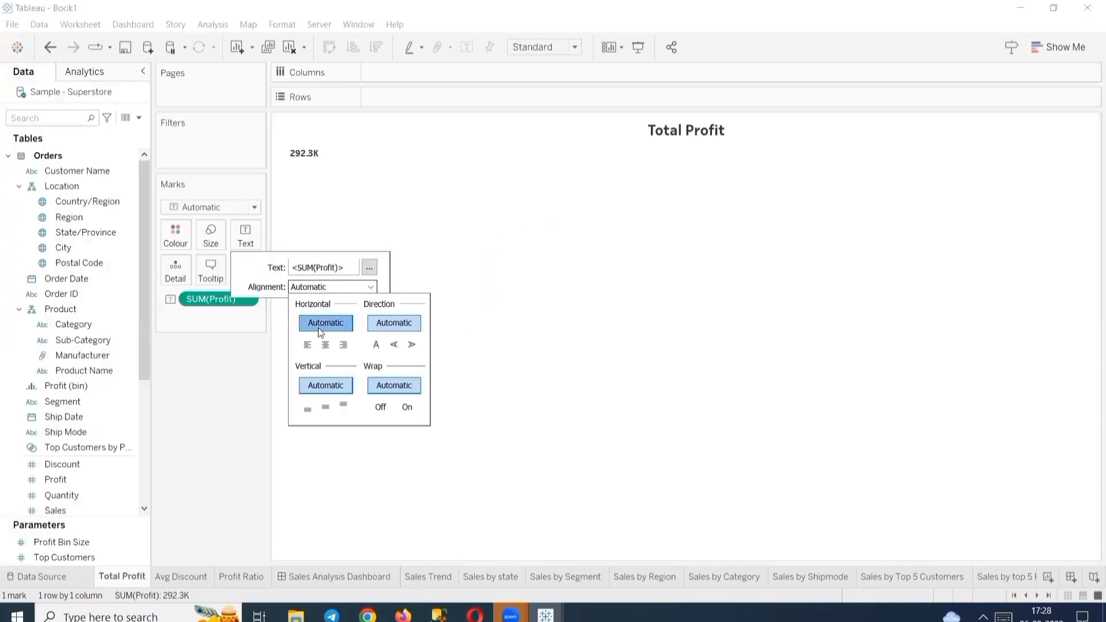
pyautogui.click(325, 343)
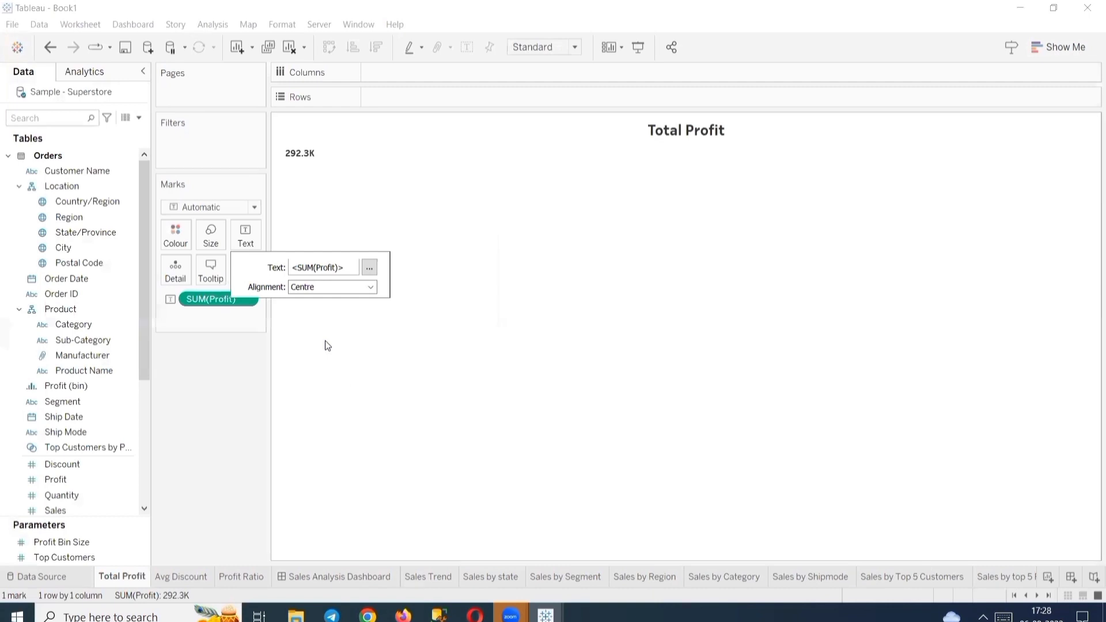
pyautogui.click(544, 47)
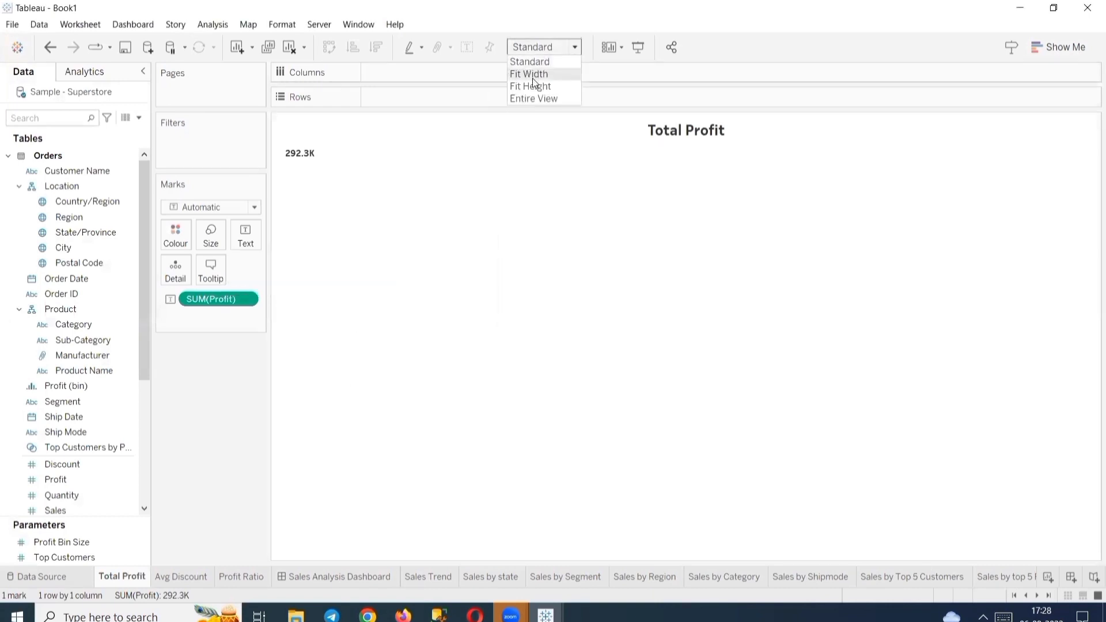
pyautogui.click(533, 98)
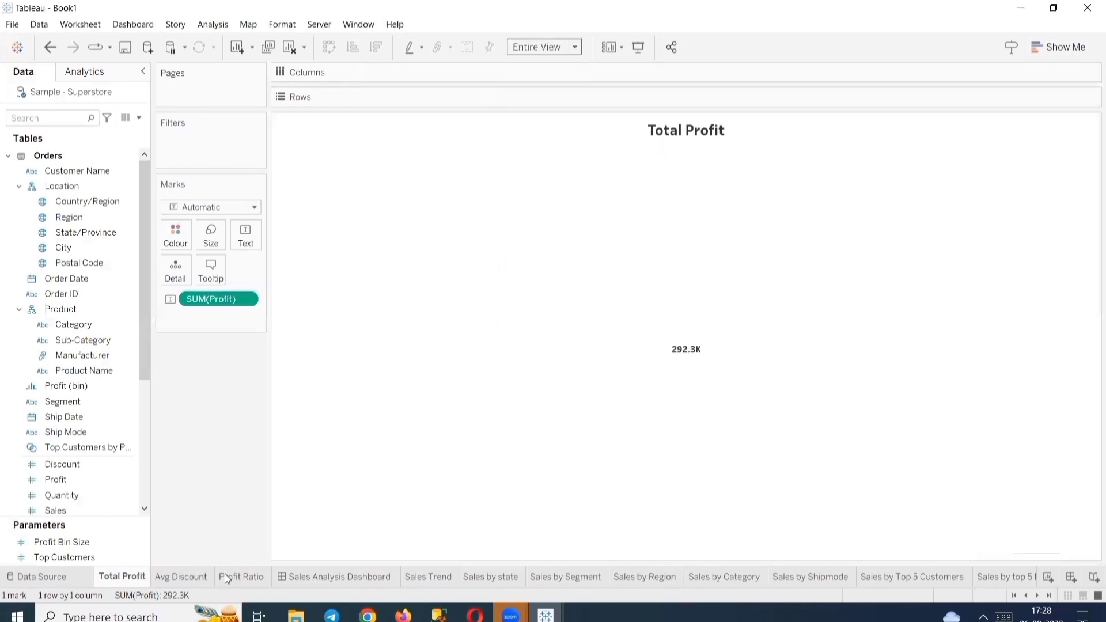
pyautogui.click(367, 577)
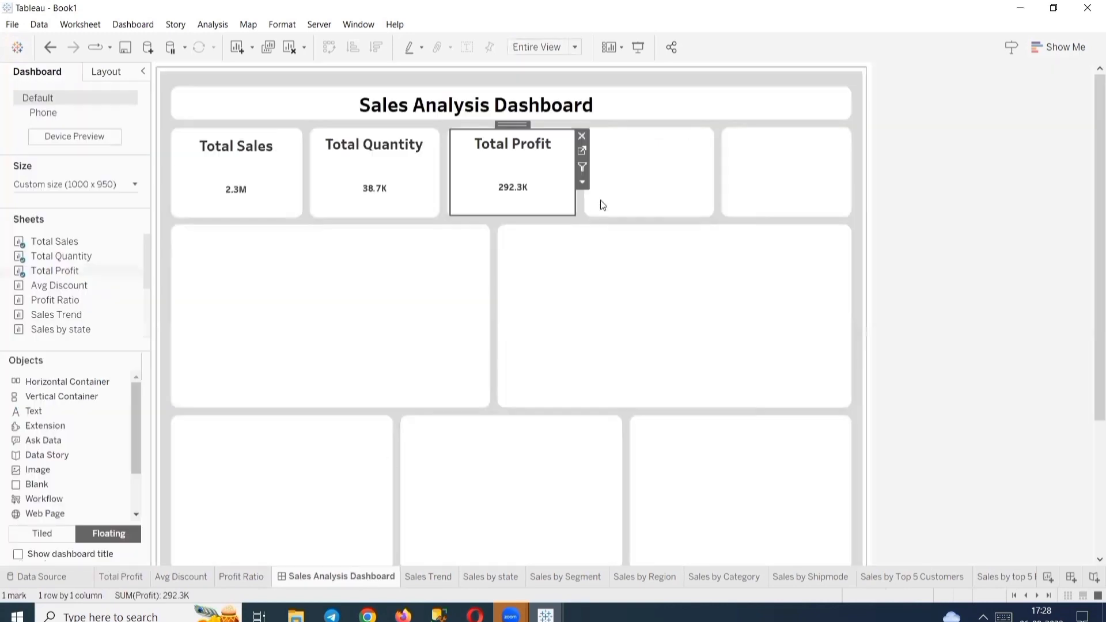
# Place the Profit Ratio sheet as a floating object in the fourth small card and resize it to fit inside the card.
pyautogui.click(639, 156)
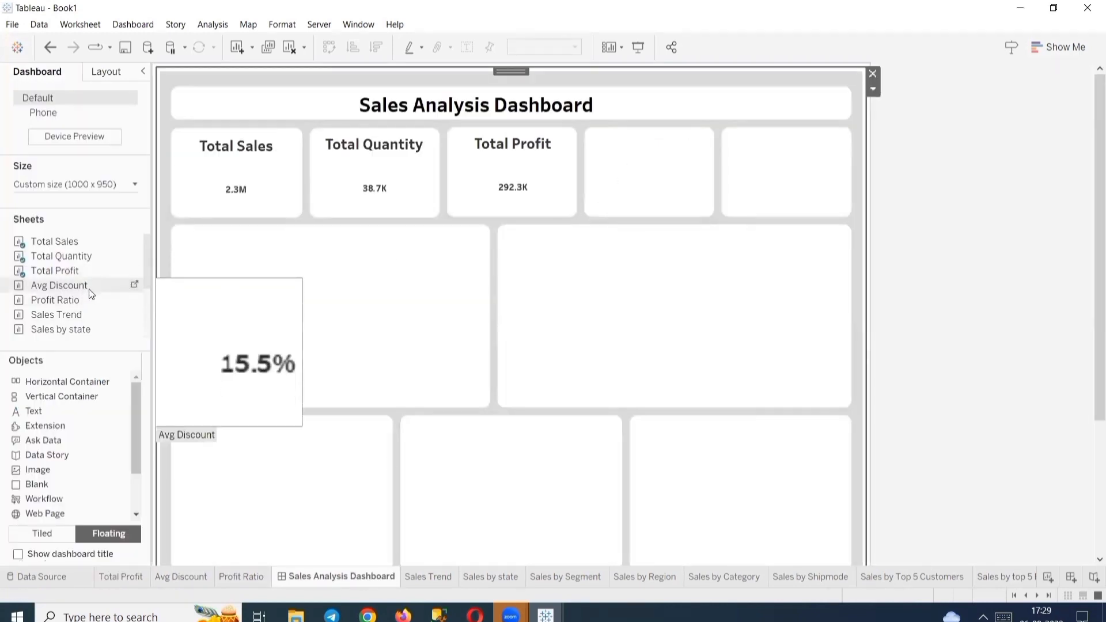
pyautogui.moveTo(83, 300)
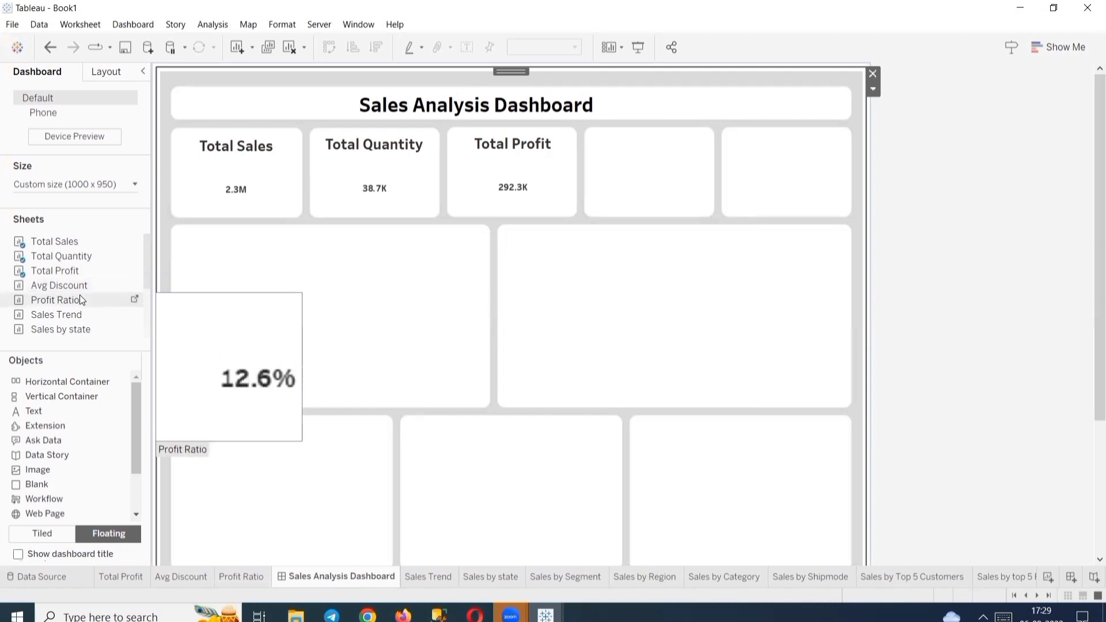
pyautogui.moveTo(68, 296); pyautogui.dragTo(596, 136)
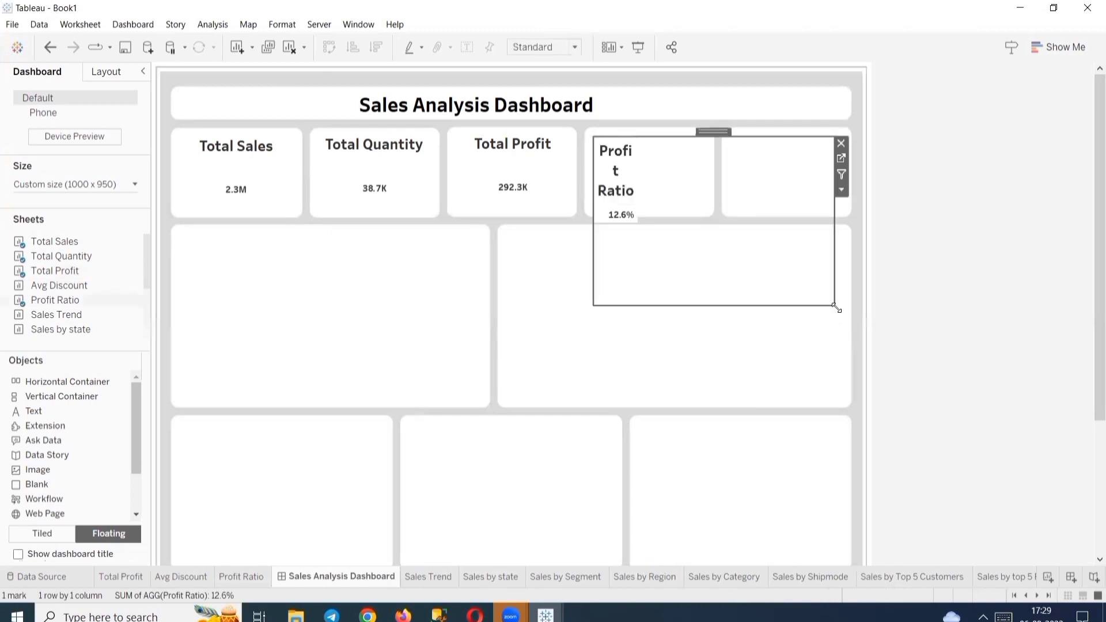
pyautogui.moveTo(833, 304); pyautogui.dragTo(716, 214)
pyautogui.moveTo(655, 133); pyautogui.dragTo(651, 126)
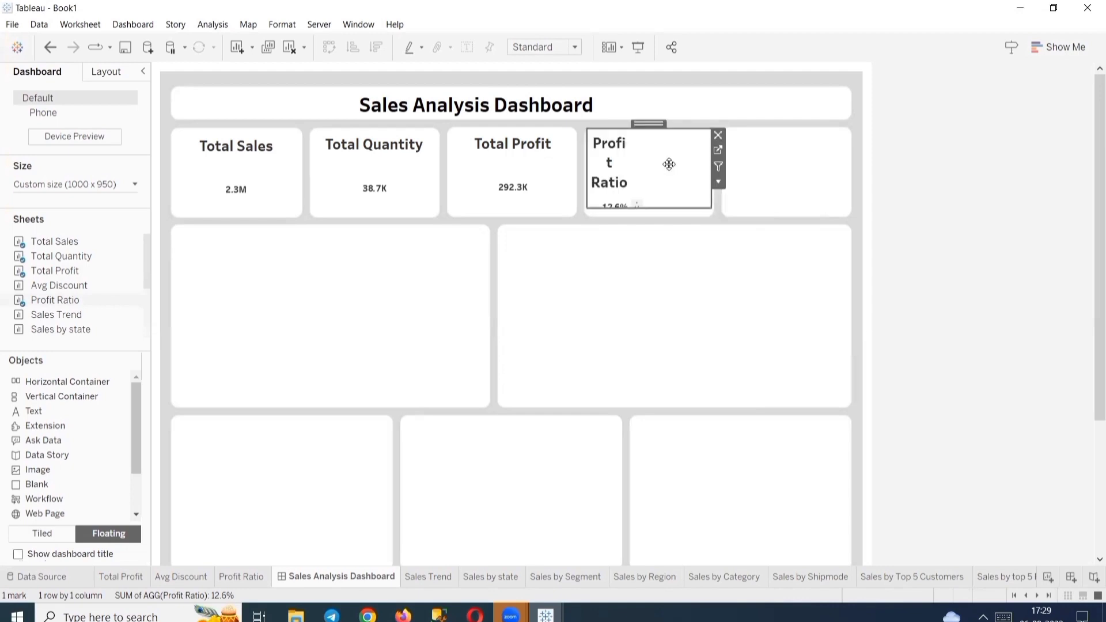
pyautogui.moveTo(667, 206); pyautogui.dragTo(672, 211)
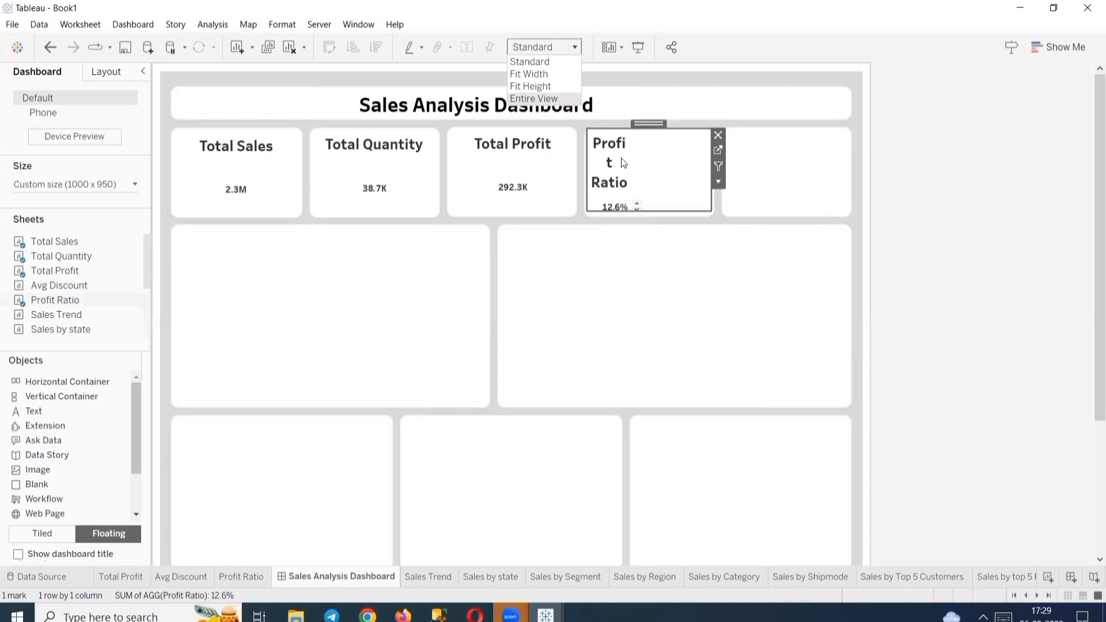
# On the Profit Ratio worksheet, set the fit to Entire View and centre the label horizontally, returning to the Sales Analysis Dashboard.
pyautogui.click(719, 149)
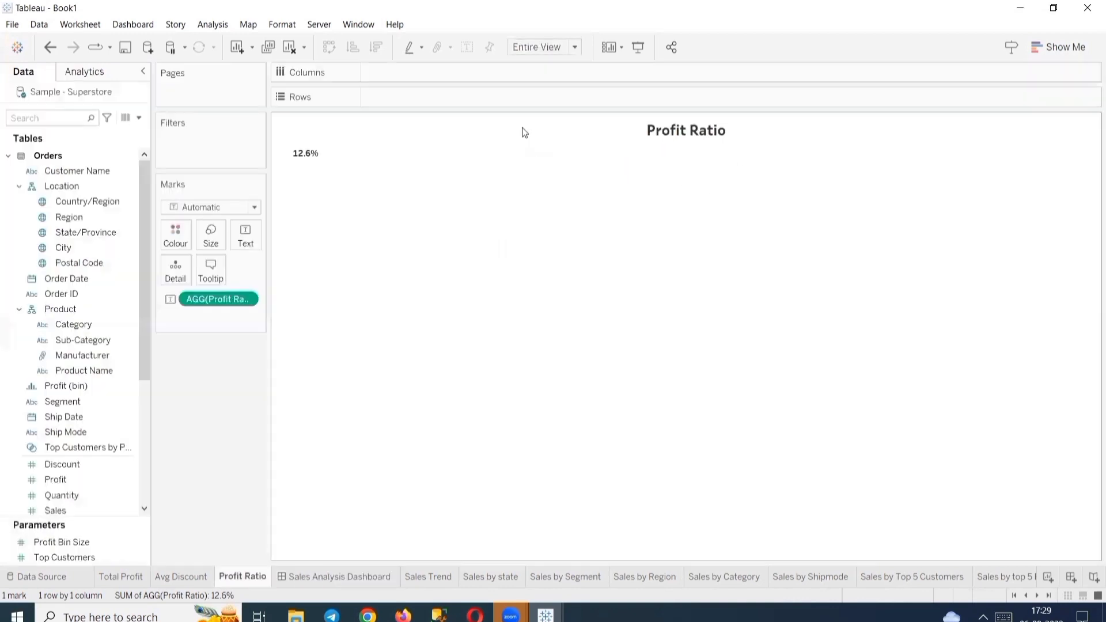
pyautogui.click(536, 47)
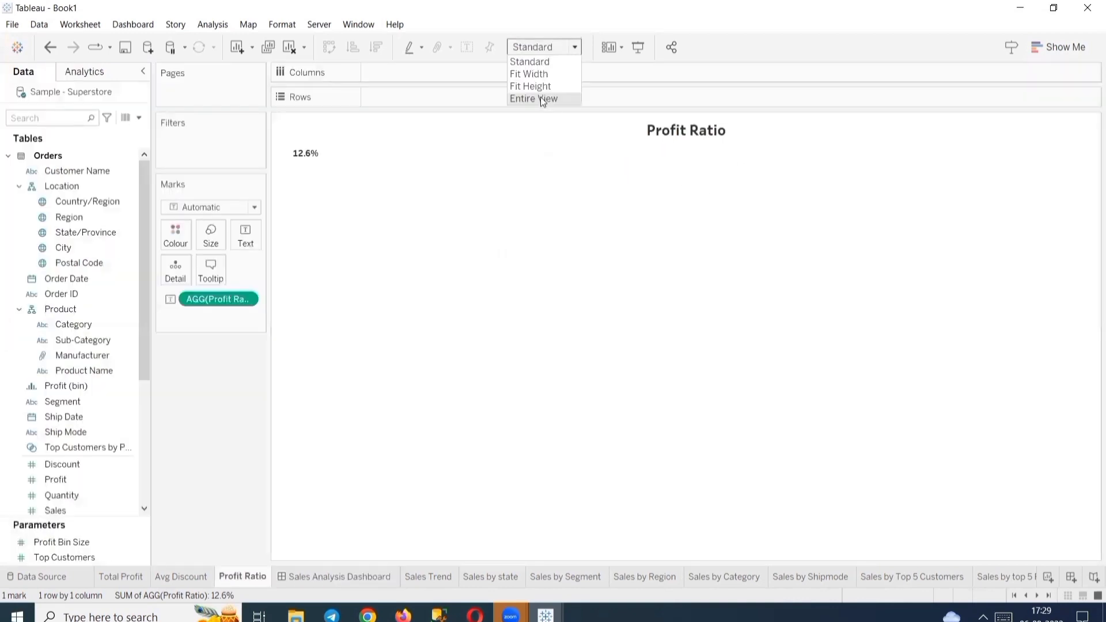
pyautogui.click(540, 98)
pyautogui.click(245, 236)
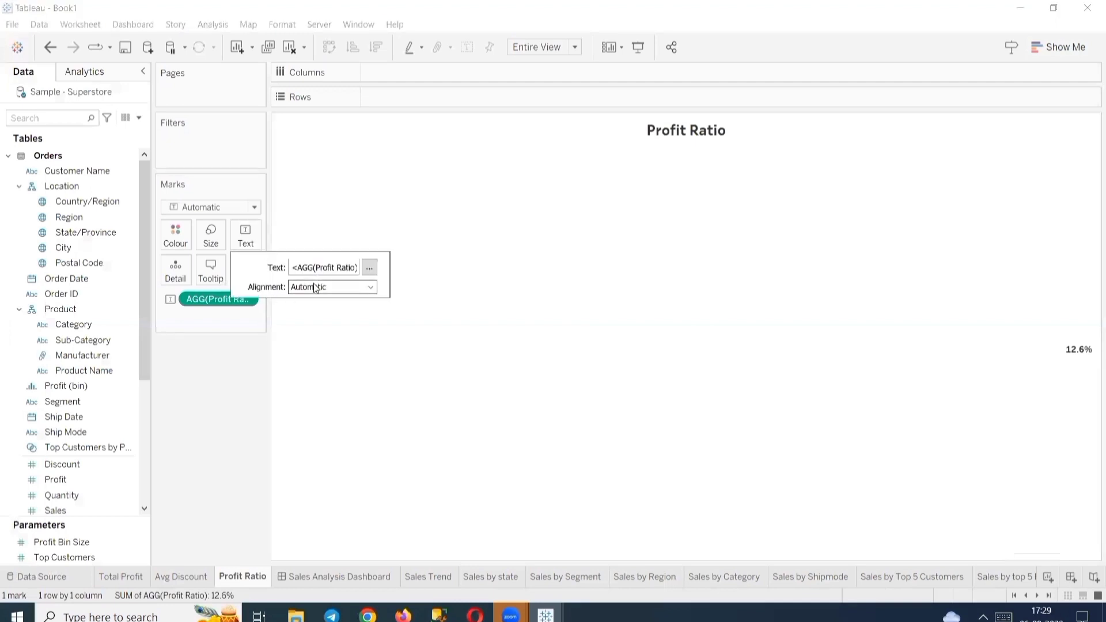
pyautogui.click(316, 287)
pyautogui.click(324, 344)
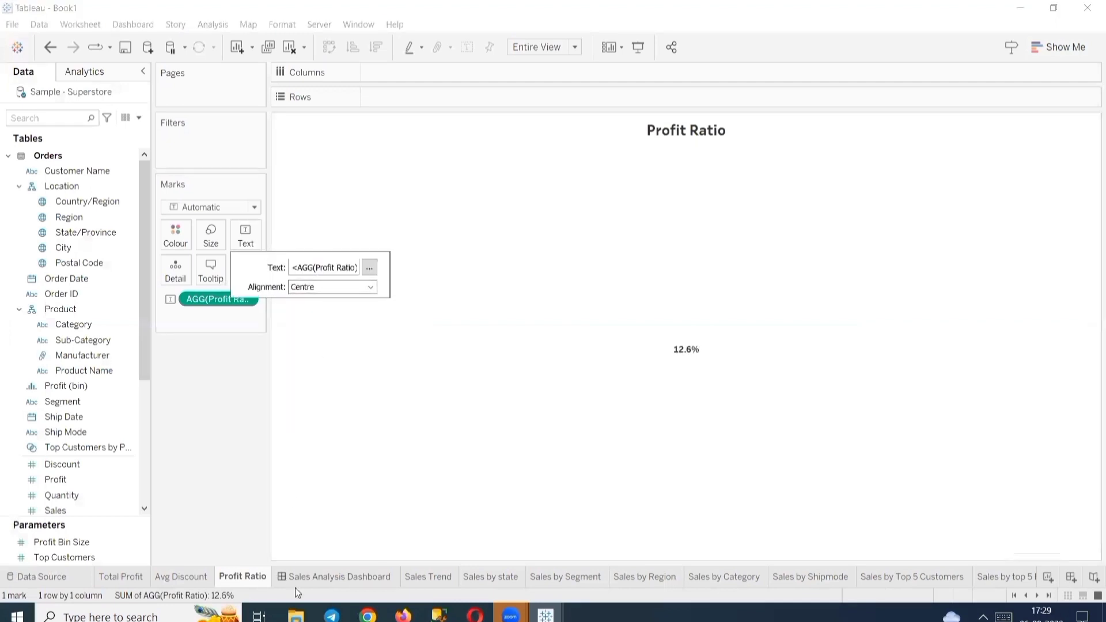
pyautogui.click(312, 578)
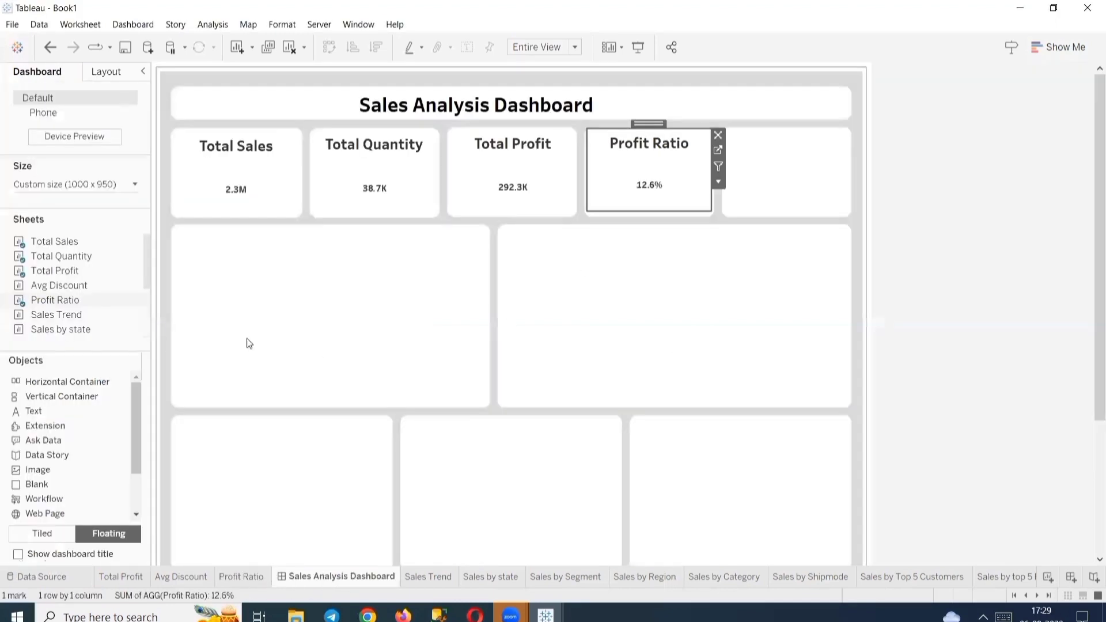
# Place the Avg Discount sheet as a floating object in the fifth small card, resize it to the card and fit it to Entire View.
pyautogui.moveTo(62, 285); pyautogui.dragTo(727, 132)
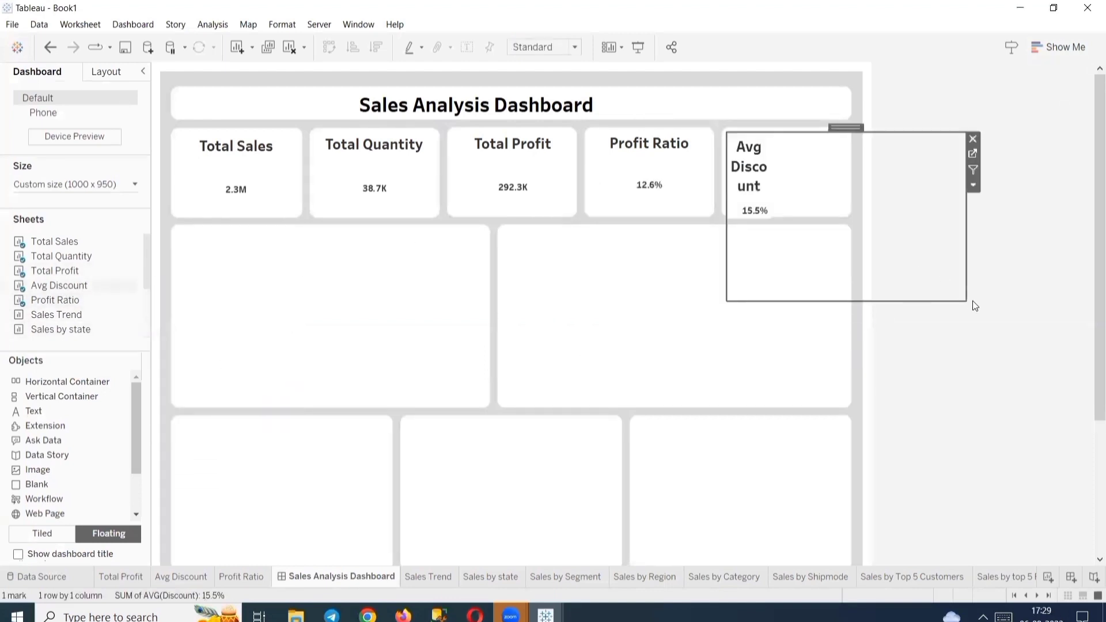
pyautogui.moveTo(965, 301); pyautogui.dragTo(846, 213)
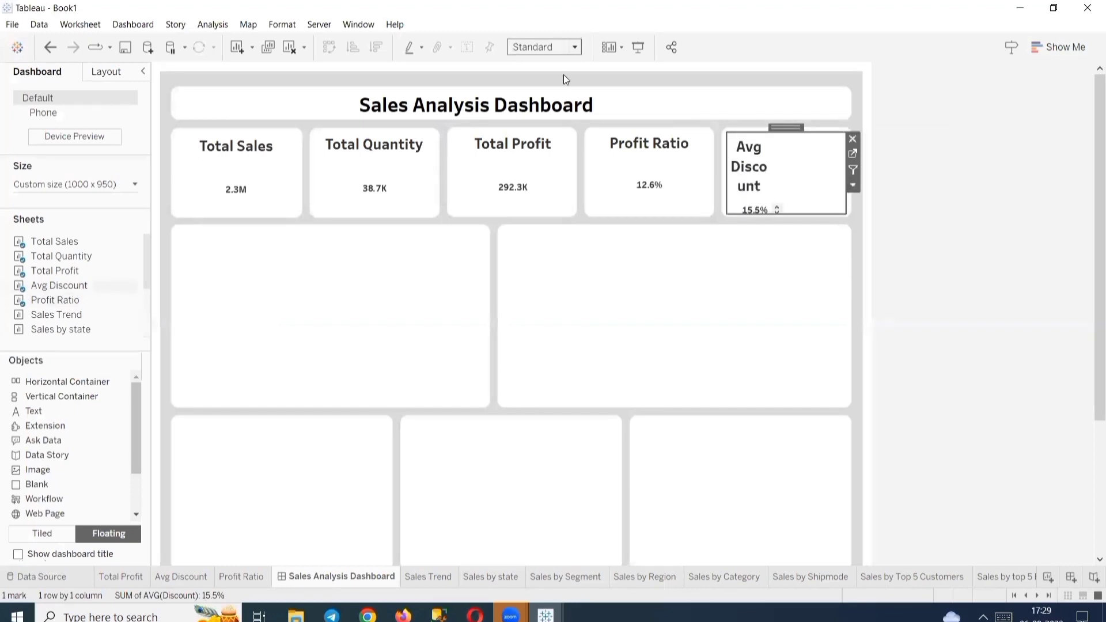
pyautogui.click(542, 46)
pyautogui.click(533, 98)
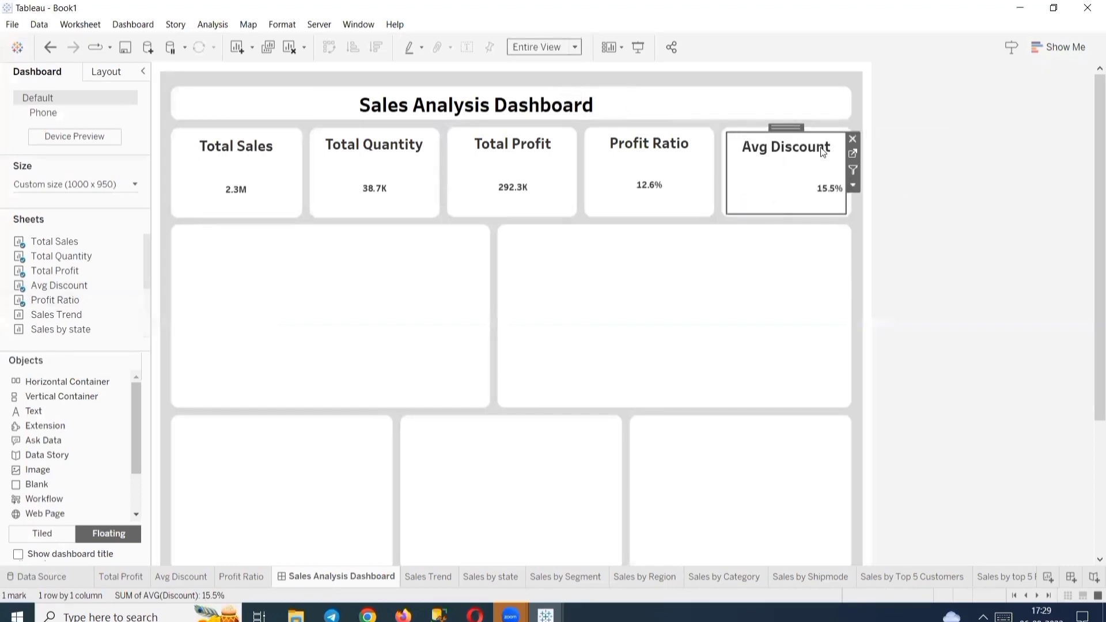
# On the Avg Discount worksheet, centre the label horizontally and set the fit to Entire View, returning to the Sales Analysis Dashboard.
pyautogui.click(853, 154)
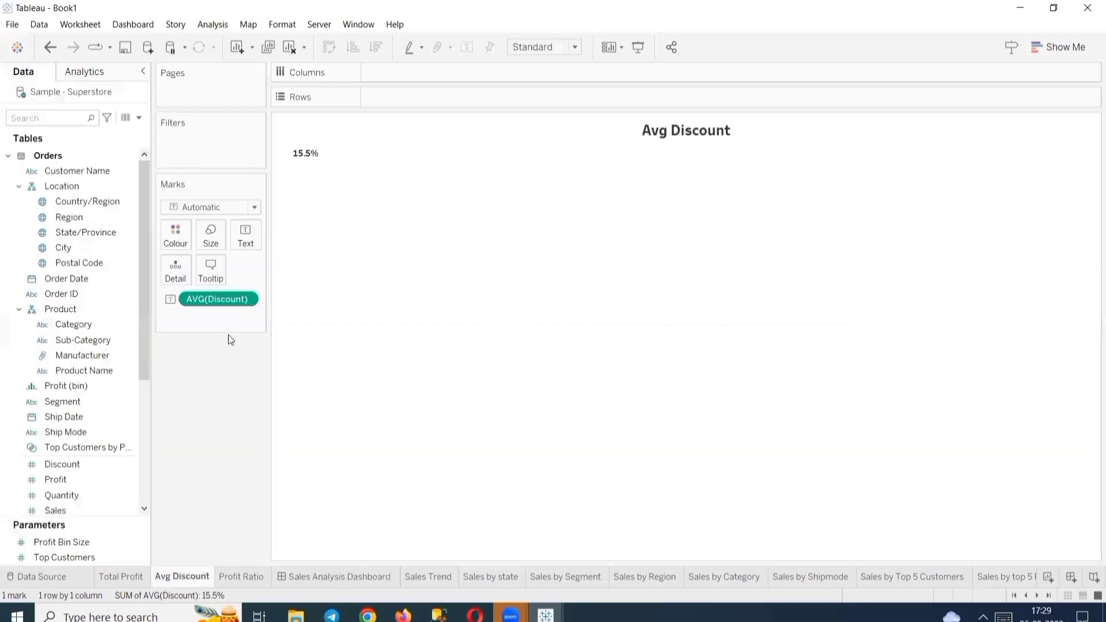
pyautogui.click(242, 238)
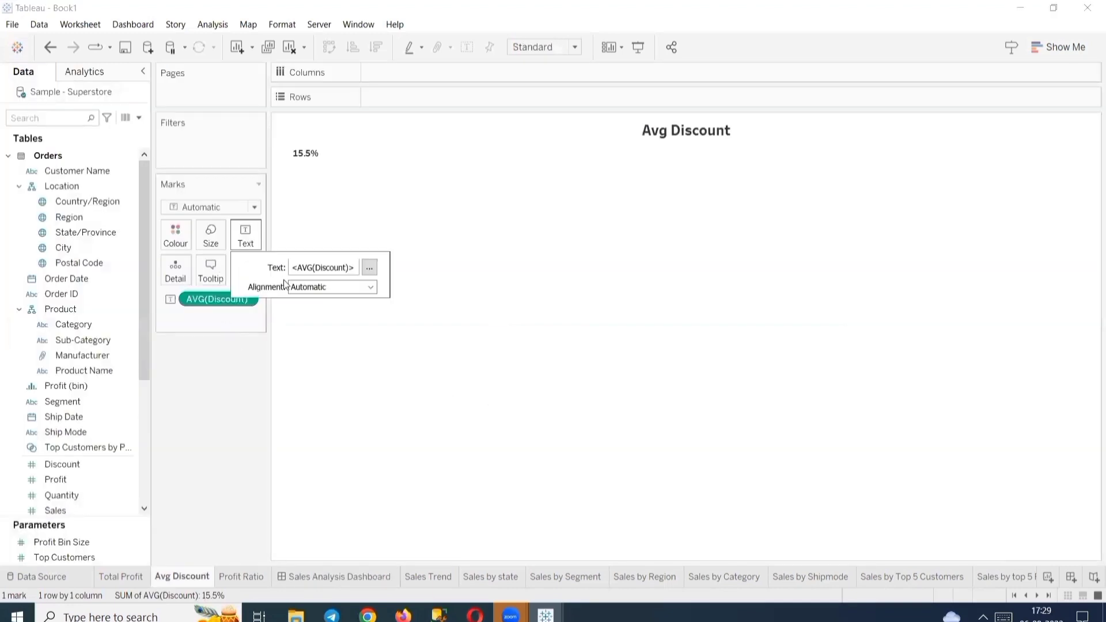
pyautogui.click(330, 288)
pyautogui.click(324, 345)
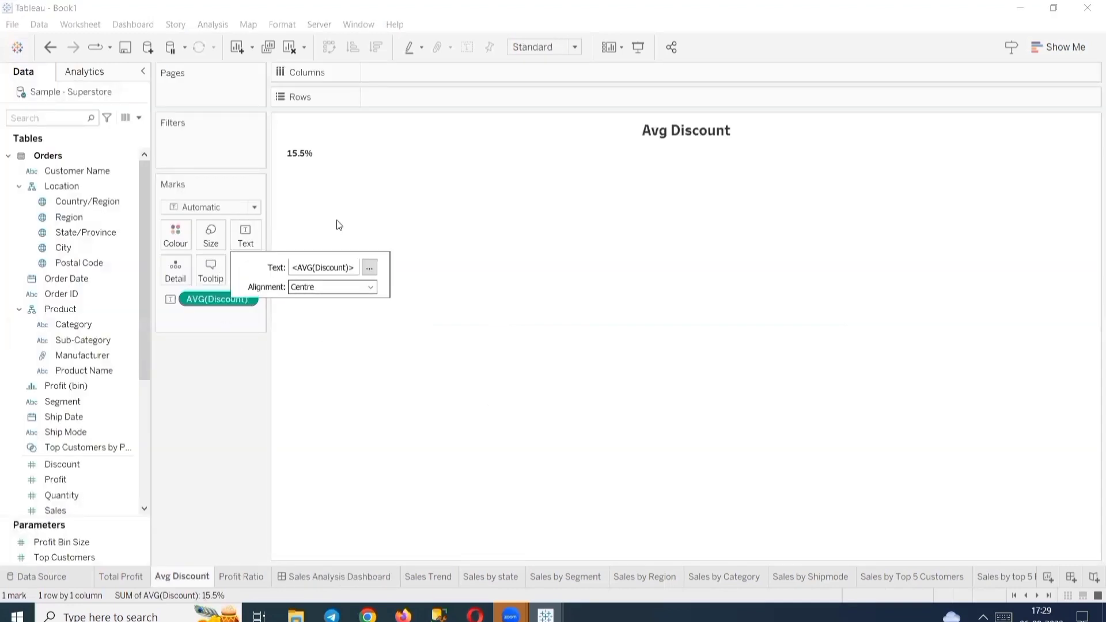
pyautogui.click(541, 47)
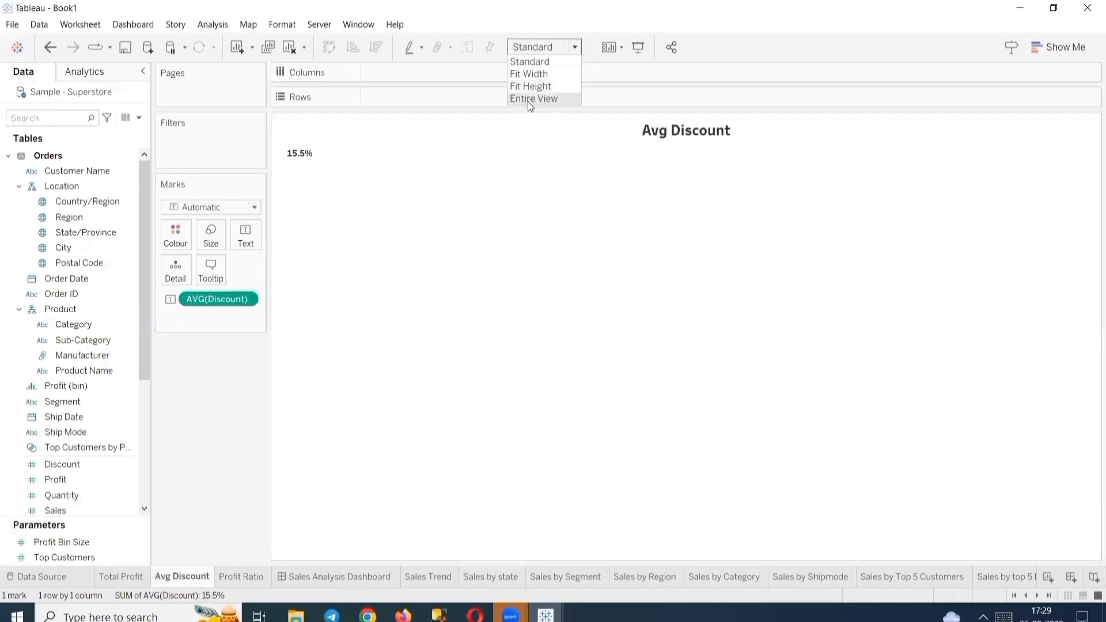
pyautogui.click(527, 101)
pyautogui.click(359, 577)
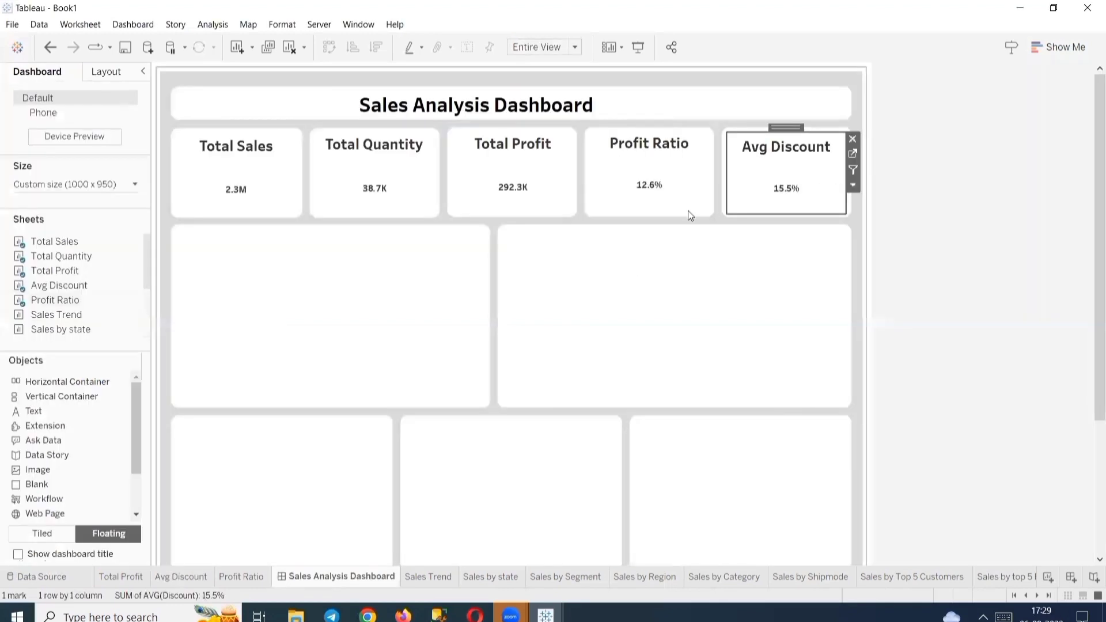
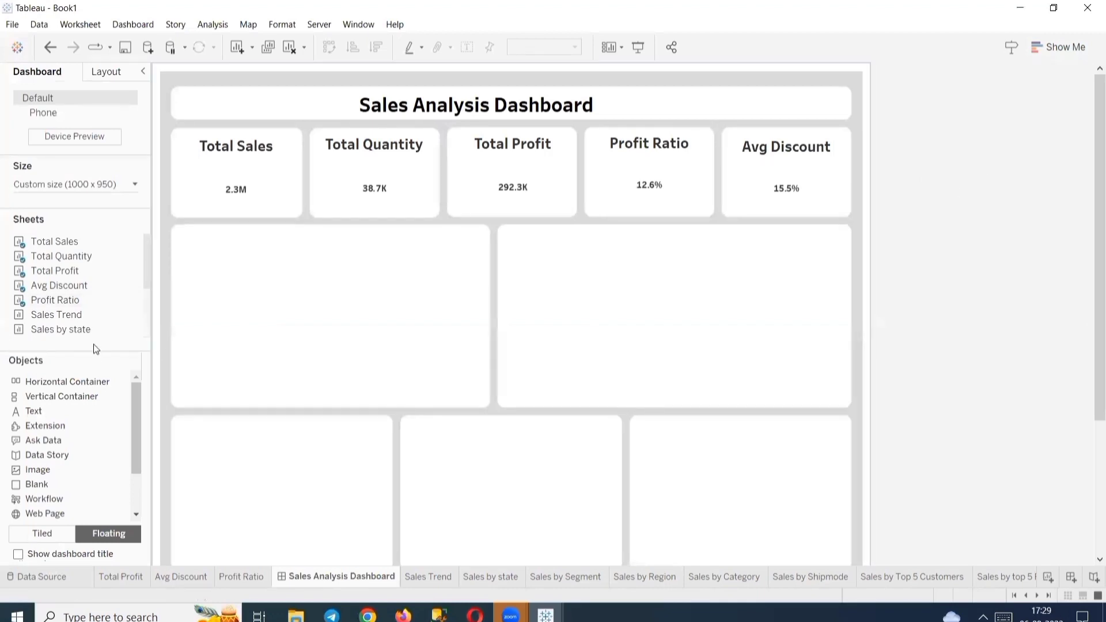
# On the Total Sales worksheet, set the font size of the SUM(Sales) label text to 15.
pyautogui.click(260, 190)
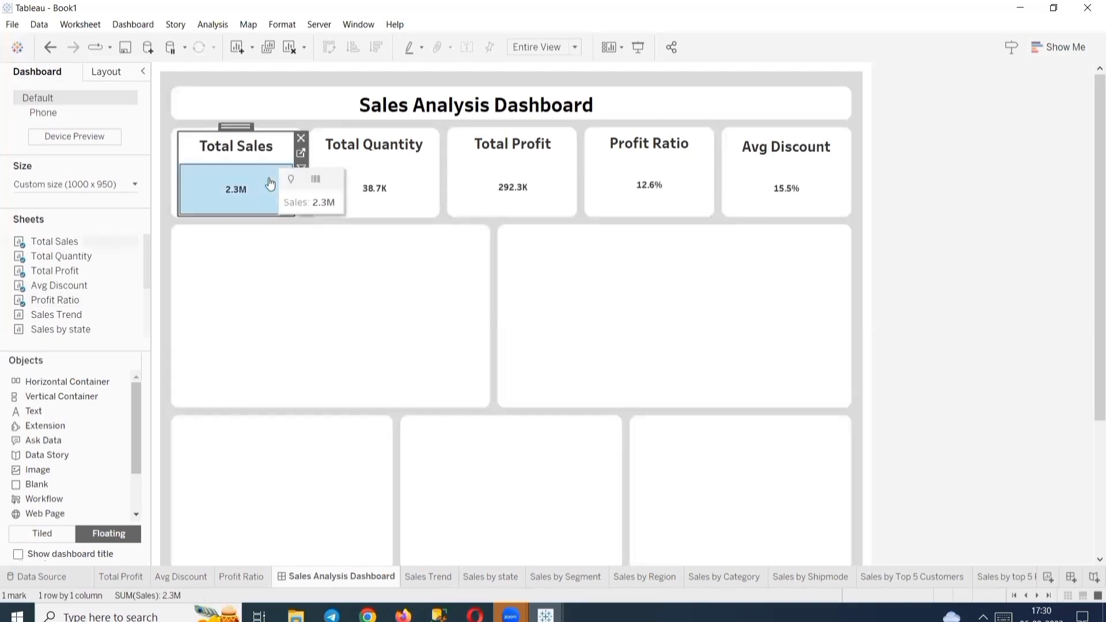
pyautogui.click(299, 154)
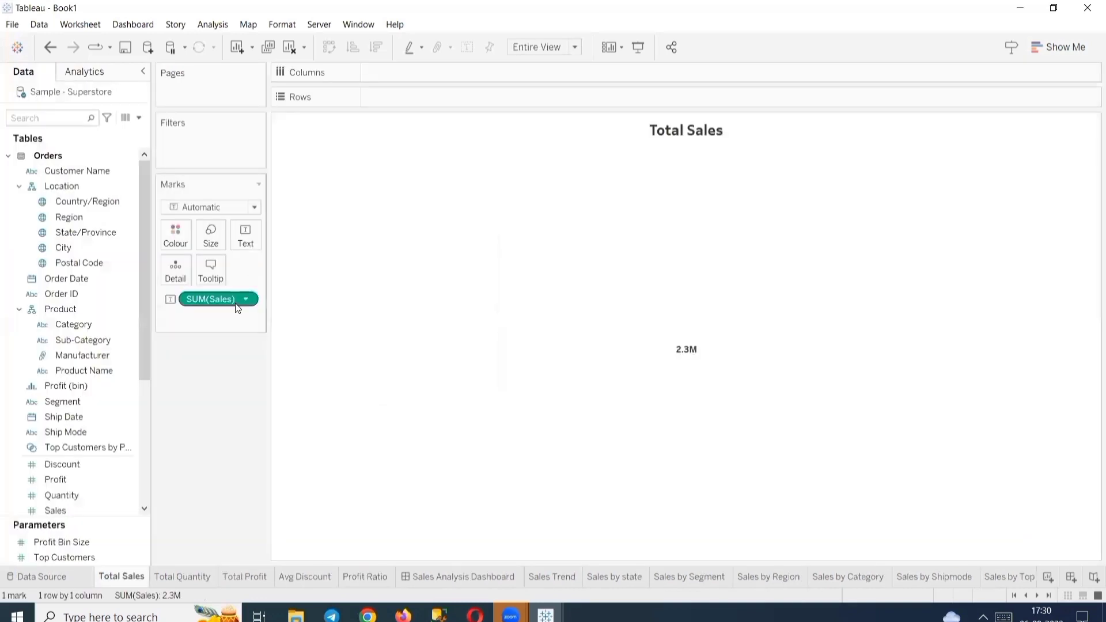
pyautogui.click(249, 245)
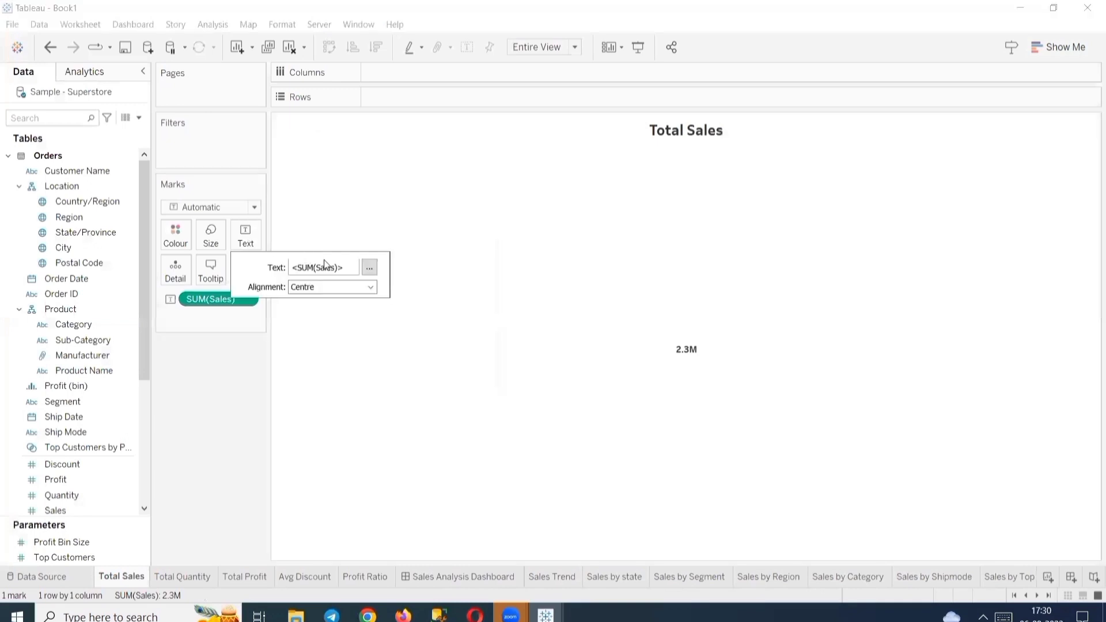
pyautogui.click(369, 268)
pyautogui.moveTo(636, 263); pyautogui.dragTo(492, 237)
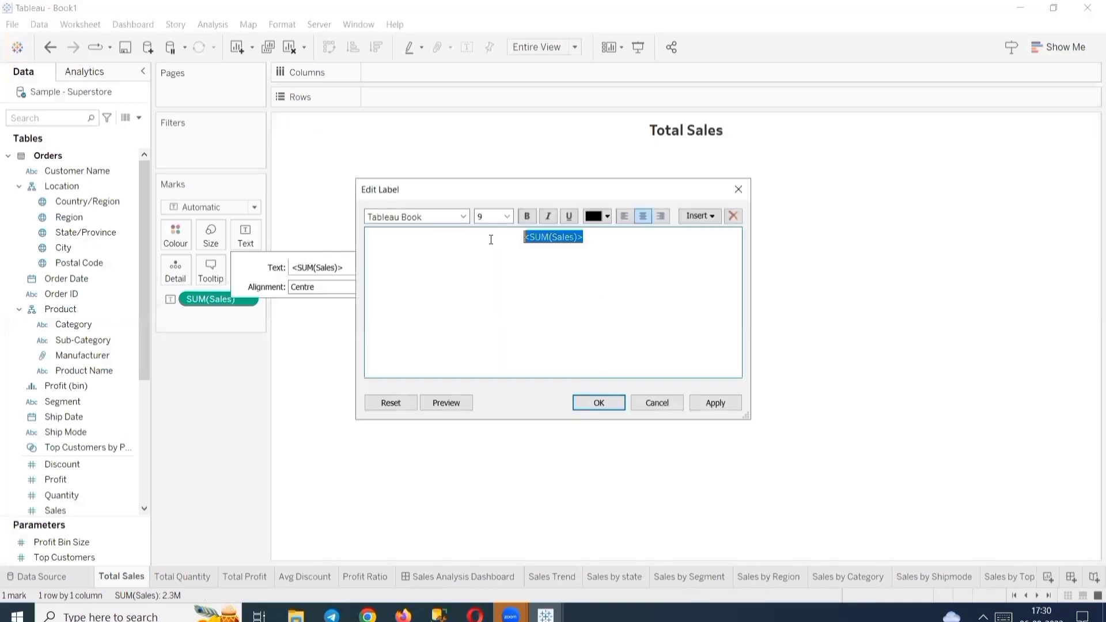
pyautogui.click(506, 216)
pyautogui.click(506, 290)
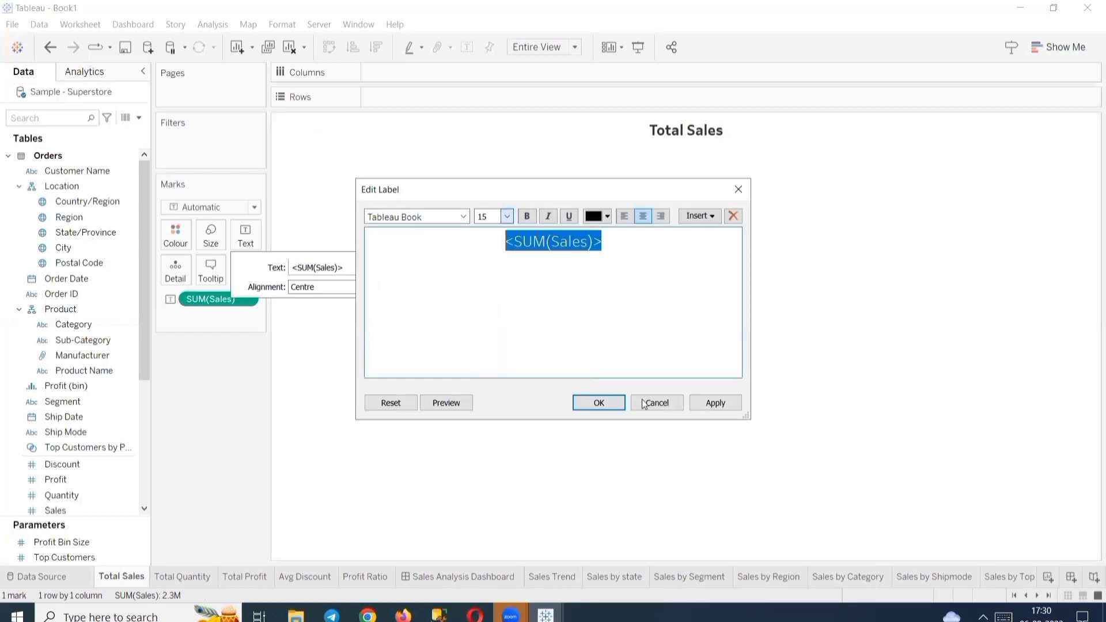
pyautogui.click(701, 401)
pyautogui.click(600, 402)
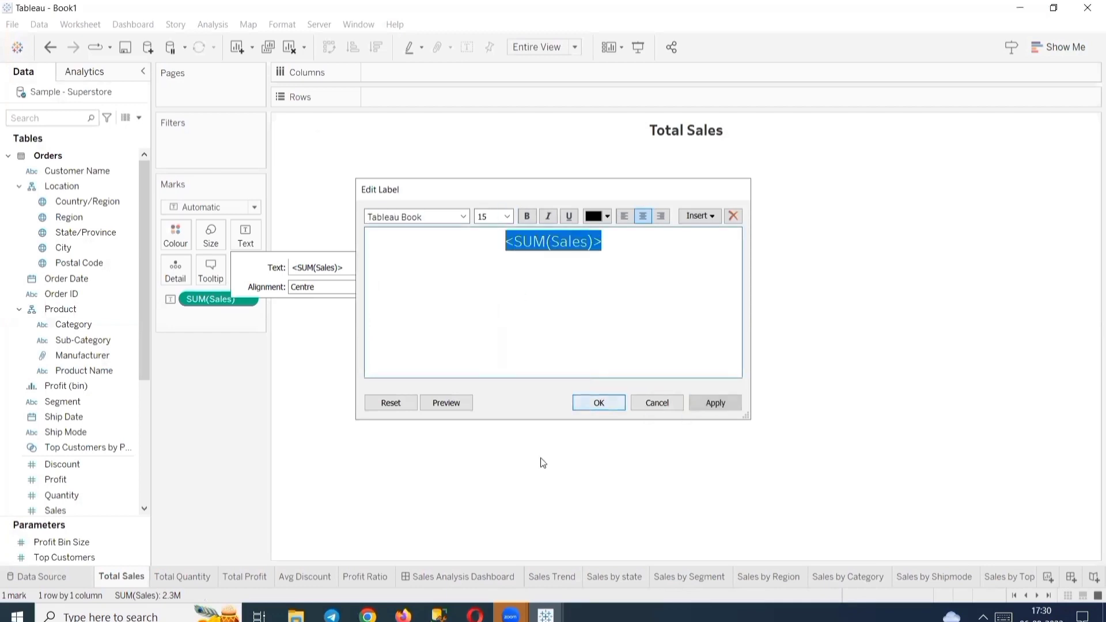
# On the Total Quantity worksheet, set the font size of the SUM(Quantity) label text to 15, returning to the Sales Analysis Dashboard.
pyautogui.click(448, 572)
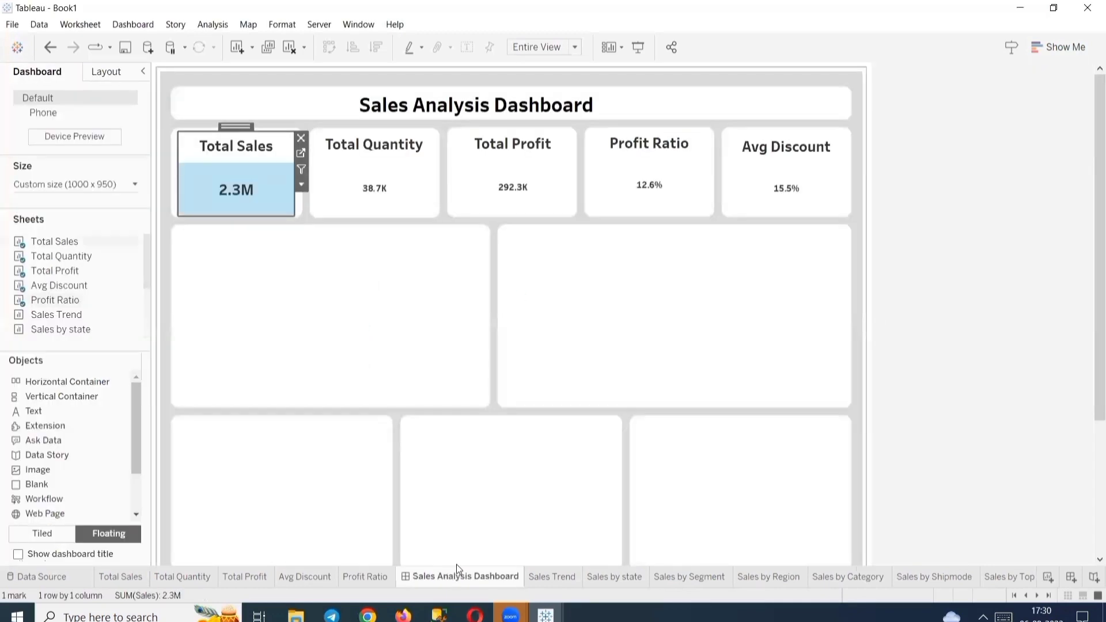
pyautogui.click(416, 182)
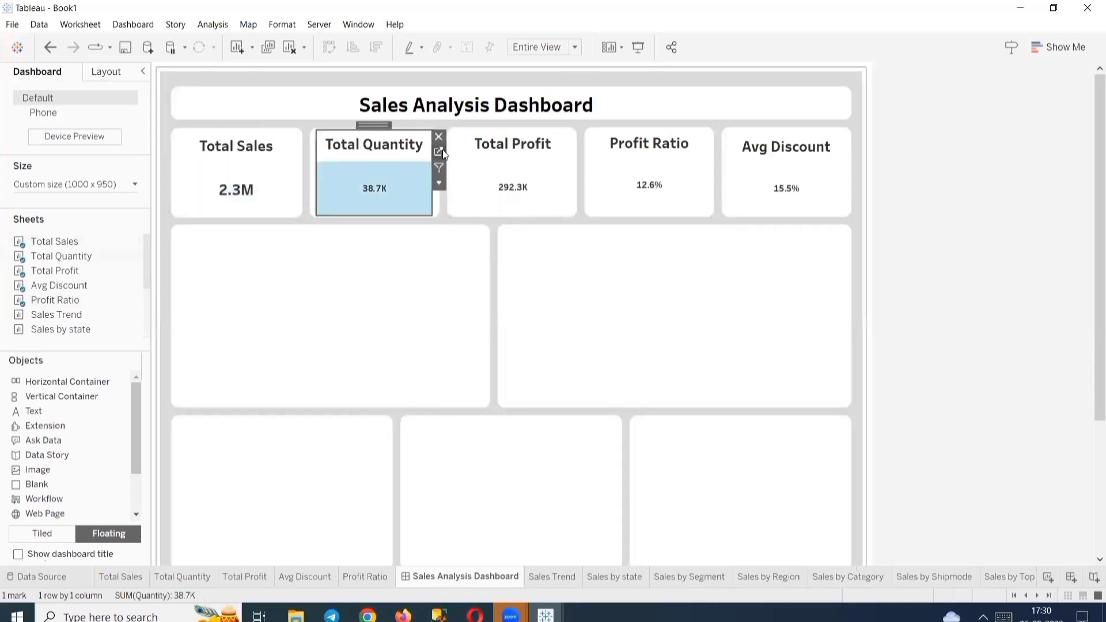
pyautogui.click(437, 151)
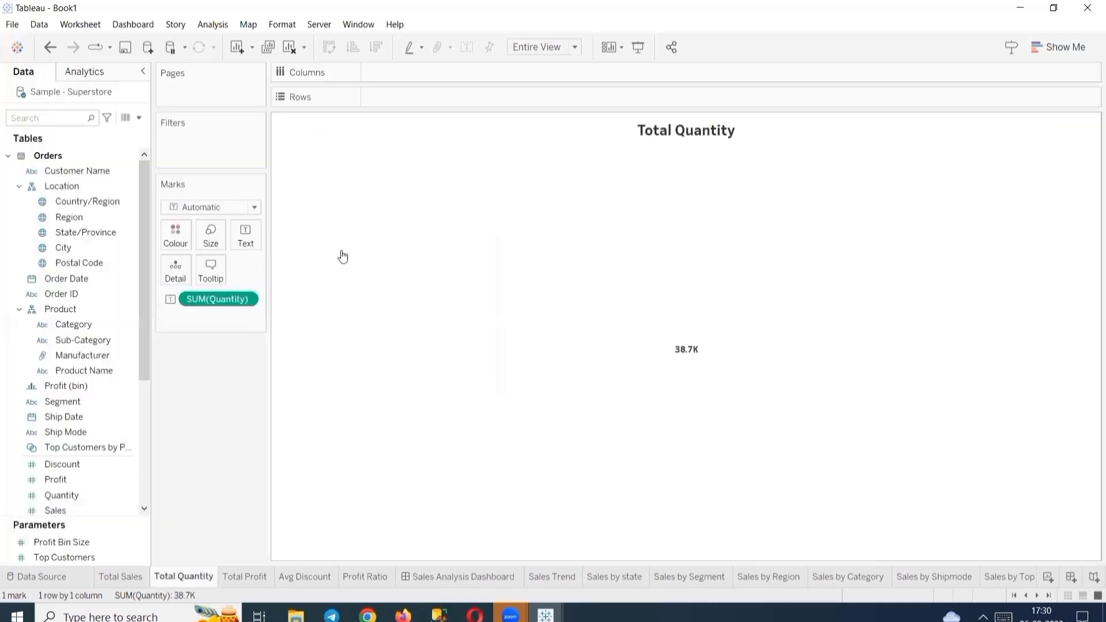
pyautogui.click(253, 236)
pyautogui.click(370, 267)
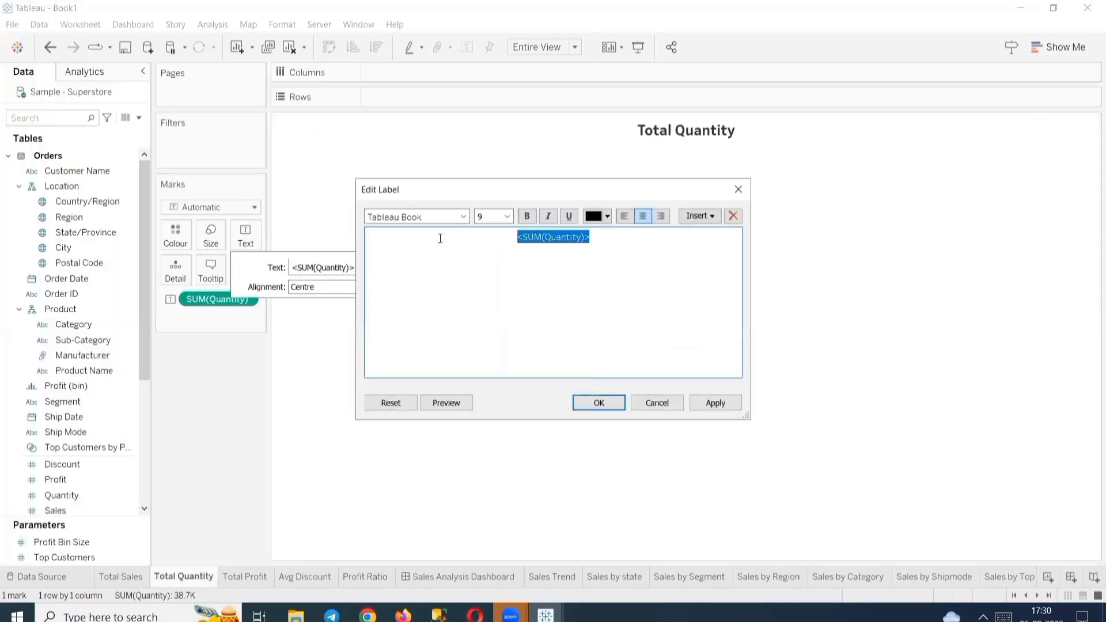
pyautogui.click(506, 216)
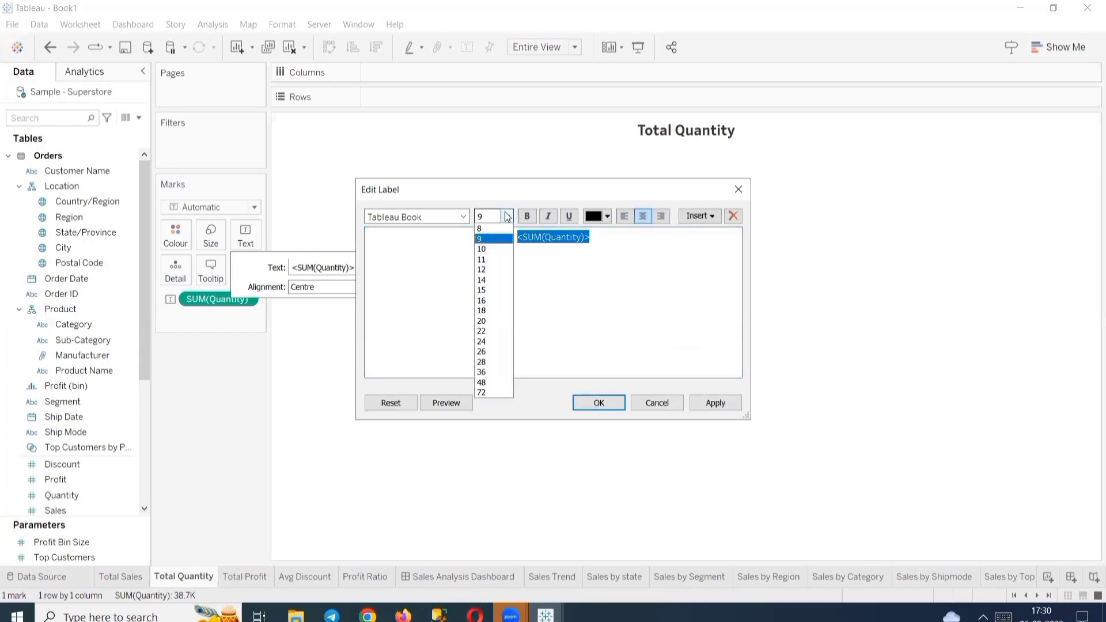
pyautogui.click(488, 294)
pyautogui.click(714, 400)
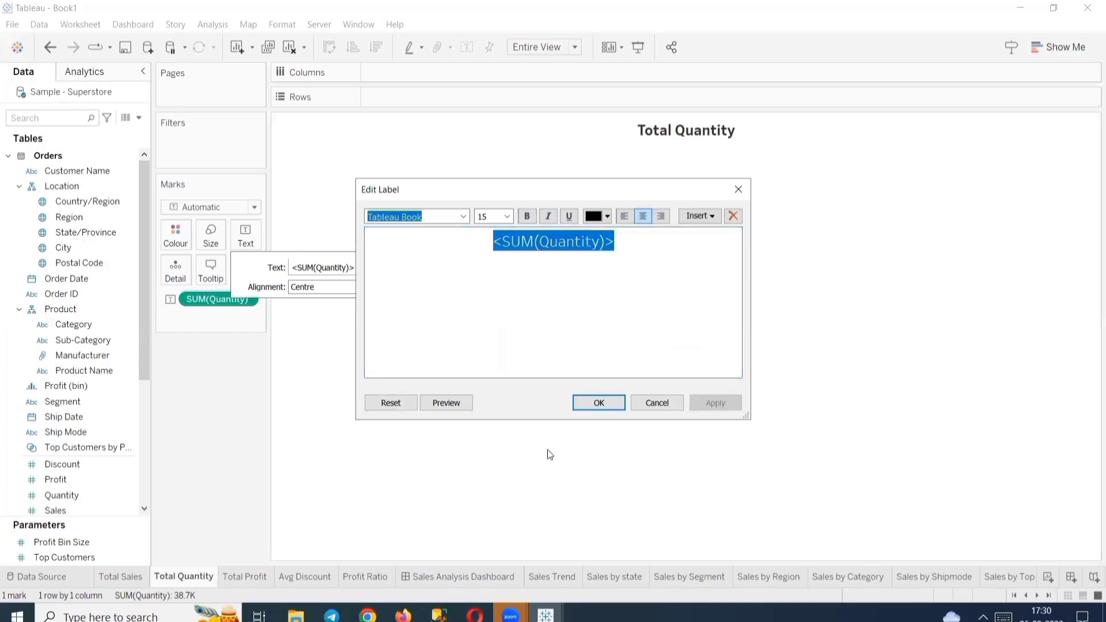
pyautogui.click(594, 401)
pyautogui.click(476, 570)
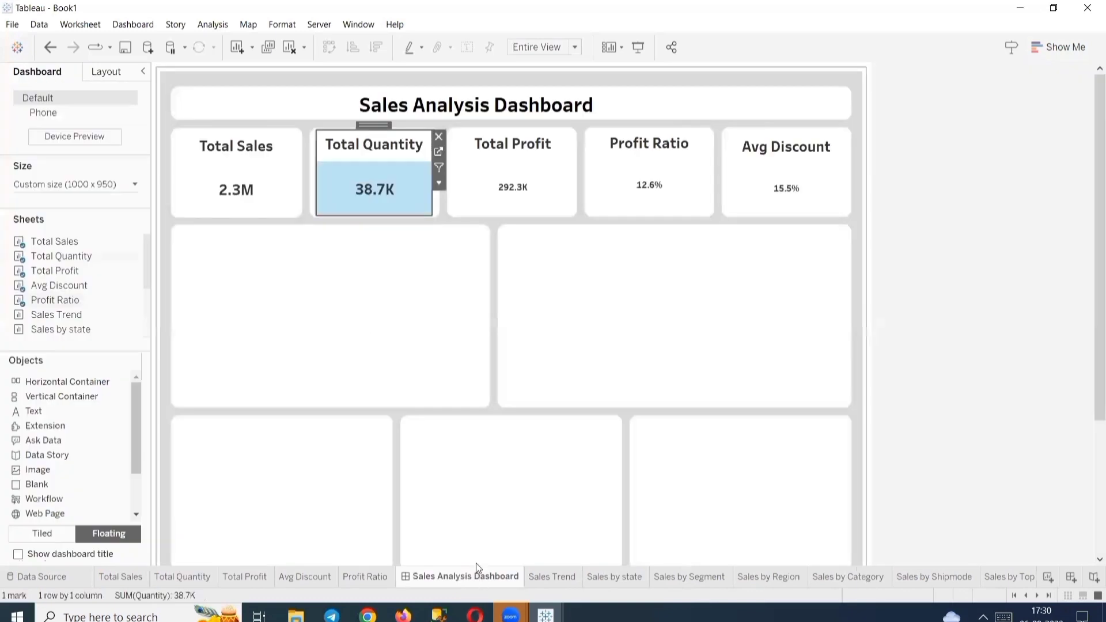
# On the Total Profit worksheet, set the font size of the SUM(Profit) label text to 15.
pyautogui.click(561, 172)
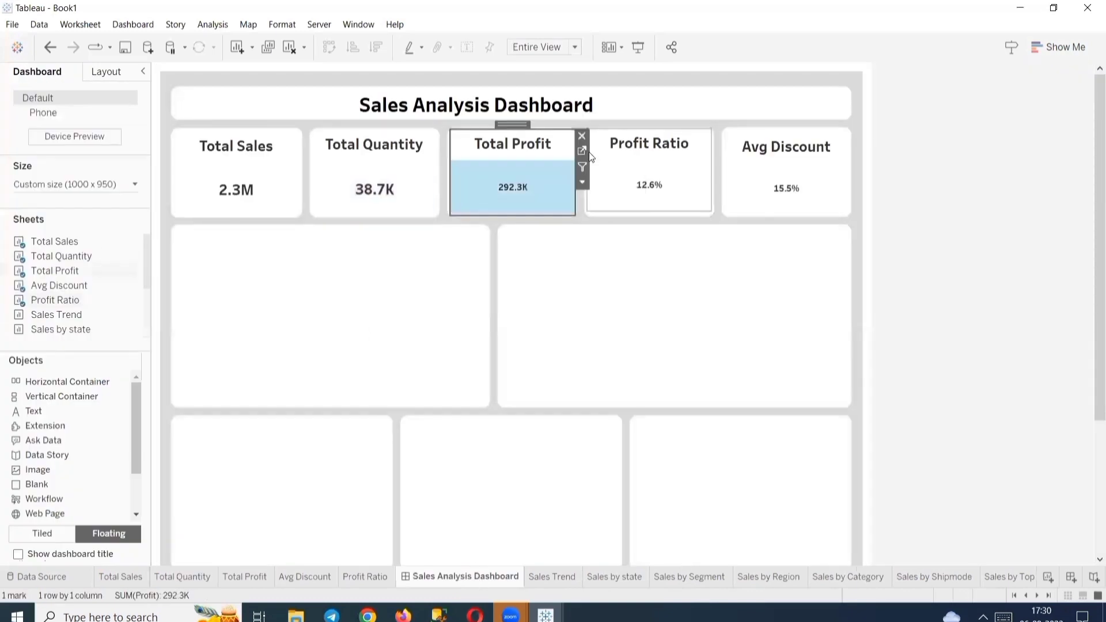
pyautogui.click(582, 151)
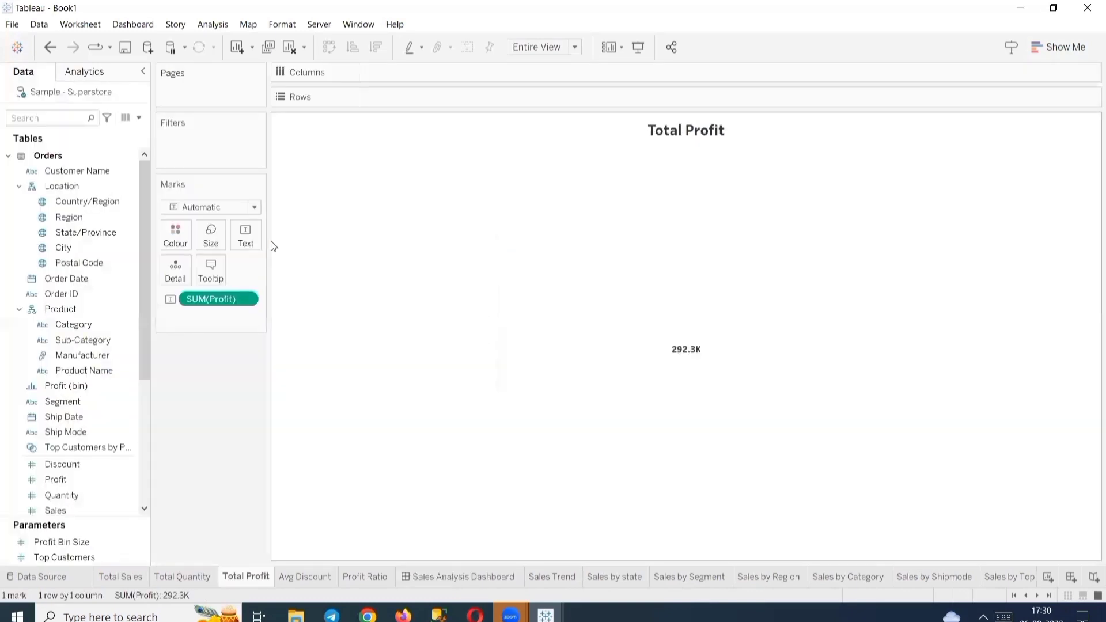
pyautogui.click(245, 236)
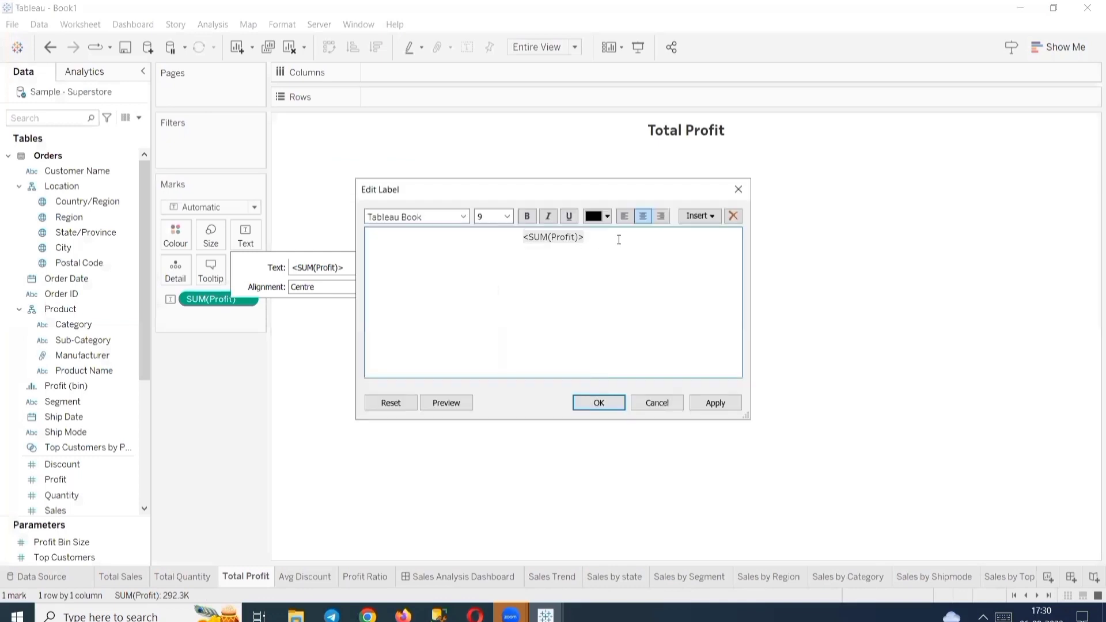
pyautogui.moveTo(619, 239); pyautogui.dragTo(477, 235)
pyautogui.click(509, 216)
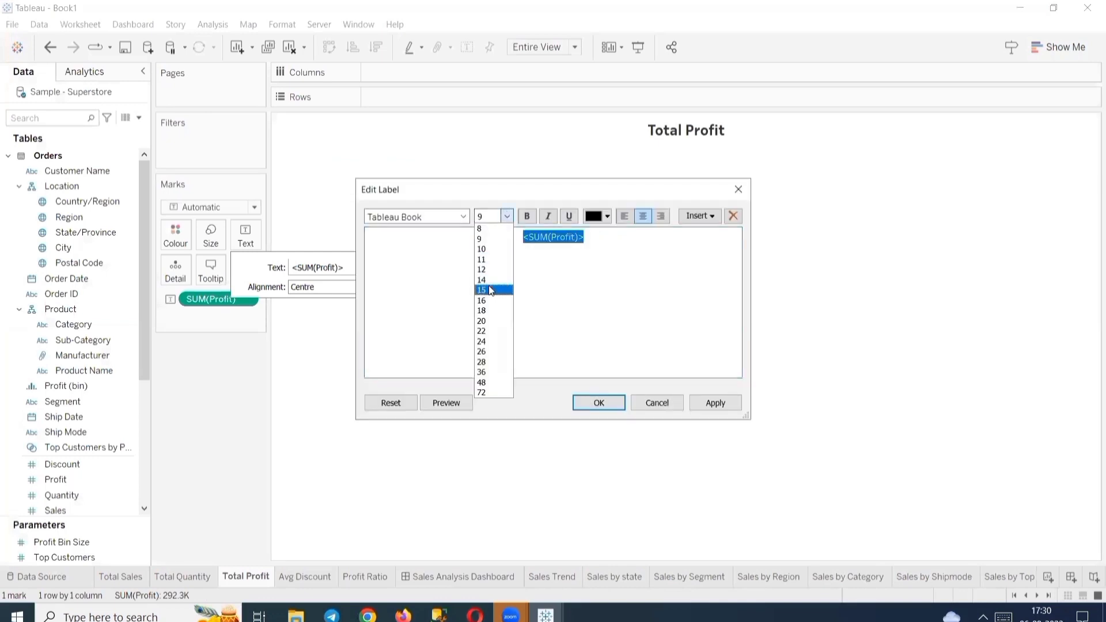
pyautogui.click(495, 286)
pyautogui.click(700, 399)
pyautogui.click(600, 403)
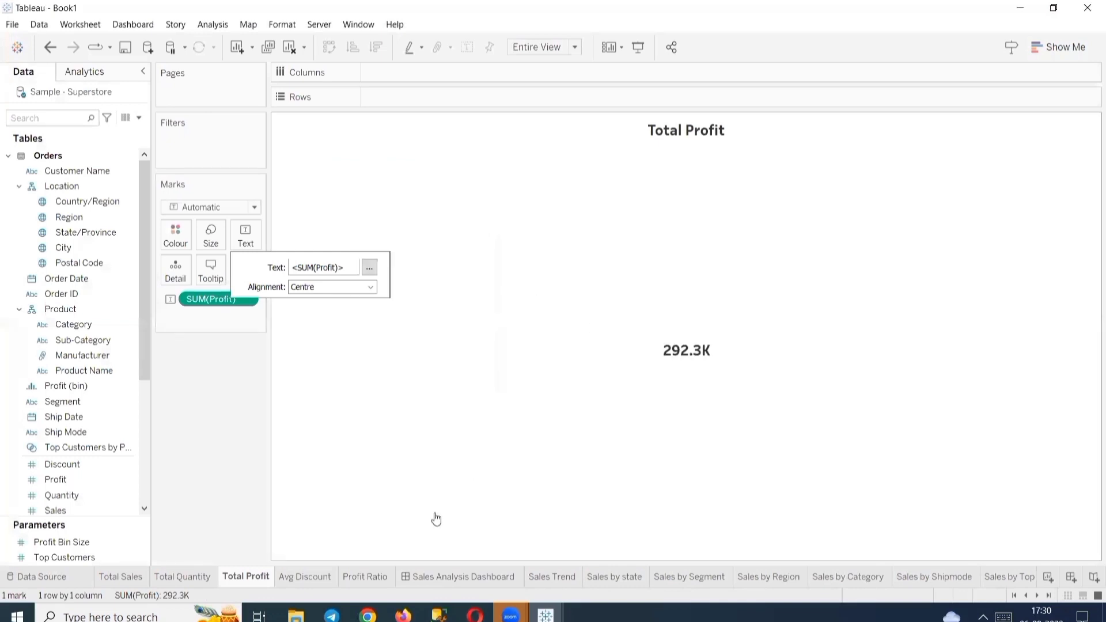
# On the Avg Discount worksheet, set the font size of the AVG(Discount) label text to 15.
pyautogui.click(306, 578)
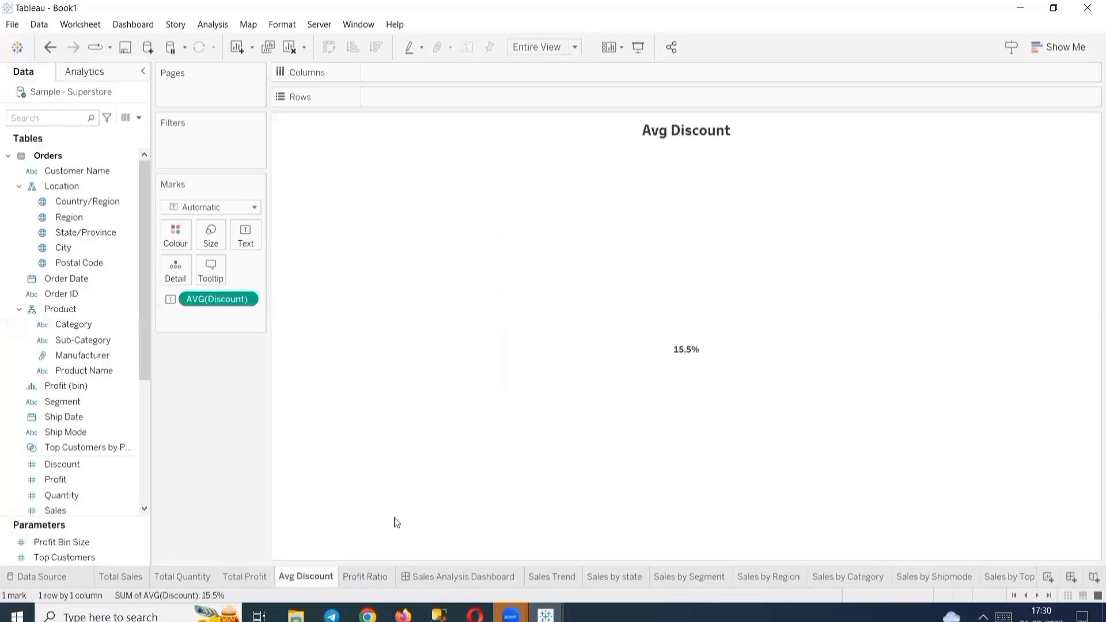
pyautogui.click(245, 237)
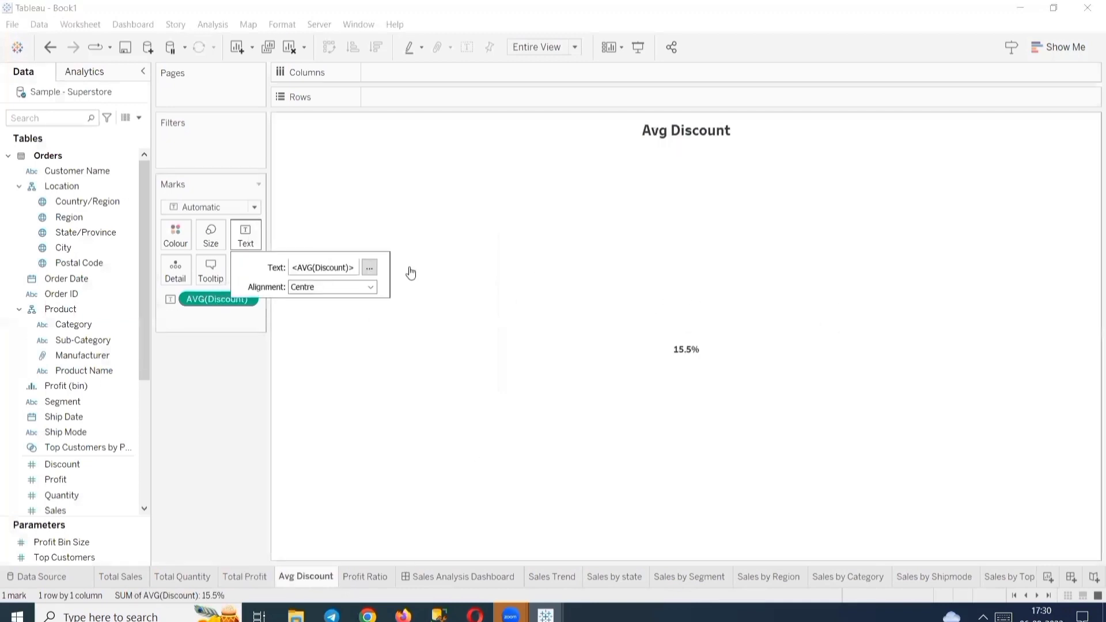
pyautogui.click(369, 267)
pyautogui.moveTo(622, 237); pyautogui.dragTo(493, 237)
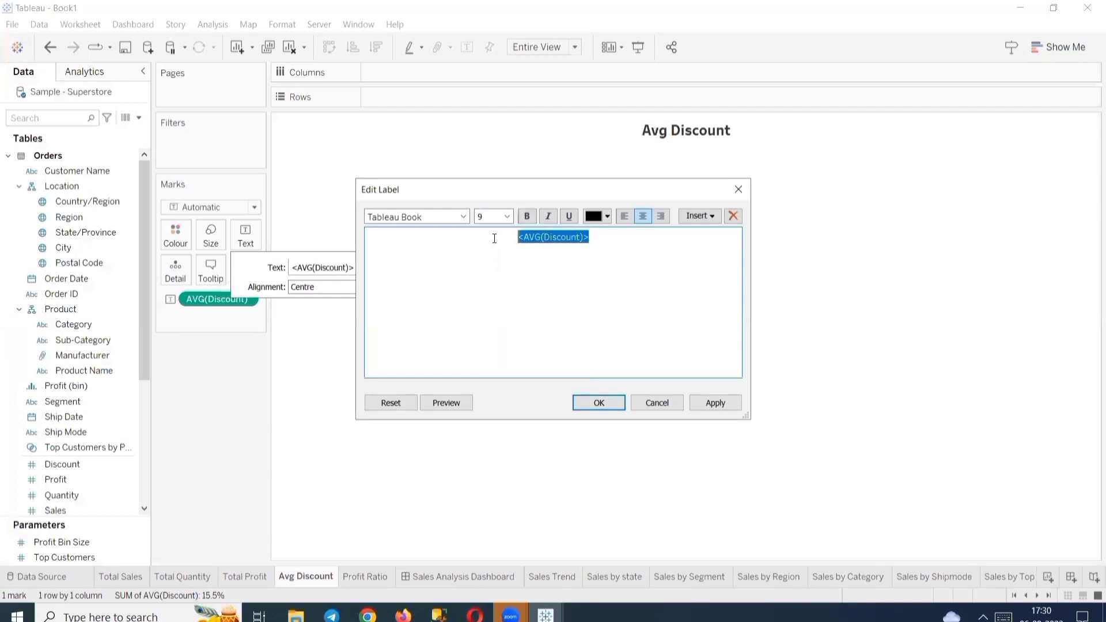
pyautogui.click(506, 216)
pyautogui.click(494, 290)
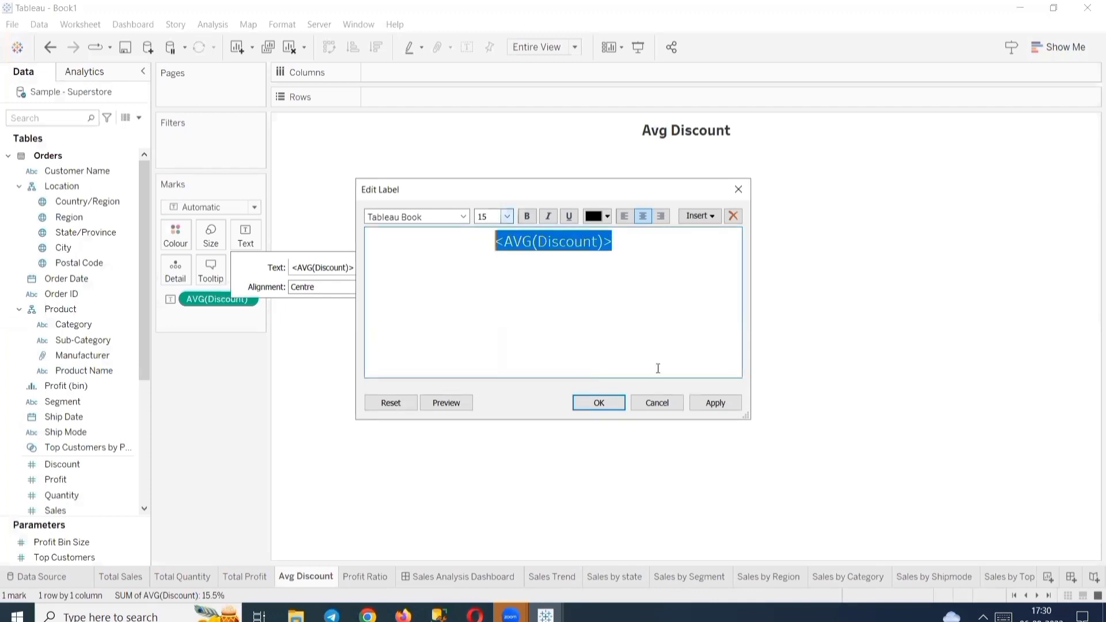
pyautogui.click(715, 402)
pyautogui.click(596, 404)
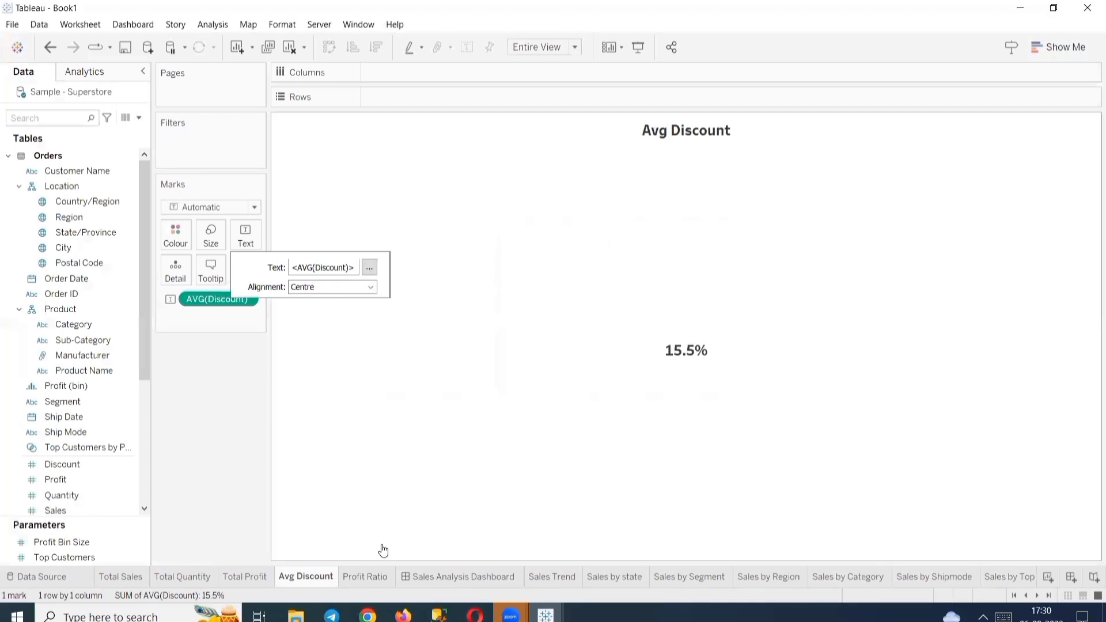
# On the Profit Ratio worksheet, set the font size of the AGG(Profit Ratio) label text to 15, returning to the Sales Analysis Dashboard.
pyautogui.click(376, 573)
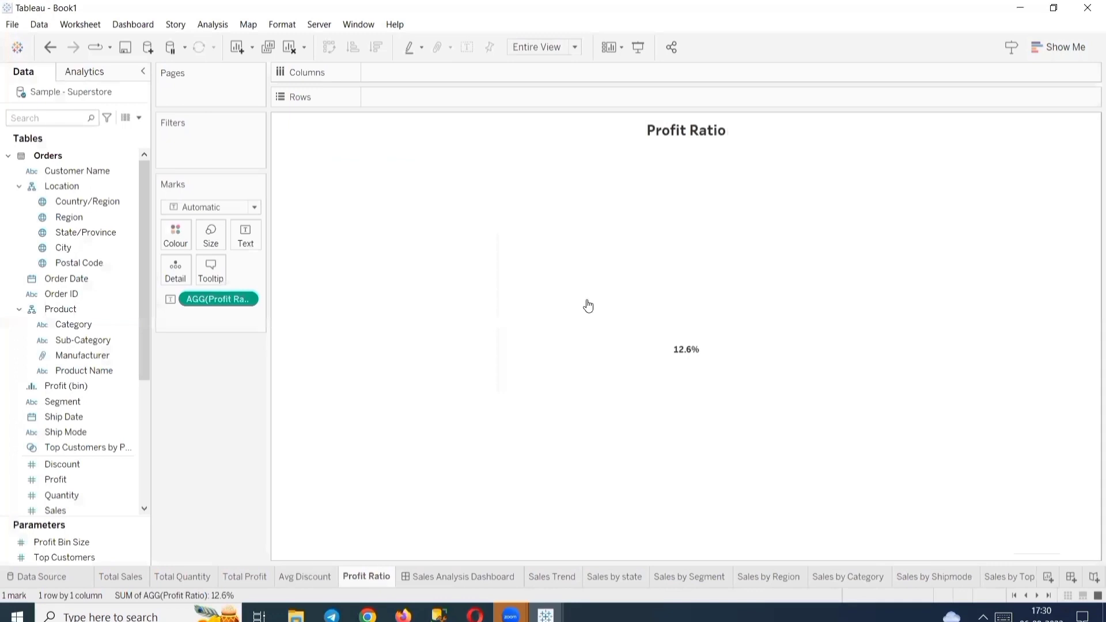
pyautogui.click(246, 235)
pyautogui.click(369, 267)
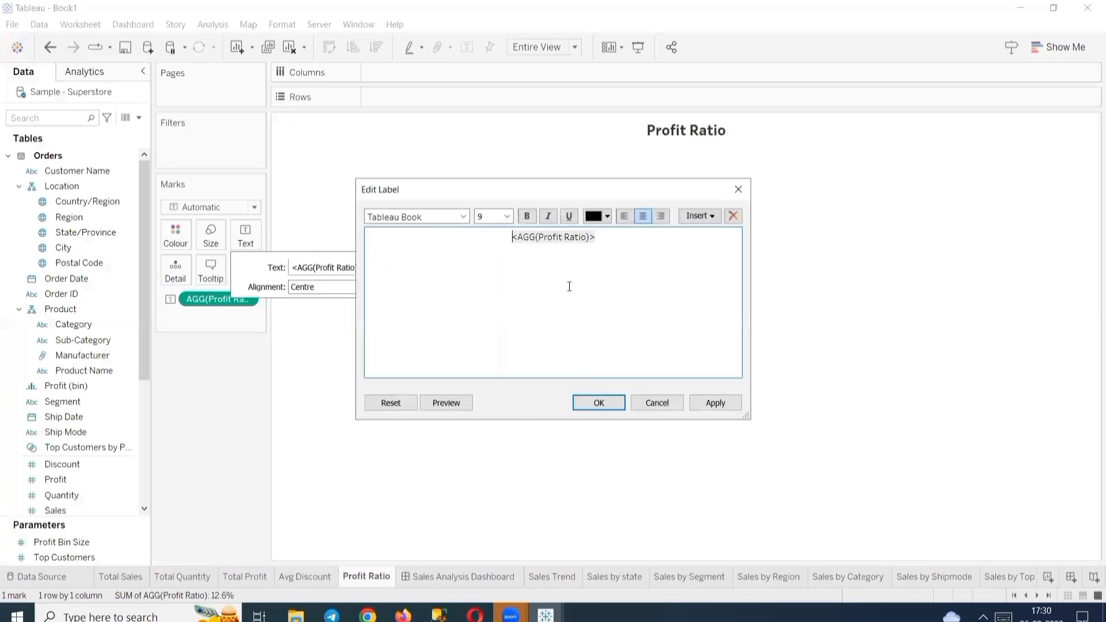
pyautogui.doubleClick(555, 243)
pyautogui.click(507, 216)
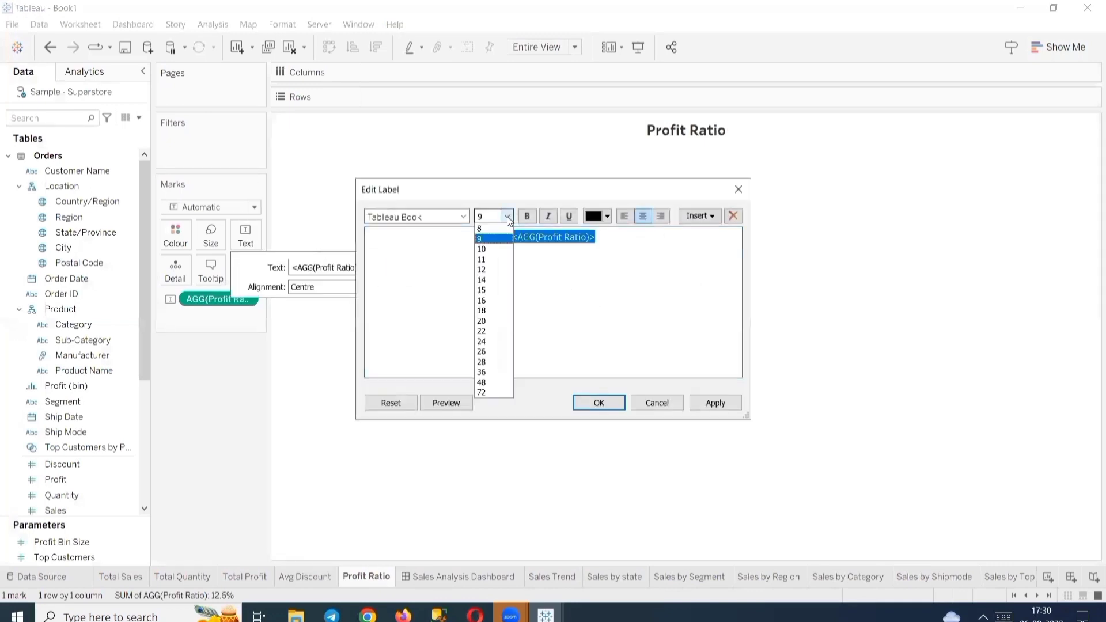
pyautogui.click(492, 289)
pyautogui.click(598, 402)
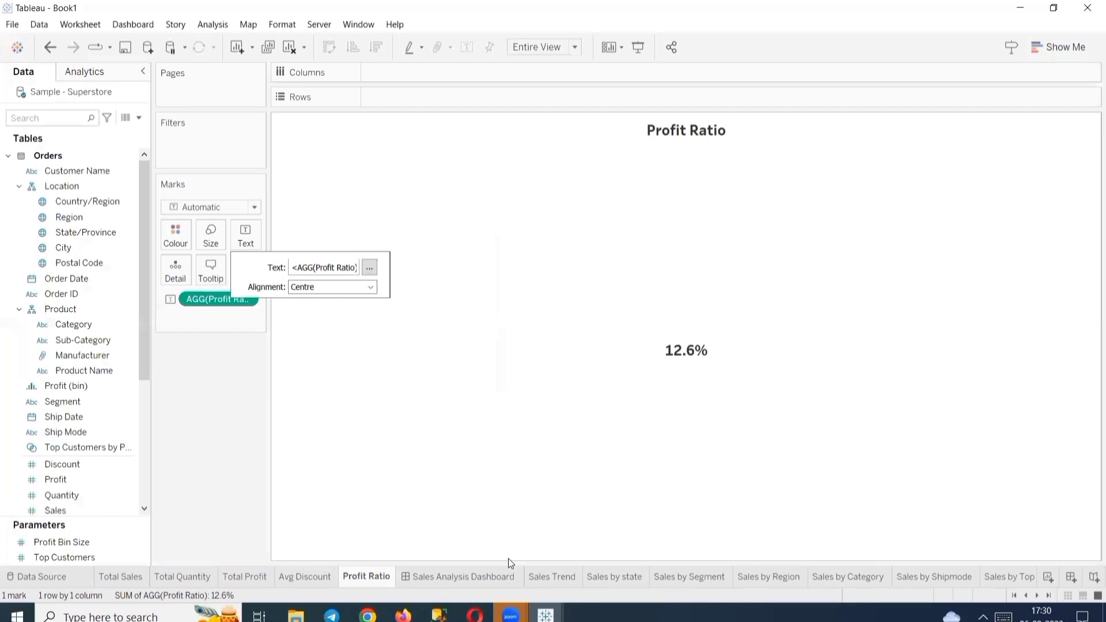
pyautogui.click(493, 576)
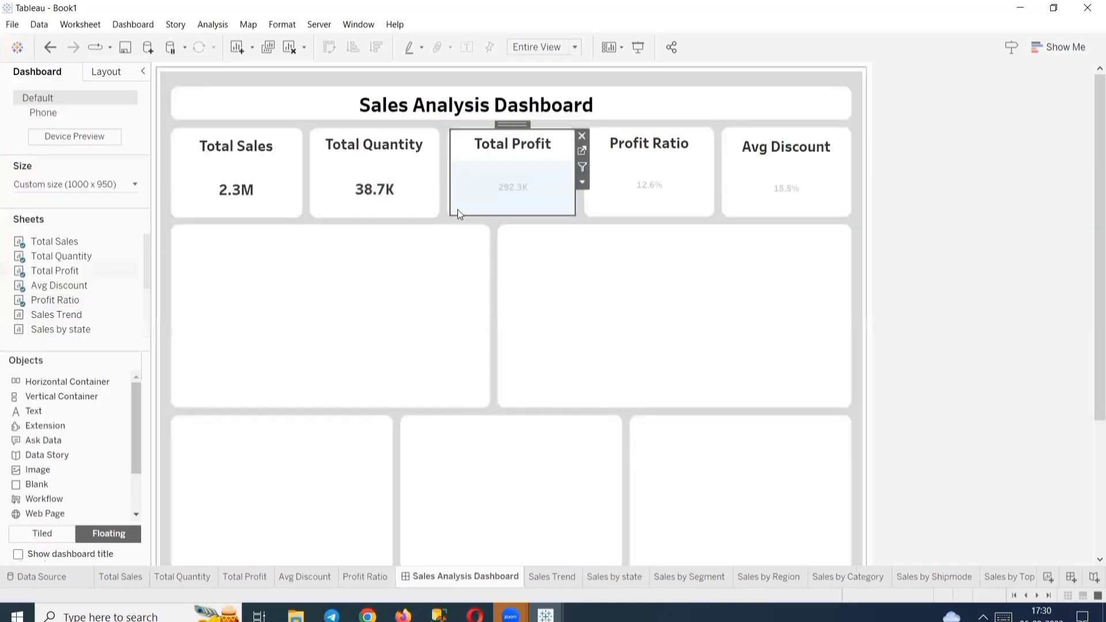
pyautogui.click(1038, 241)
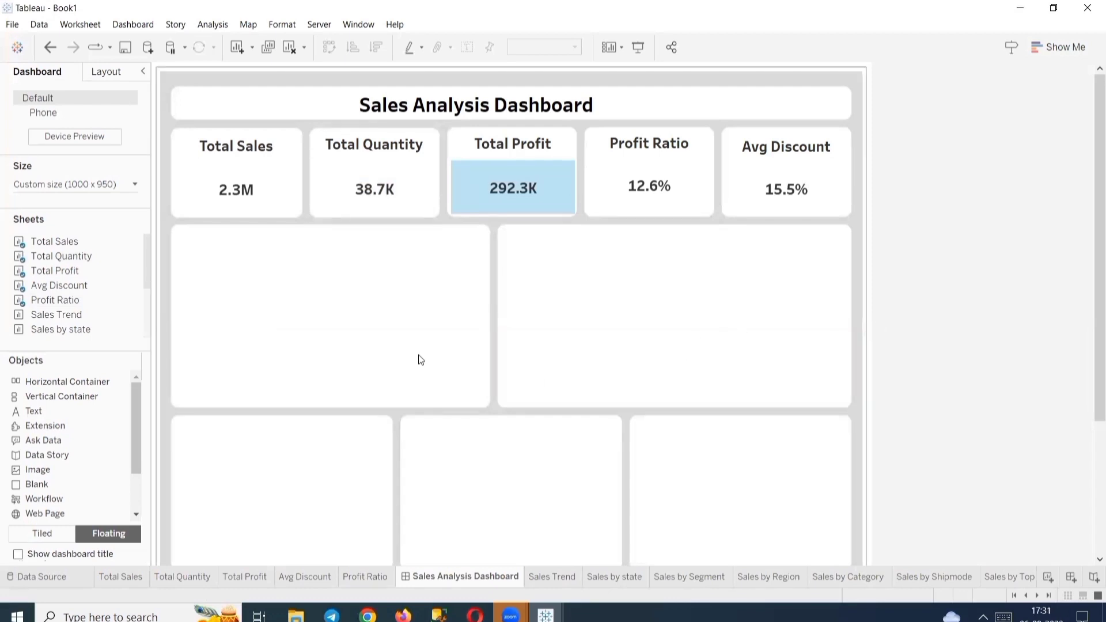
# Place the Sales Trend sheet as a floating object in the first large card below the KPI row and resize it to the card.
pyautogui.moveTo(70, 329)
pyautogui.moveTo(64, 316); pyautogui.dragTo(174, 227)
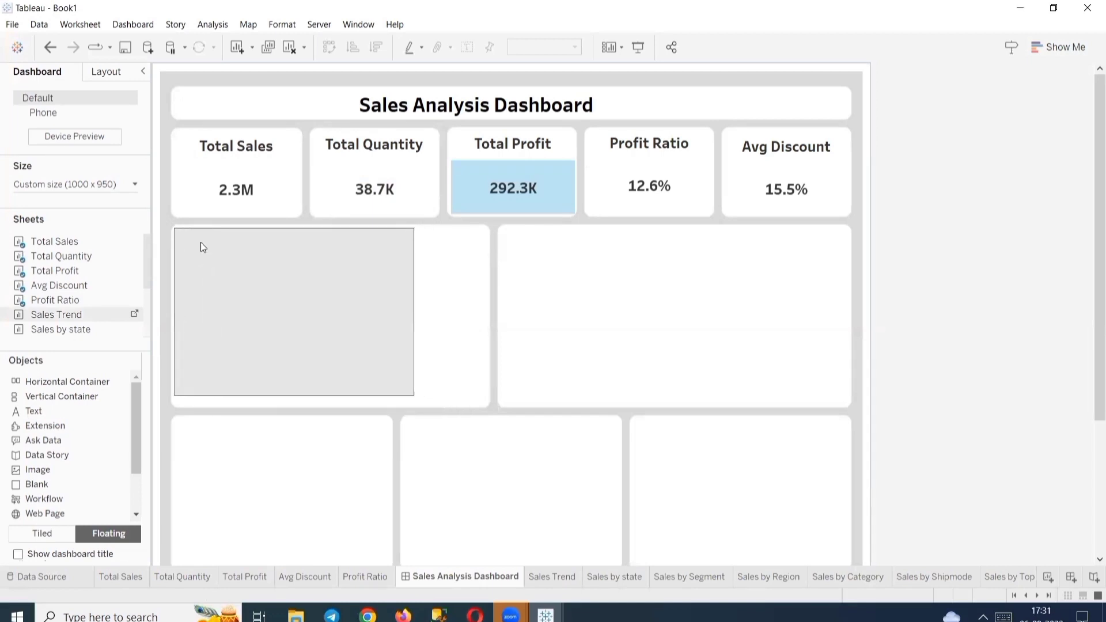
pyautogui.moveTo(415, 392); pyautogui.dragTo(489, 405)
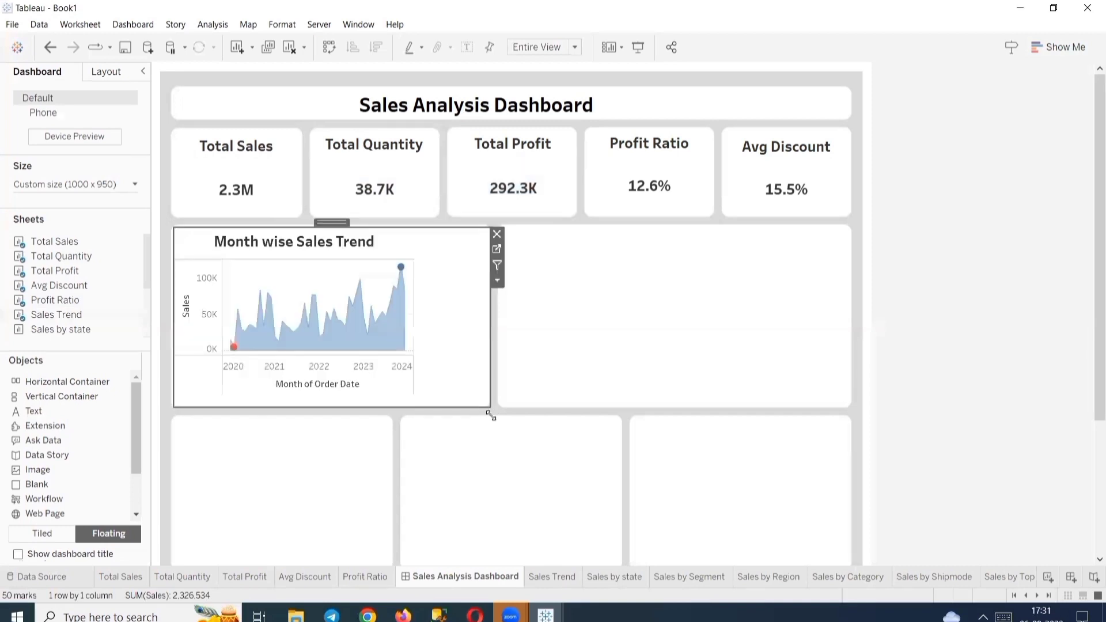
# Clear the Sales axis title of the Month wise Sales Trend chart and narrow its vertical axis area.
pyautogui.click(181, 312)
pyautogui.click(189, 313)
pyautogui.click(185, 318)
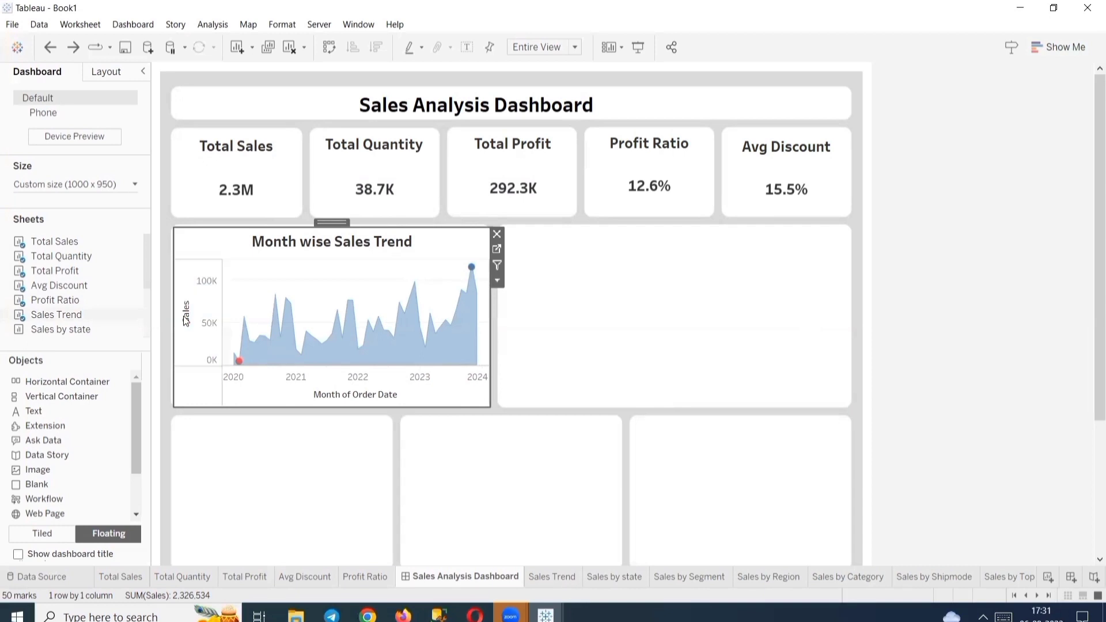
pyautogui.rightClick(188, 336)
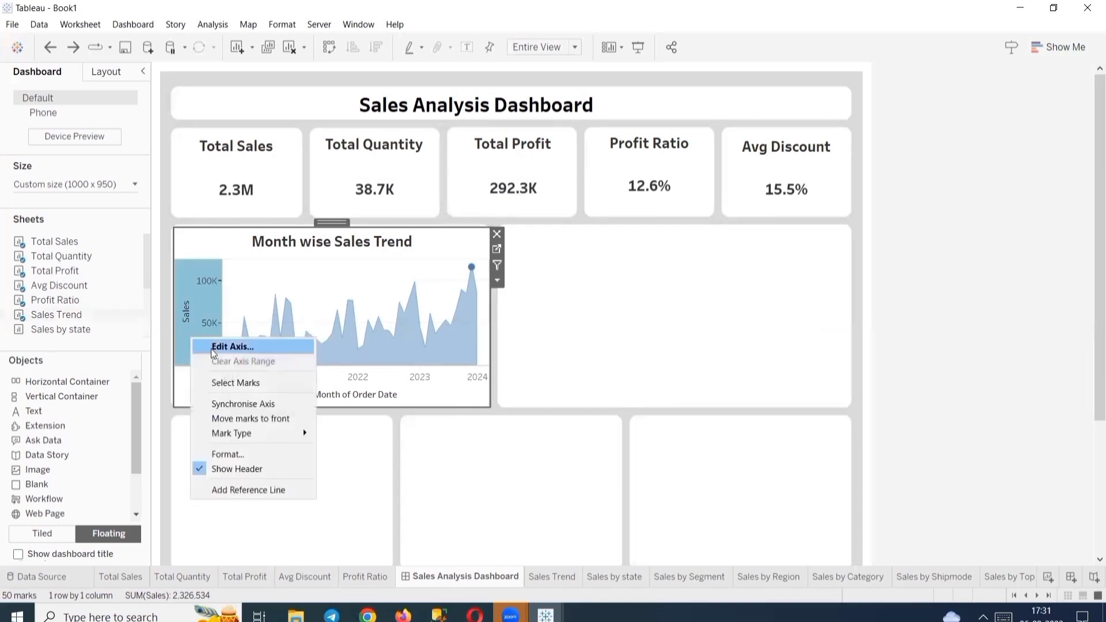
pyautogui.click(360, 377)
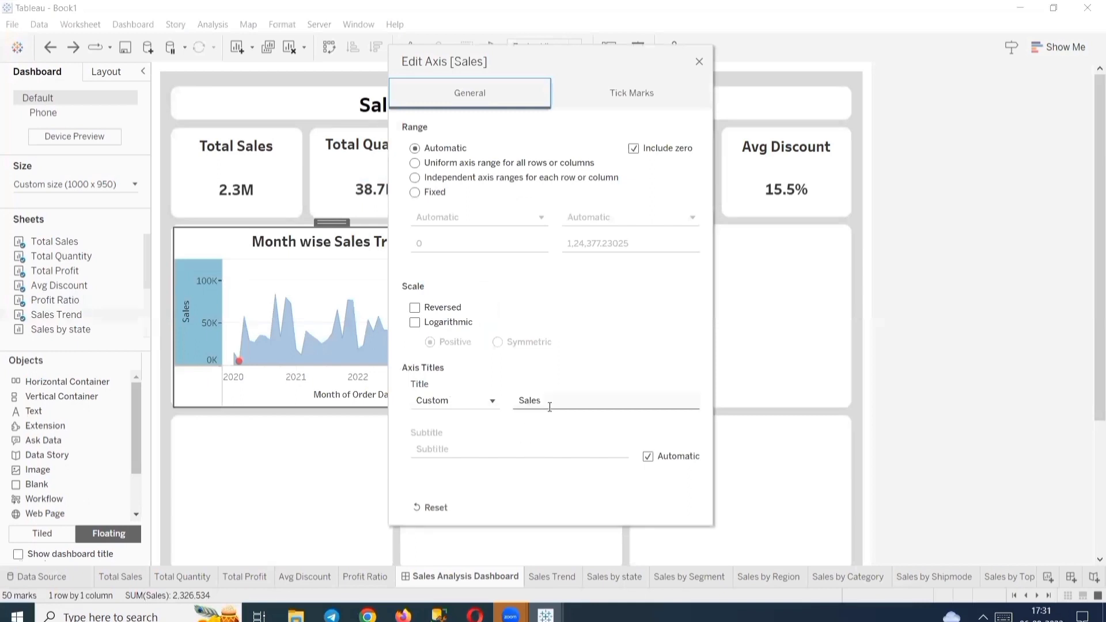
pyautogui.click(562, 406)
pyautogui.write('Title')
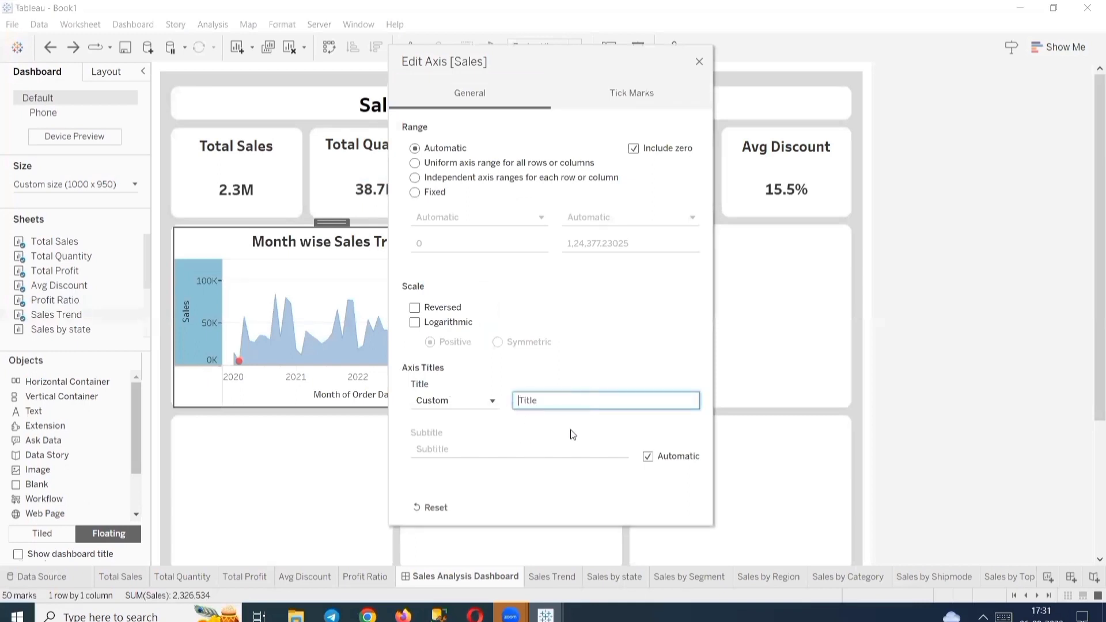
pyautogui.moveTo(608, 73); pyautogui.dragTo(520, 81)
pyautogui.click(609, 71)
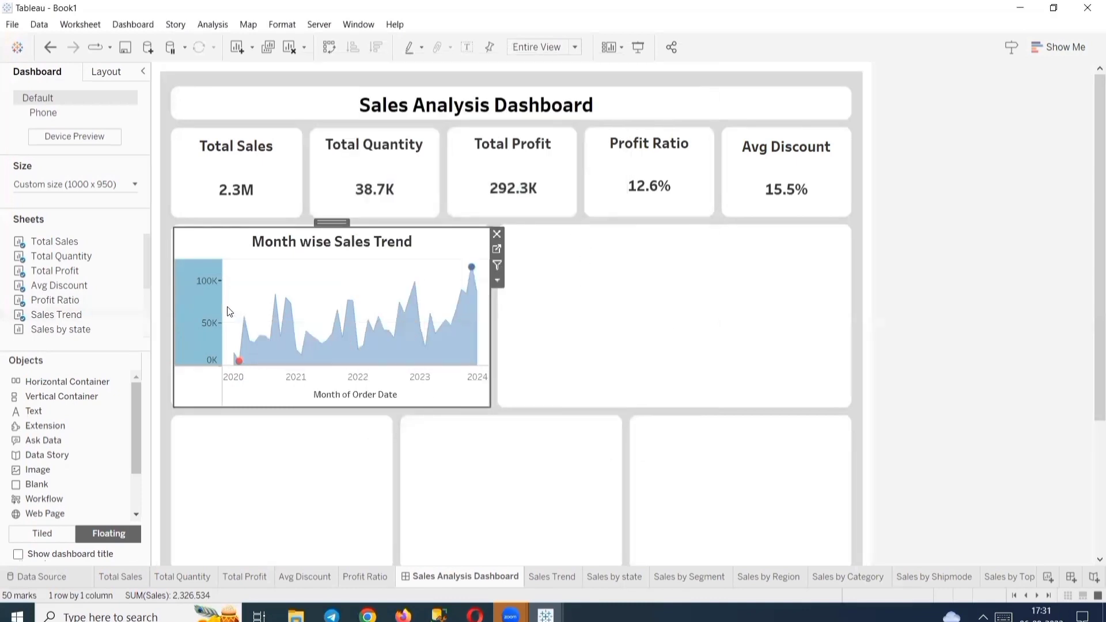
pyautogui.moveTo(220, 307); pyautogui.dragTo(200, 306)
pyautogui.click(585, 328)
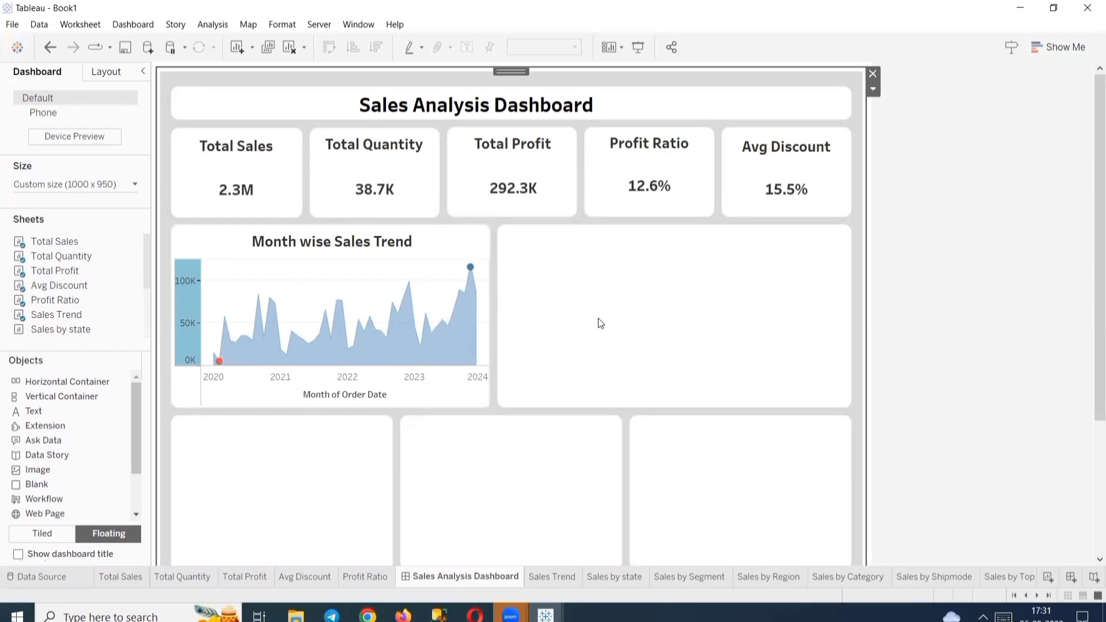
# Place the Sales by state sheet as a floating object in the large card beside the trend chart and resize it to the card.
pyautogui.moveTo(60, 256); pyautogui.dragTo(62, 264)
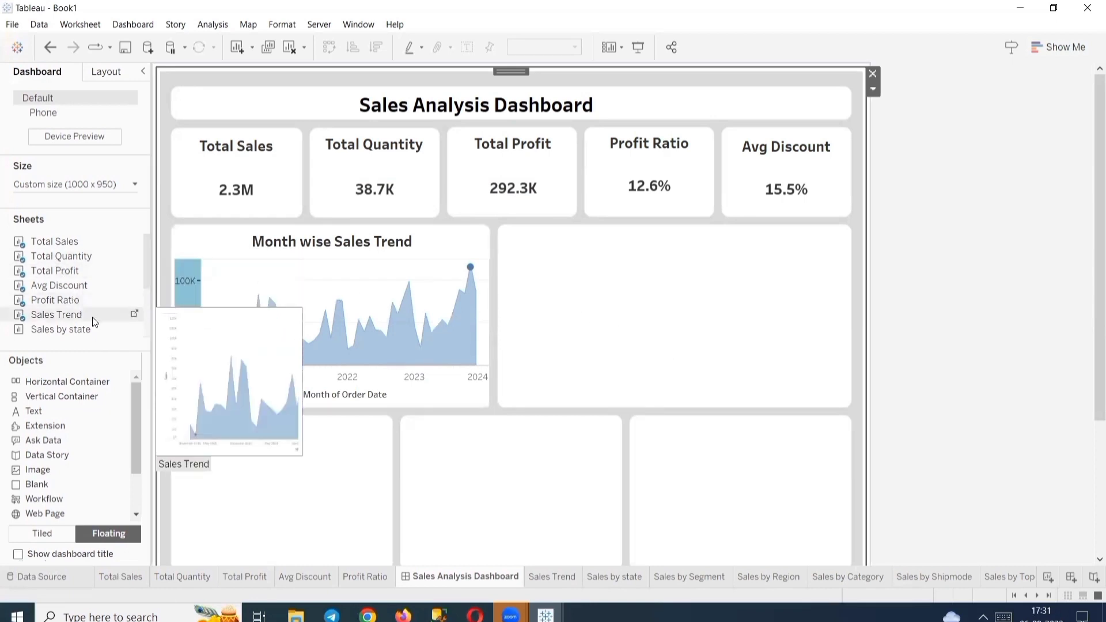
pyautogui.moveTo(78, 328); pyautogui.dragTo(500, 227)
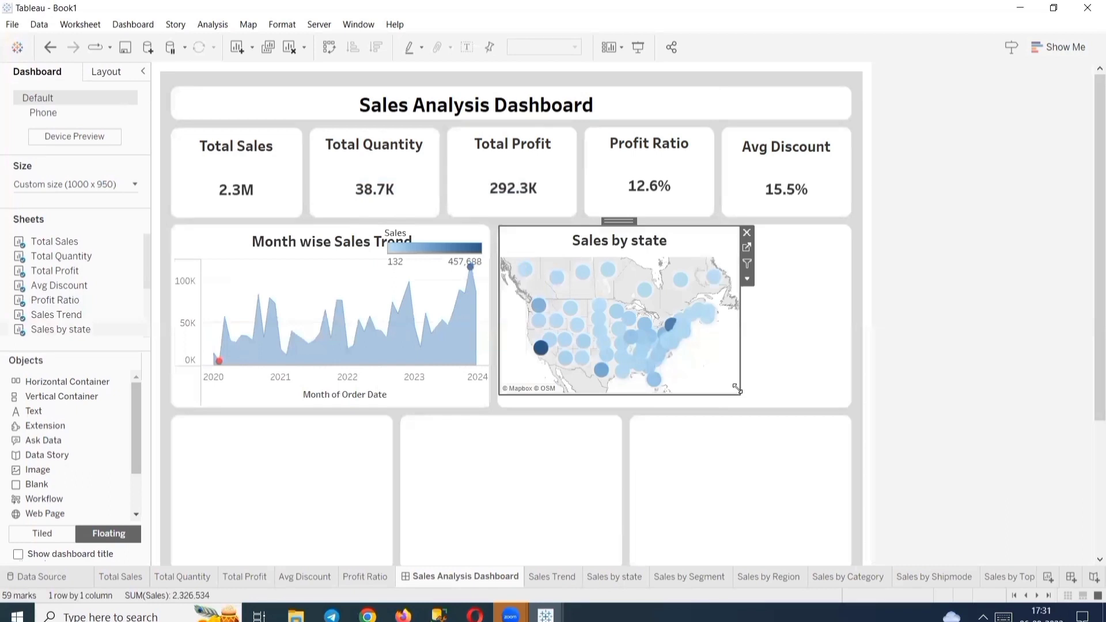
pyautogui.moveTo(738, 394); pyautogui.dragTo(848, 406)
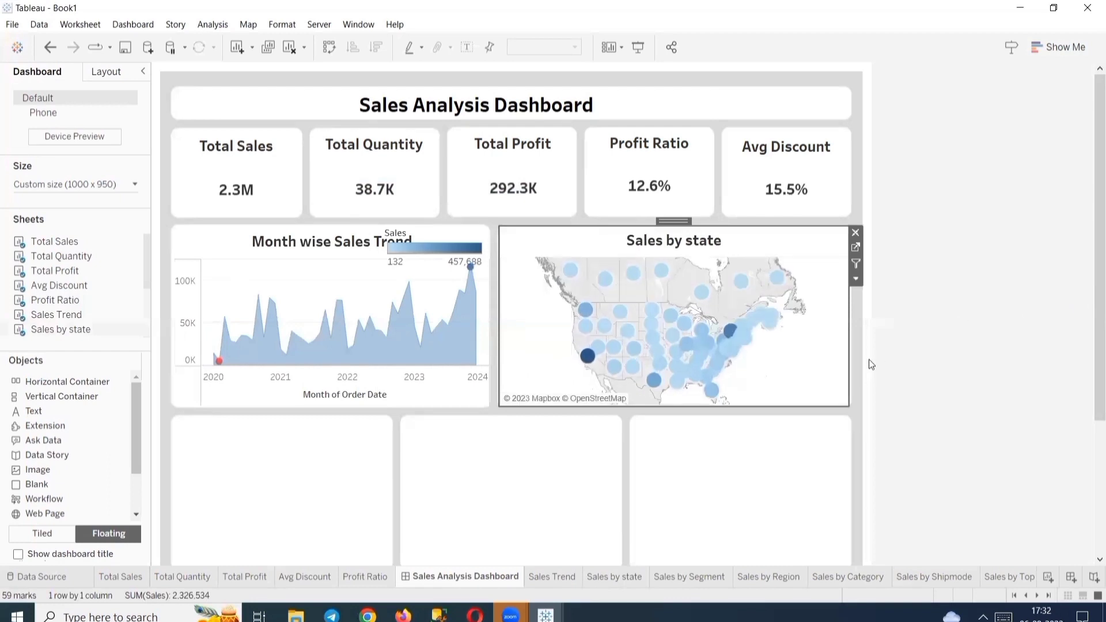
# Reduce the size of the circle marks on the Sales by state worksheet's map, returning to the Sales Analysis Dashboard.
pyautogui.click(853, 248)
pyautogui.click(214, 241)
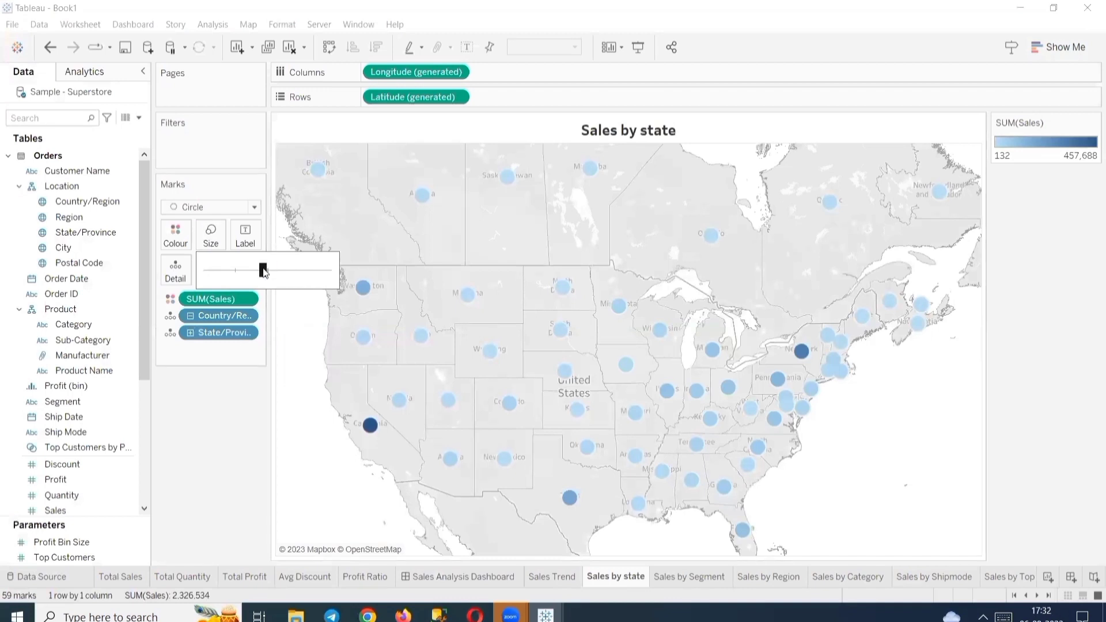
pyautogui.moveTo(256, 277); pyautogui.dragTo(247, 274)
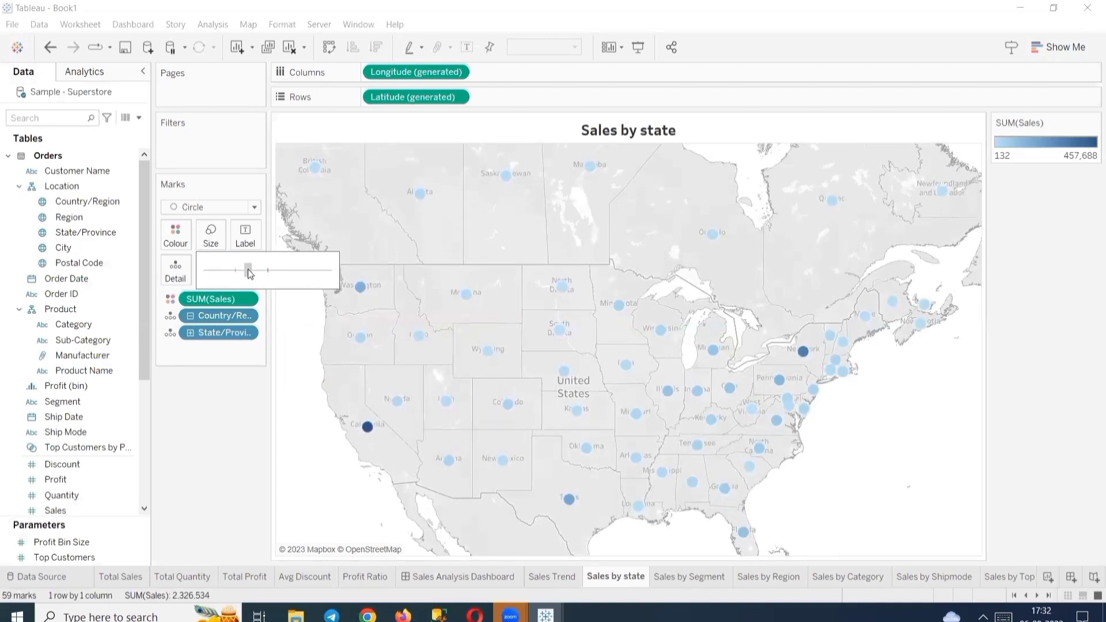
pyautogui.click(495, 576)
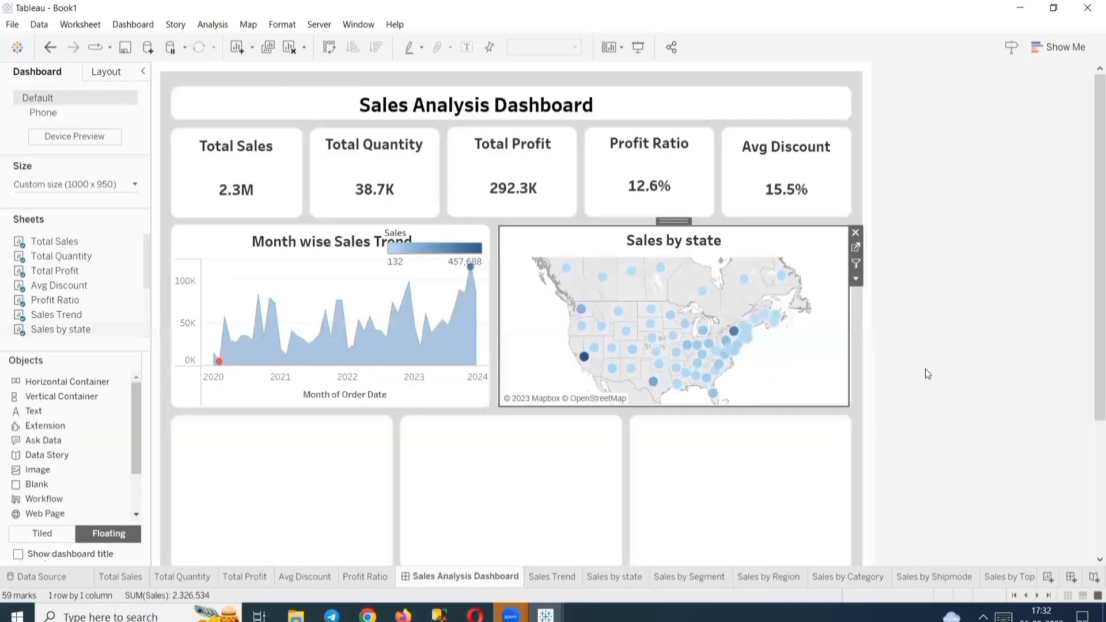
pyautogui.click(999, 331)
# Place the Sales by Segment sheet as a floating object in the first card of the upper three-card row and resize it to the card.
pyautogui.scroll(-3, 1008, 266)
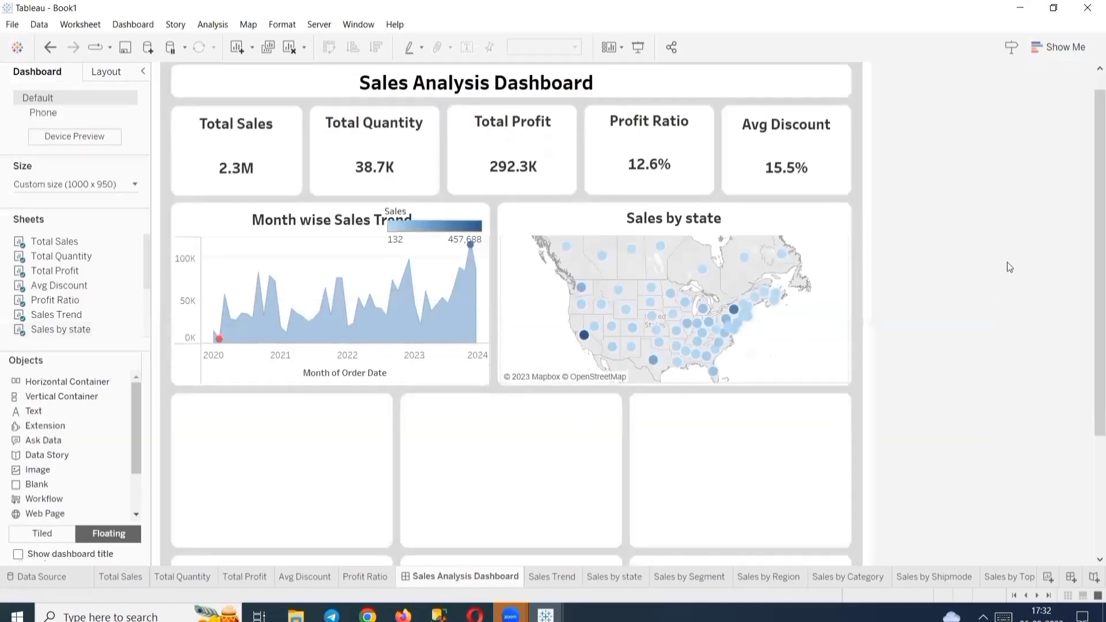
pyautogui.scroll(-3, 1008, 266)
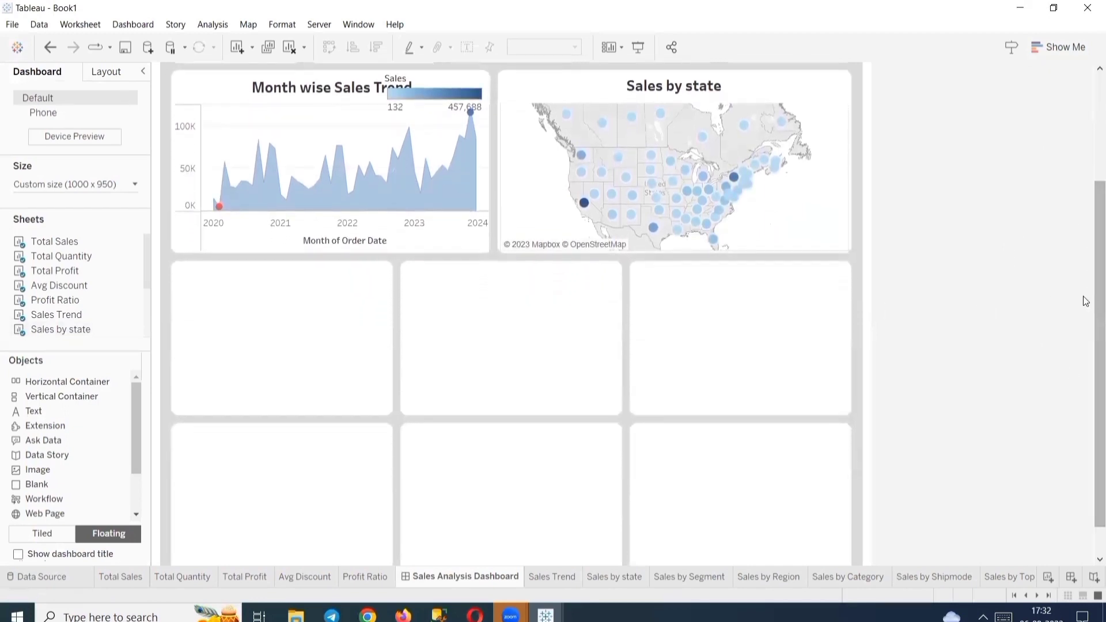
pyautogui.scroll(-1, 1088, 256)
pyautogui.moveTo(80, 300); pyautogui.dragTo(83, 292)
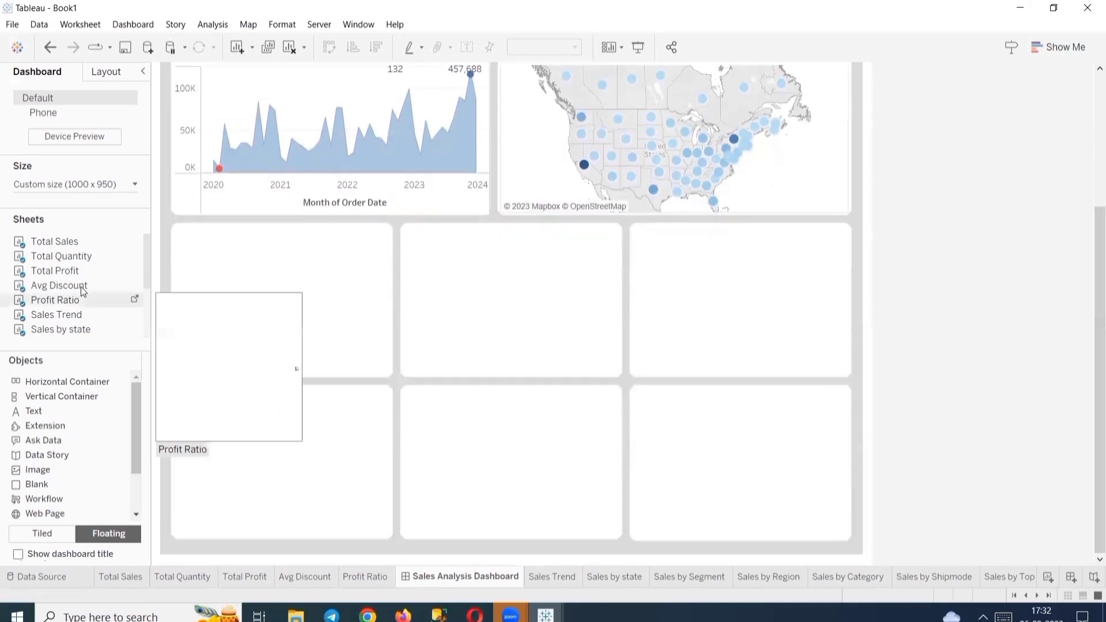
pyautogui.scroll(-2, 84, 292)
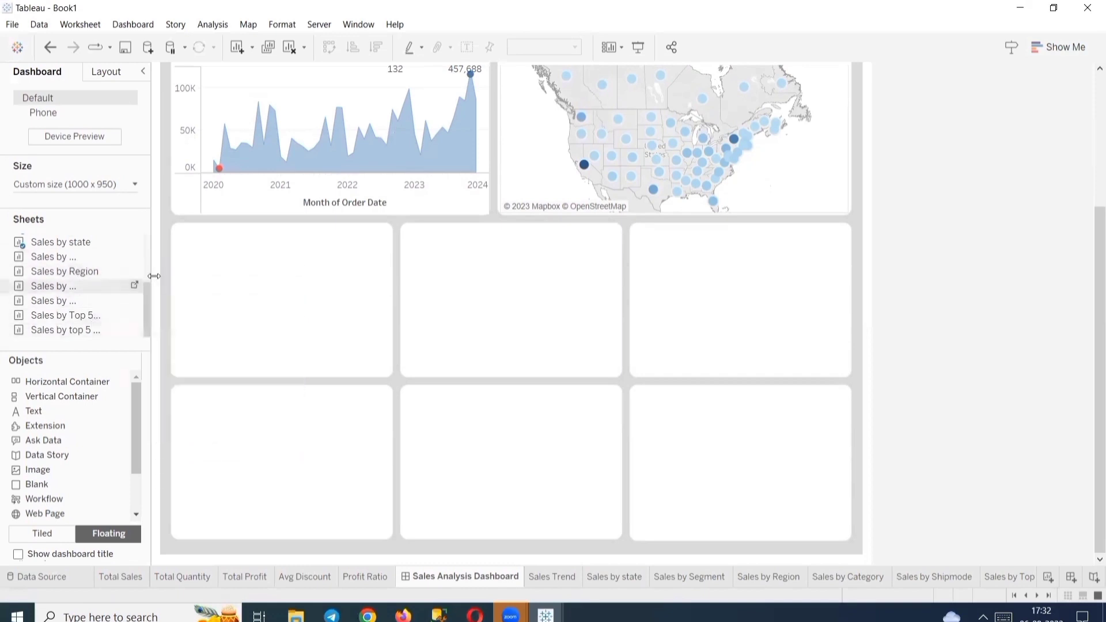
pyautogui.moveTo(151, 274)
pyautogui.mouseDown()
pyautogui.moveTo(182, 274)
pyautogui.moveTo(167, 273)
pyautogui.mouseUp()
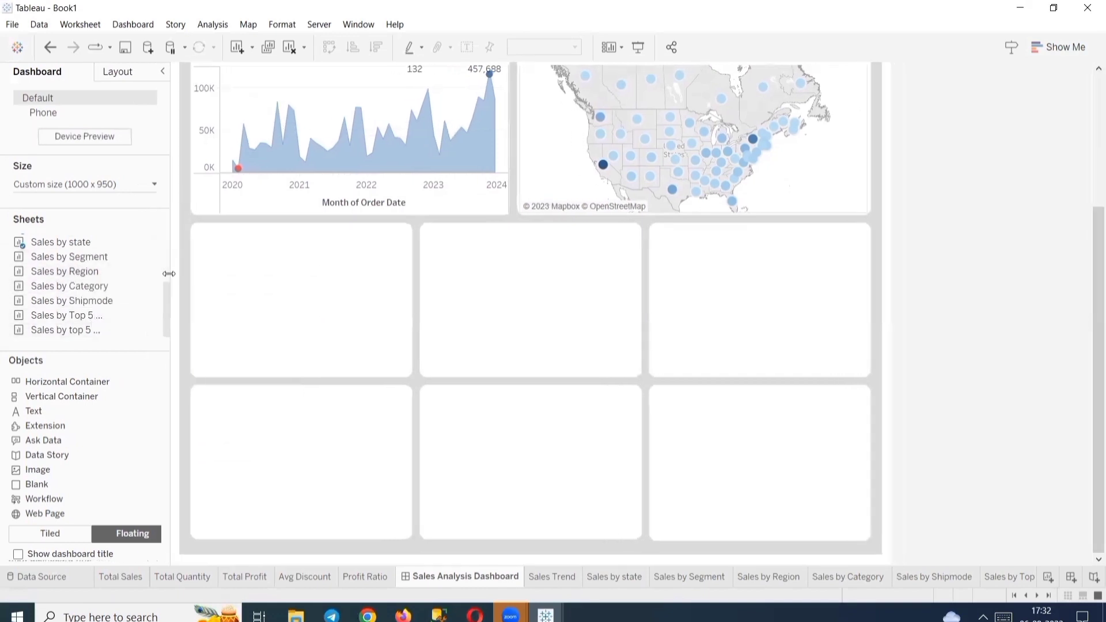
pyautogui.moveTo(86, 259); pyautogui.dragTo(199, 231)
pyautogui.moveTo(392, 361); pyautogui.dragTo(408, 375)
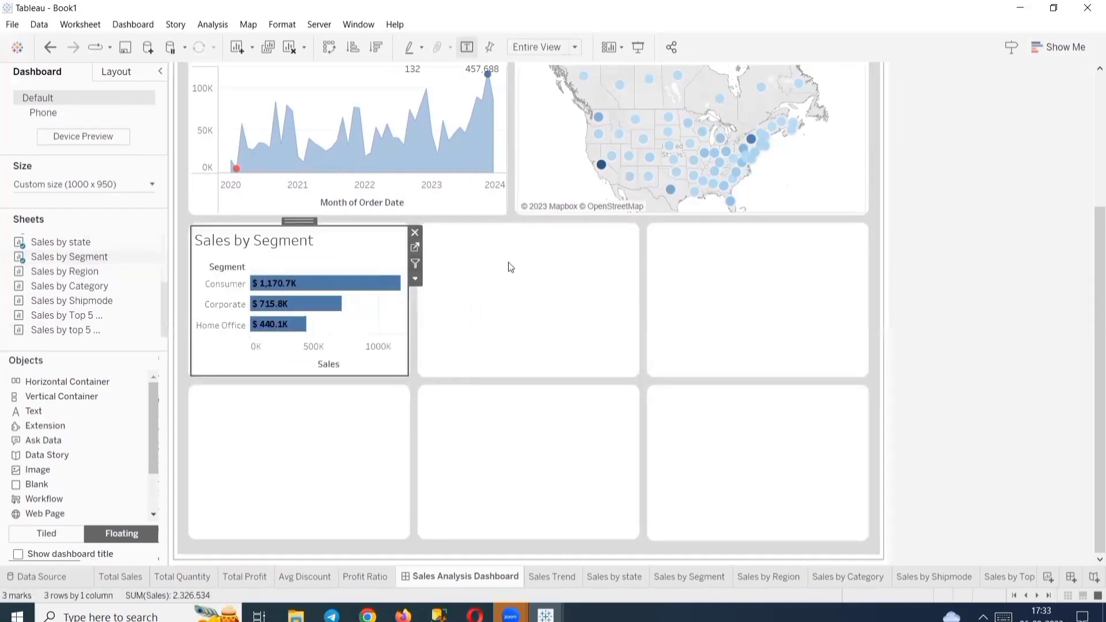
# Hide the Sales axis header and the Segment field label of the Sales by Segment chart.
pyautogui.click(487, 267)
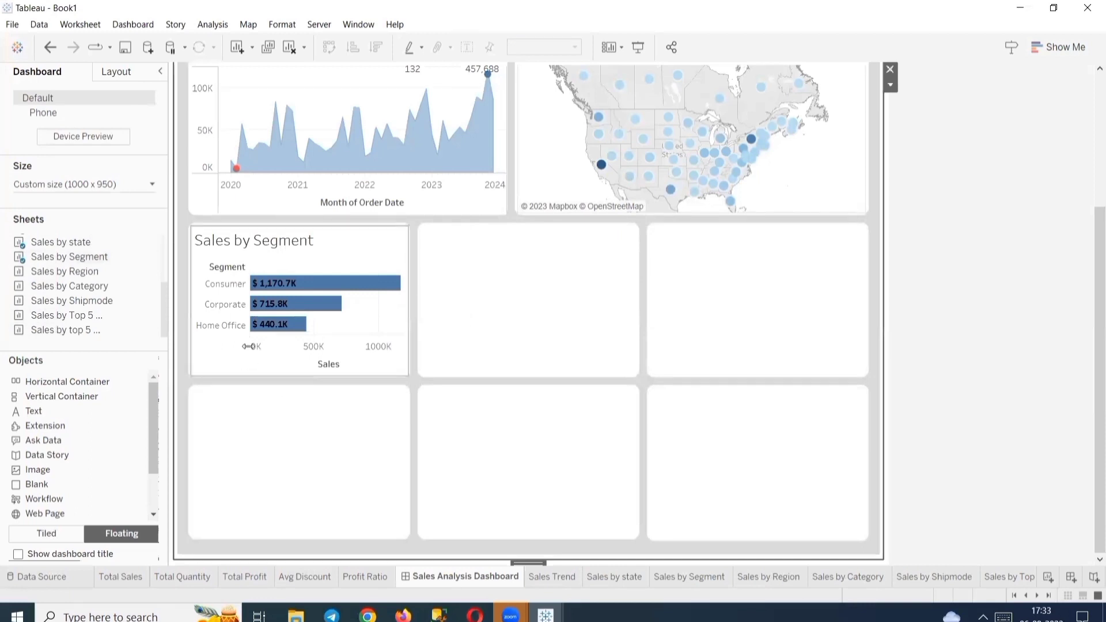
pyautogui.click(280, 344)
pyautogui.rightClick(280, 344)
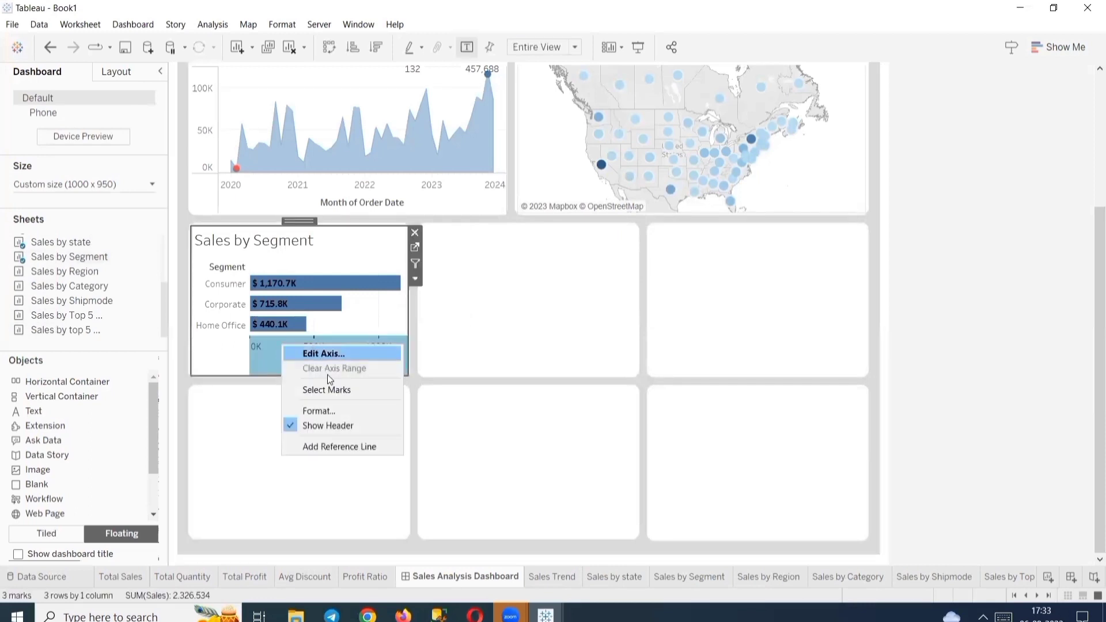
pyautogui.click(348, 425)
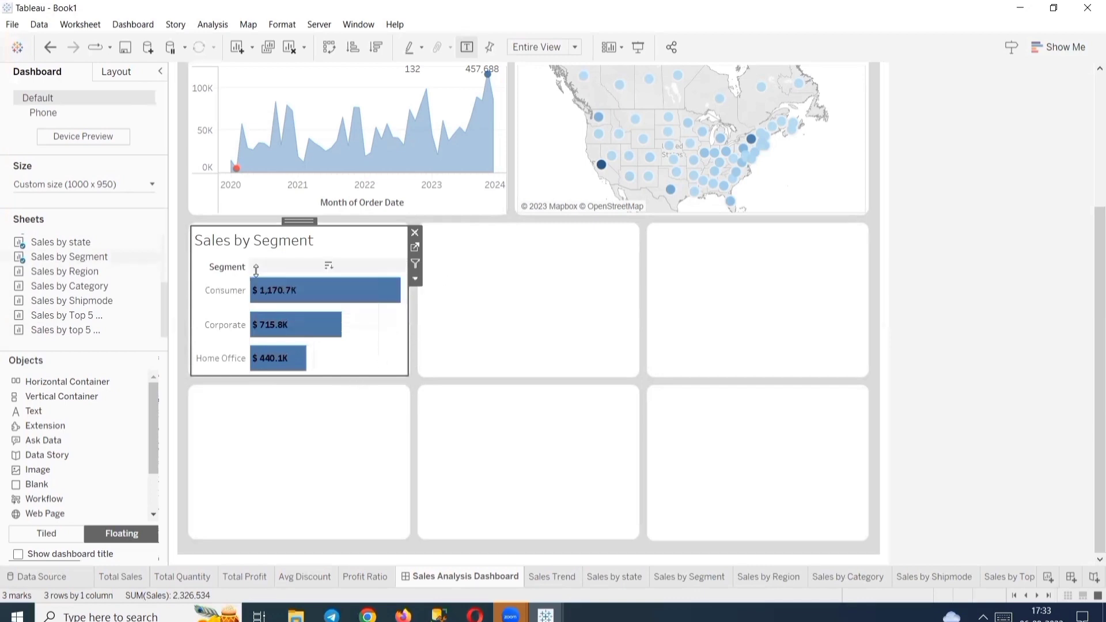
pyautogui.rightClick(222, 272)
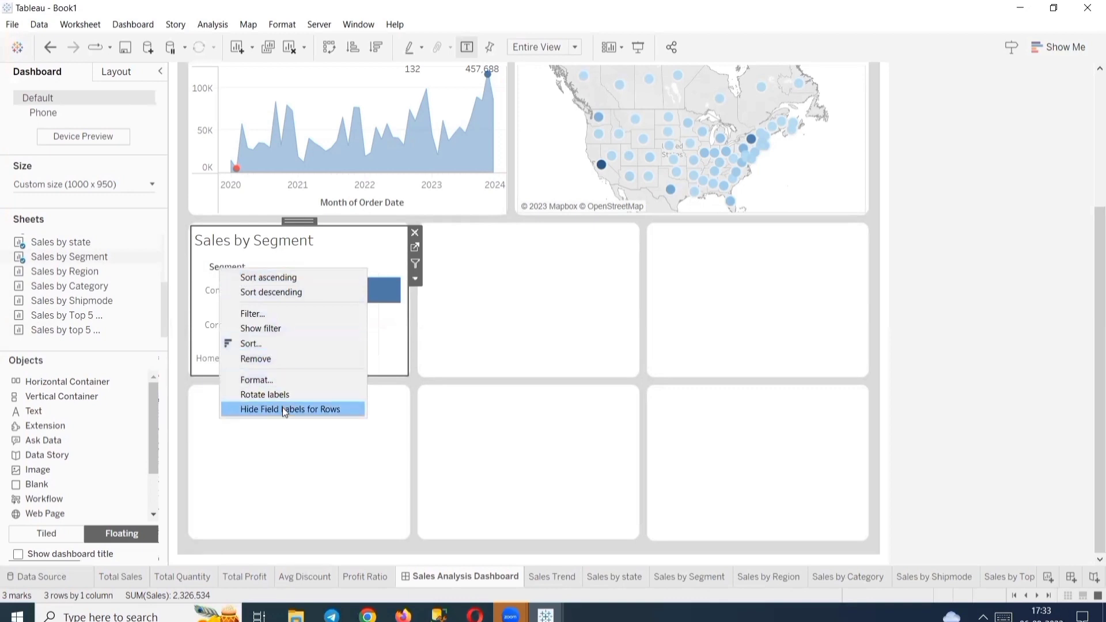
pyautogui.click(297, 406)
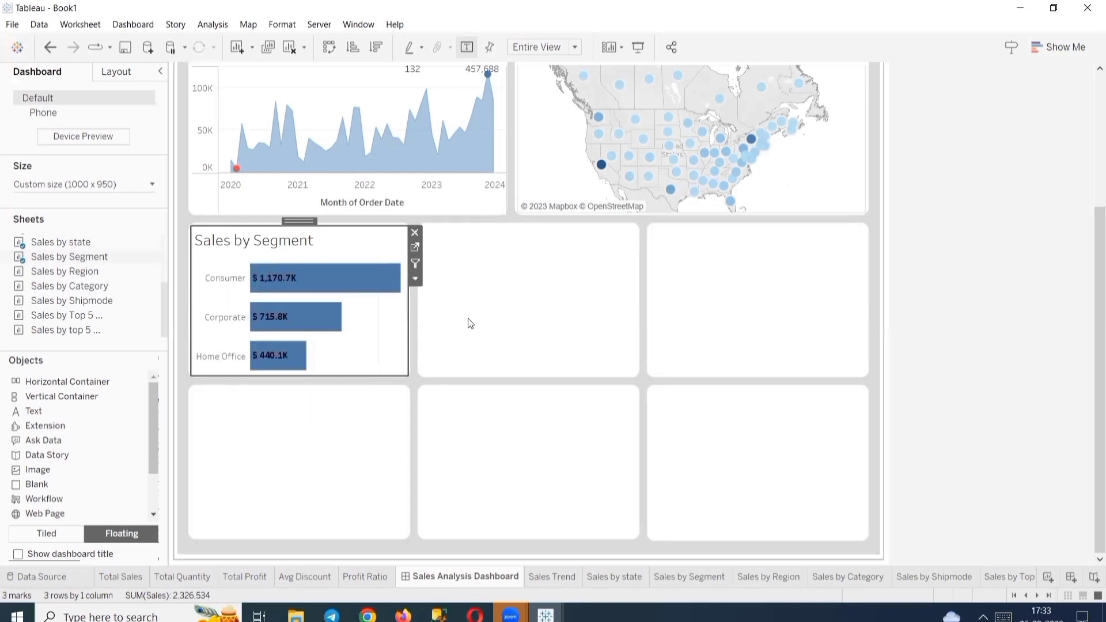
# Format the title of the Sales by Segment chart in the Tableau Bold font.
pyautogui.doubleClick(318, 239)
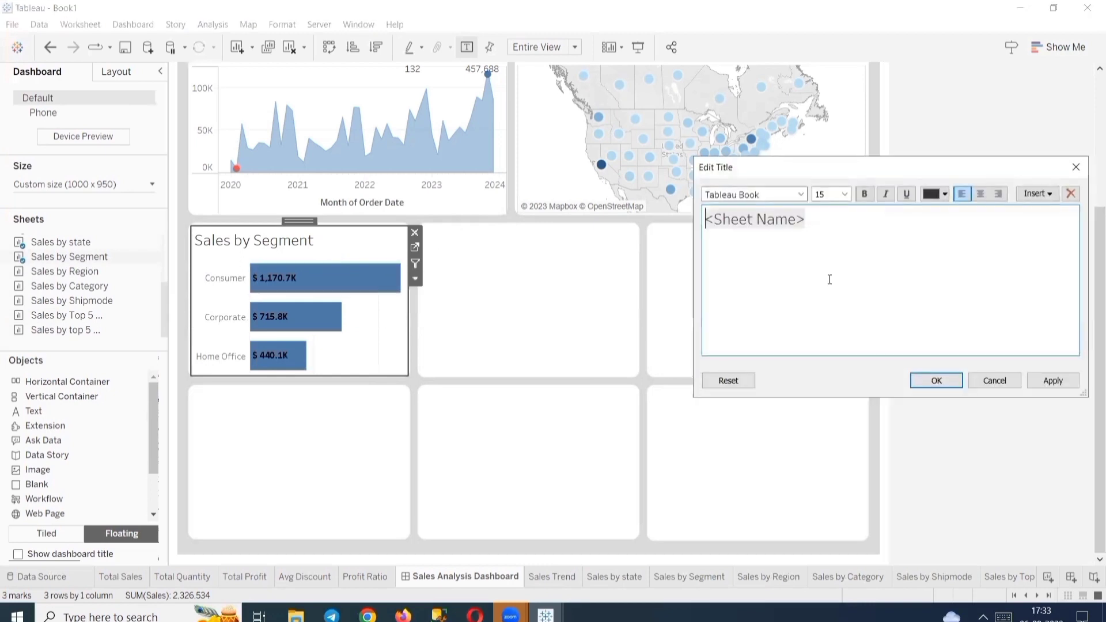
pyautogui.moveTo(856, 226); pyautogui.dragTo(688, 215)
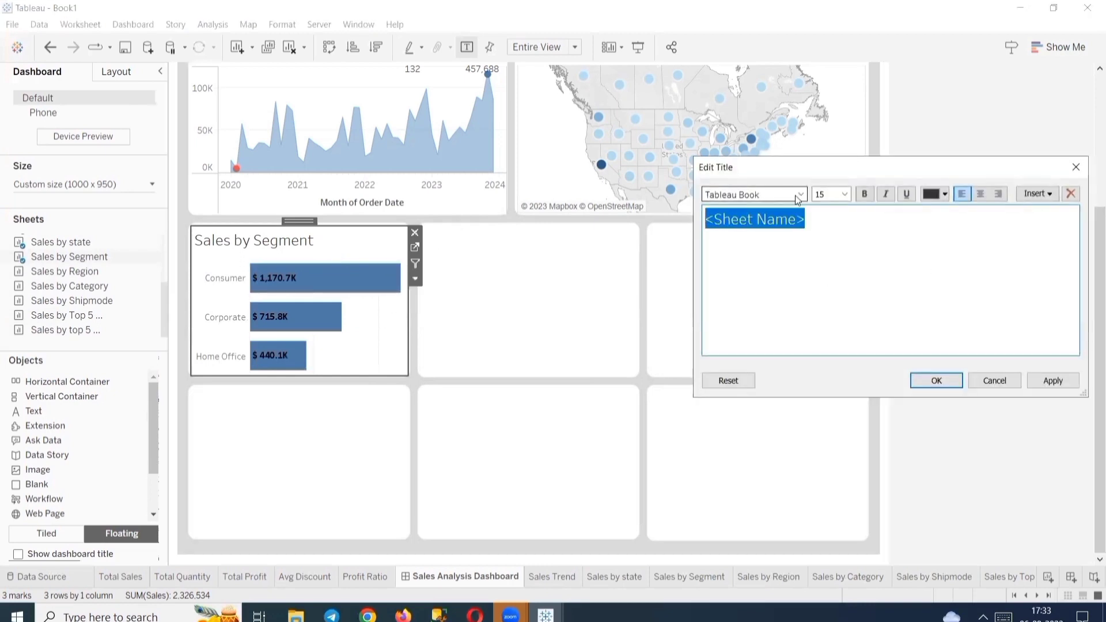
pyautogui.click(794, 194)
pyautogui.click(772, 216)
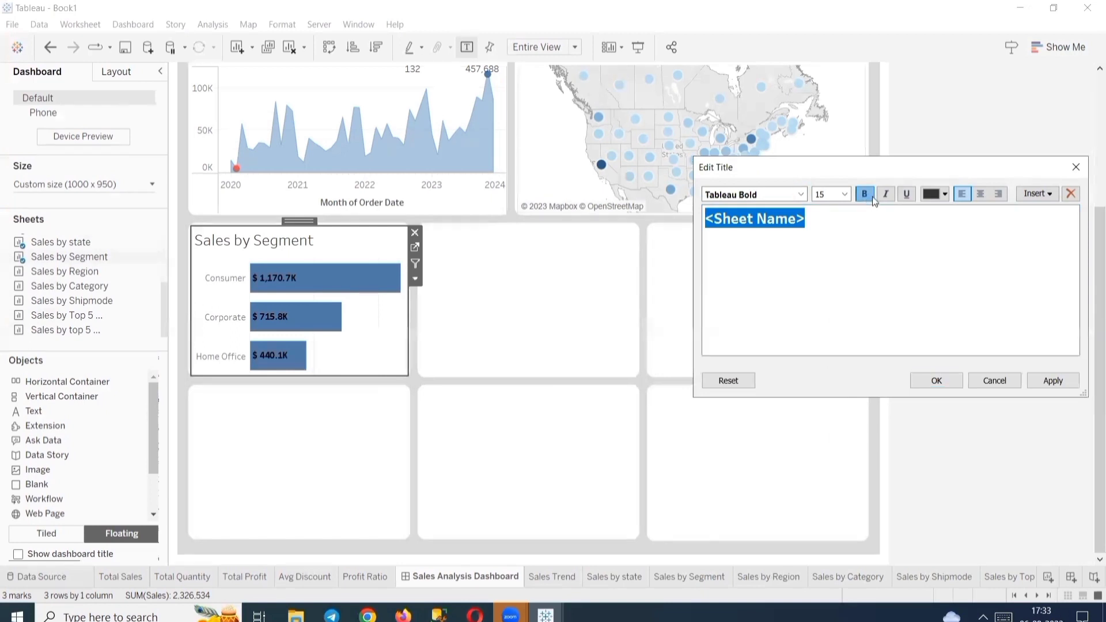
pyautogui.click(1053, 380)
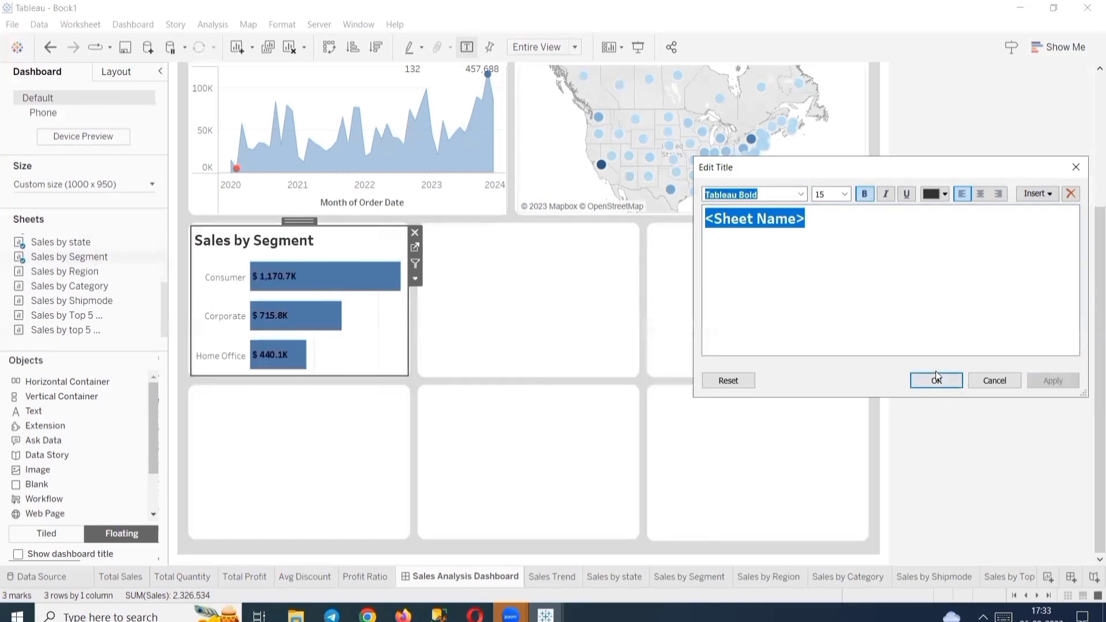
pyautogui.click(942, 379)
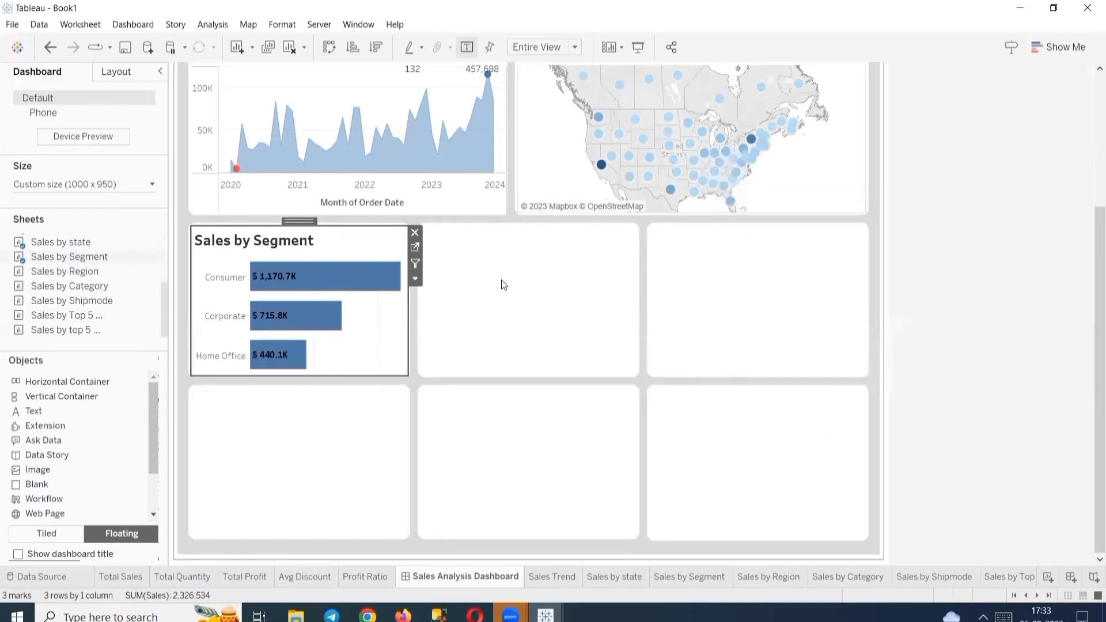
# Place the Sales by Region sheet as a floating object in the card beside Sales by Segment and resize it to the card.
pyautogui.moveTo(76, 288)
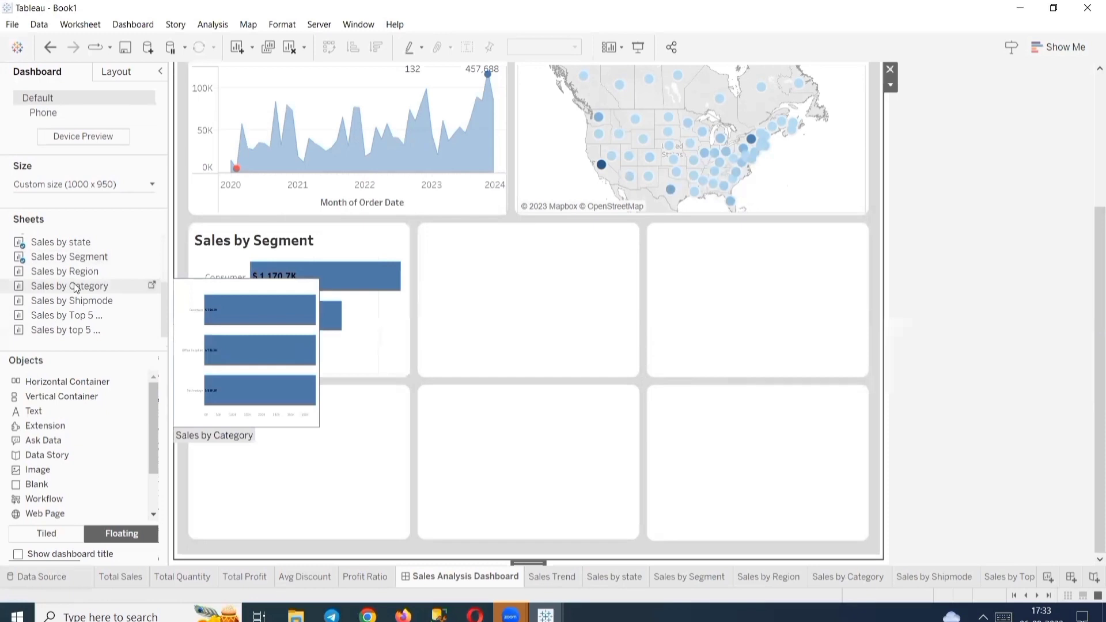
pyautogui.moveTo(74, 279); pyautogui.dragTo(420, 222)
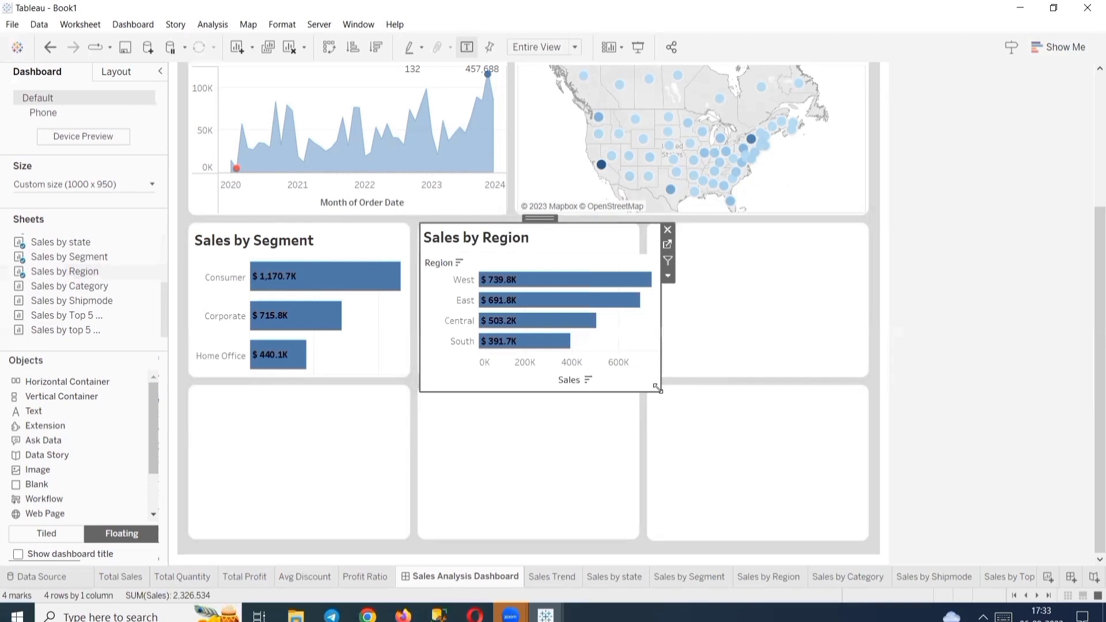
pyautogui.moveTo(657, 388); pyautogui.dragTo(637, 376)
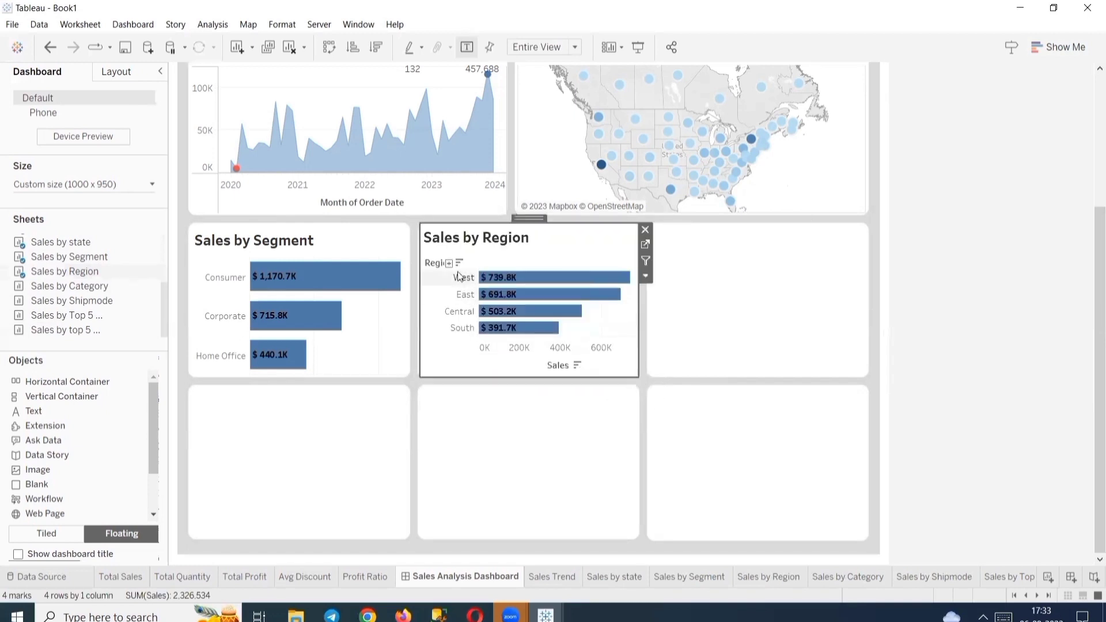
# Hide the Region field label and Sales axis header of the Sales by Region chart, and narrow its row label area.
pyautogui.rightClick(430, 263)
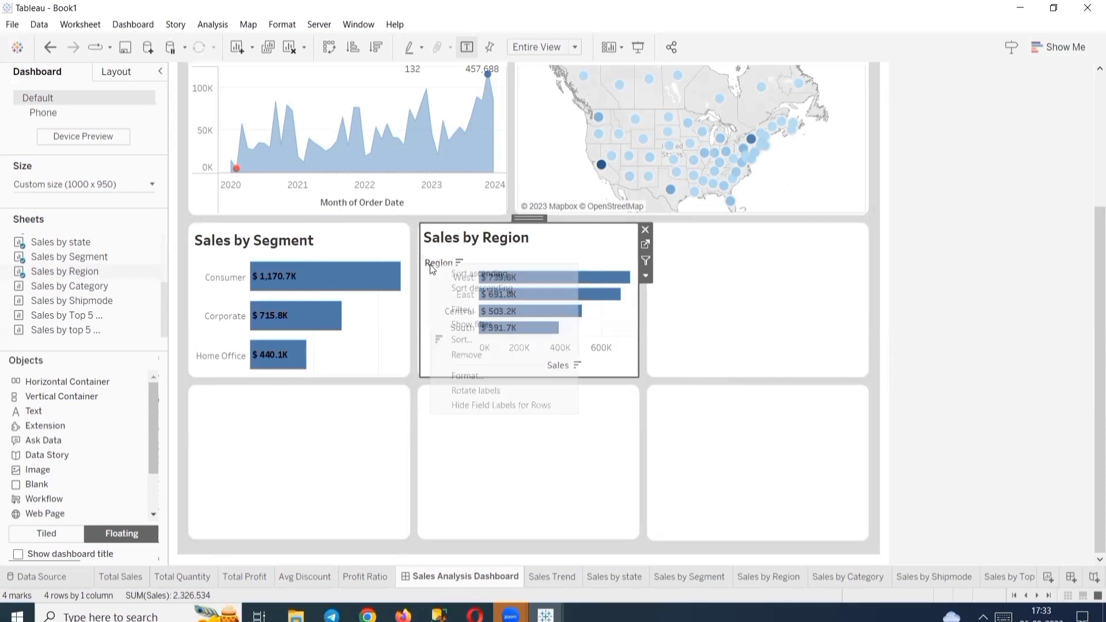
pyautogui.click(506, 402)
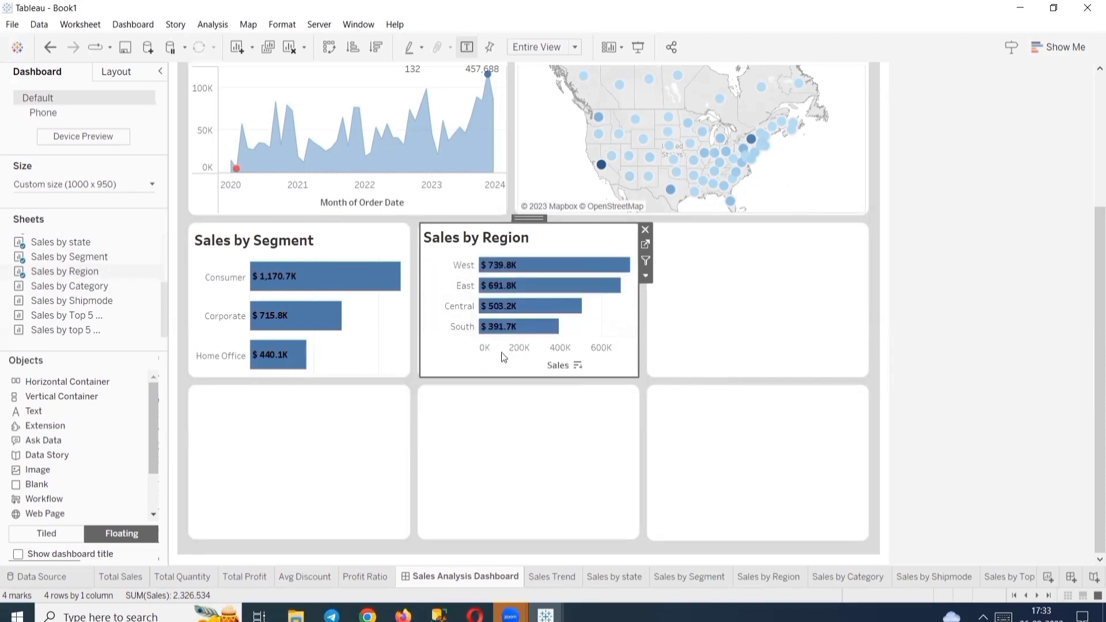
pyautogui.rightClick(503, 350)
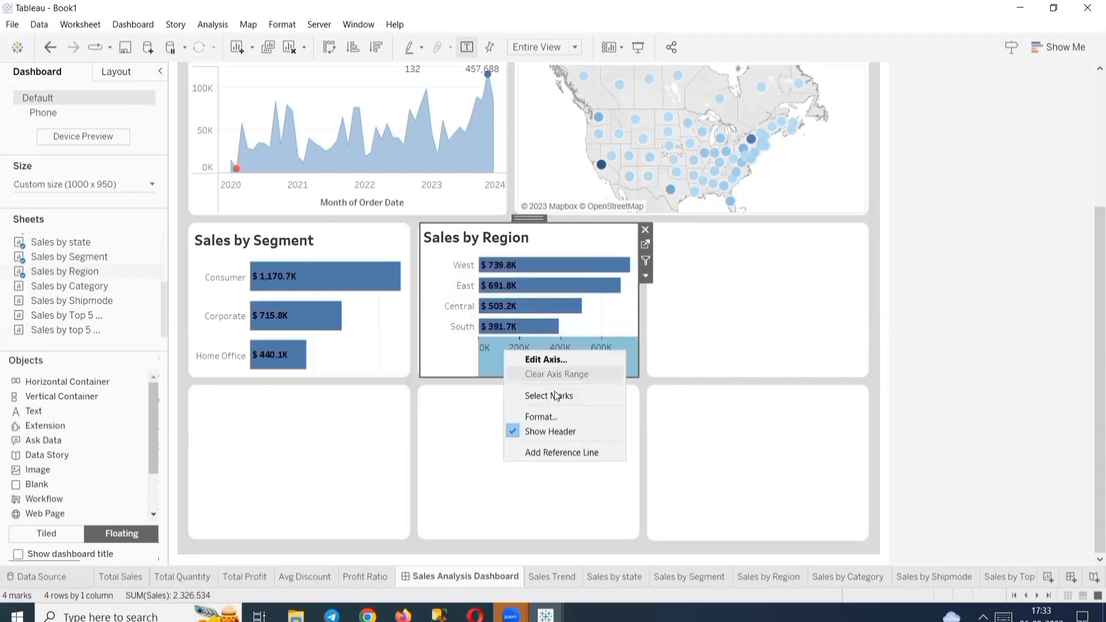
pyautogui.click(569, 431)
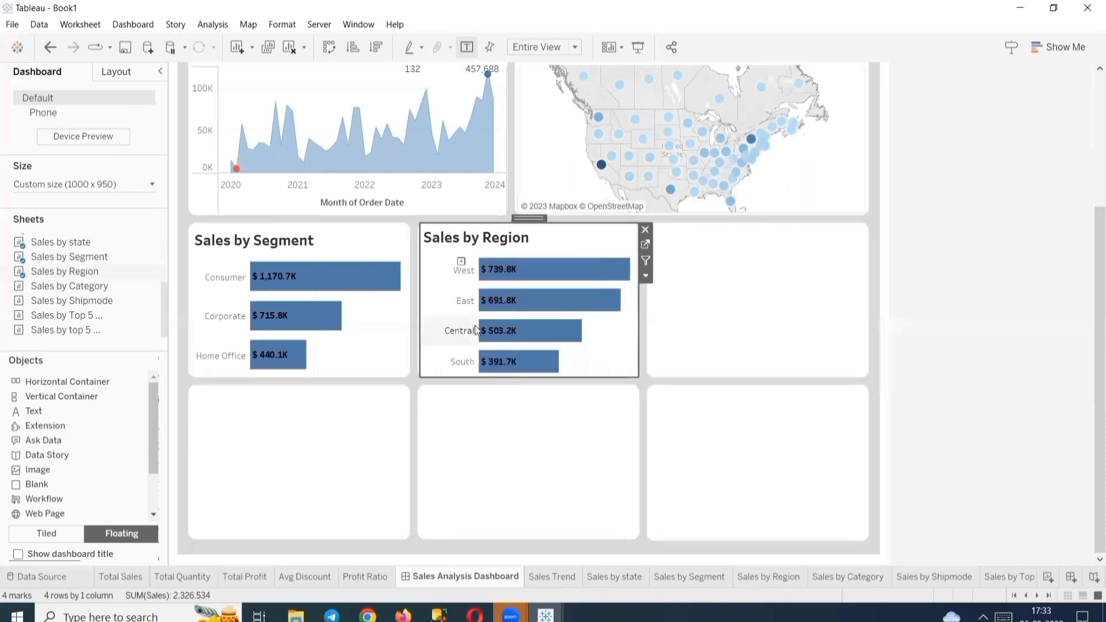
pyautogui.moveTo(476, 330); pyautogui.dragTo(459, 330)
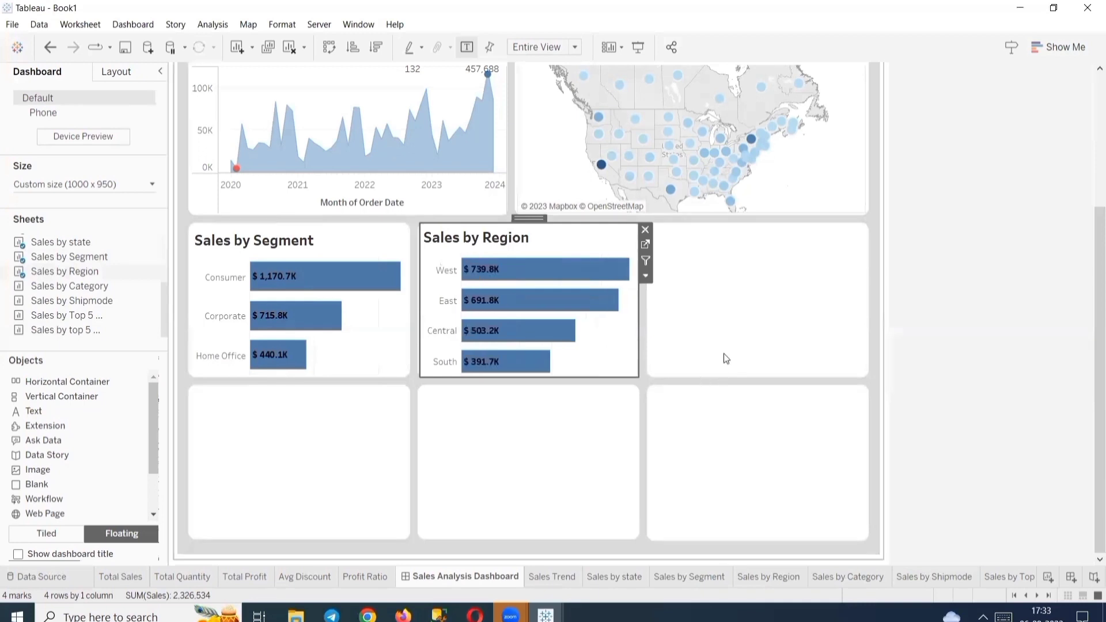
pyautogui.click(749, 320)
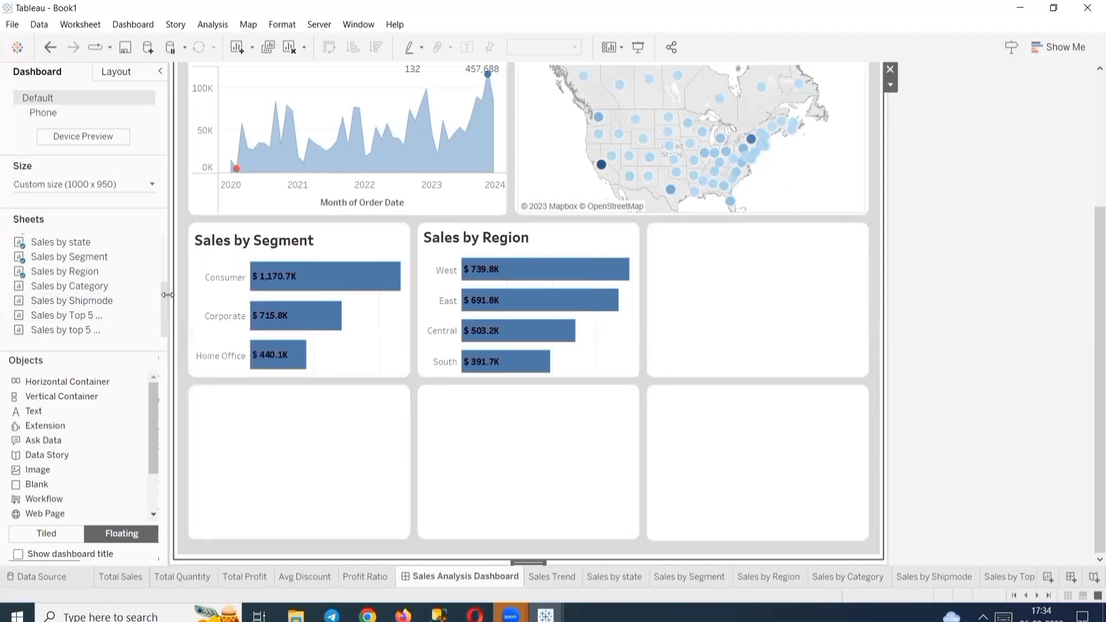
# Place the Sales by Top 5 Customers sheet as a floating object in the card beside Sales by Region and resize it to the card.
pyautogui.moveTo(168, 294); pyautogui.dragTo(202, 290)
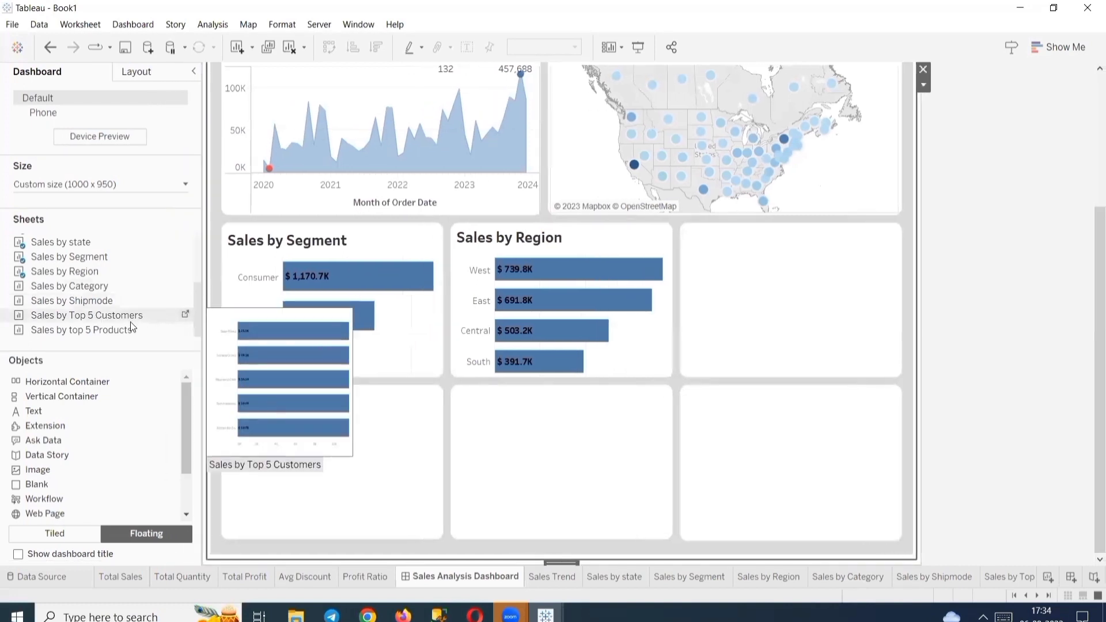
pyautogui.moveTo(130, 320); pyautogui.dragTo(680, 224)
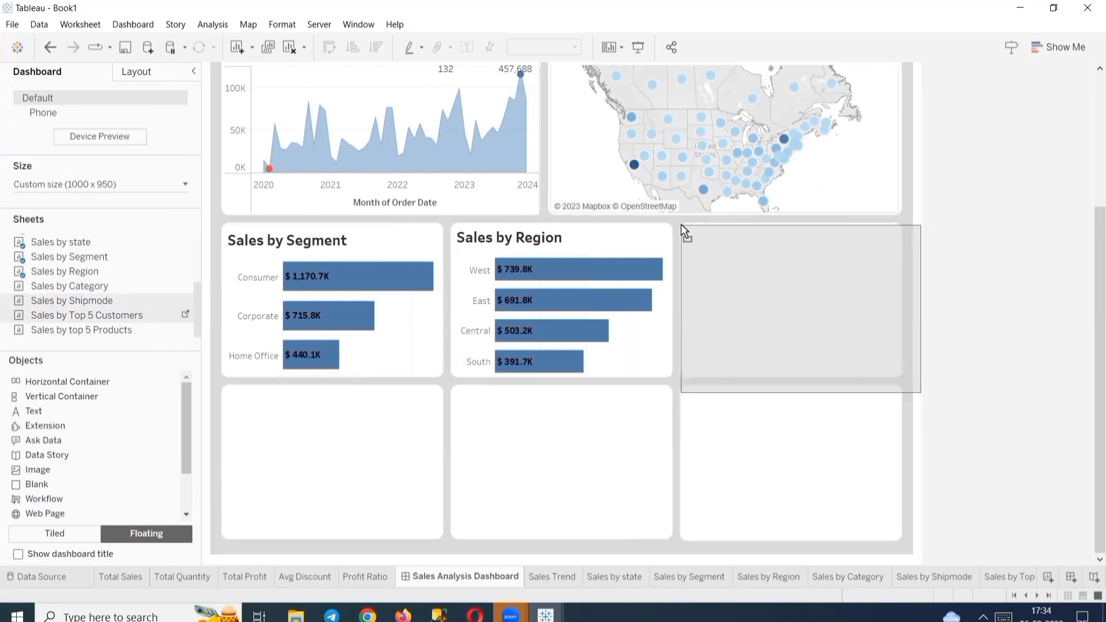
pyautogui.moveTo(916, 376)
pyautogui.mouseDown()
pyautogui.moveTo(891, 367)
pyautogui.moveTo(900, 375)
pyautogui.mouseUp()
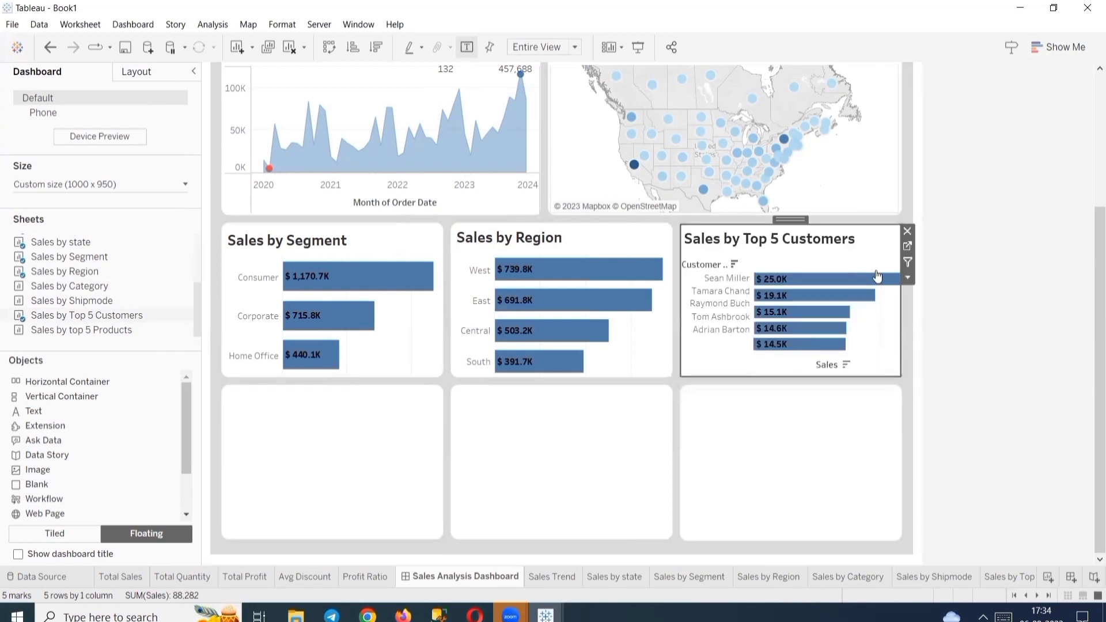
# Hide the Sales axis header and the customer name field label of the Sales by Top 5 Customers chart.
pyautogui.rightClick(775, 348)
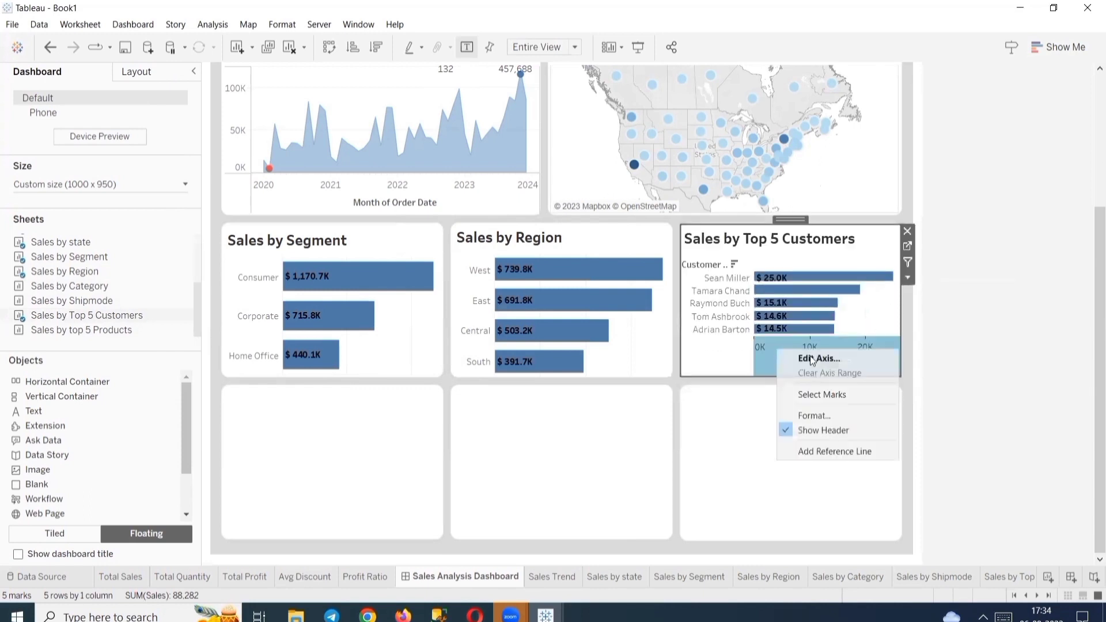
pyautogui.click(835, 433)
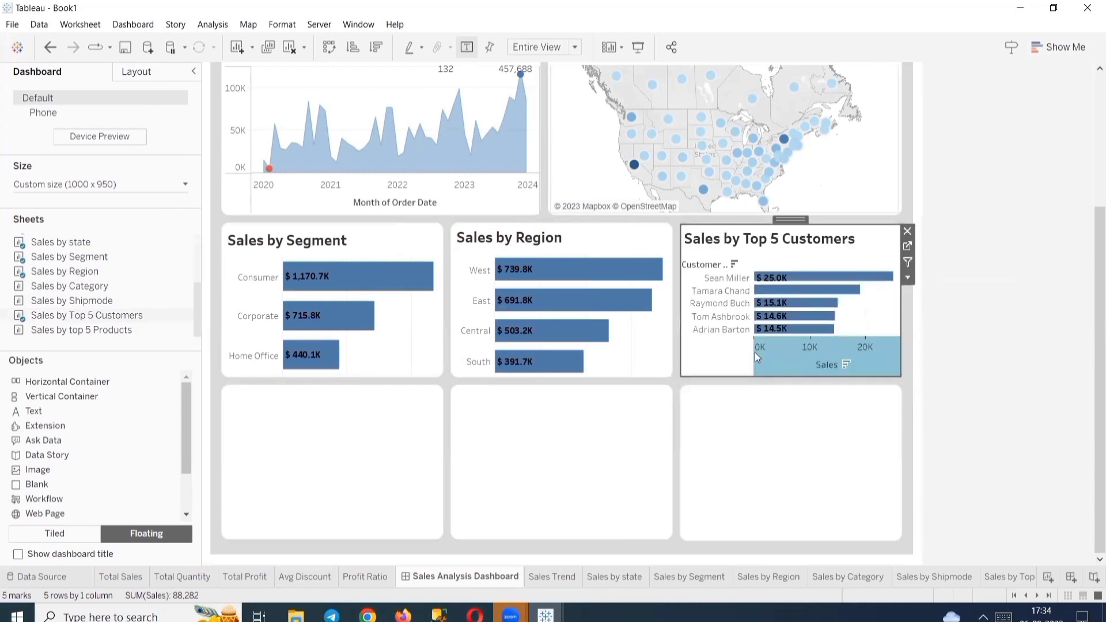
pyautogui.rightClick(708, 267)
pyautogui.click(777, 403)
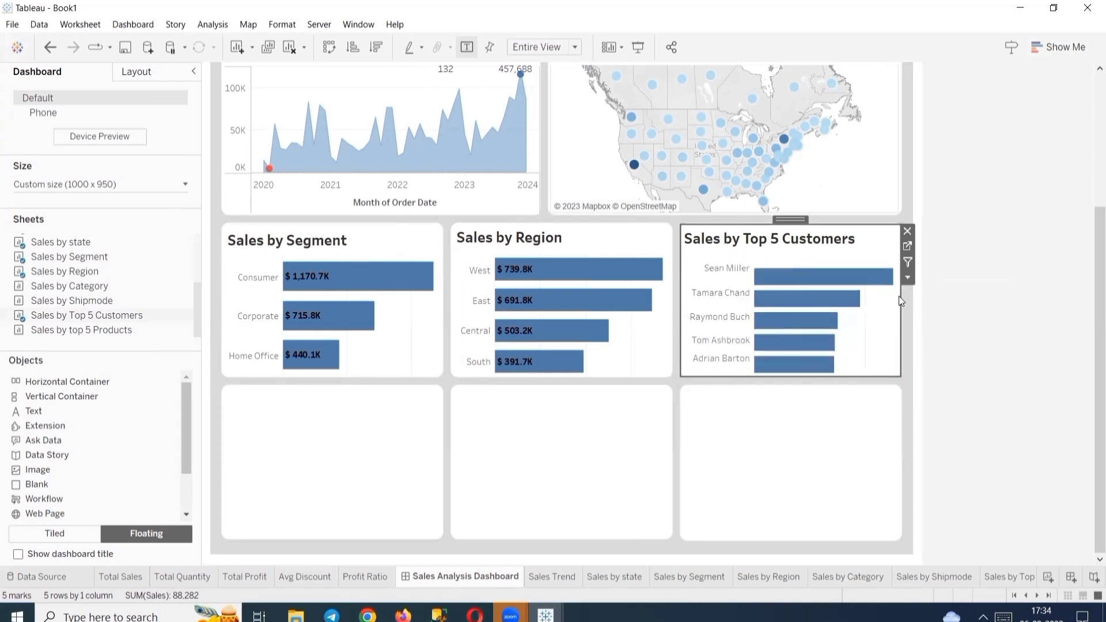
pyautogui.click(958, 294)
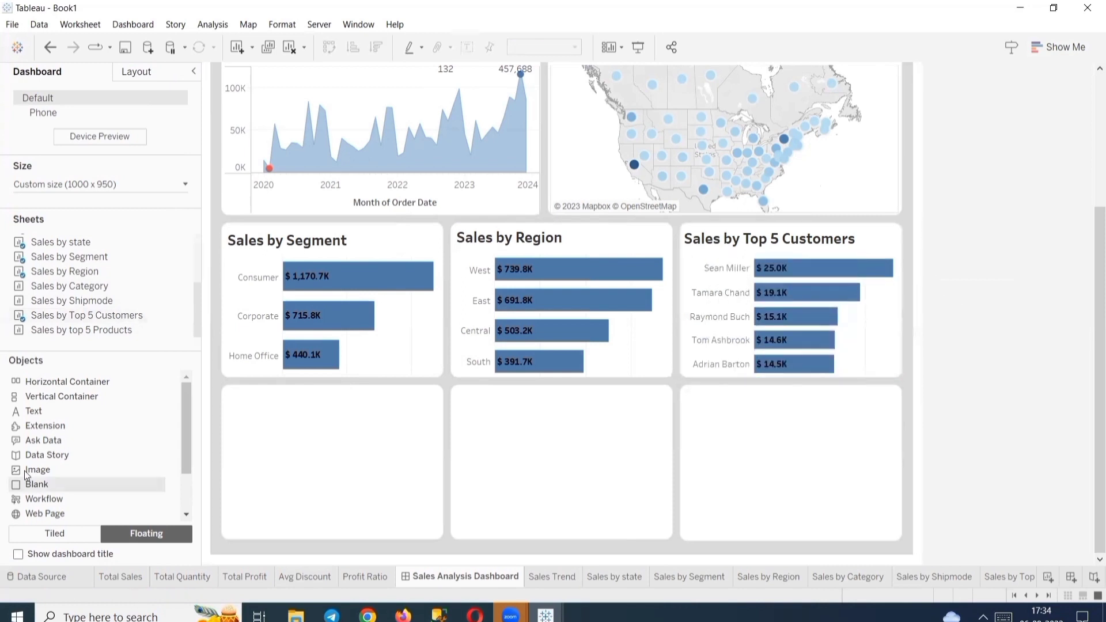
# Place the Sales by Category sheet as a floating object in the card below Sales by Segment and hide its Sales axis header and Category field label.
pyautogui.moveTo(108, 288)
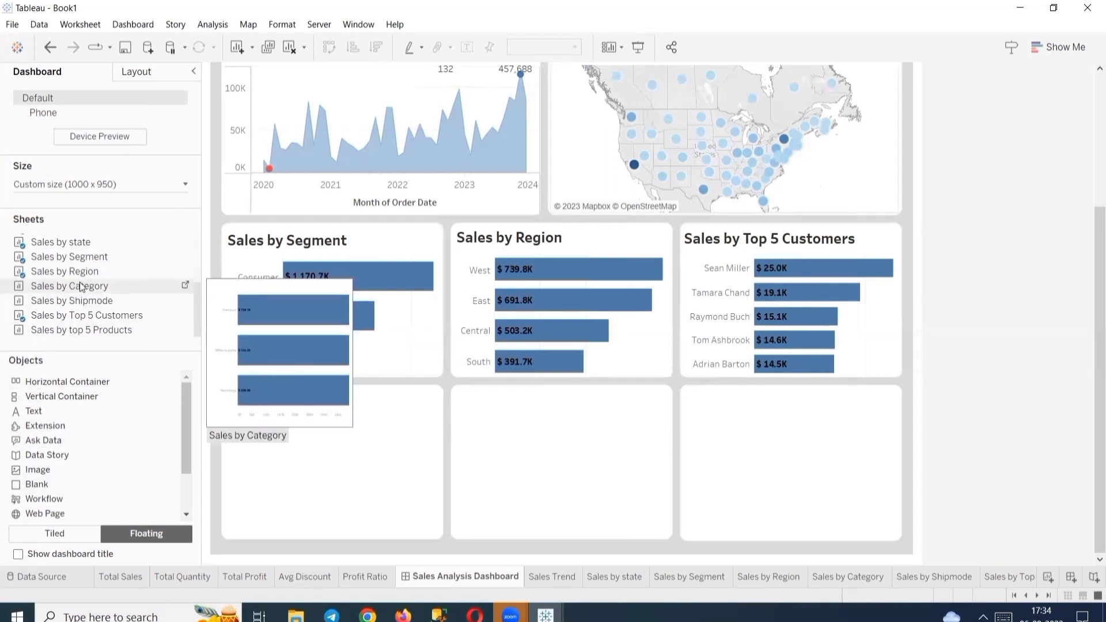
pyautogui.moveTo(81, 287); pyautogui.dragTo(441, 538)
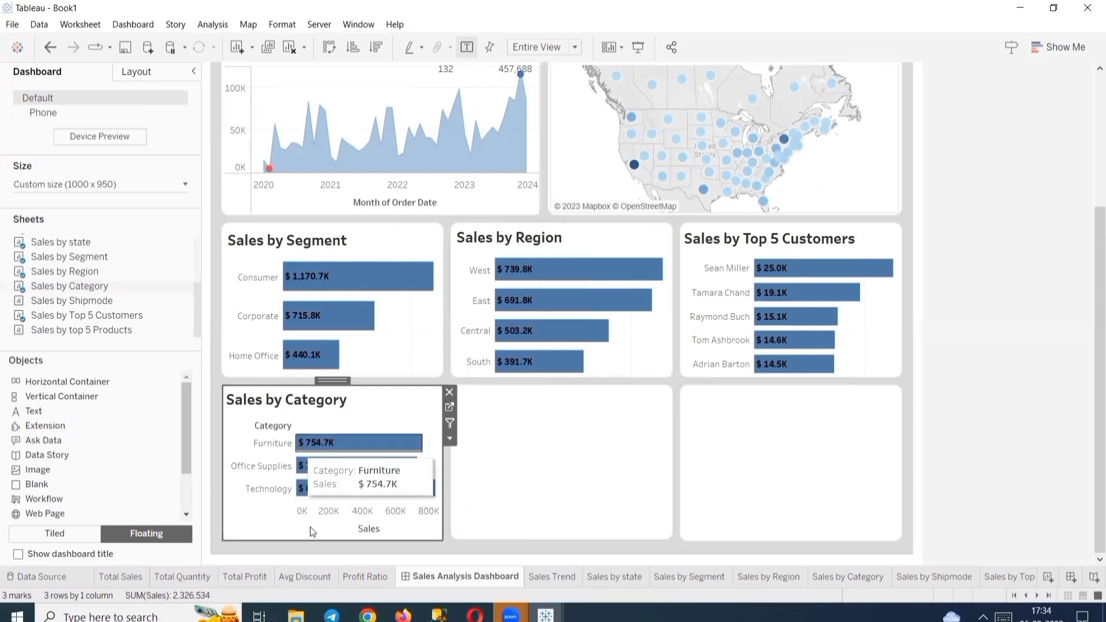
pyautogui.rightClick(345, 512)
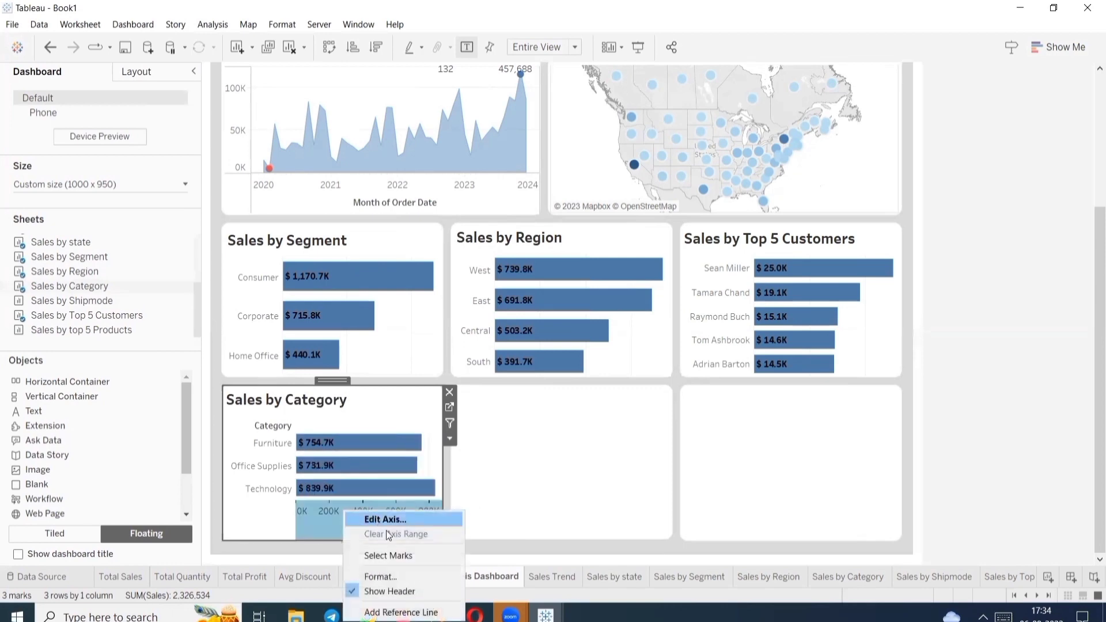
pyautogui.click(394, 589)
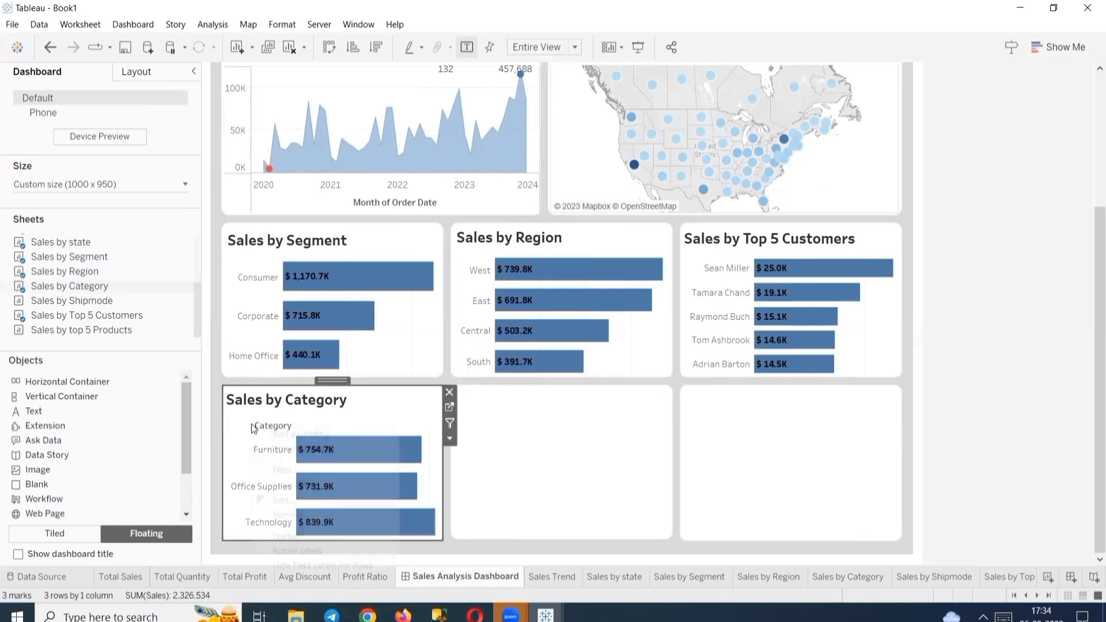
pyautogui.rightClick(254, 427)
pyautogui.click(334, 562)
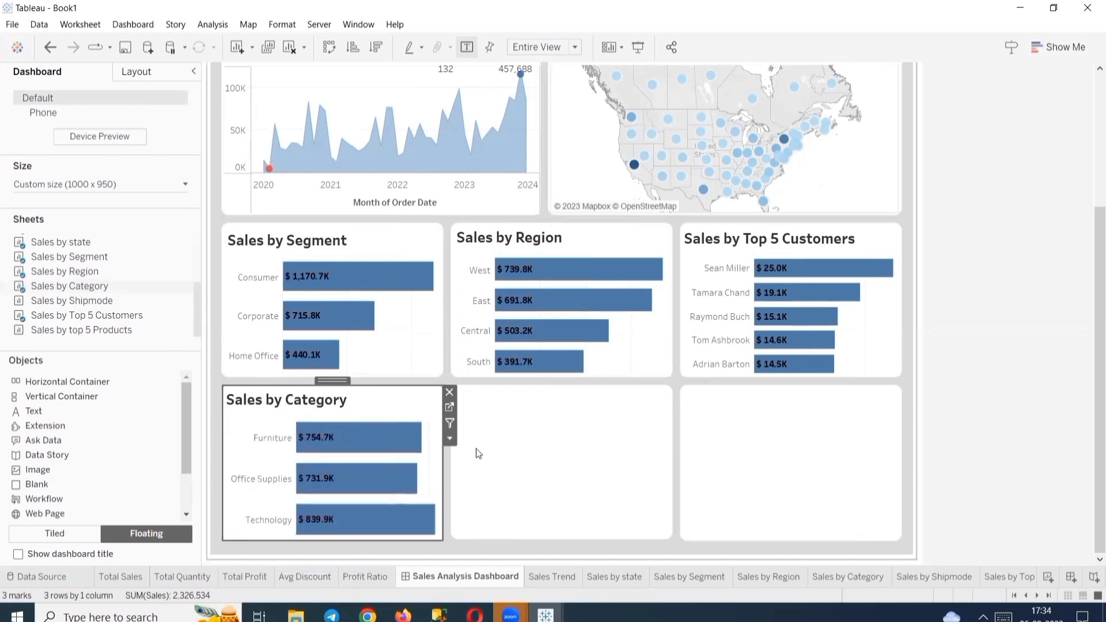
pyautogui.click(621, 456)
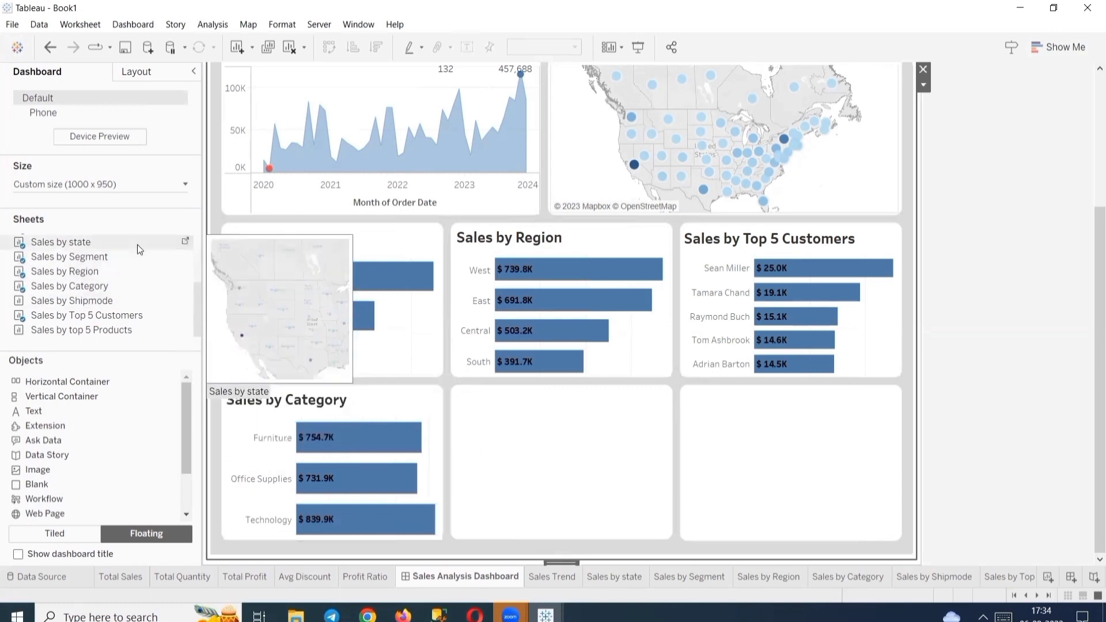
# Place the Sales by Shipmode sheet as a floating object in the card below Sales by Region and resize it to the card.
pyautogui.scroll(2, 116, 303)
pyautogui.scroll(-1, 133, 295)
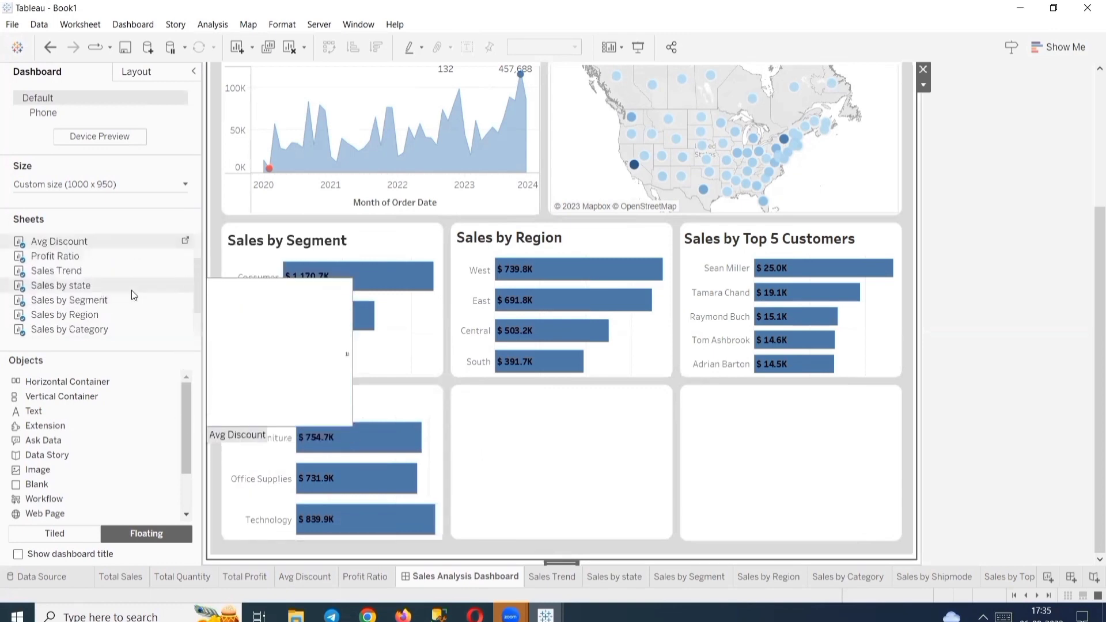
pyautogui.scroll(-3, 149, 268)
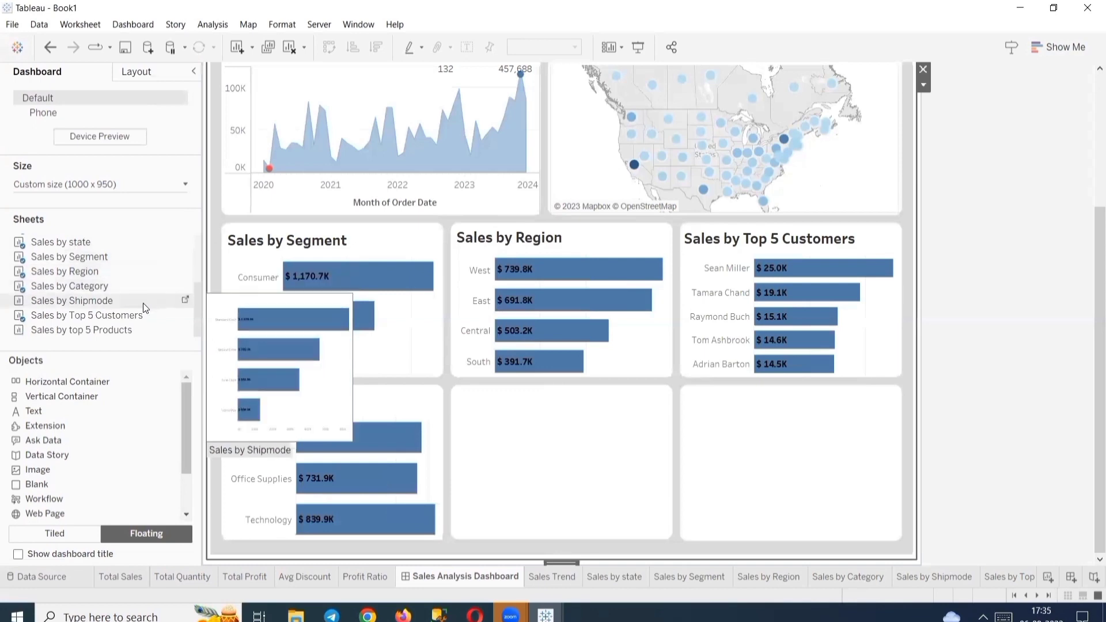
pyautogui.moveTo(108, 303); pyautogui.dragTo(450, 385)
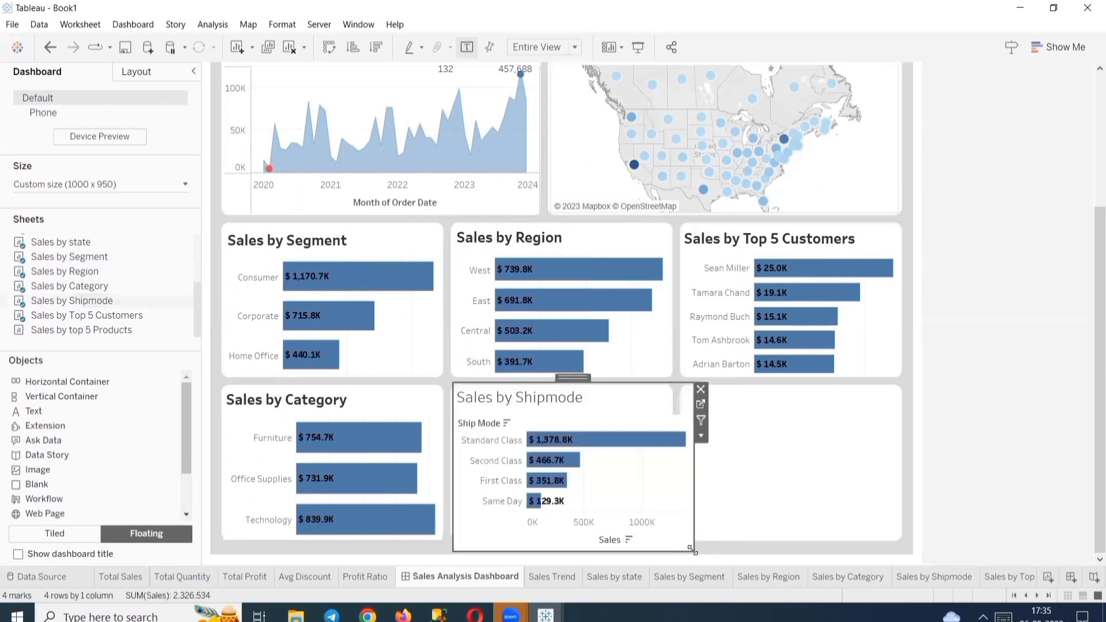
pyautogui.moveTo(678, 544); pyautogui.dragTo(670, 538)
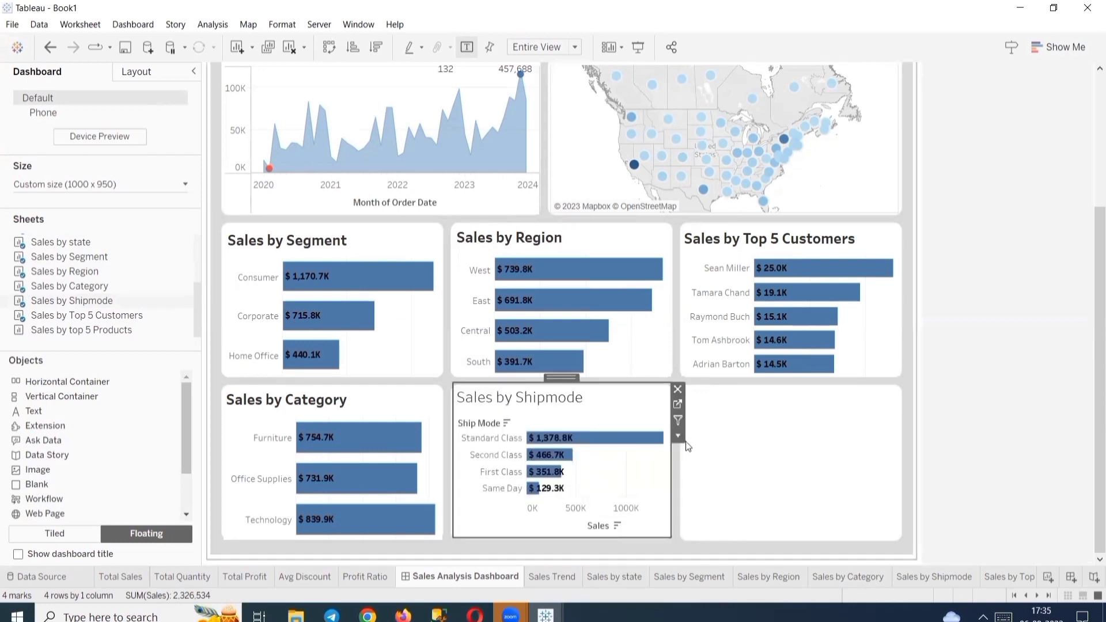
# Hide the Ship Mode field label and the Sales axis header of the Sales by Shipmode chart.
pyautogui.click(677, 436)
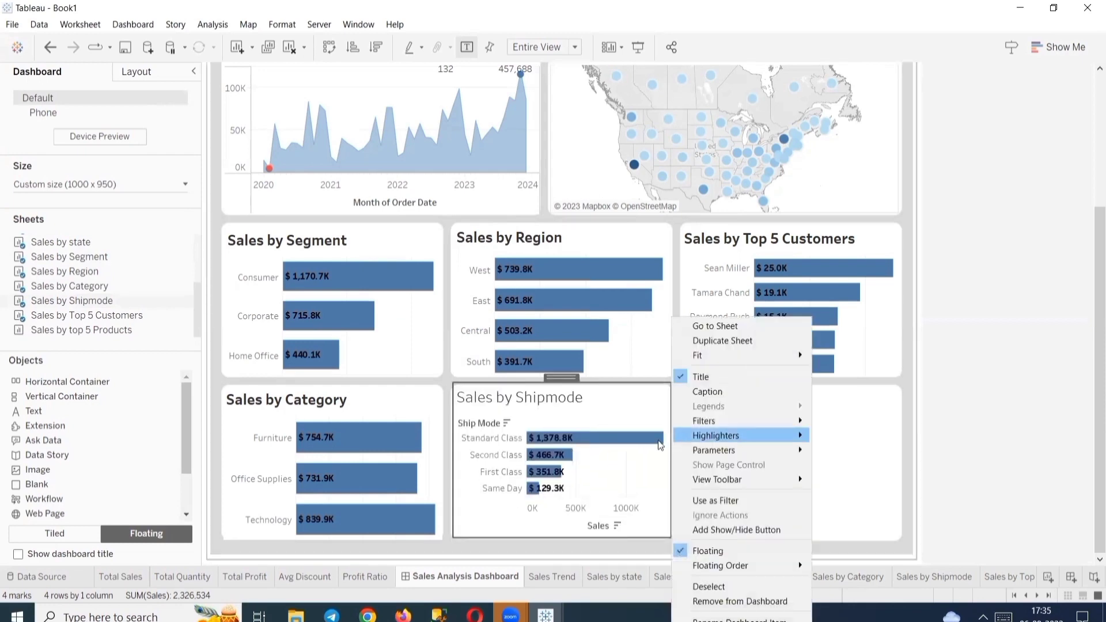
pyautogui.click(608, 404)
pyautogui.rightClick(481, 426)
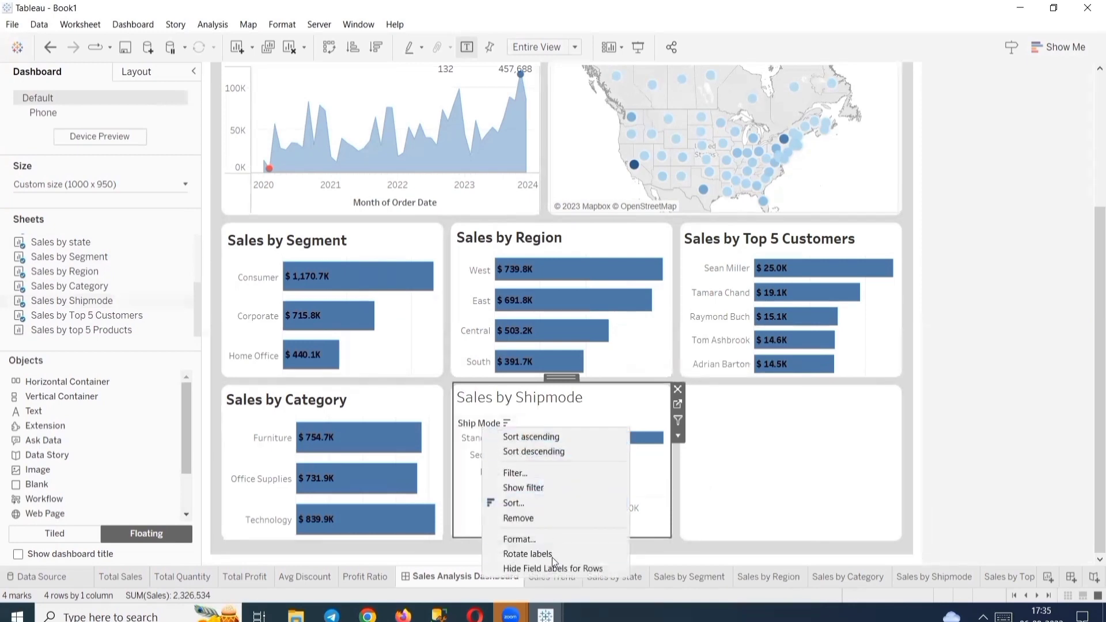
pyautogui.click(561, 568)
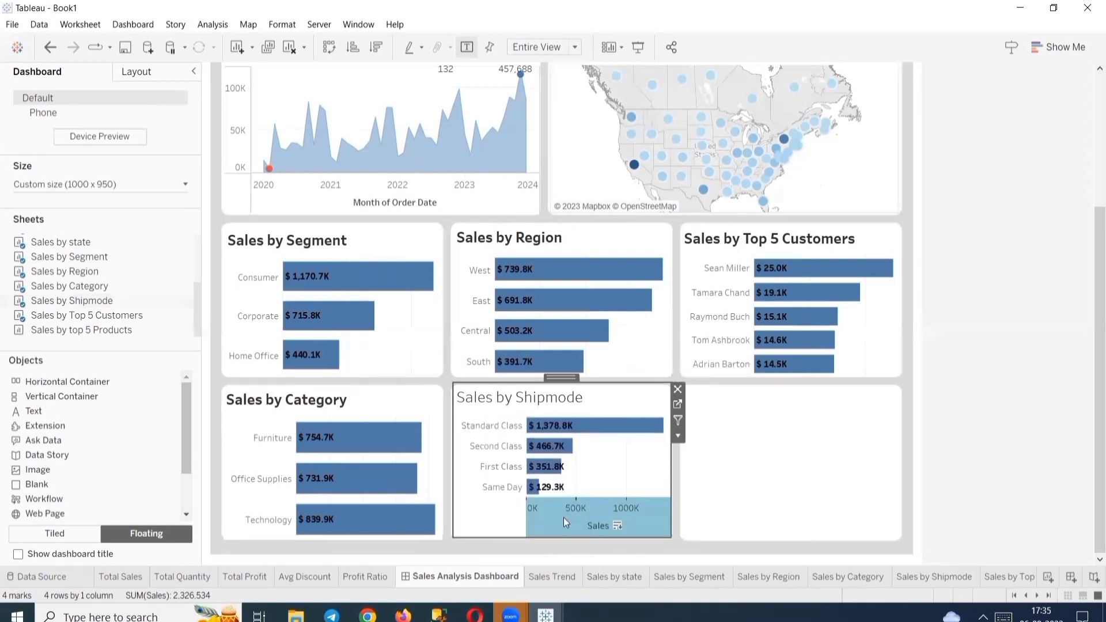
pyautogui.rightClick(564, 521)
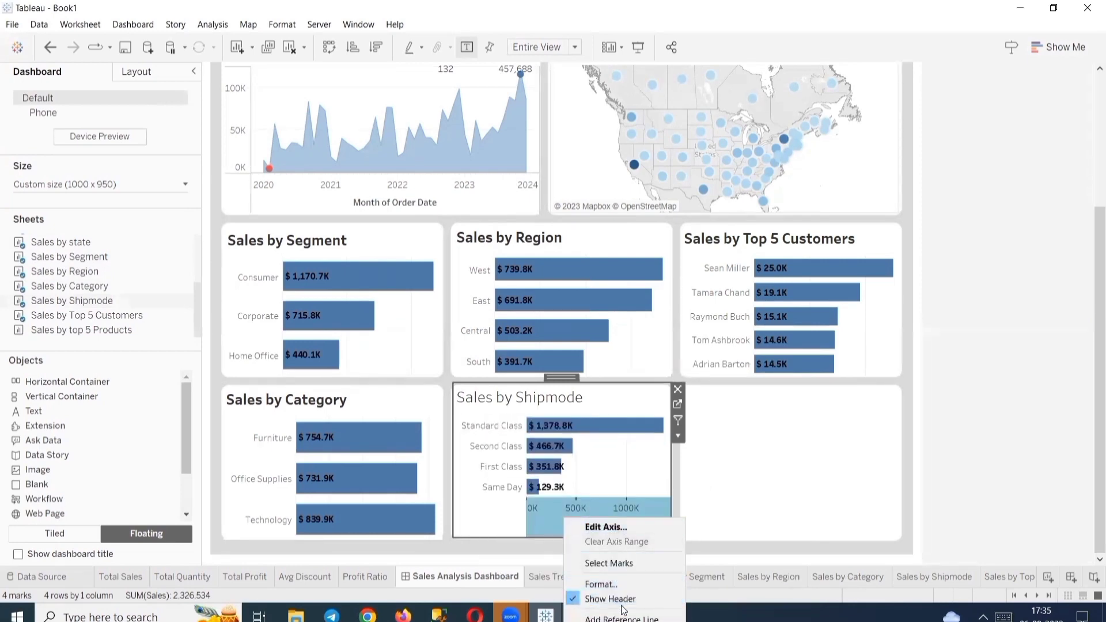
pyautogui.click(624, 600)
pyautogui.click(748, 441)
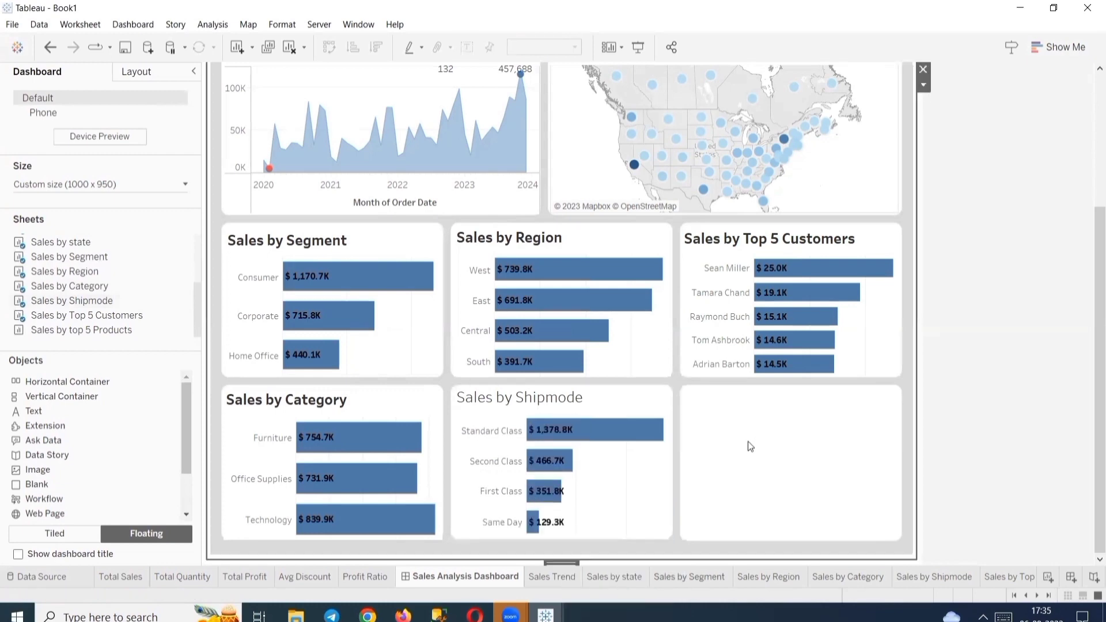
# Place the Sales by top 5 Products sheet as a floating object in the last empty card and resize it to the card.
pyautogui.moveTo(131, 300)
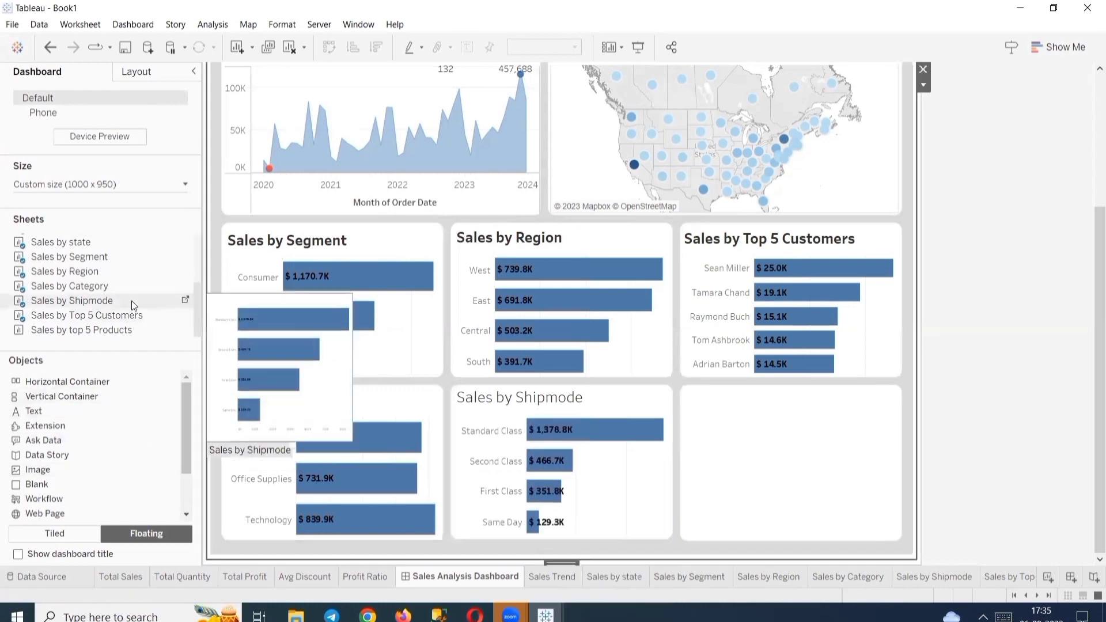
pyautogui.moveTo(118, 330); pyautogui.dragTo(683, 387)
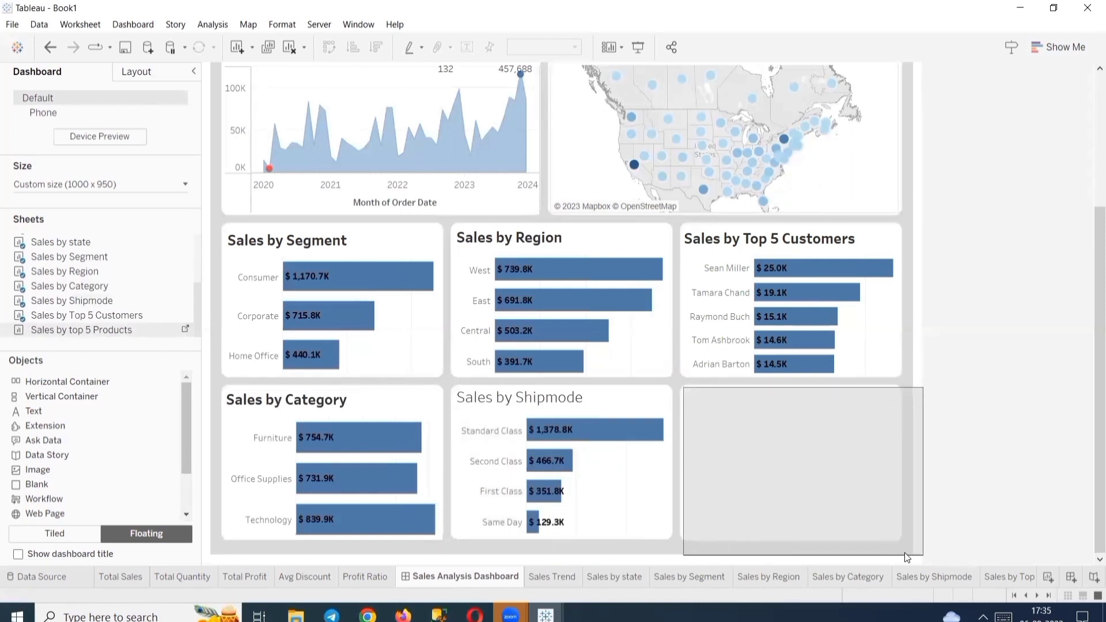
pyautogui.moveTo(918, 555); pyautogui.dragTo(900, 534)
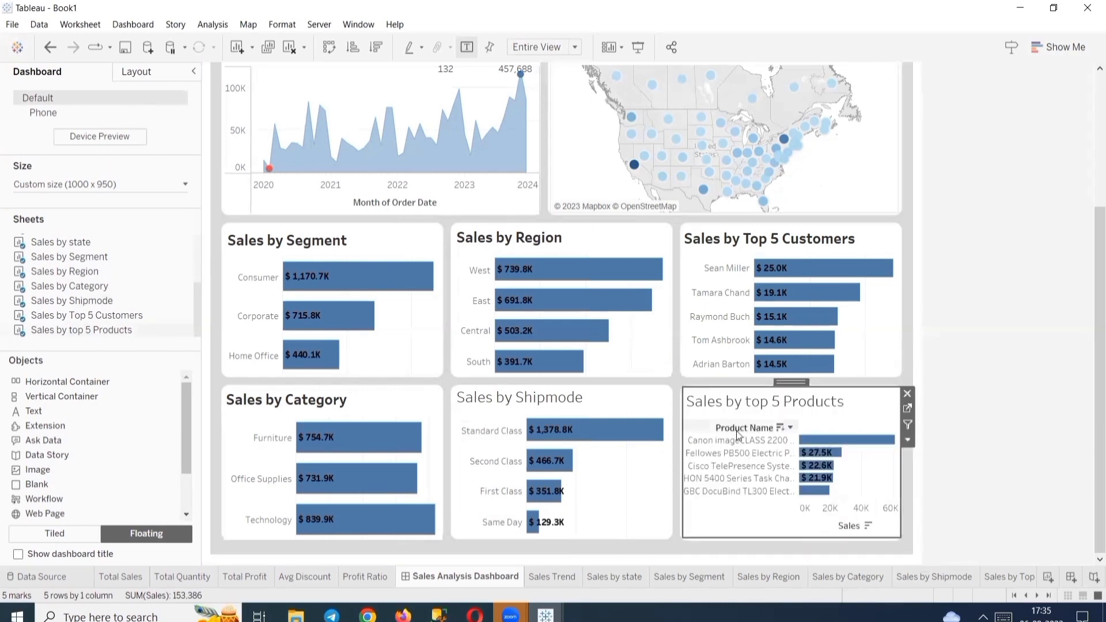
# Hide the Product Name field label and the Sales axis header of the Sales by top 5 Products chart.
pyautogui.rightClick(739, 433)
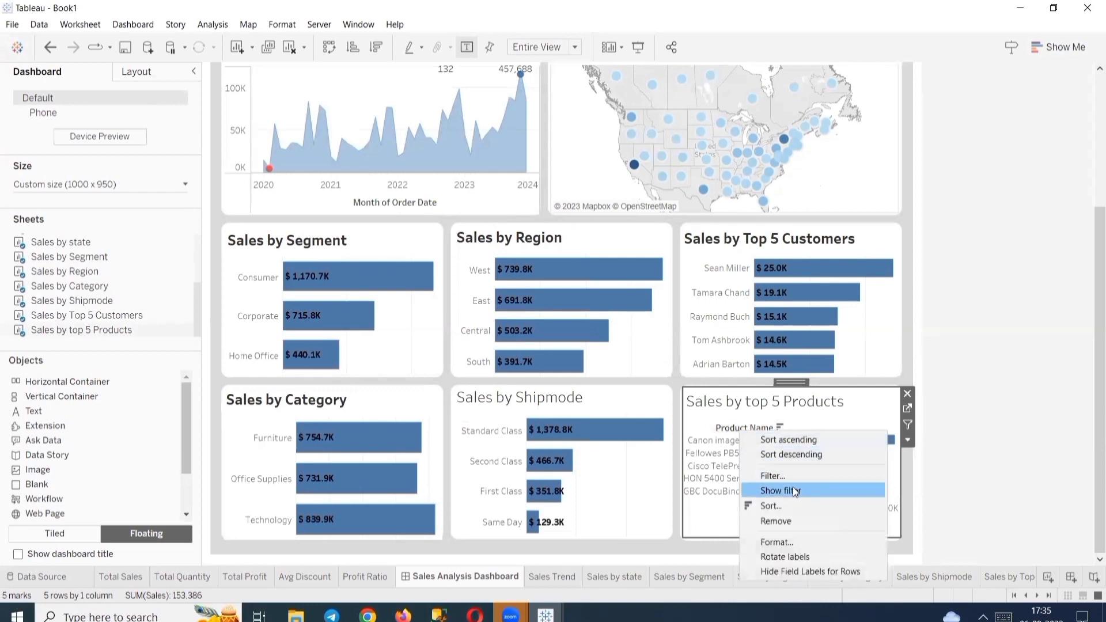
pyautogui.click(800, 570)
pyautogui.rightClick(831, 526)
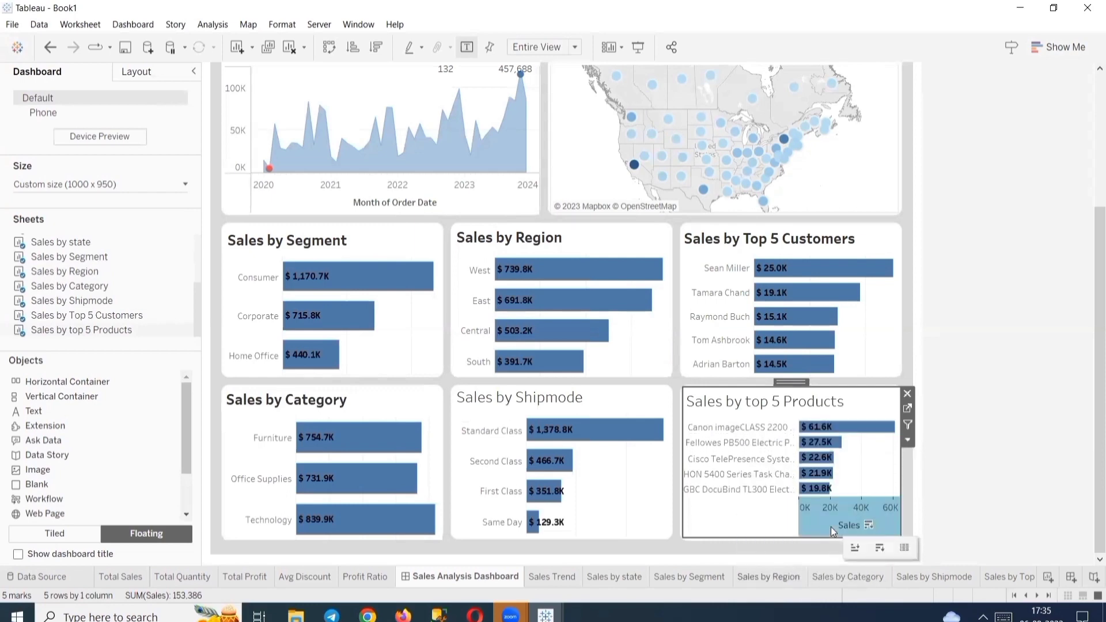
pyautogui.click(876, 496)
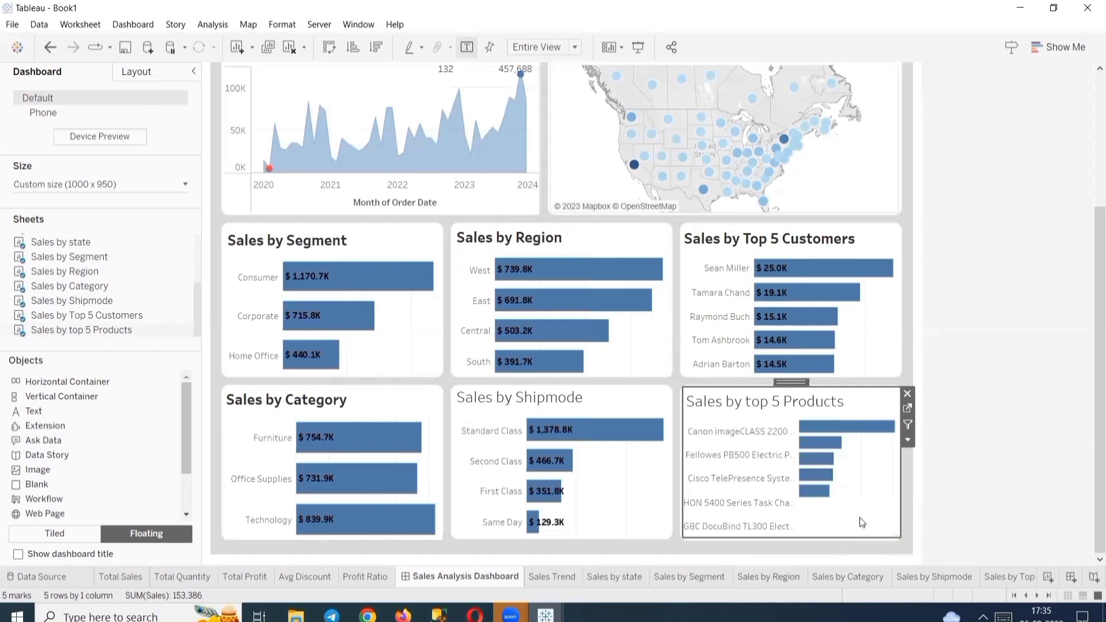
pyautogui.click(1022, 442)
# Switch to the New Superstore sales Dashboard workbook, examine the picture and info icon in its title banner, and return to Book1.
pyautogui.scroll(3, 1055, 344)
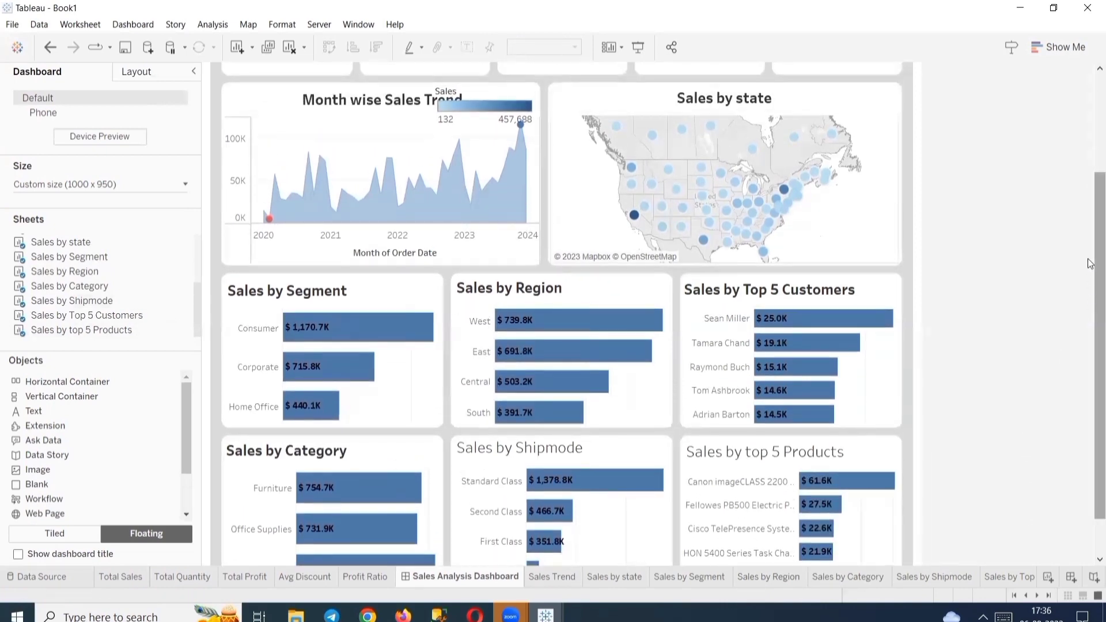
pyautogui.moveTo(1090, 257); pyautogui.dragTo(1090, 78)
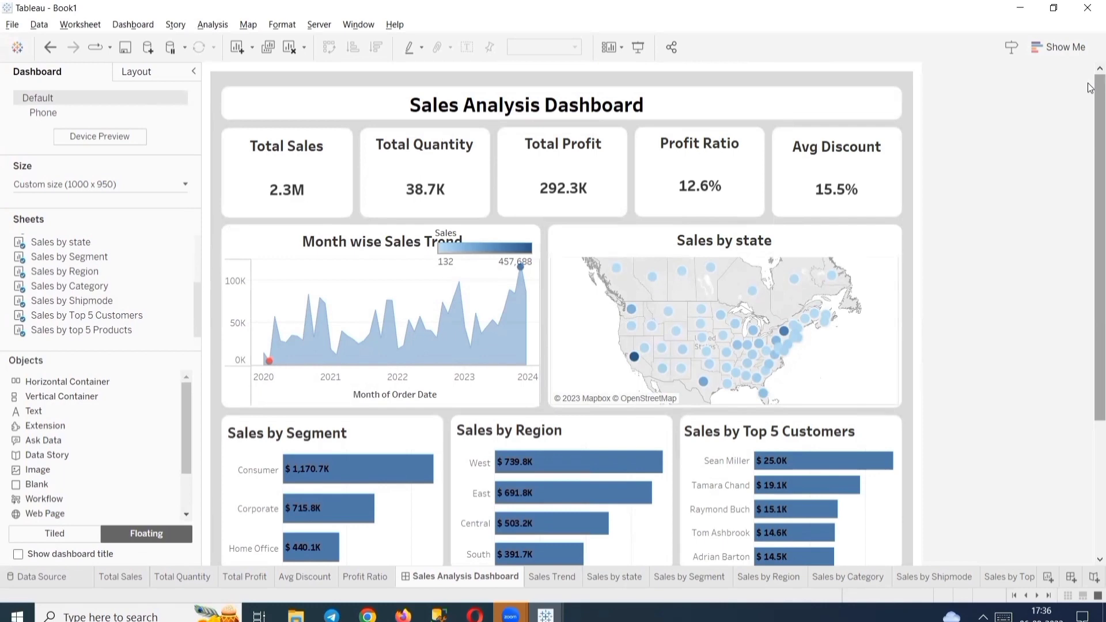
pyautogui.hotkey('alt', 'Tab')
pyautogui.hotkey('alt', 'Tab')
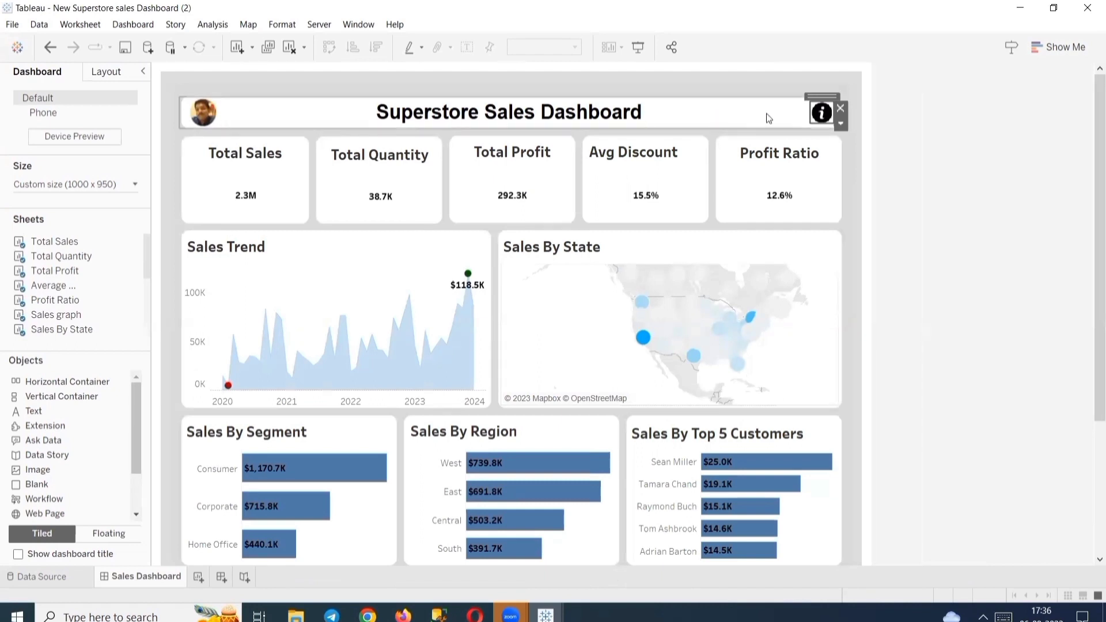
pyautogui.click(821, 114)
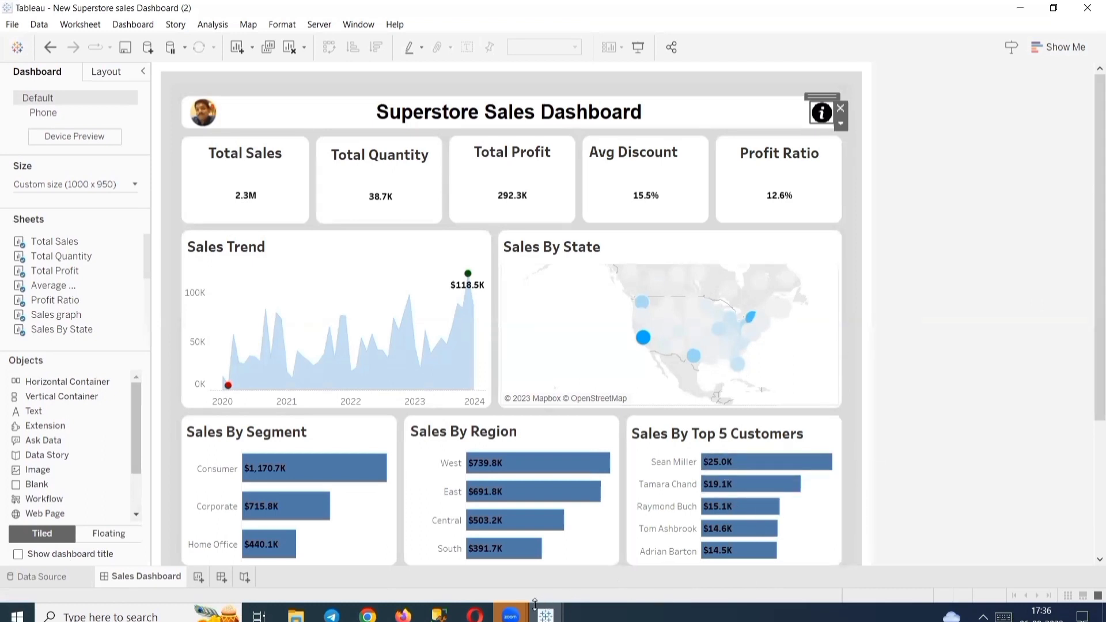
pyautogui.moveTo(546, 613)
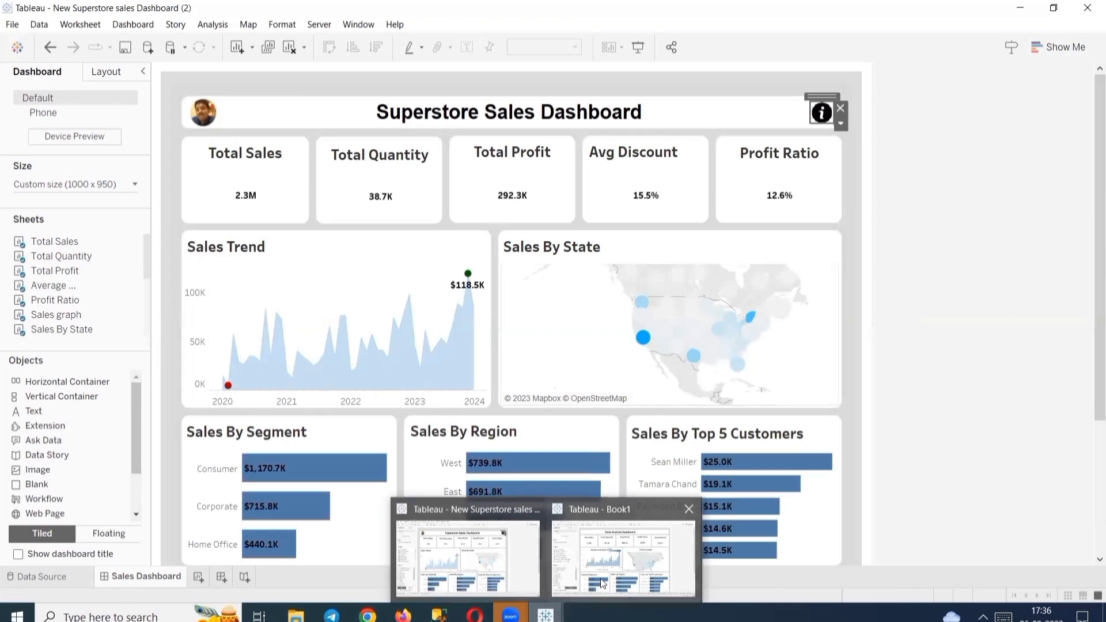
pyautogui.click(609, 557)
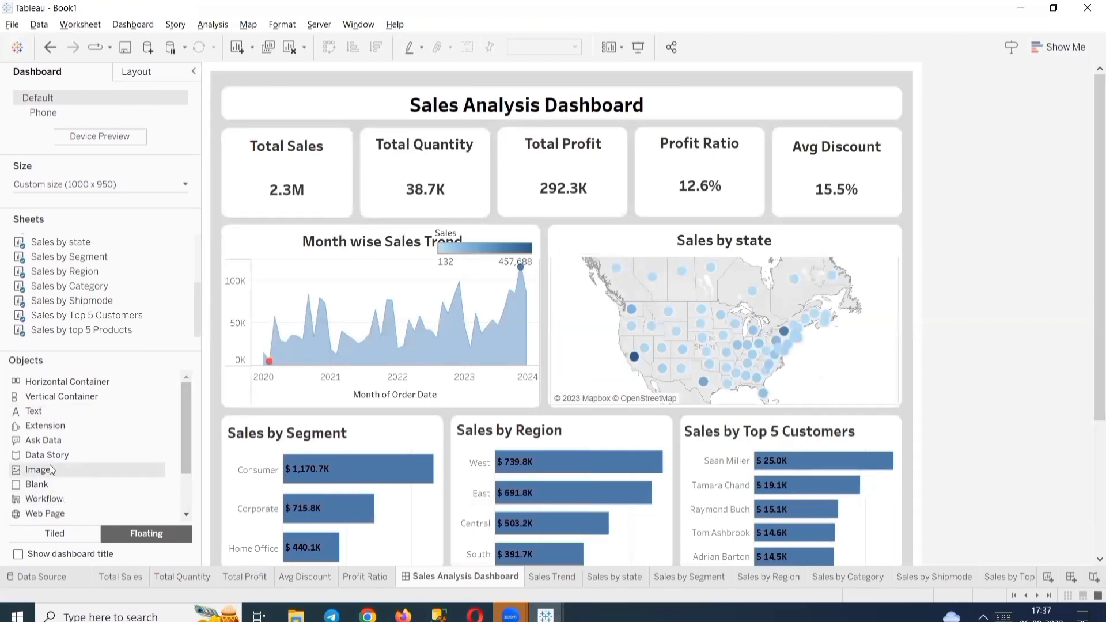
# Add a new worksheet after the last sheet and name it Linkedin.
pyautogui.click(1048, 595)
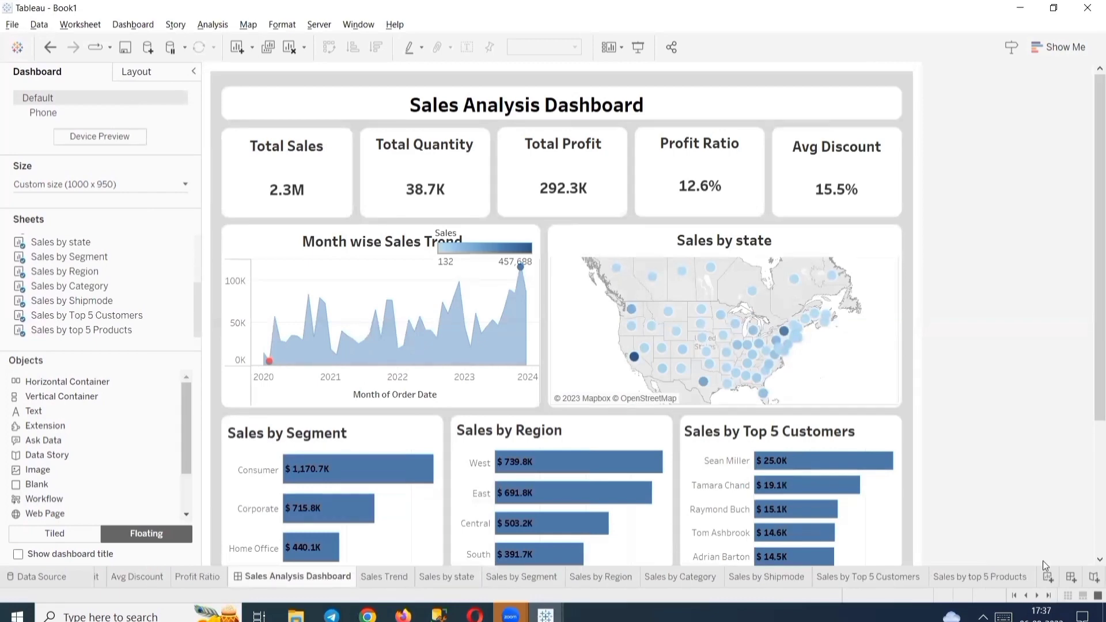
pyautogui.click(1047, 577)
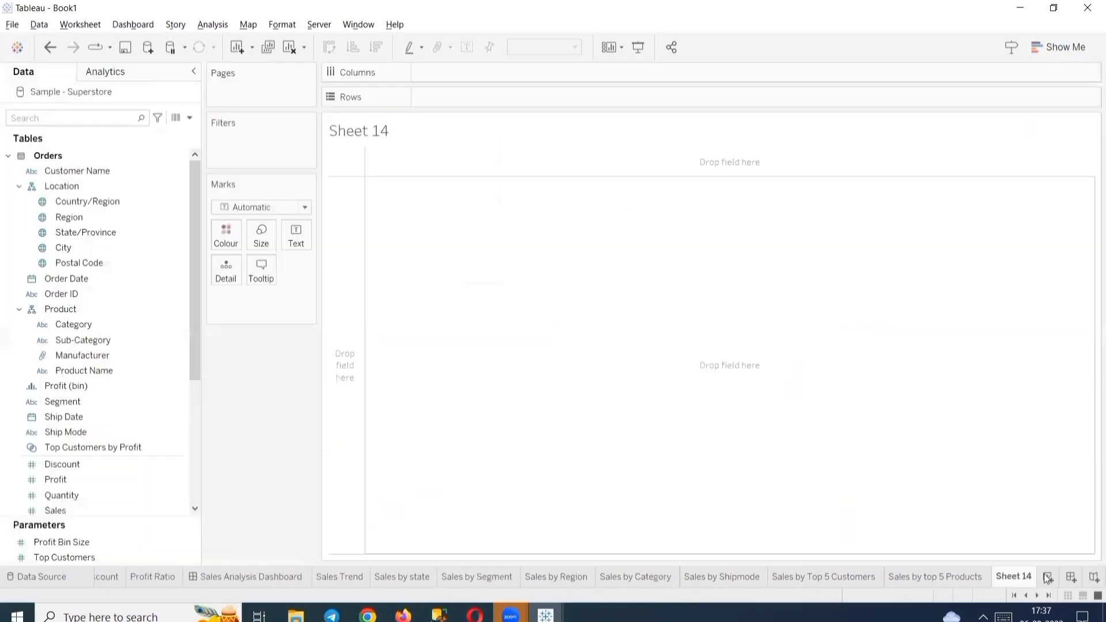
pyautogui.doubleClick(1024, 578)
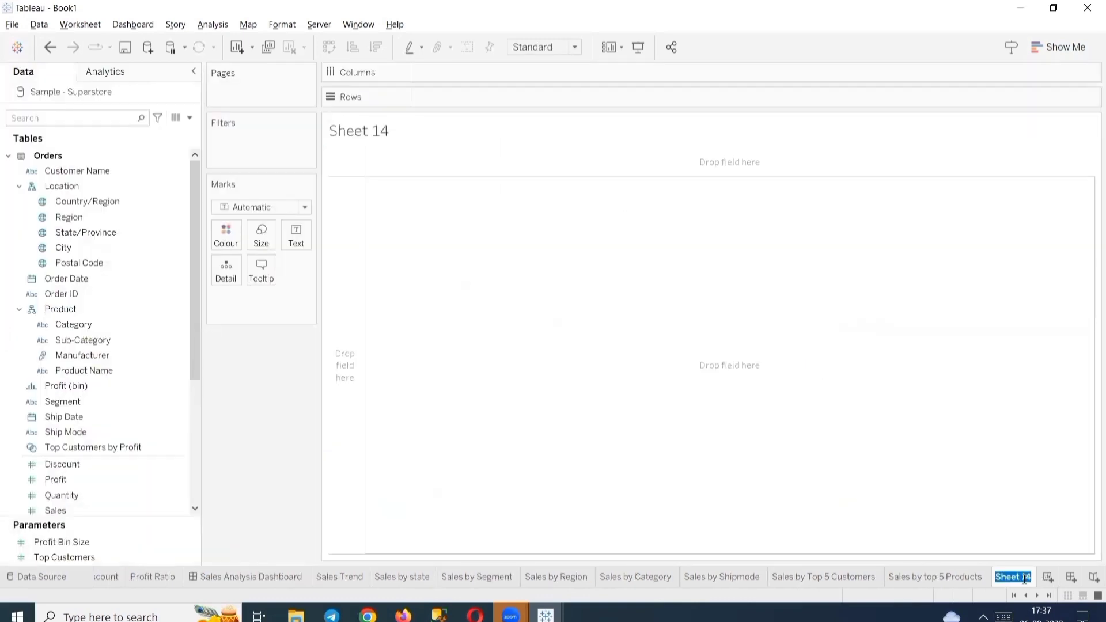
pyautogui.write('LinkedIn')
pyautogui.press('Return')
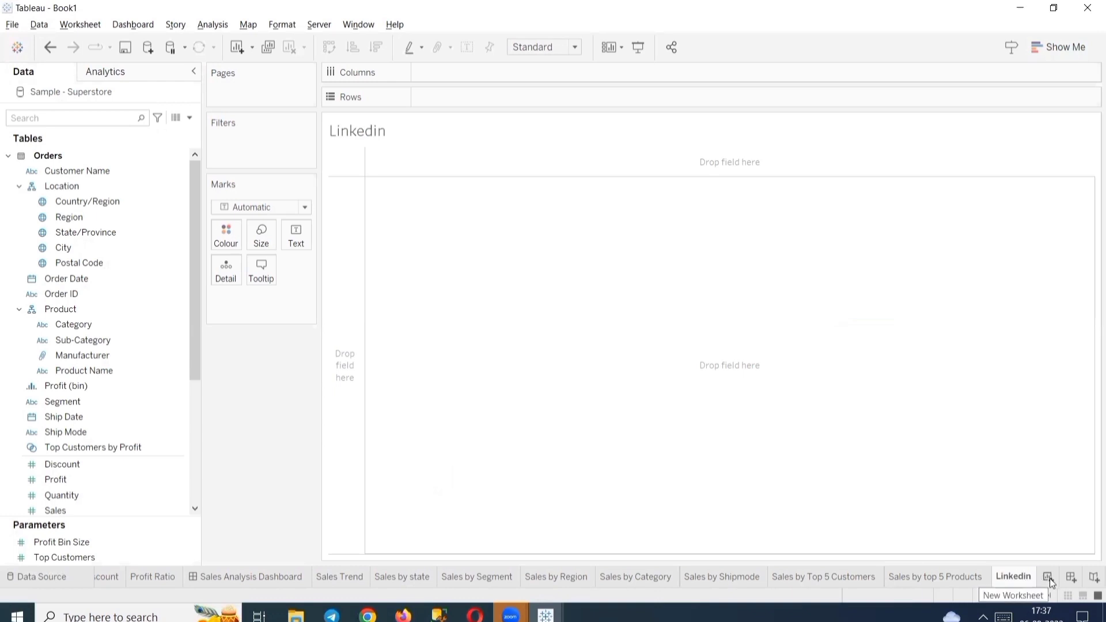
# Add another new worksheet after the Linkedin sheet and name it YT.
pyautogui.click(1048, 577)
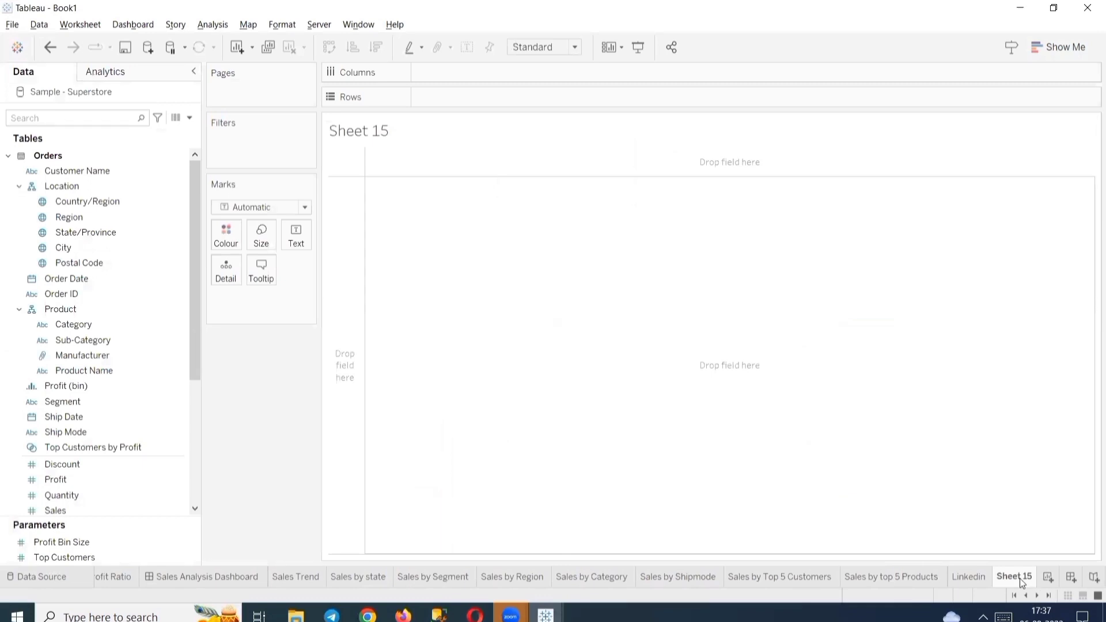
pyautogui.doubleClick(1021, 577)
pyautogui.write('YT')
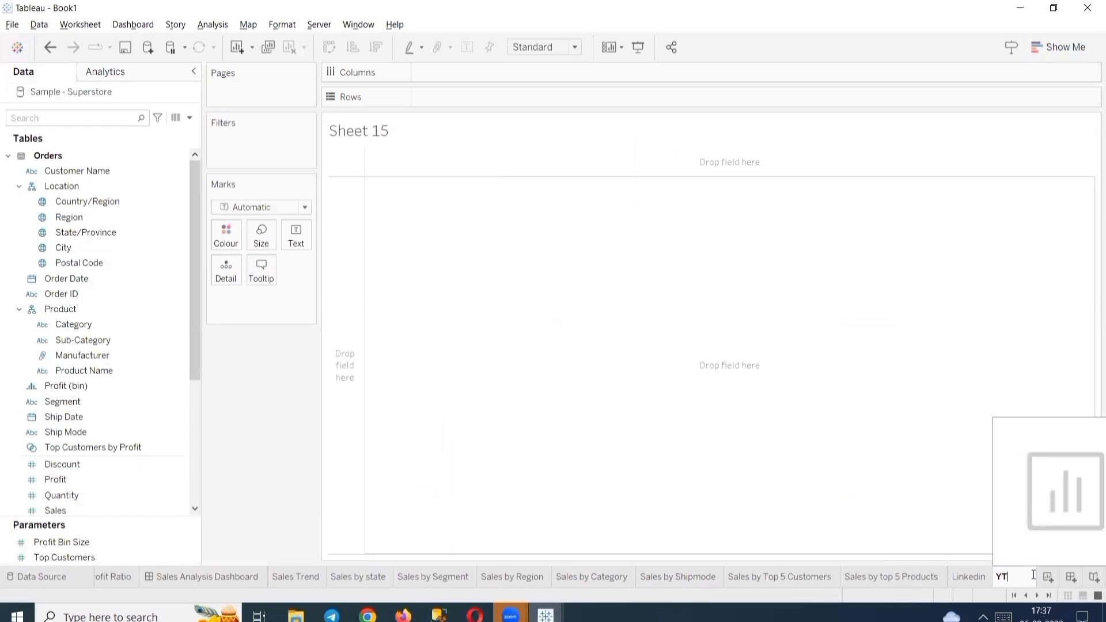
pyautogui.press('Return')
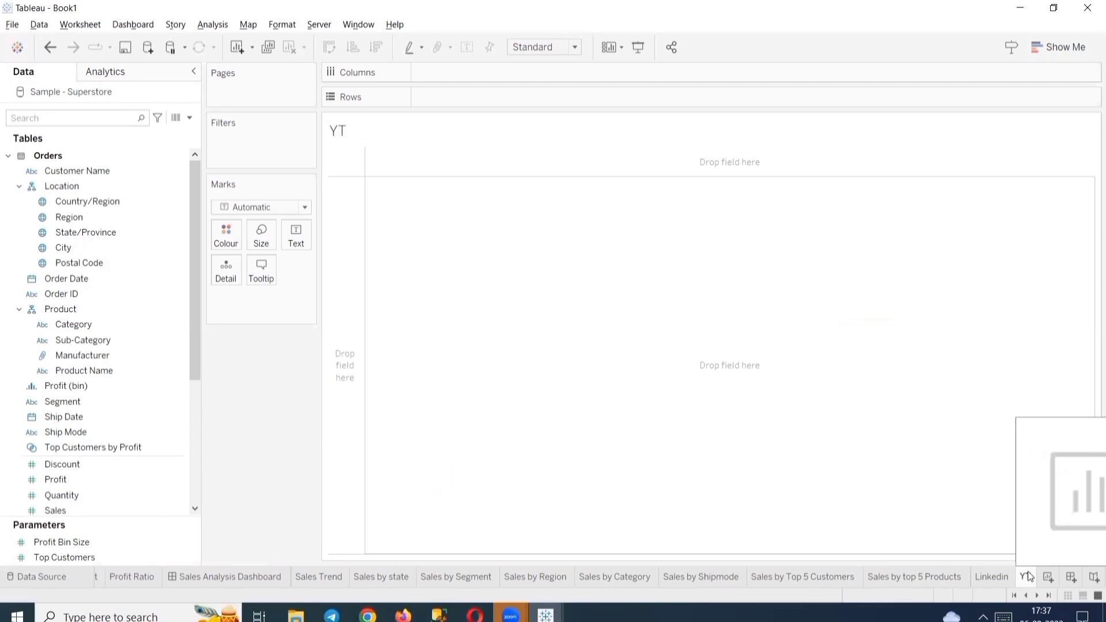
# Add two more worksheets after the YT sheet and rename the first of them Yt - Telugu.
pyautogui.click(1051, 578)
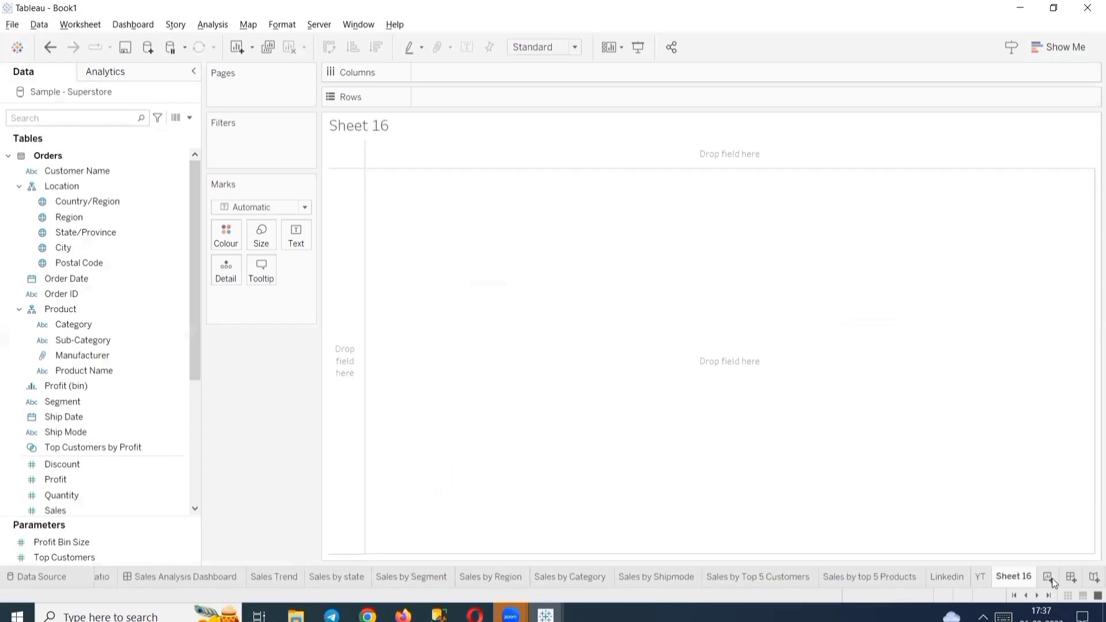
pyautogui.click(1052, 578)
pyautogui.click(978, 578)
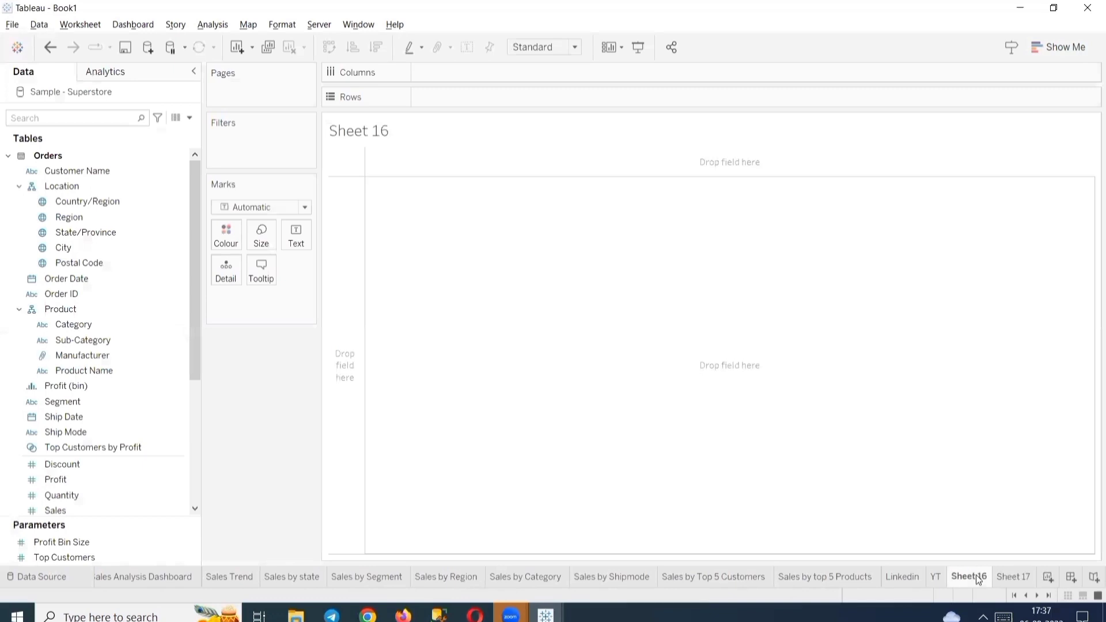
pyautogui.write('Yt')
pyautogui.write(' - Rrglisdh')
pyautogui.press('BackSpace')
pyautogui.press('BackSpace')
pyautogui.press('BackSpace')
pyautogui.press('BackSpace')
pyautogui.press('BackSpace')
pyautogui.press('BackSpace')
pyautogui.press('BackSpace')
pyautogui.press('BackSpace')
pyautogui.write('Telugu')
pyautogui.press('Return')
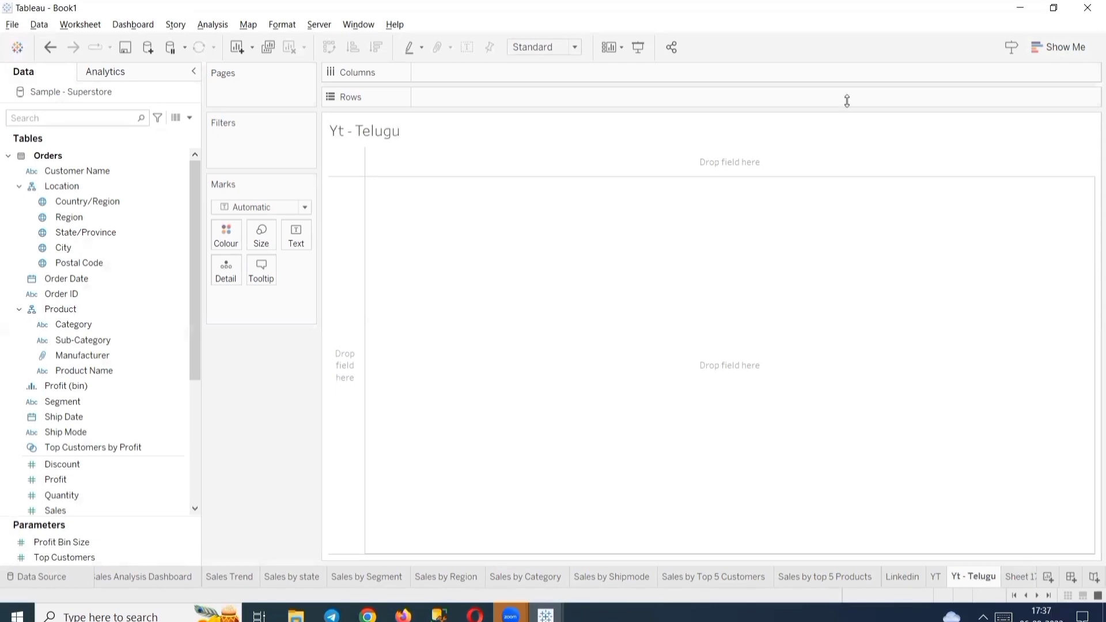
pyautogui.click(847, 101)
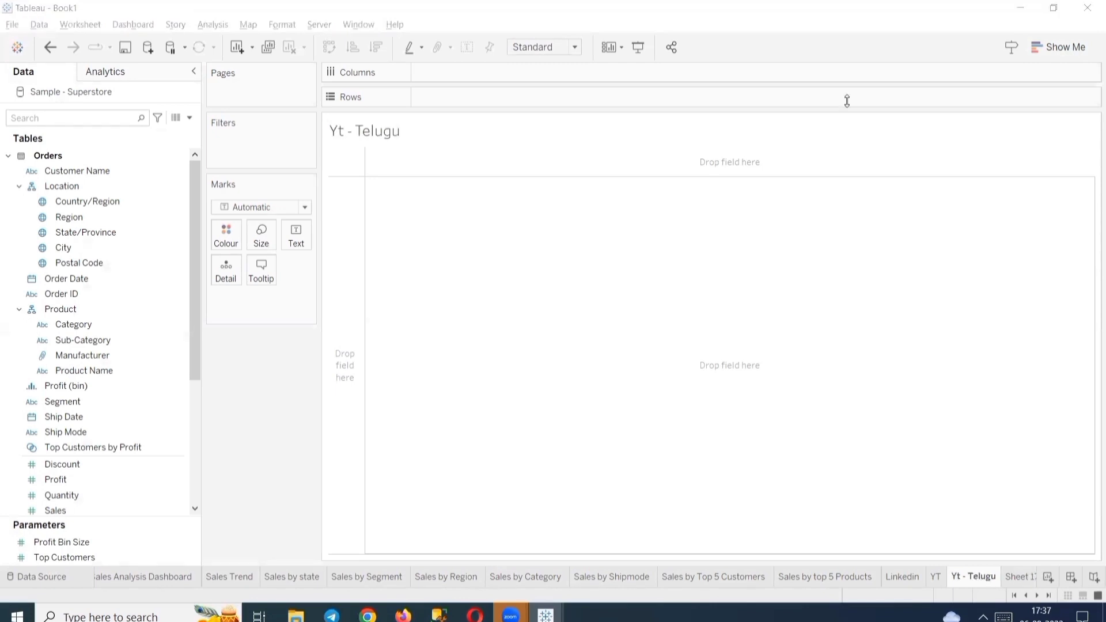
pyautogui.click(810, 102)
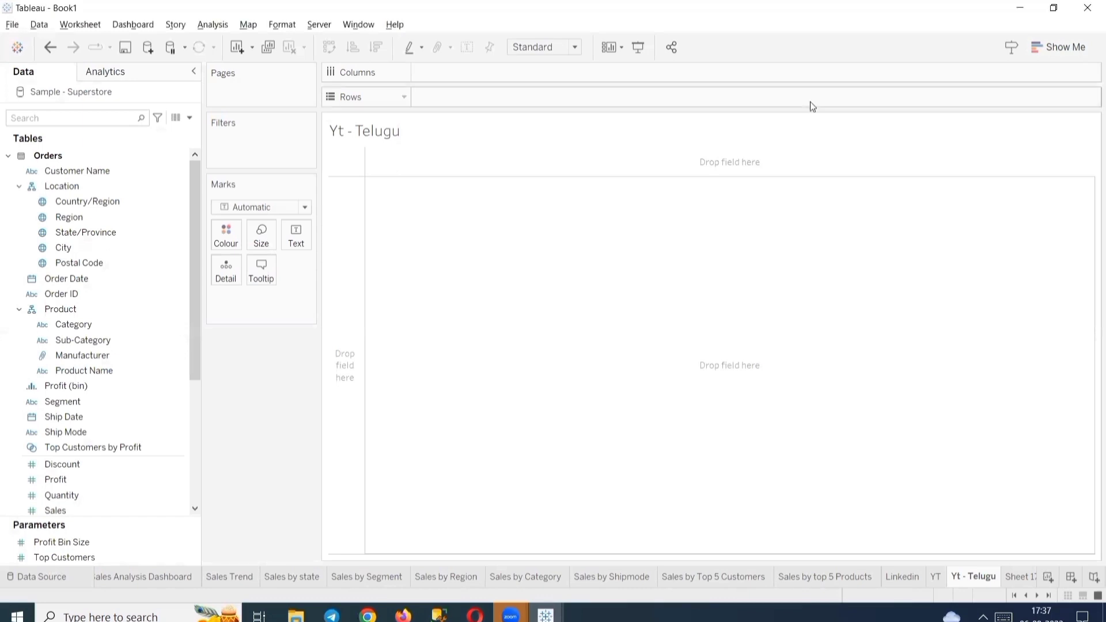
# On the Linkedin sheet, add an empty-string calculation ("") to the marks and set the mark type to Shape.
pyautogui.click(905, 573)
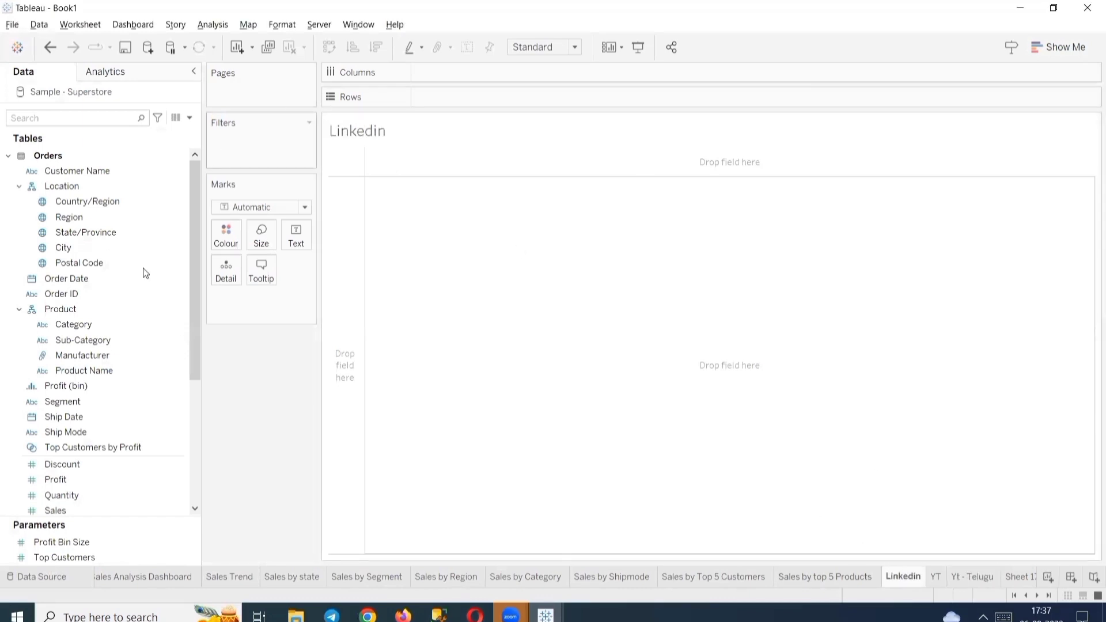
pyautogui.click(64, 247)
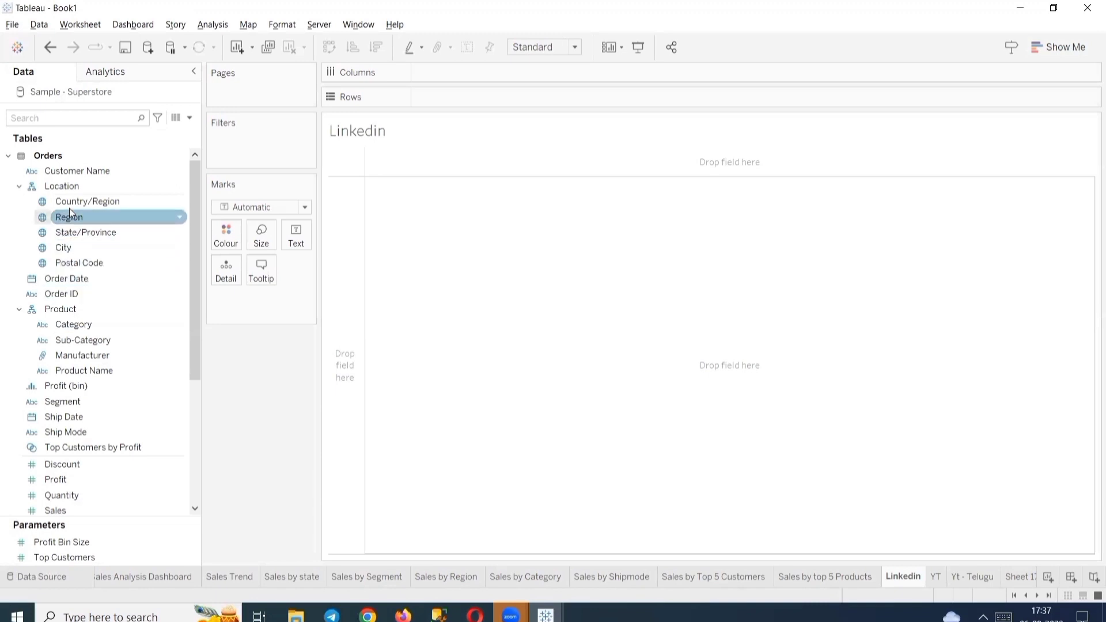
pyautogui.doubleClick(255, 305)
pyautogui.write('""')
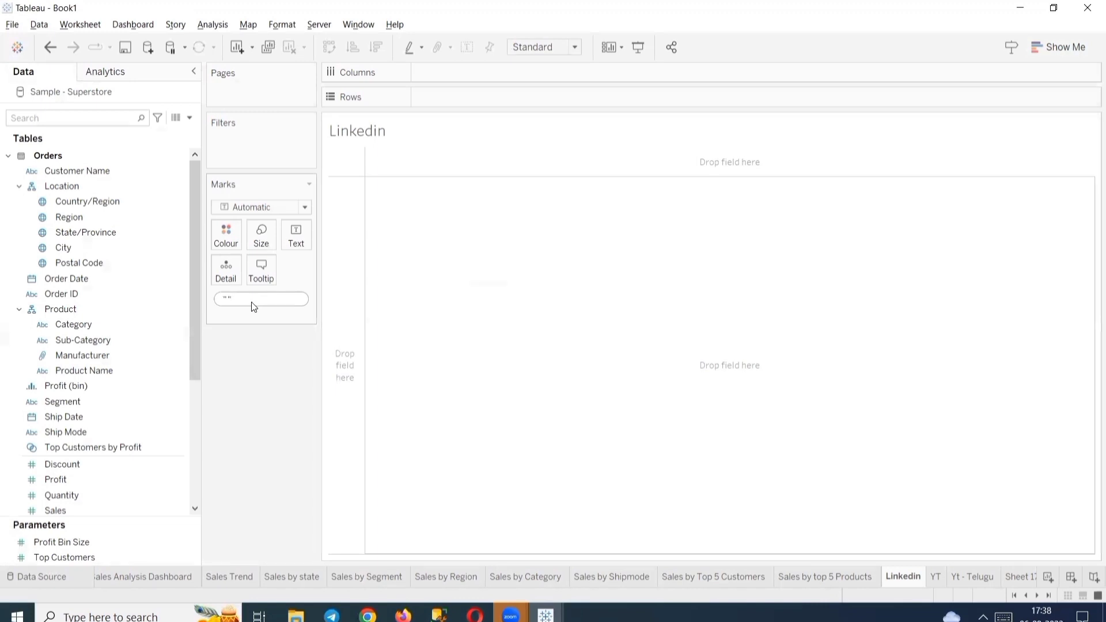
pyautogui.press('Return')
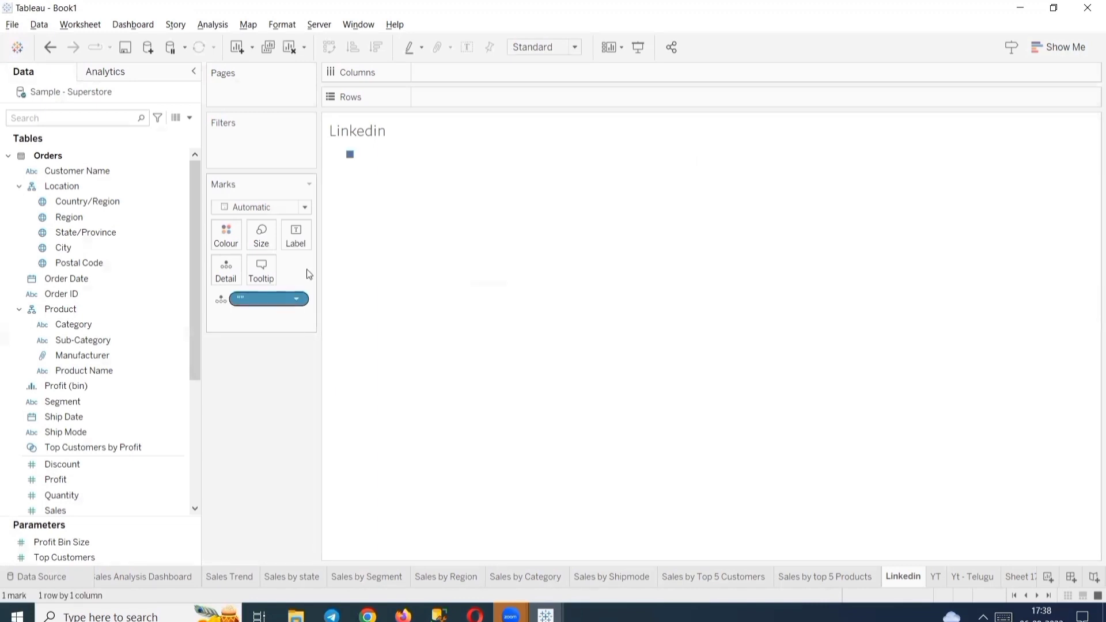
pyautogui.click(295, 207)
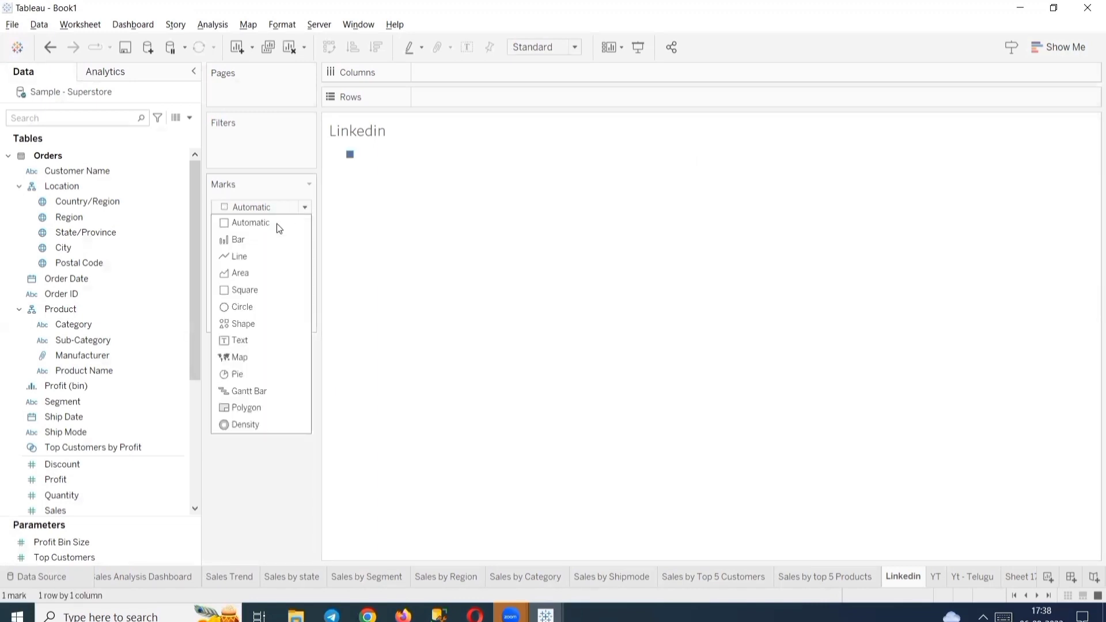
pyautogui.click(249, 320)
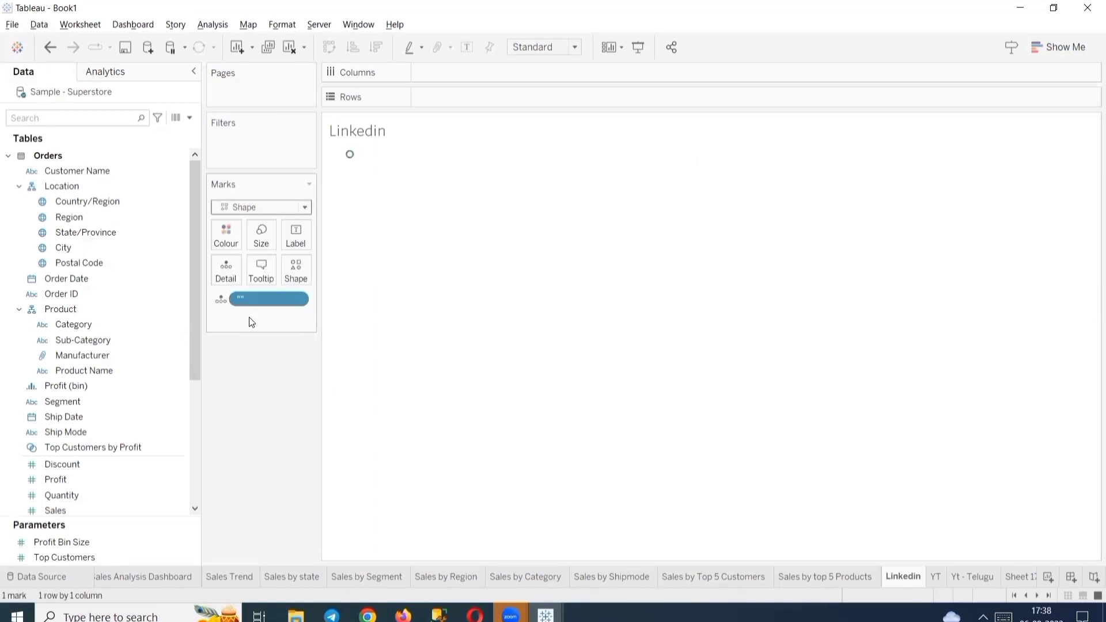
# Reload the custom shapes and assign the LinkedIn logo from the Images palette as the mark's shape.
pyautogui.click(310, 264)
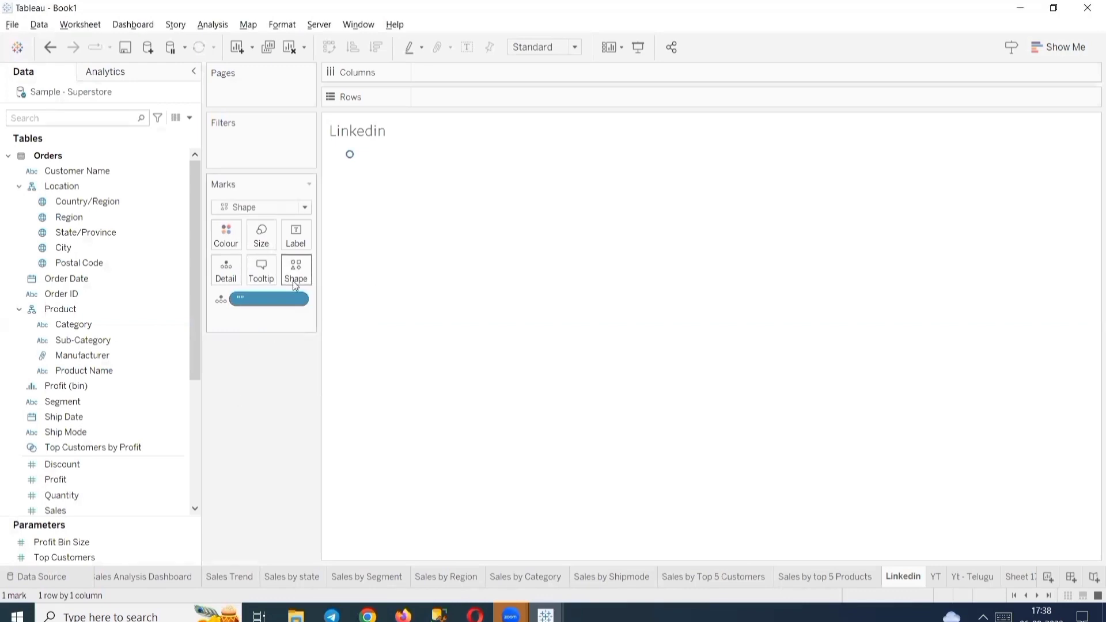
pyautogui.click(294, 282)
pyautogui.click(327, 373)
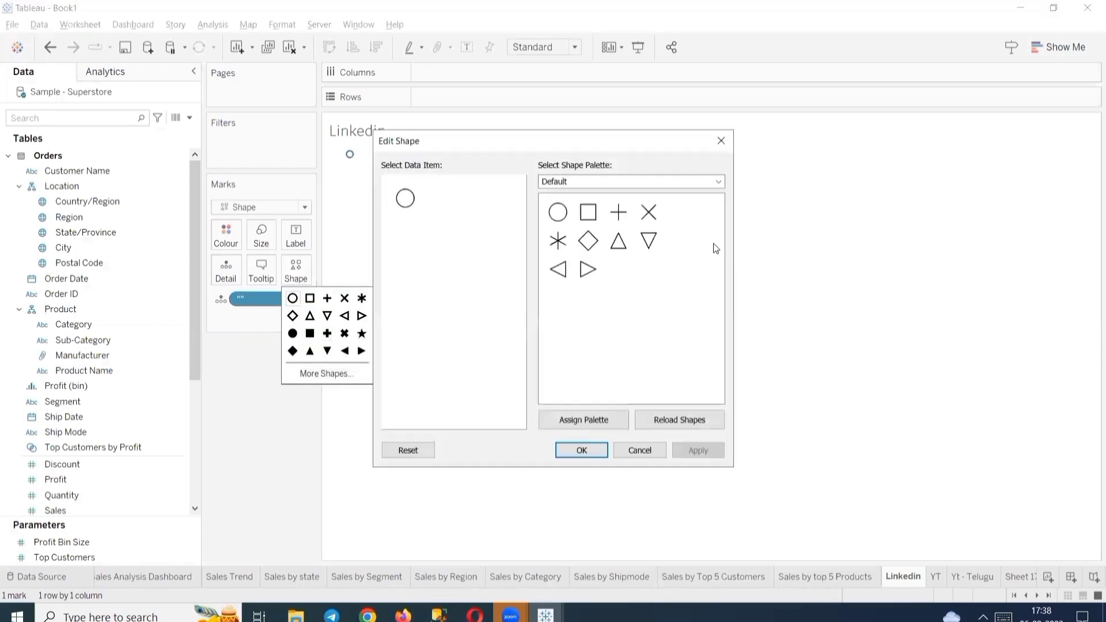
pyautogui.click(659, 180)
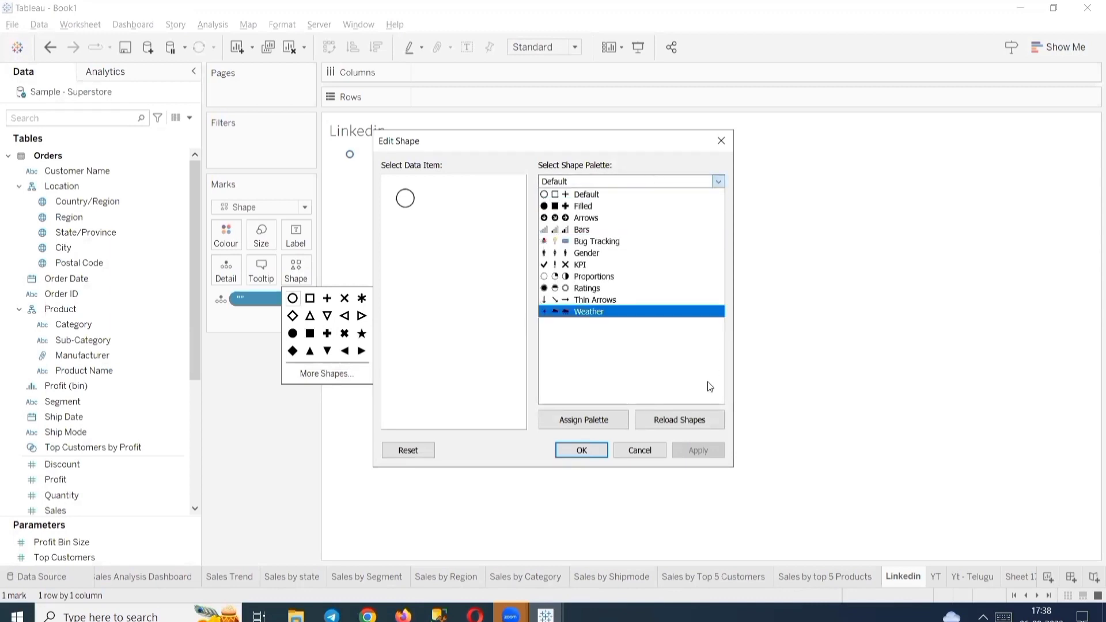
pyautogui.click(695, 419)
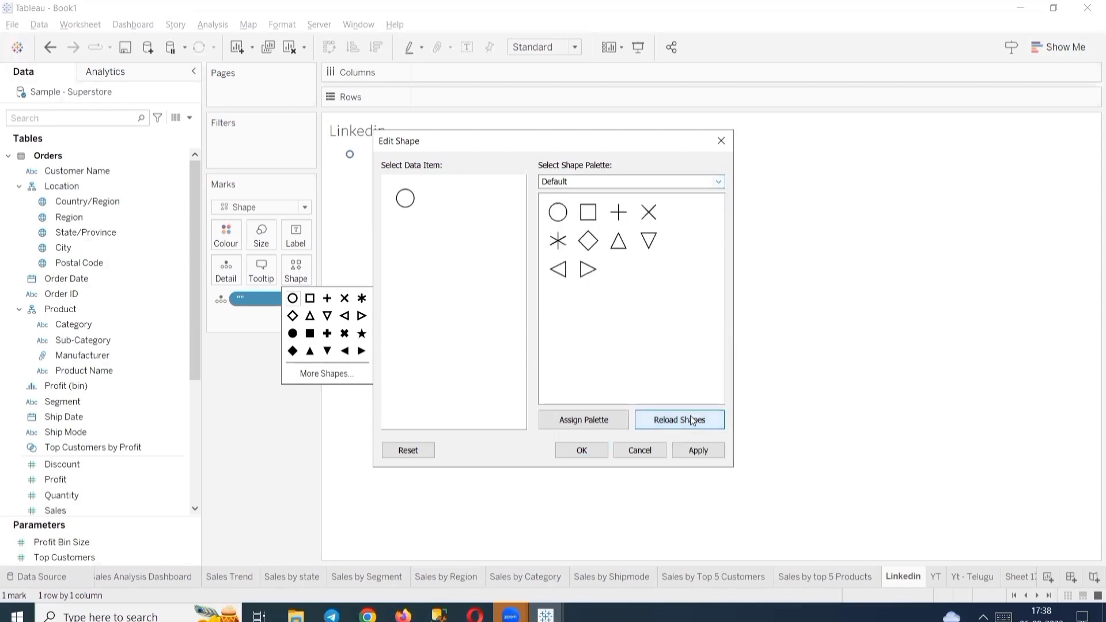
pyautogui.click(603, 182)
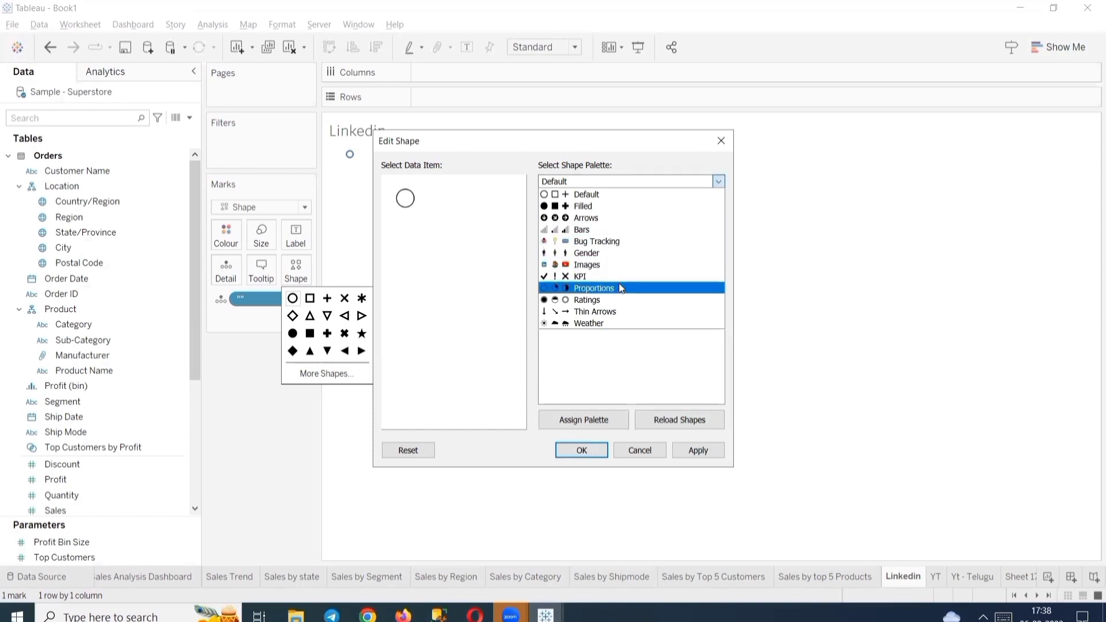
pyautogui.click(619, 263)
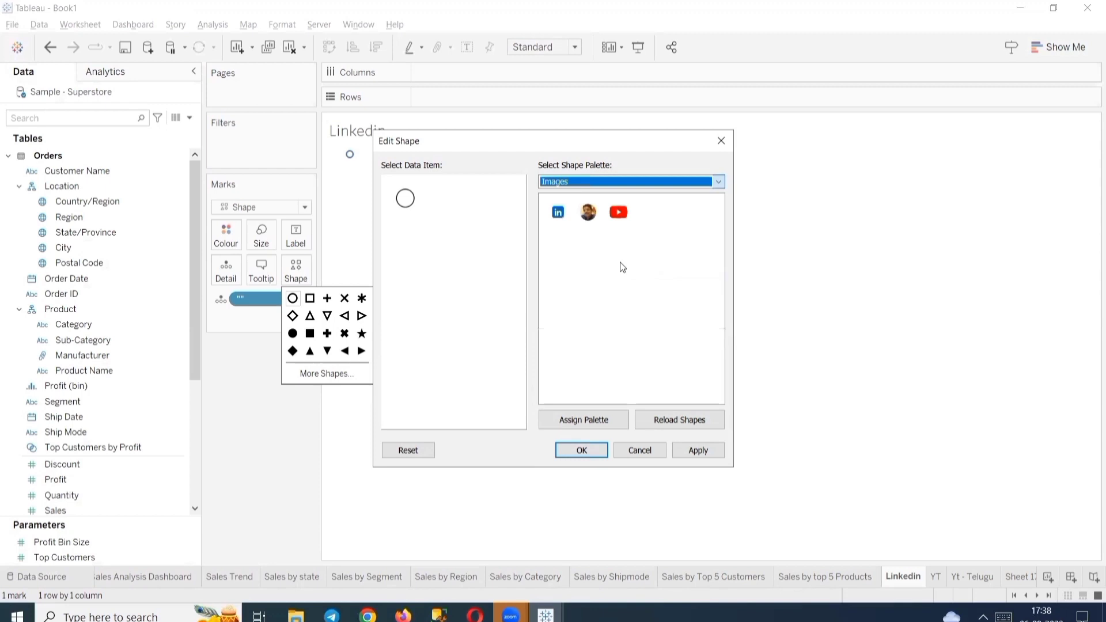
pyautogui.click(558, 215)
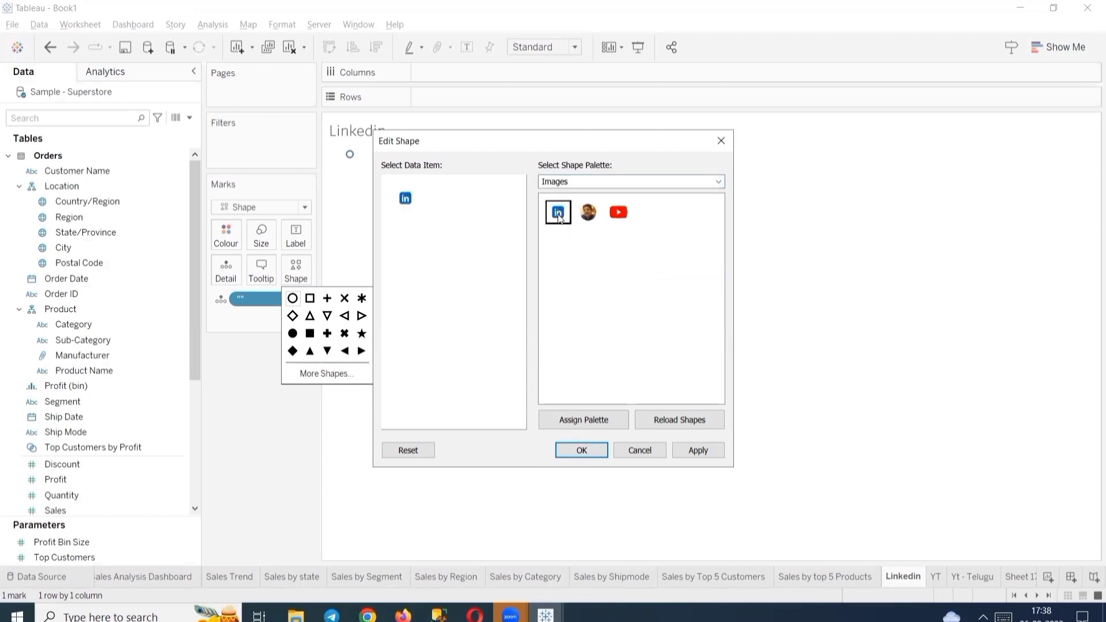
pyautogui.click(704, 450)
pyautogui.click(582, 450)
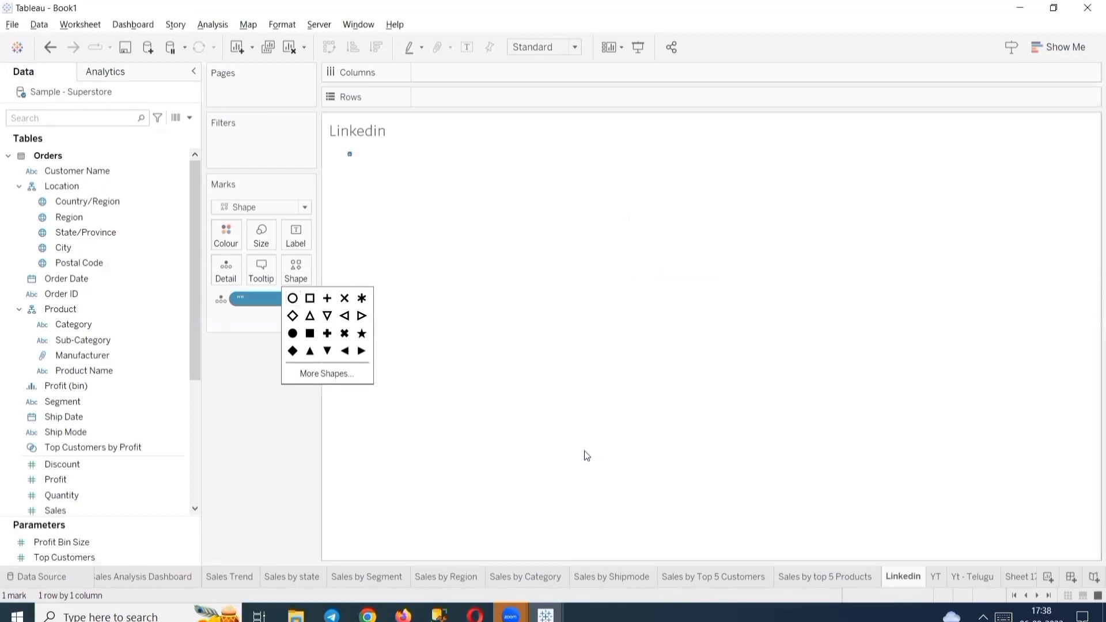
# Set the Linkedin sheet's fit to Entire View.
pyautogui.click(284, 443)
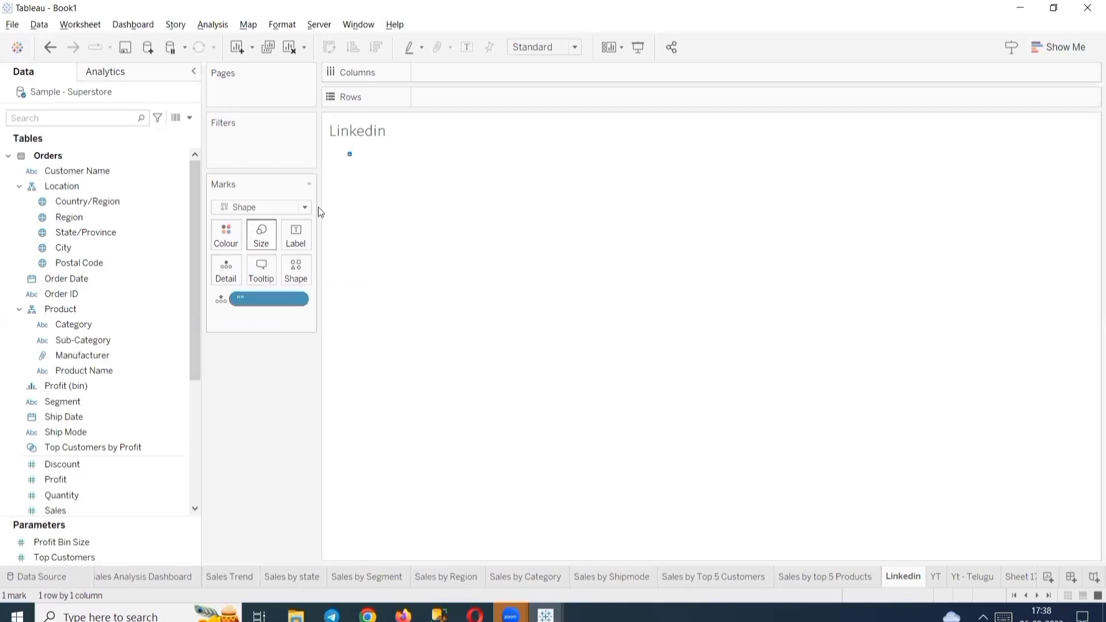
pyautogui.click(546, 46)
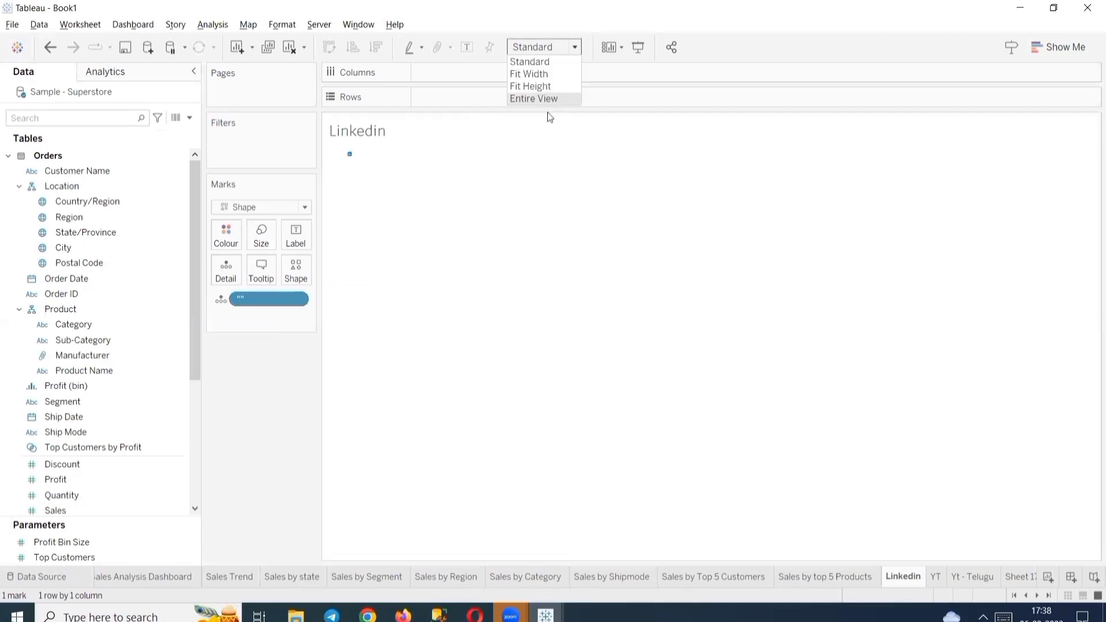
pyautogui.click(556, 98)
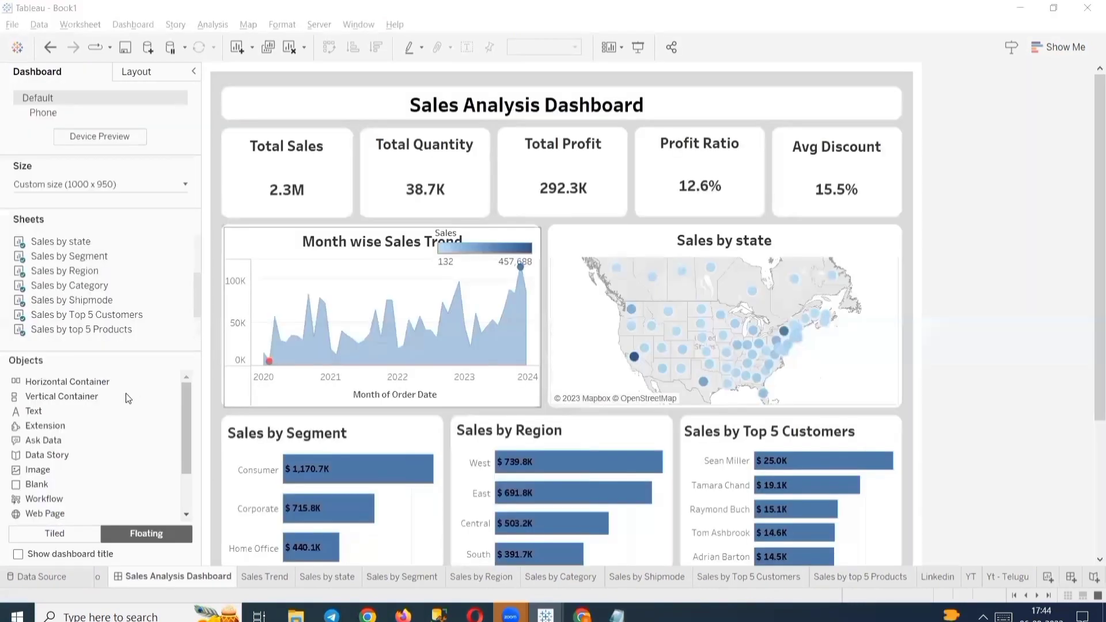
# Add a floating vertical container over the dashboard's Avg Discount and Sales by state area, with its show/hide button at the title banner's right end.
pyautogui.moveTo(757, 197); pyautogui.dragTo(676, 155)
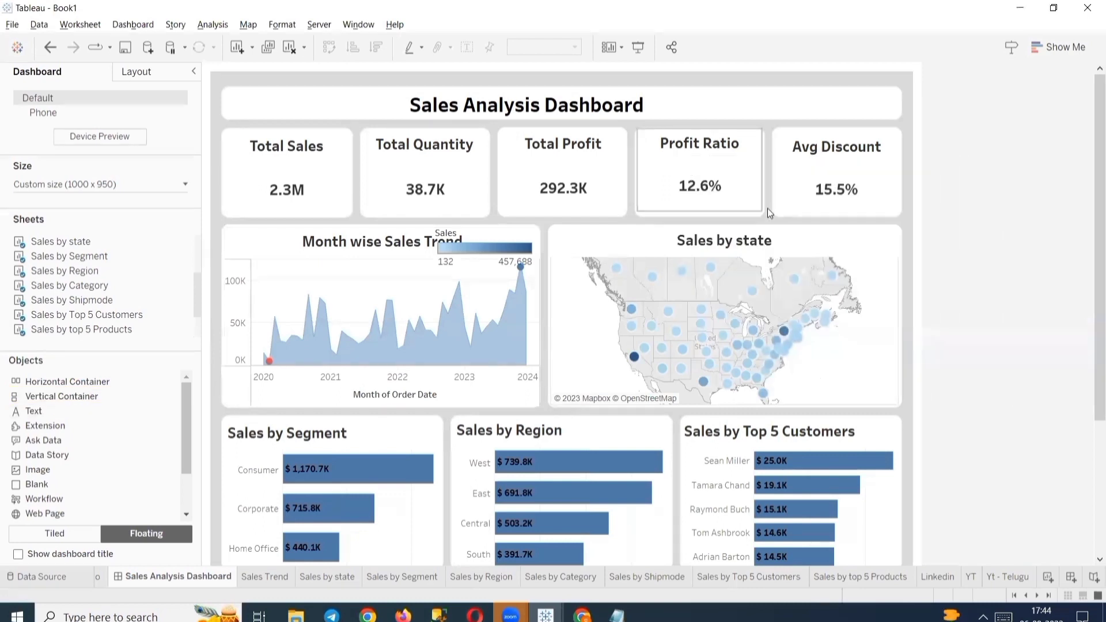
pyautogui.click(923, 178)
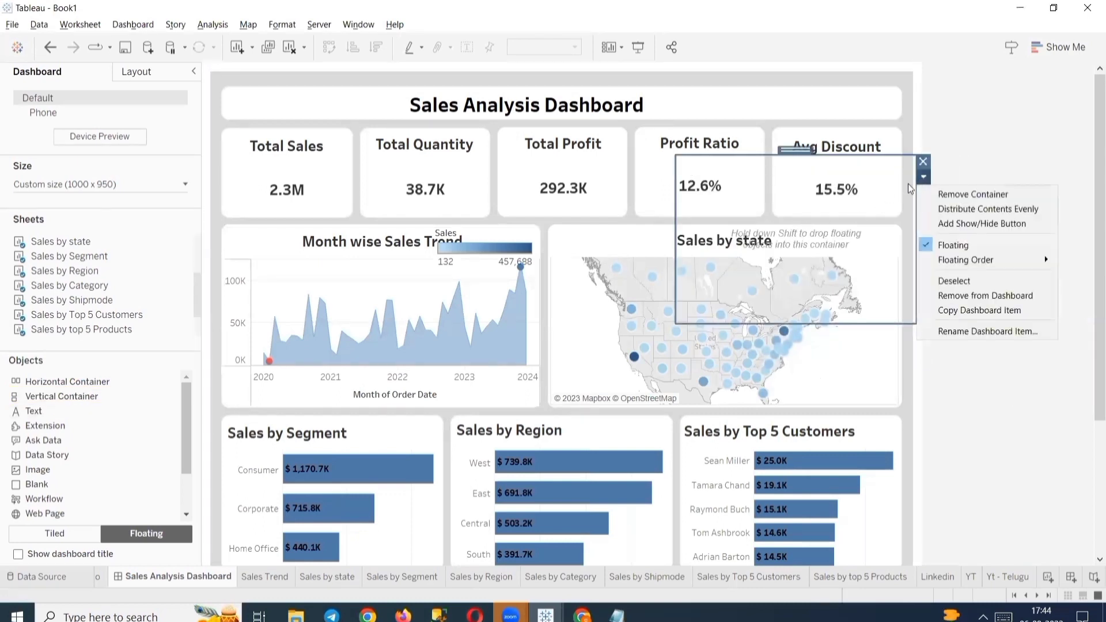
pyautogui.click(968, 224)
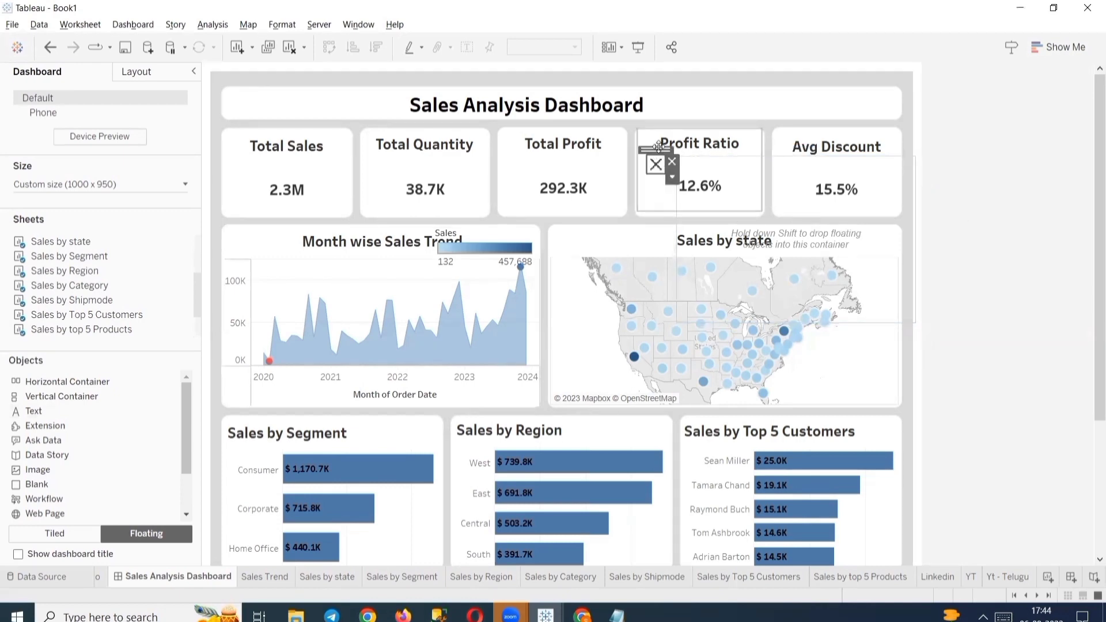
pyautogui.moveTo(658, 147); pyautogui.dragTo(871, 91)
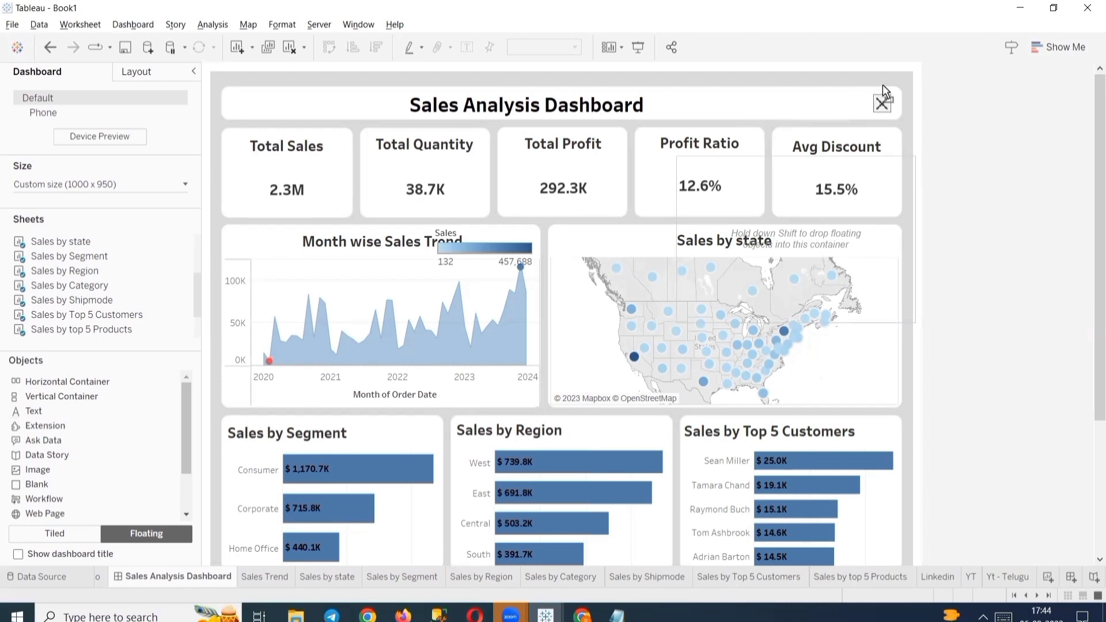
# Choose I Symbol.jpg from the My Tableau Repository Shapes > Images folder as the show/hide button's image for the Item Shown state.
pyautogui.click(884, 98)
pyautogui.click(897, 114)
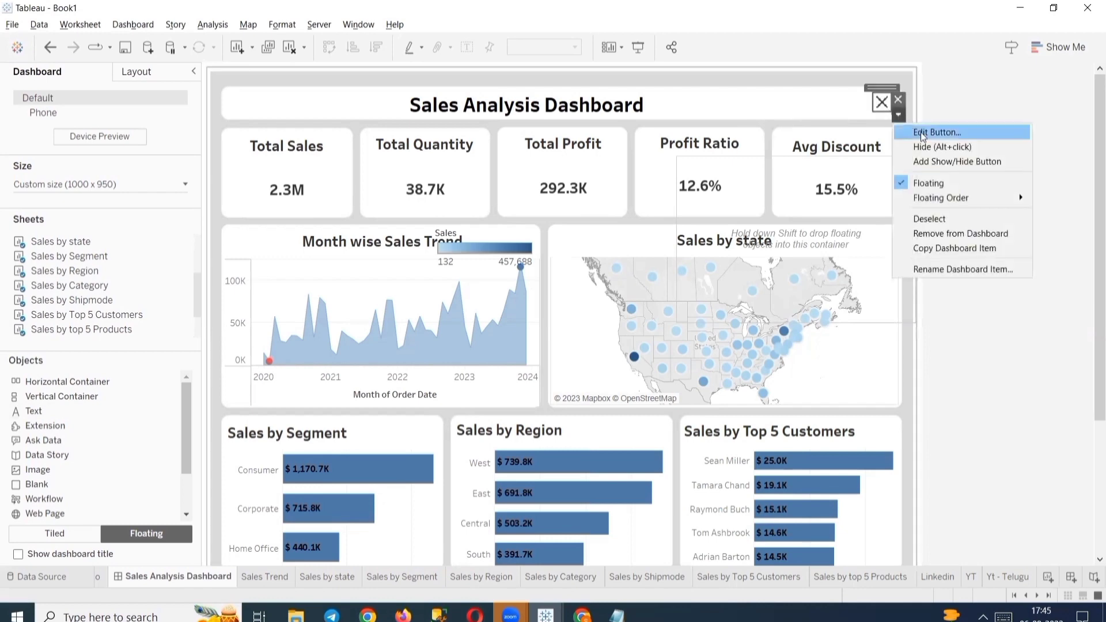
pyautogui.click(953, 137)
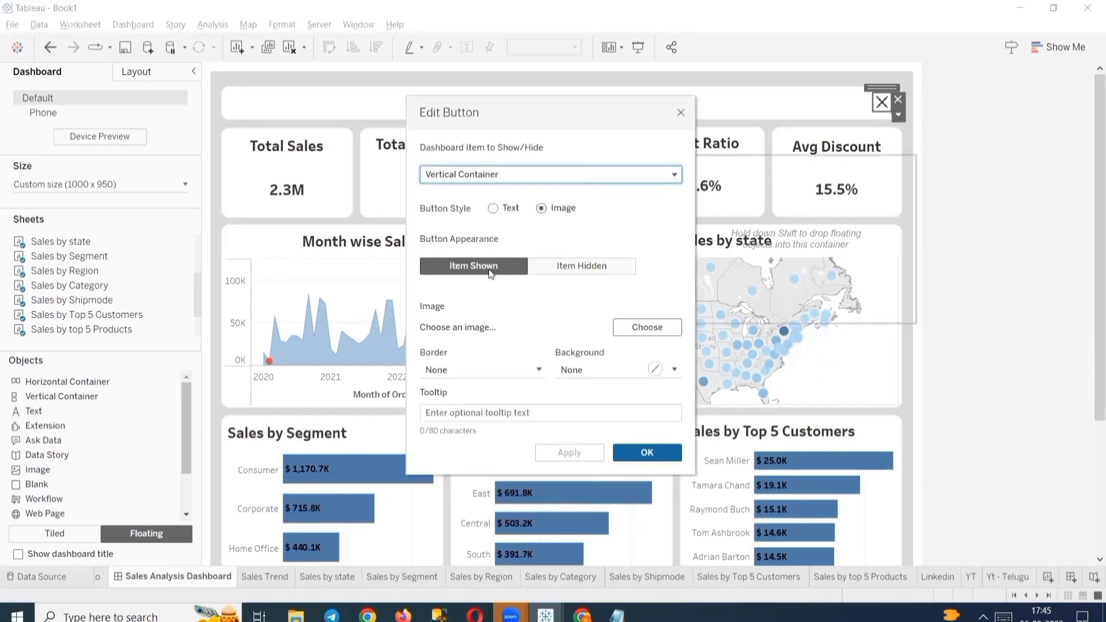
pyautogui.click(639, 333)
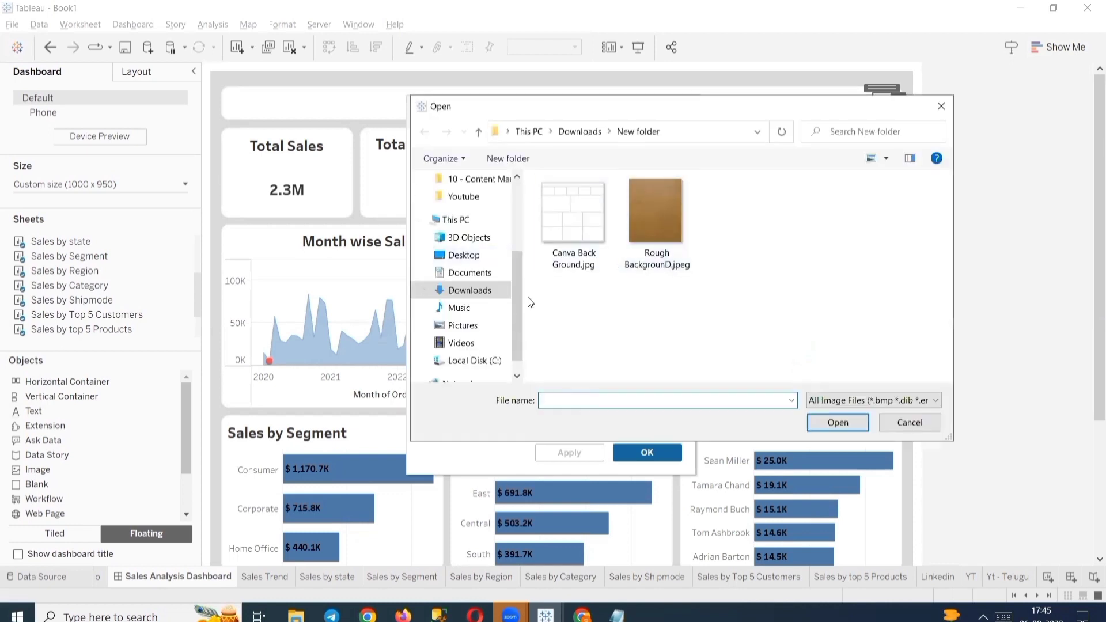
pyautogui.click(475, 272)
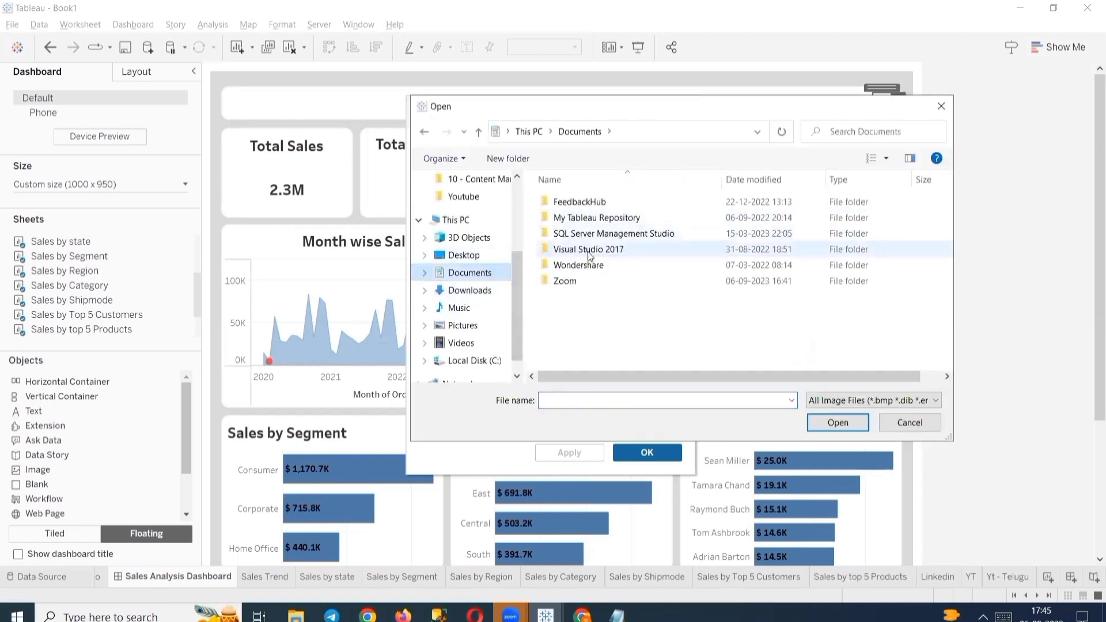
pyautogui.doubleClick(601, 224)
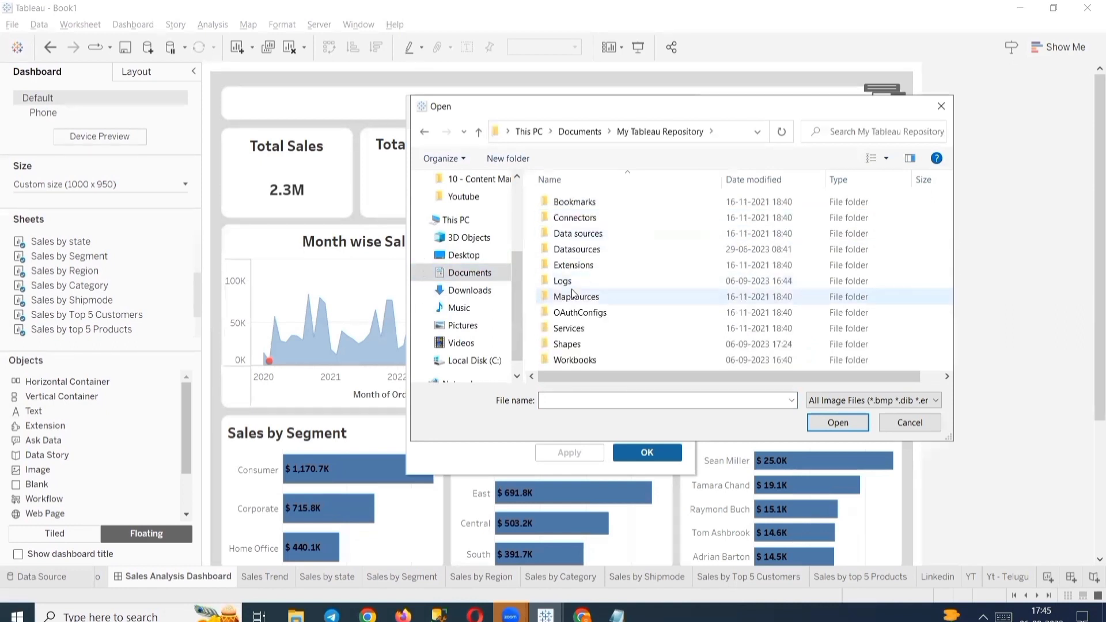
pyautogui.doubleClick(568, 345)
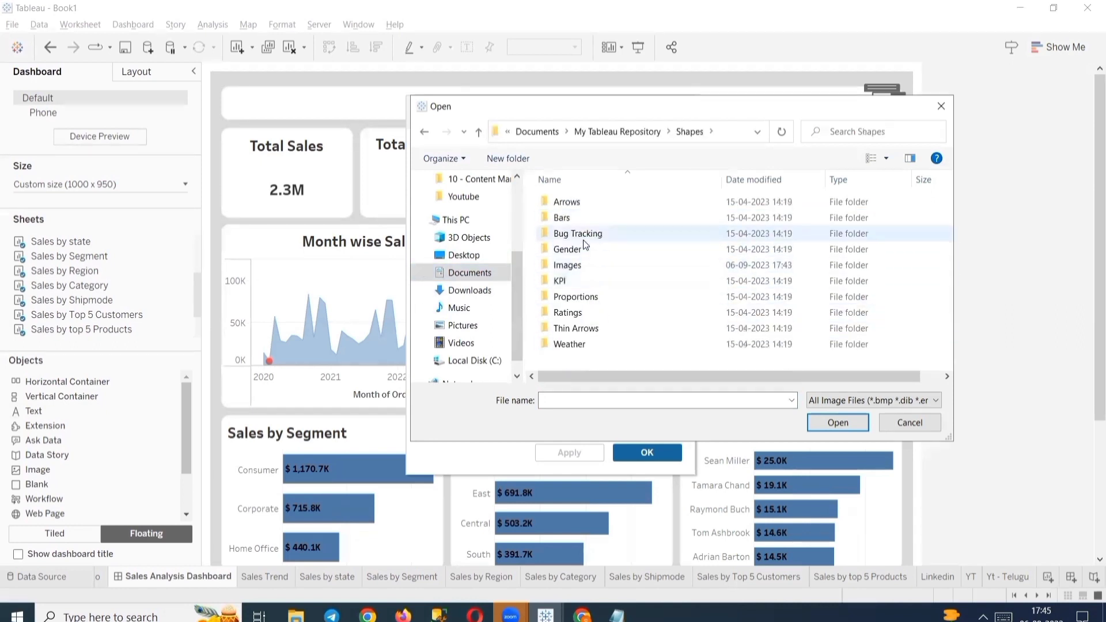
pyautogui.doubleClick(578, 270)
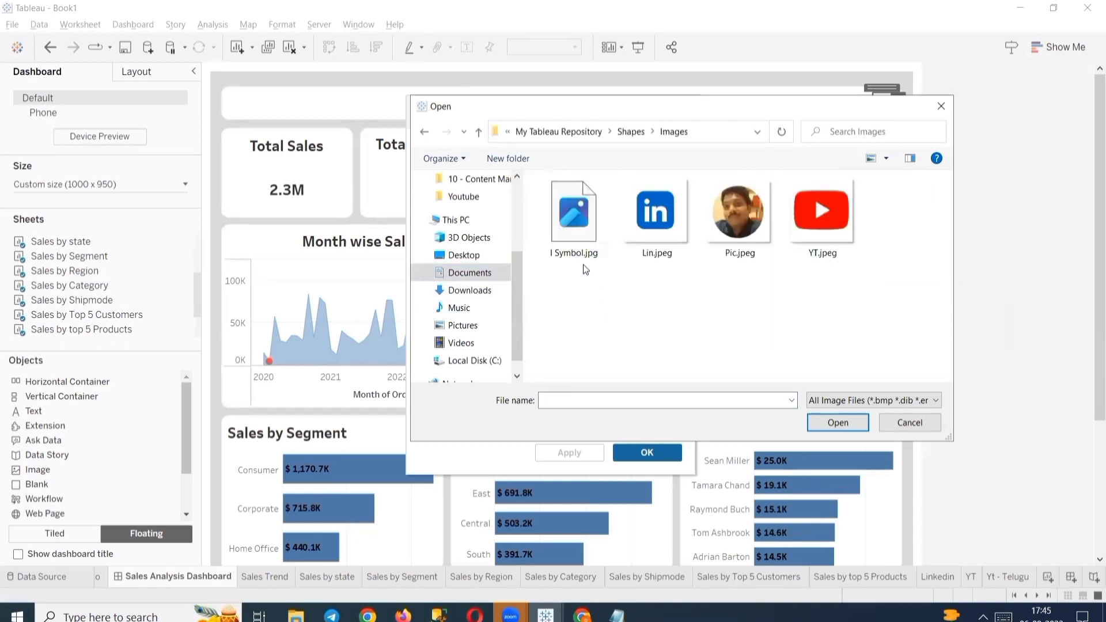
pyautogui.click(576, 242)
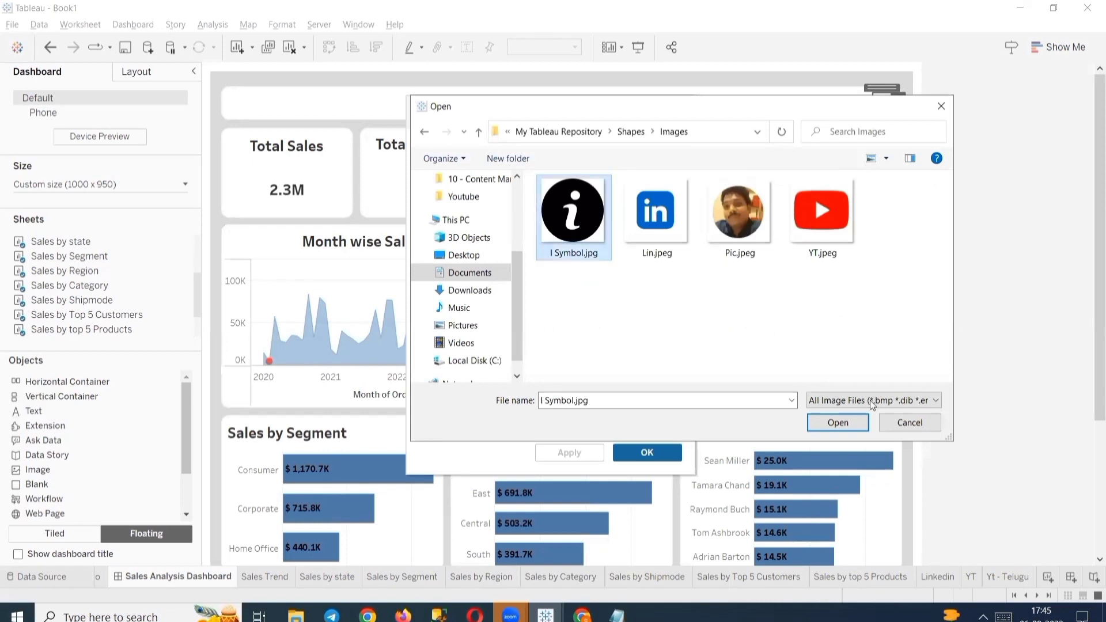
pyautogui.click(844, 423)
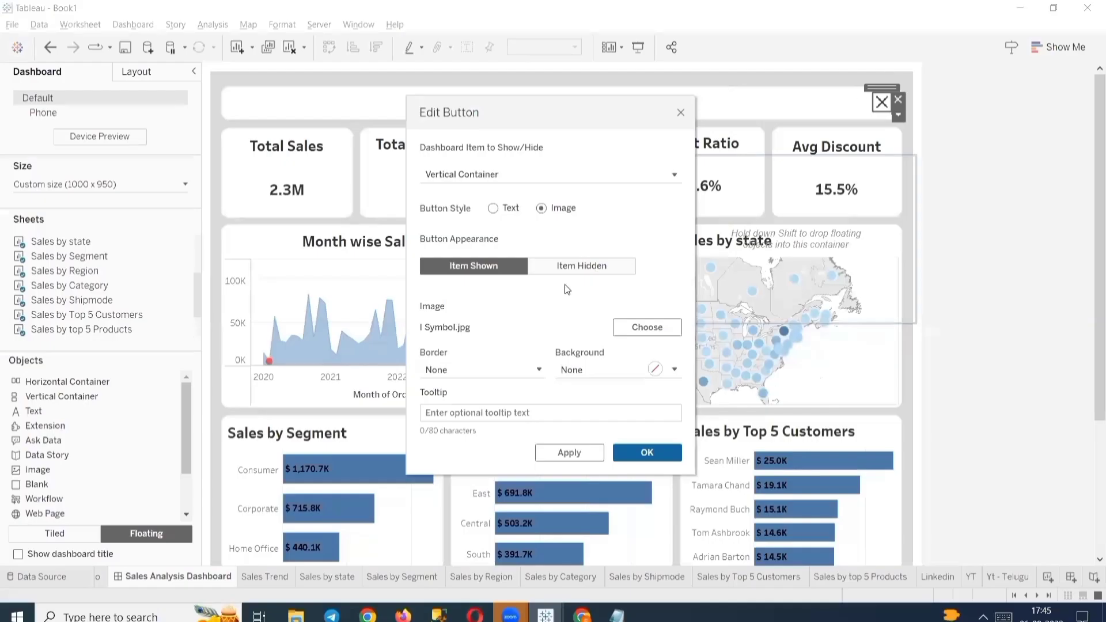
# Choose I Symbol.jpg as the show/hide button's image for the Item Hidden state and test hiding and showing the container.
pyautogui.click(586, 266)
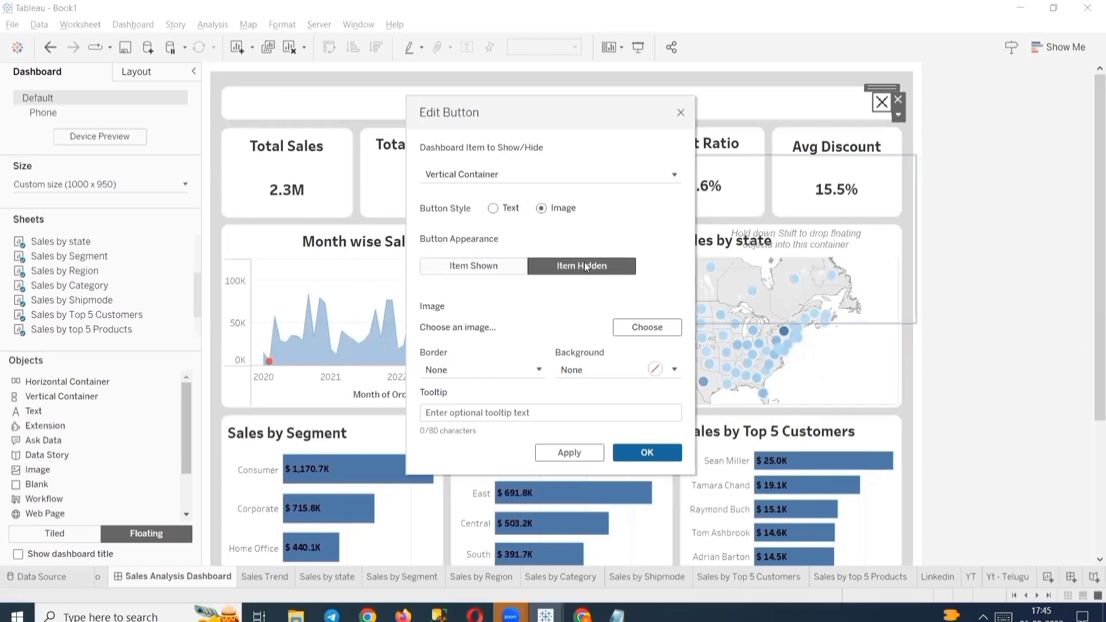
pyautogui.click(638, 329)
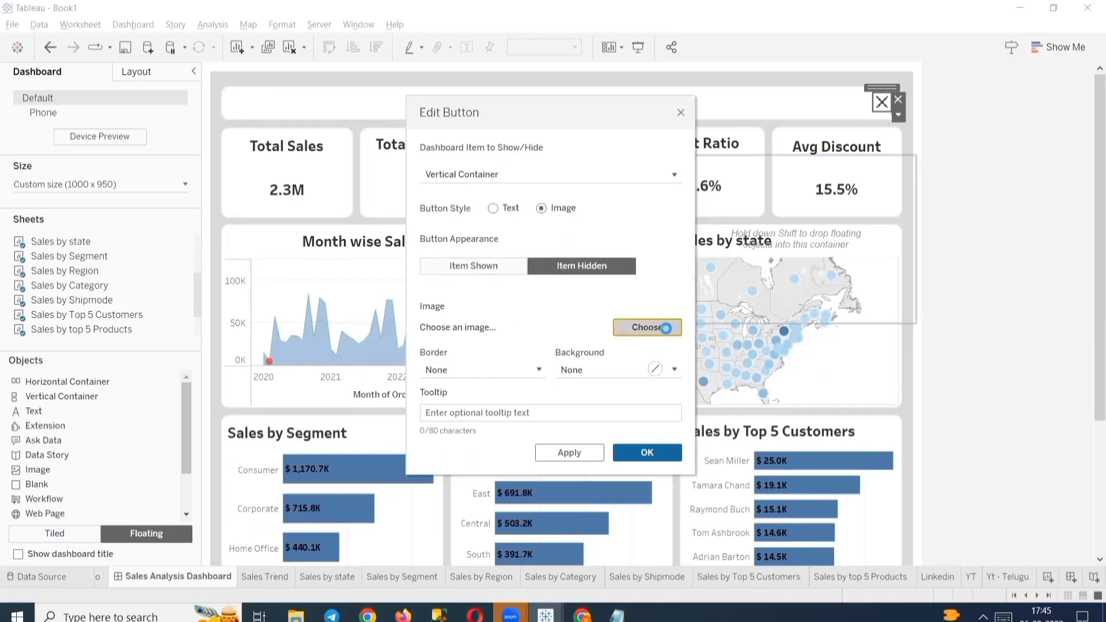
pyautogui.click(573, 216)
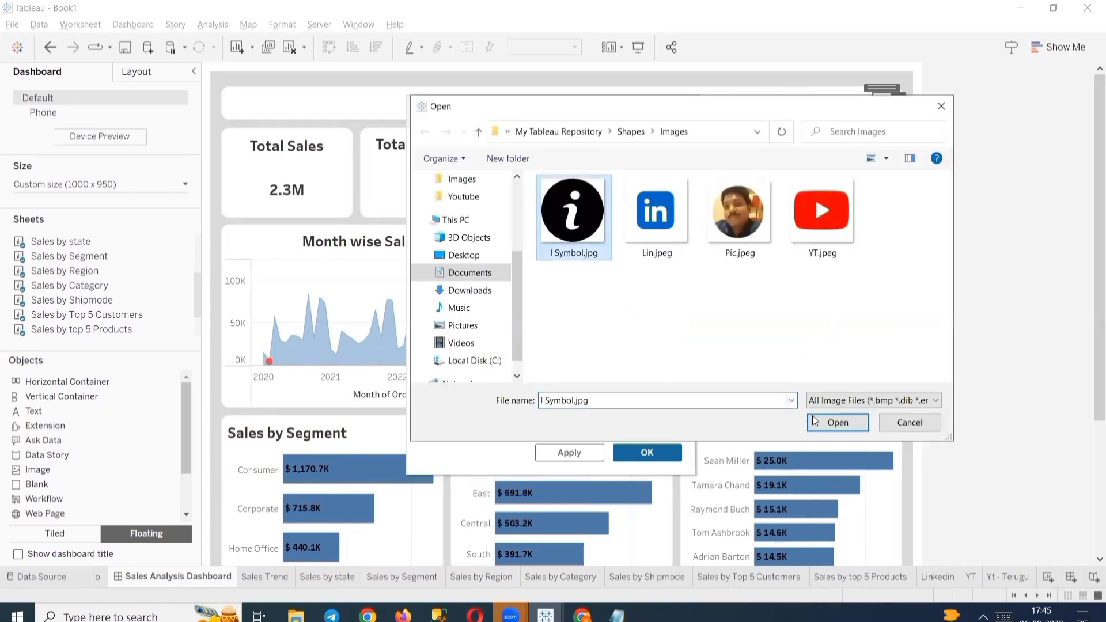
pyautogui.click(836, 423)
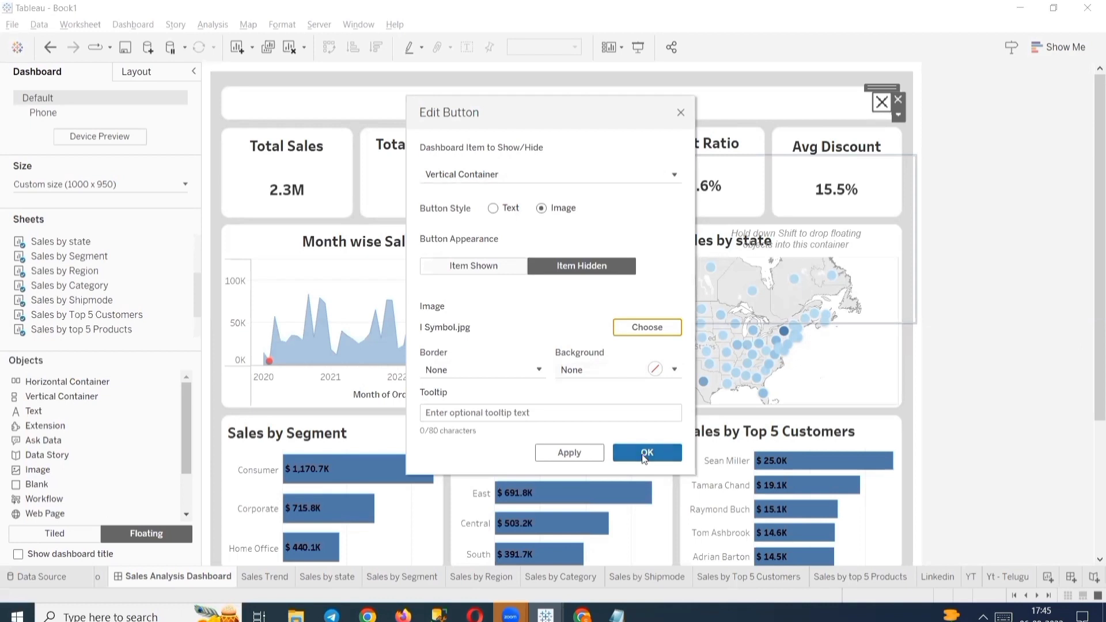
pyautogui.click(598, 452)
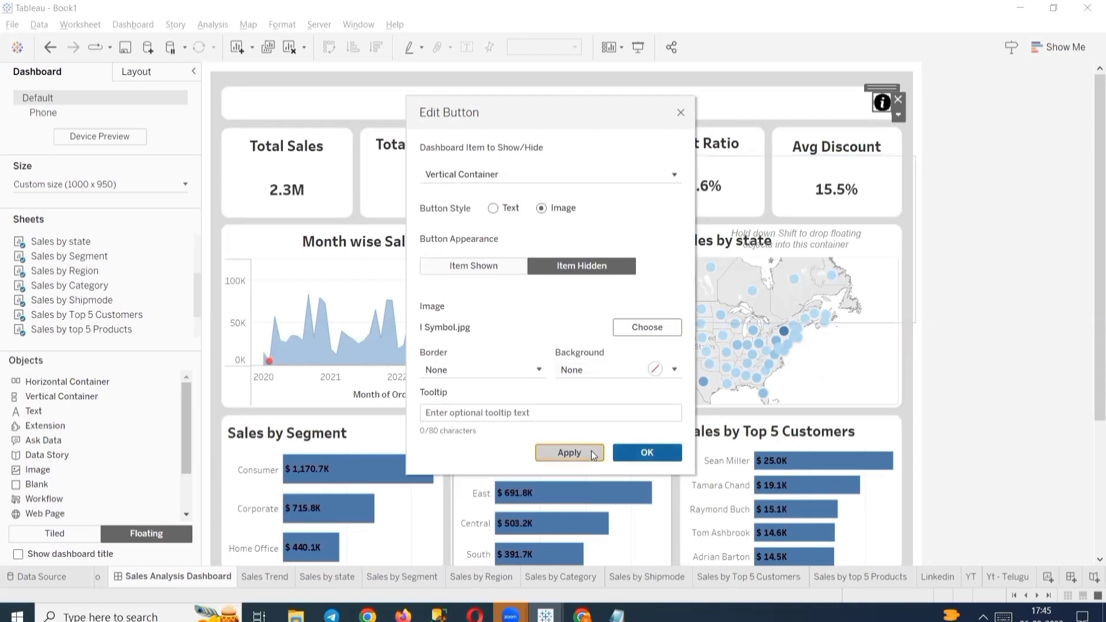
pyautogui.click(649, 452)
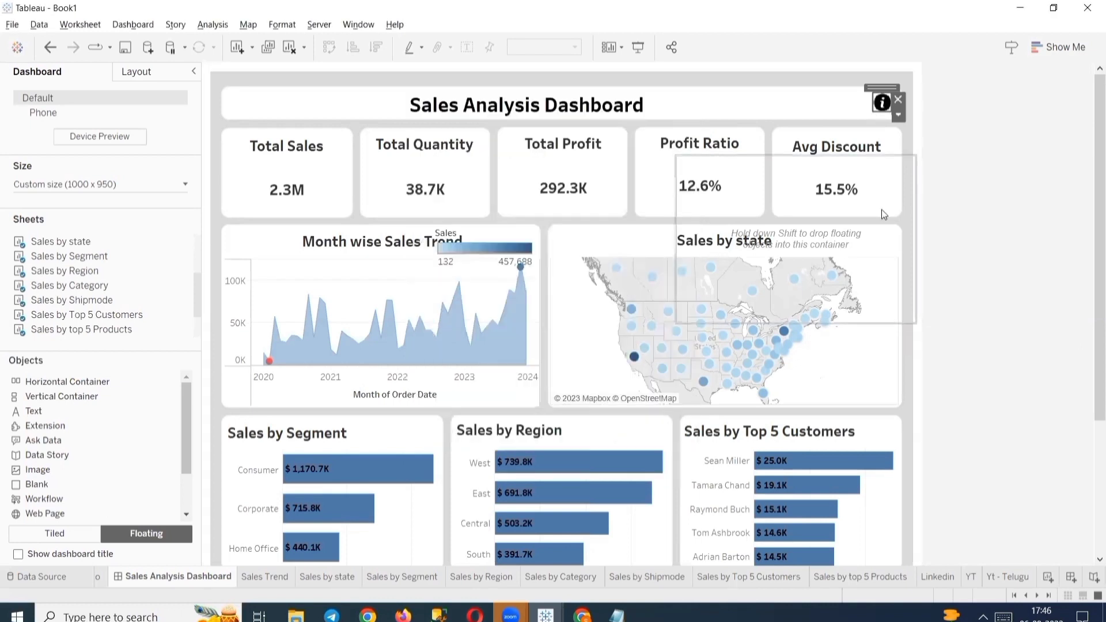
pyautogui.keyDown('alt'); pyautogui.click(884, 103); pyautogui.keyUp('alt')
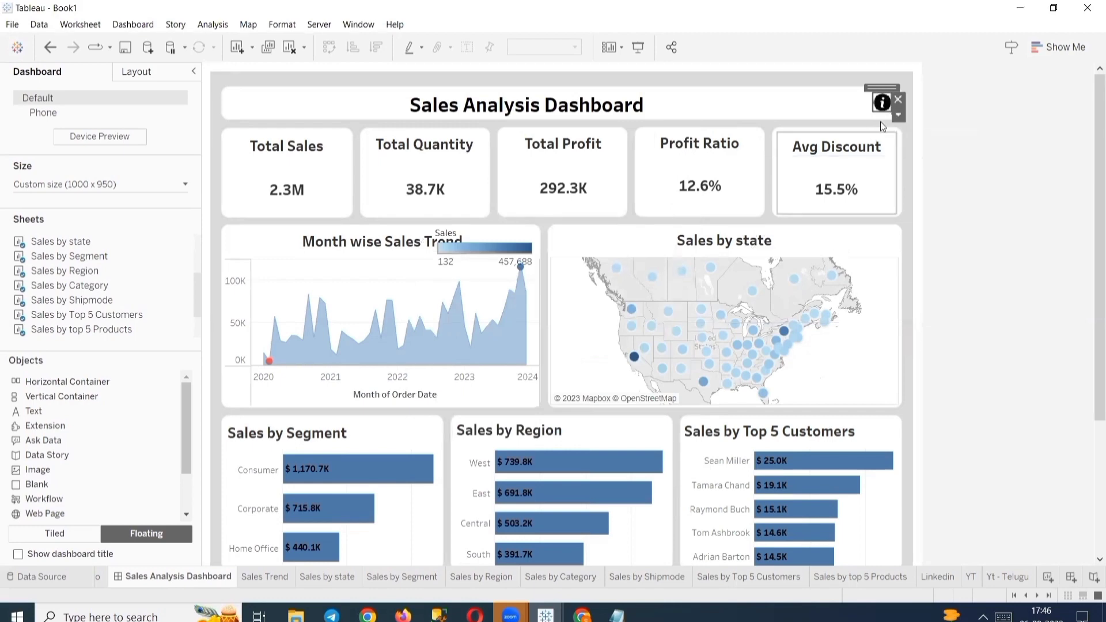
pyautogui.moveTo(881, 109); pyautogui.dragTo(853, 212)
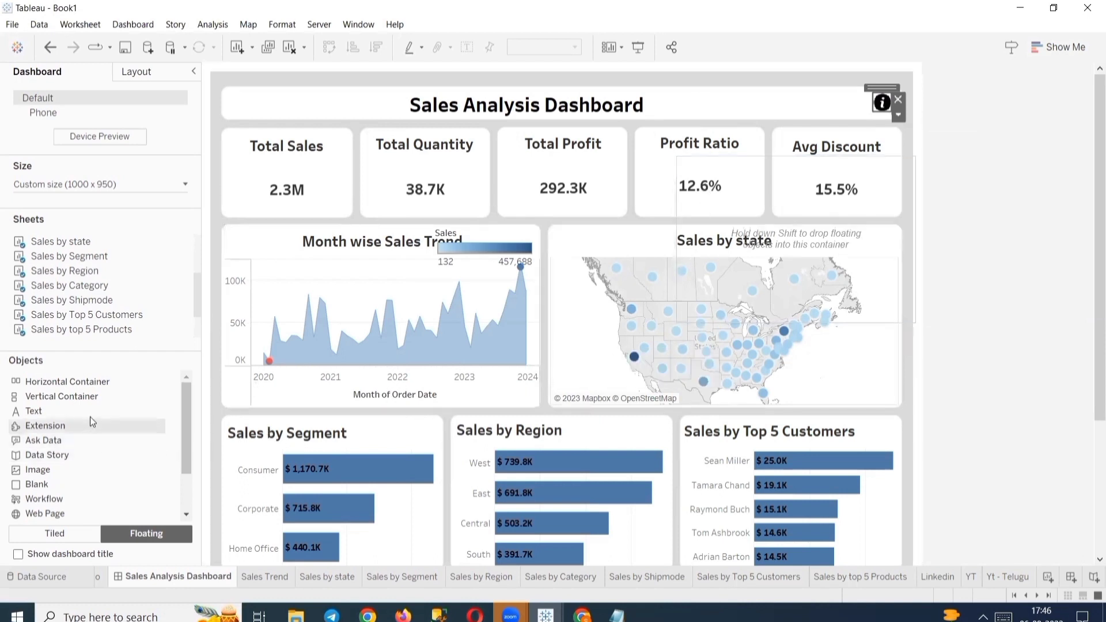
# Add a tiled text object inside the floating vertical container and fill it with the contact details copied from the open Notepad document.
pyautogui.moveTo(90, 416); pyautogui.dragTo(46, 389)
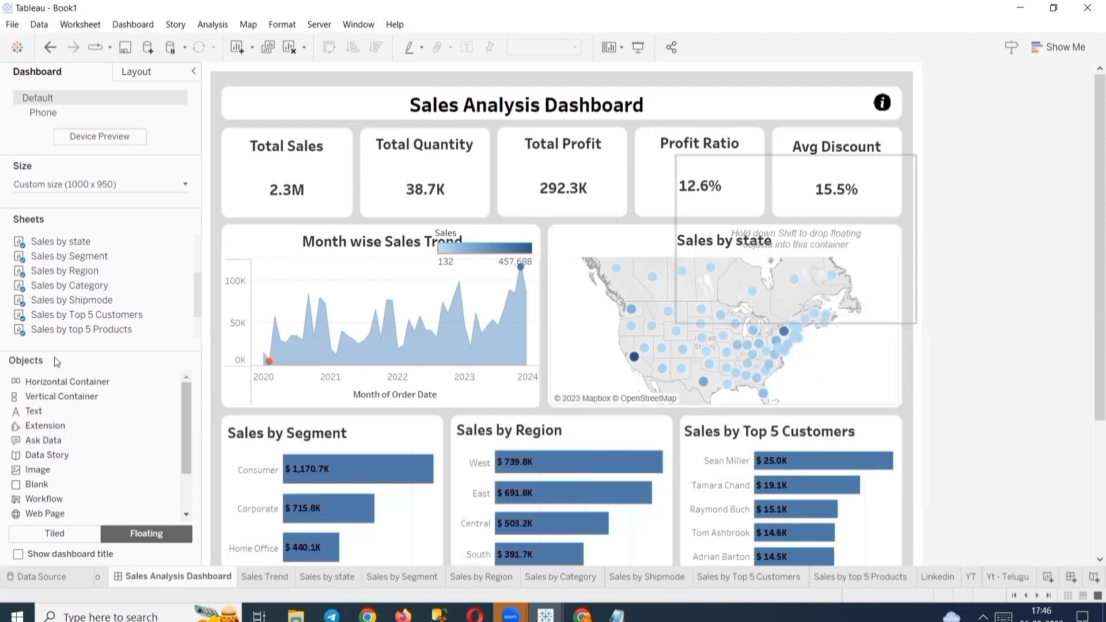
pyautogui.click(59, 531)
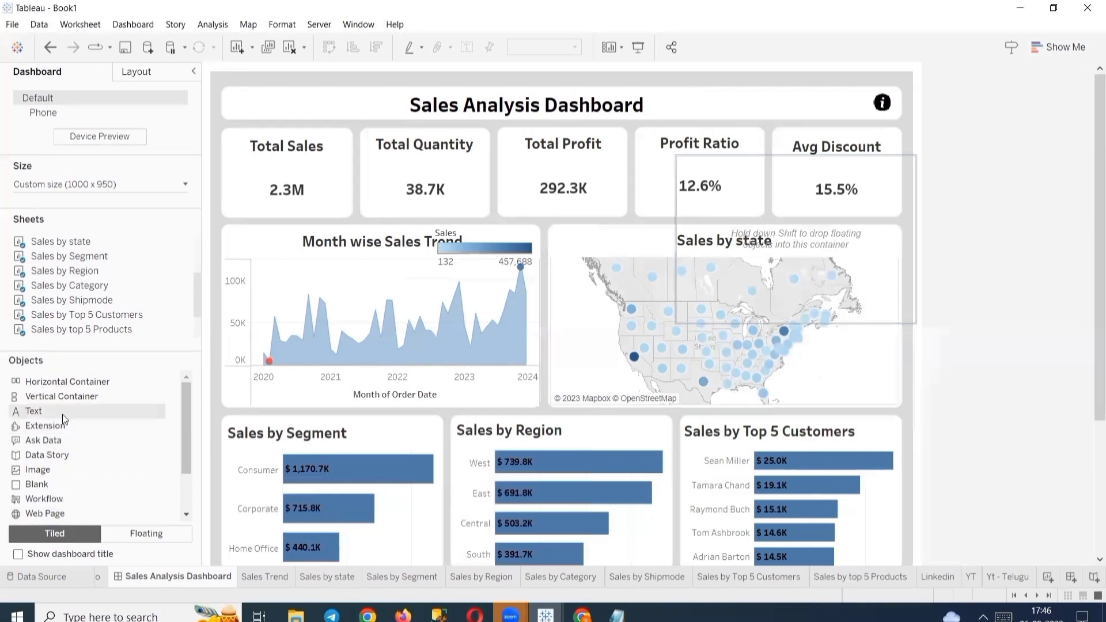
pyautogui.moveTo(62, 410); pyautogui.dragTo(827, 214)
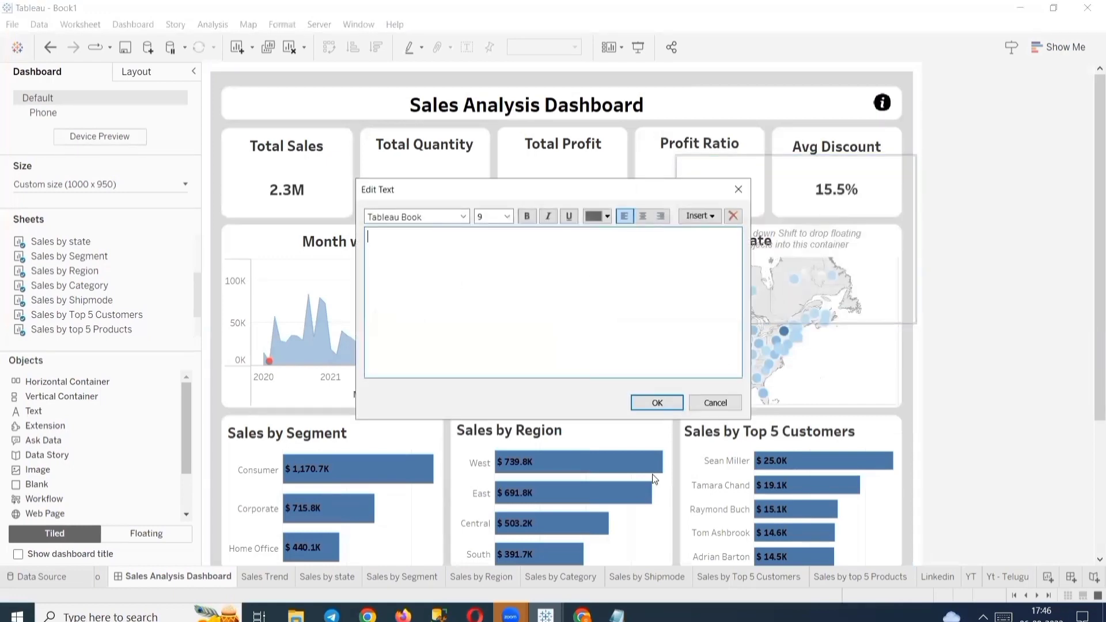
pyautogui.click(617, 615)
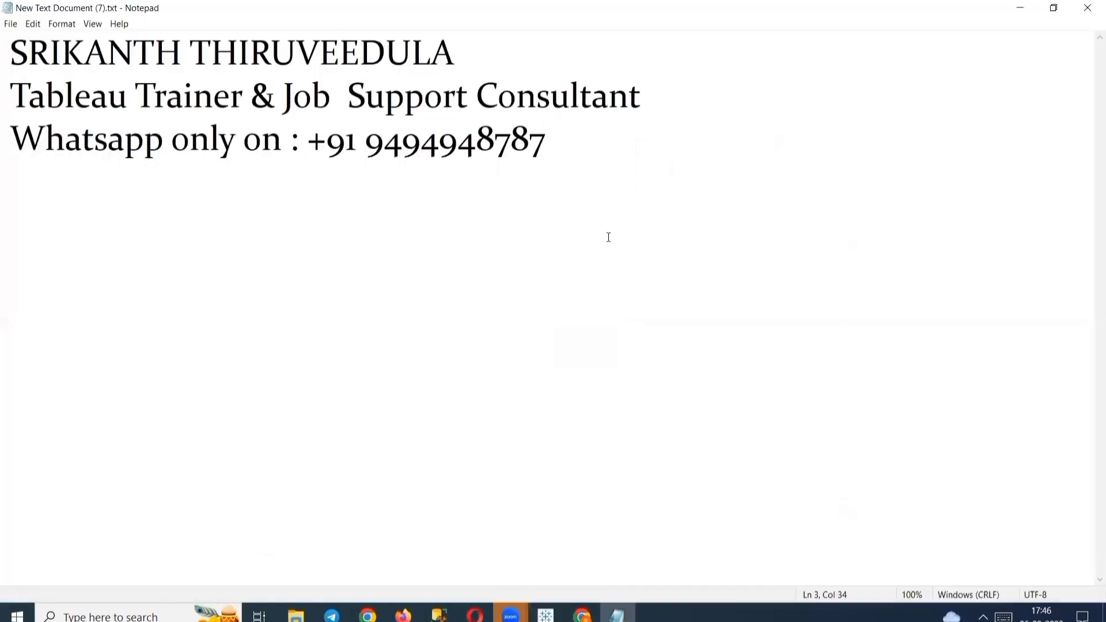
pyautogui.hotkey('ctrl', 'a')
pyautogui.hotkey('ctrl', 'c')
pyautogui.hotkey('alt', 'Tab')
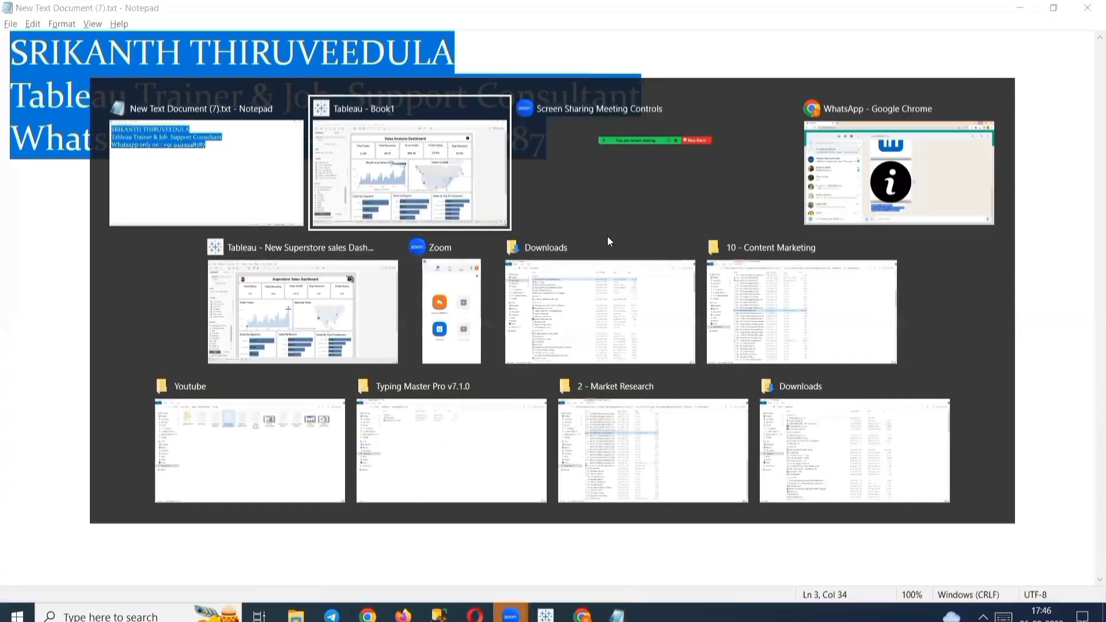
pyautogui.hotkey('ctrl', 'v')
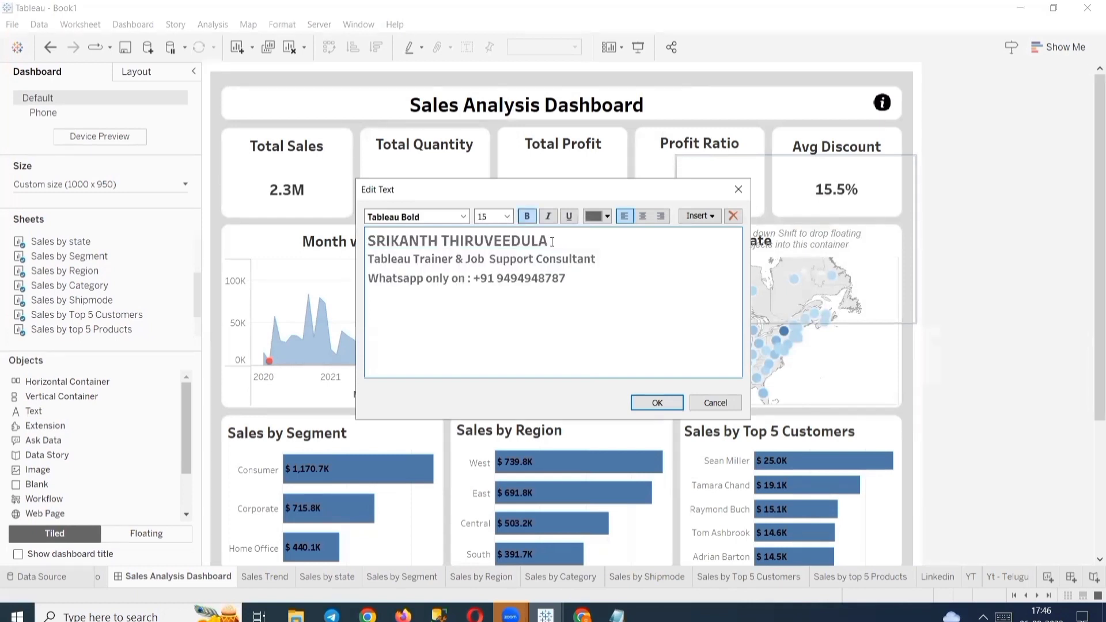
# Colour the name line of the contact text black and make the text object taller within the vertical container.
pyautogui.moveTo(549, 241); pyautogui.dragTo(368, 241)
pyautogui.click(593, 216)
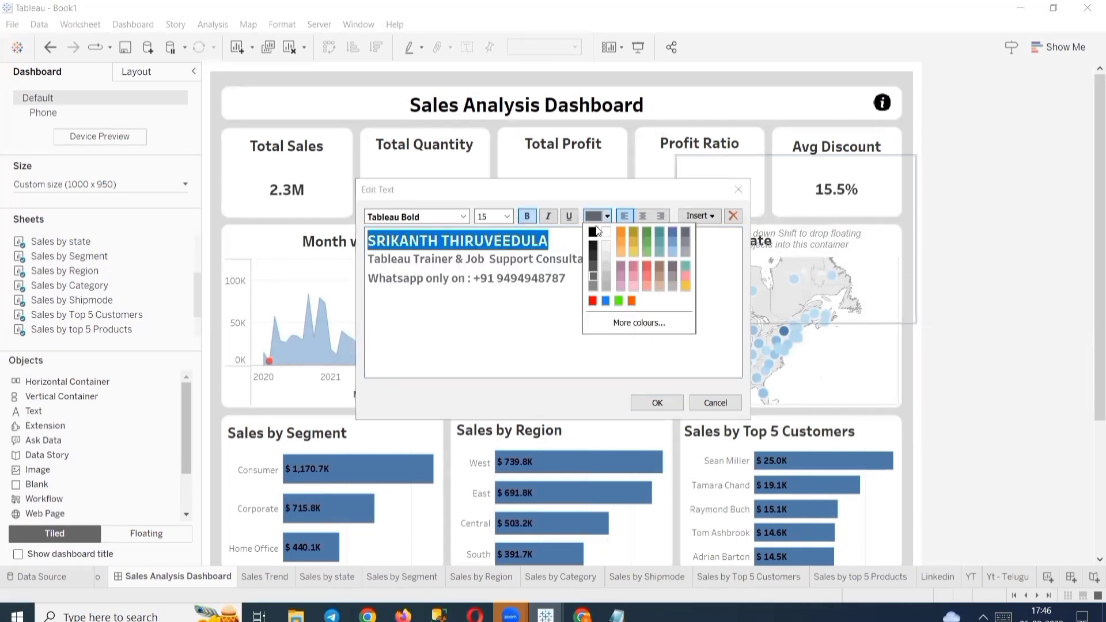
pyautogui.click(594, 231)
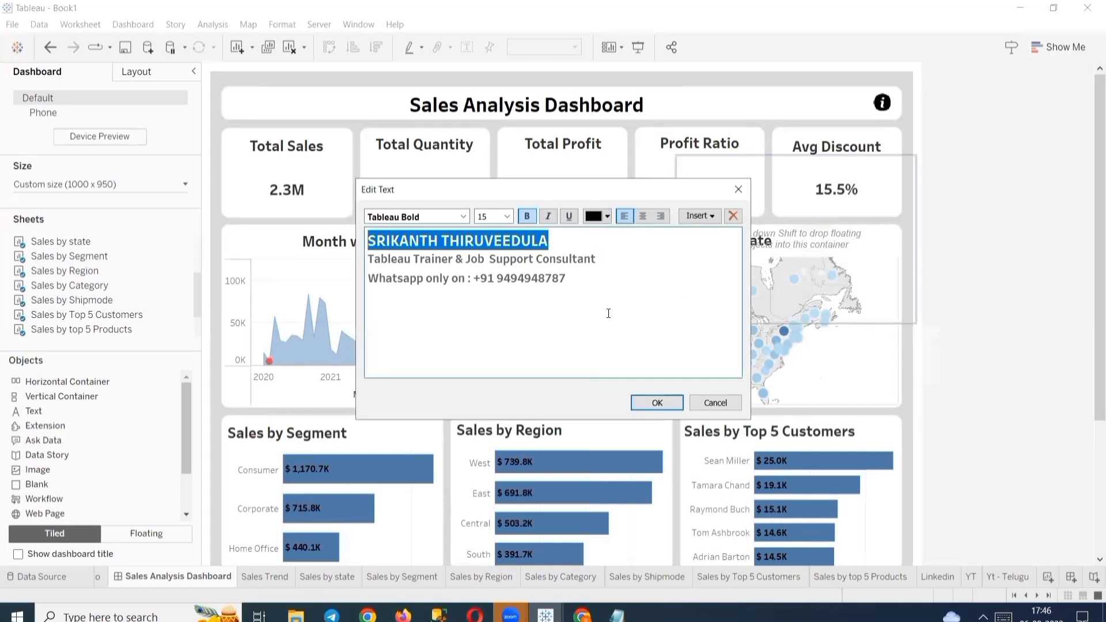
pyautogui.click(661, 403)
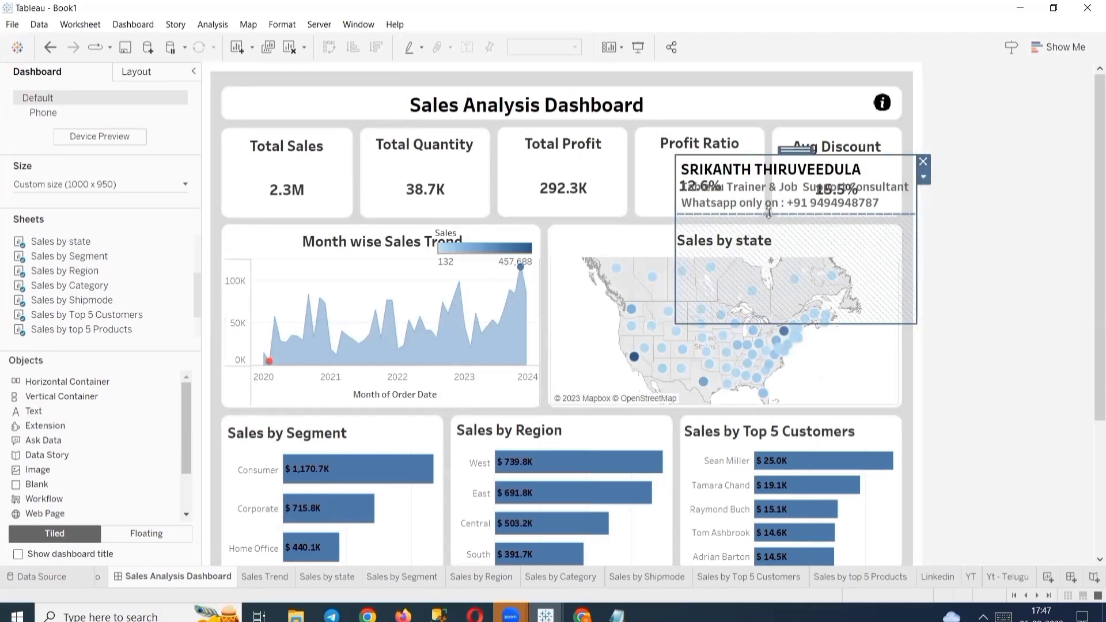
pyautogui.moveTo(769, 212); pyautogui.dragTo(769, 247)
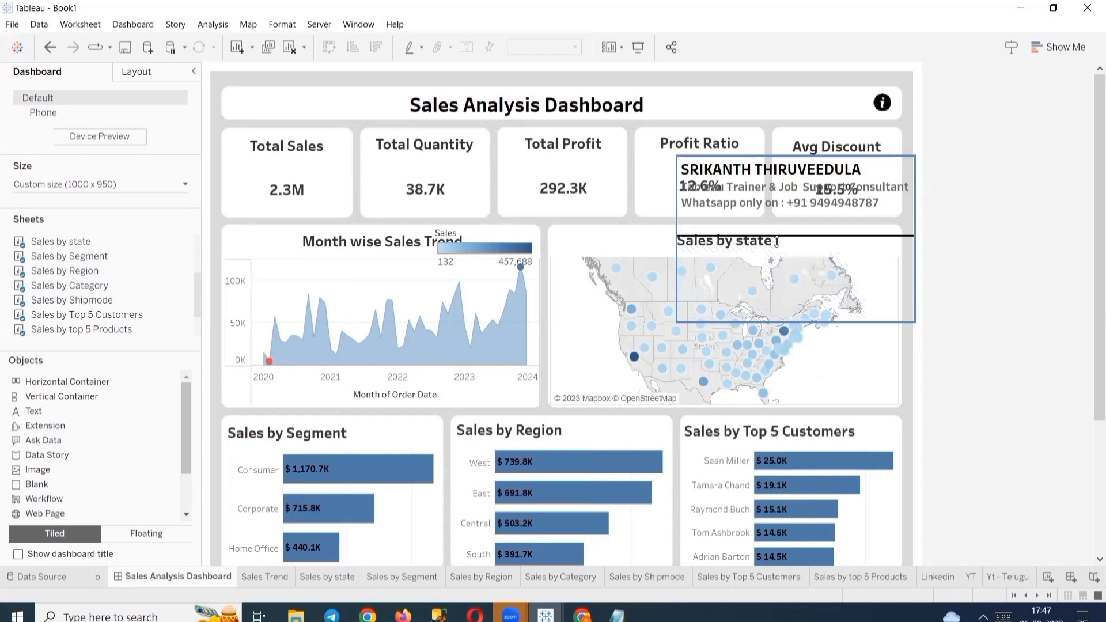
# Place a tiled horizontal container below the contact text inside the floating vertical container.
pyautogui.click(218, 318)
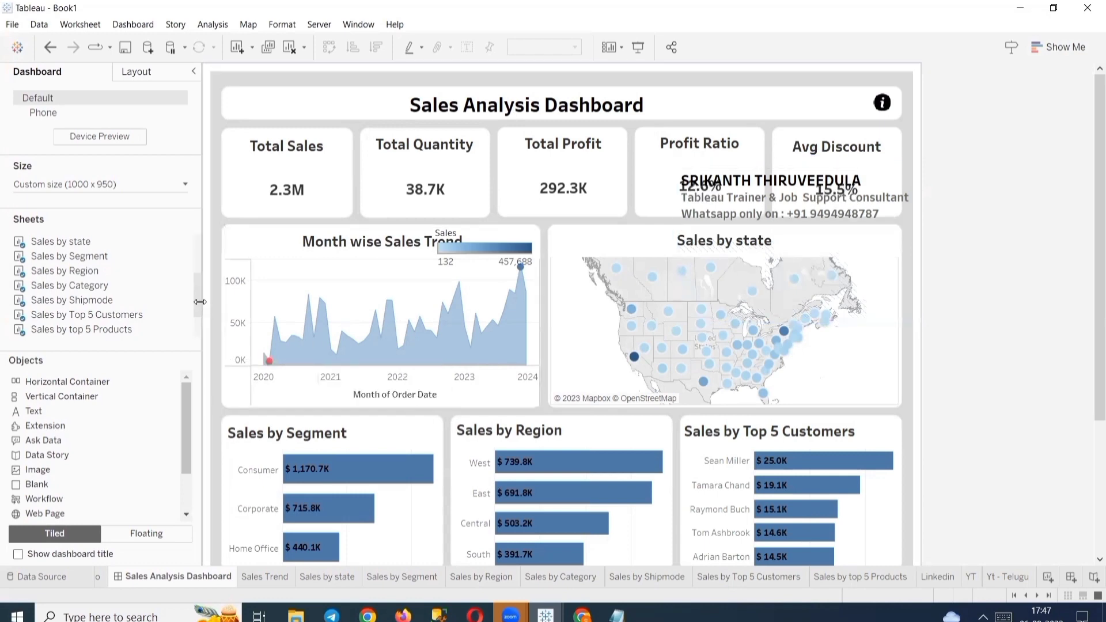
pyautogui.moveTo(196, 303); pyautogui.dragTo(195, 338)
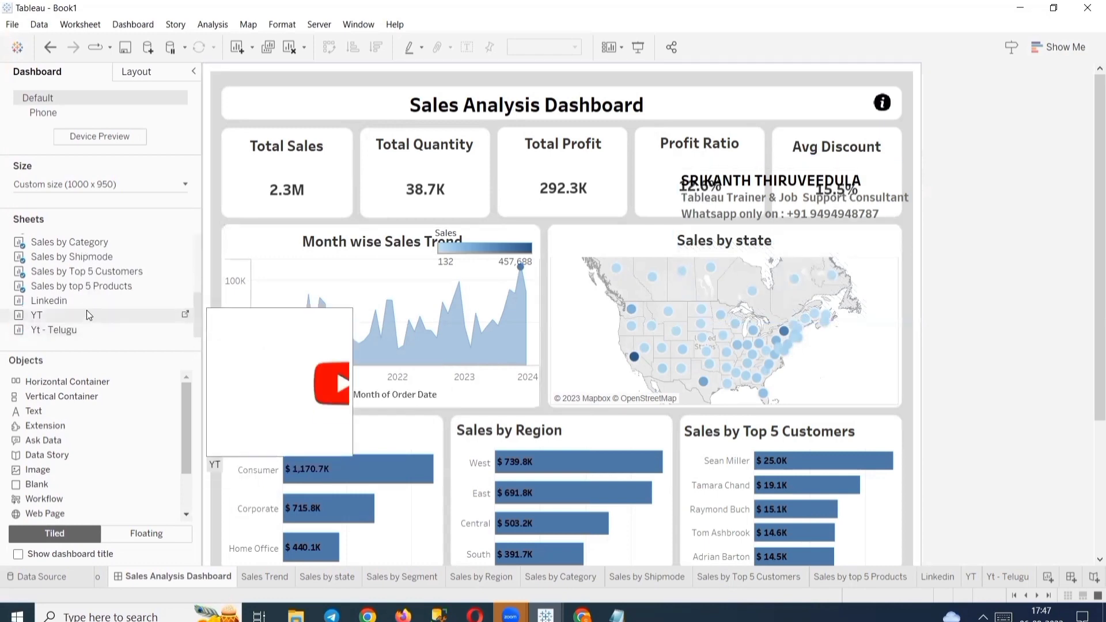
pyautogui.moveTo(86, 304)
pyautogui.mouseDown()
pyautogui.moveTo(878, 169)
pyautogui.moveTo(841, 248)
pyautogui.moveTo(807, 271)
pyautogui.mouseUp()
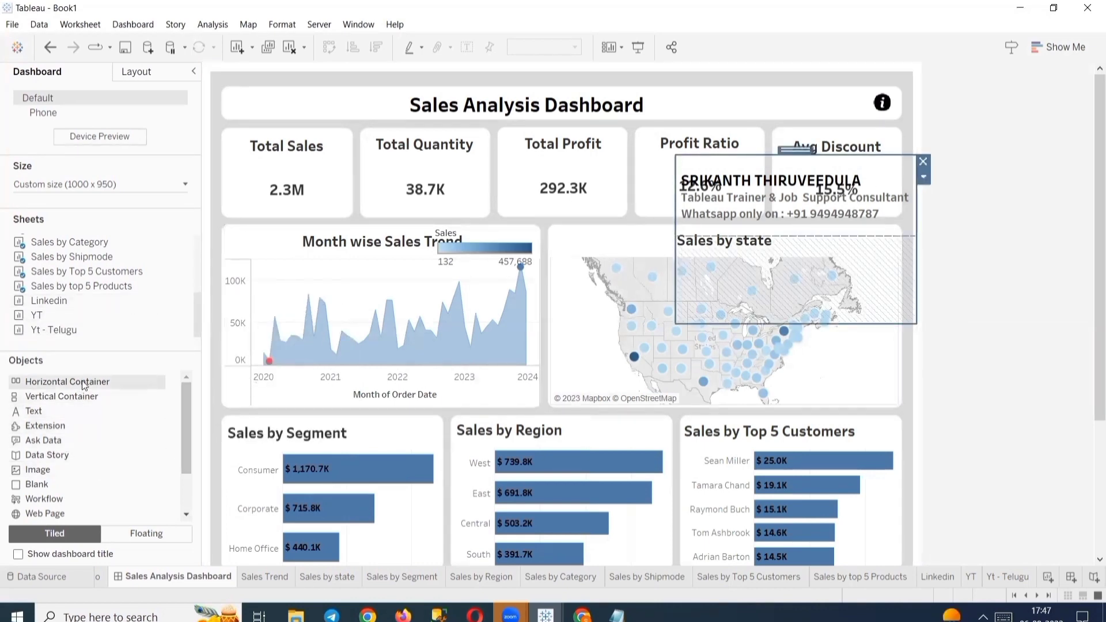
pyautogui.moveTo(83, 381)
pyautogui.mouseDown()
pyautogui.moveTo(684, 308)
pyautogui.moveTo(794, 283)
pyautogui.moveTo(798, 269)
pyautogui.mouseUp()
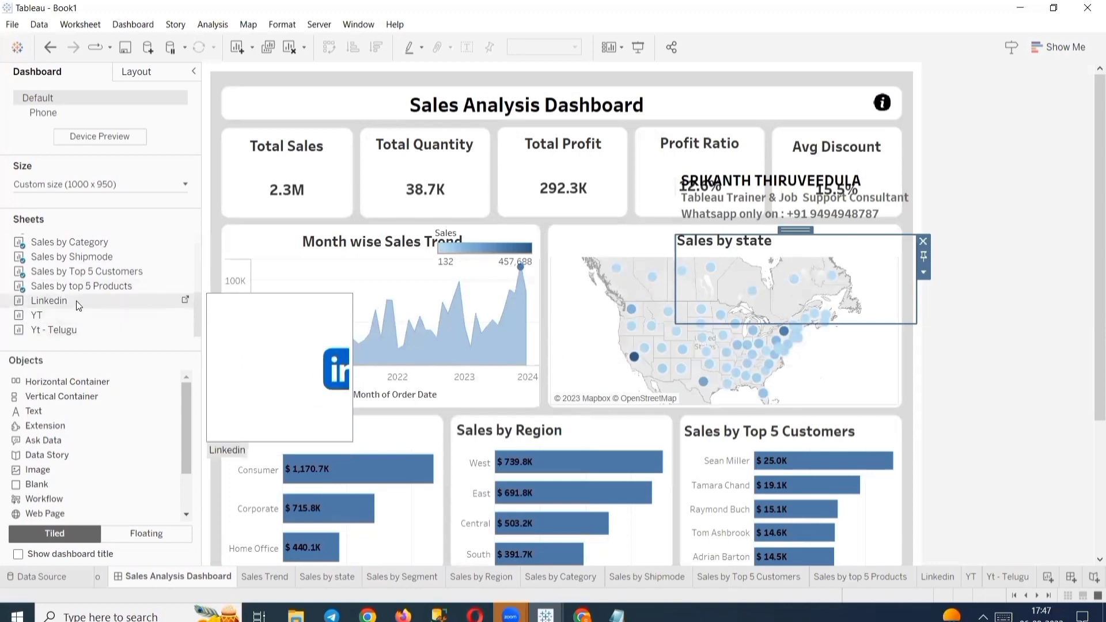
# Add the Linkedin, YT and Yt - Telugu sheets side by side in the horizontal container and hide the Linkedin sheet's title.
pyautogui.moveTo(77, 300)
pyautogui.mouseDown()
pyautogui.moveTo(687, 301)
pyautogui.moveTo(771, 285)
pyautogui.moveTo(752, 301)
pyautogui.mouseUp()
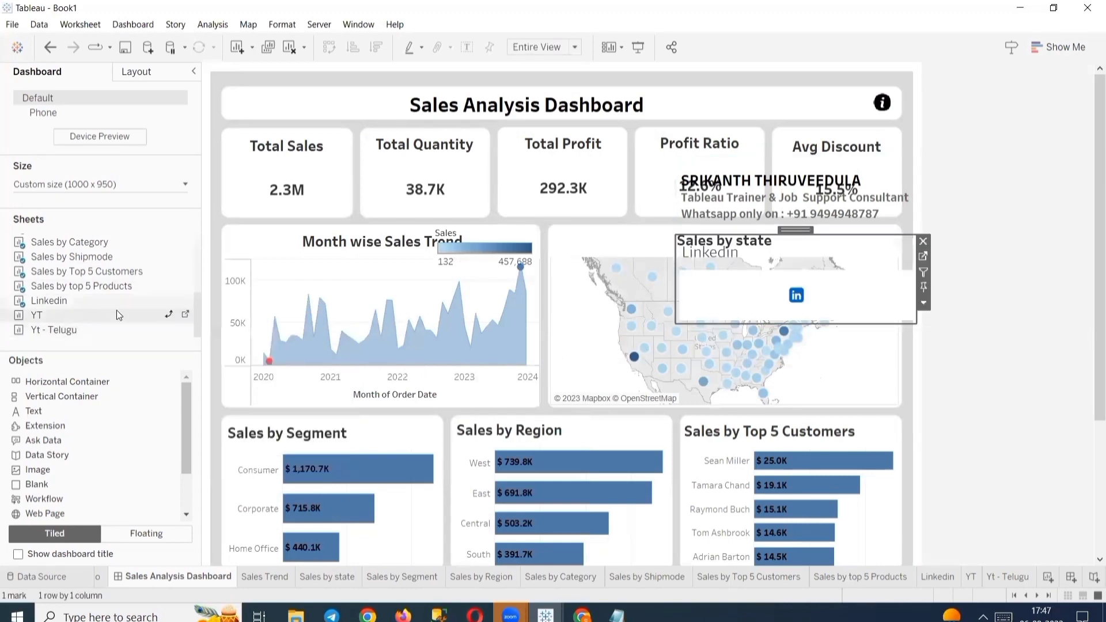
pyautogui.moveTo(118, 314); pyautogui.dragTo(884, 267)
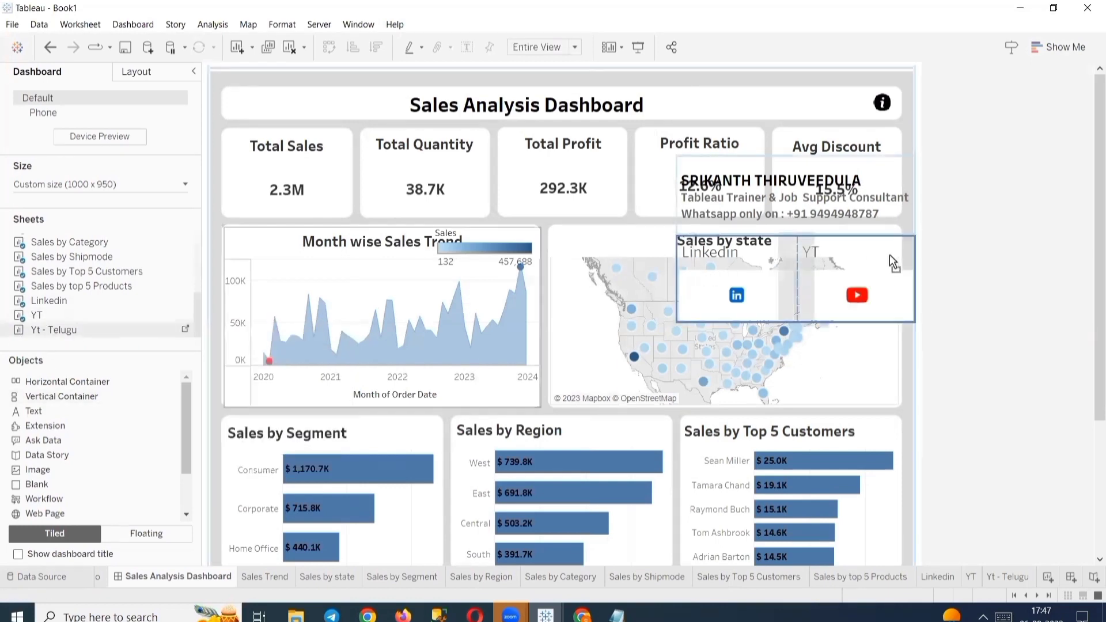
pyautogui.moveTo(774, 286); pyautogui.dragTo(737, 254)
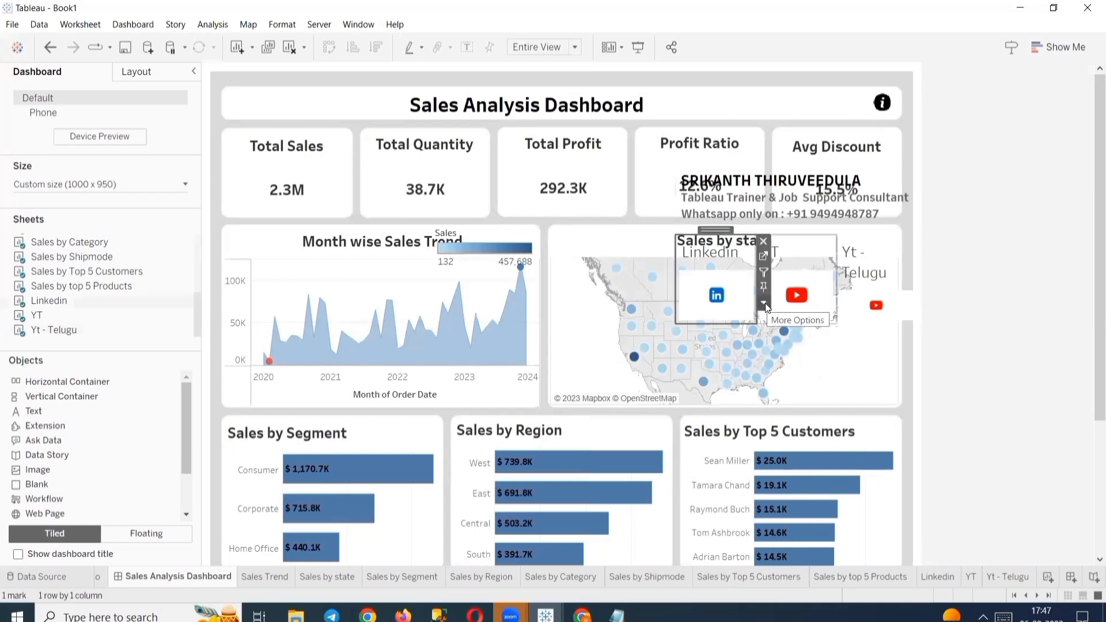
pyautogui.click(763, 303)
pyautogui.click(800, 347)
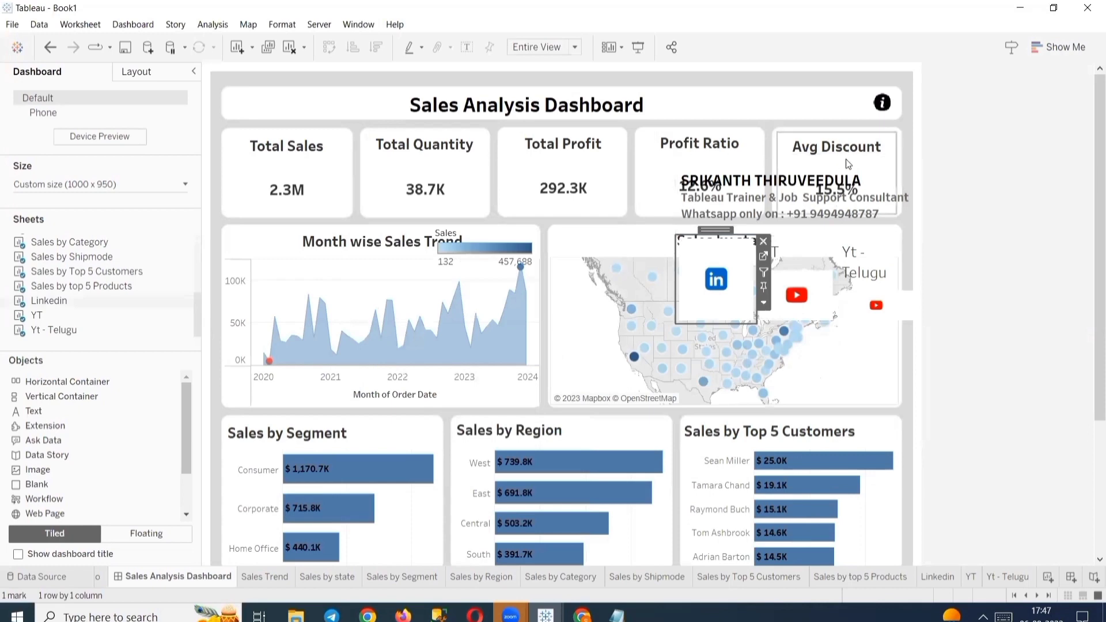
# Select the vertical container holding the contact text and move it down over the Sales by state map.
pyautogui.click(861, 167)
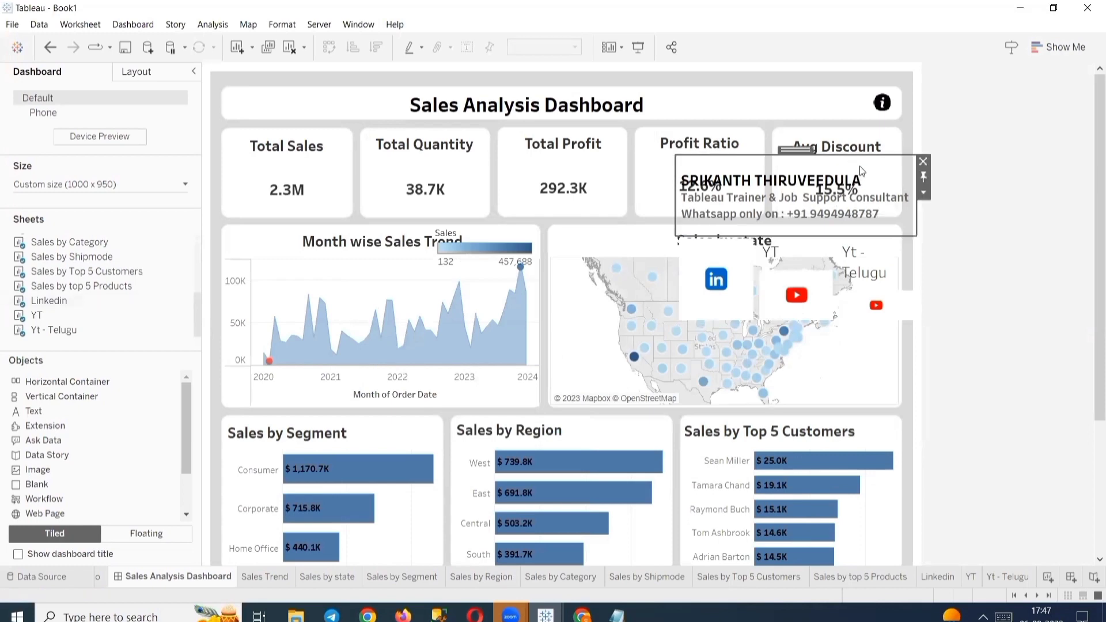
pyautogui.click(924, 193)
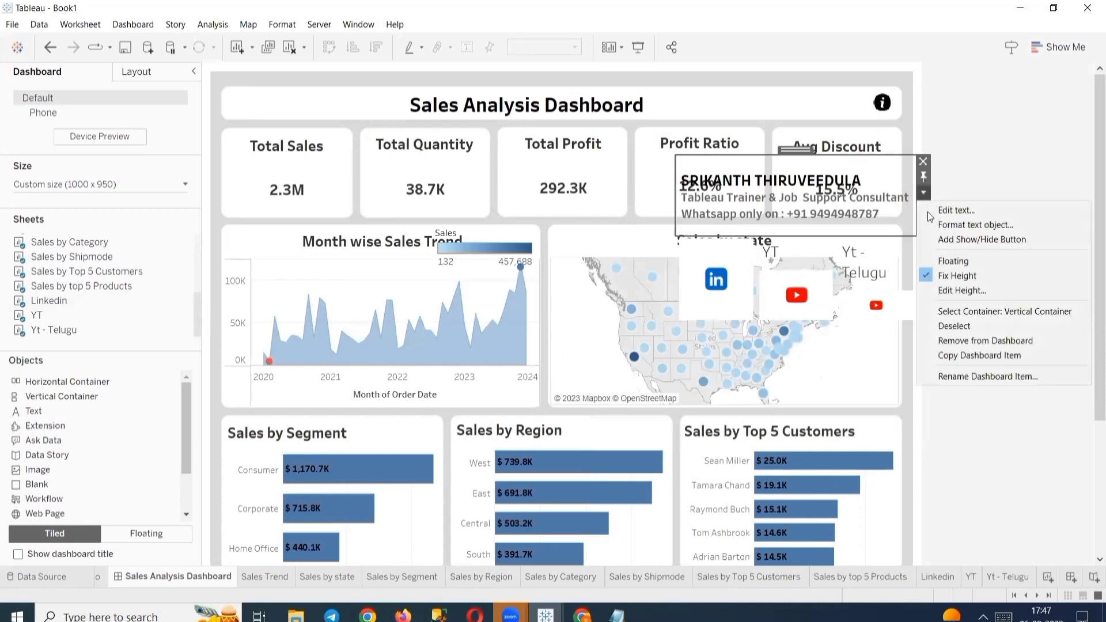
pyautogui.click(960, 313)
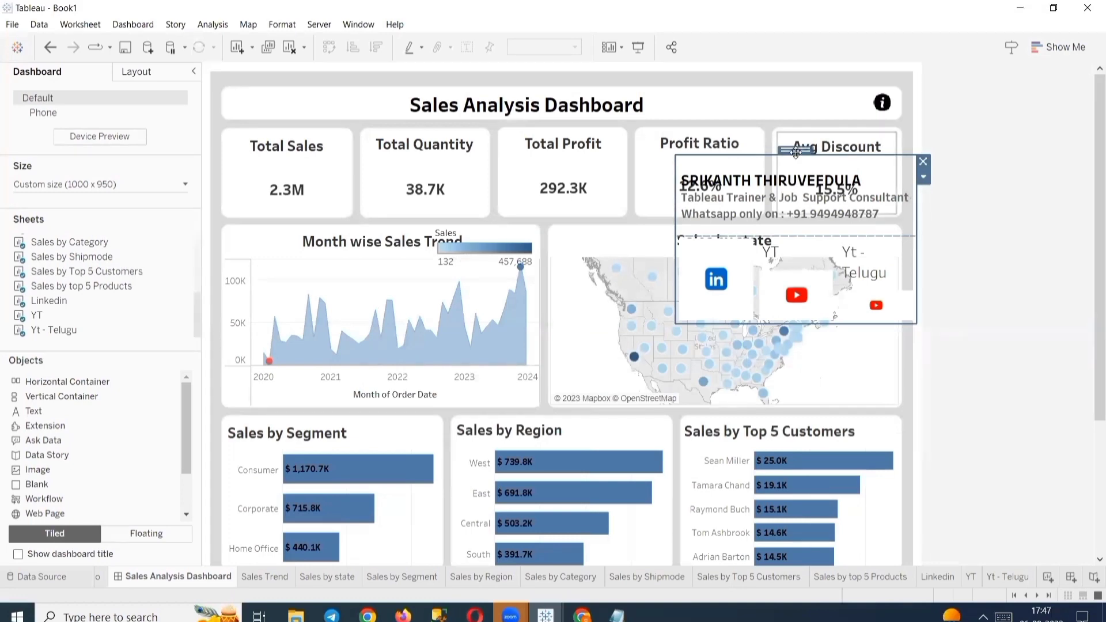
pyautogui.moveTo(795, 152); pyautogui.dragTo(773, 227)
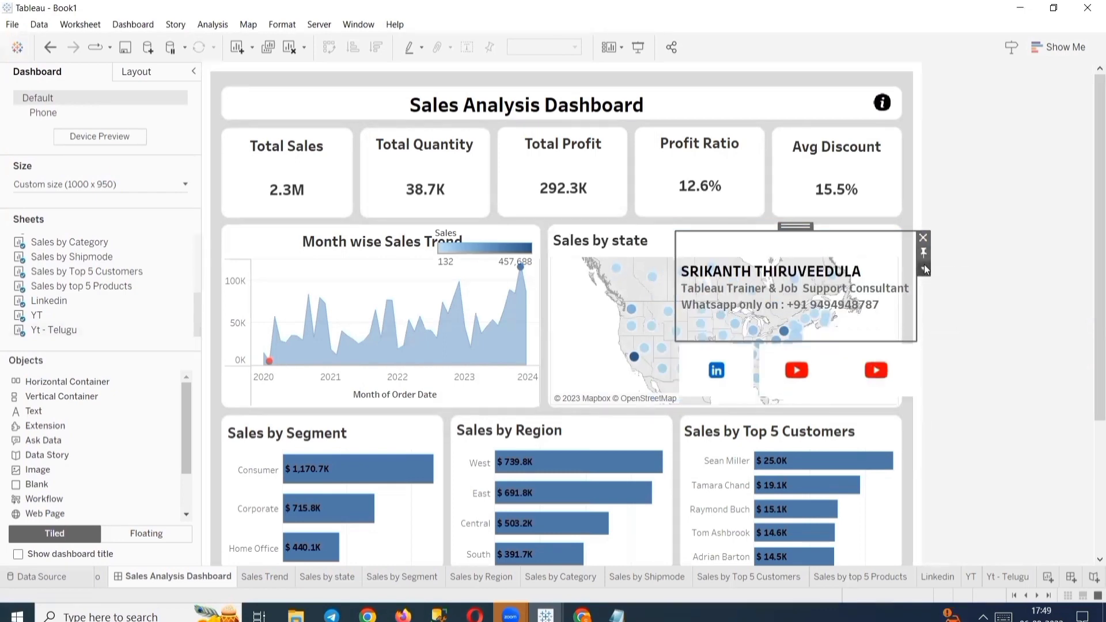
# Select the vertical container holding the contact text and icon sheets and give it a white background.
pyautogui.click(923, 268)
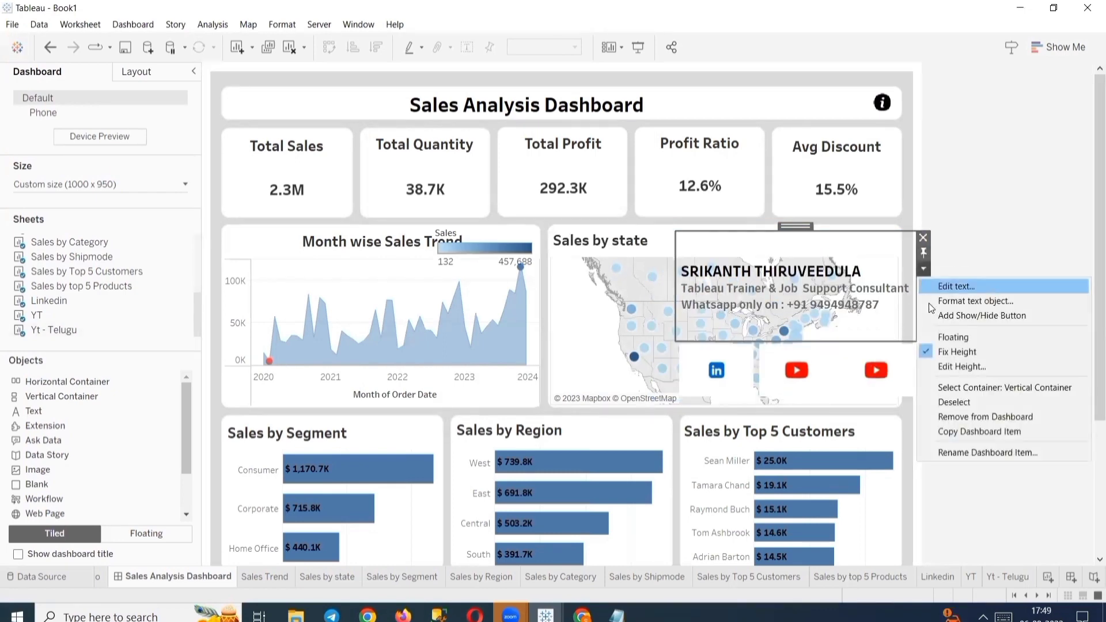
pyautogui.click(974, 386)
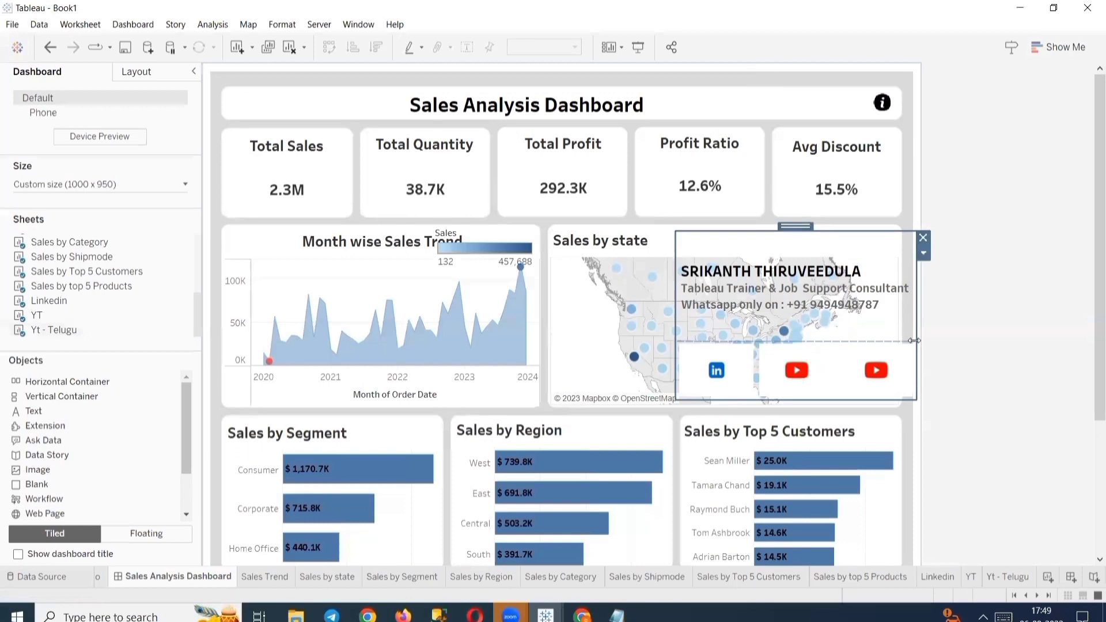
pyautogui.click(924, 251)
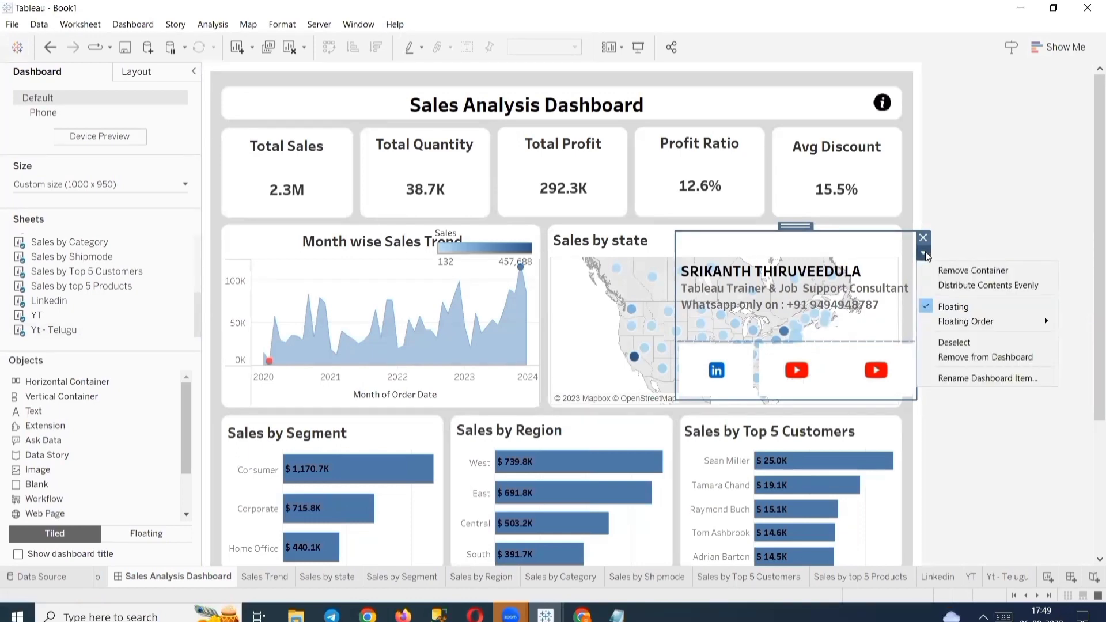
pyautogui.click(175, 73)
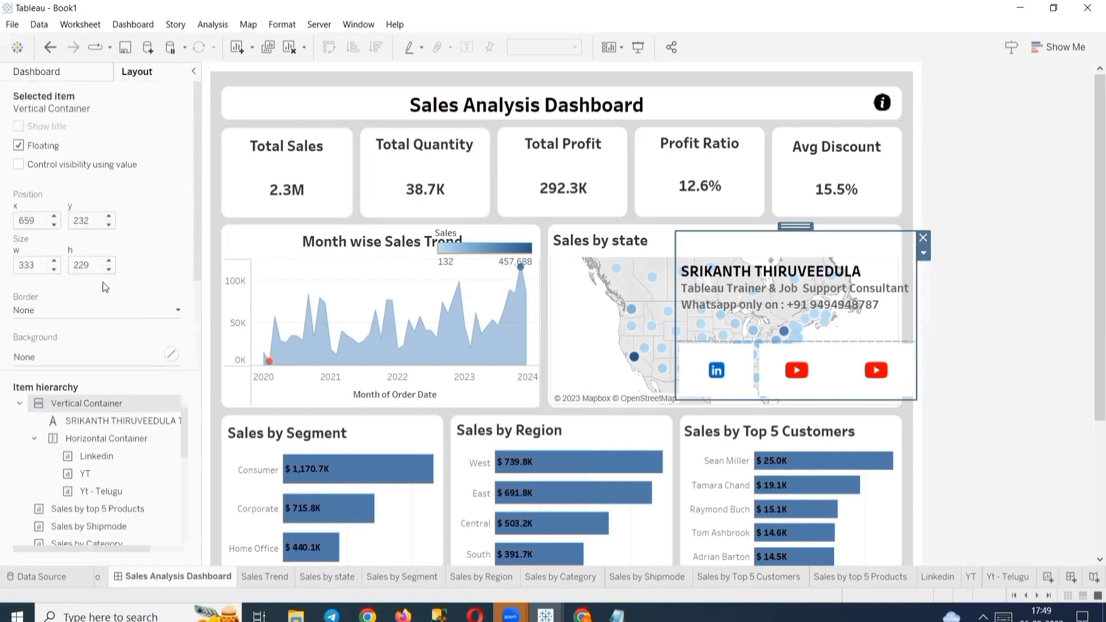
pyautogui.click(107, 359)
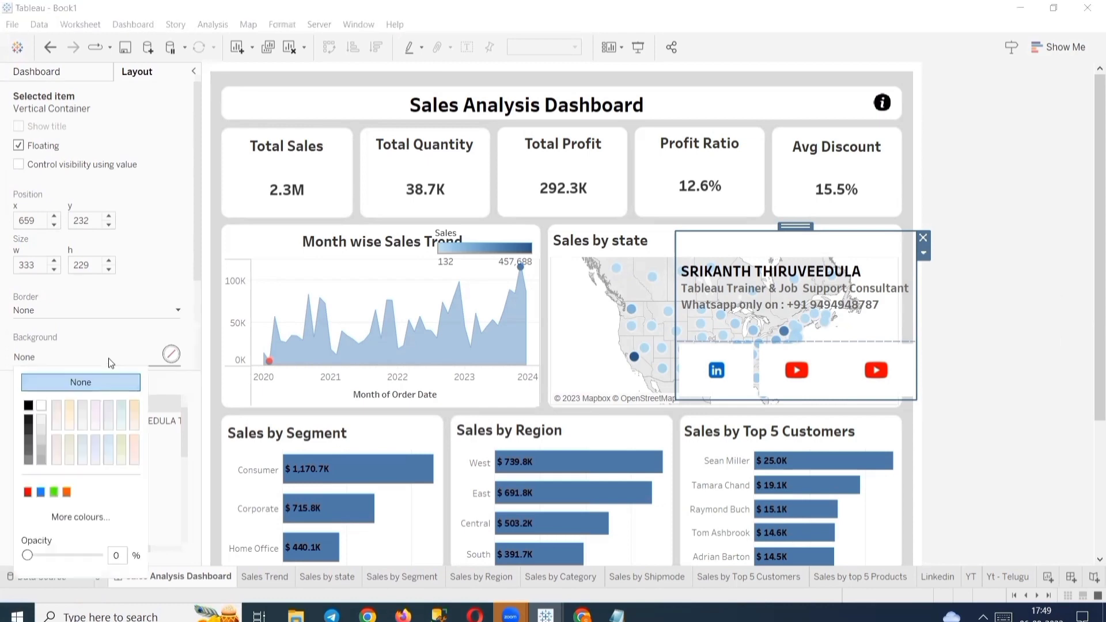
pyautogui.click(40, 405)
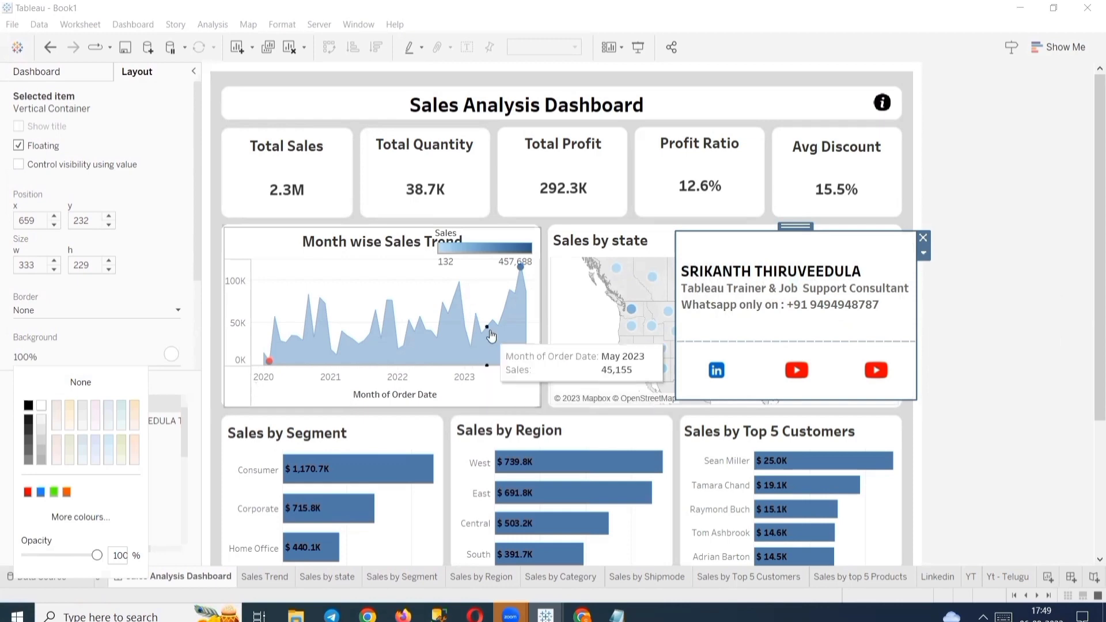
# Move the floating contact container to about x 626, y 230 over the Sales by state map, and hide it with the info button.
pyautogui.click(782, 229)
pyautogui.moveTo(780, 228); pyautogui.dragTo(766, 225)
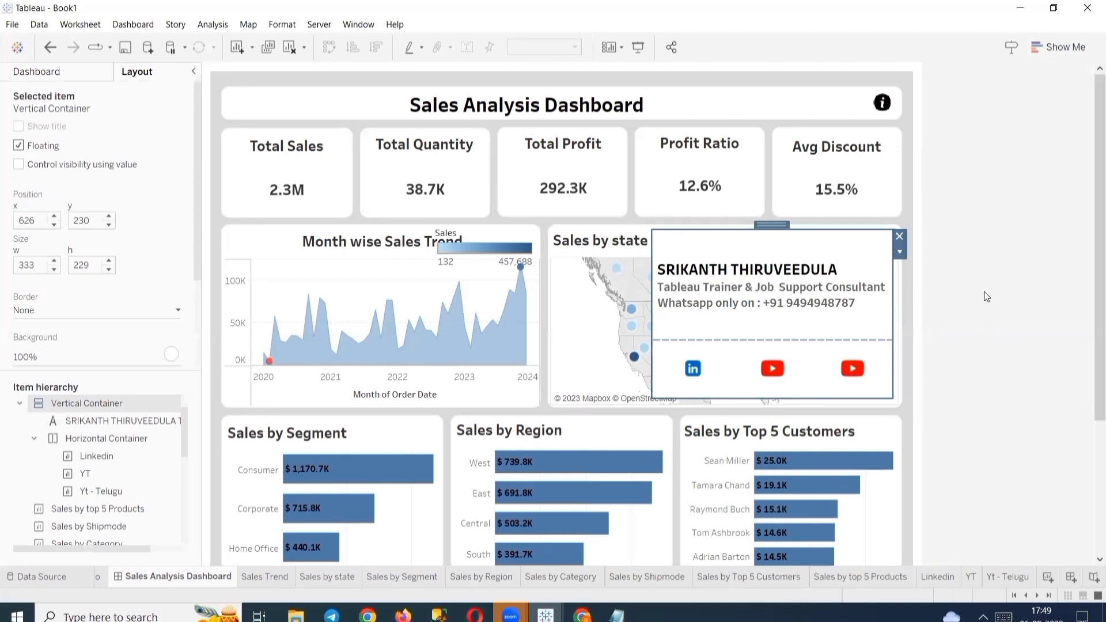
pyautogui.click(1008, 247)
pyautogui.click(881, 104)
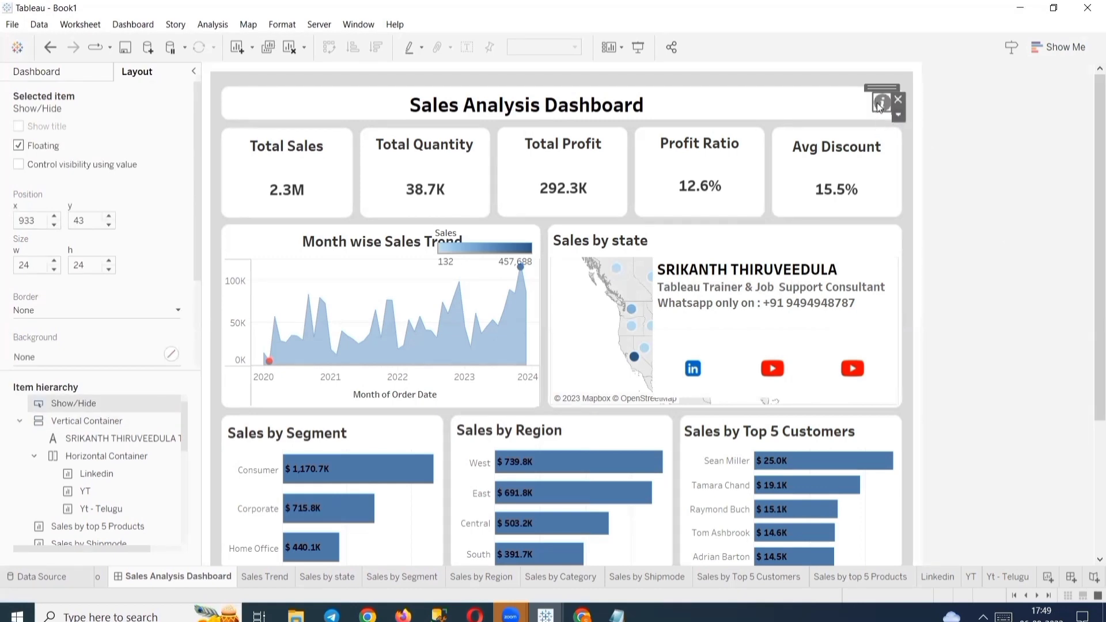
pyautogui.keyDown('alt'); pyautogui.click(880, 105); pyautogui.keyUp('alt')
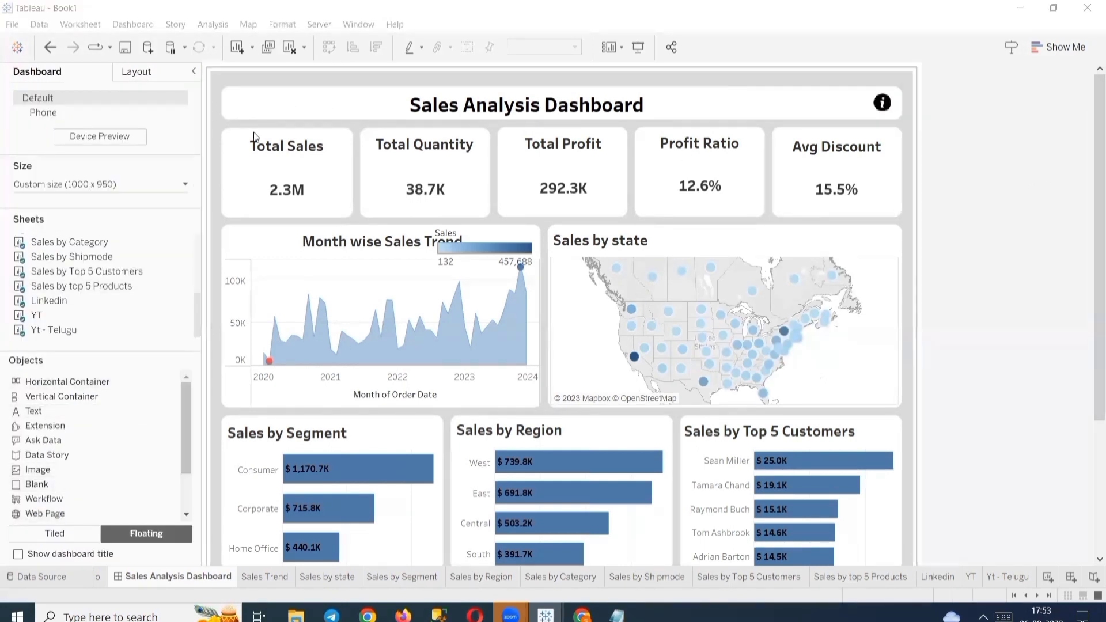
# Add a floating image object over the Total Sales card using Sales.jpeg, with both Fit Image and Centre Image enabled.
pyautogui.click(46, 473)
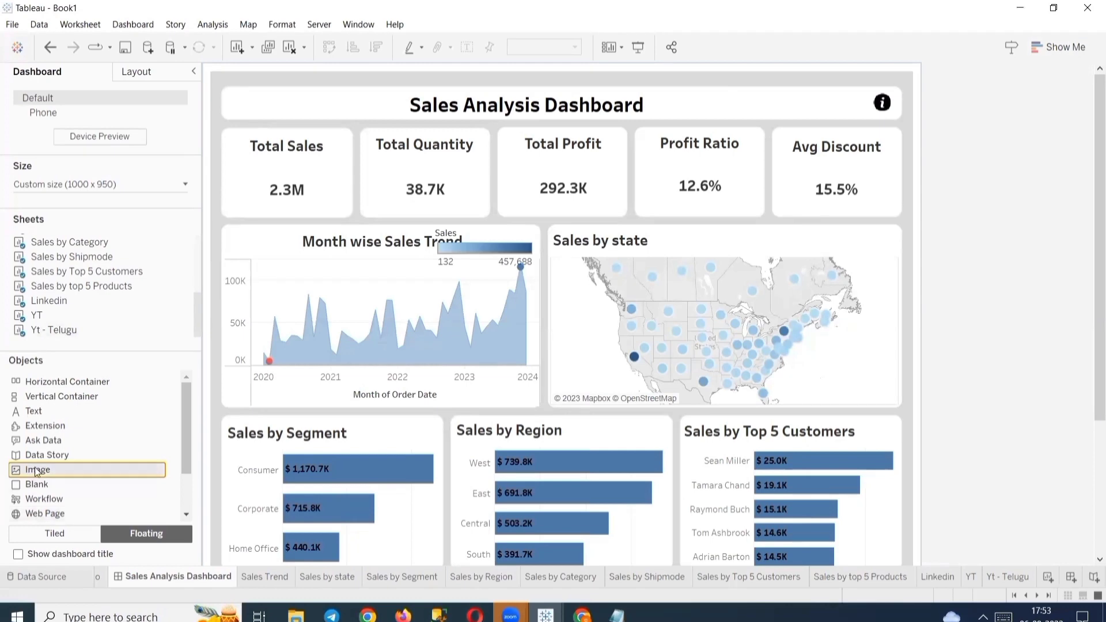
pyautogui.moveTo(47, 469); pyautogui.dragTo(247, 118)
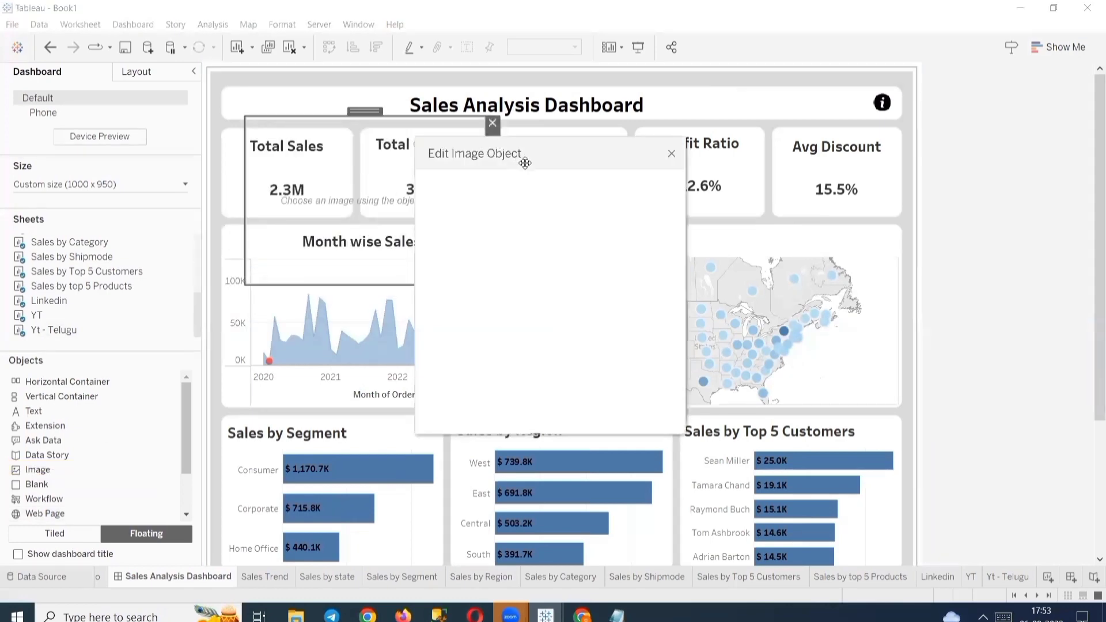
pyautogui.click(628, 215)
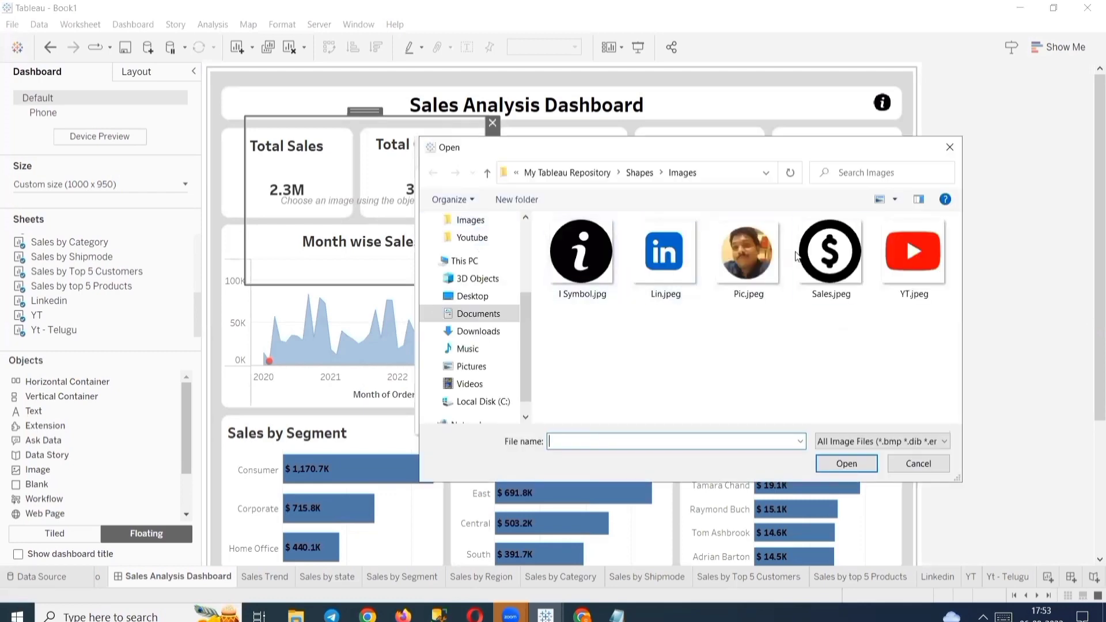
pyautogui.click(797, 256)
pyautogui.click(850, 464)
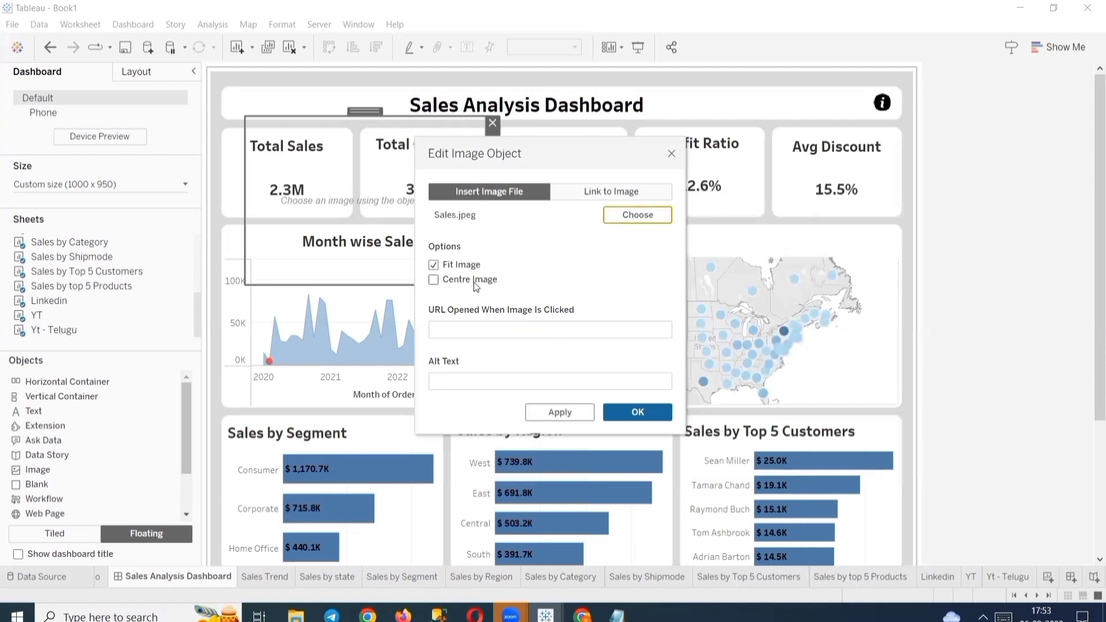
pyautogui.click(476, 283)
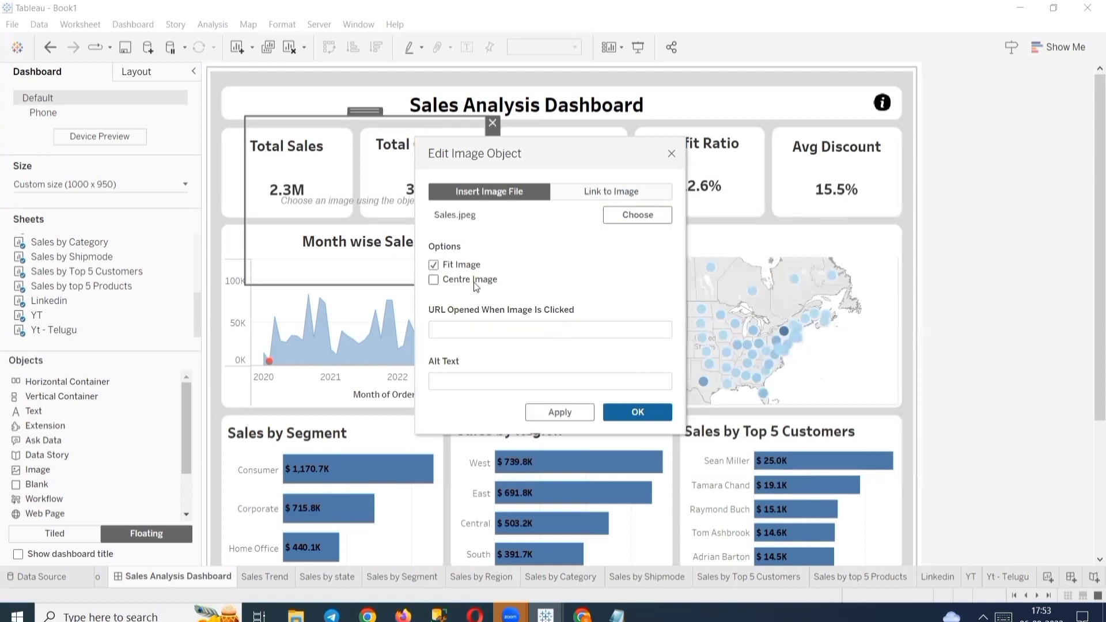
pyautogui.click(577, 413)
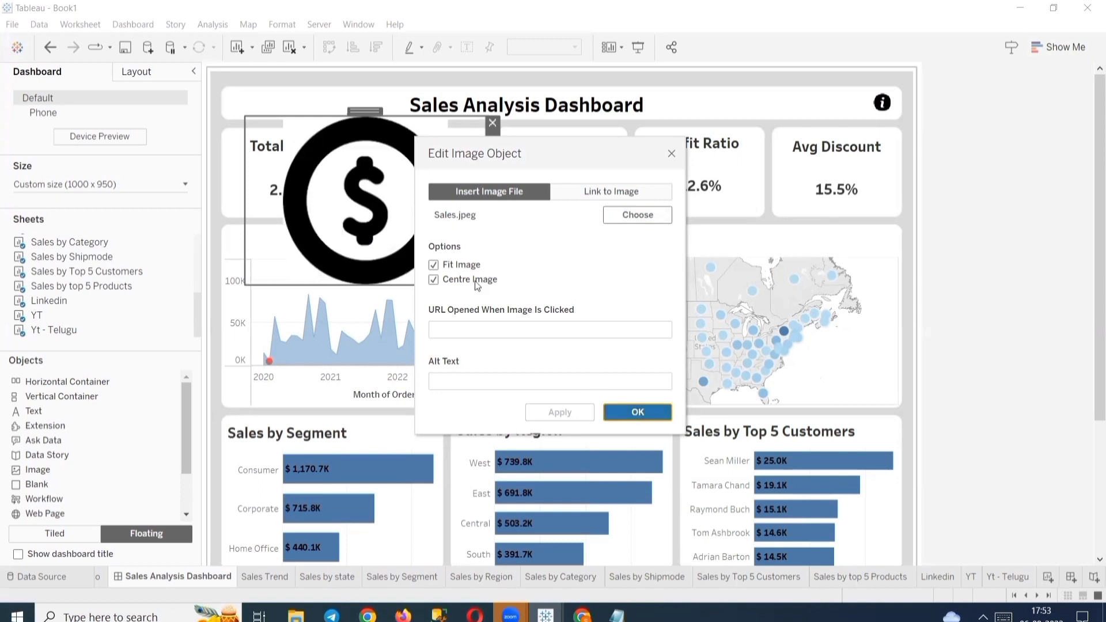
pyautogui.press('Return')
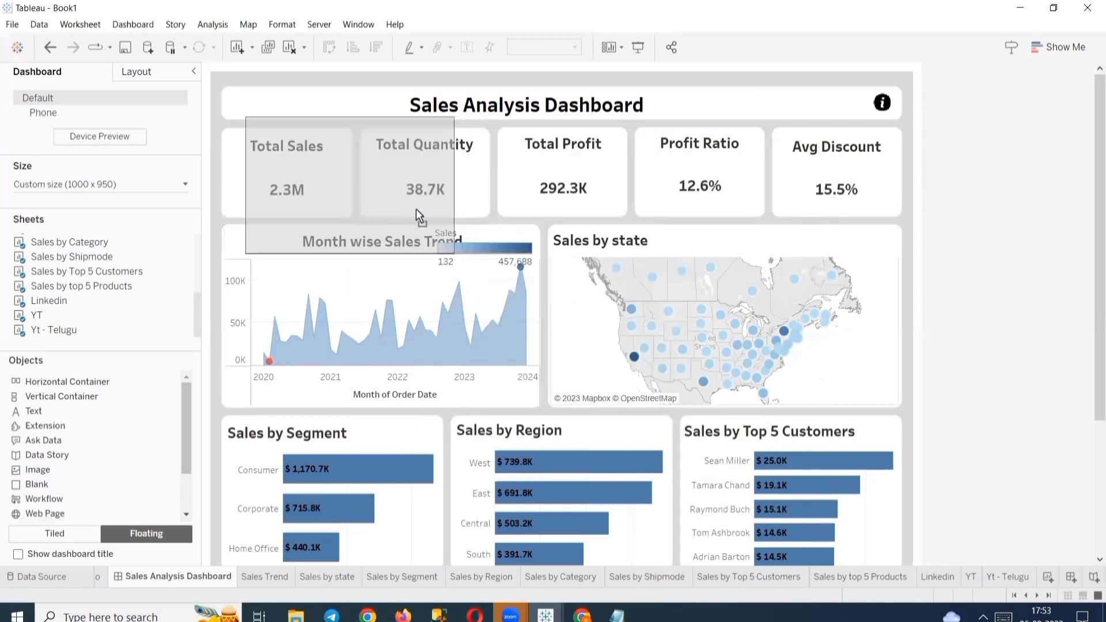
# Shrink the dollar-sign image to icon size and place it at the start of the dashboard title bar, opposite the info button.
pyautogui.moveTo(415, 208); pyautogui.dragTo(271, 148)
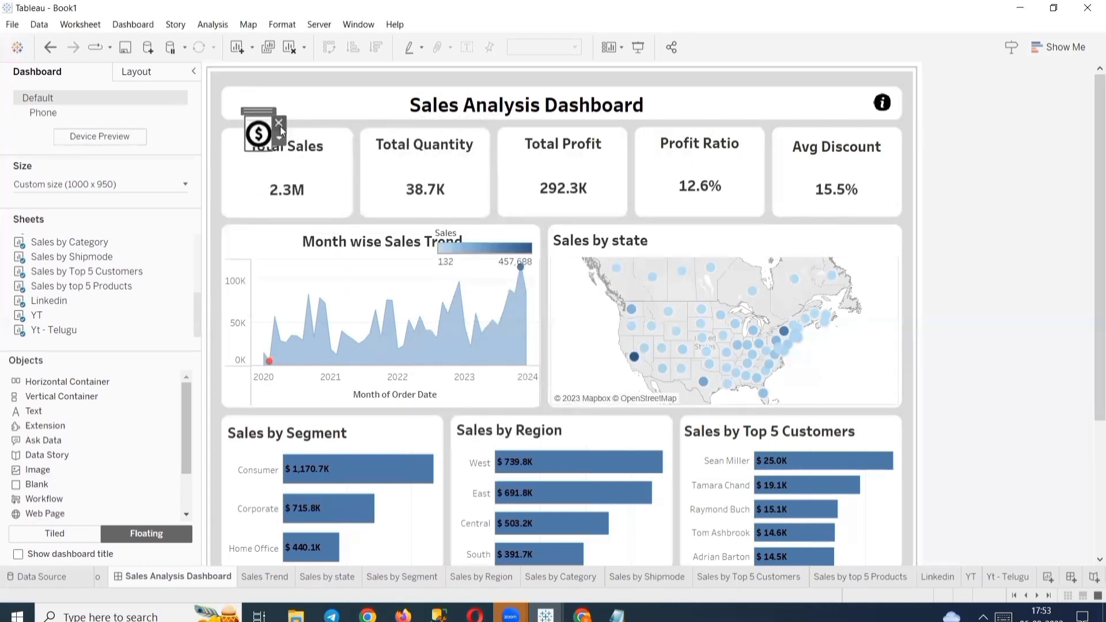
pyautogui.moveTo(252, 108); pyautogui.dragTo(237, 78)
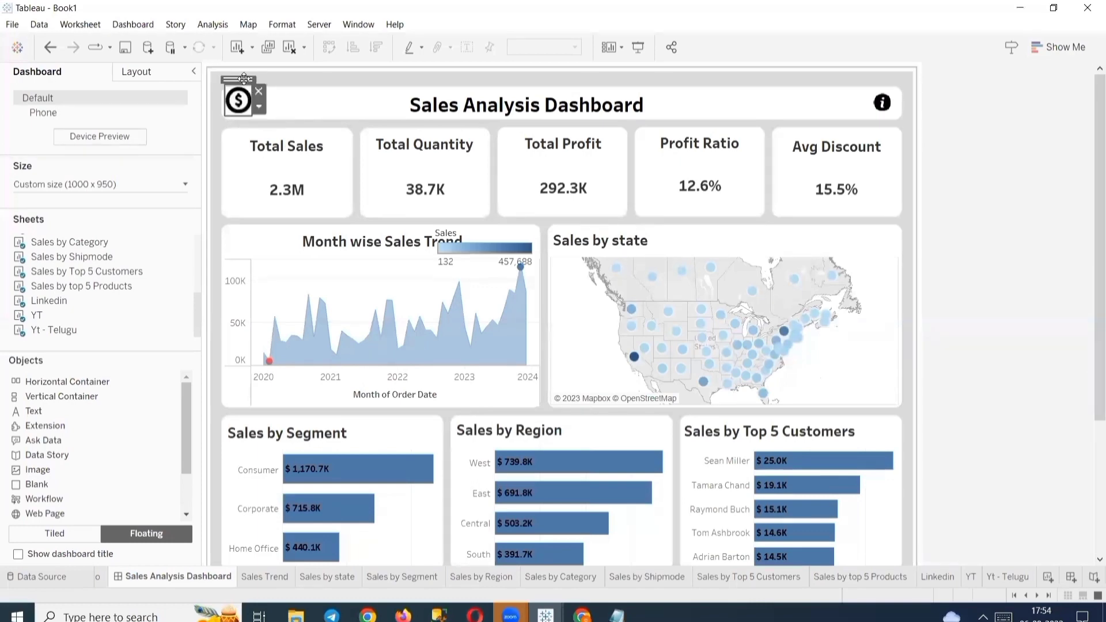
pyautogui.moveTo(244, 79); pyautogui.dragTo(243, 81)
pyautogui.click(324, 106)
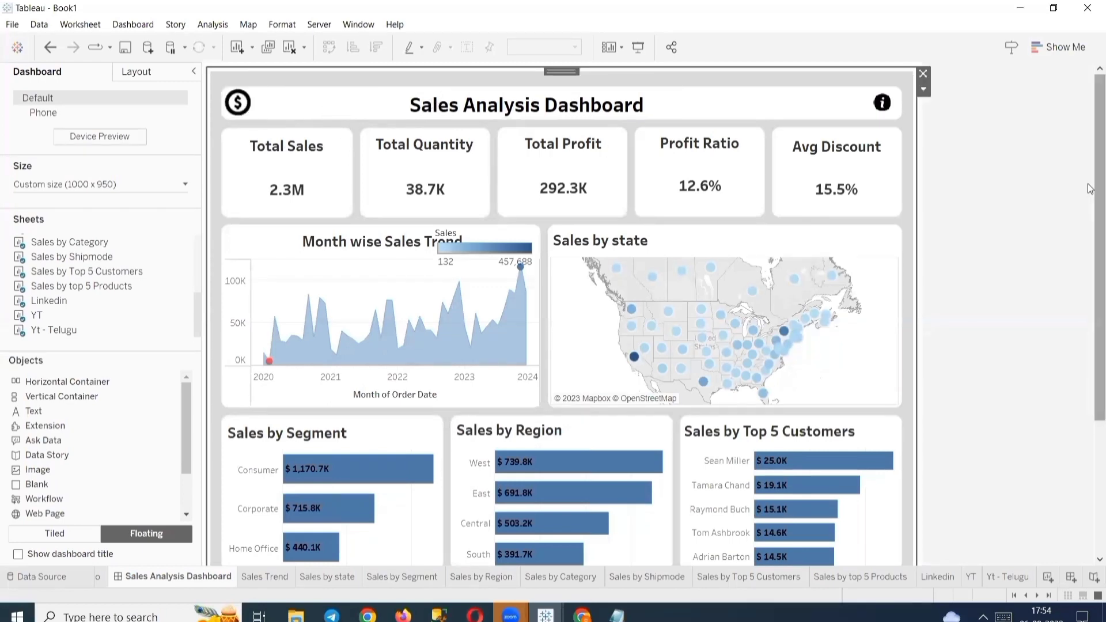
# Show the contact panel with the info button.
pyautogui.moveTo(1089, 189); pyautogui.dragTo(1019, 104)
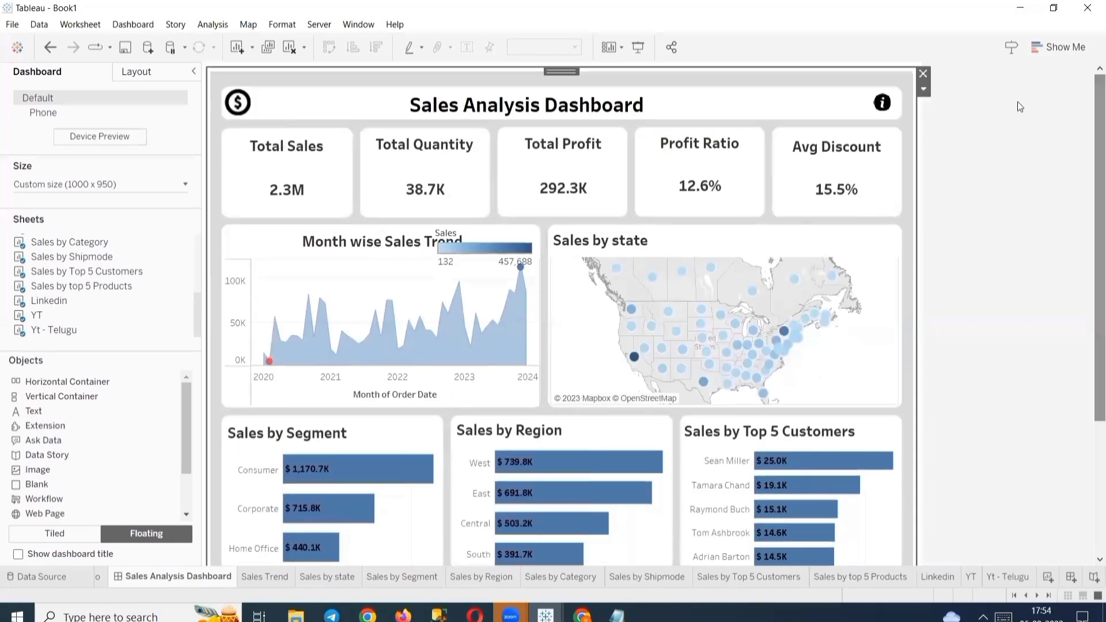
pyautogui.keyDown('alt'); pyautogui.click(882, 102); pyautogui.keyUp('alt')
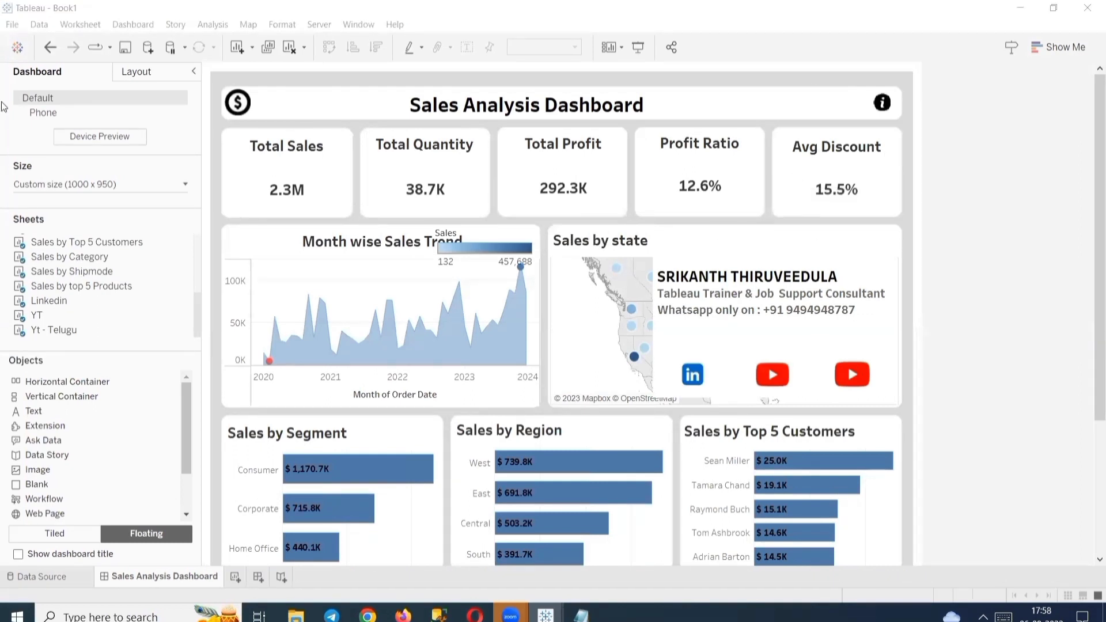
# Create a Go to URL dashboard action with only the Linkedin sheet as its source, running on Select.
pyautogui.click(148, 25)
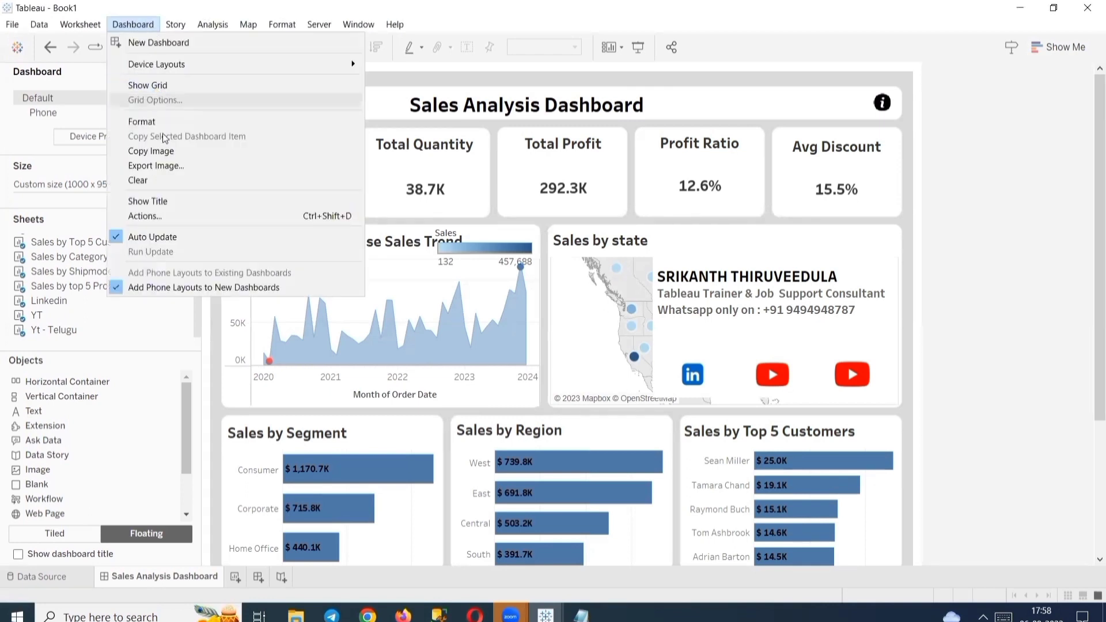
pyautogui.click(199, 218)
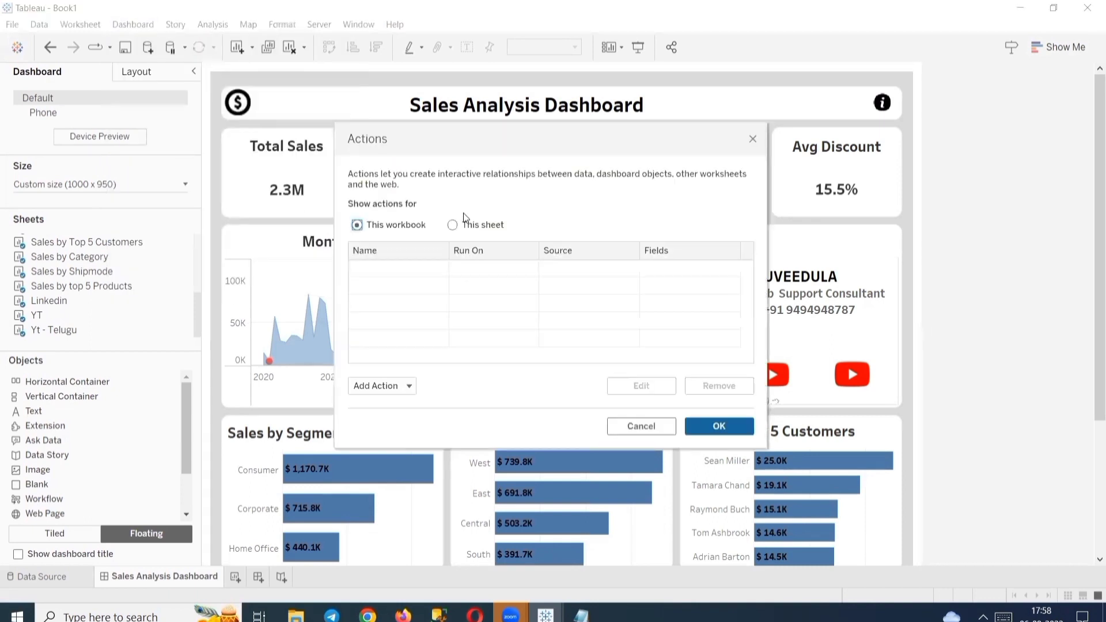
pyautogui.click(402, 387)
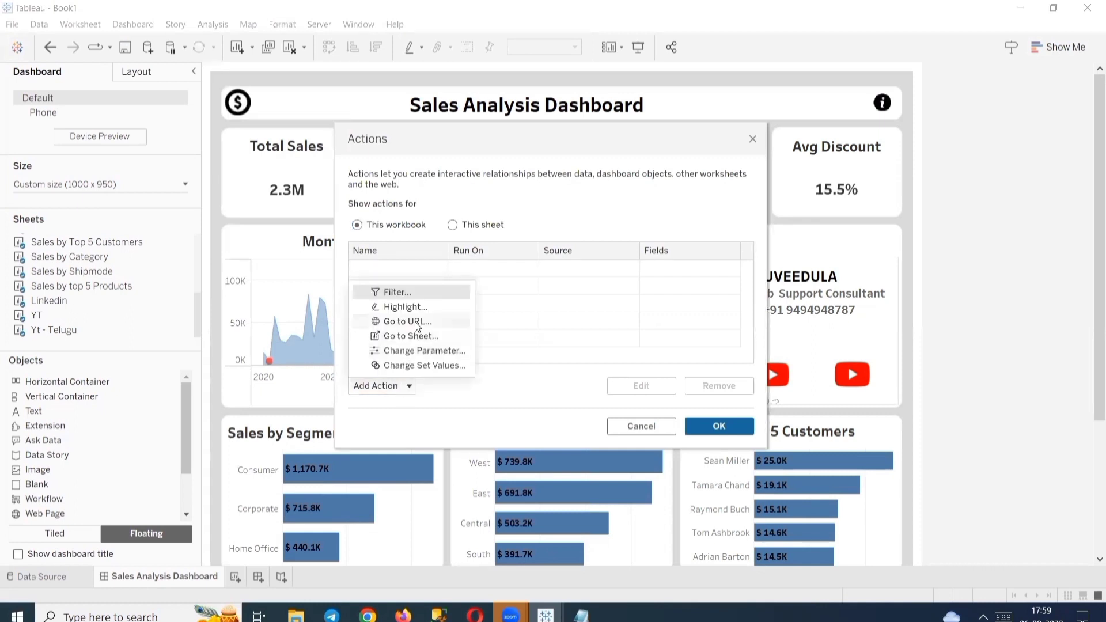
pyautogui.click(415, 321)
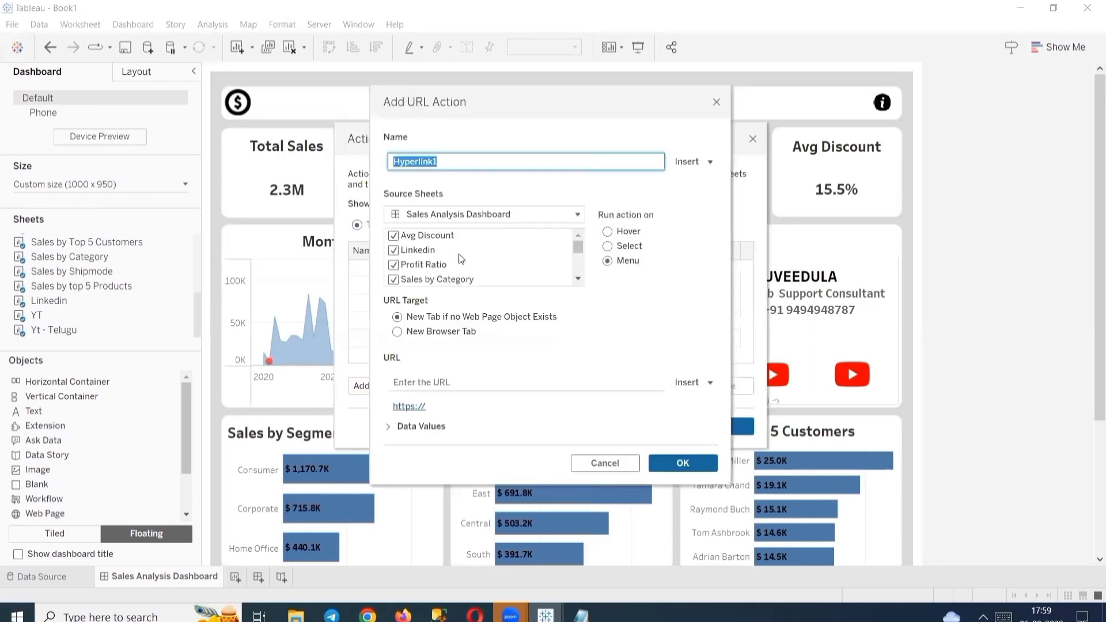
pyautogui.click(394, 236)
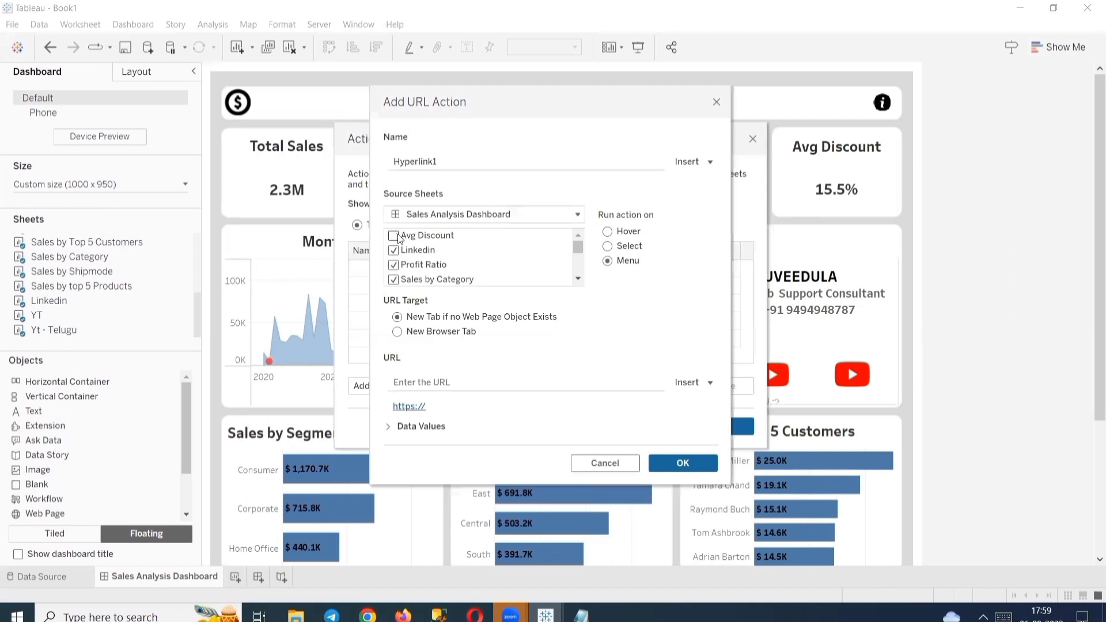
pyautogui.click(394, 235)
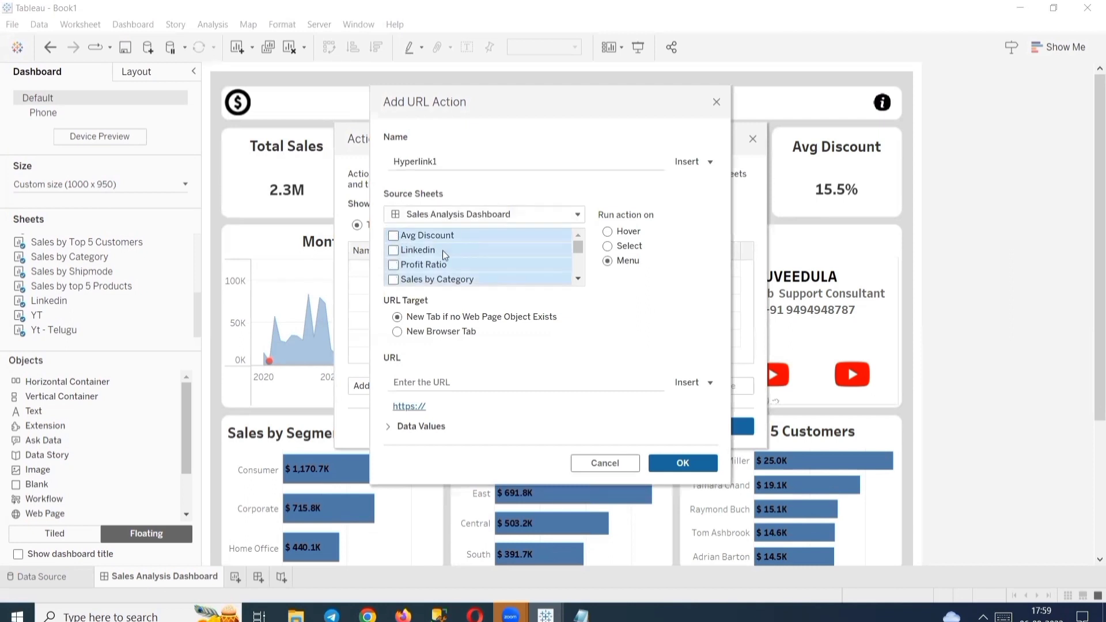
pyautogui.scroll(-3, 449, 256)
pyautogui.click(477, 264)
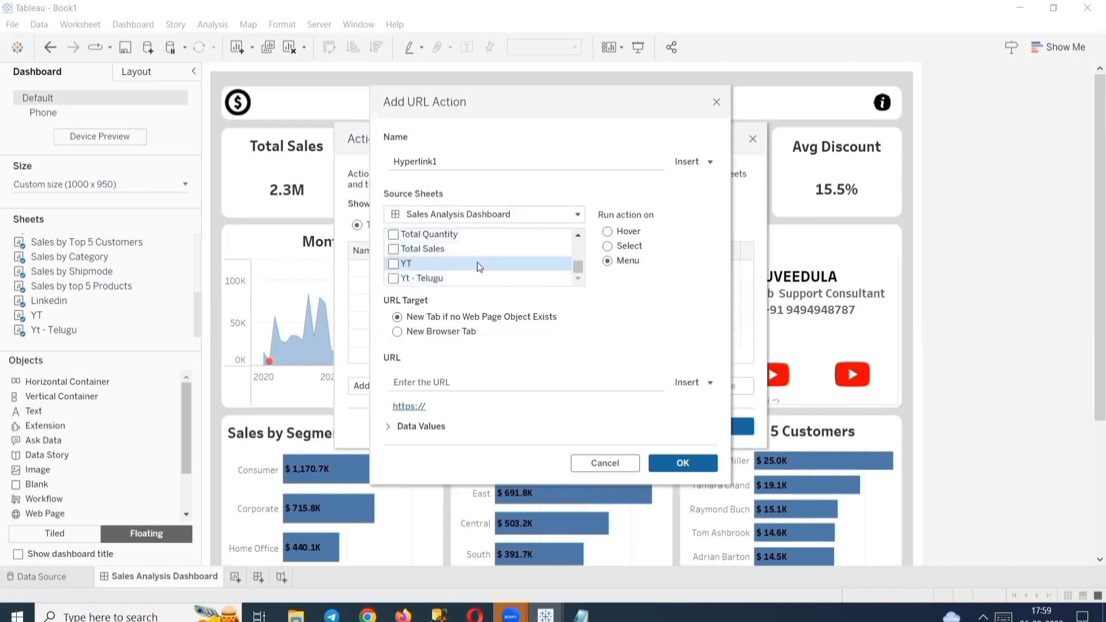
pyautogui.scroll(5, 475, 265)
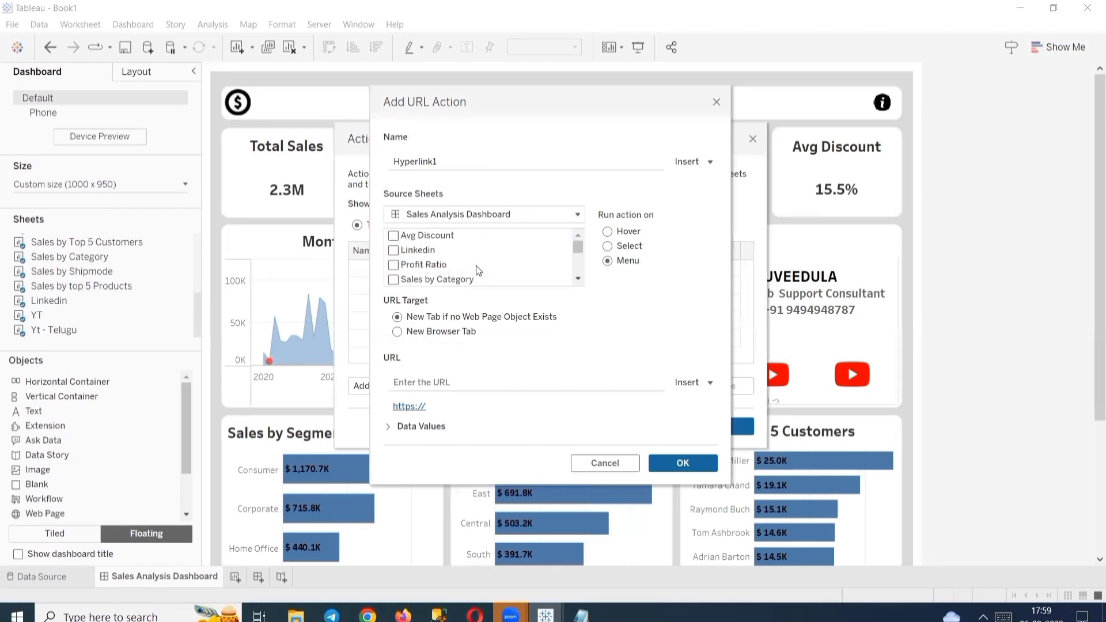
pyautogui.click(392, 251)
pyautogui.click(608, 249)
pyautogui.click(439, 378)
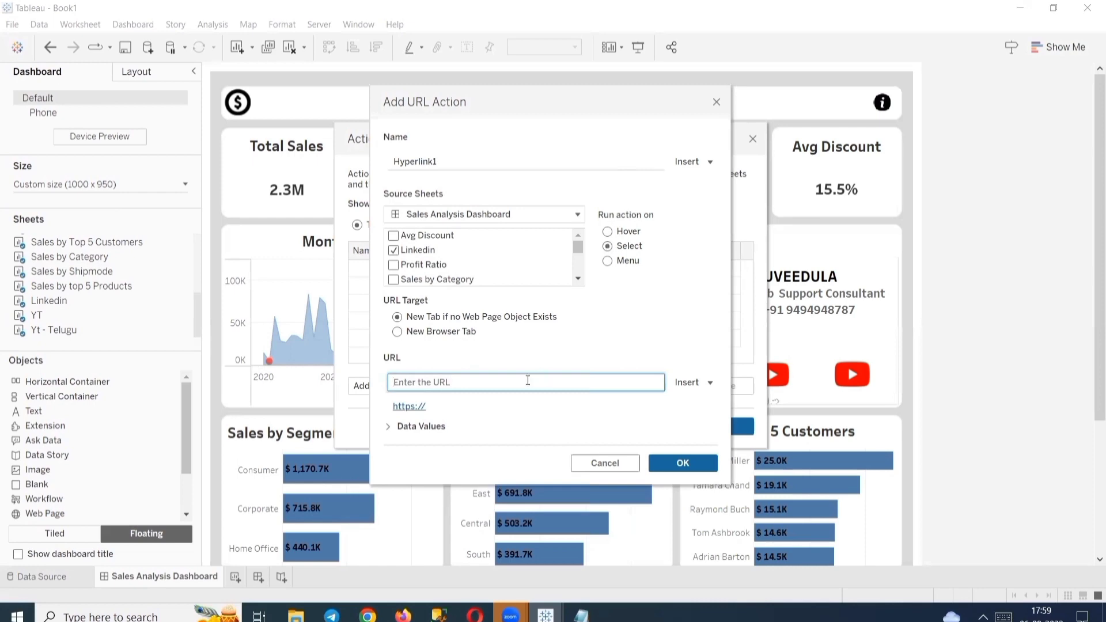
pyautogui.hotkey('alt', 'Tab')
pyautogui.hotkey('alt', 'Tab')
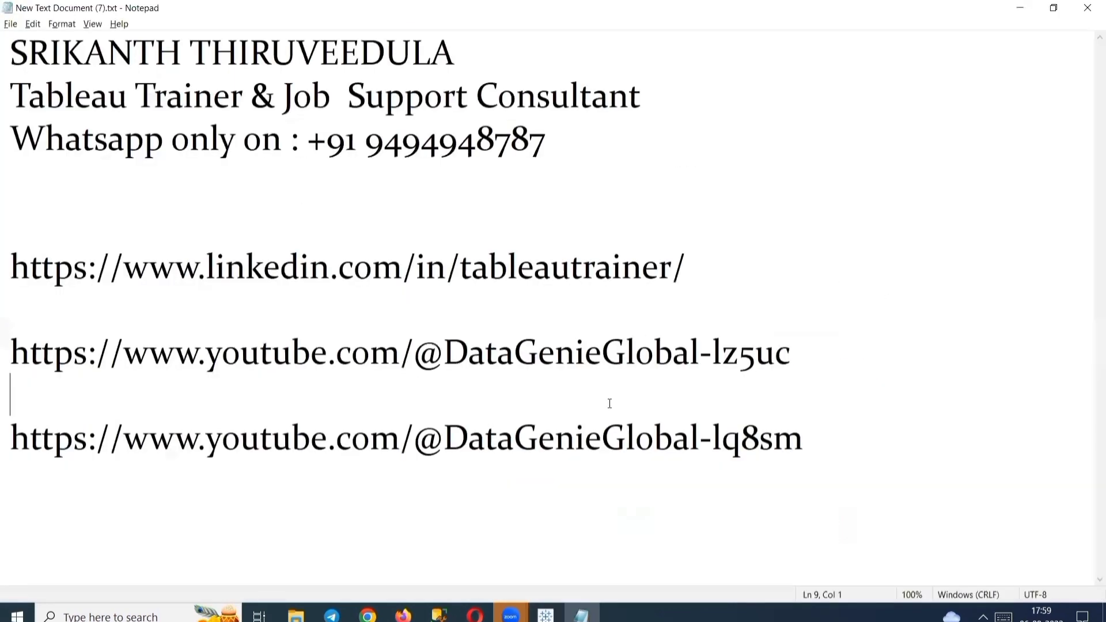
pyautogui.moveTo(689, 267); pyautogui.dragTo(16, 266)
pyautogui.hotkey('ctrl', 'c')
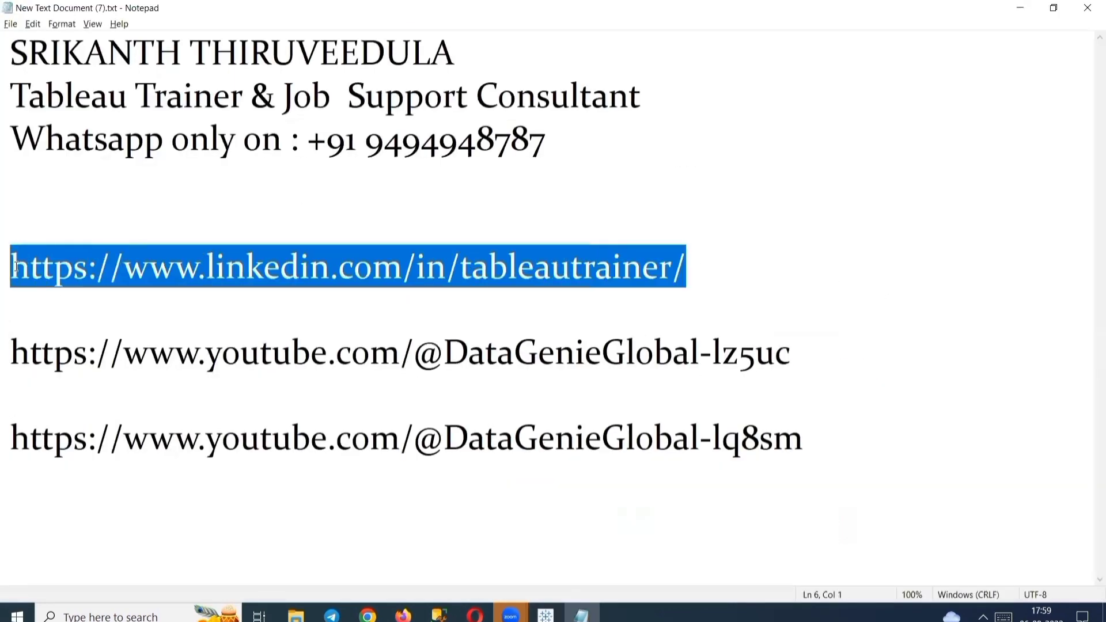
pyautogui.hotkey('alt', 'Tab')
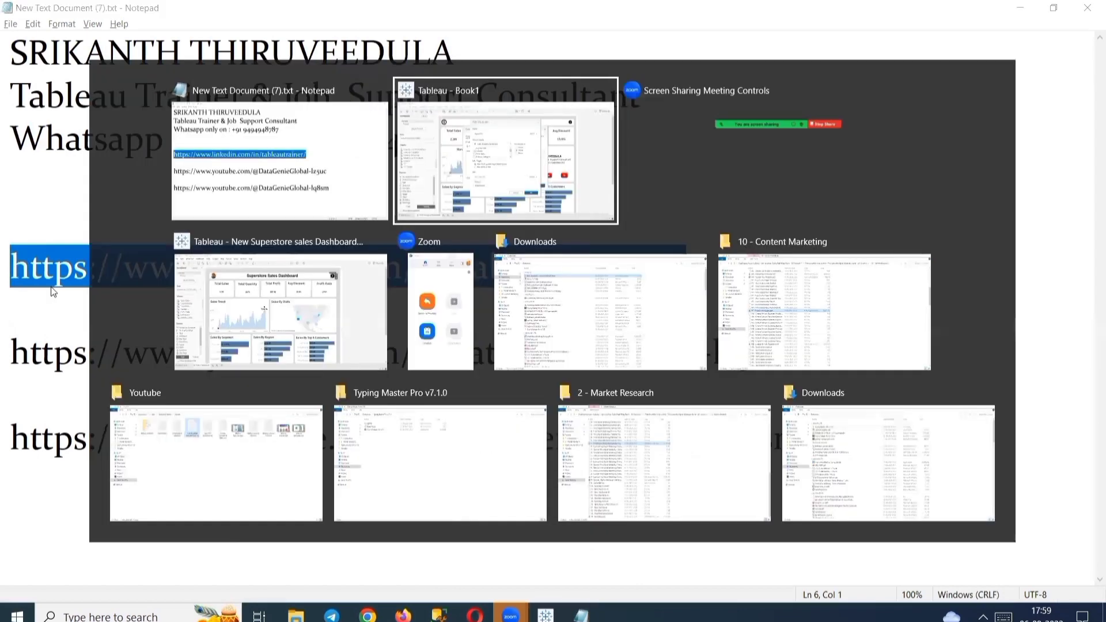
pyautogui.hotkey('ctrl', 'v')
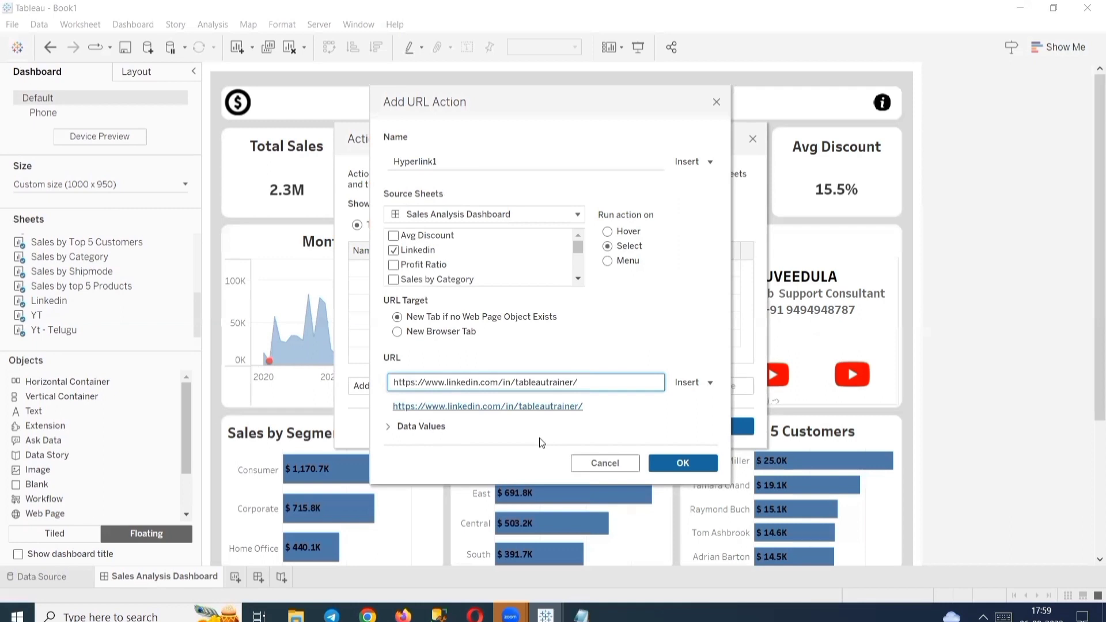
pyautogui.click(676, 460)
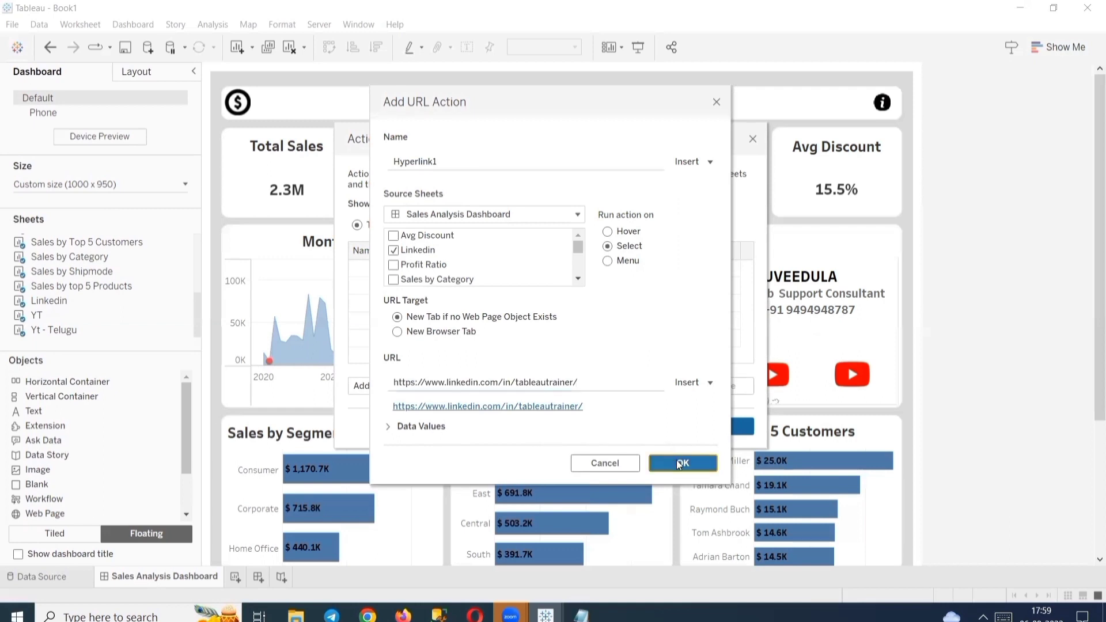
# Rename the existing Hyperlink1 URL action to LinkedIn.
pyautogui.click(401, 387)
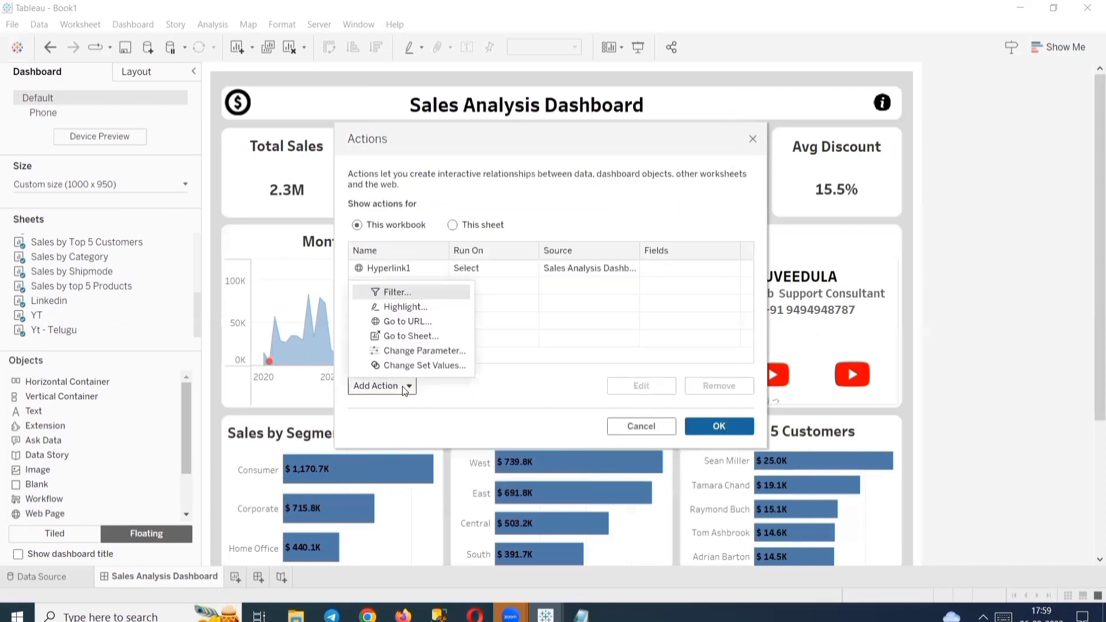
pyautogui.click(415, 264)
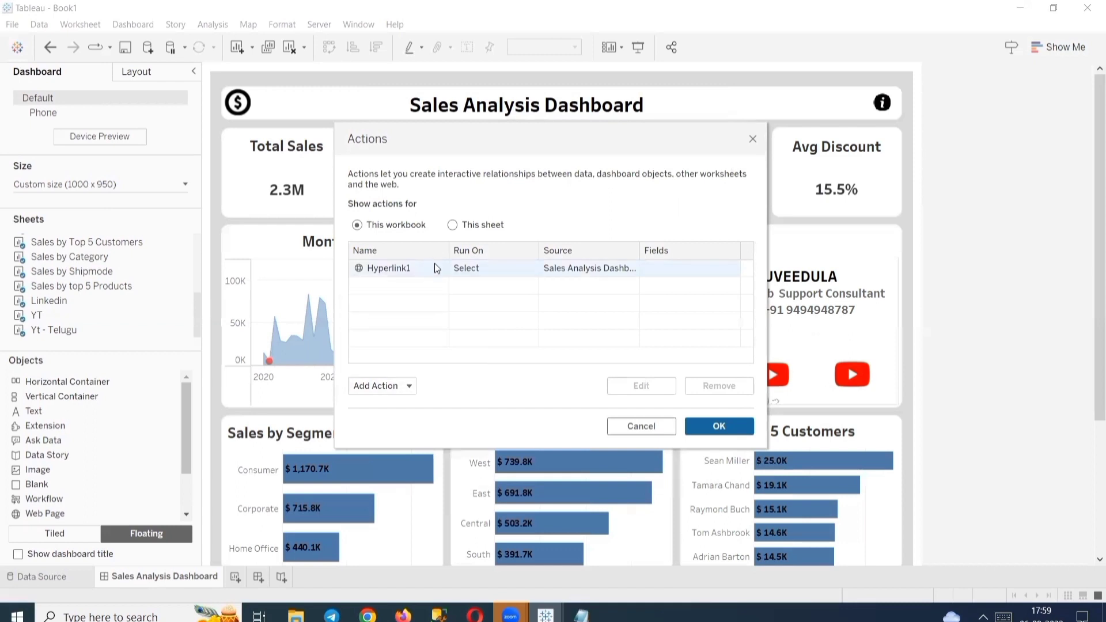
pyautogui.click(393, 273)
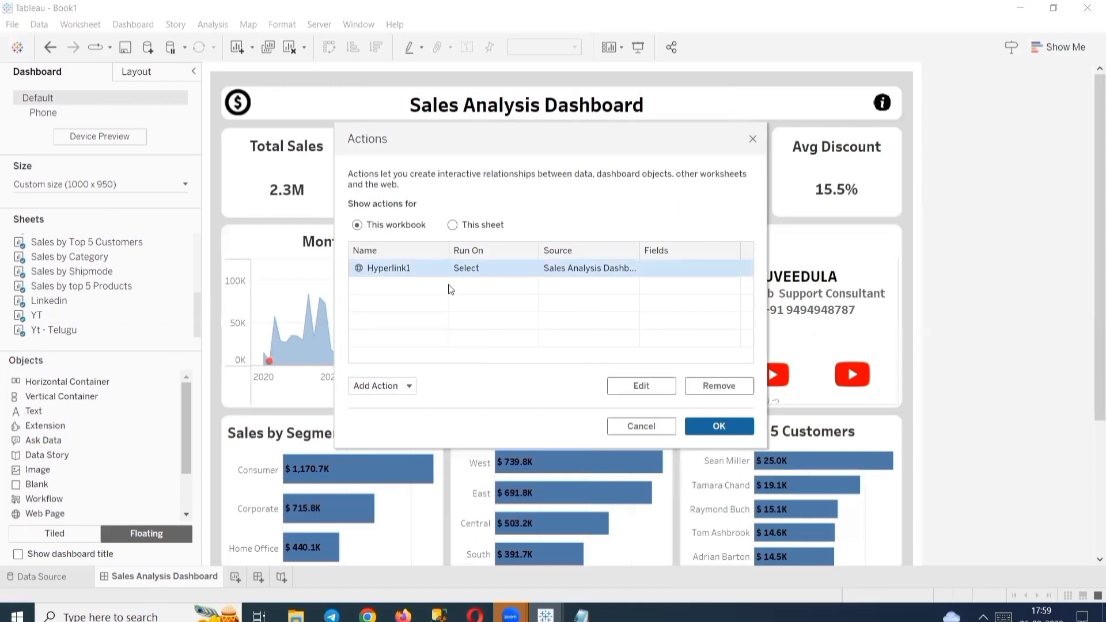
pyautogui.click(648, 386)
pyautogui.click(633, 384)
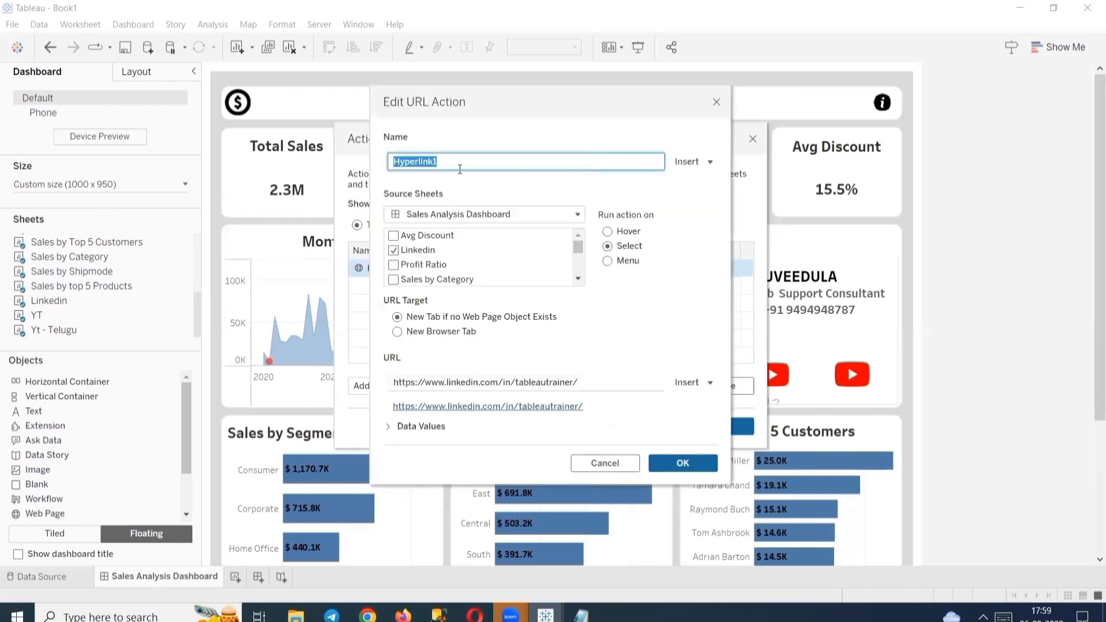
pyautogui.write('LinkedIn')
pyautogui.click(714, 468)
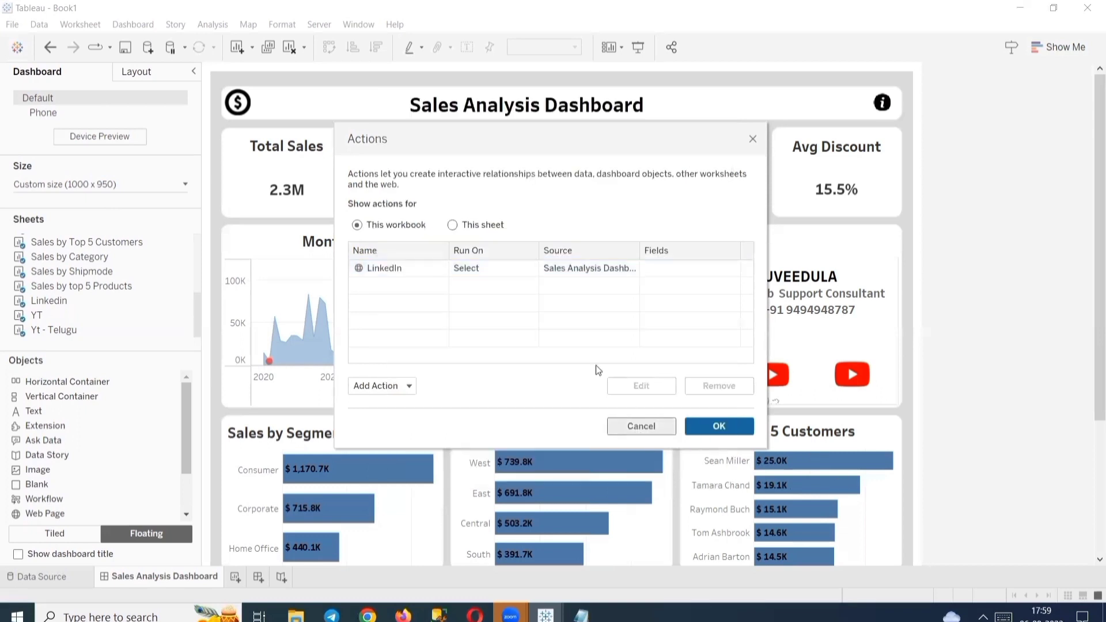
# Add a Go to URL action named Yt with only the YT sheet as its source, running on Select.
pyautogui.click(400, 387)
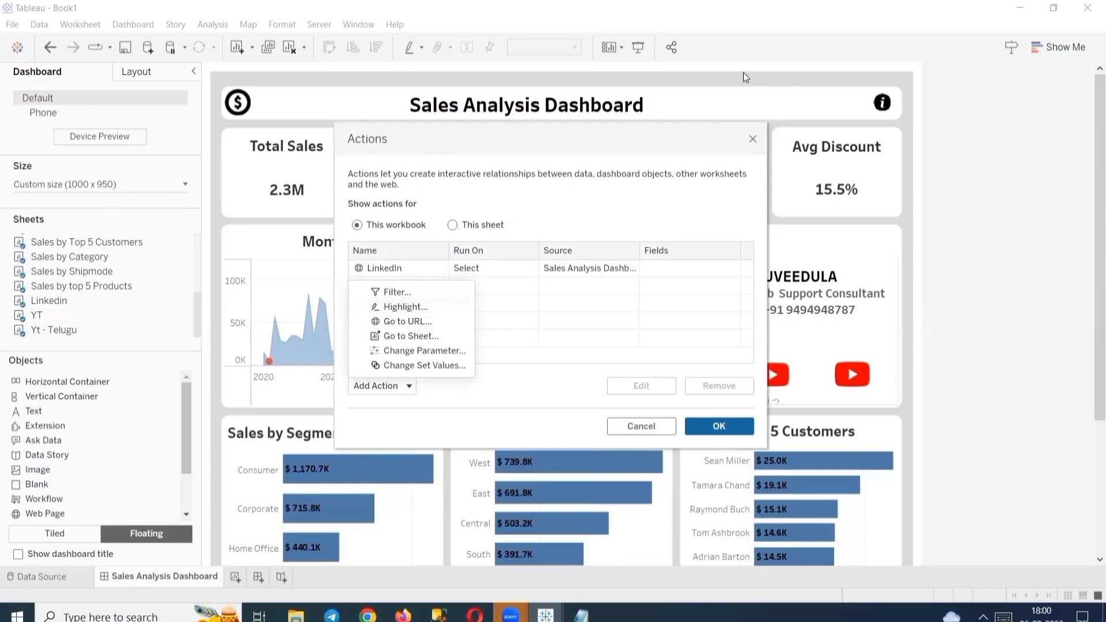
pyautogui.click(413, 321)
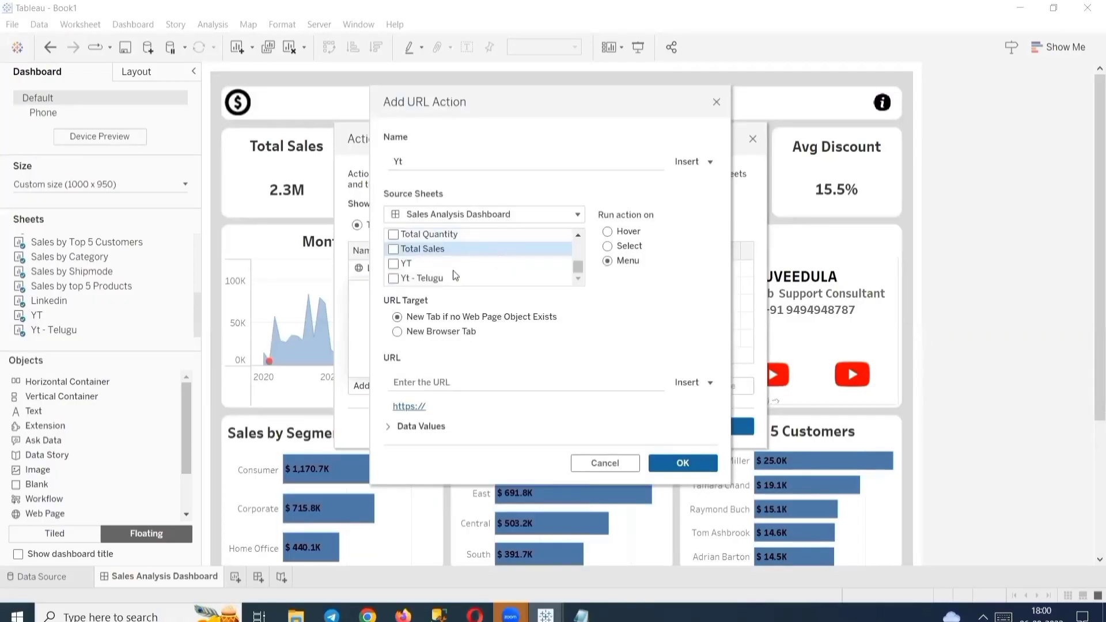
pyautogui.click(607, 246)
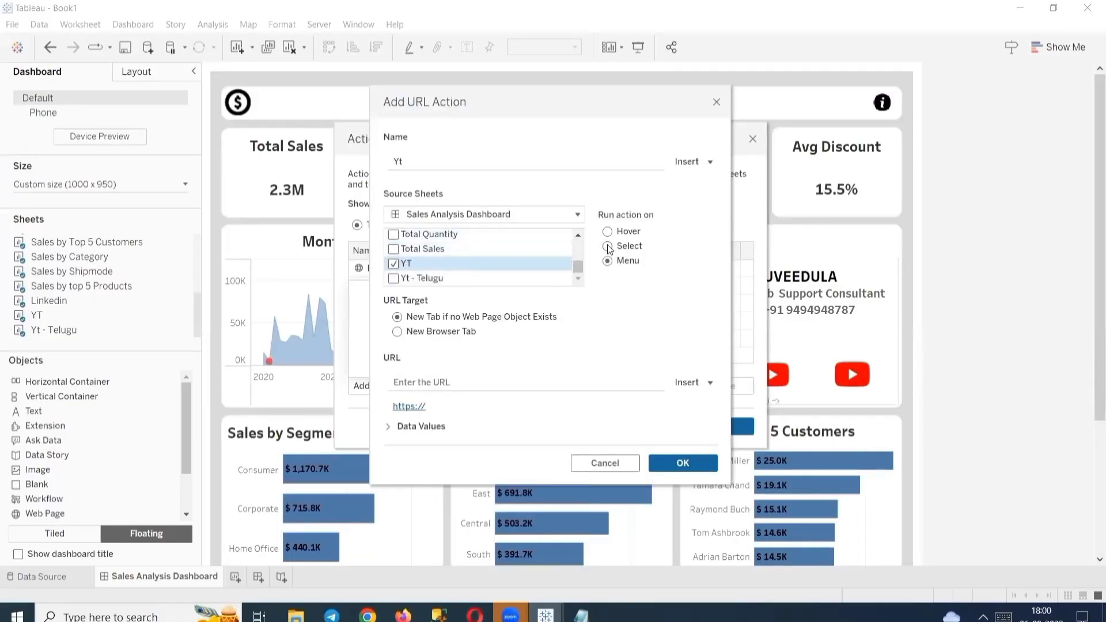
pyautogui.click(471, 381)
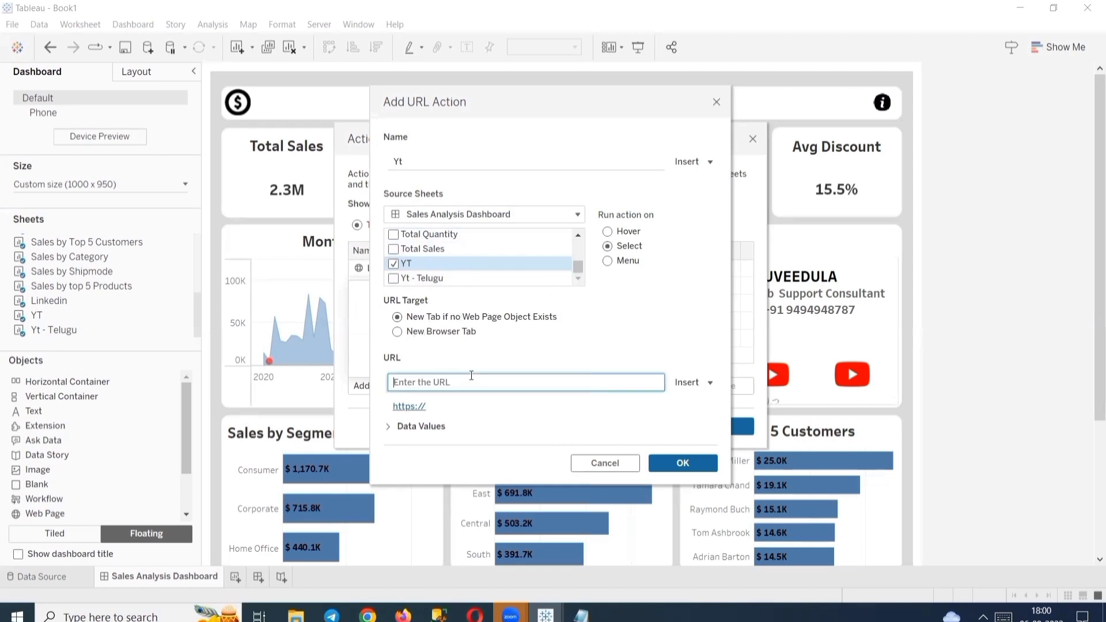
pyautogui.hotkey('alt', 'Tab')
pyautogui.hotkey('alt', 'Tab')
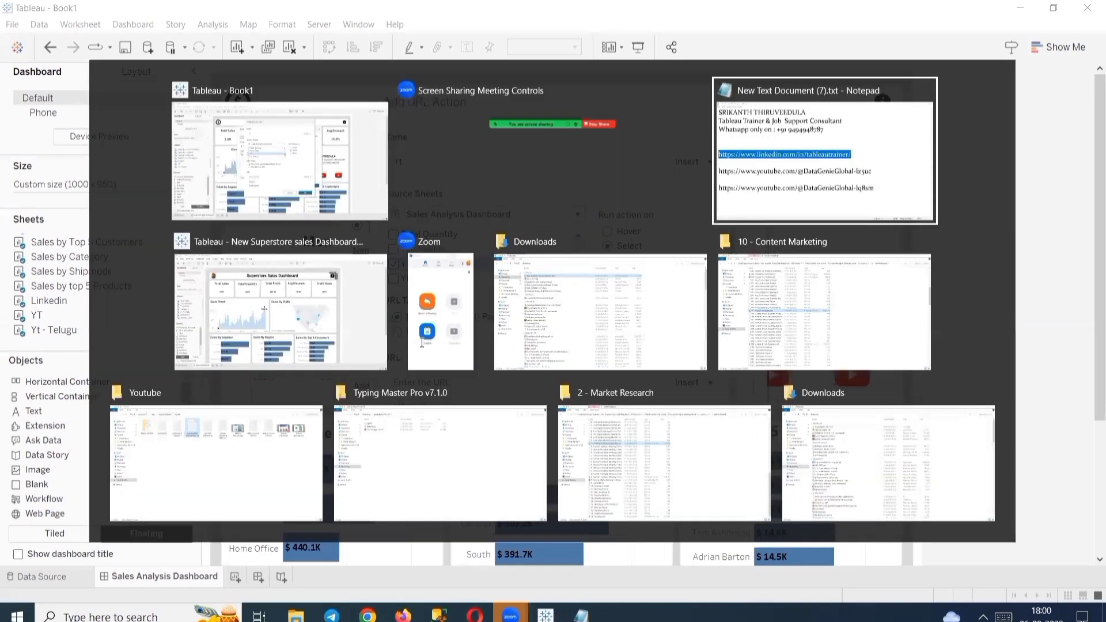
pyautogui.moveTo(803, 353); pyautogui.dragTo(602, 353)
pyautogui.moveTo(334, 360); pyautogui.dragTo(7, 357)
pyautogui.hotkey('ctrl', 'c')
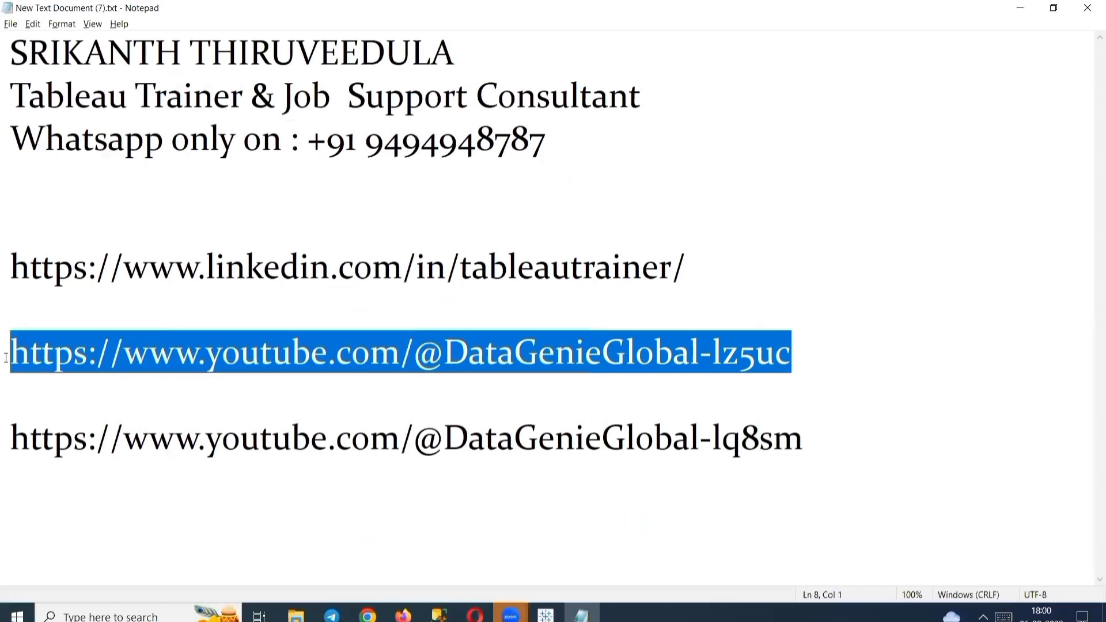
pyautogui.hotkey('alt', 'Tab')
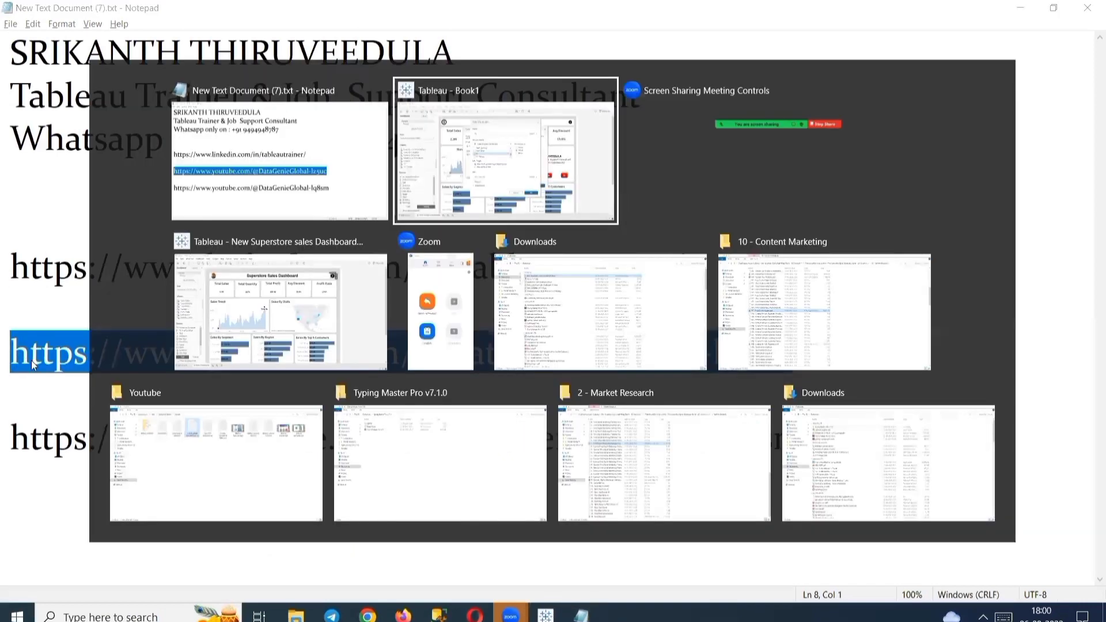
pyautogui.hotkey('ctrl', 'v')
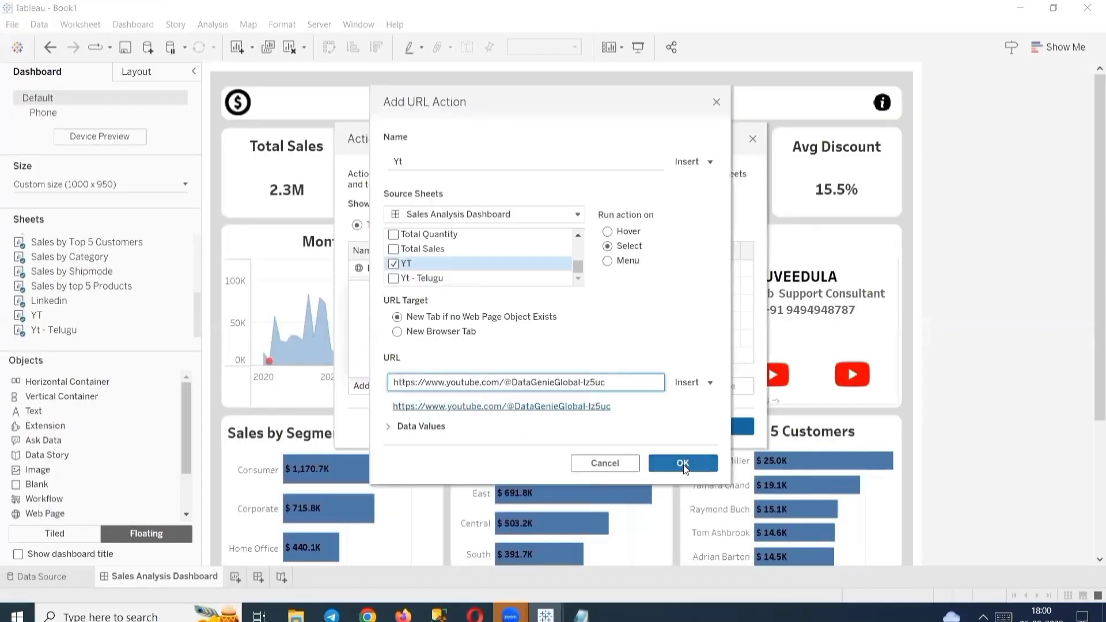
pyautogui.click(679, 466)
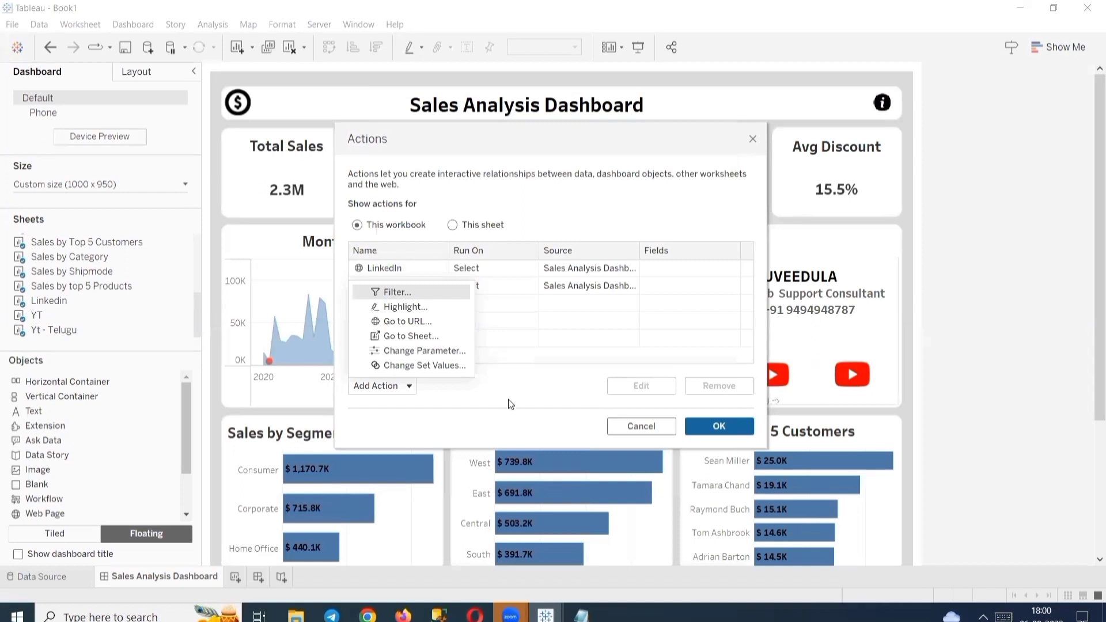
# Add another Go to URL action named Yt- Telugu that runs on Select.
pyautogui.click(406, 386)
pyautogui.click(435, 321)
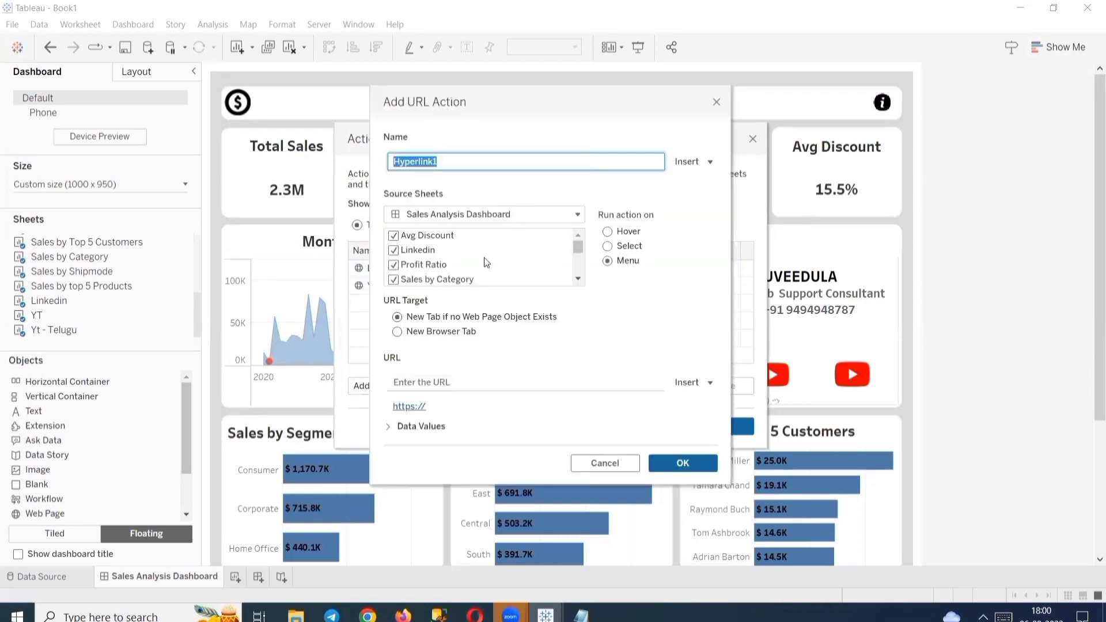
pyautogui.write('Yt- Telugu')
pyautogui.click(608, 245)
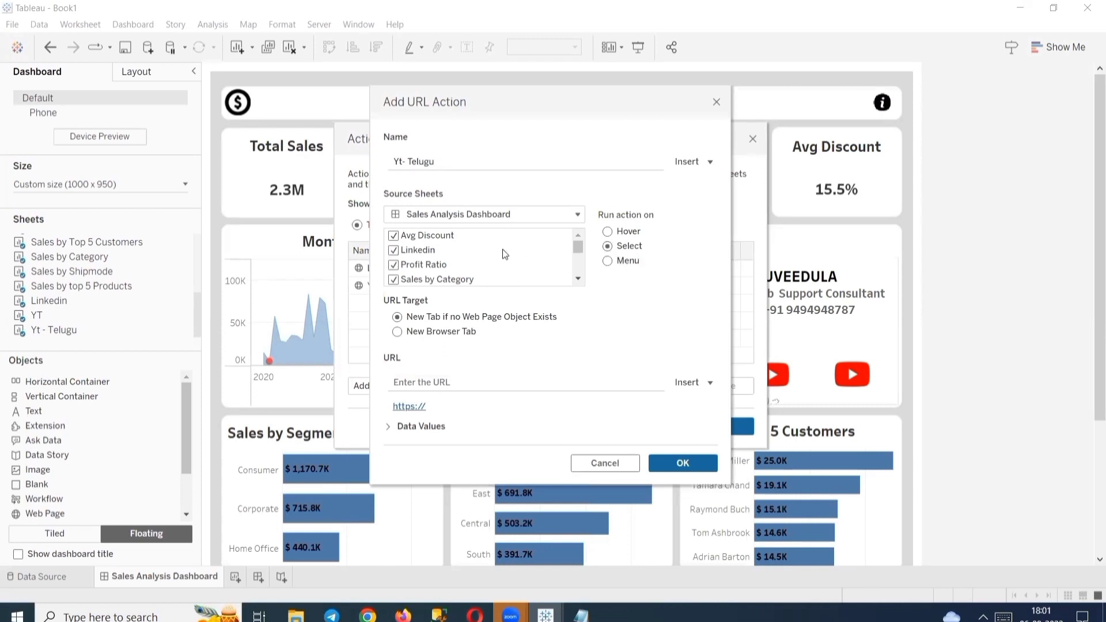
# Limit the Yt- Telugu action's source sheets to the Yt - Telugu sheet, clearing all the other sheets.
pyautogui.click(394, 235)
pyautogui.click(393, 251)
pyautogui.click(394, 265)
pyautogui.click(393, 279)
pyautogui.scroll(-5, 424, 263)
pyautogui.keyDown('shift'); pyautogui.click(413, 278); pyautogui.keyUp('shift')
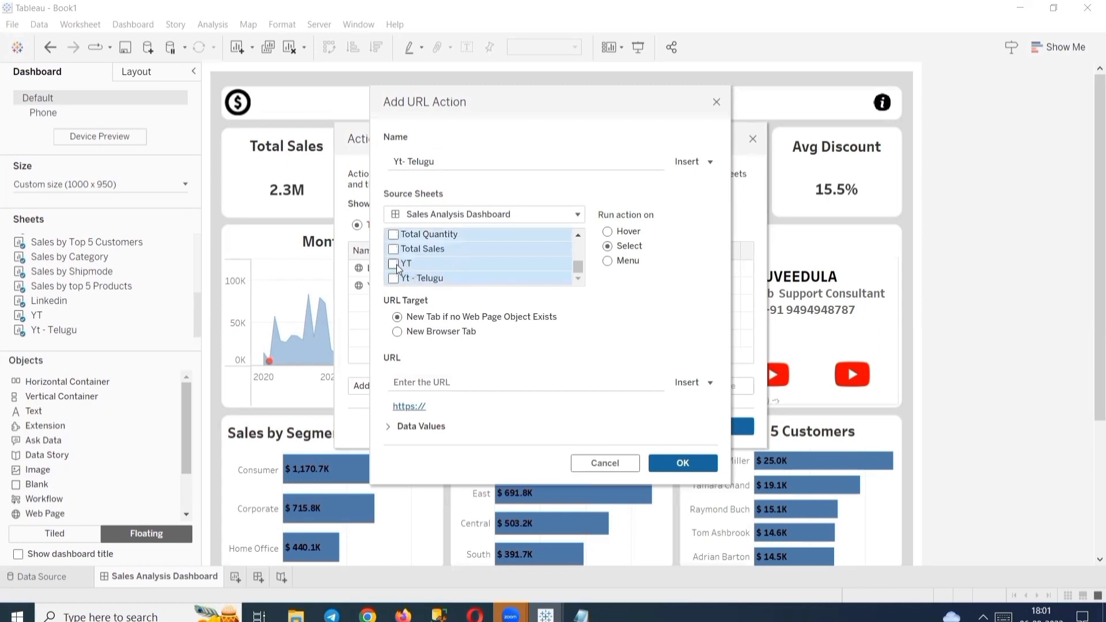
pyautogui.click(413, 279)
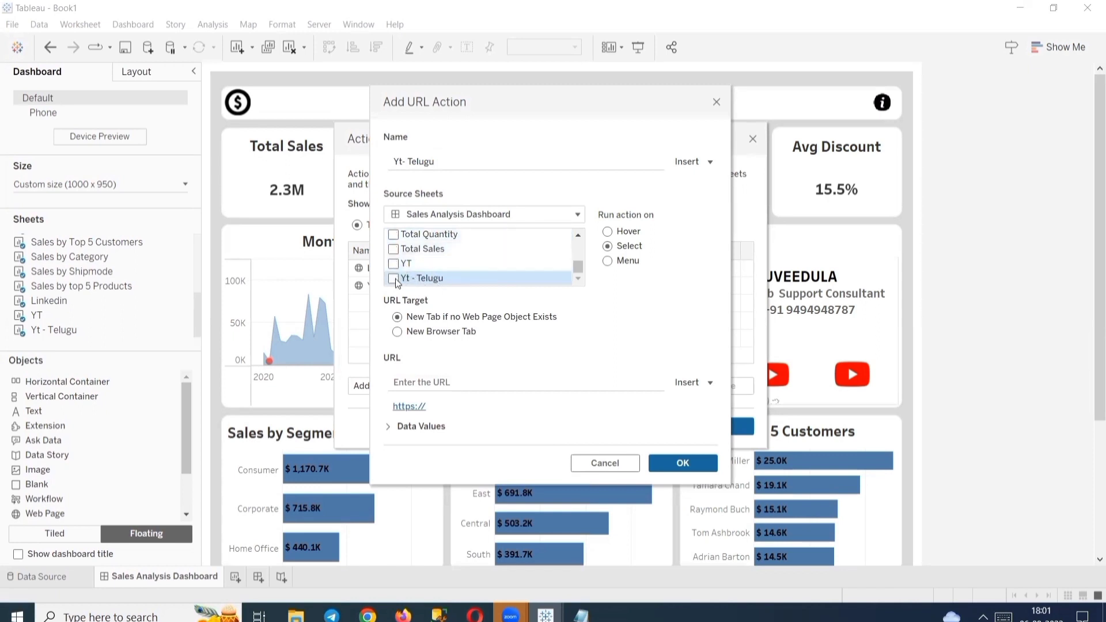
pyautogui.scroll(5, 448, 268)
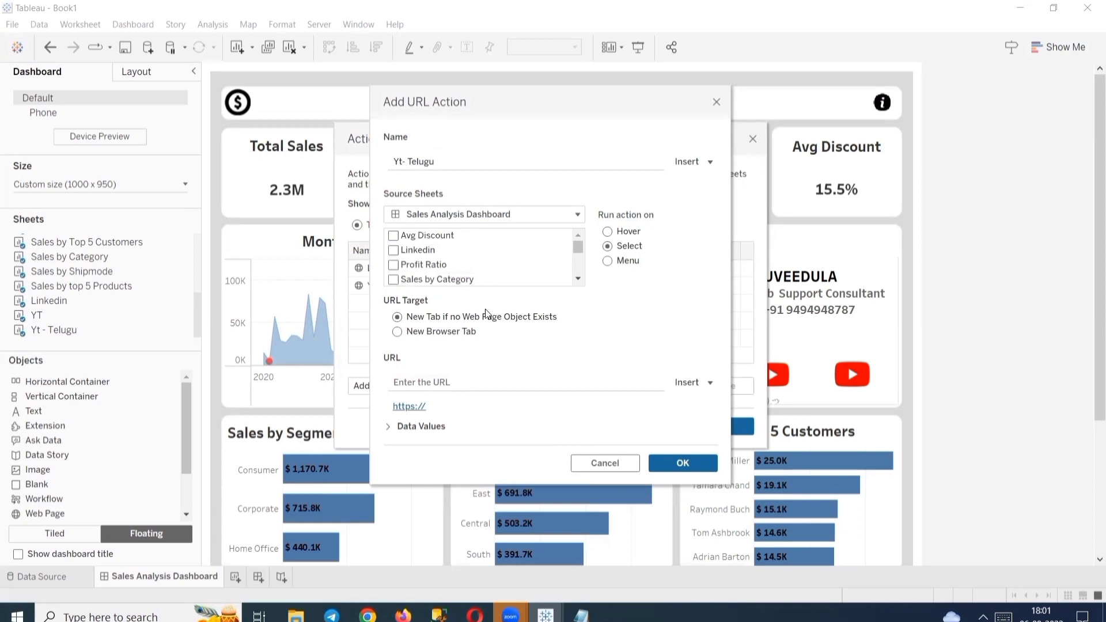
pyautogui.click(445, 381)
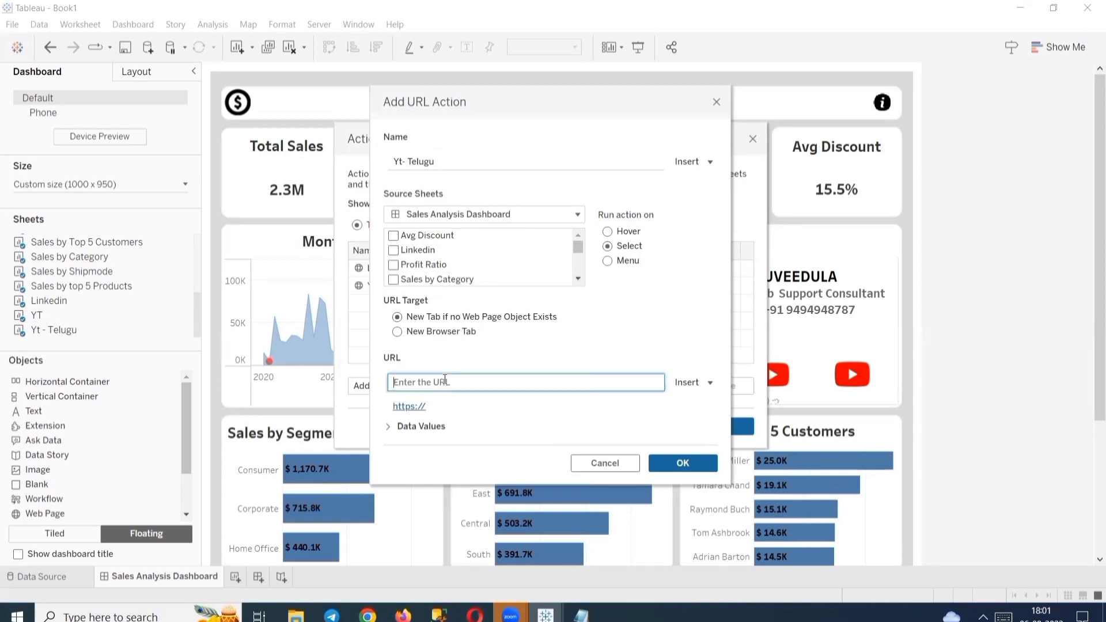
pyautogui.hotkey('alt', 'Tab')
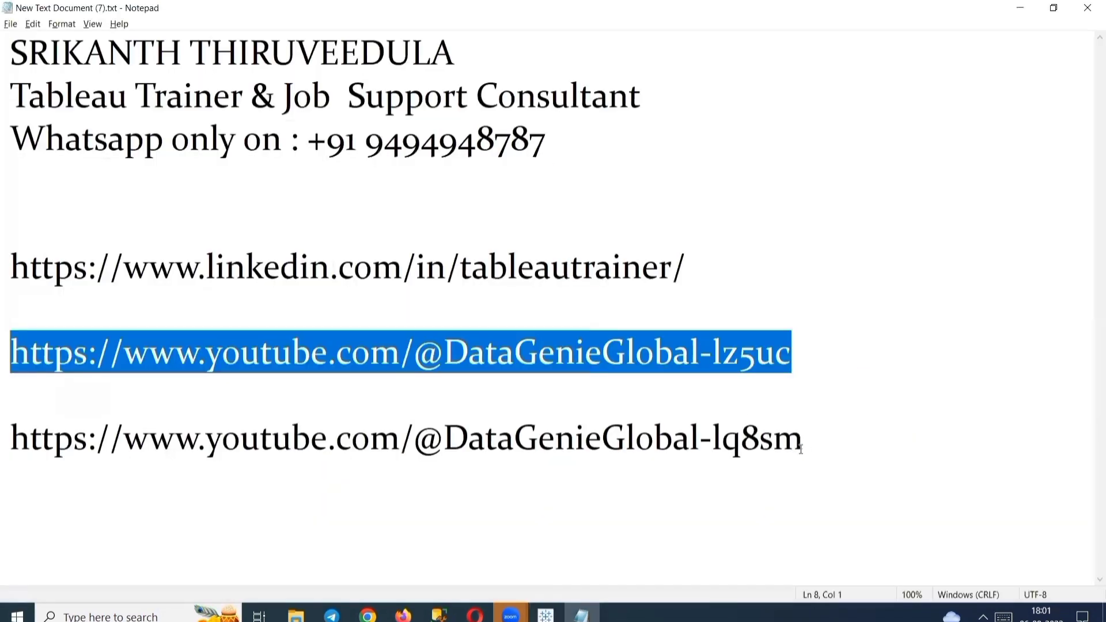
pyautogui.moveTo(801, 449); pyautogui.dragTo(14, 451)
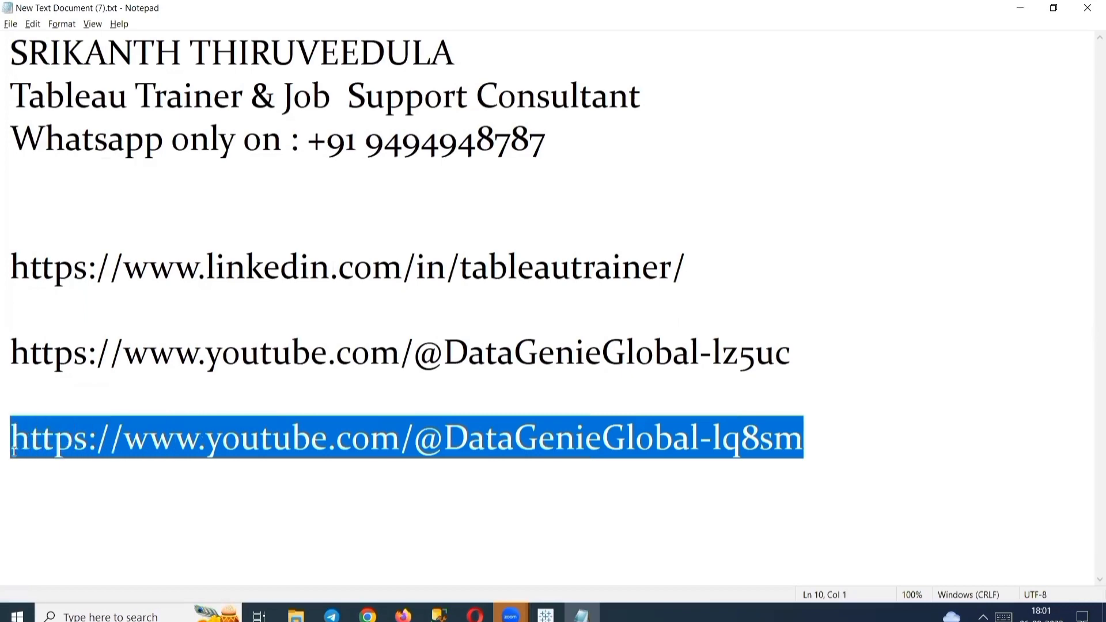
pyautogui.hotkey('ctrl', 'c')
pyautogui.hotkey('alt', 'Tab')
pyautogui.hotkey('ctrl', 'v')
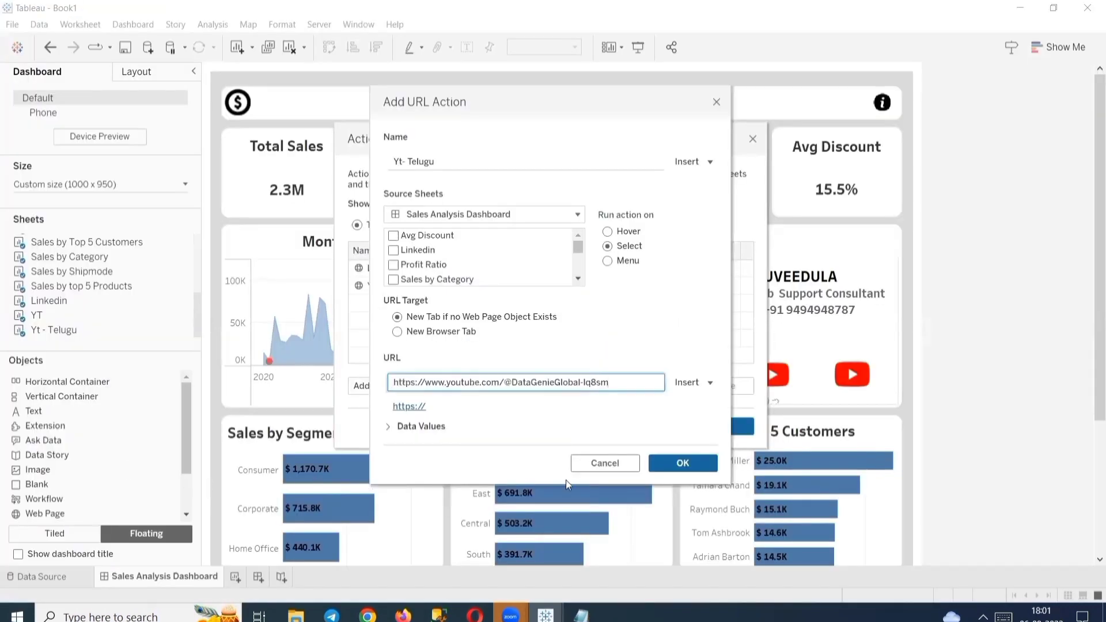
pyautogui.click(681, 464)
pyautogui.click(717, 428)
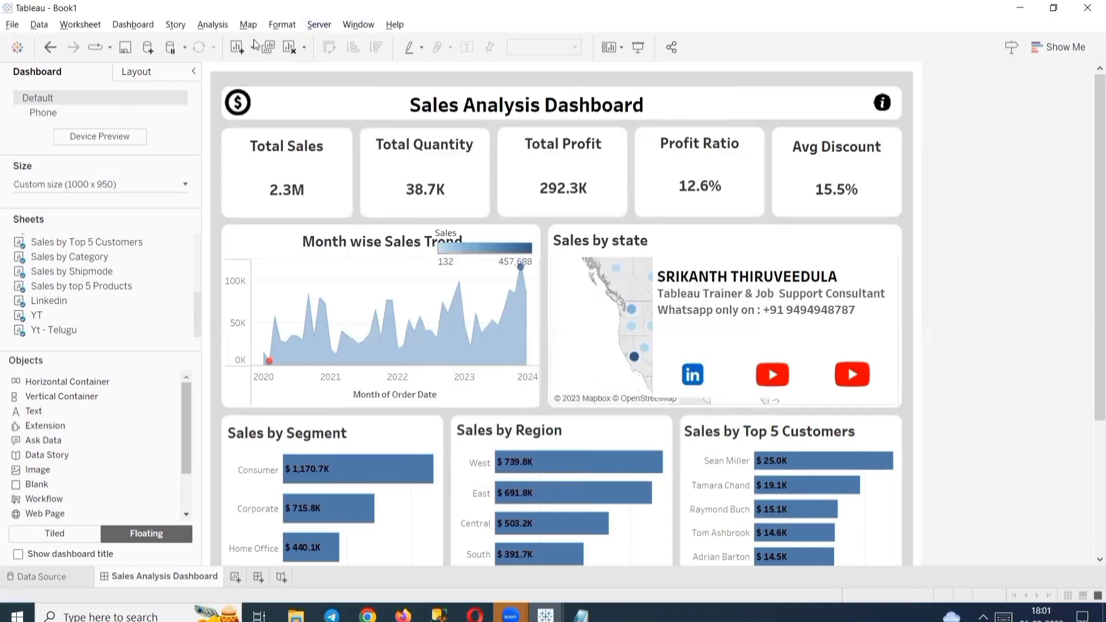
# Test the LinkedIn icon in the contact panel to open its linked page.
pyautogui.click(686, 390)
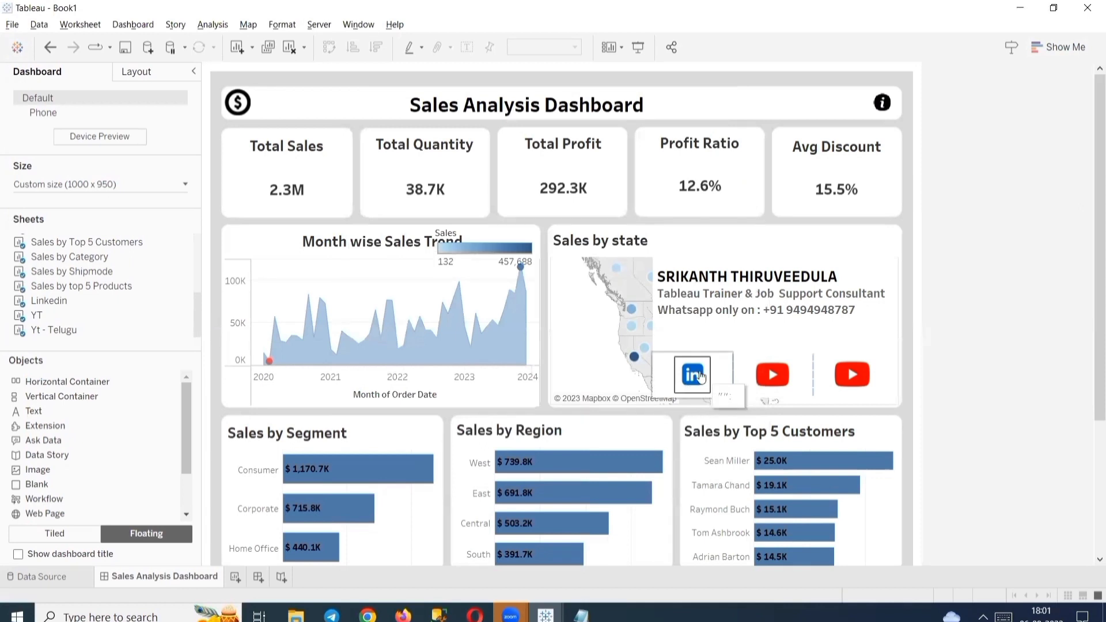
pyautogui.click(698, 379)
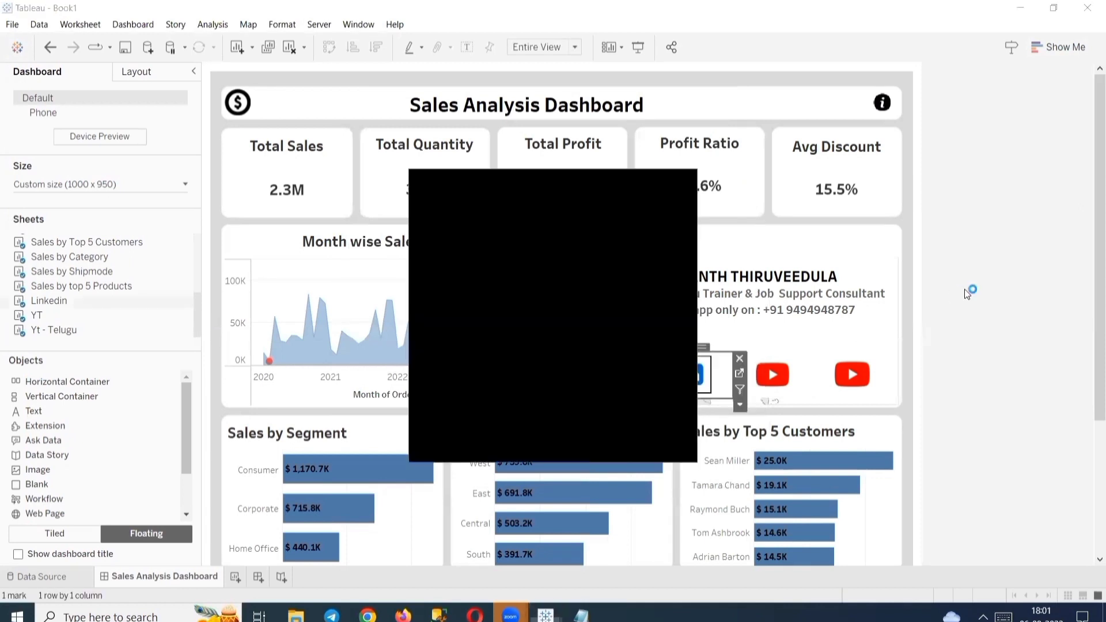